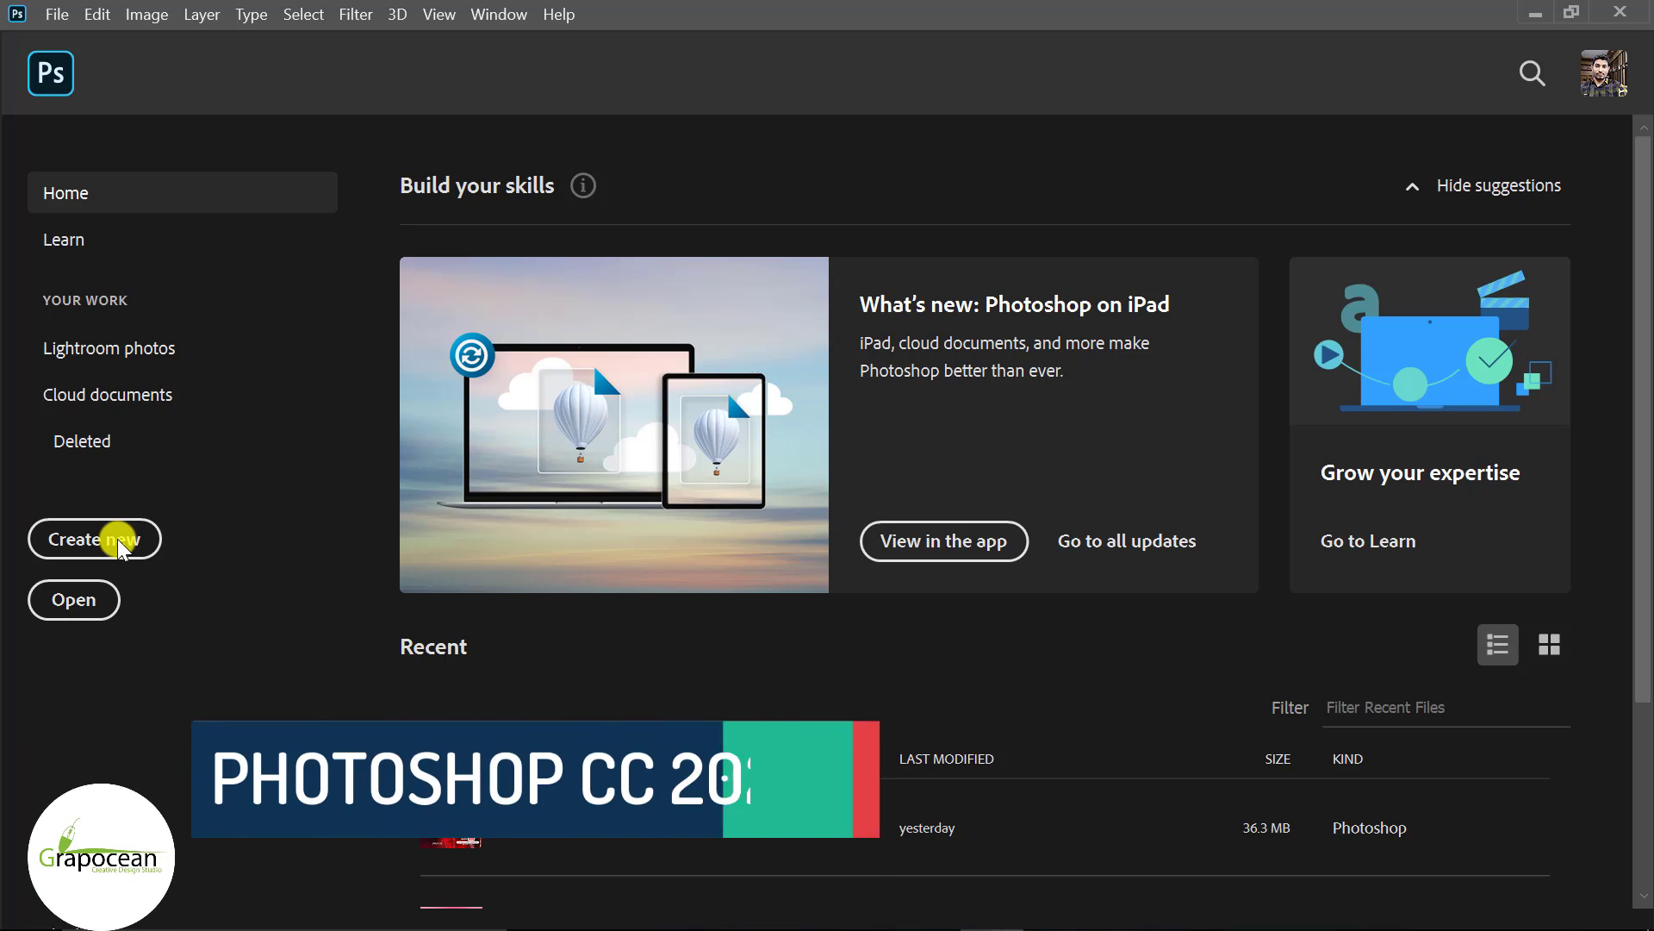
# Create a blank 2560 × 1440 px document named 'Youtube Channel Art Design'.
pyautogui.click(118, 538)
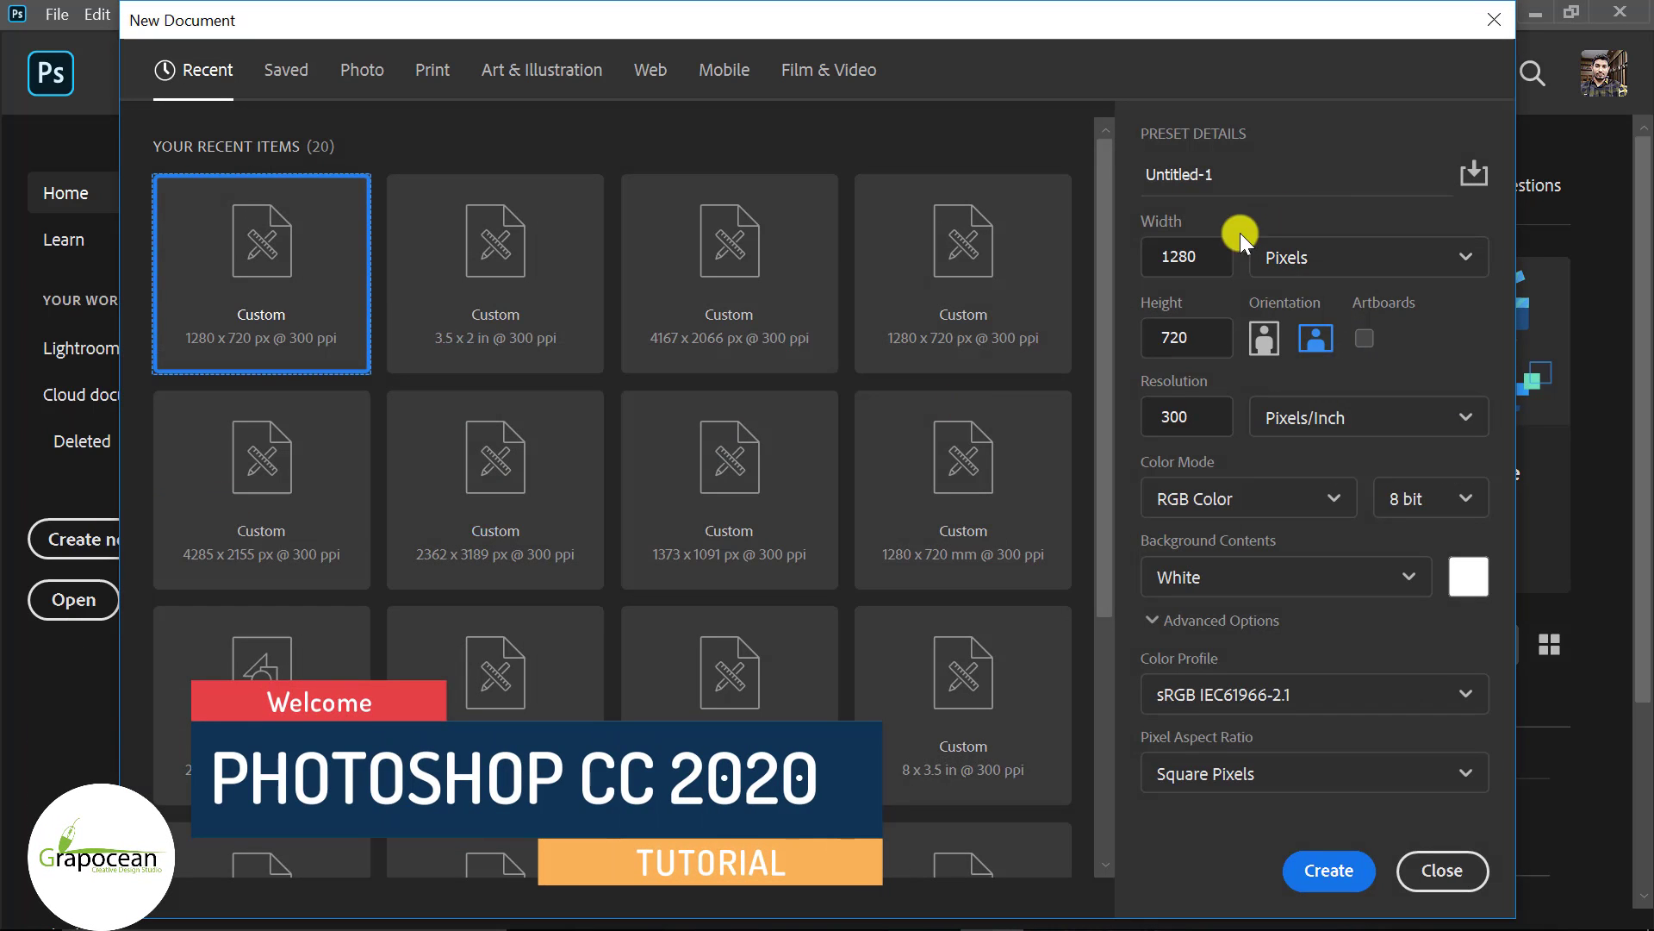
pyautogui.click(1226, 175)
pyautogui.press('BackSpace')
pyautogui.write('Youtube')
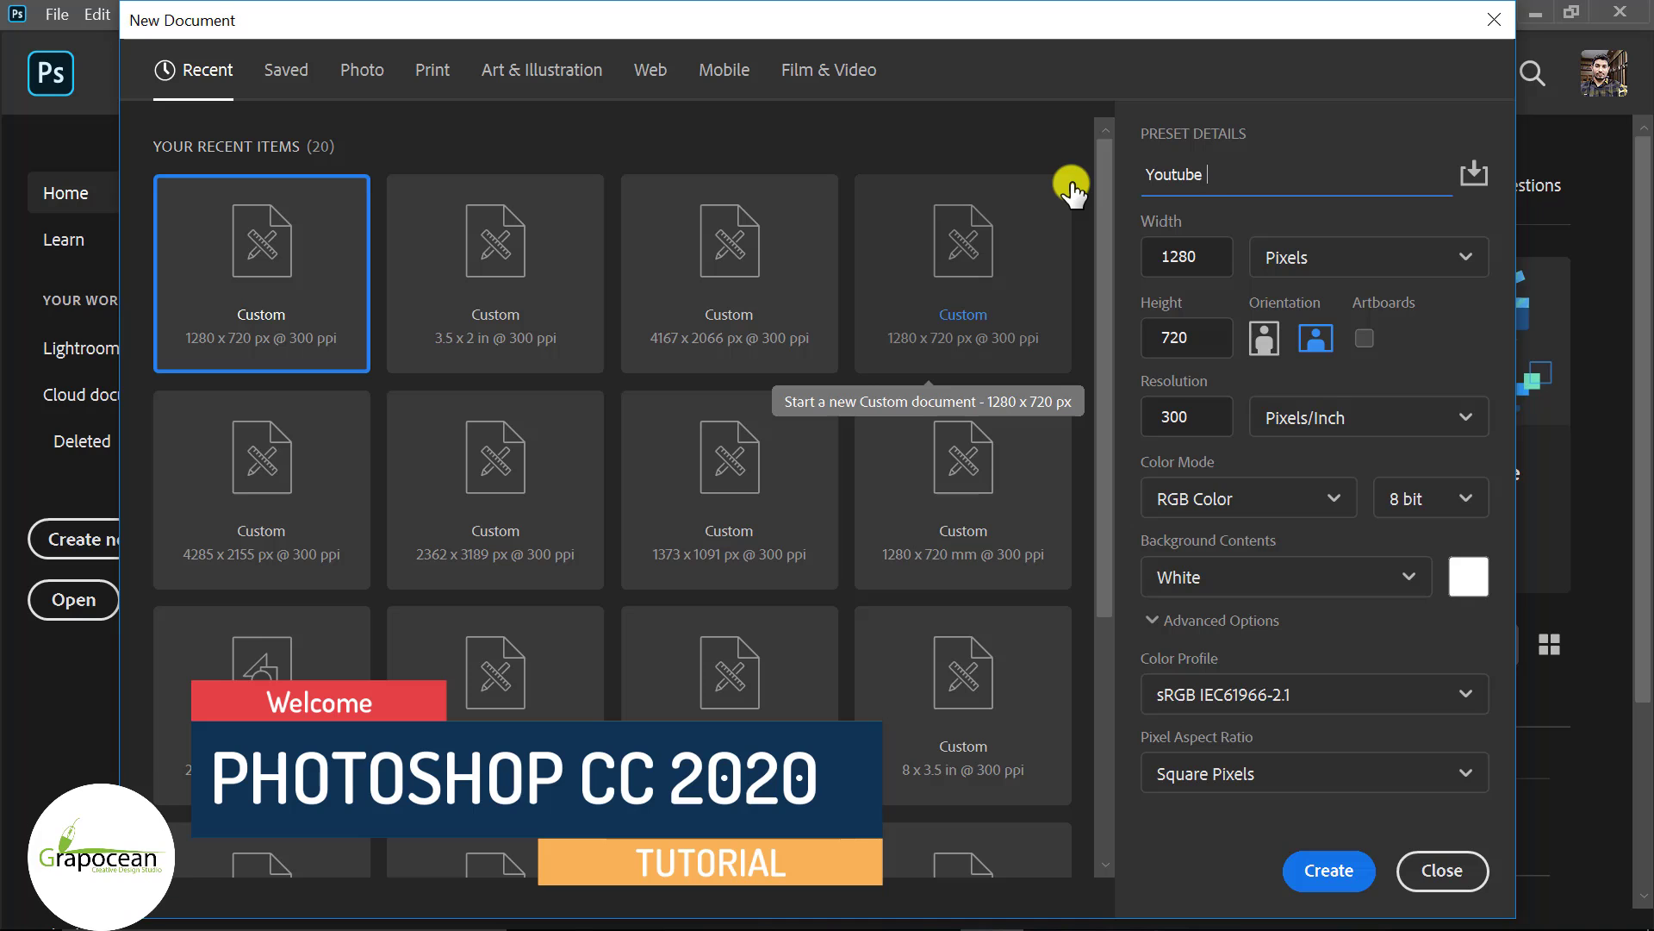
pyautogui.write('C')
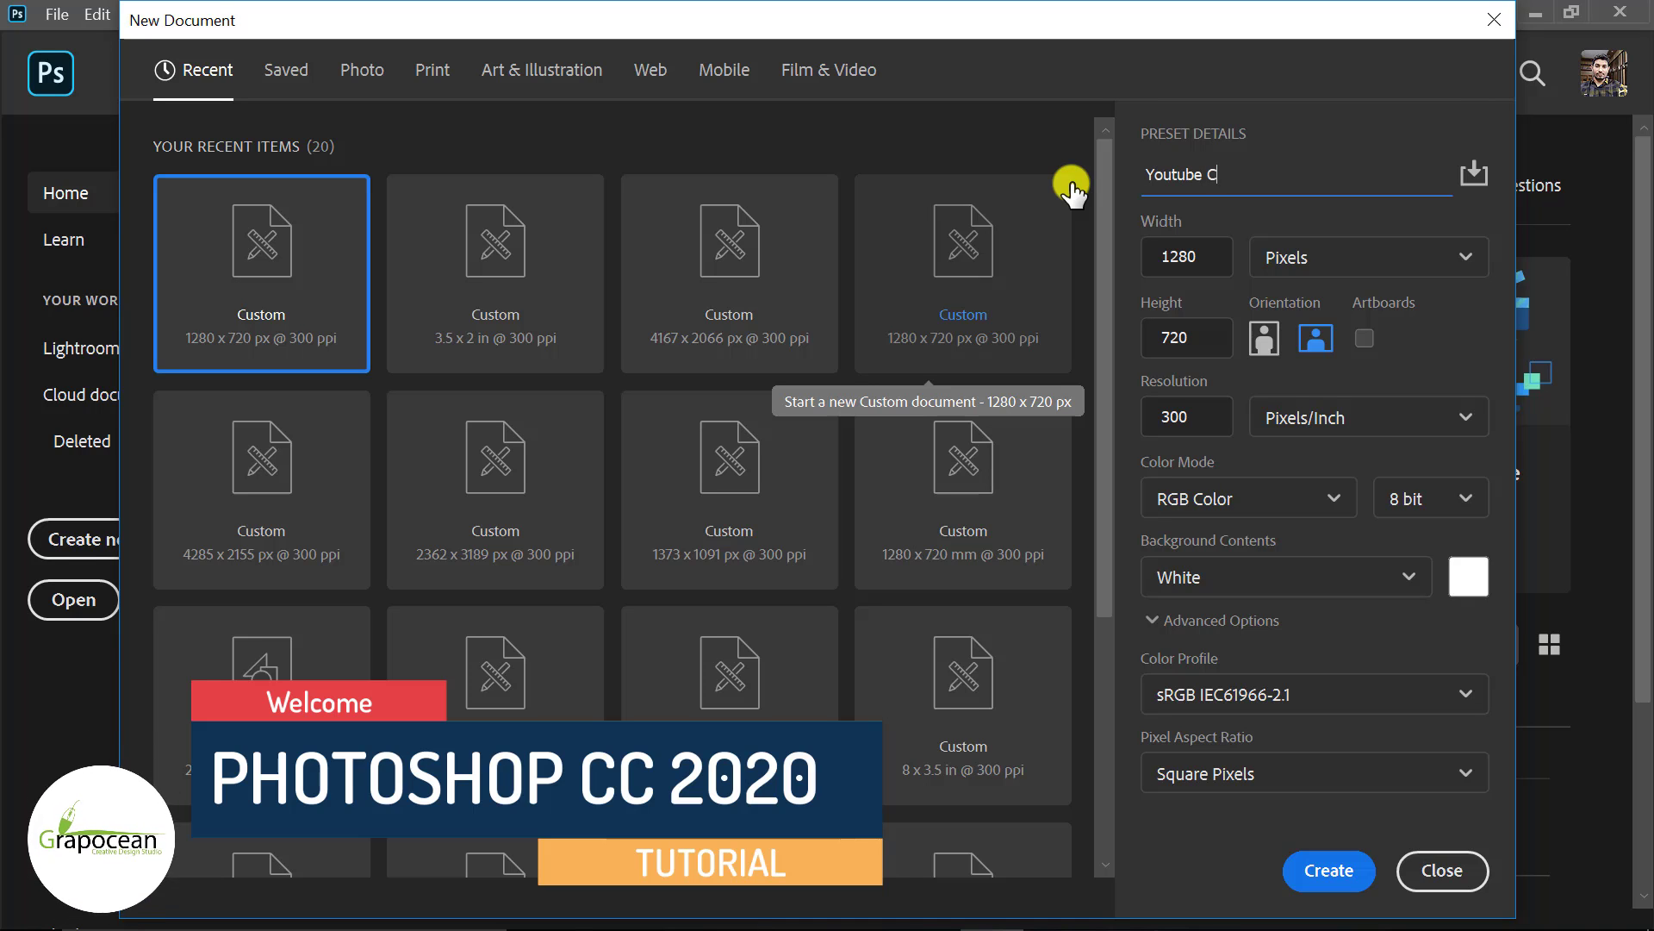
pyautogui.write('hannel Art De')
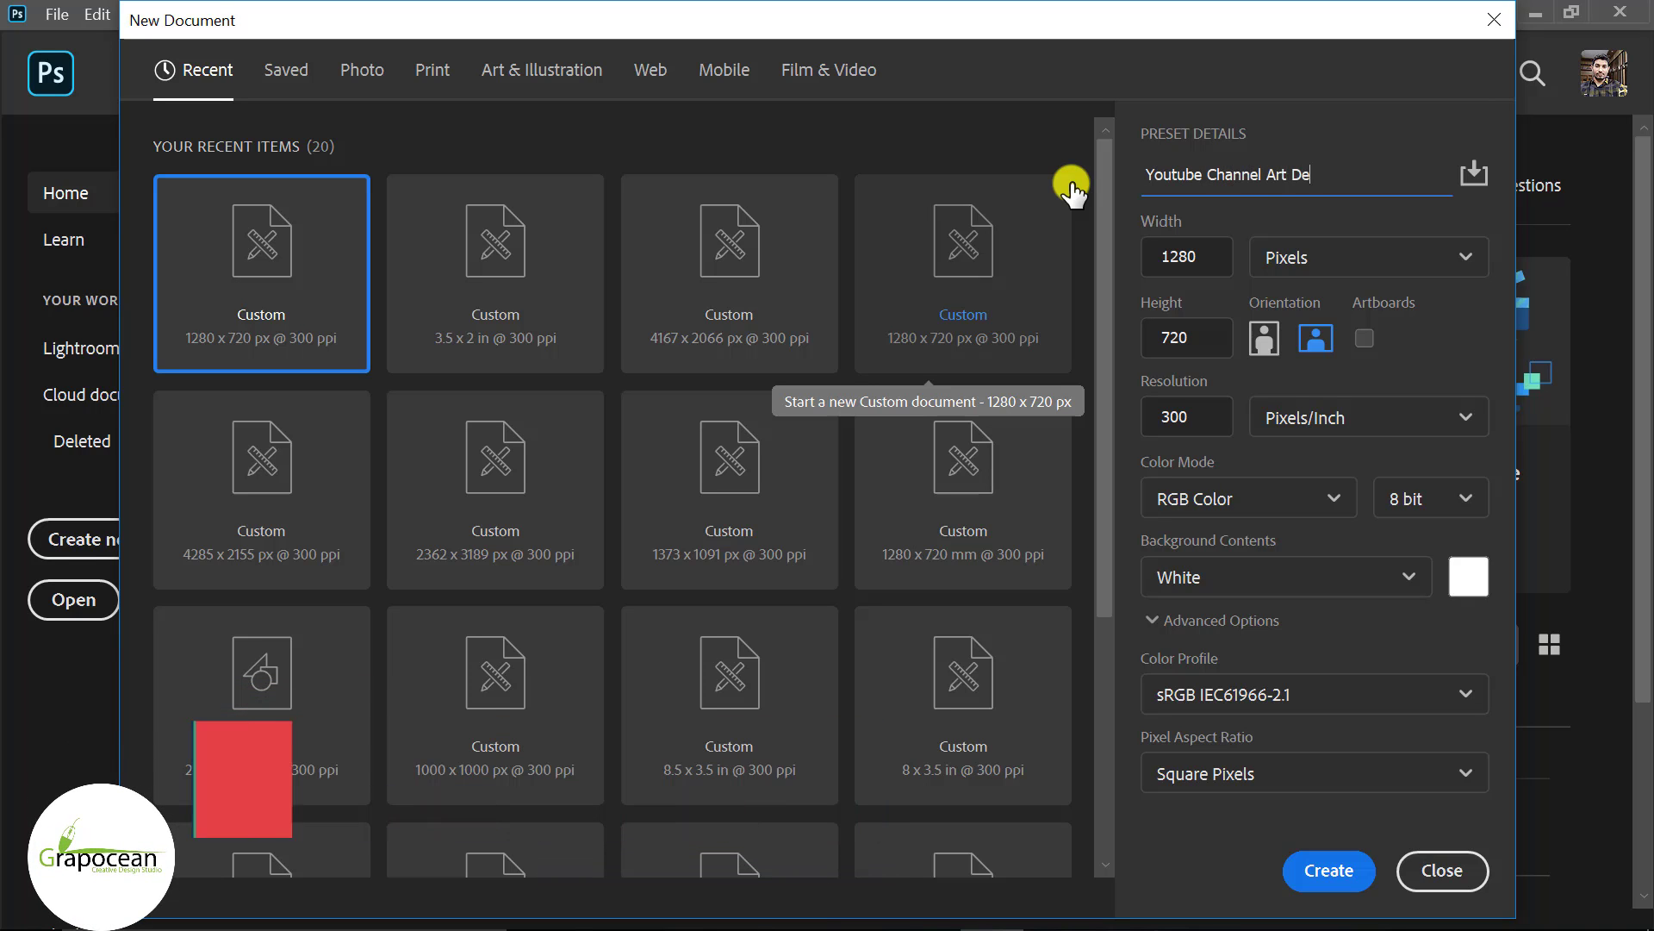
pyautogui.write('sign')
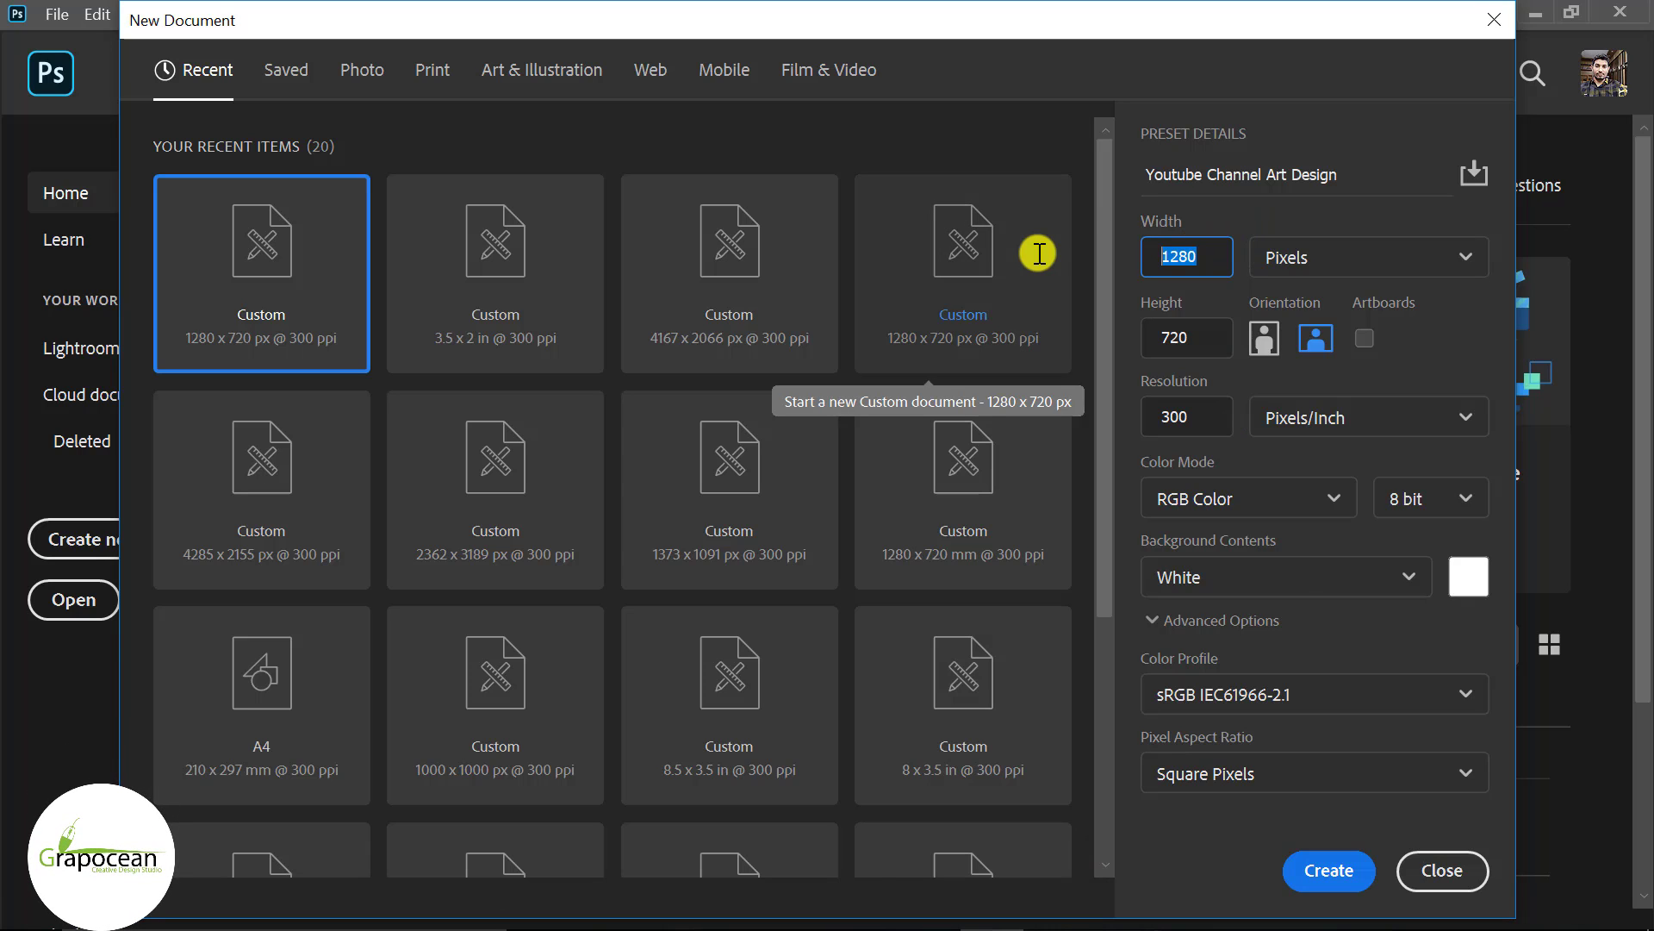
pyautogui.press('Tab')
pyautogui.write('2560')
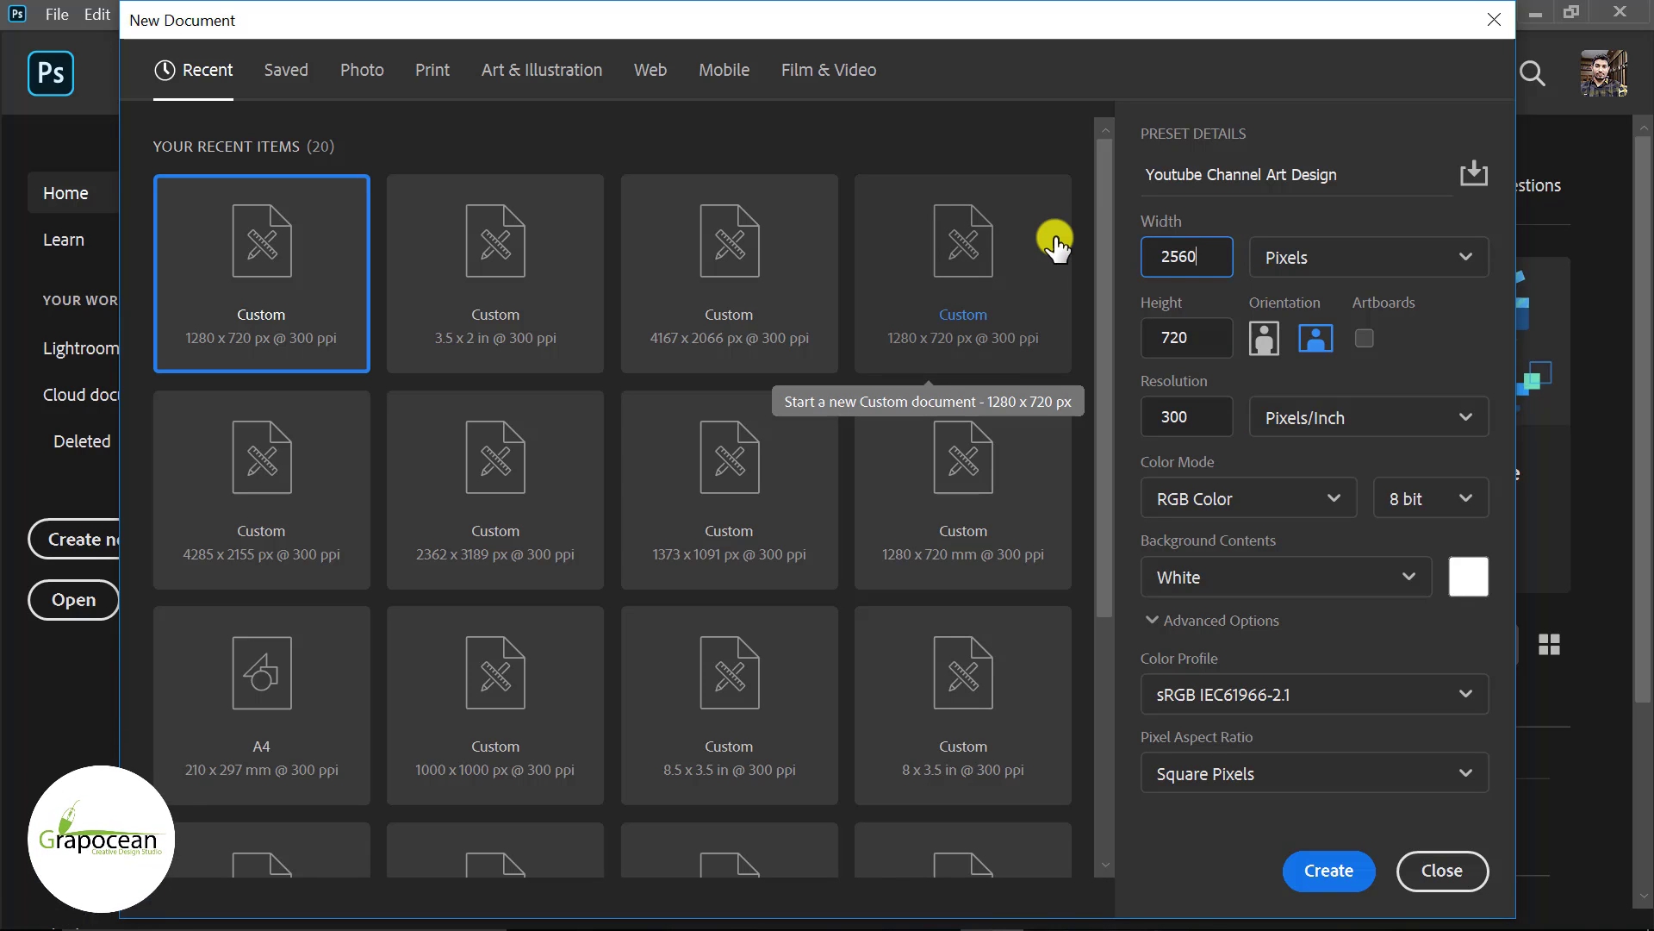
pyautogui.write('440')
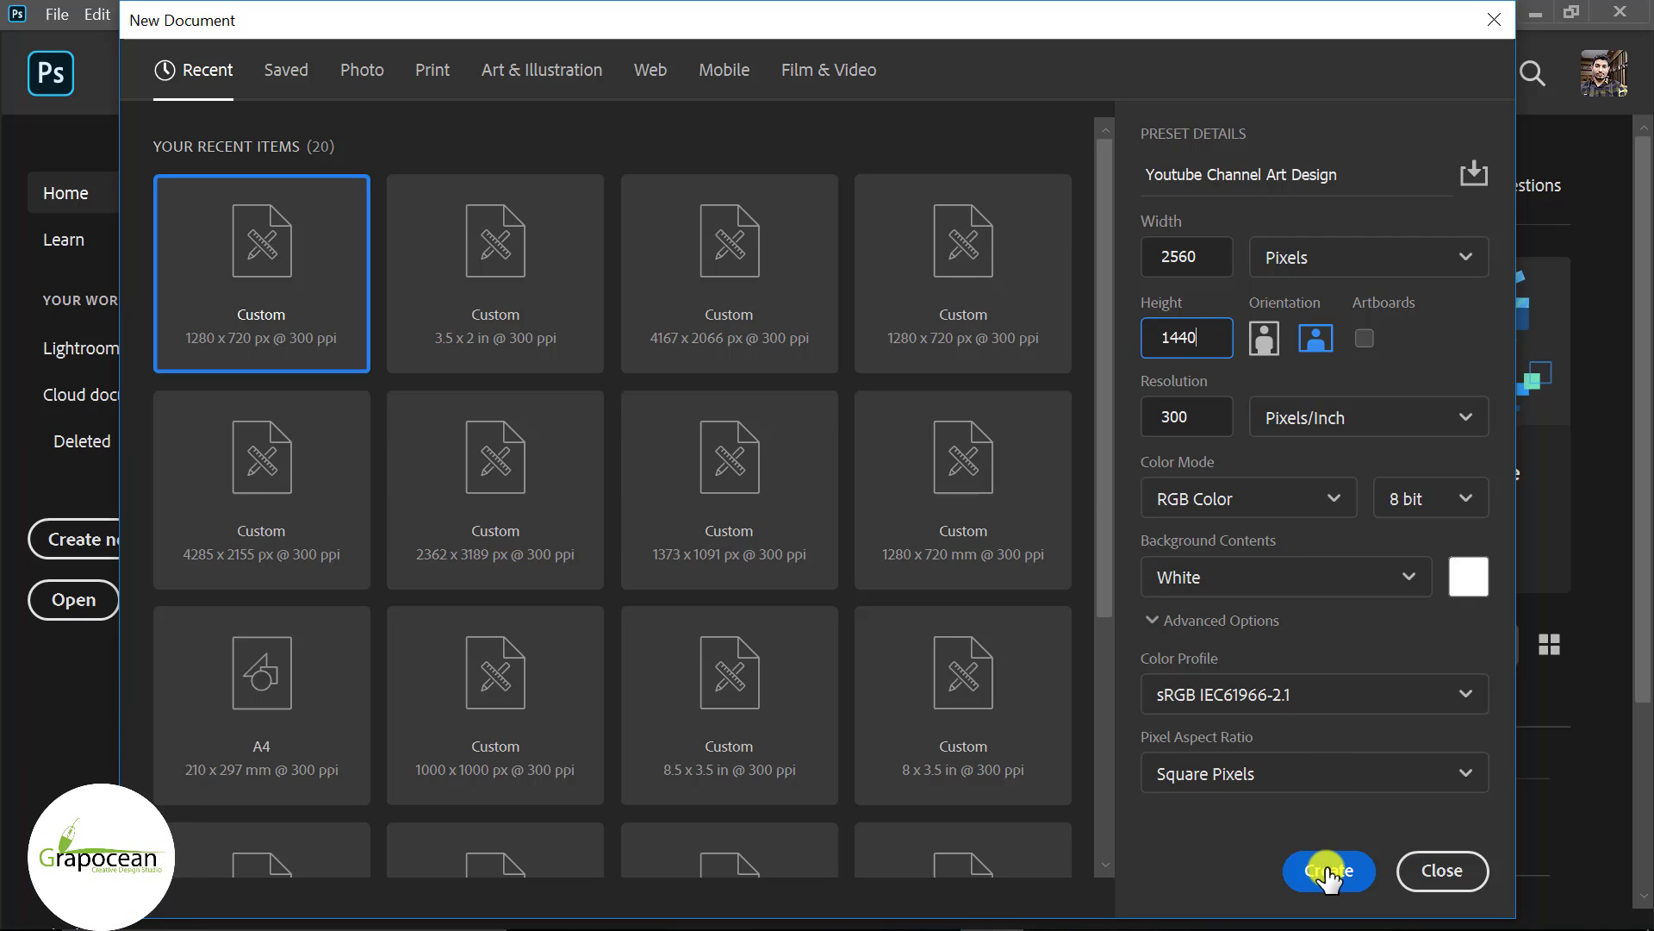
pyautogui.click(1327, 873)
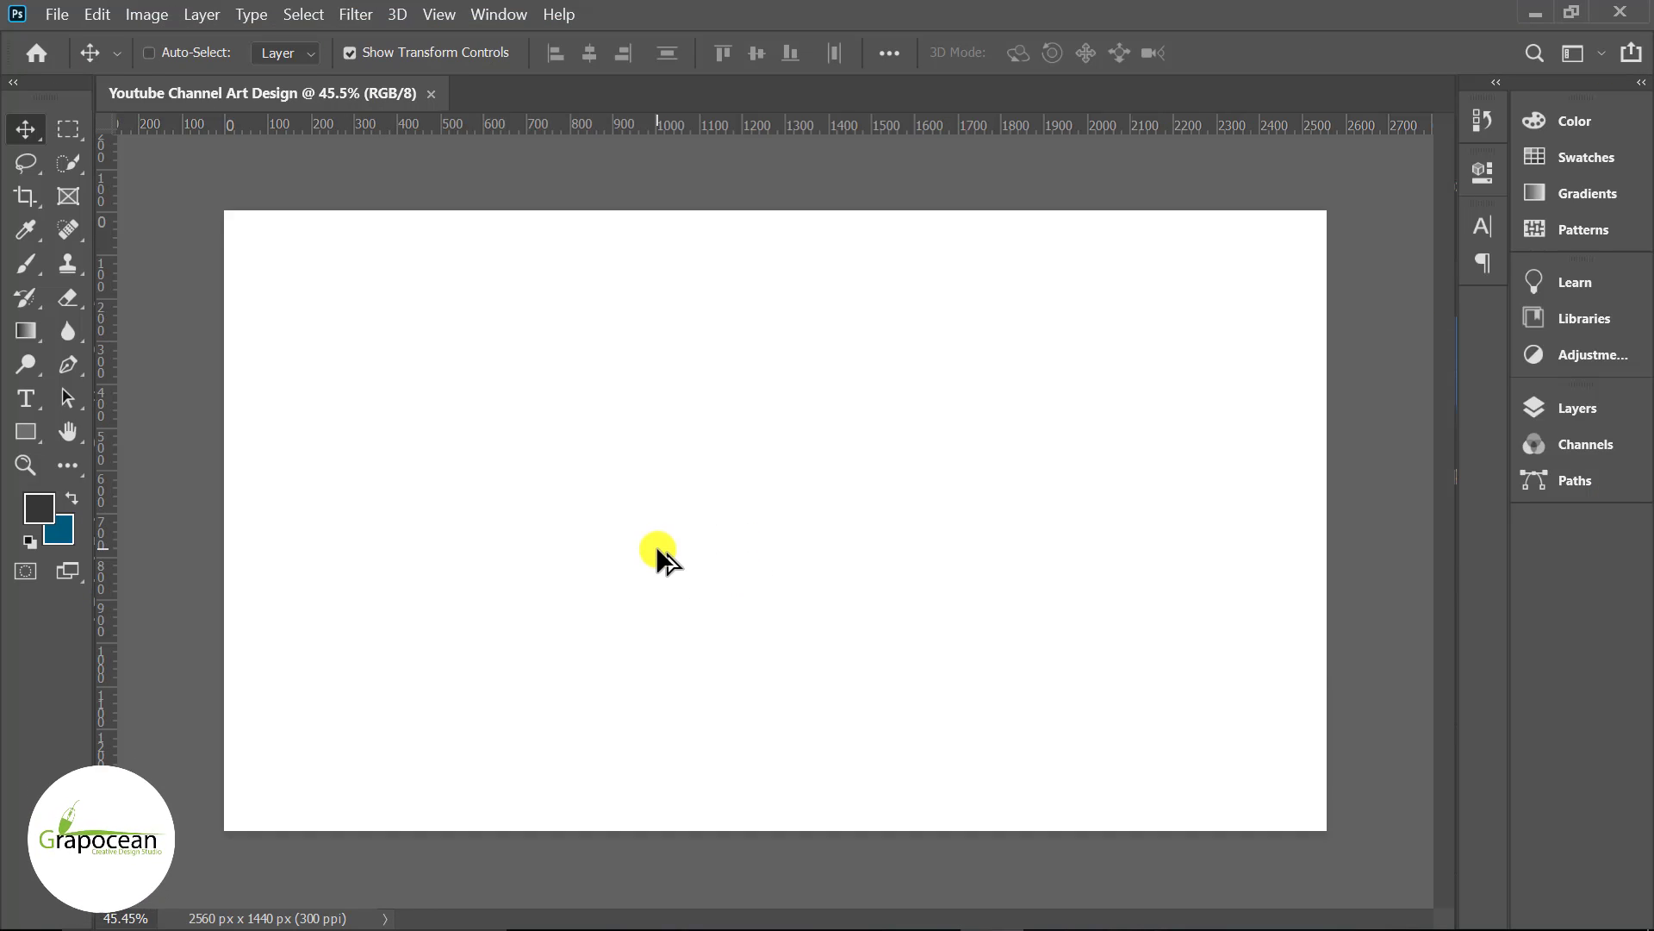
# Draw a 2560 × 423 px rectangle filled with dark grey.
pyautogui.click(28, 427)
pyautogui.click(127, 431)
pyautogui.click(736, 516)
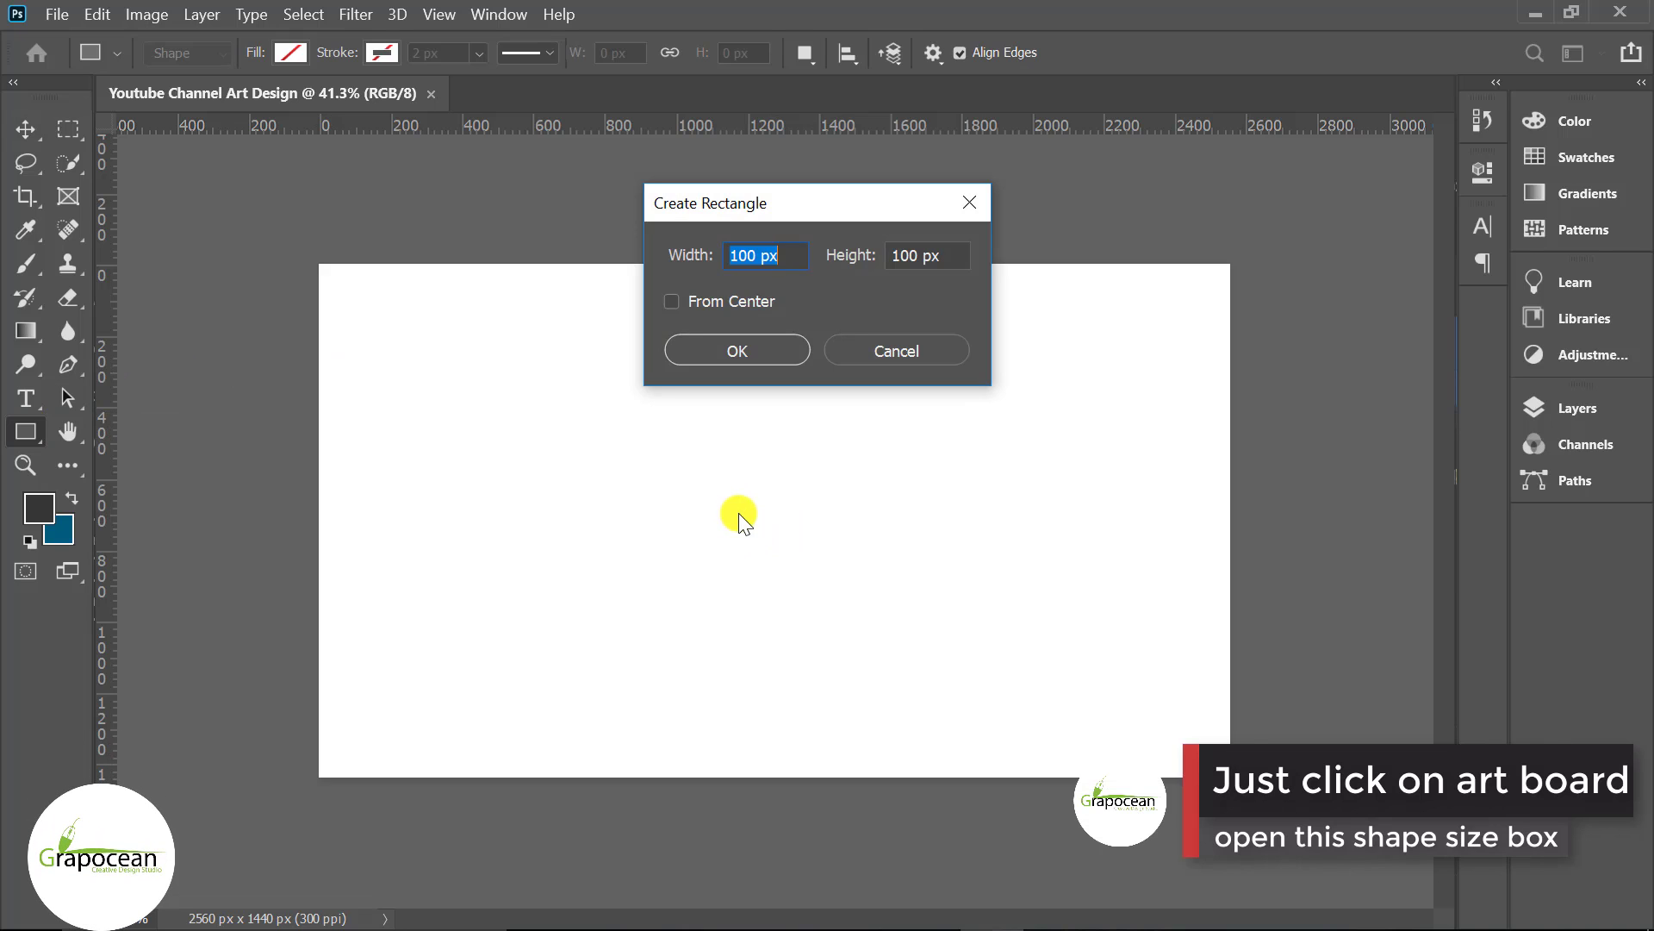
pyautogui.write('2560')
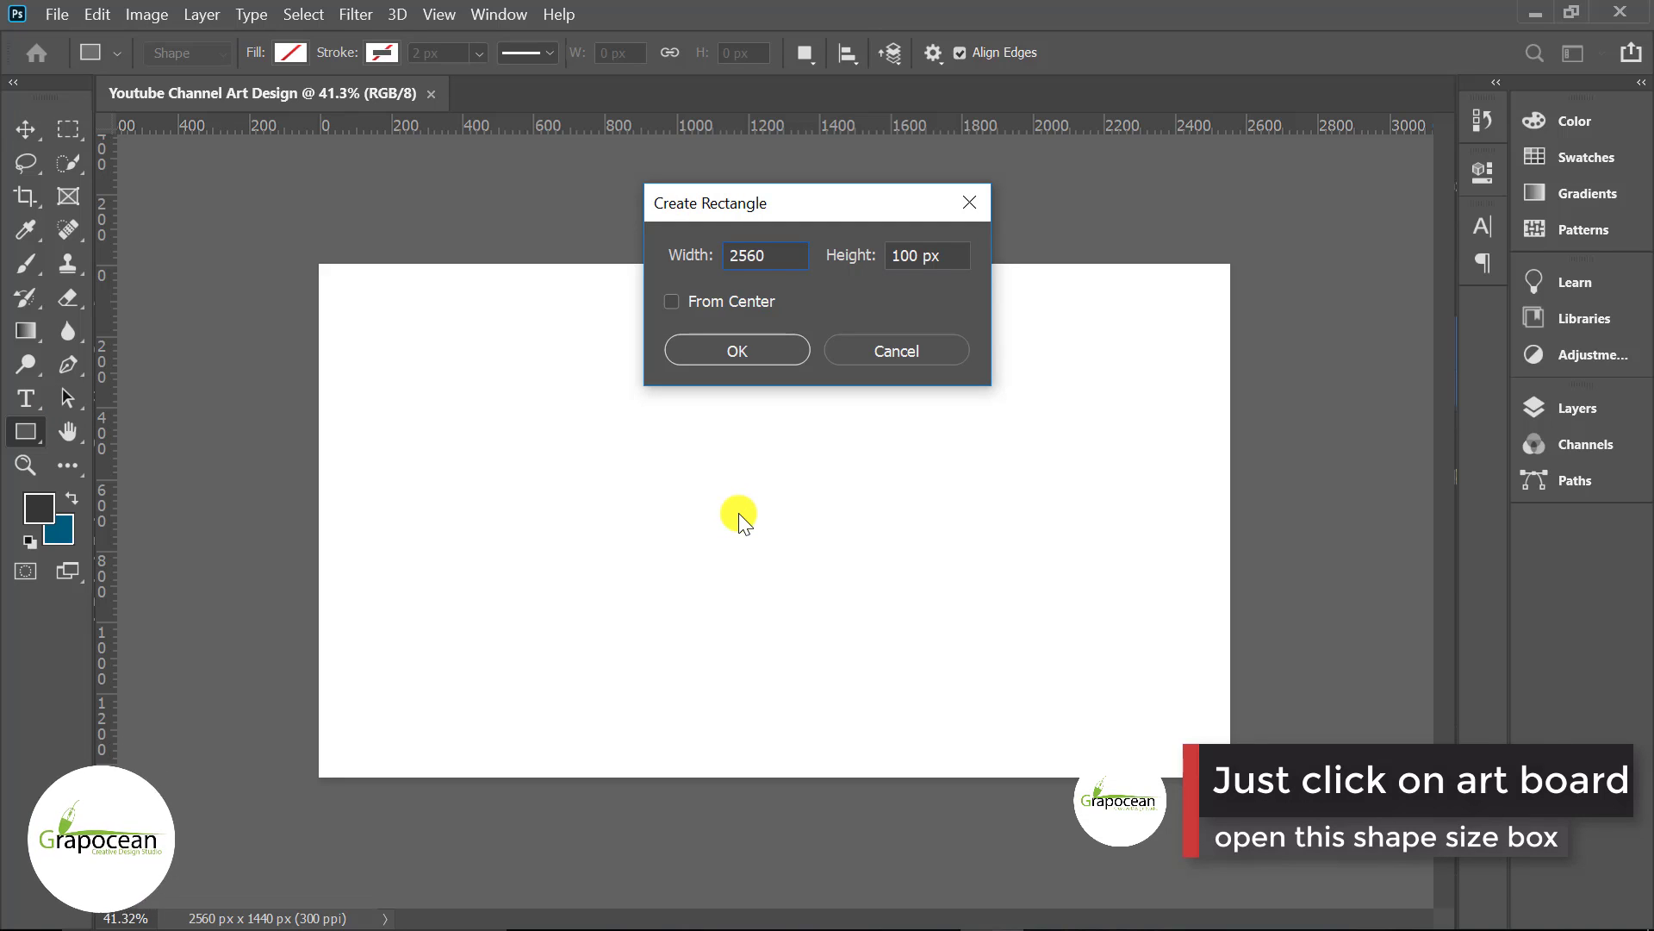
pyautogui.press('Tab')
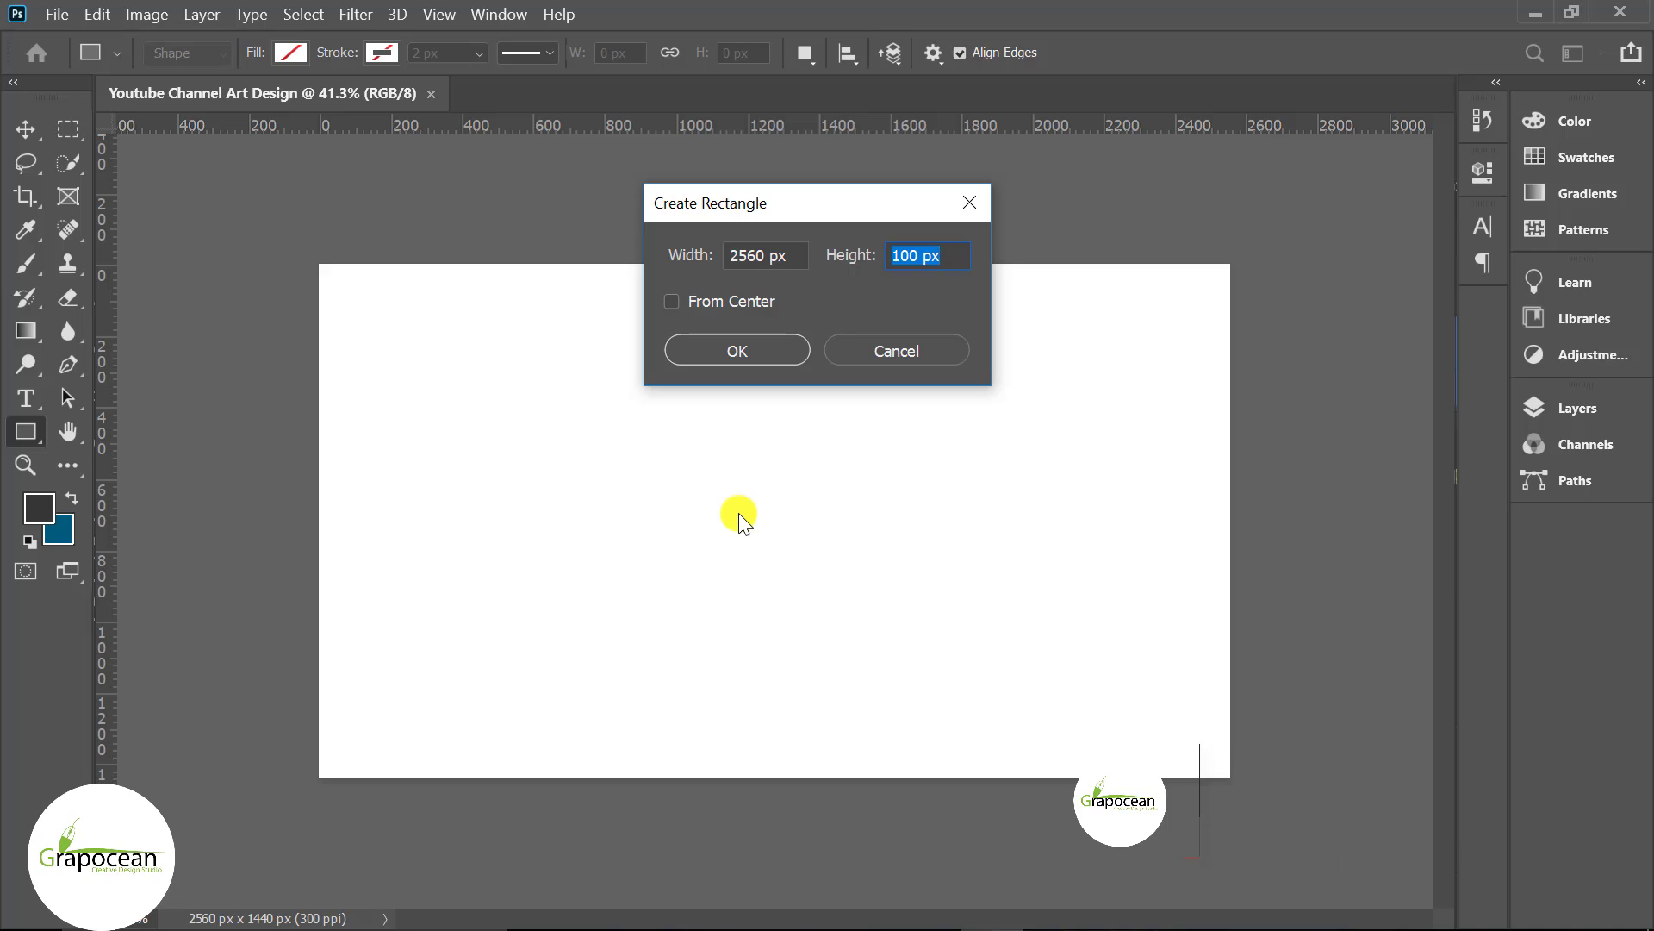
pyautogui.write('423')
pyautogui.press('Return')
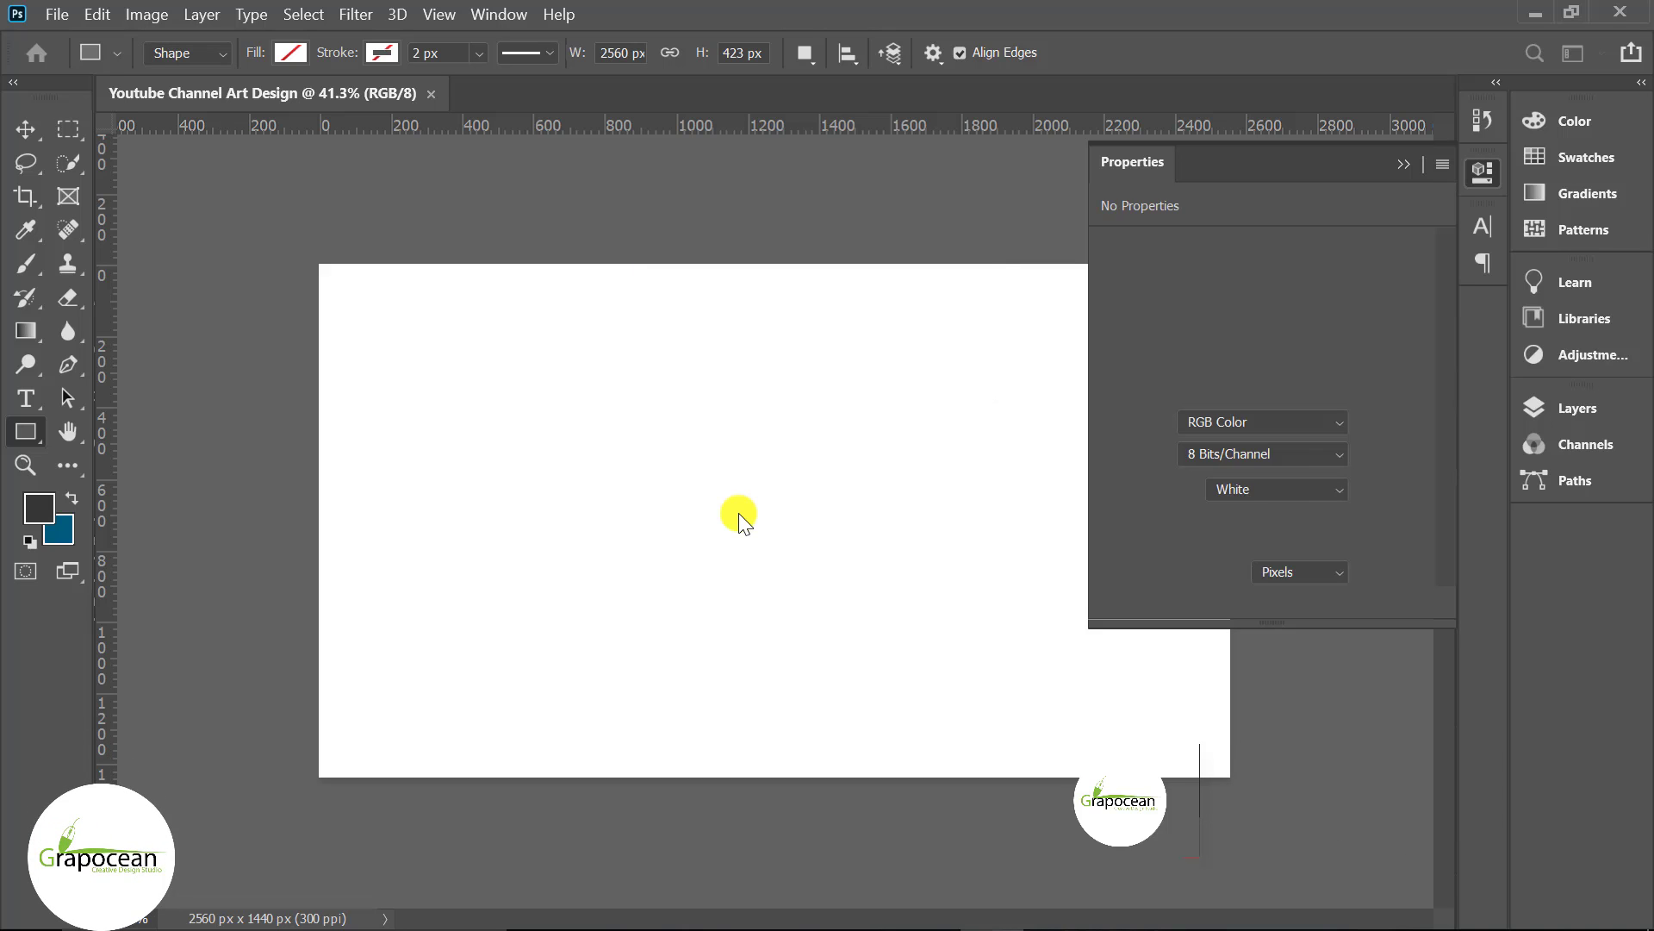
pyautogui.click(290, 52)
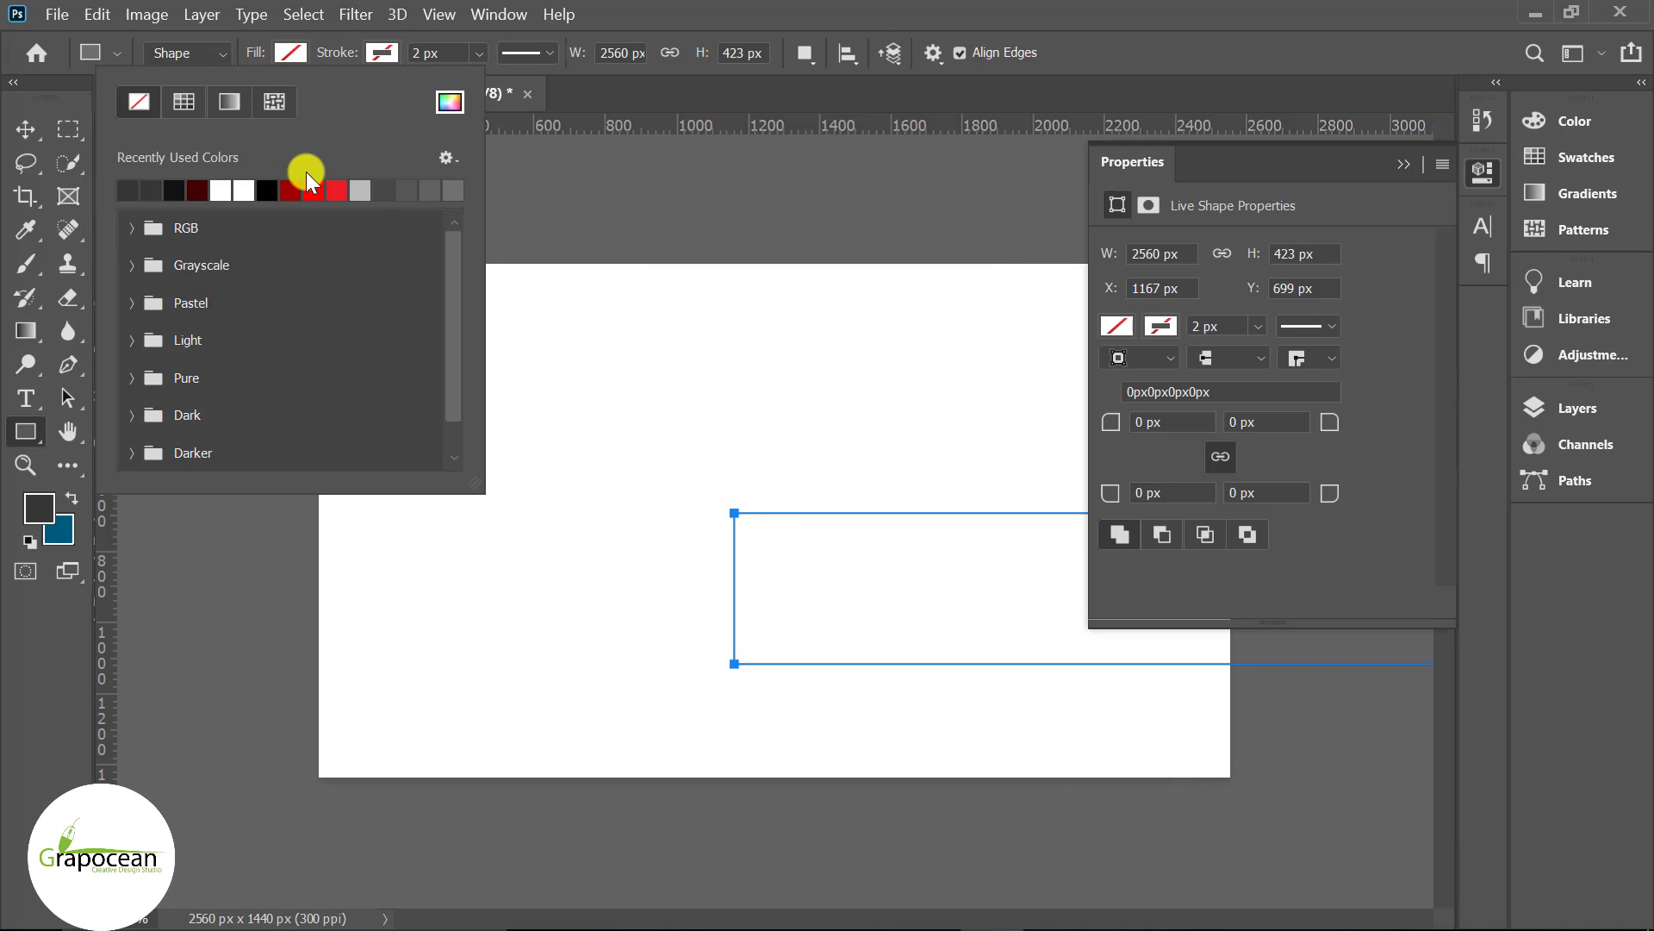
pyautogui.click(383, 190)
# Centre the grey rectangle horizontally and vertically on the canvas.
pyautogui.click(48, 129)
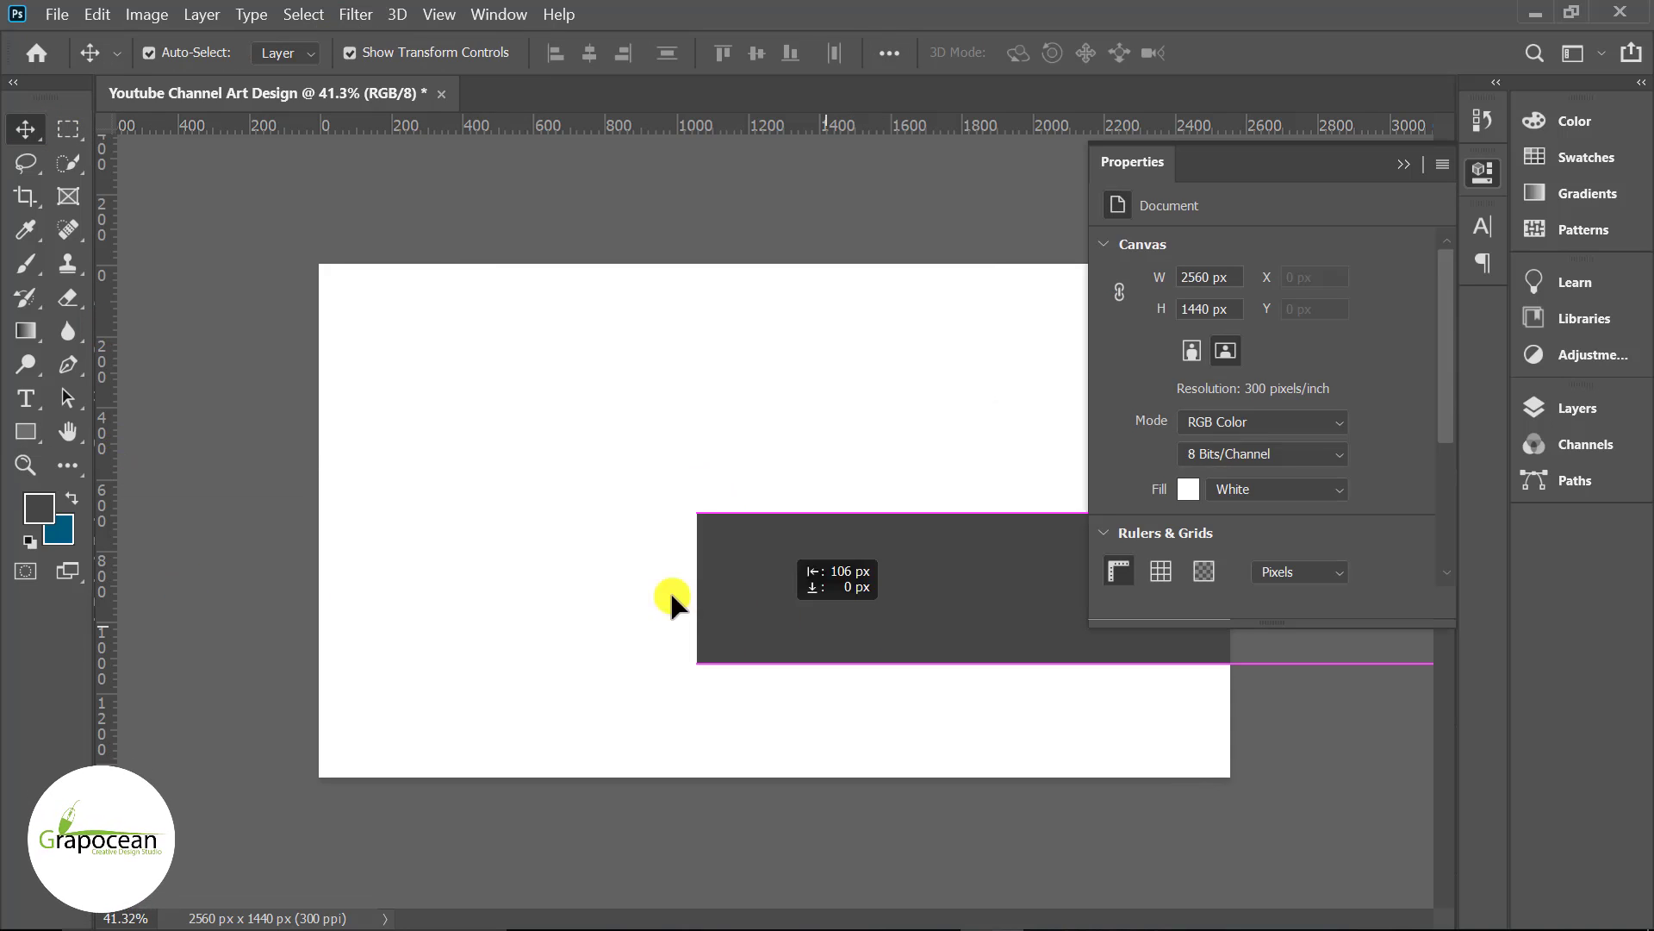
pyautogui.moveTo(750, 594); pyautogui.dragTo(420, 505)
pyautogui.click(1482, 172)
pyautogui.click(1126, 603)
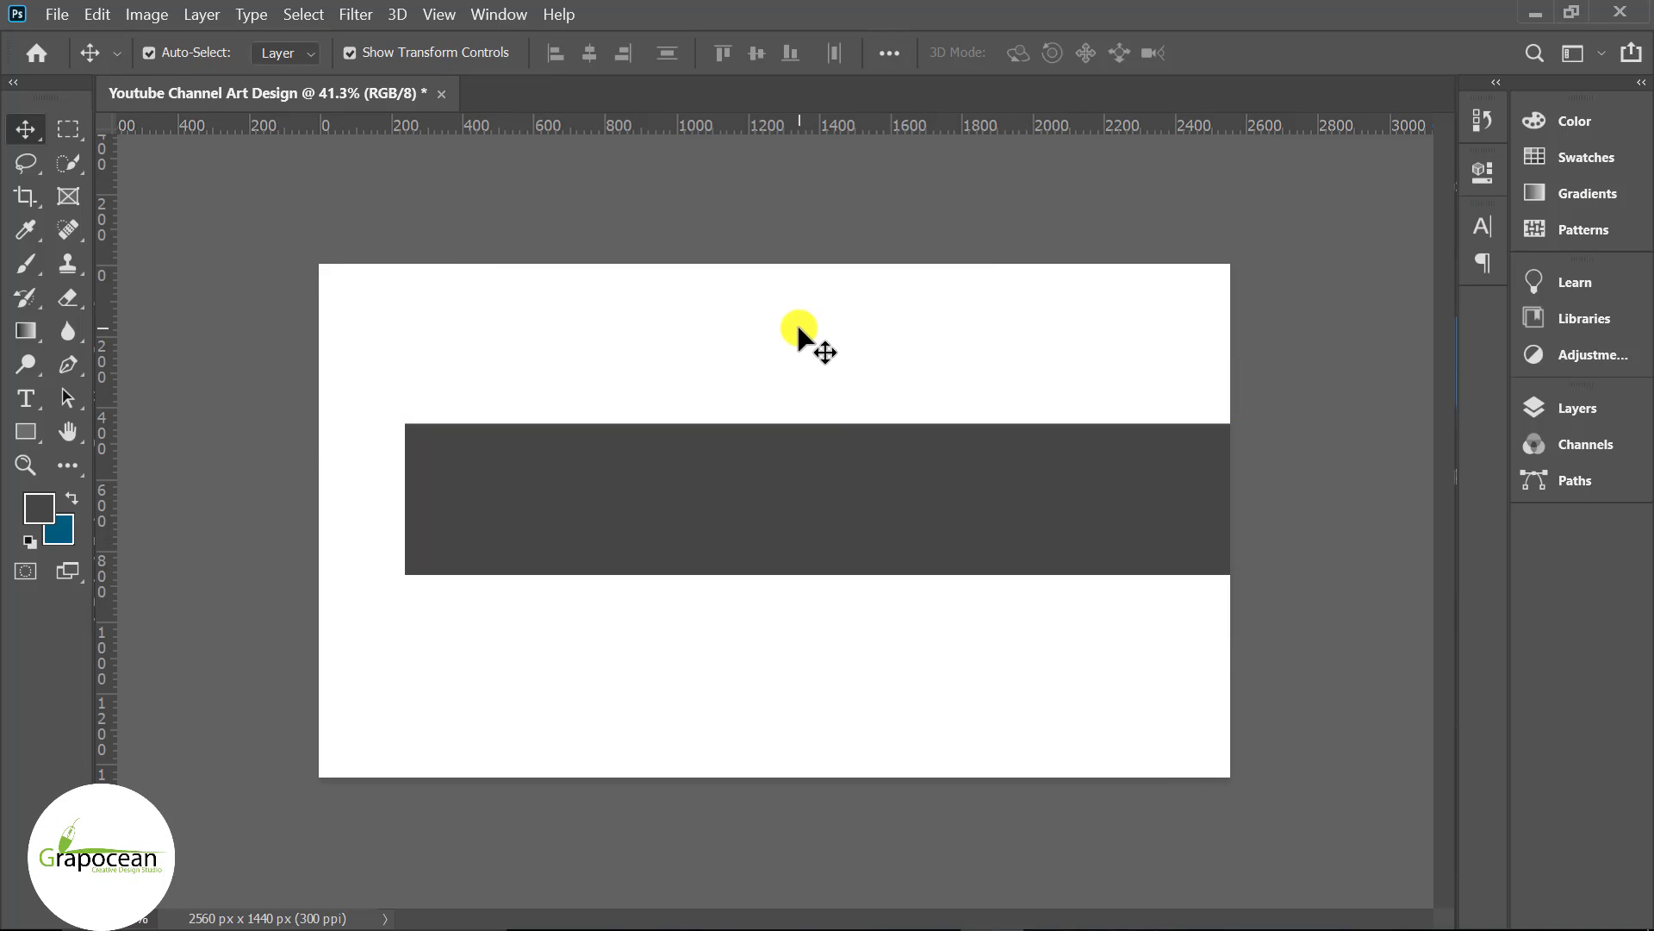
pyautogui.click(1578, 408)
pyautogui.click(1373, 552)
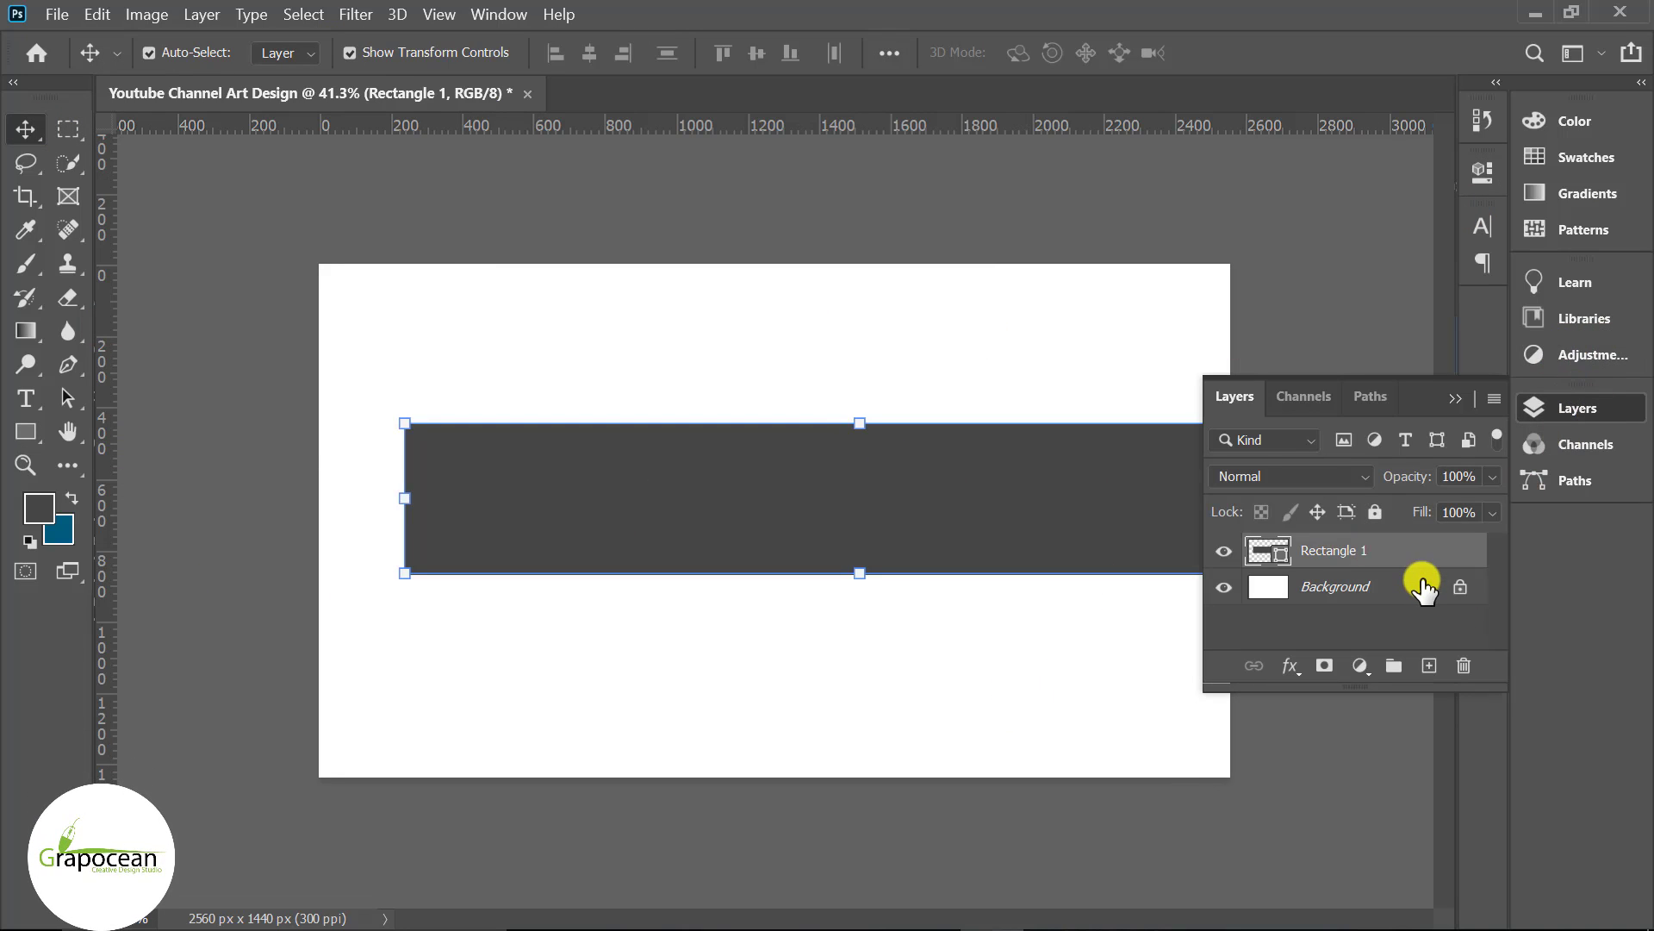
pyautogui.keyDown('ctrl'); pyautogui.click(1380, 594); pyautogui.keyUp('ctrl')
pyautogui.click(590, 53)
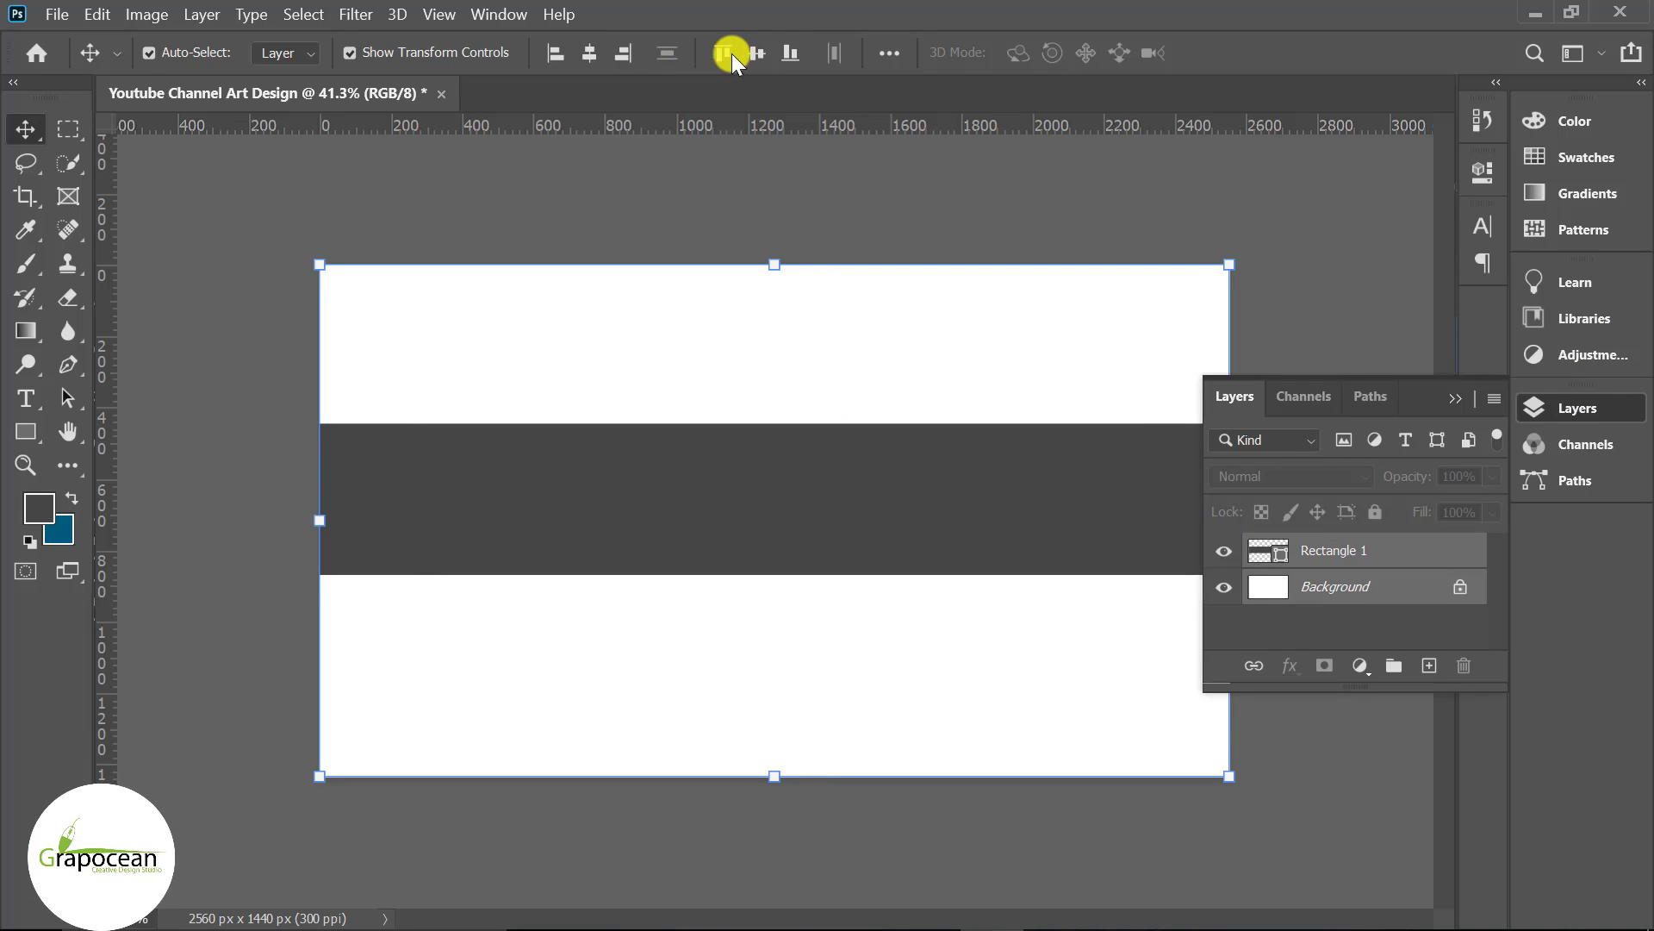
pyautogui.click(757, 53)
pyautogui.click(1456, 399)
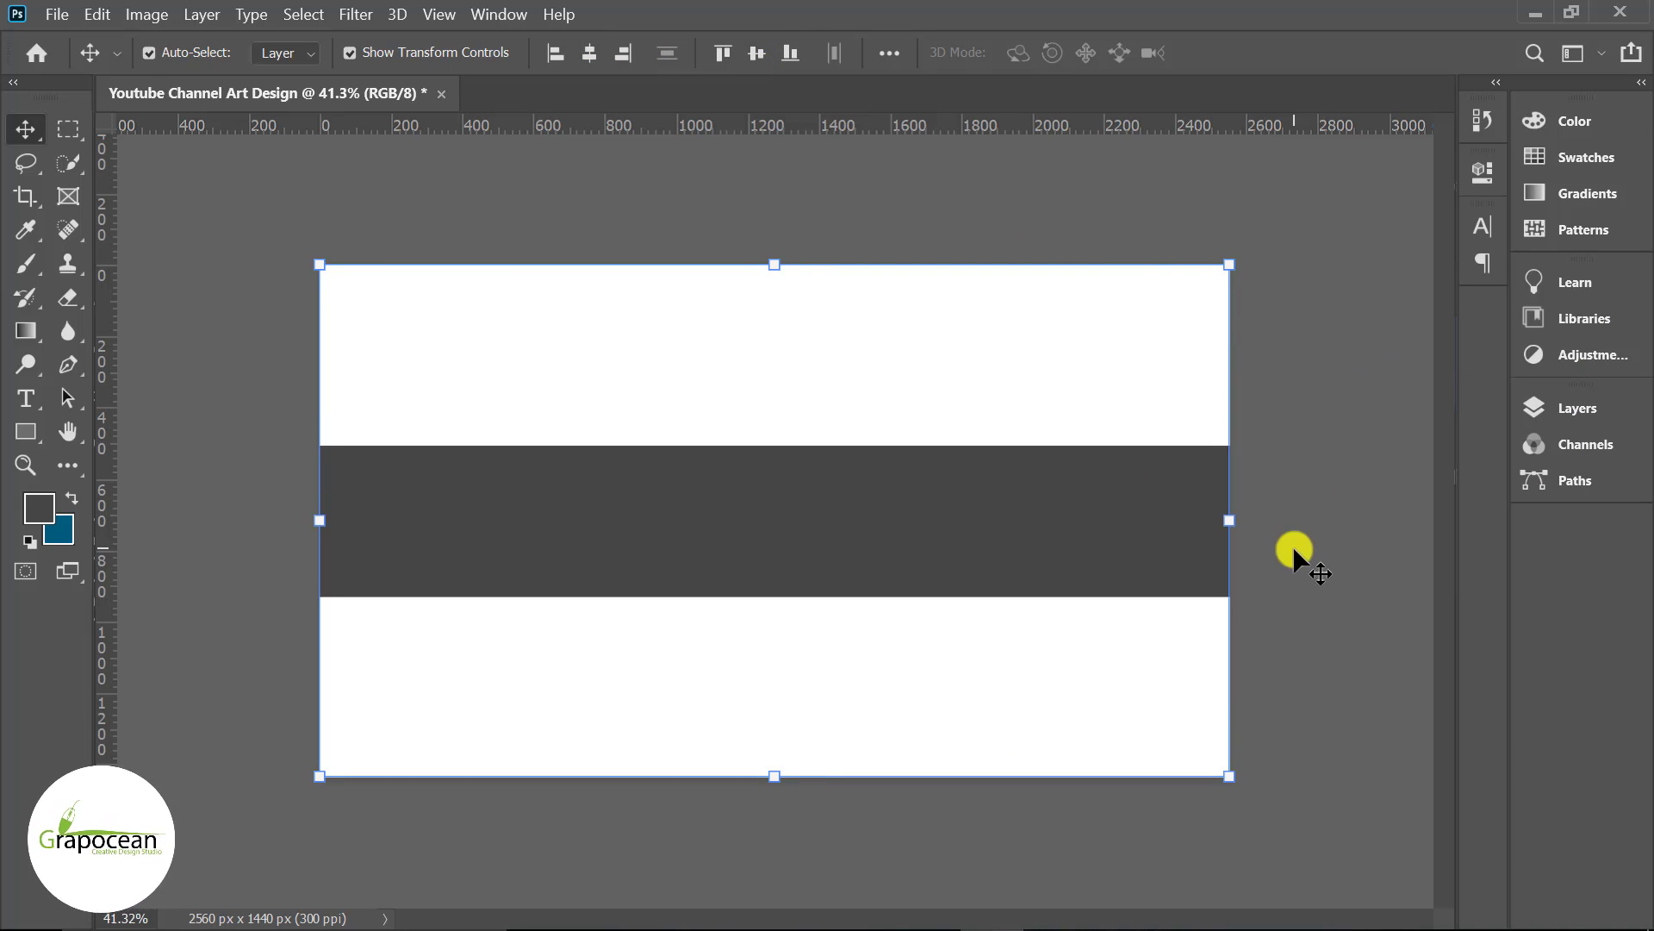
pyautogui.click(775, 202)
# Add horizontal guides along the band's top and bottom edges.
pyautogui.hotkey('ctrl', '0')
pyautogui.moveTo(724, 125)
pyautogui.mouseDown()
pyautogui.moveTo(729, 434)
pyautogui.moveTo(806, 419)
pyautogui.mouseUp()
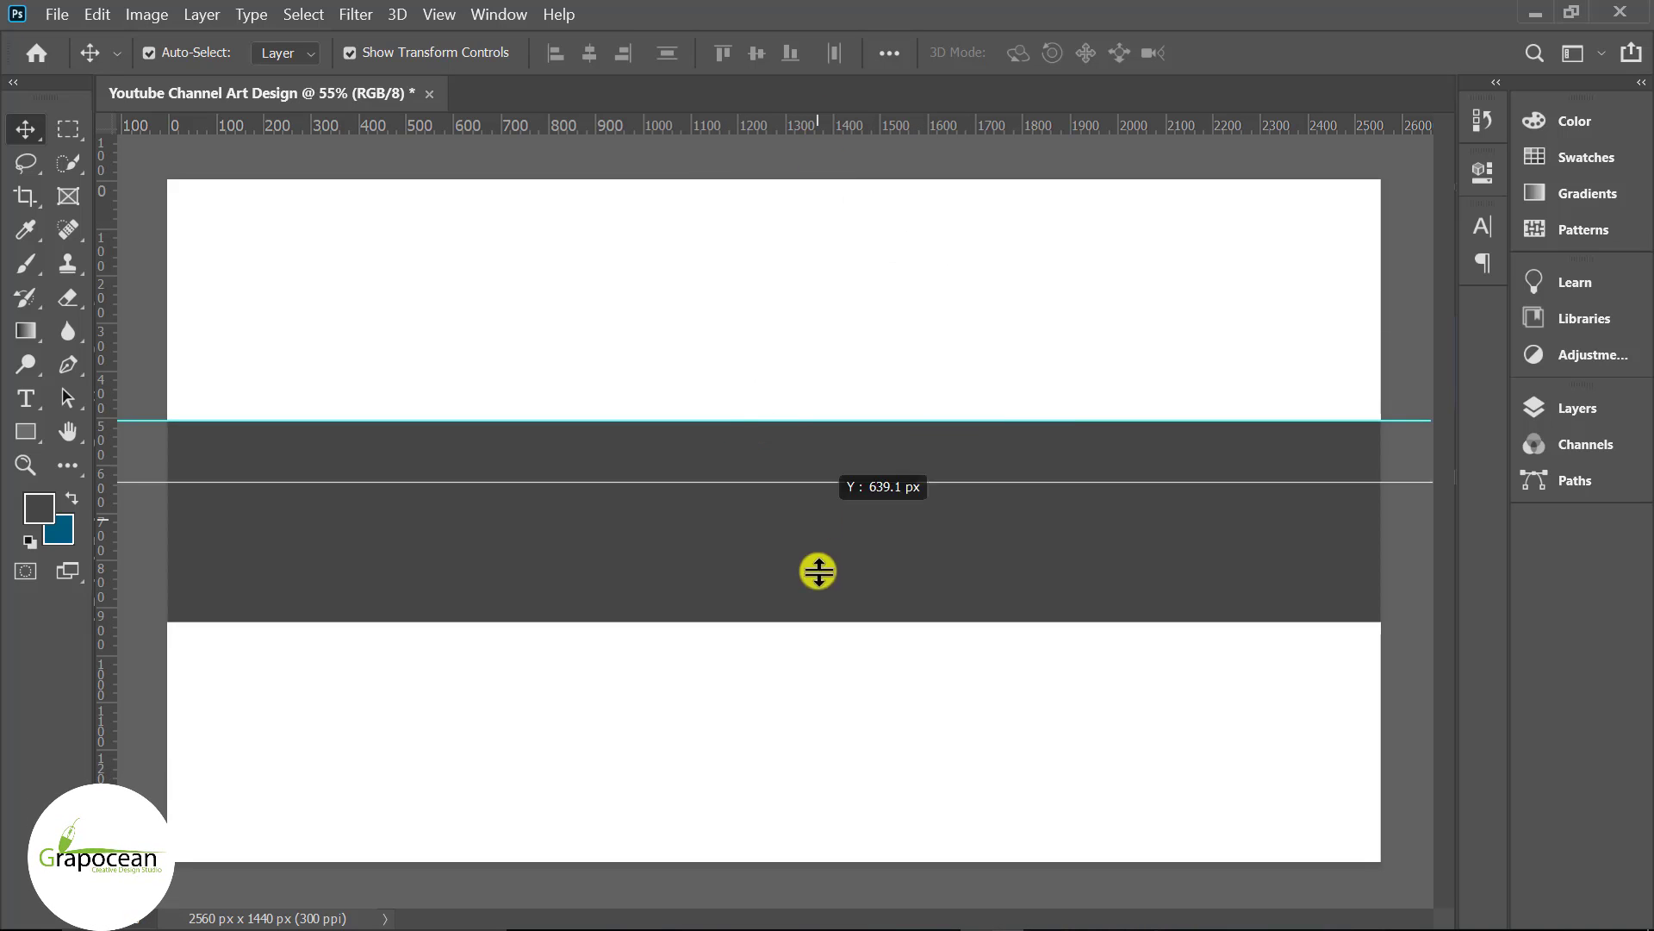
pyautogui.moveTo(818, 571); pyautogui.dragTo(828, 621)
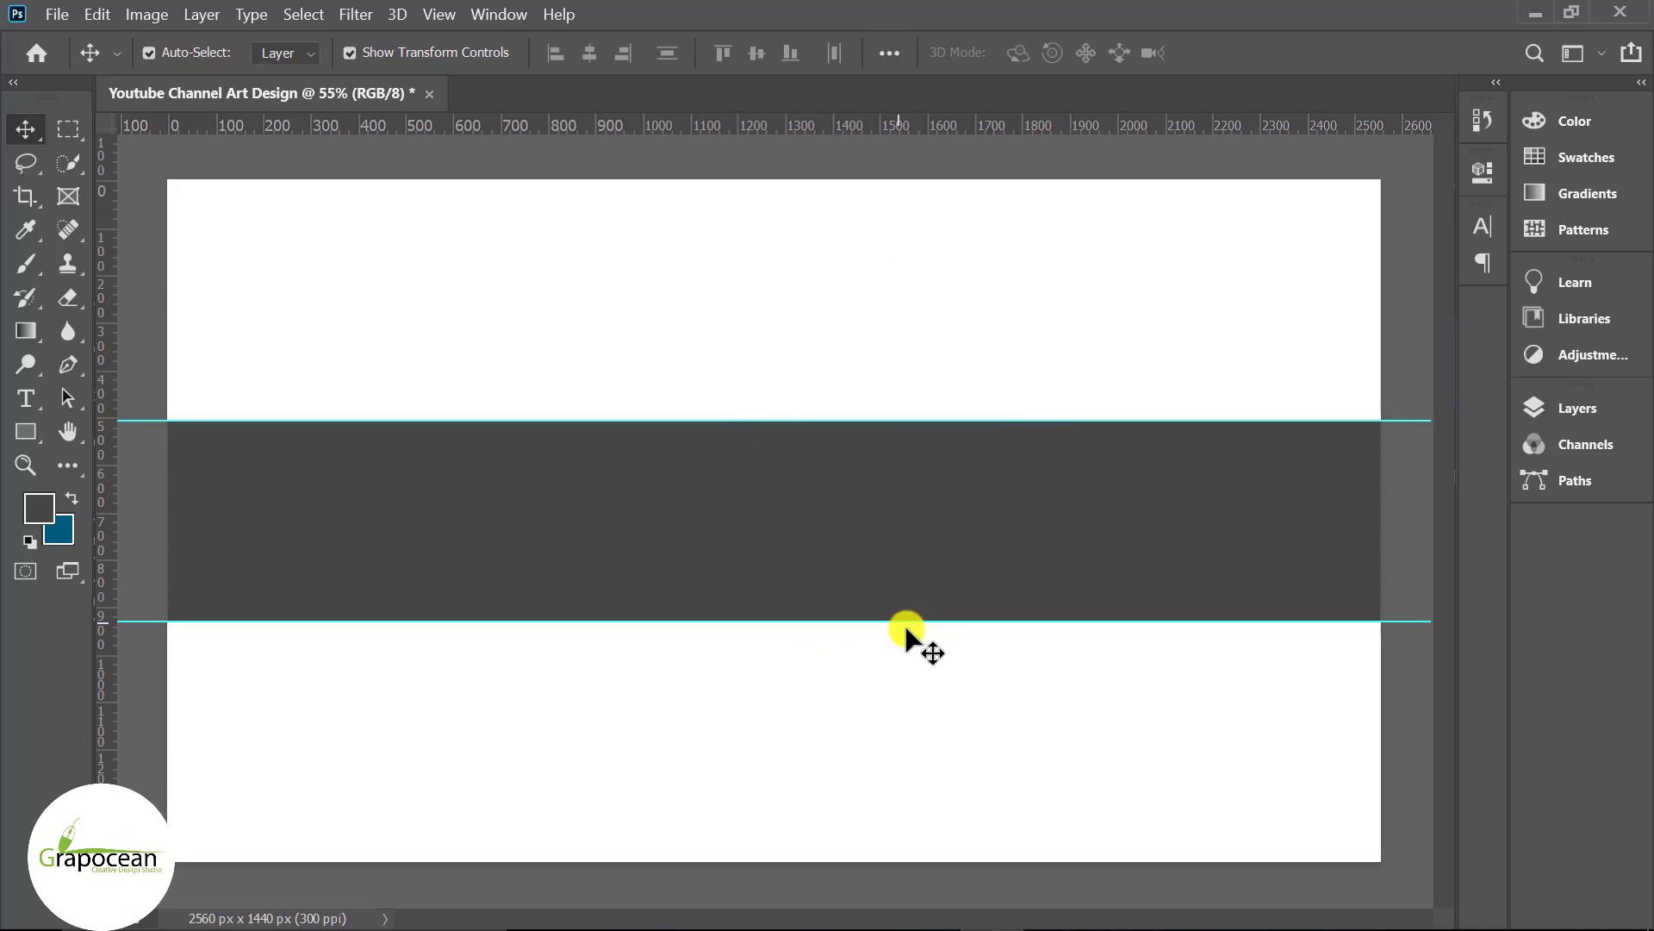
pyautogui.scroll(-1, 906, 633)
pyautogui.scroll(-2, 941, 632)
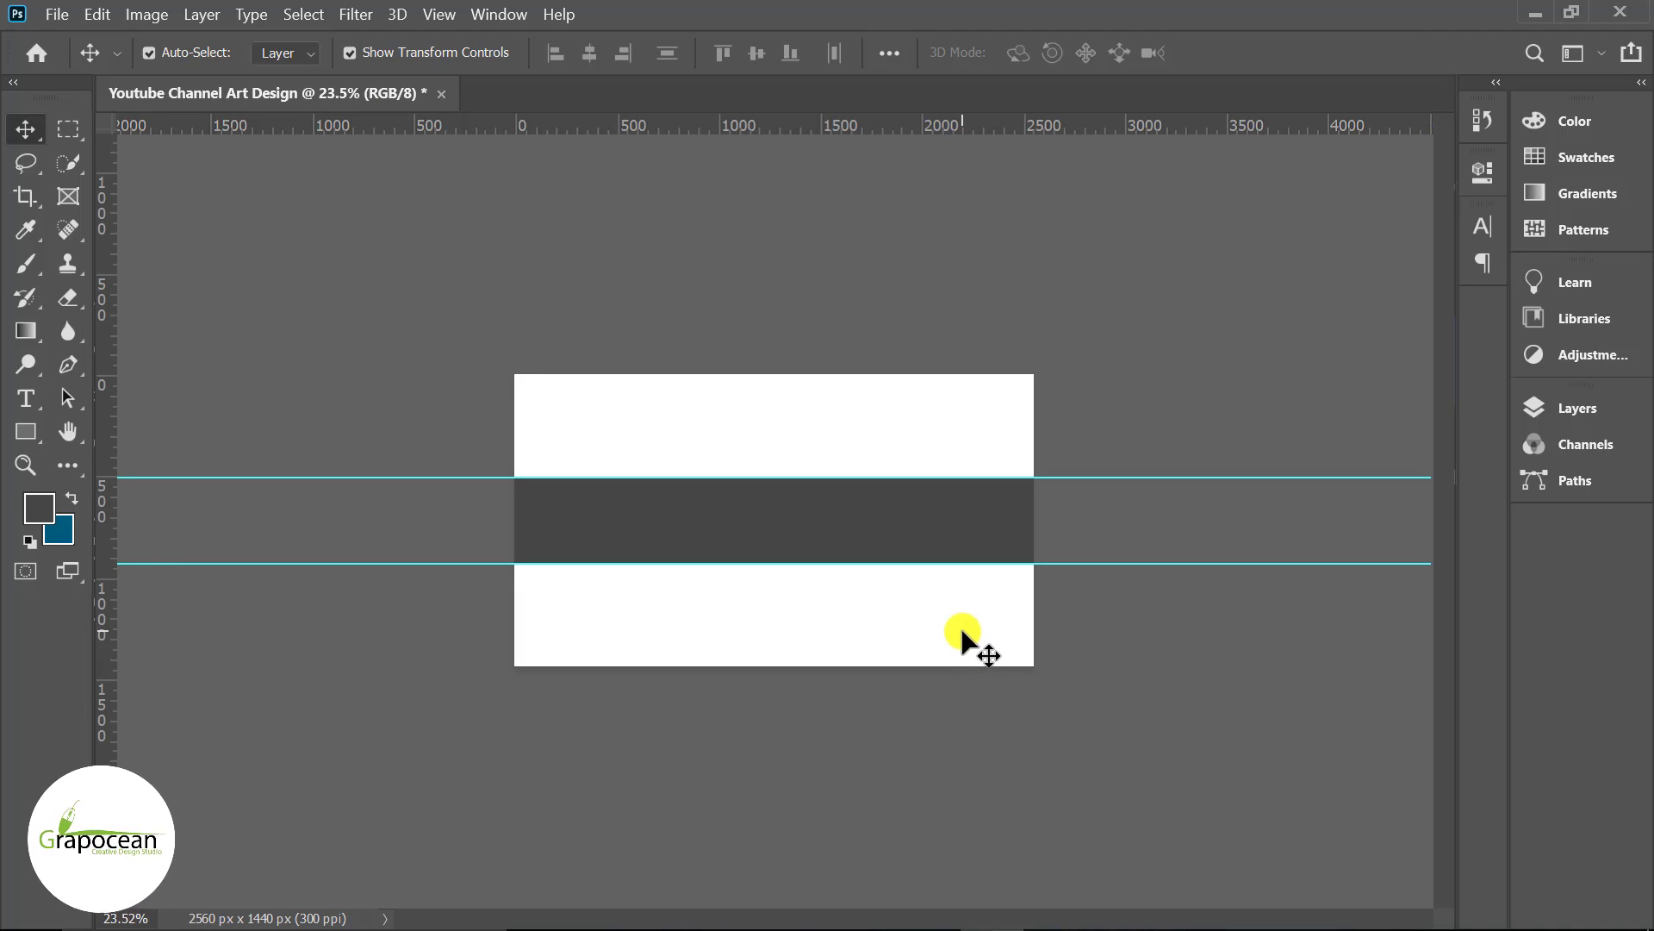
# Draw a second, darker grey rectangle of 1855 × 423 px.
pyautogui.click(28, 431)
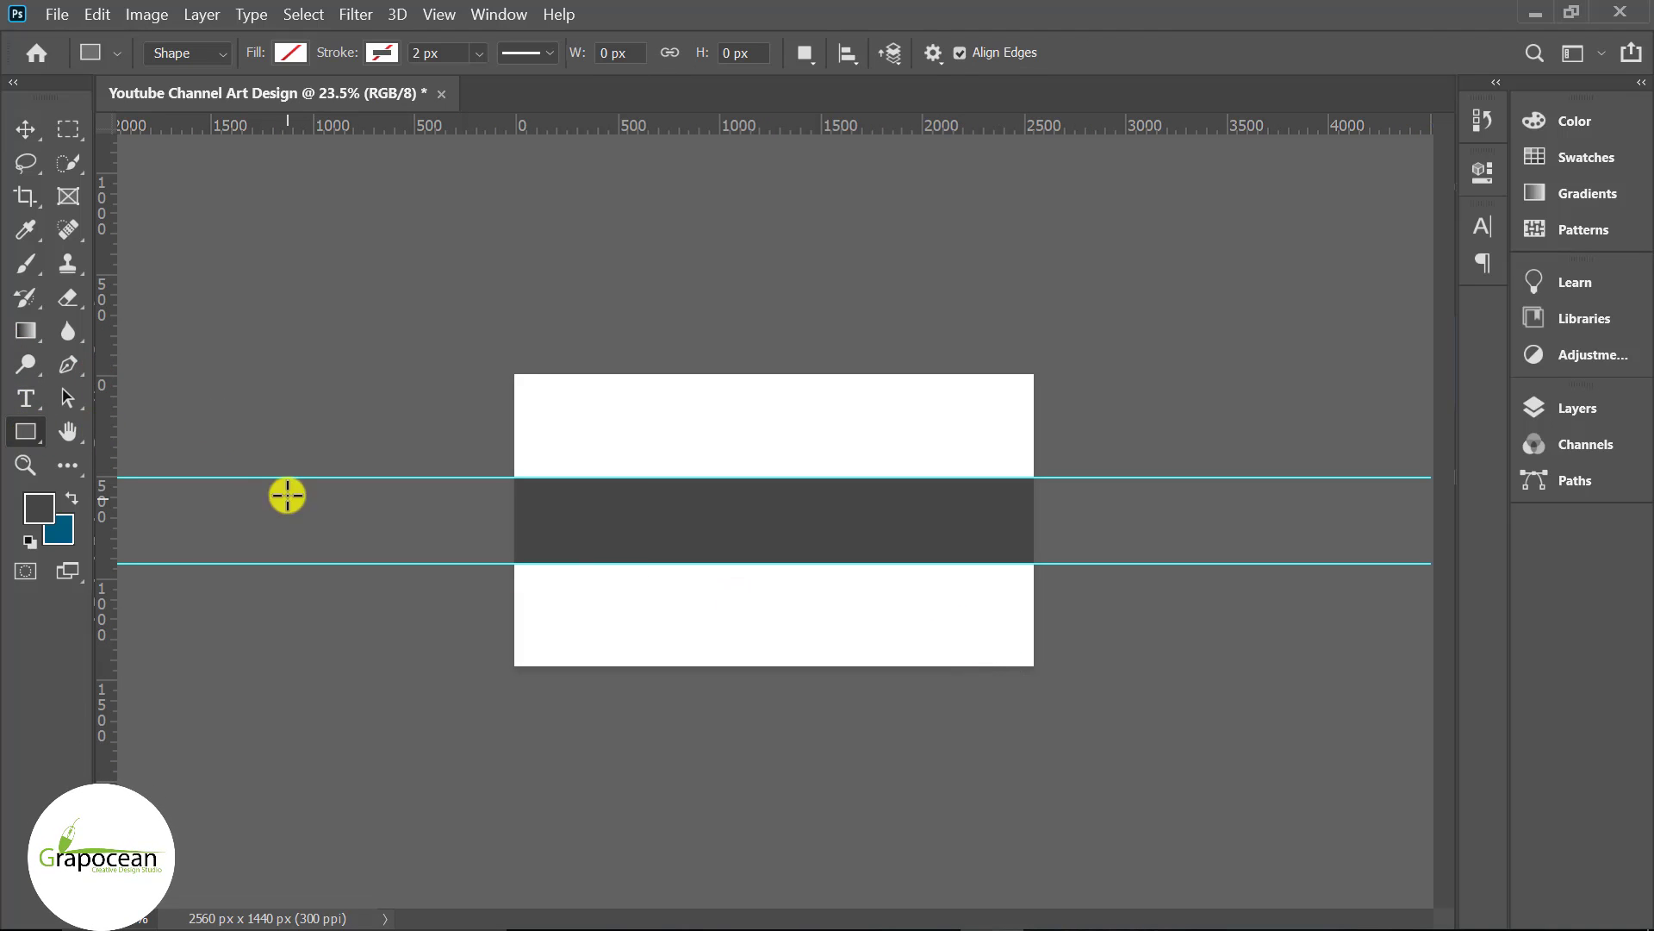
pyautogui.click(71, 498)
pyautogui.click(770, 446)
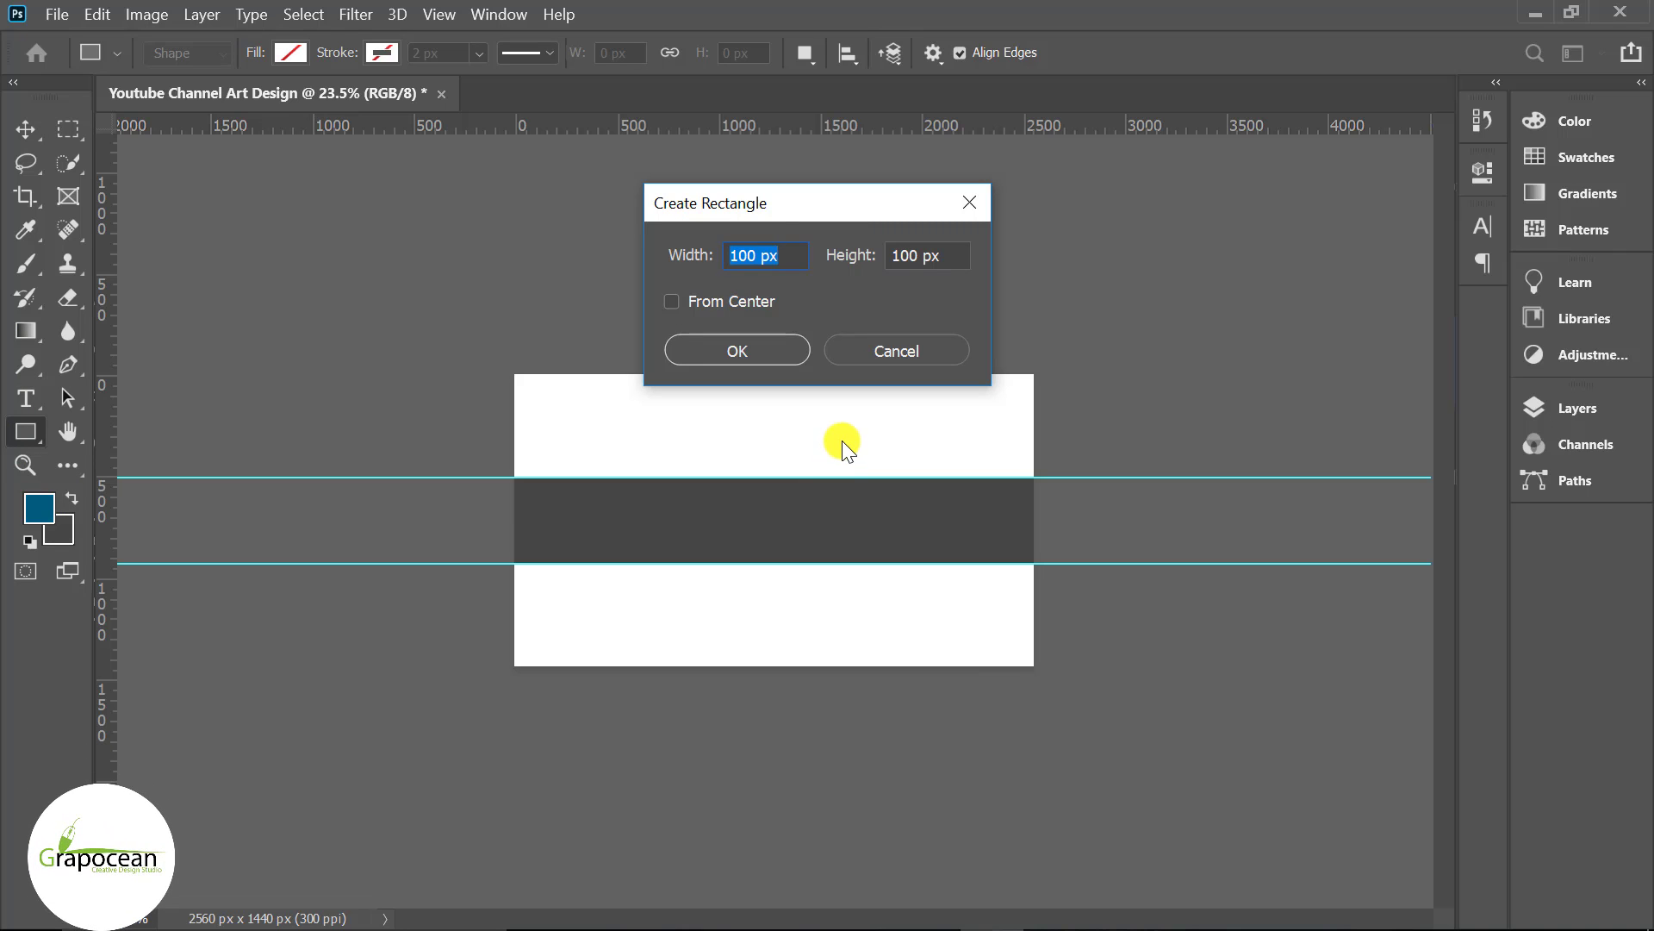
pyautogui.write('1855')
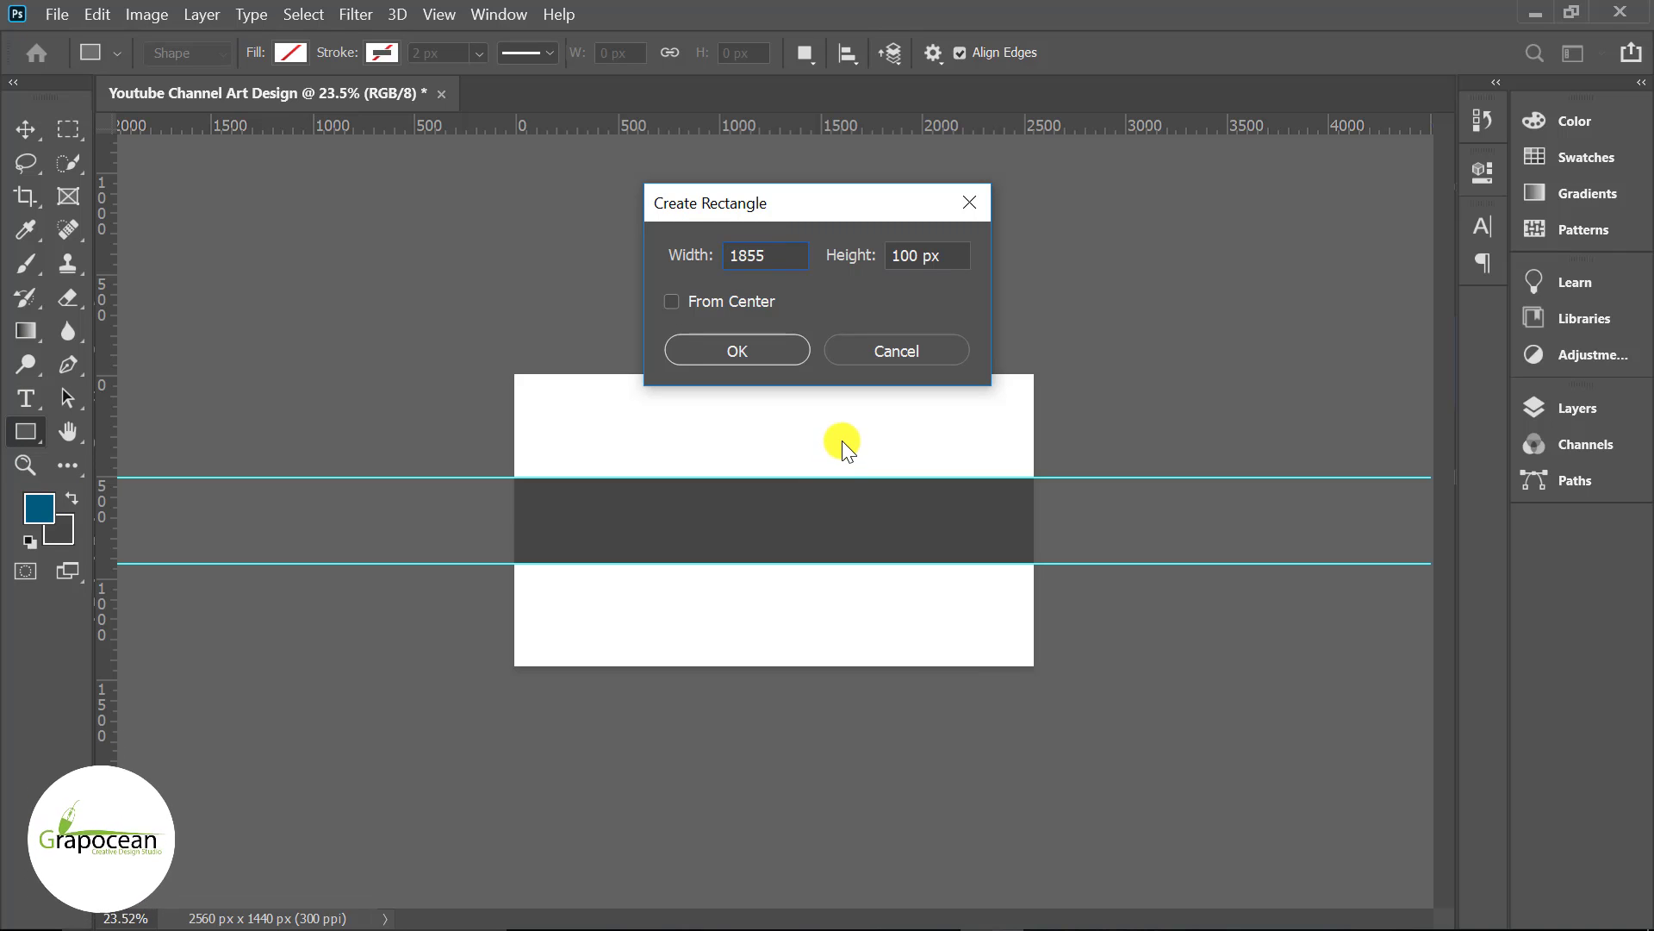
pyautogui.press('Tab')
pyautogui.write('423')
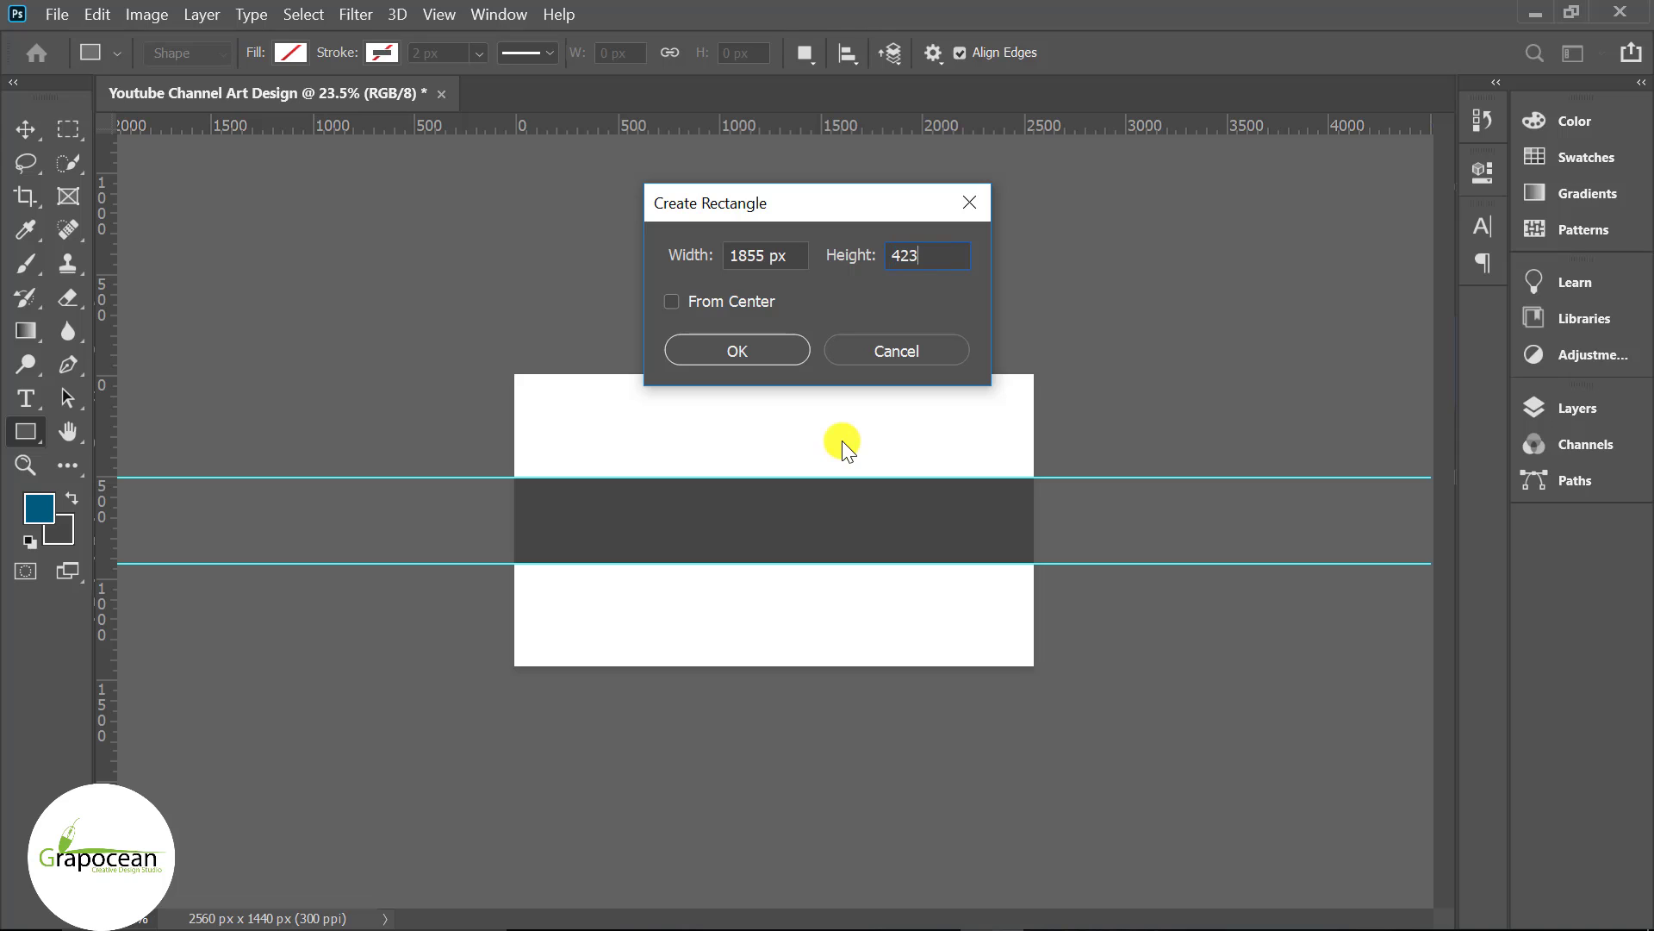
pyautogui.press('Return')
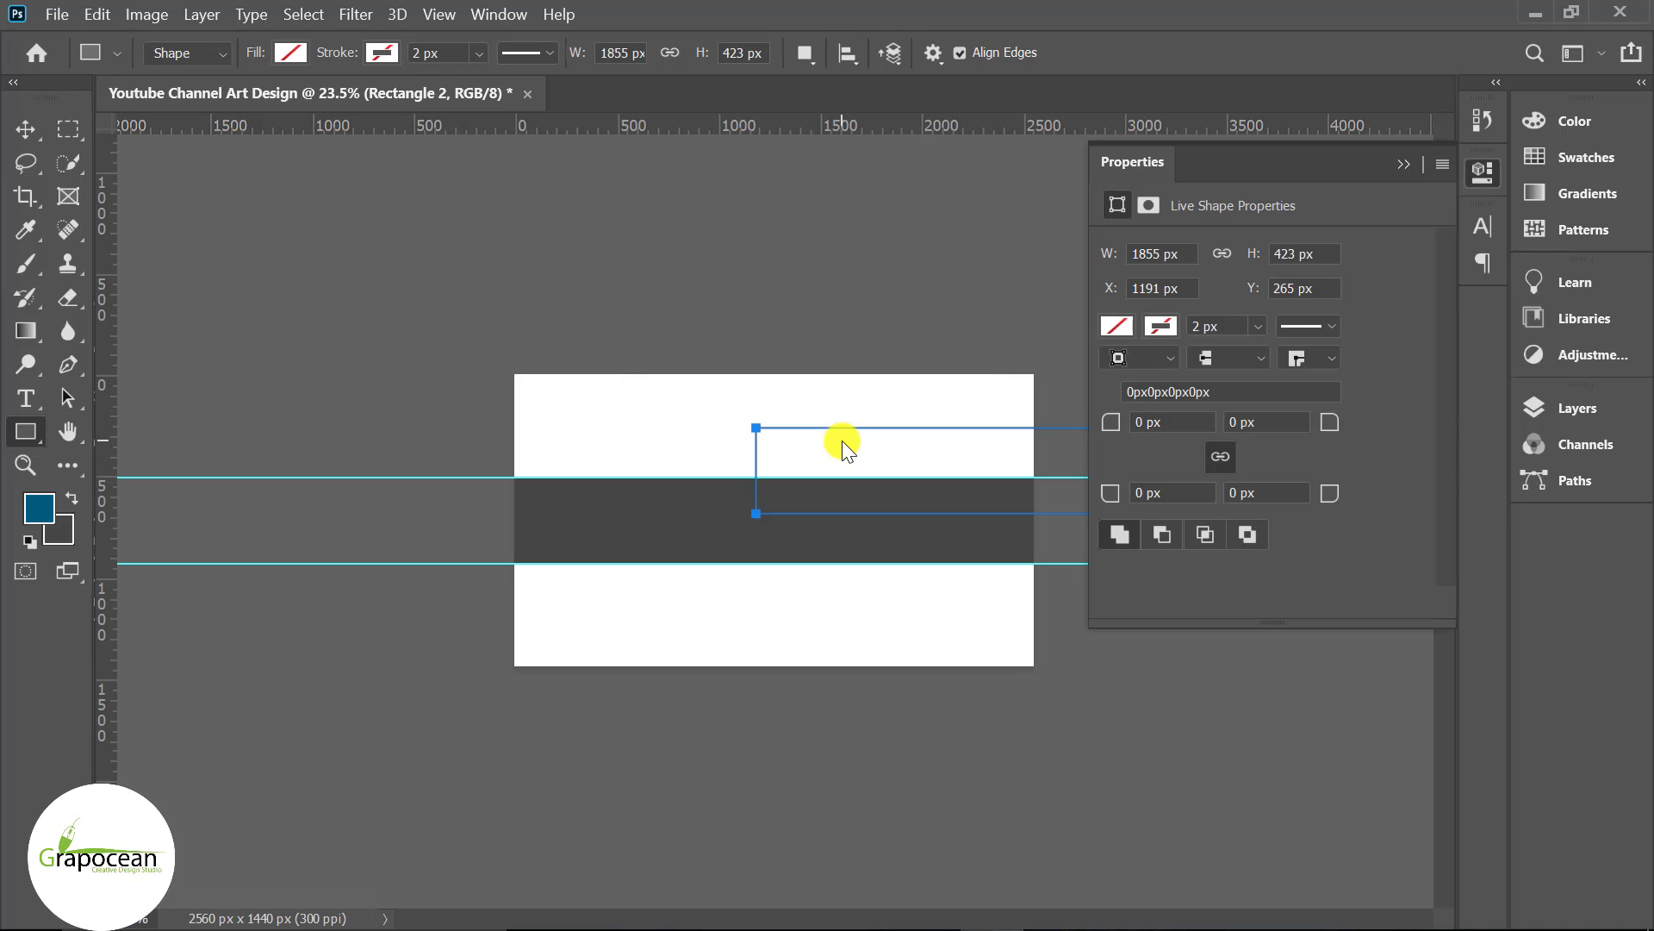
pyautogui.click(291, 54)
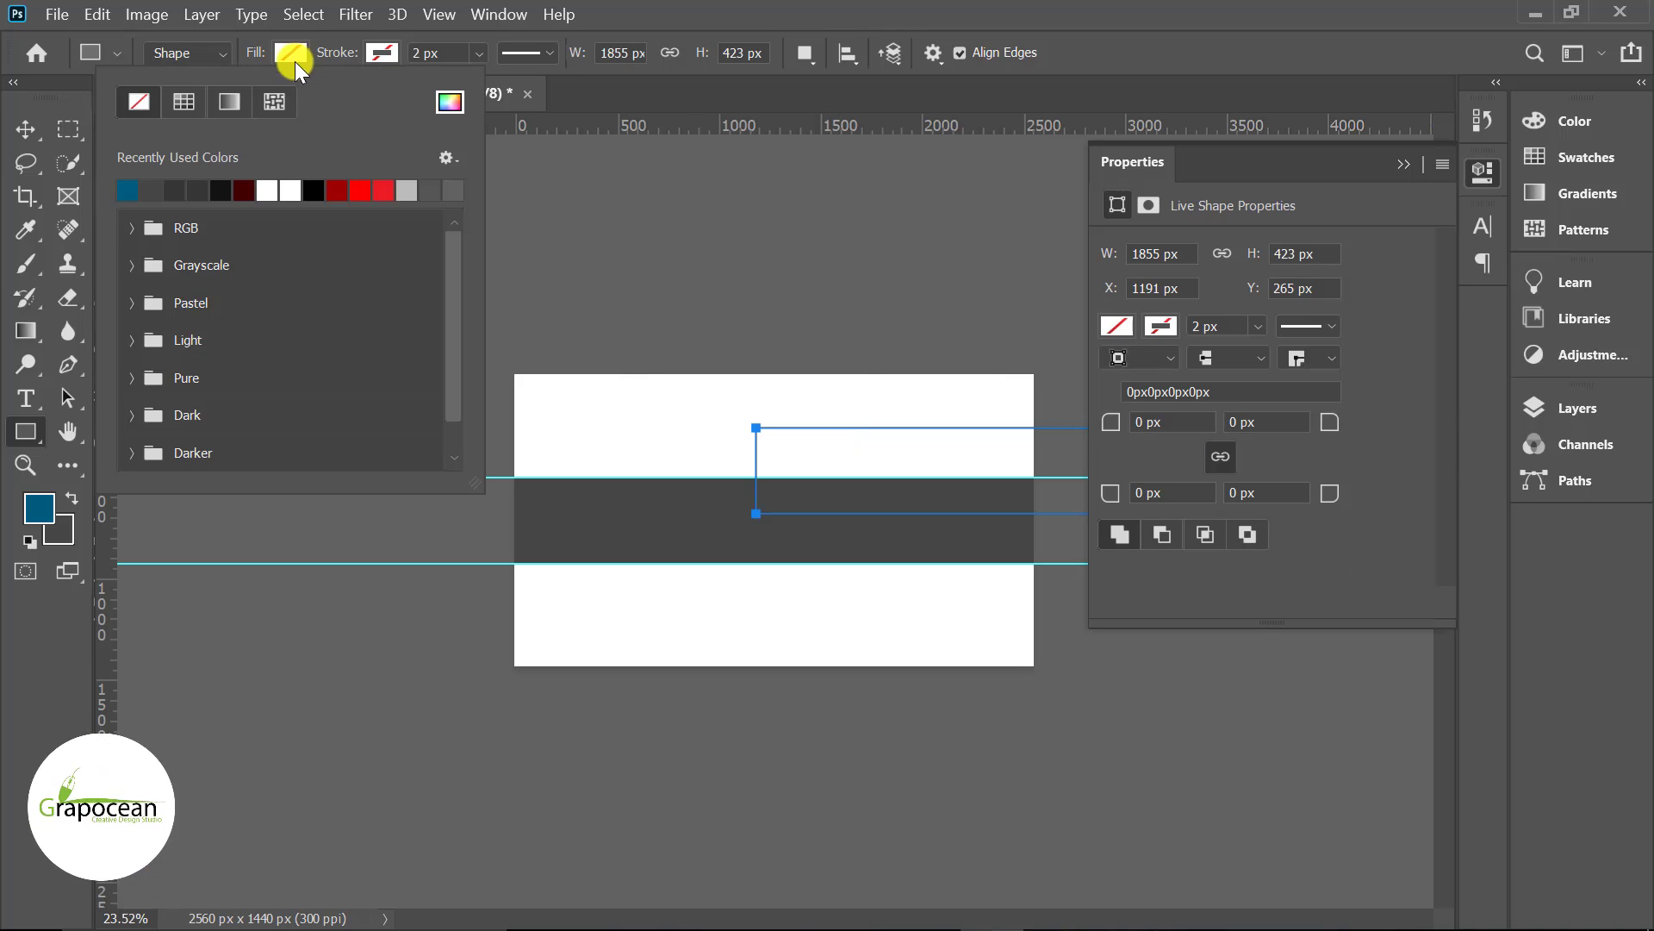
pyautogui.click(157, 188)
# Centre the darker rectangle inside the grey band, horizontally and vertically on the canvas.
pyautogui.click(192, 188)
pyautogui.click(21, 129)
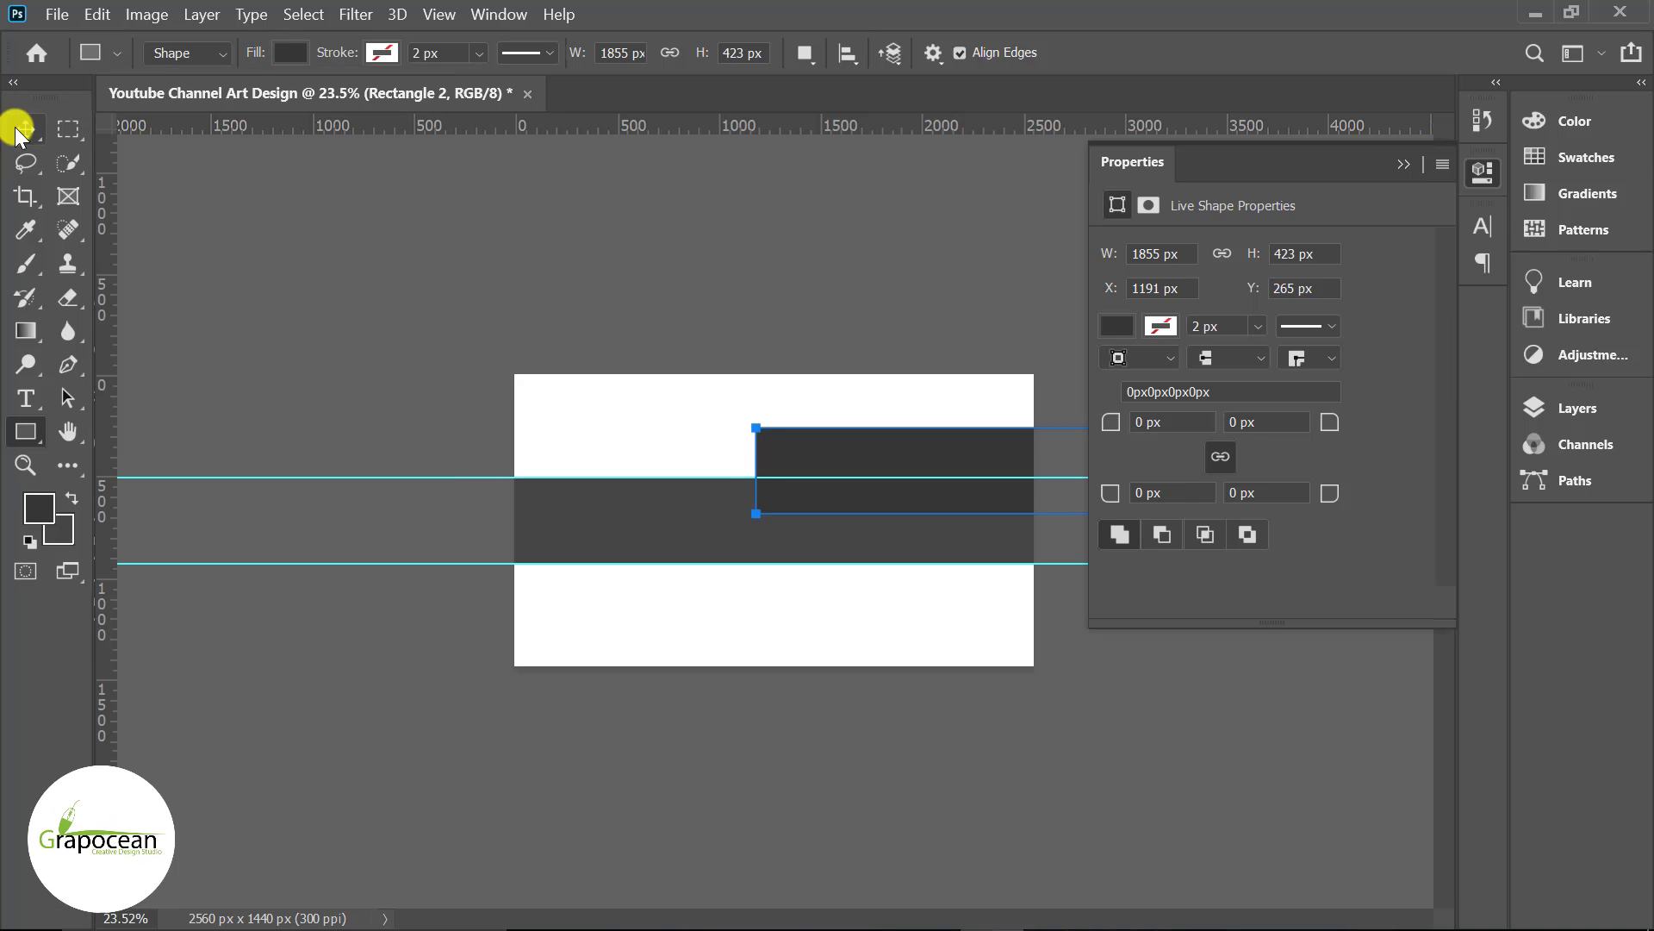
pyautogui.moveTo(802, 498); pyautogui.dragTo(688, 541)
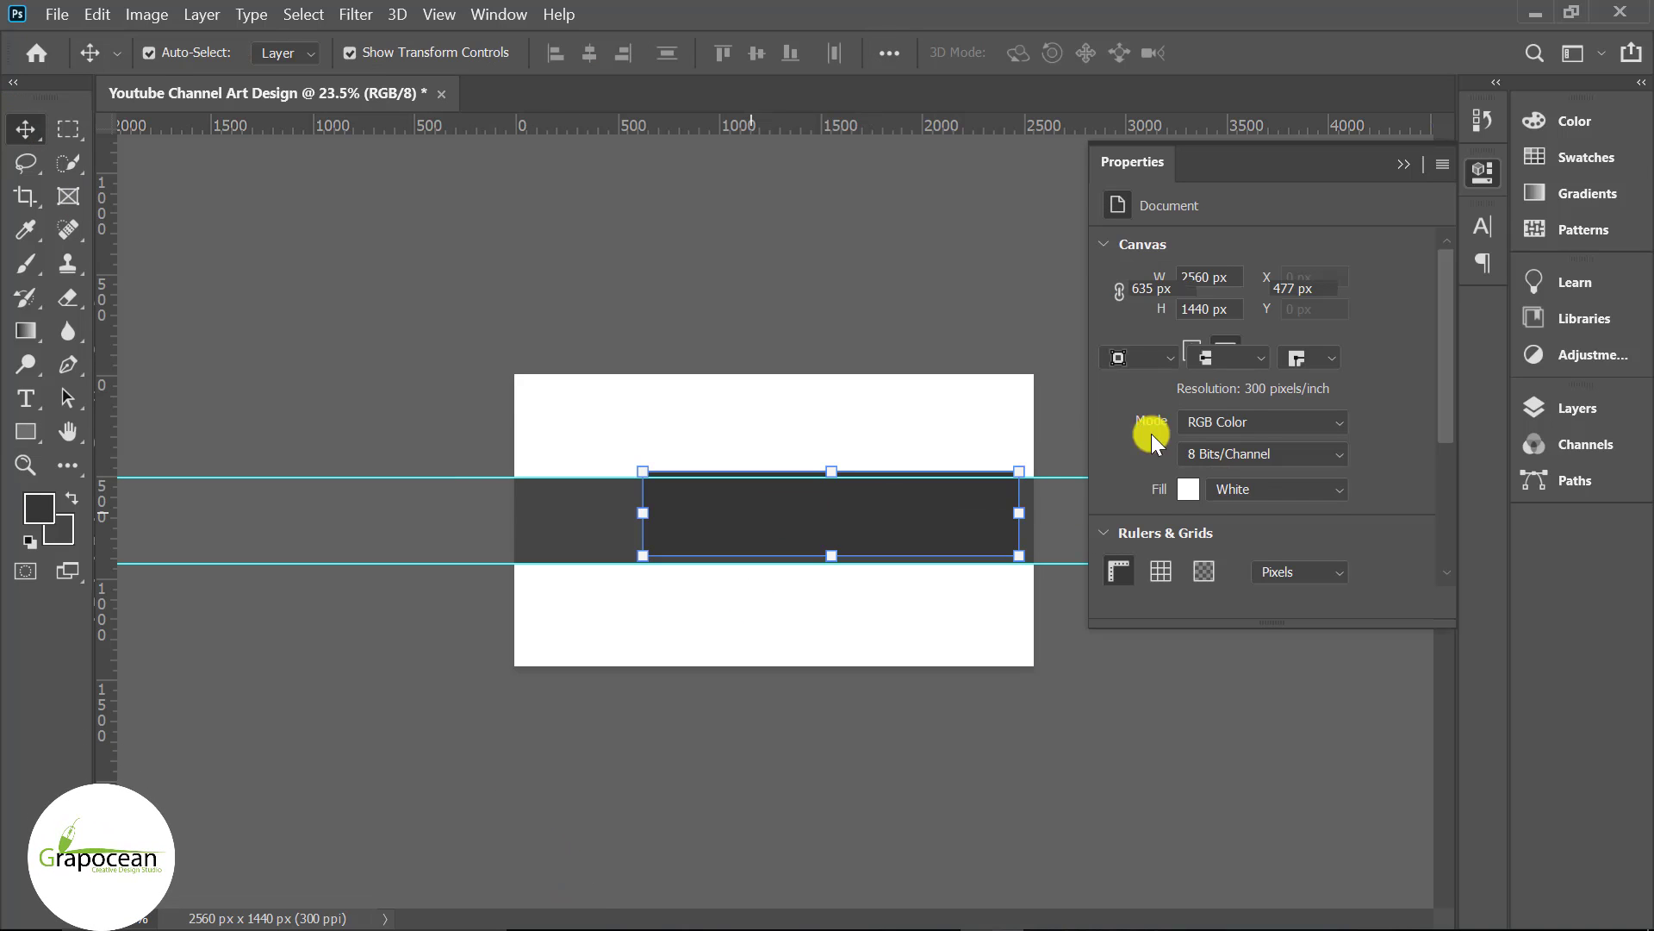
pyautogui.click(1402, 162)
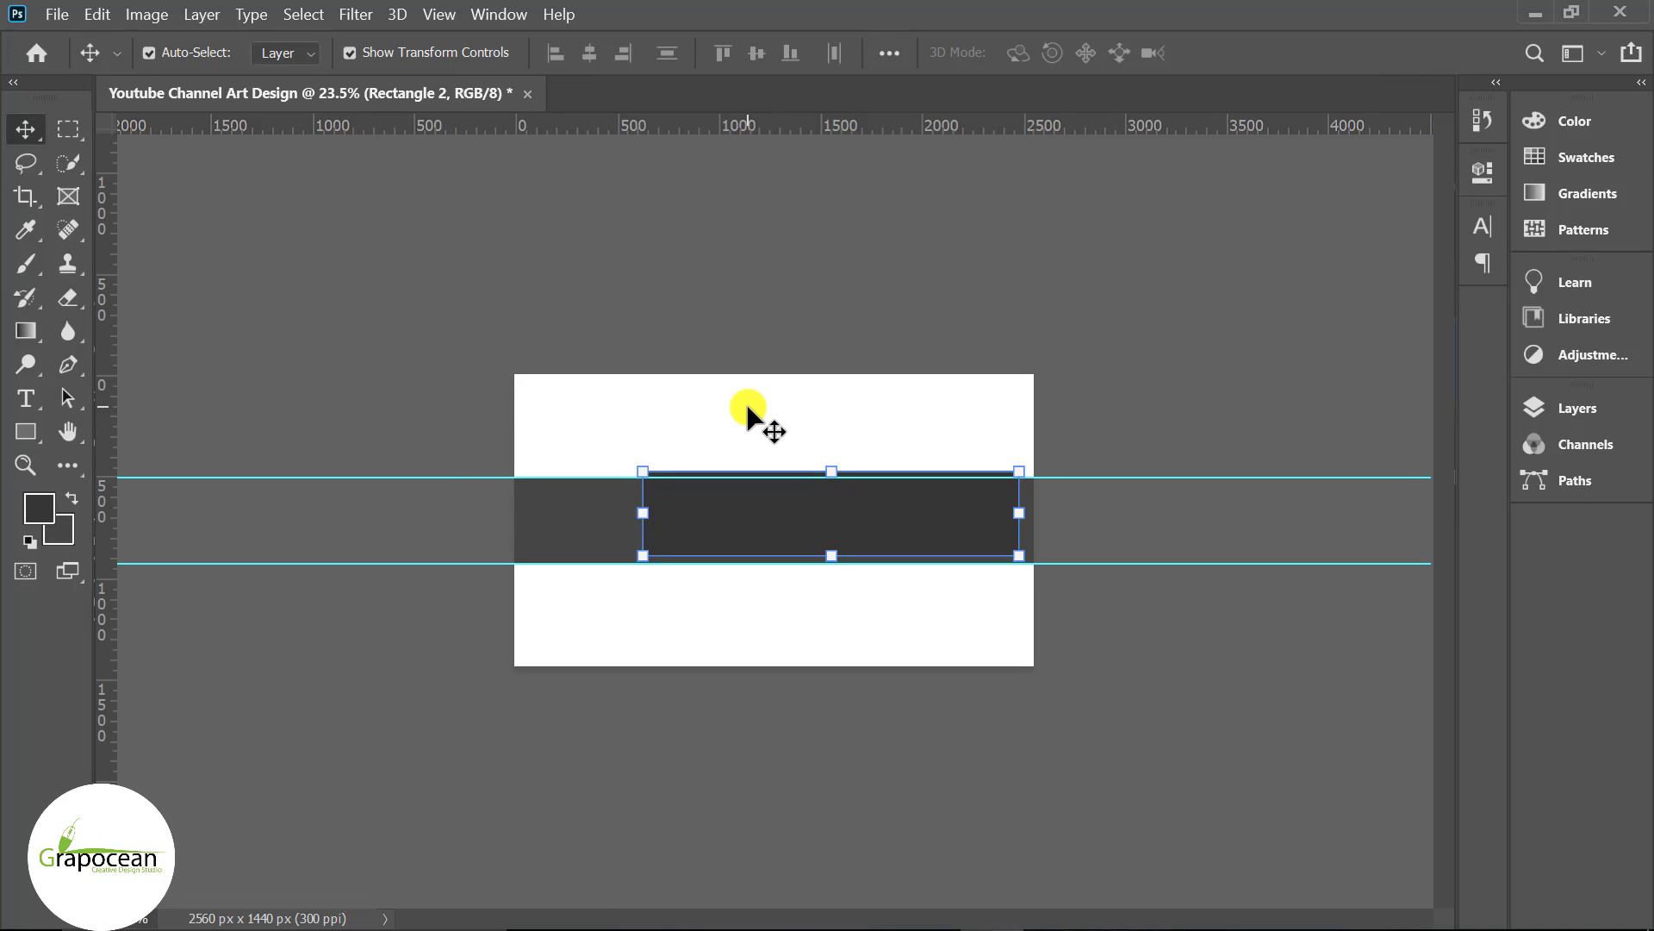
pyautogui.click(1588, 421)
pyautogui.keyDown('shift'); pyautogui.click(1345, 623); pyautogui.keyUp('shift')
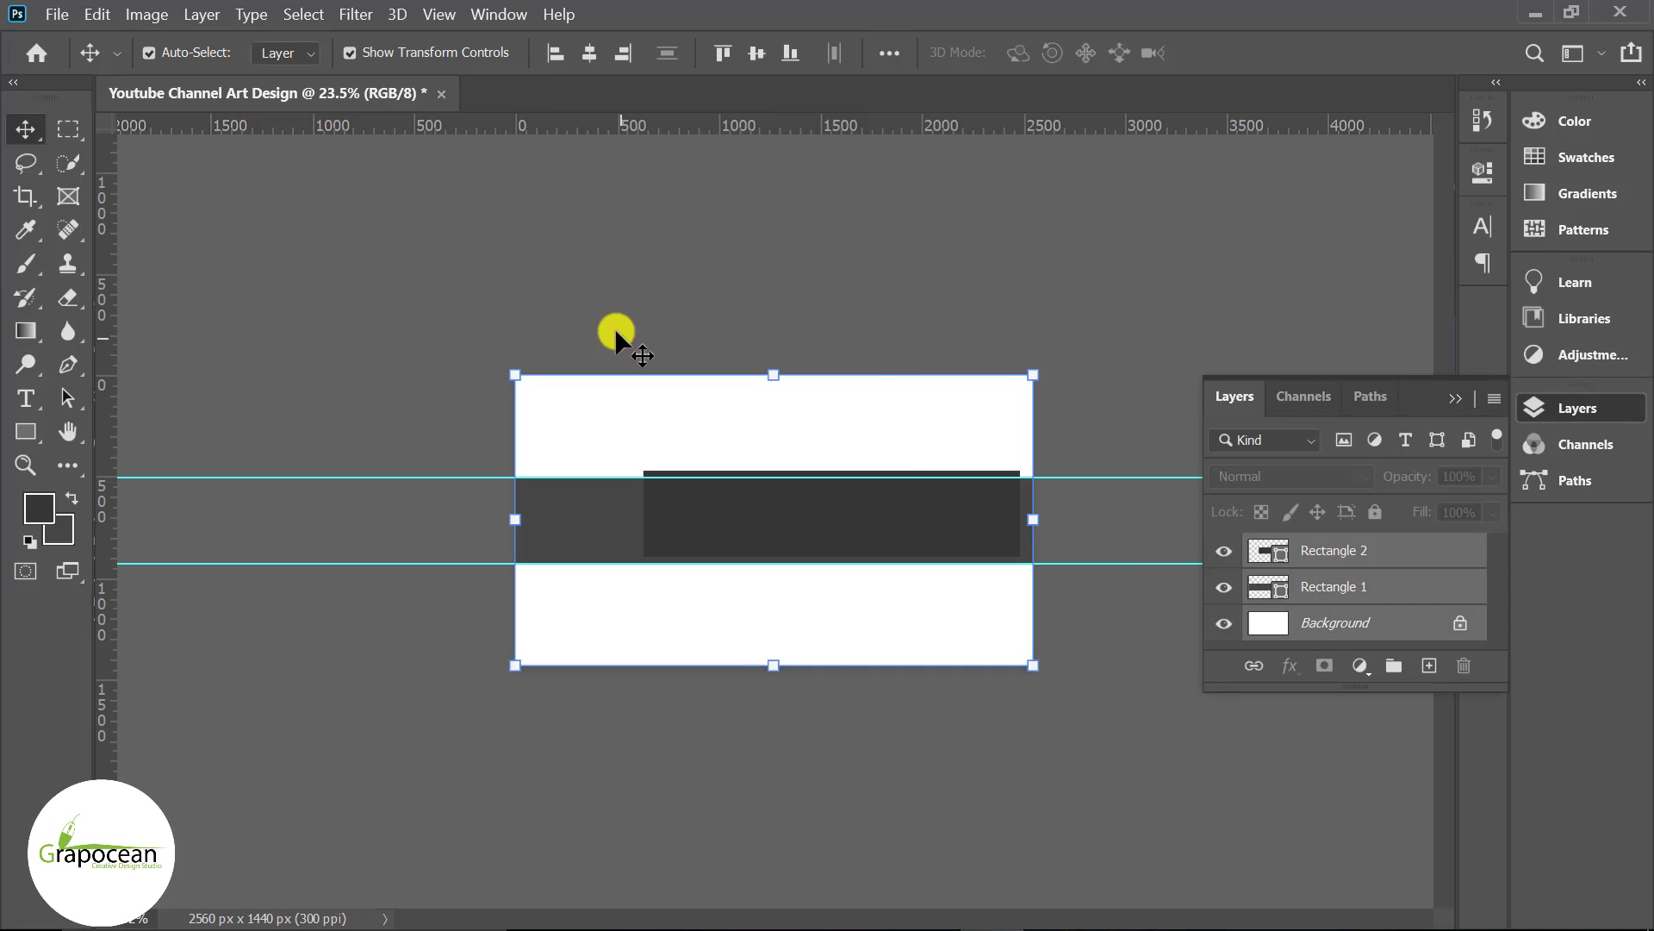
pyautogui.click(589, 53)
pyautogui.click(757, 52)
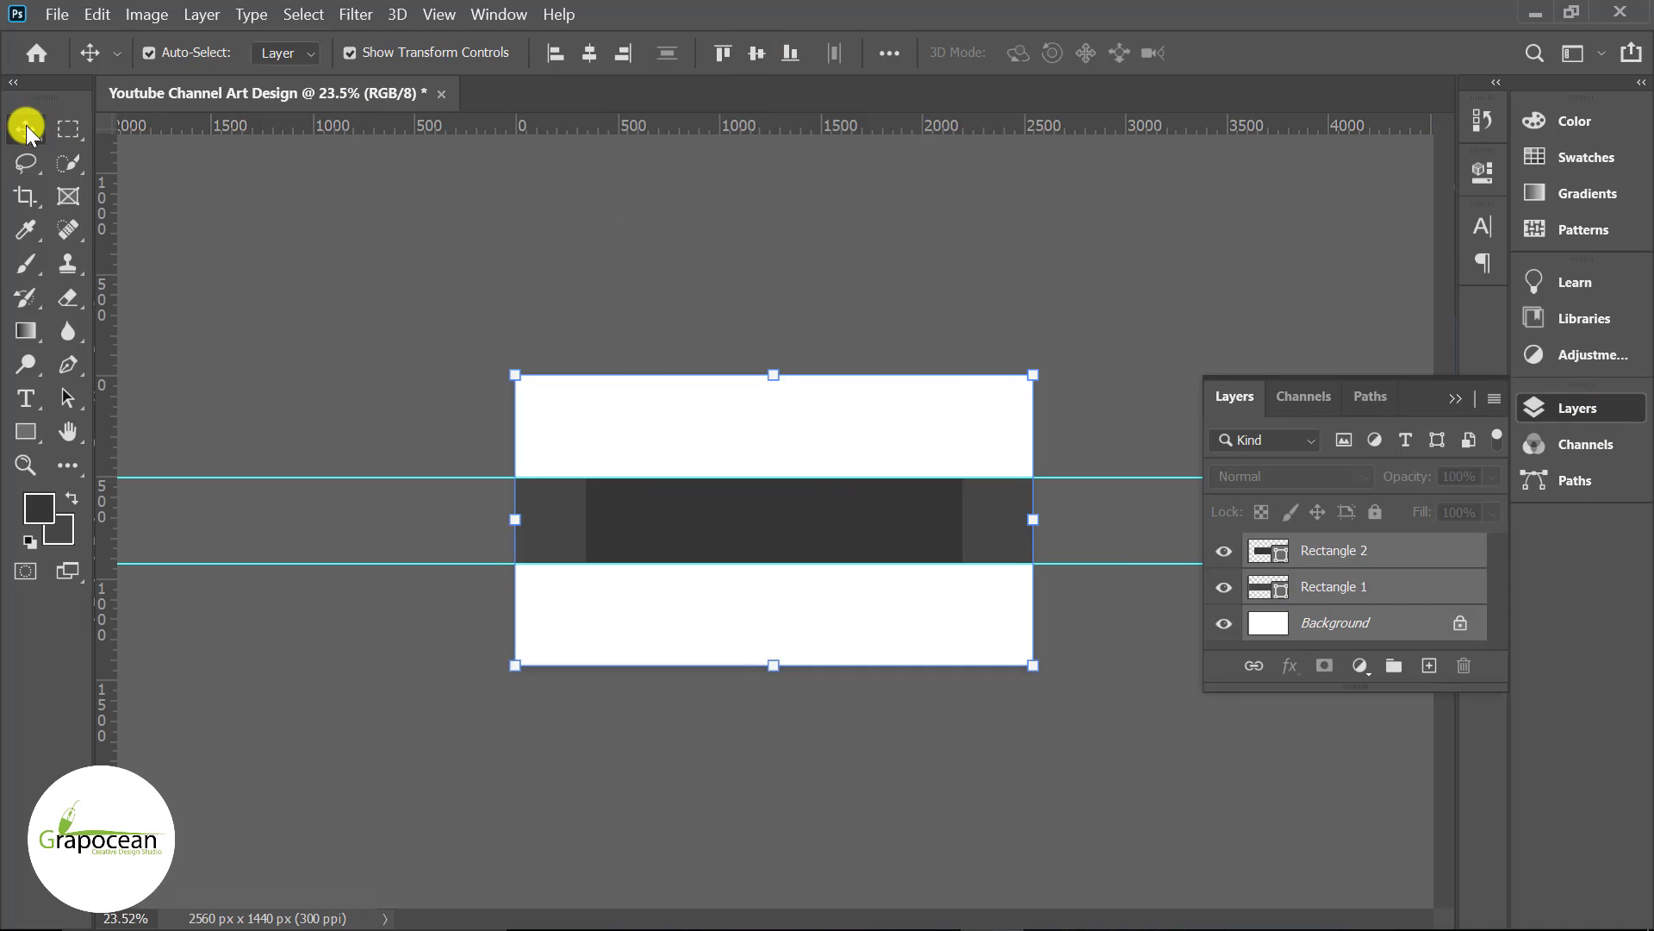
pyautogui.click(747, 770)
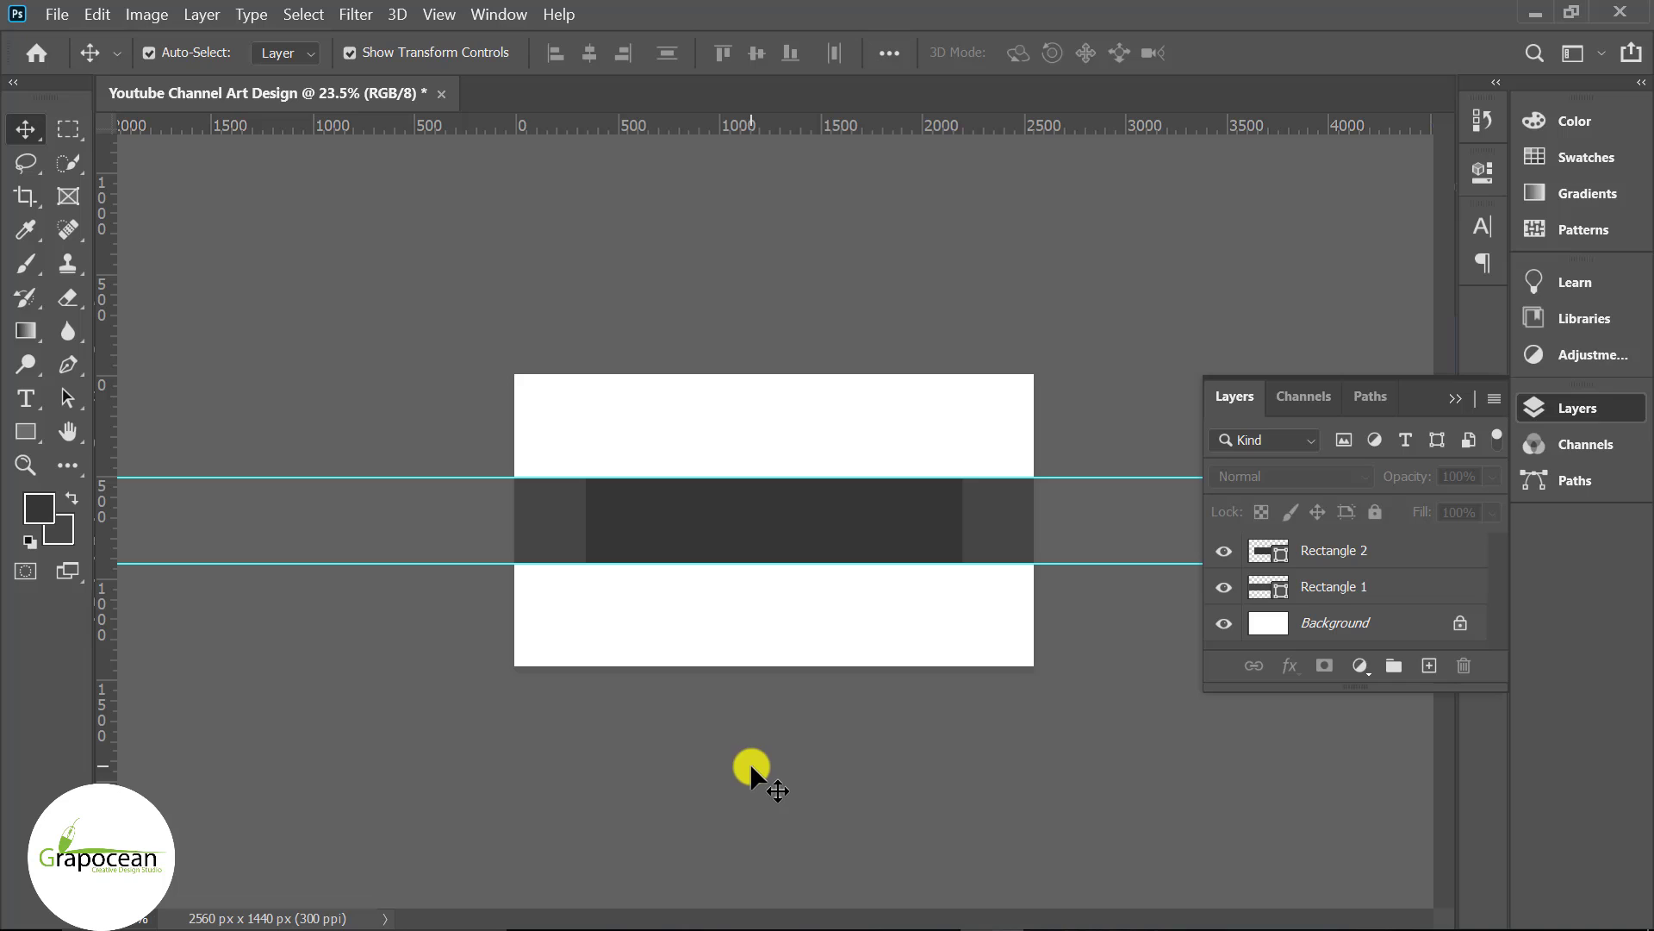
# Add vertical guides at about 350 px and 2210 px on the darker rectangle's edges.
pyautogui.moveTo(428, 774); pyautogui.dragTo(585, 842)
pyautogui.scroll(2, 547, 524)
pyautogui.scroll(2, 243, 767)
pyautogui.scroll(2, 358, 654)
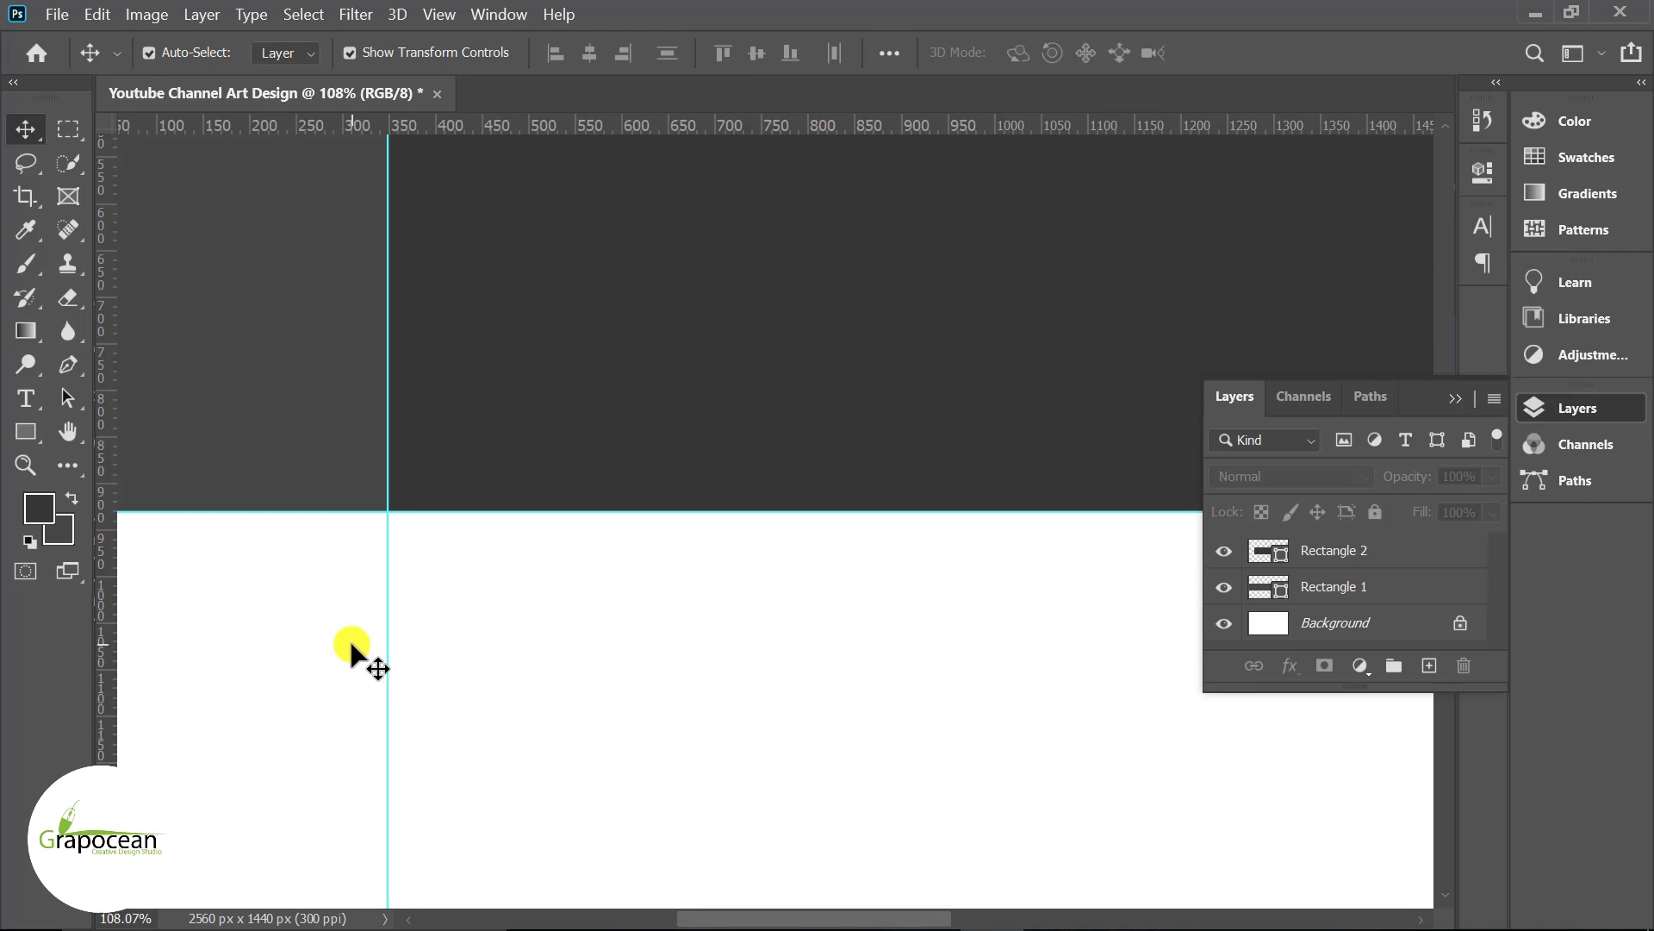
pyautogui.scroll(1, 398, 595)
pyautogui.moveTo(390, 601); pyautogui.dragTo(394, 609)
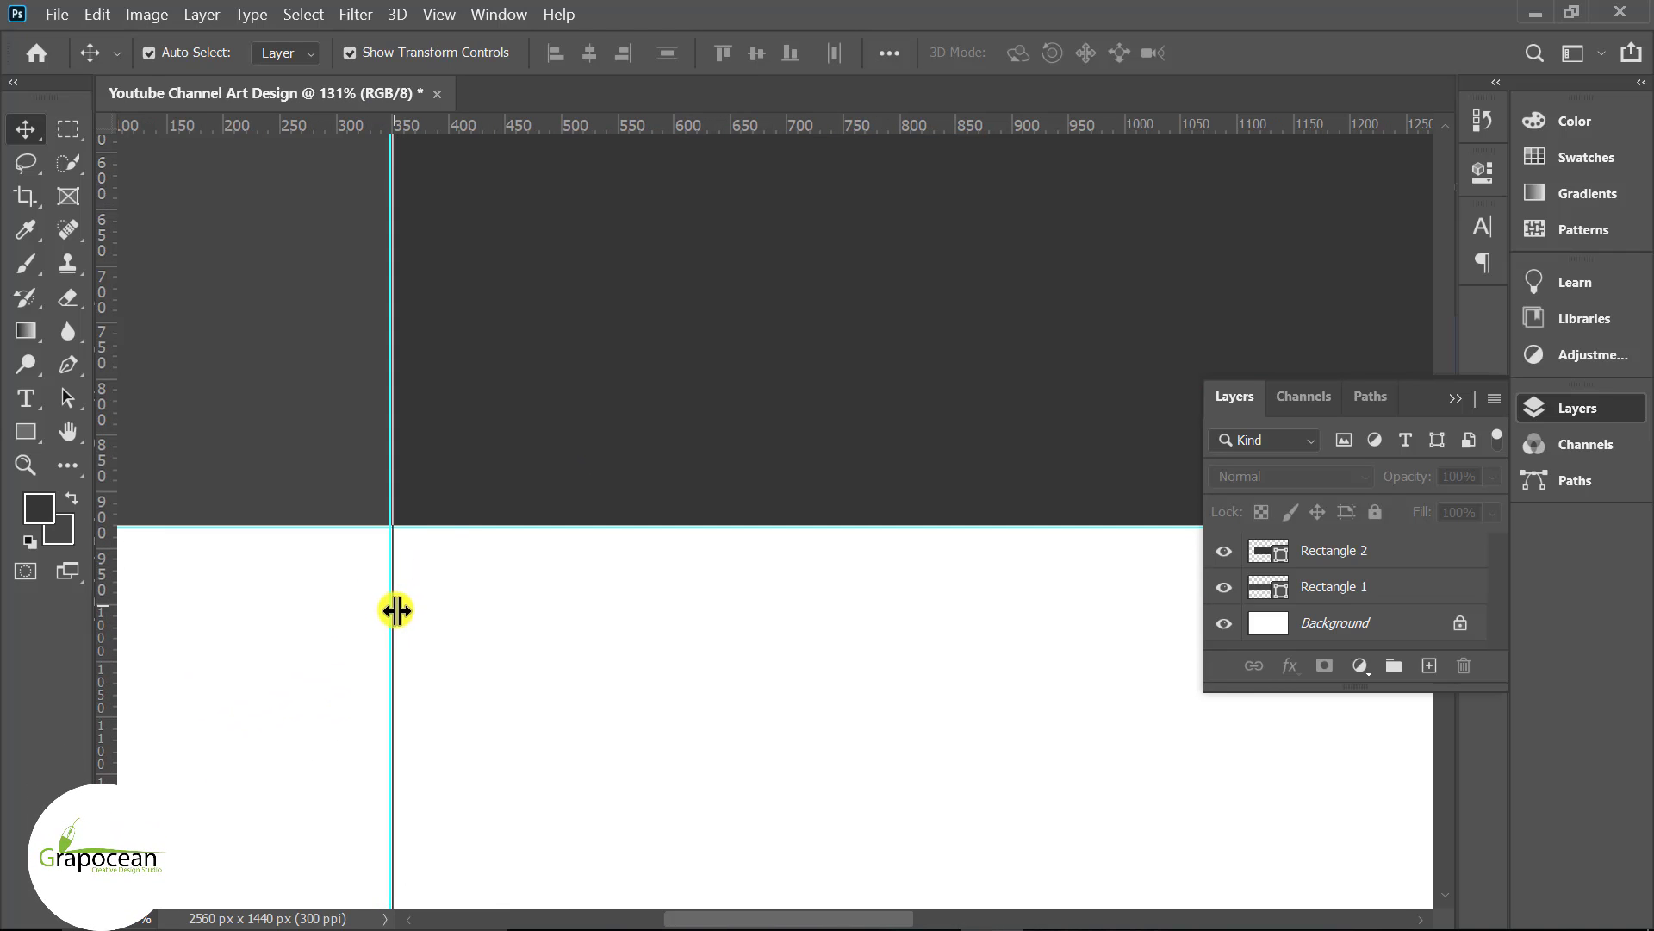
pyautogui.scroll(-2, 498, 675)
pyautogui.scroll(-2, 466, 670)
pyautogui.moveTo(108, 689); pyautogui.dragTo(1091, 896)
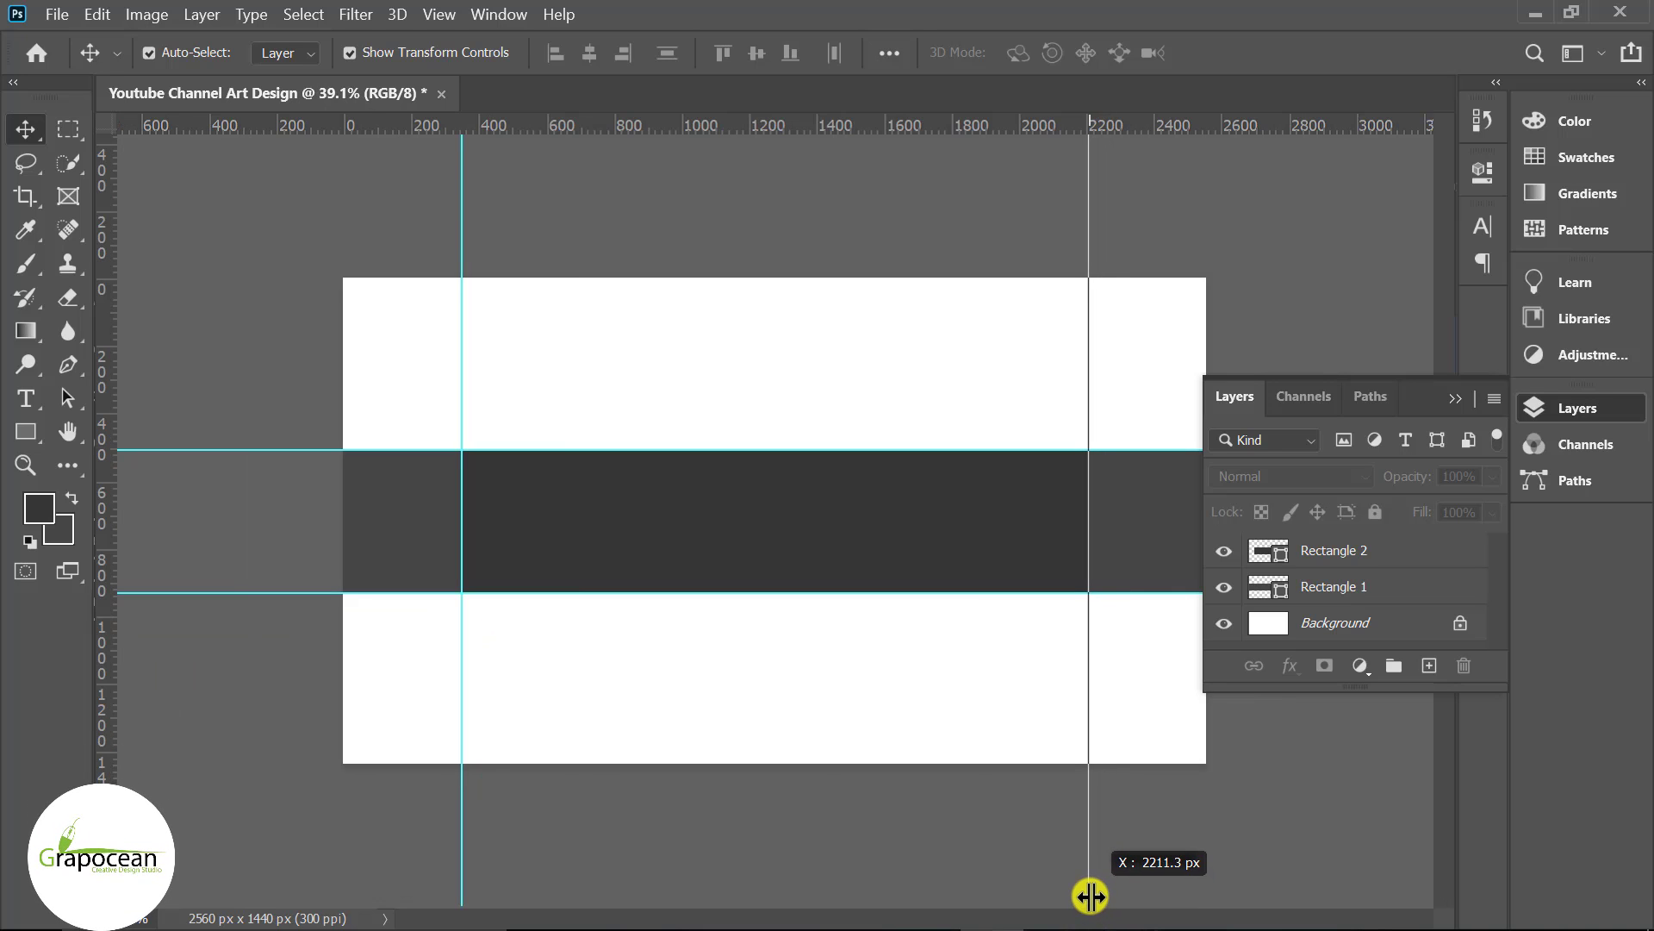
pyautogui.scroll(-2, 430, 600)
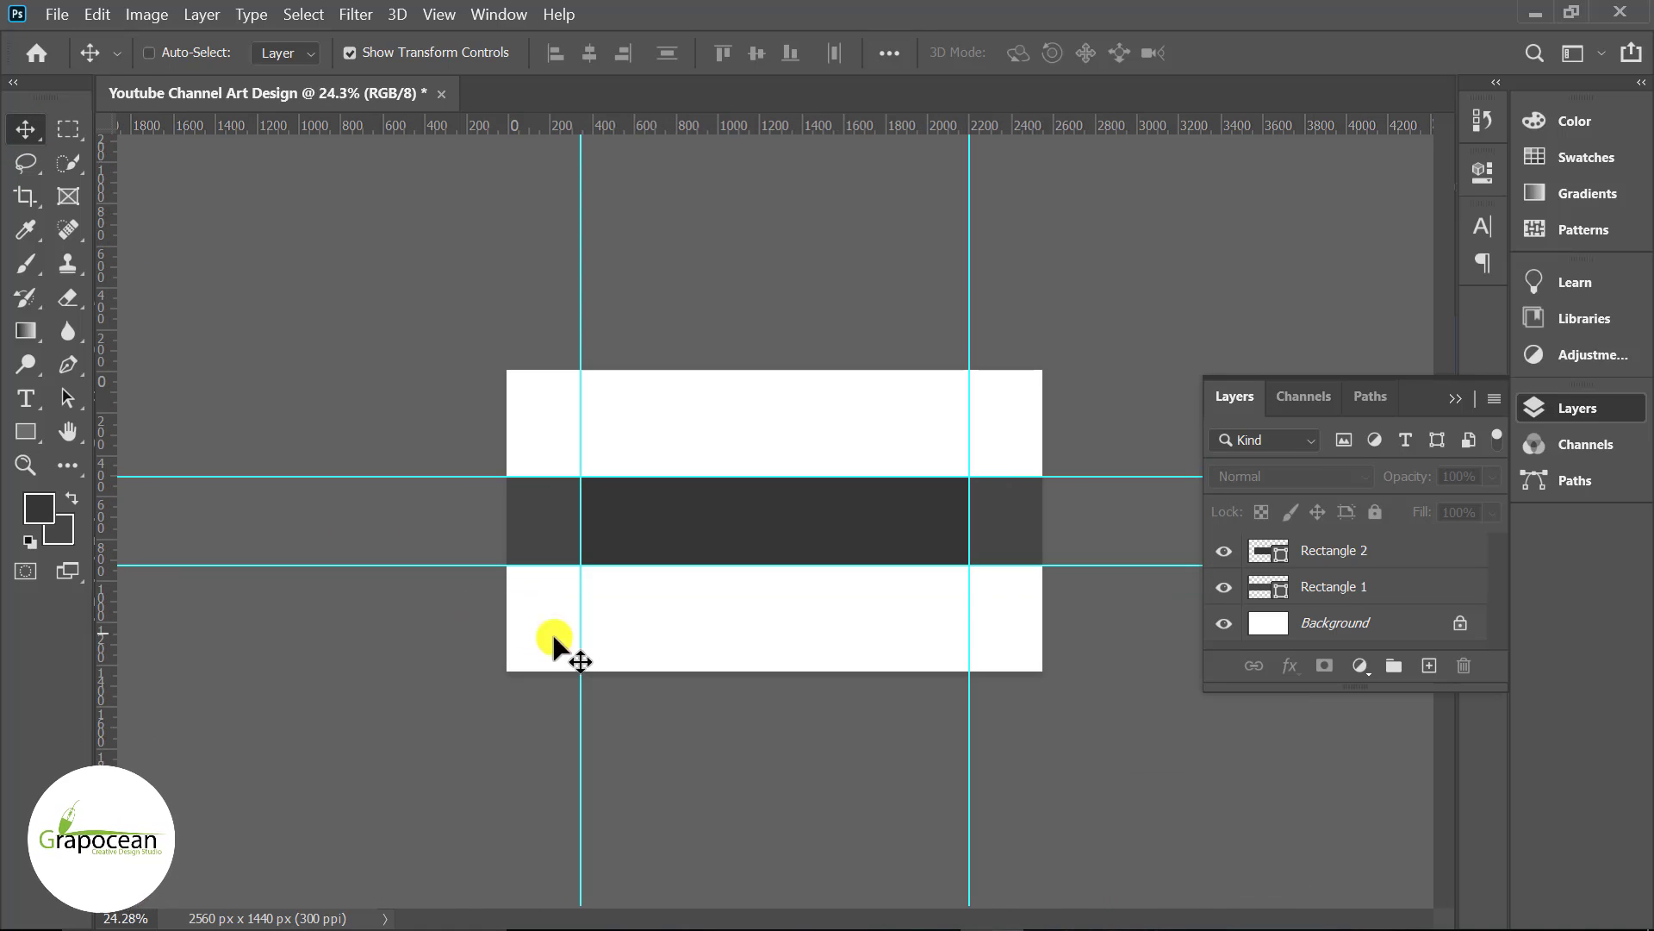
pyautogui.click(1316, 559)
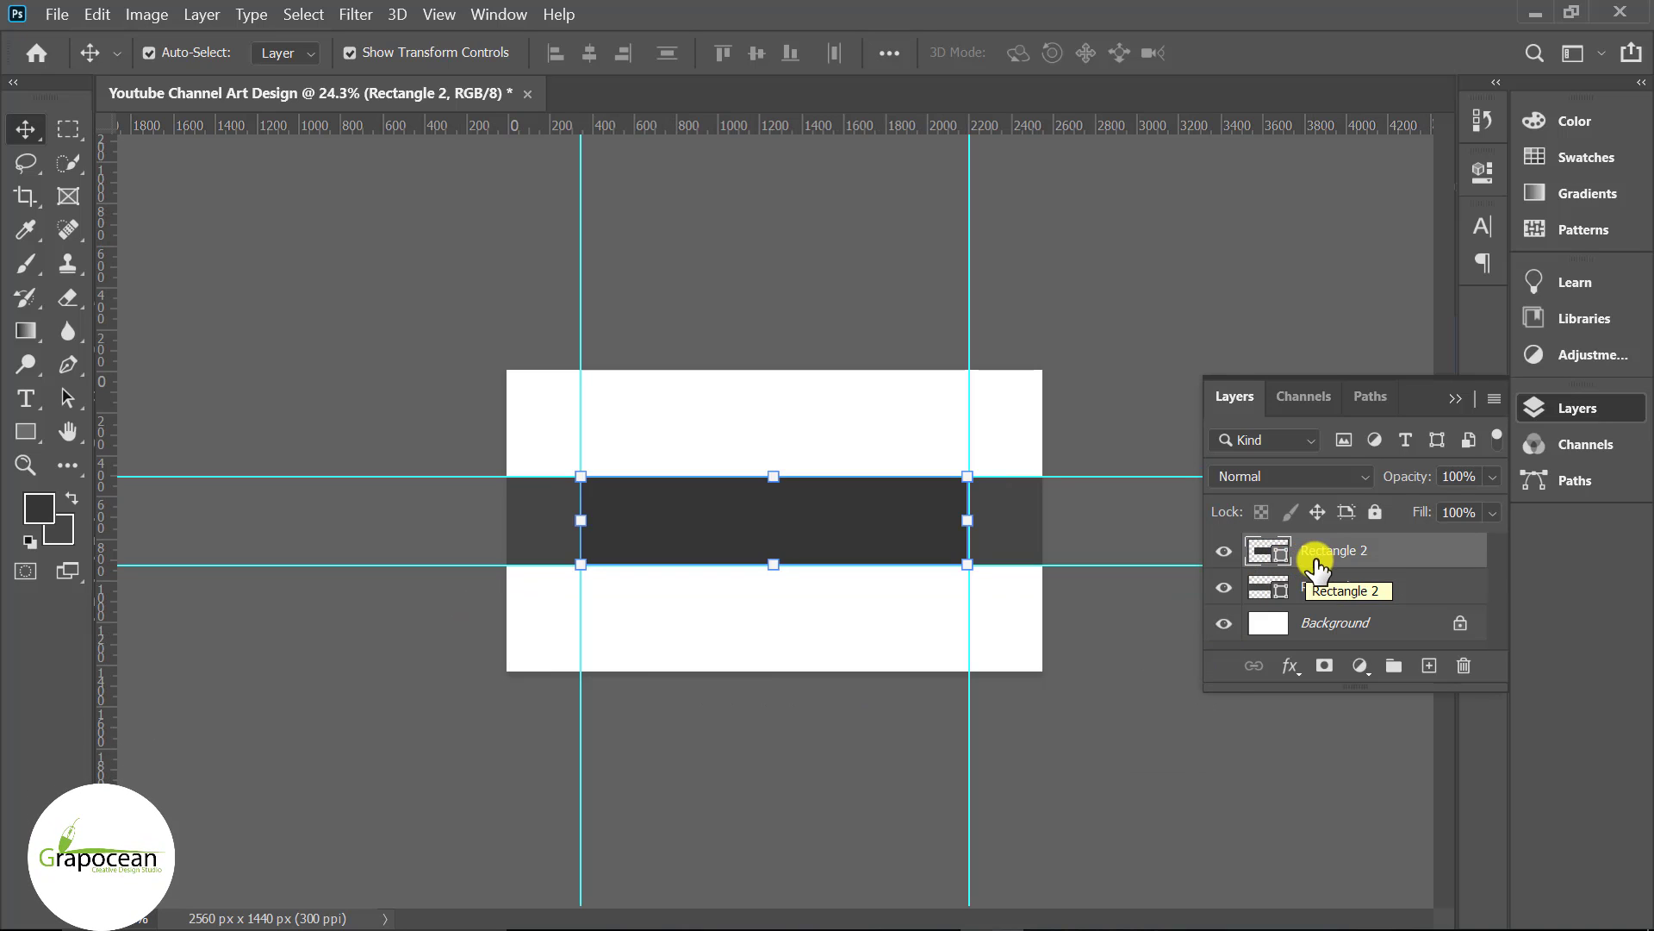
# On a new layer, draw a 1546 × 423 px rectangle filled dark red.
pyautogui.click(1428, 665)
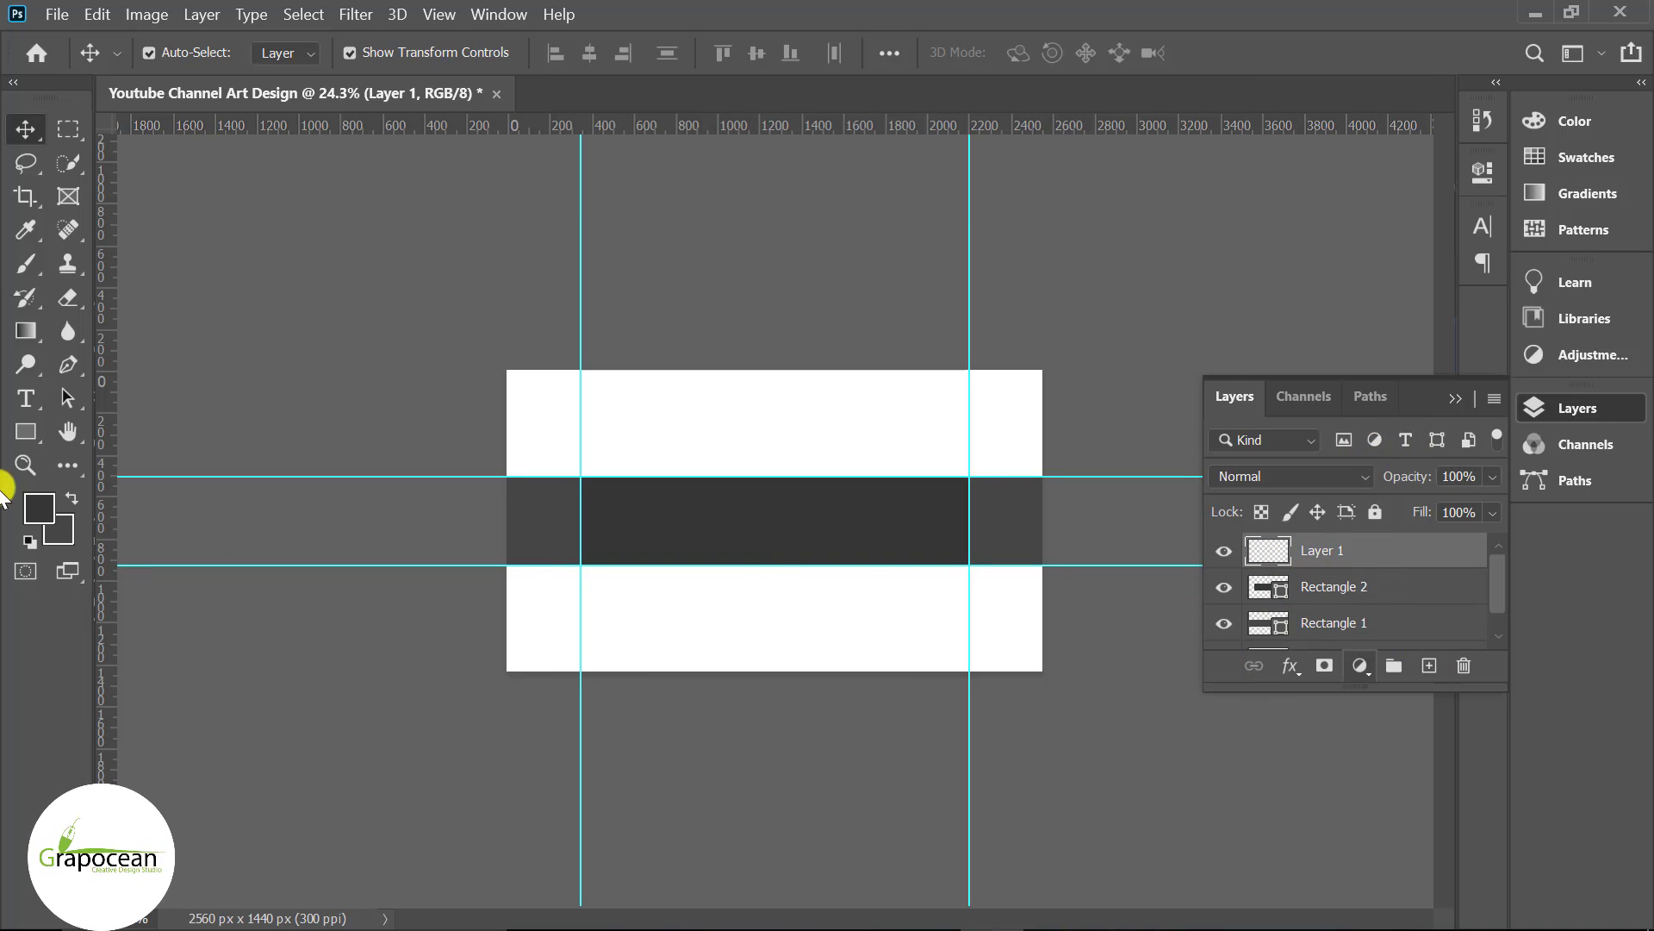
pyautogui.click(784, 517)
pyautogui.write('1')
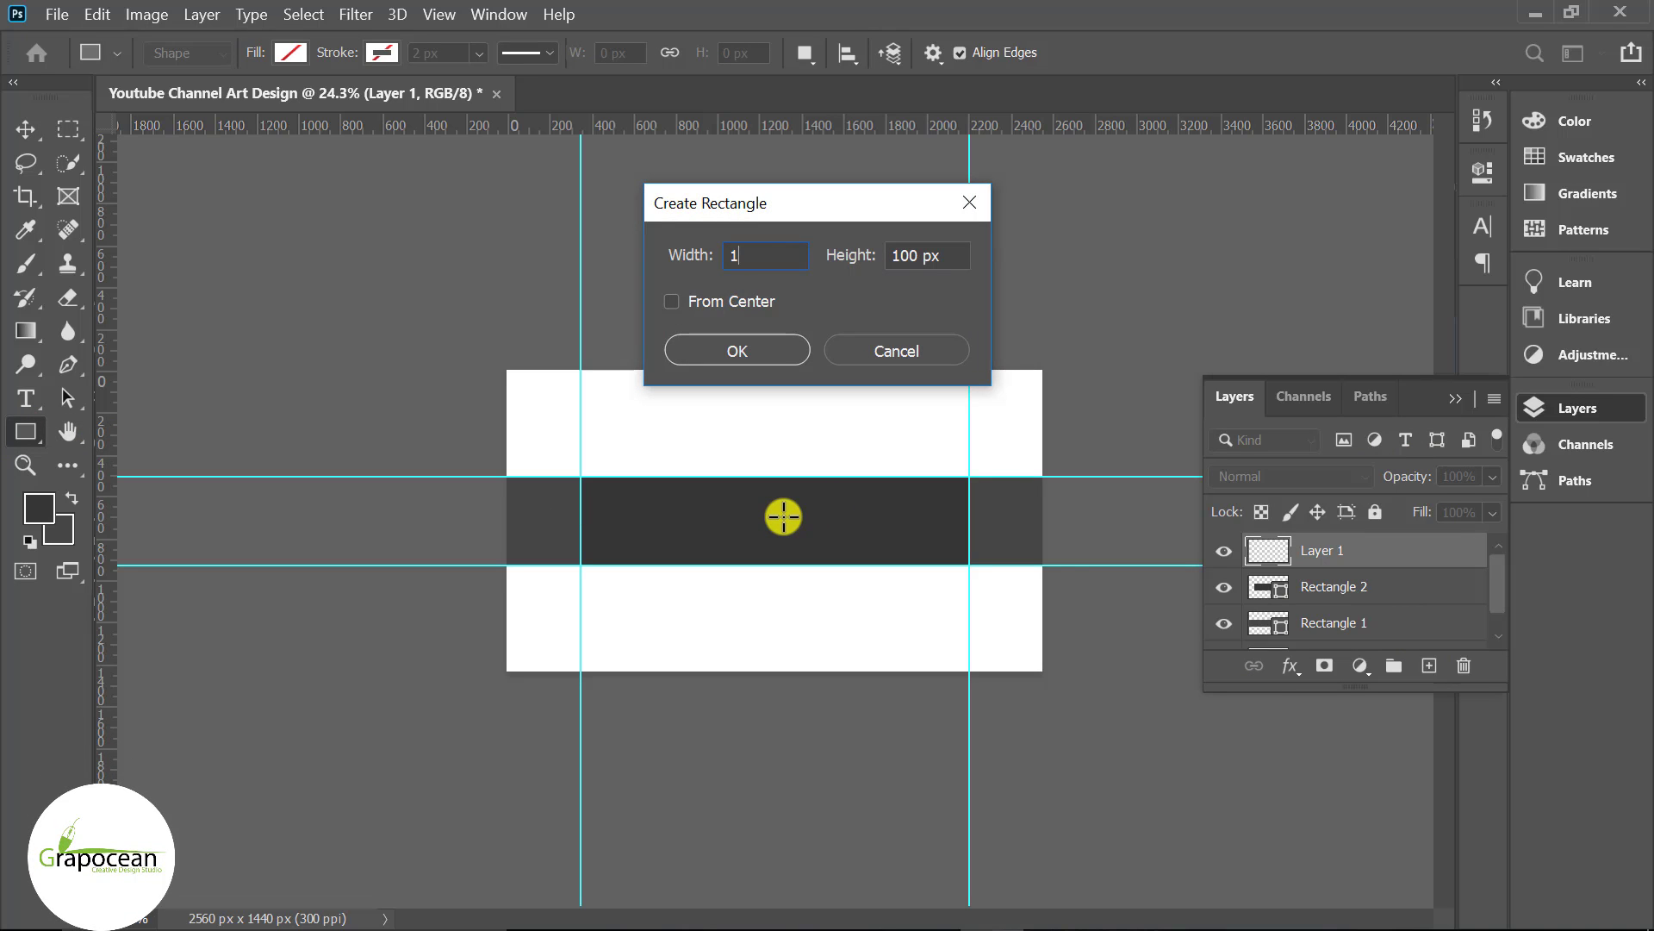
pyautogui.write('546')
pyautogui.write('423')
pyautogui.press('Return')
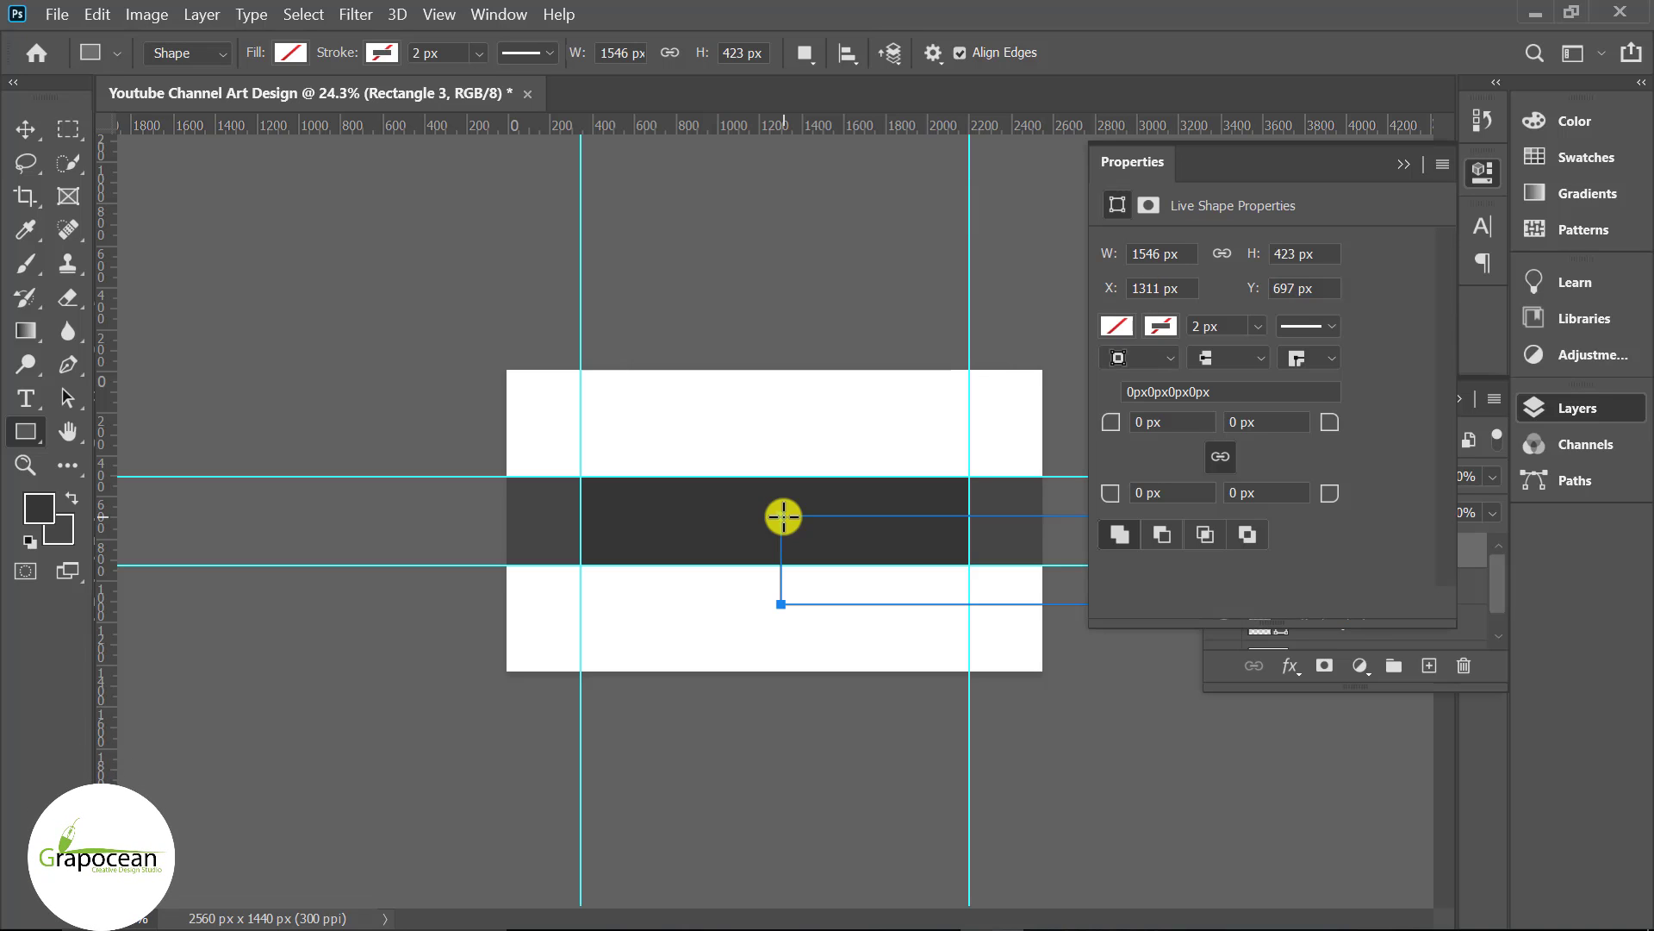
pyautogui.click(287, 52)
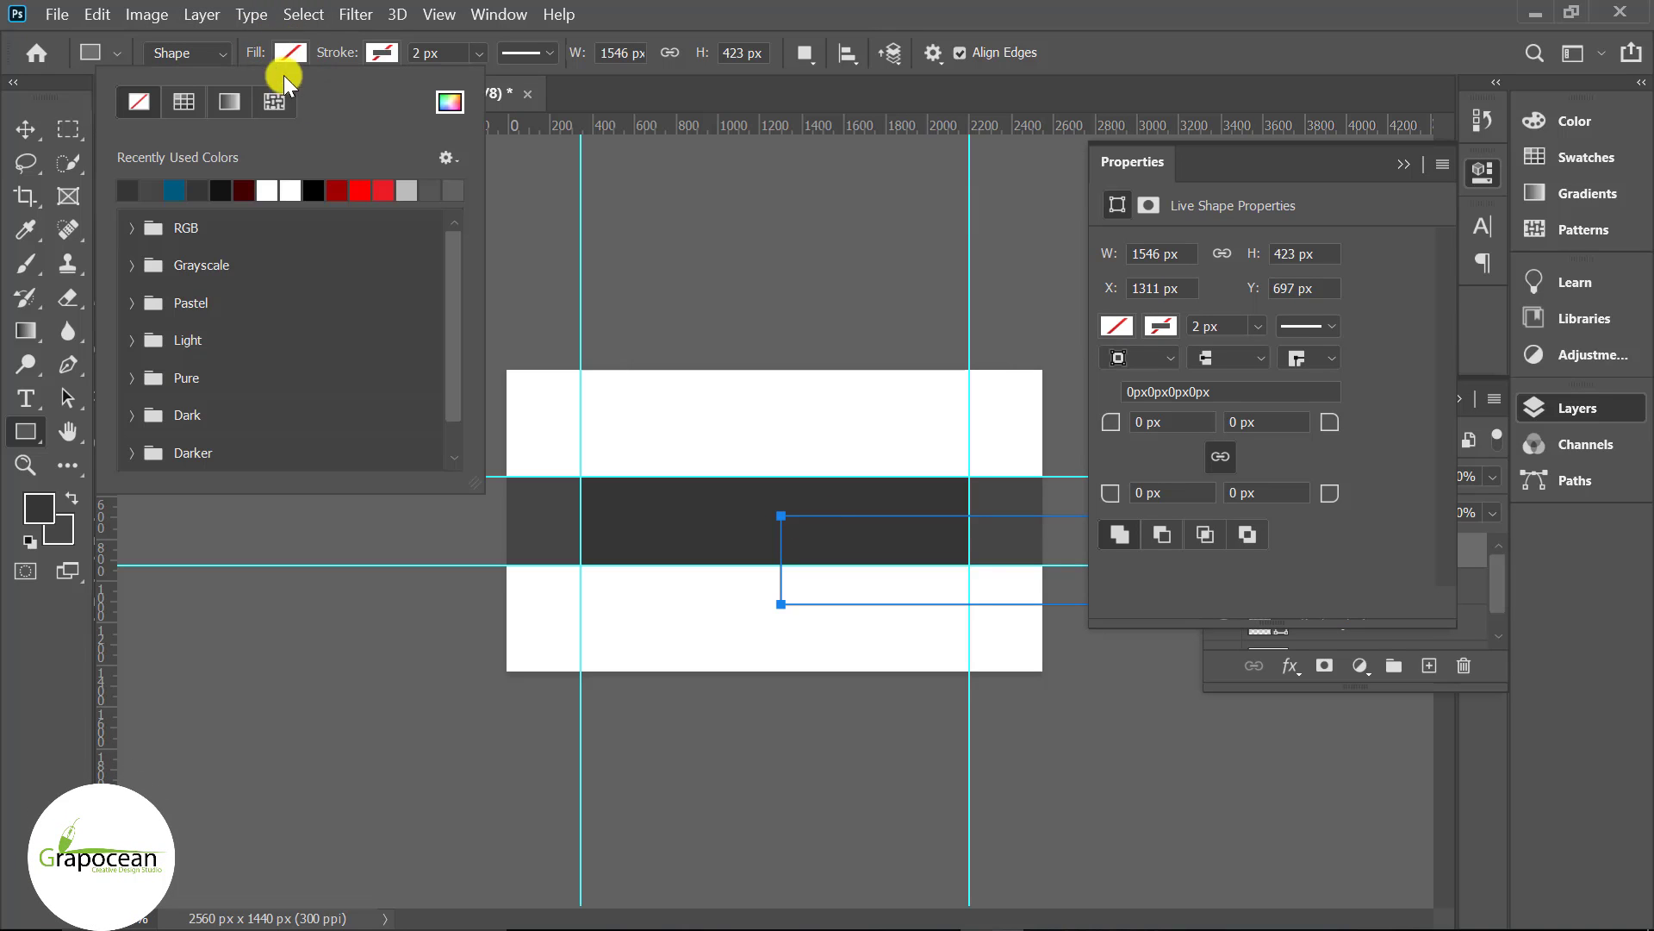
pyautogui.click(244, 174)
pyautogui.press('v')
# Centre the red rectangle horizontally and vertically on the canvas.
pyautogui.click(675, 566)
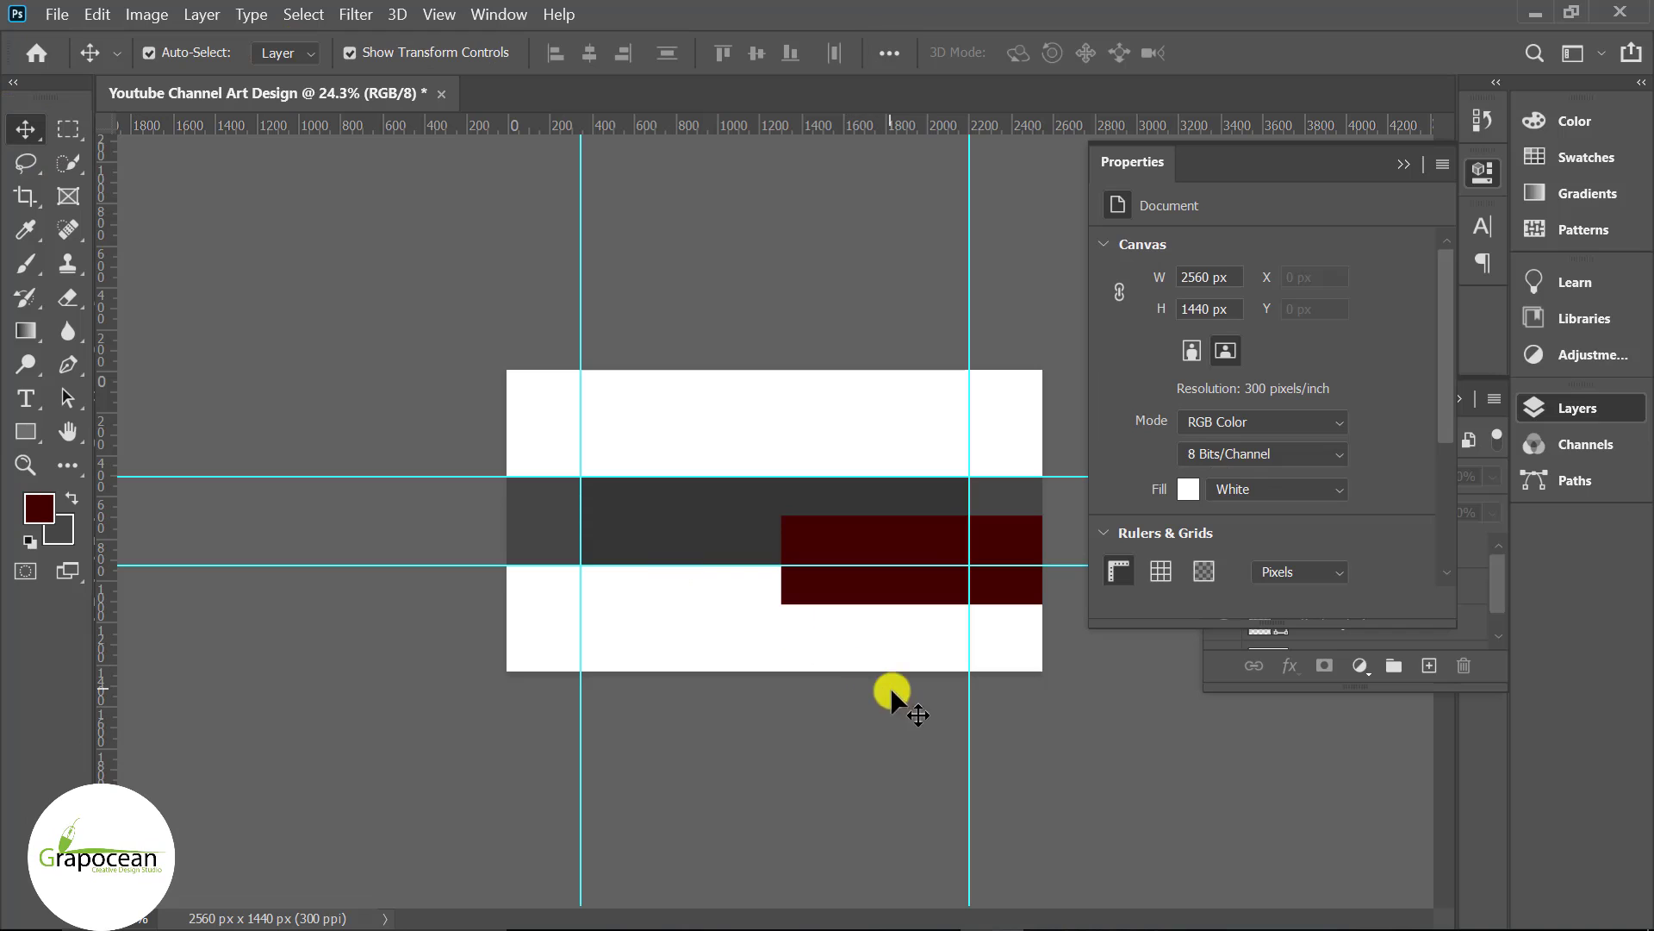
pyautogui.click(869, 586)
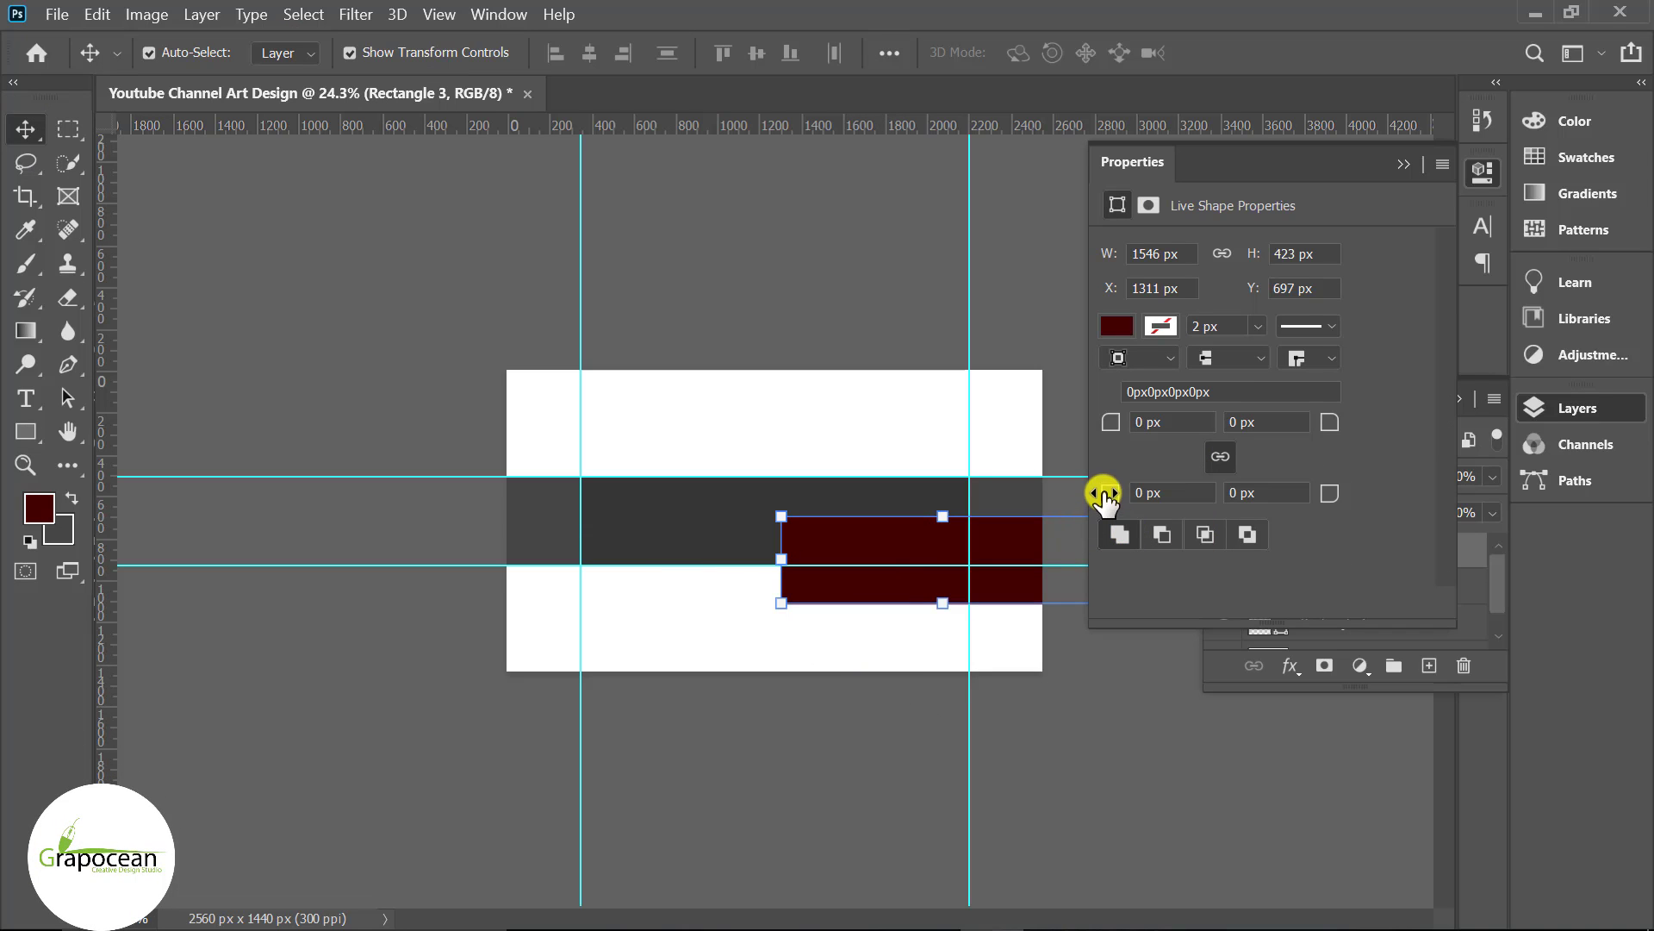
pyautogui.click(1402, 165)
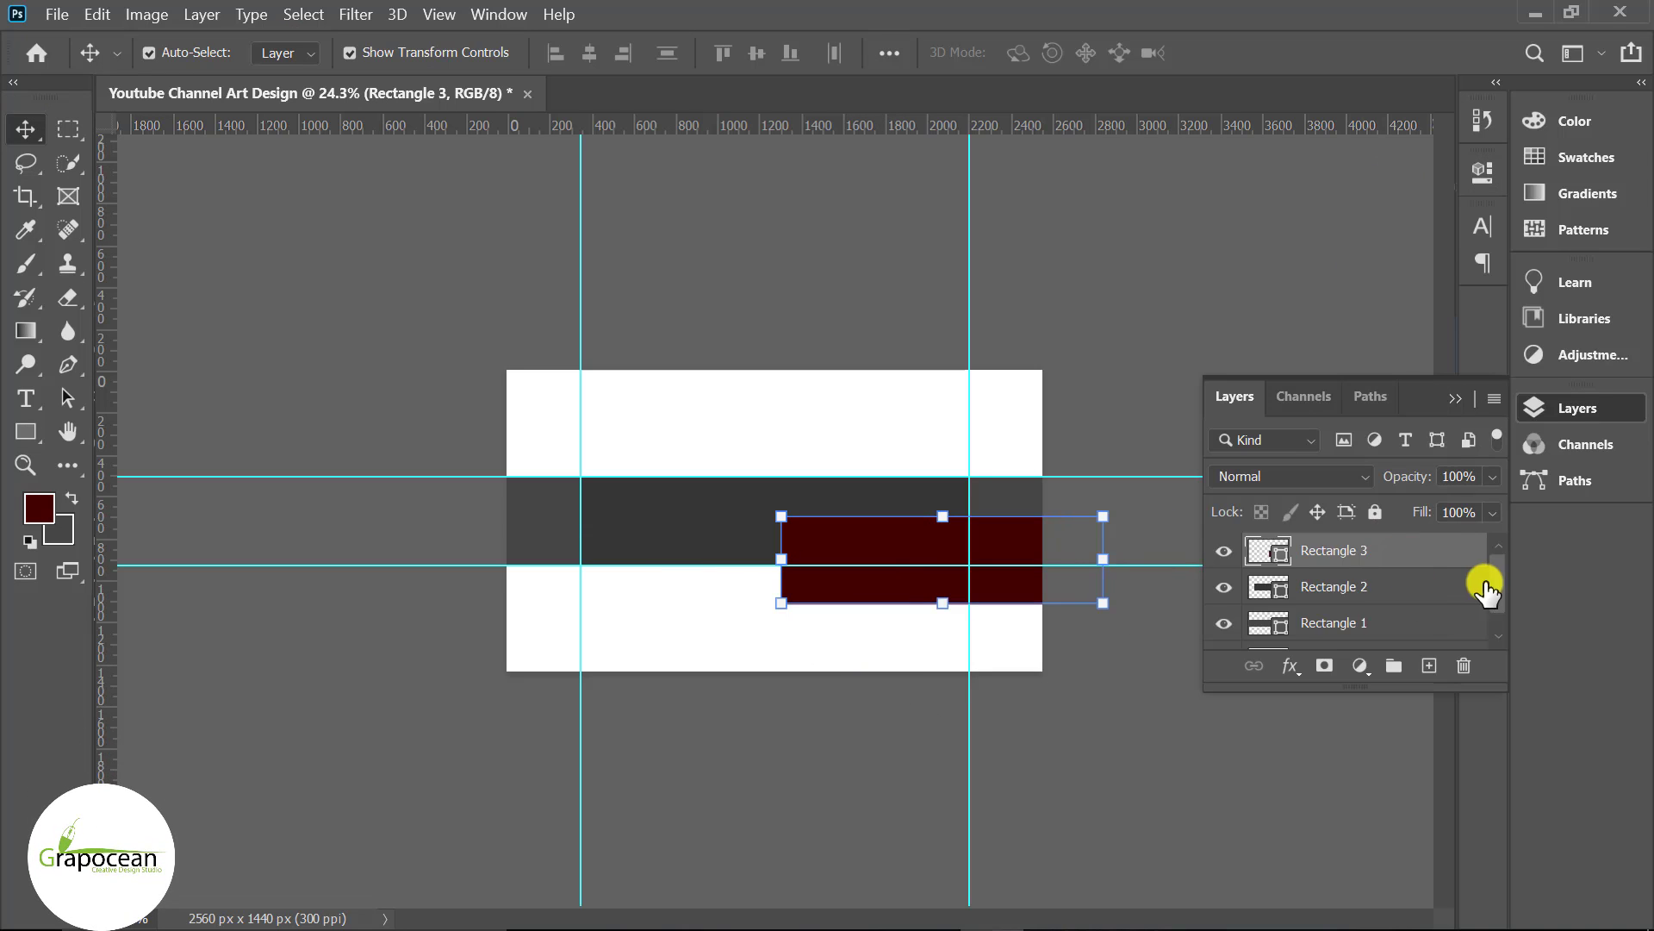
pyautogui.keyDown('ctrl'); pyautogui.click(1337, 638); pyautogui.keyUp('ctrl')
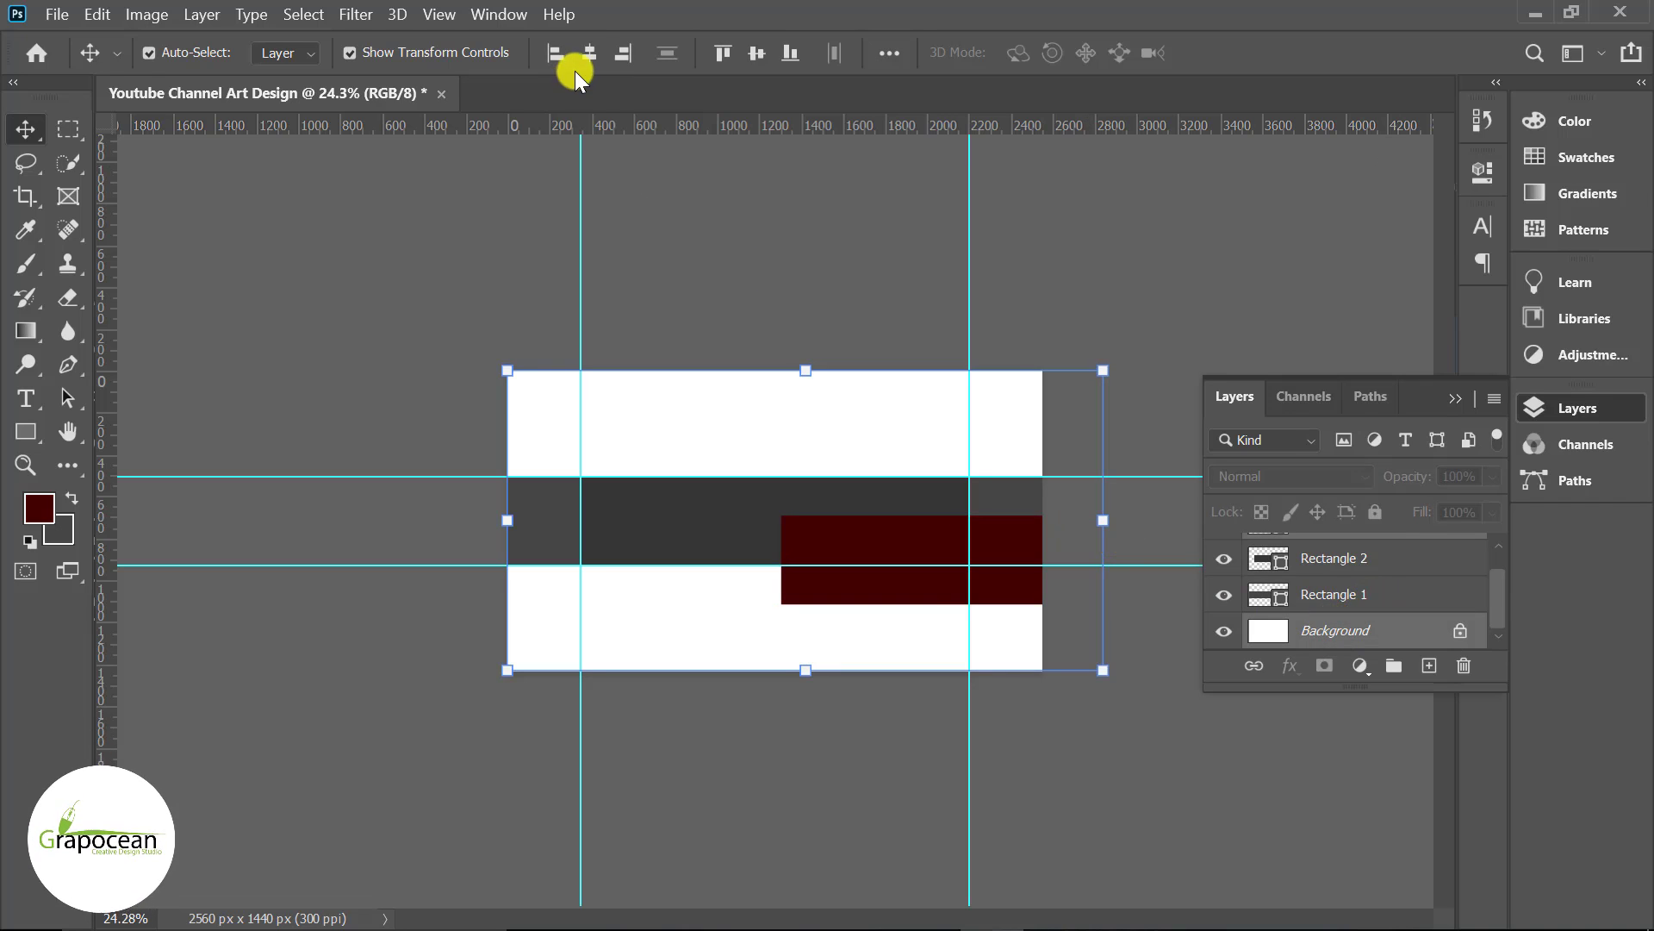
pyautogui.click(589, 53)
pyautogui.click(757, 53)
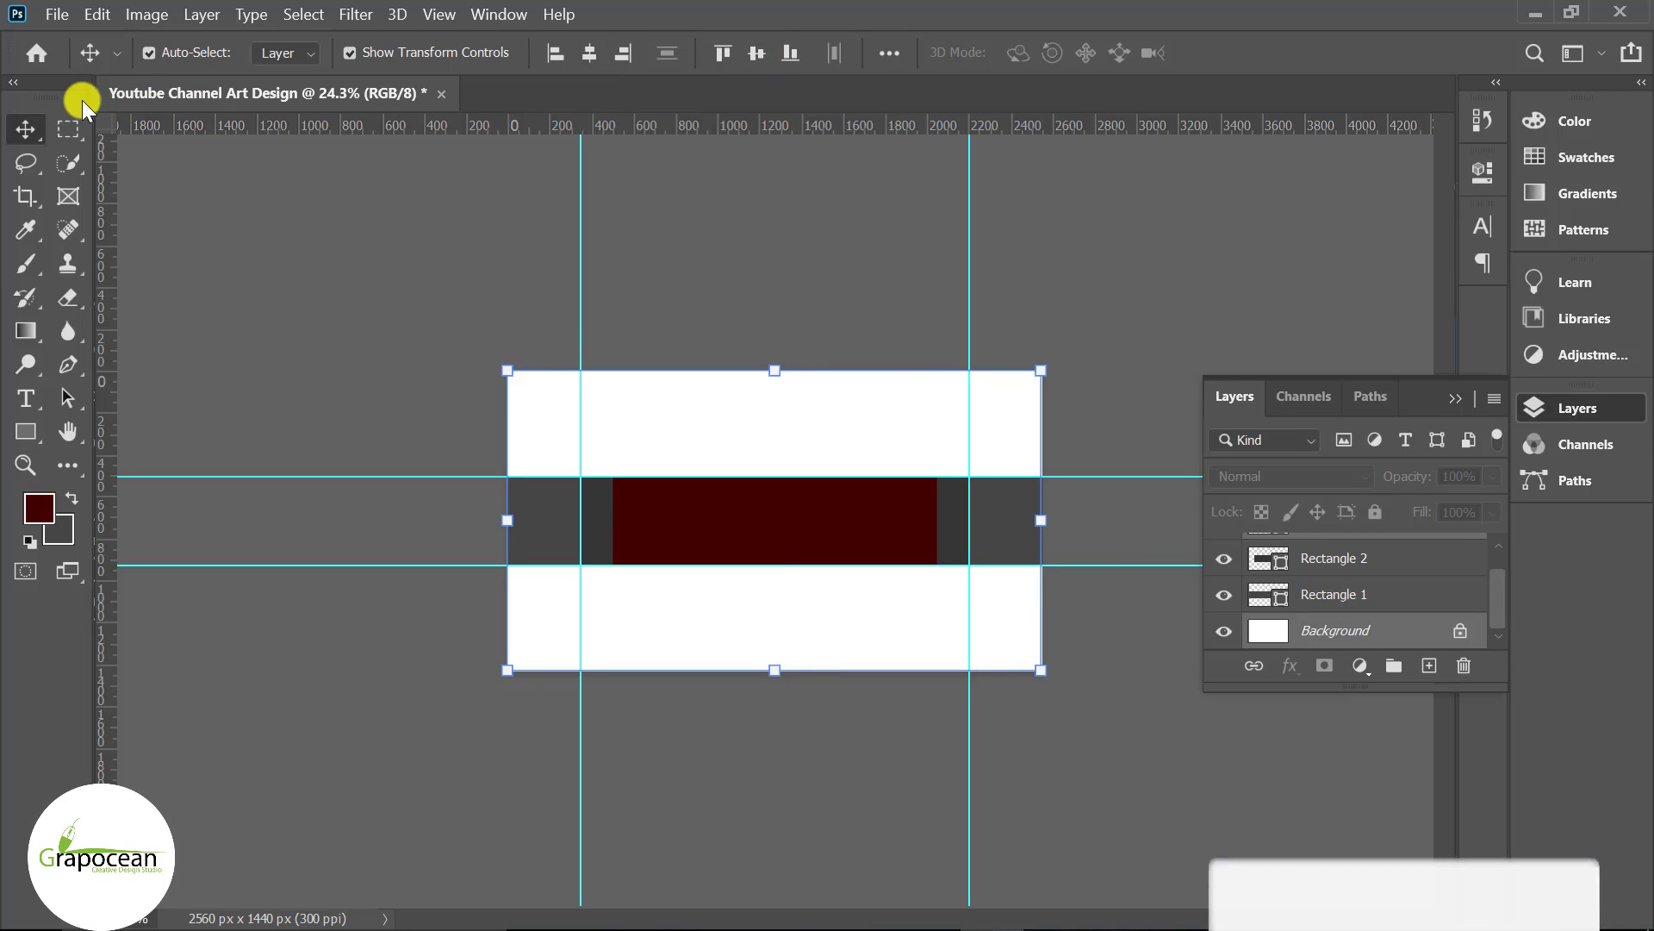
pyautogui.click(290, 348)
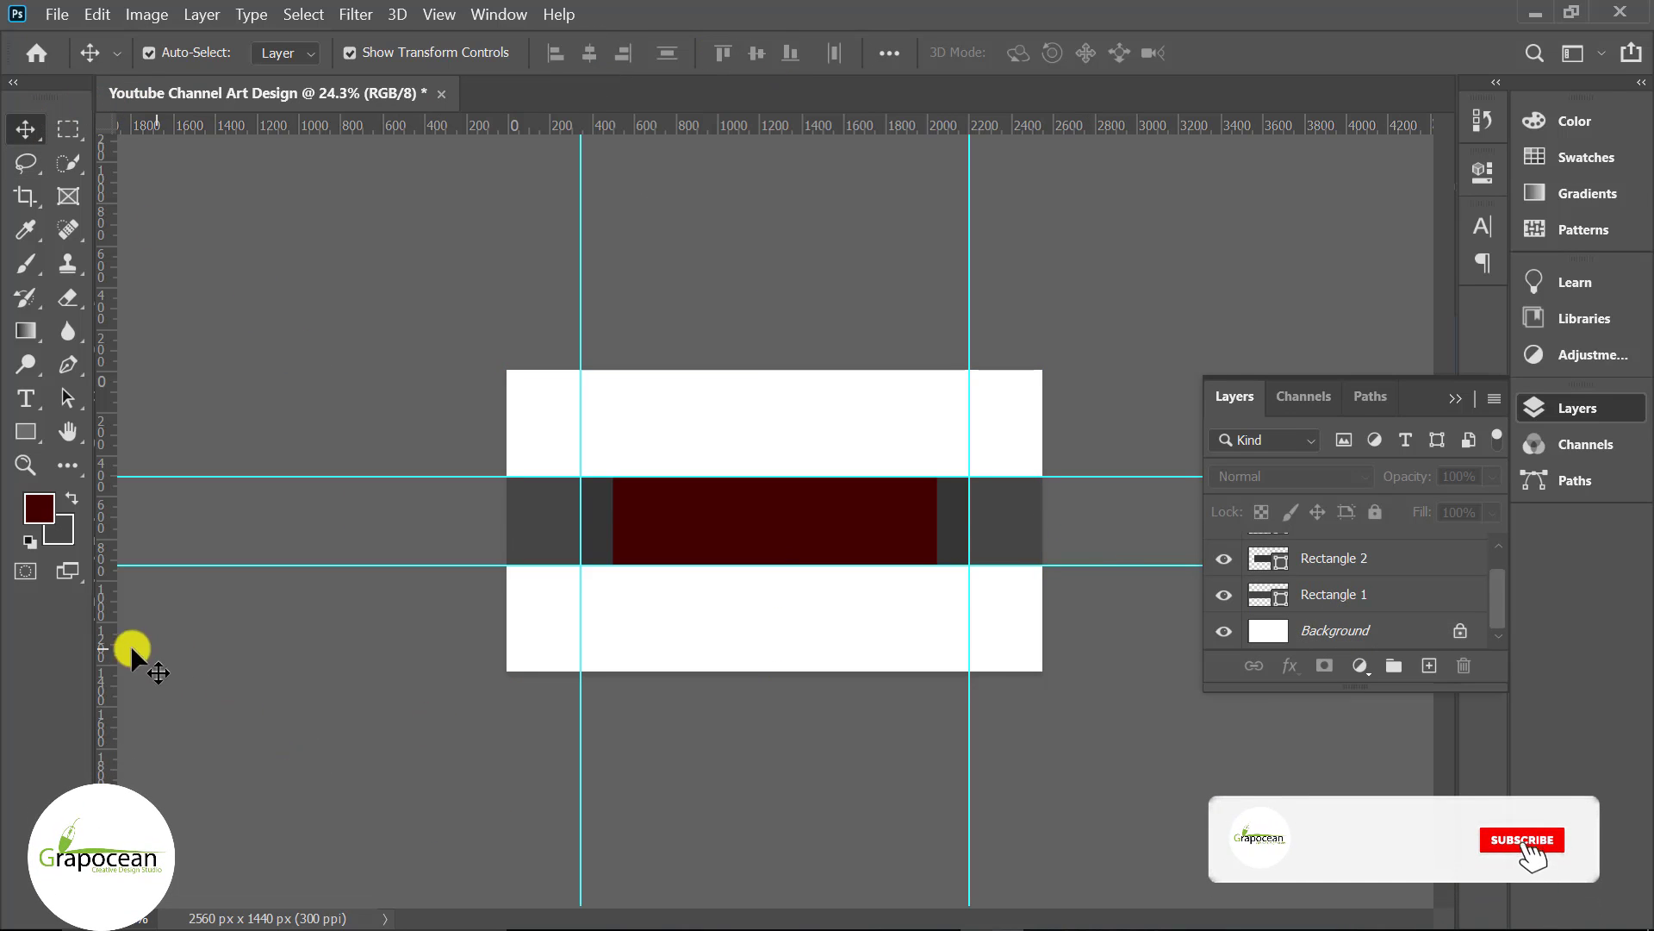
# Add vertical guides at the red rectangle's left and right edges.
pyautogui.moveTo(106, 651); pyautogui.dragTo(614, 765)
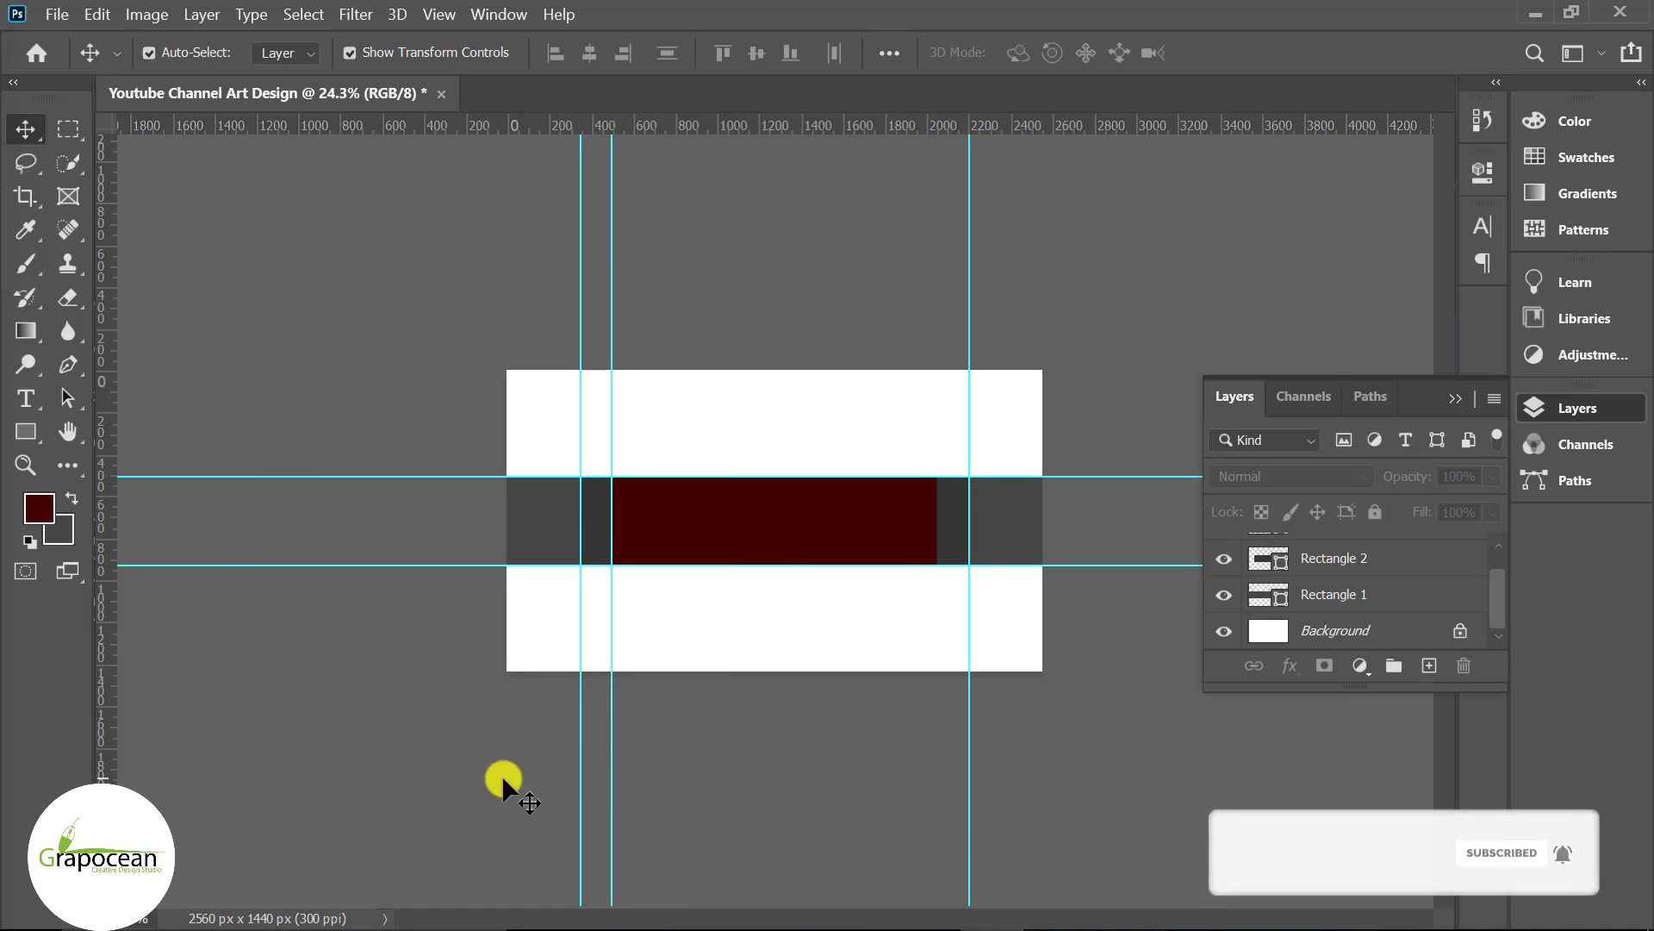
pyautogui.moveTo(105, 675)
pyautogui.mouseDown()
pyautogui.moveTo(956, 825)
pyautogui.moveTo(940, 835)
pyautogui.mouseUp()
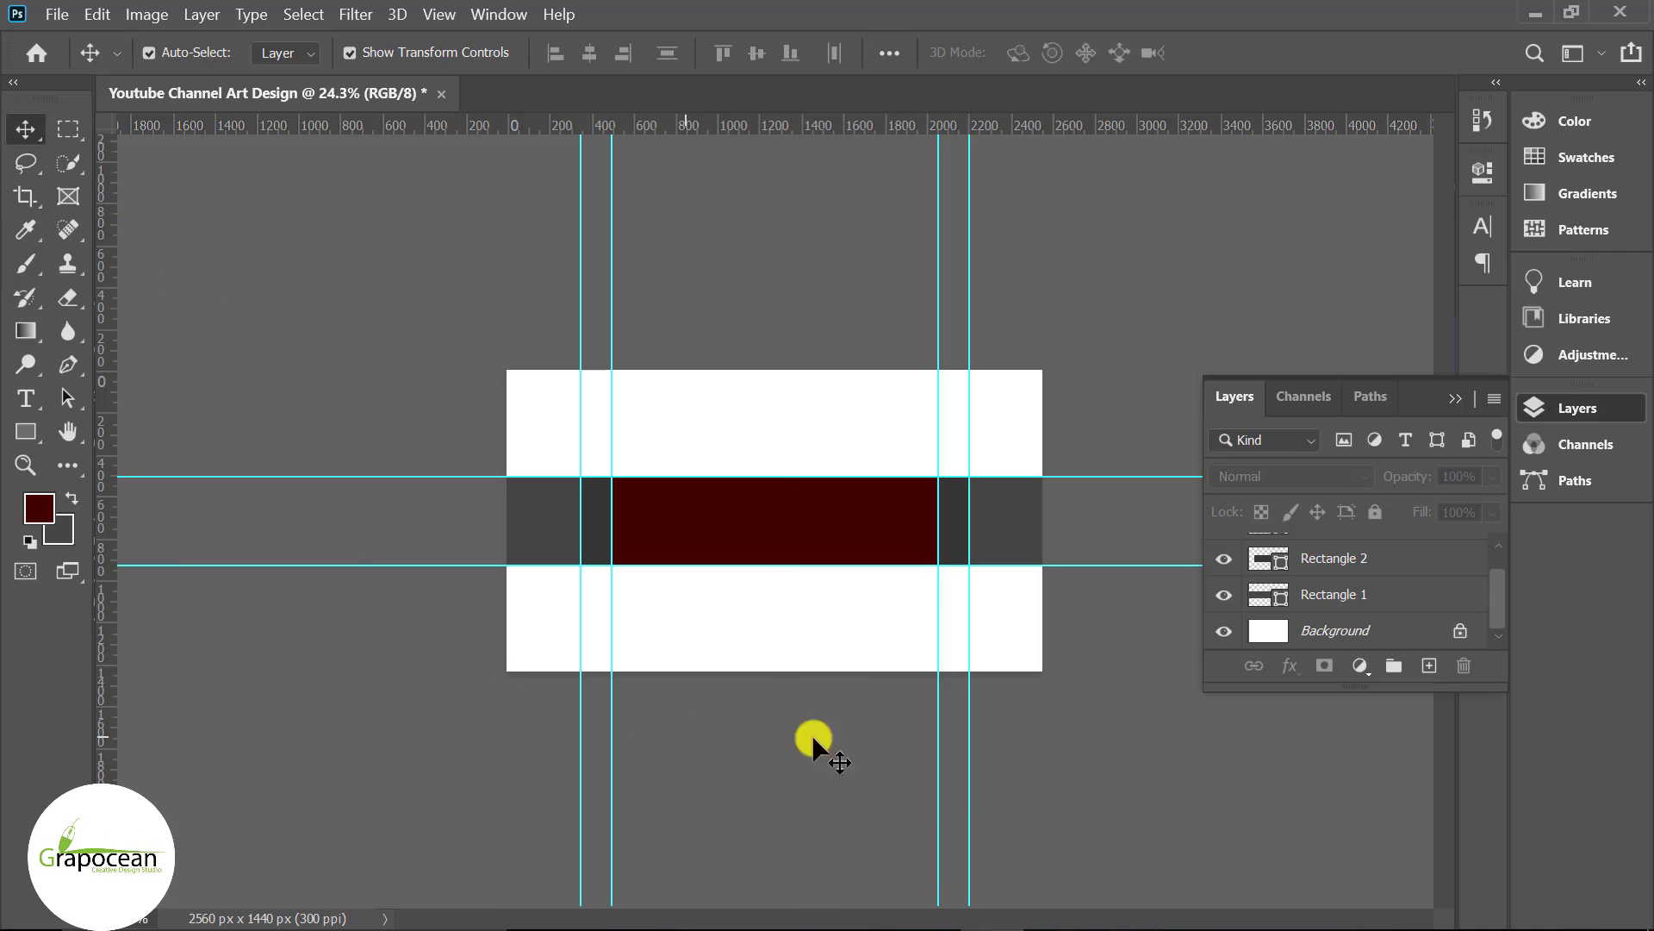
pyautogui.scroll(3, 695, 572)
pyautogui.scroll(-2, 686, 569)
pyautogui.scroll(-1, 687, 568)
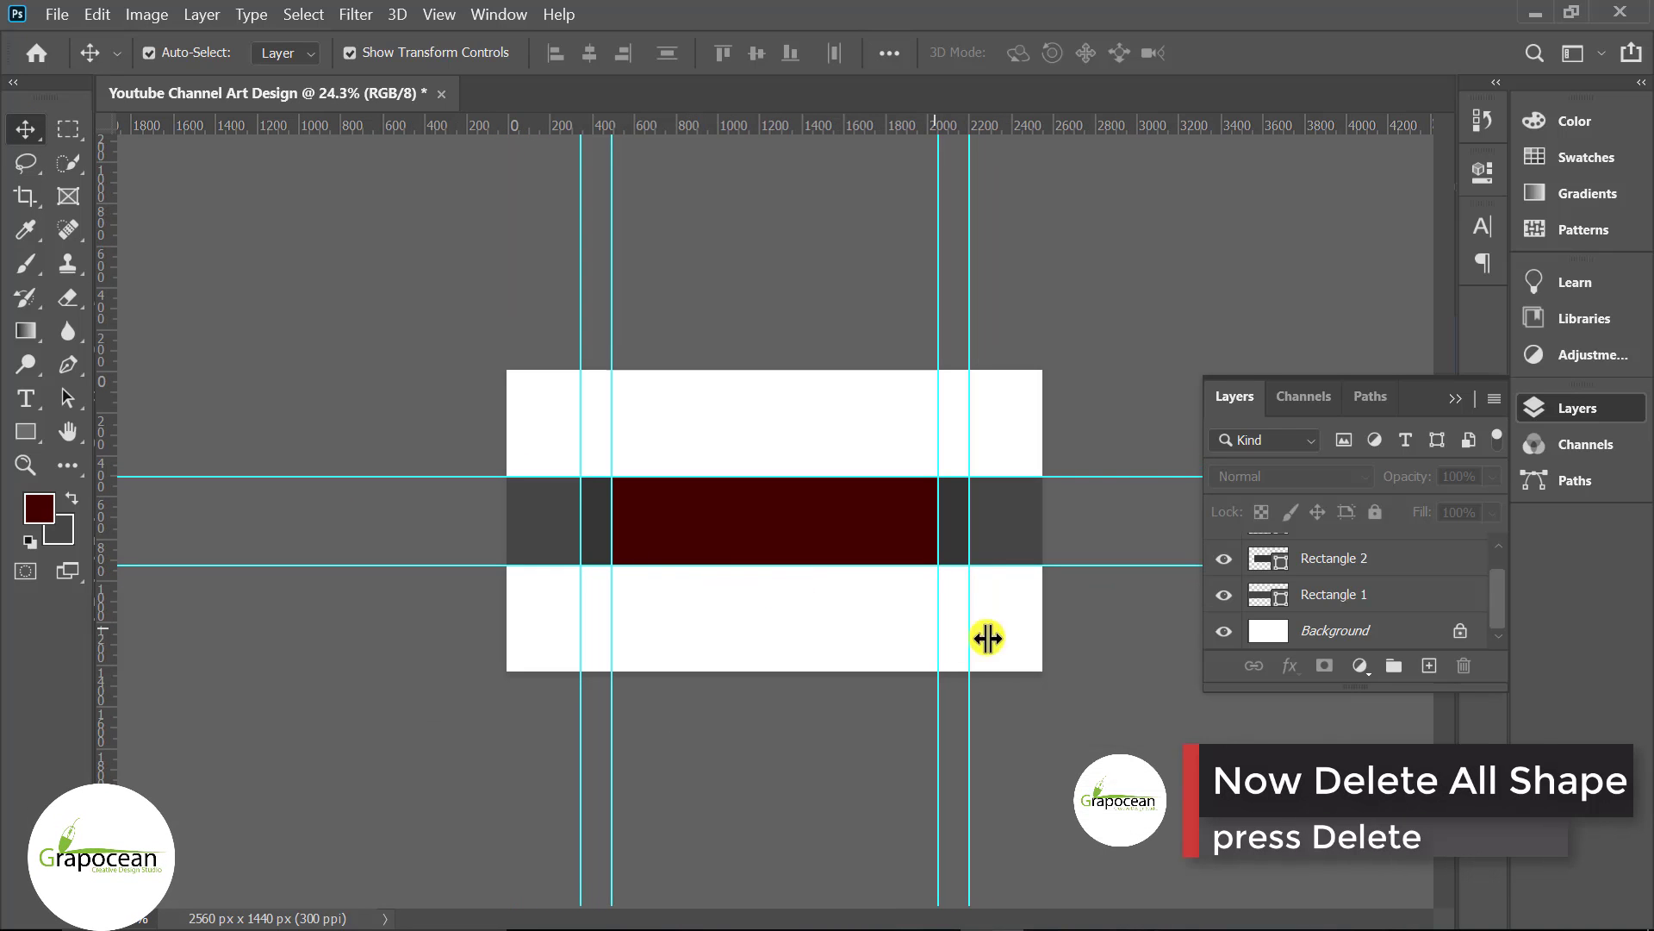
# Delete all the rectangle layers and zoom out to view the whole canvas.
pyautogui.click(1339, 610)
pyautogui.scroll(2, 1366, 561)
pyautogui.keyDown('shift'); pyautogui.click(1366, 561); pyautogui.keyUp('shift')
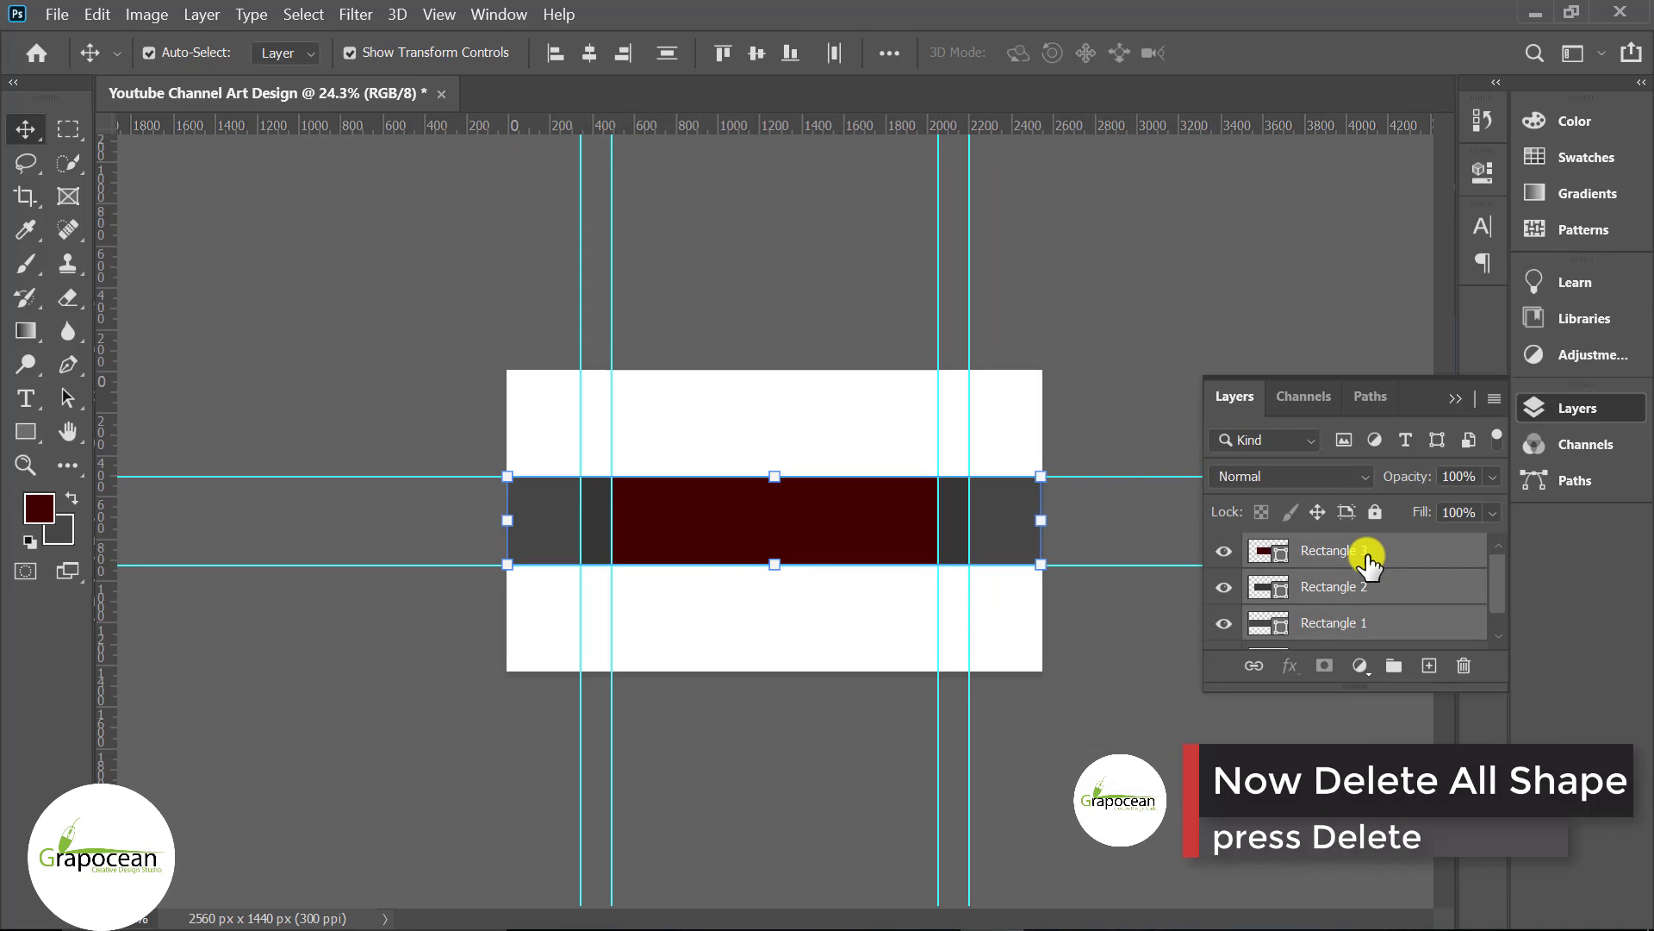
pyautogui.press('Delete')
pyautogui.hotkey('ctrl', '-')
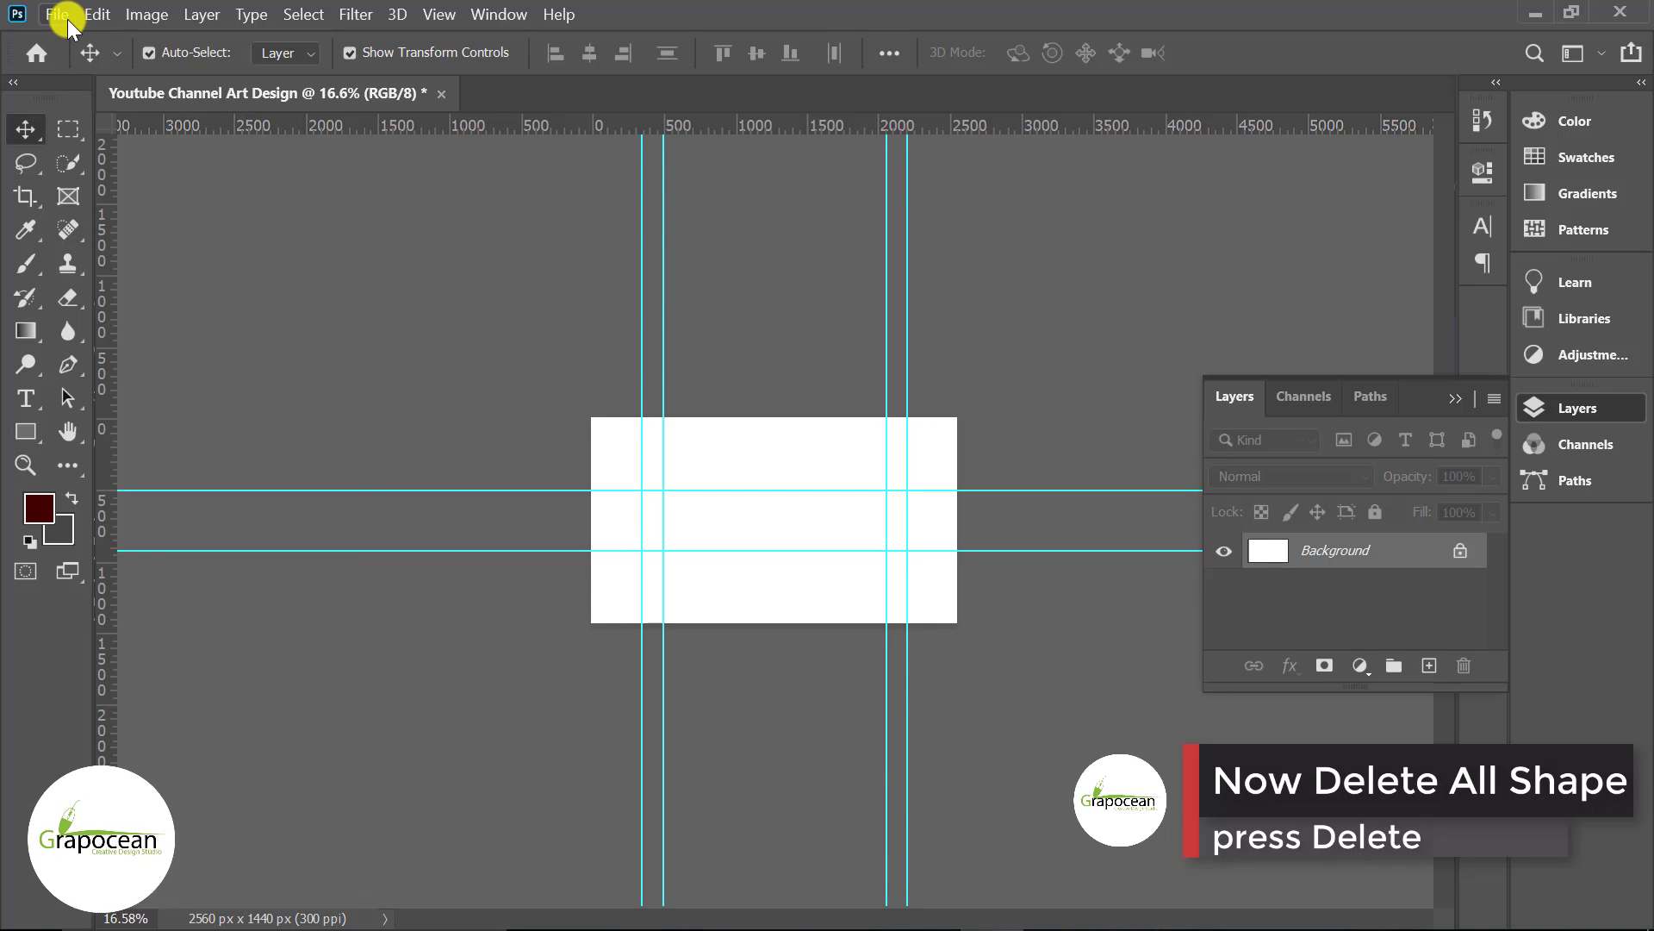
# Open both stock images and unlock the neon image's background layer.
pyautogui.click(57, 14)
pyautogui.click(62, 52)
pyautogui.moveTo(562, 462); pyautogui.dragTo(277, 157)
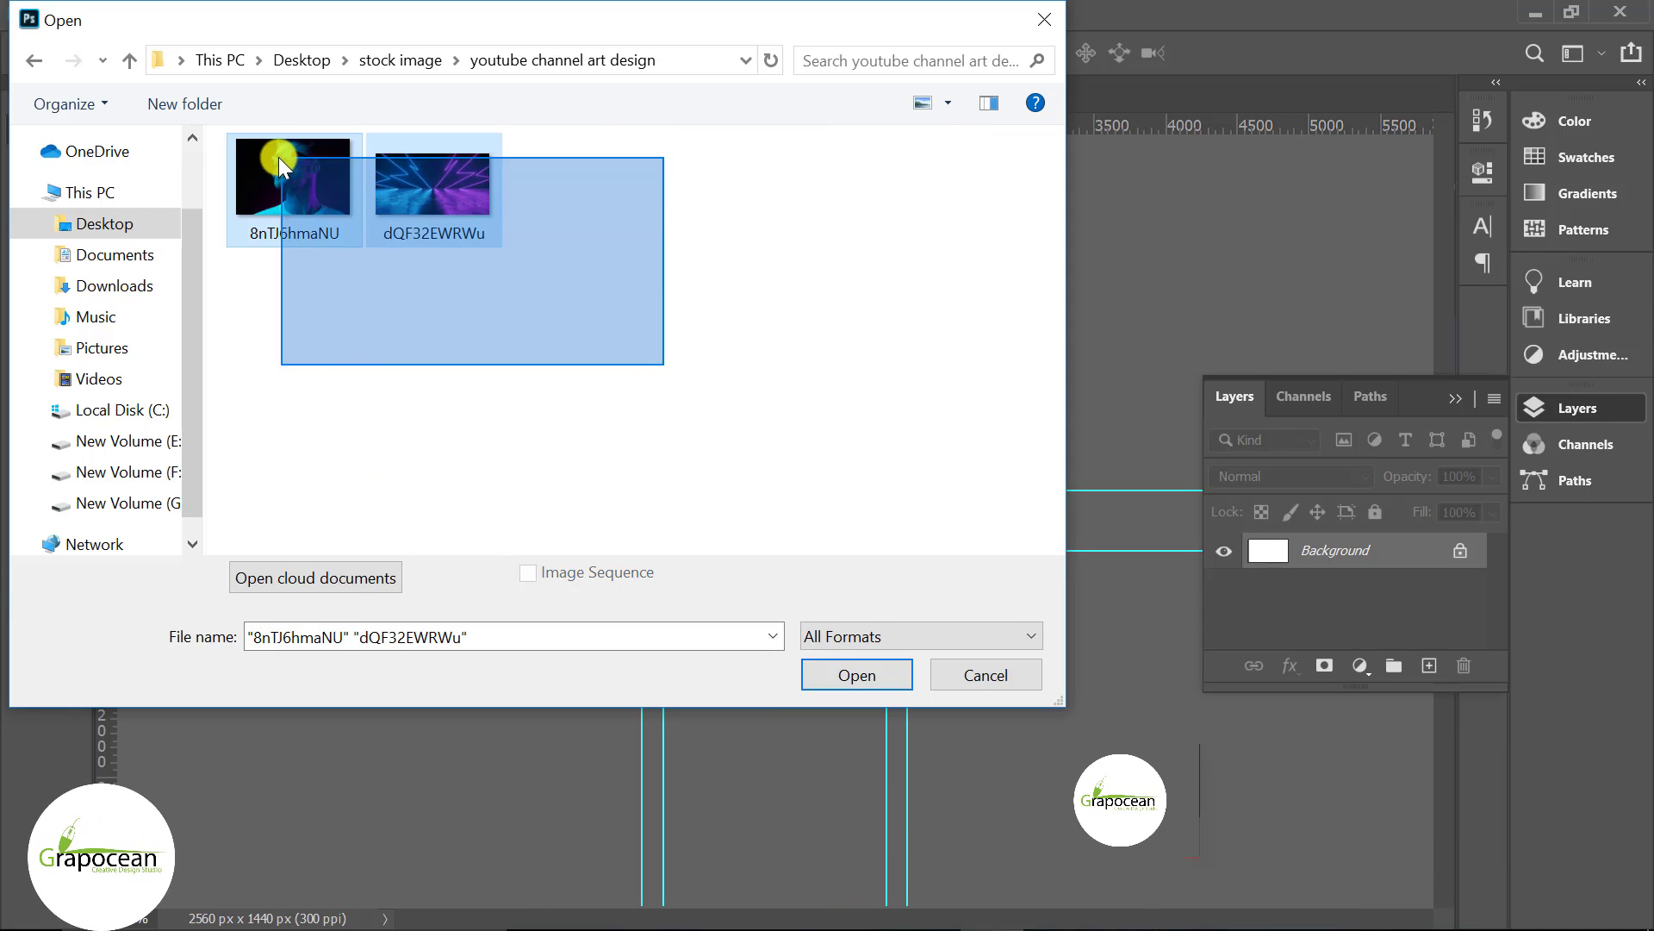
pyautogui.click(857, 674)
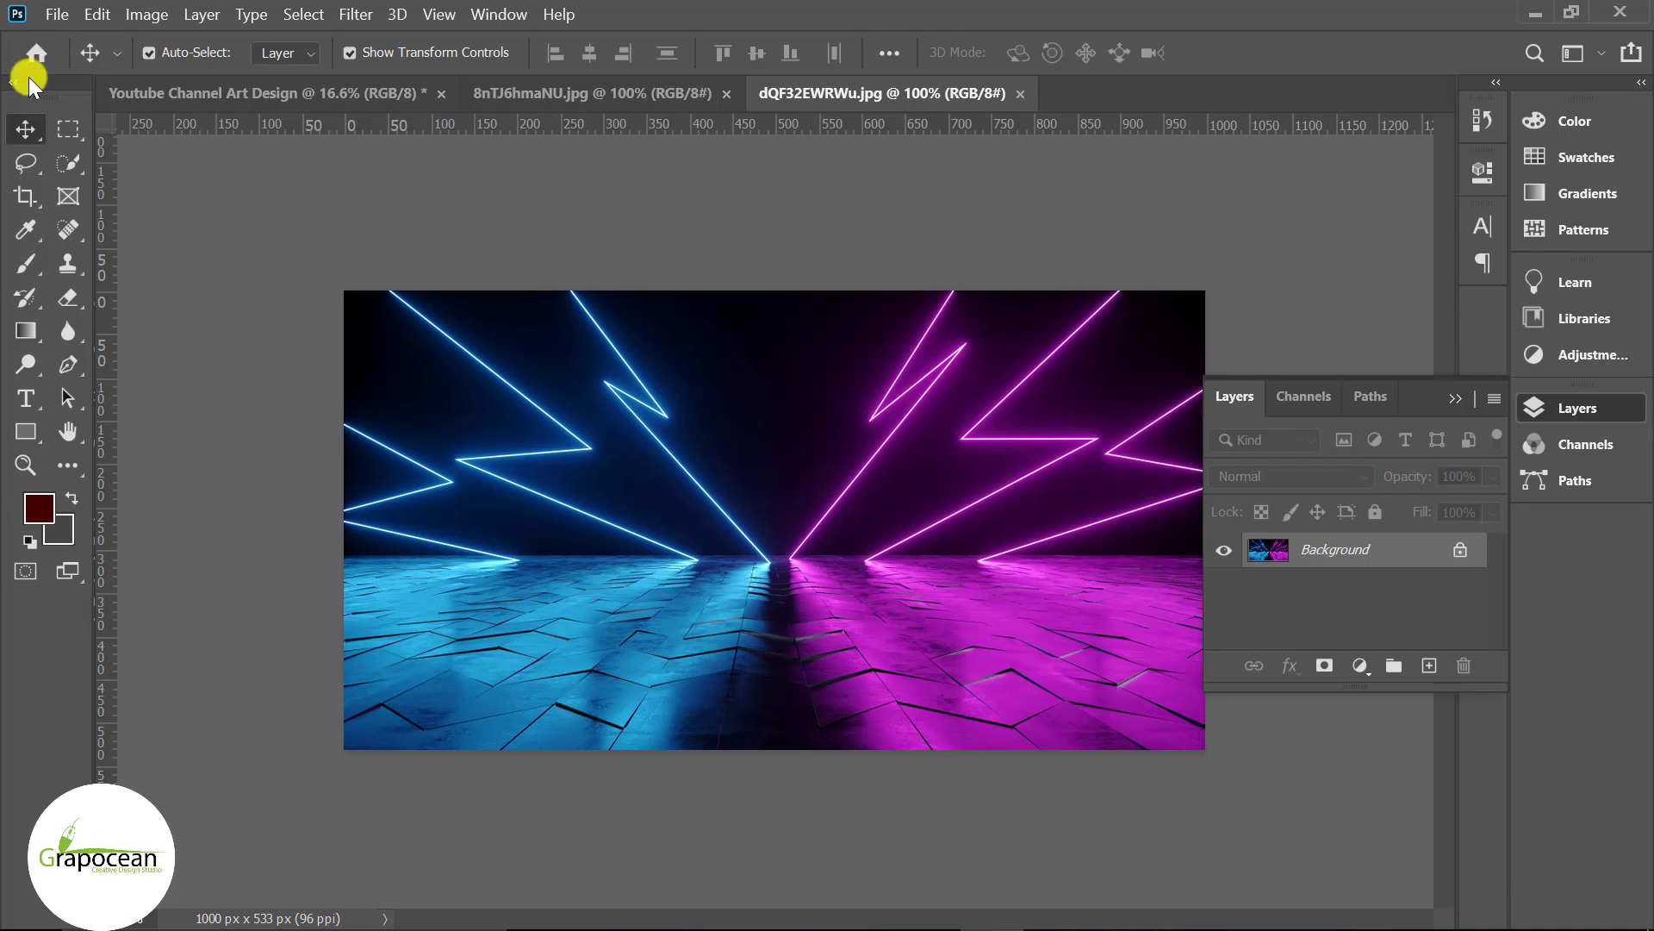
pyautogui.click(1457, 551)
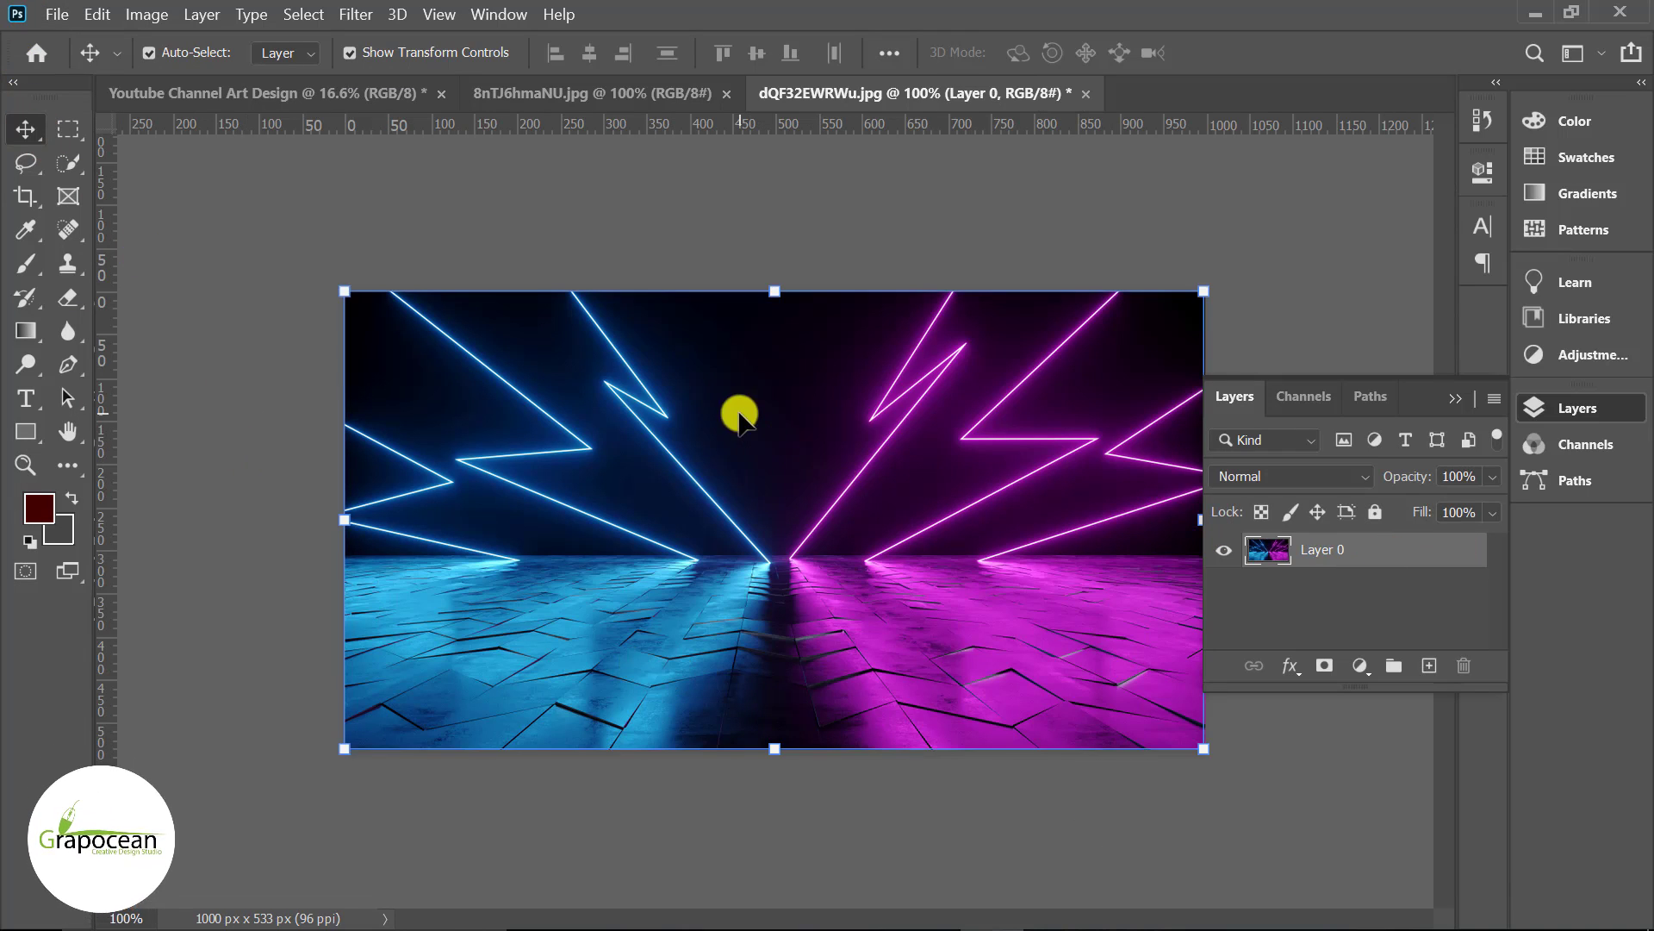
# Bring the neon photo into the channel art and enlarge it about 504% to fill the canvas.
pyautogui.moveTo(739, 407)
pyautogui.mouseDown()
pyautogui.moveTo(853, 554)
pyautogui.moveTo(1053, 668)
pyautogui.mouseUp()
pyautogui.moveTo(872, 639); pyautogui.dragTo(804, 514)
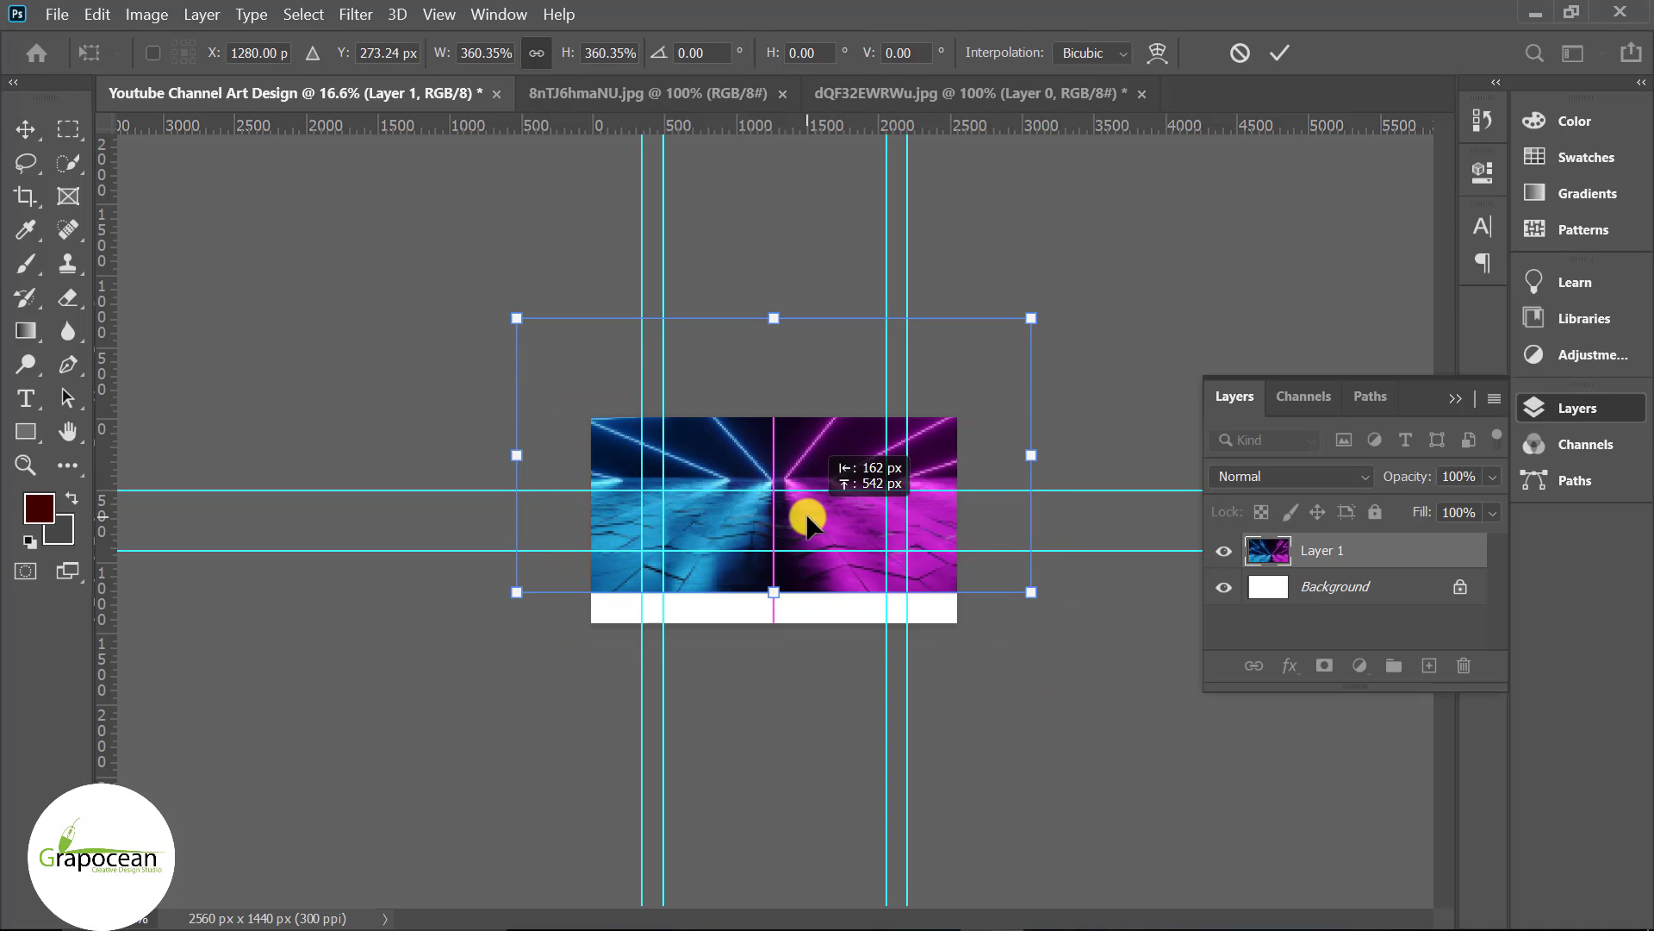
pyautogui.moveTo(1031, 619); pyautogui.dragTo(1122, 676)
pyautogui.moveTo(812, 572); pyautogui.dragTo(803, 551)
pyautogui.click(1270, 59)
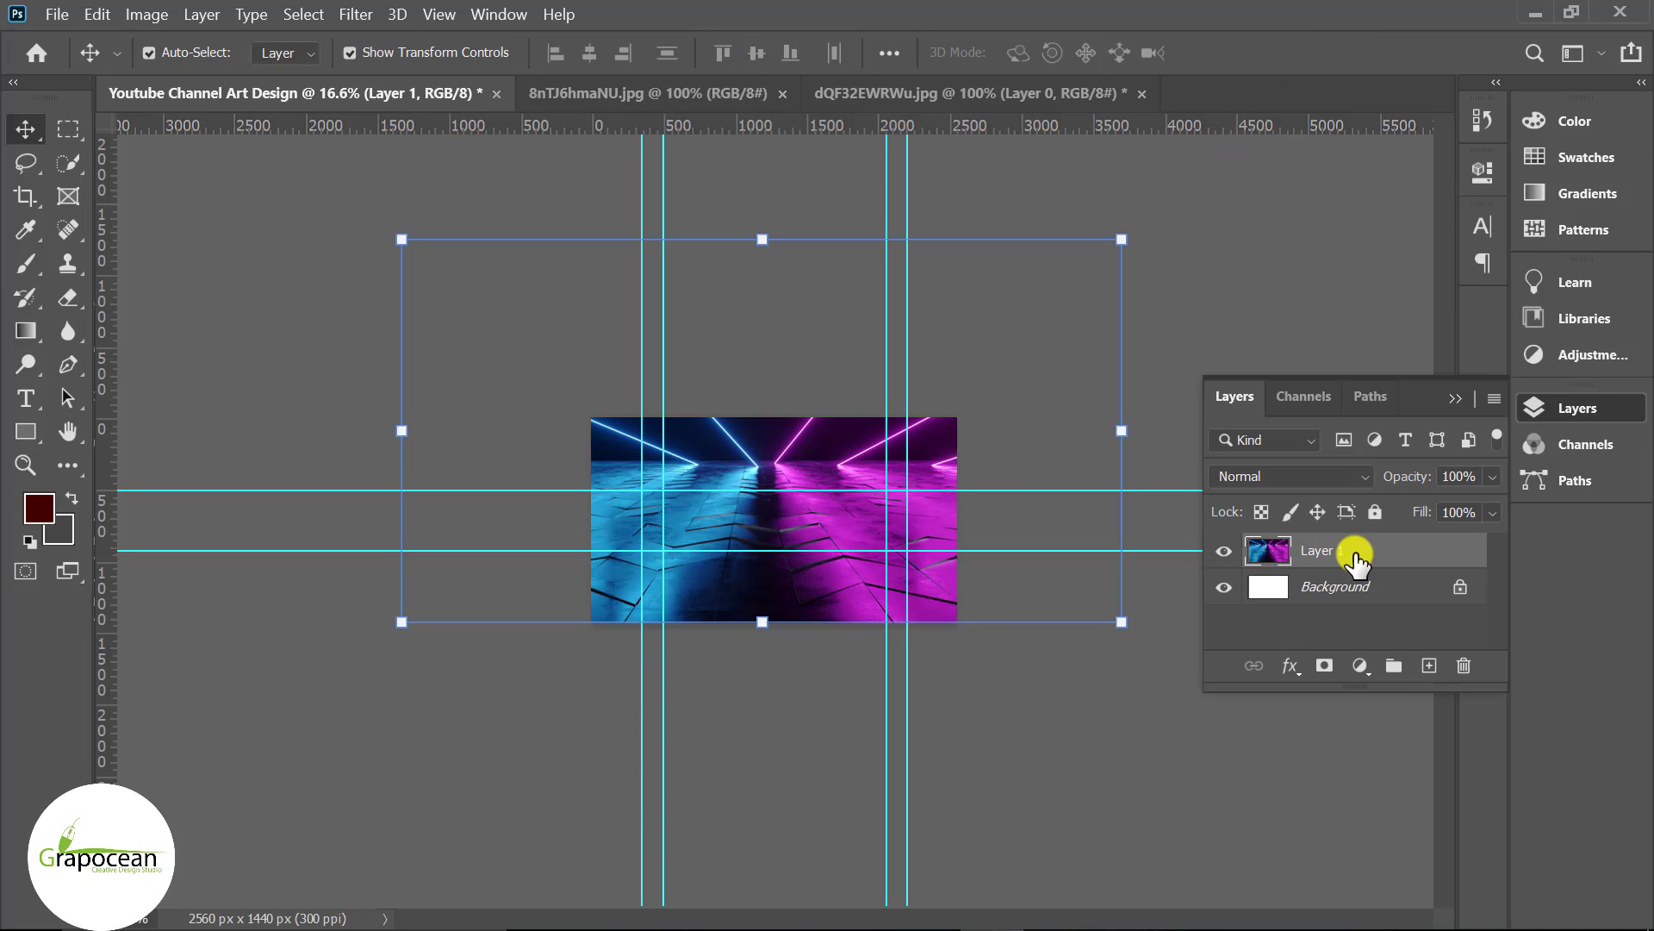
pyautogui.click(1361, 666)
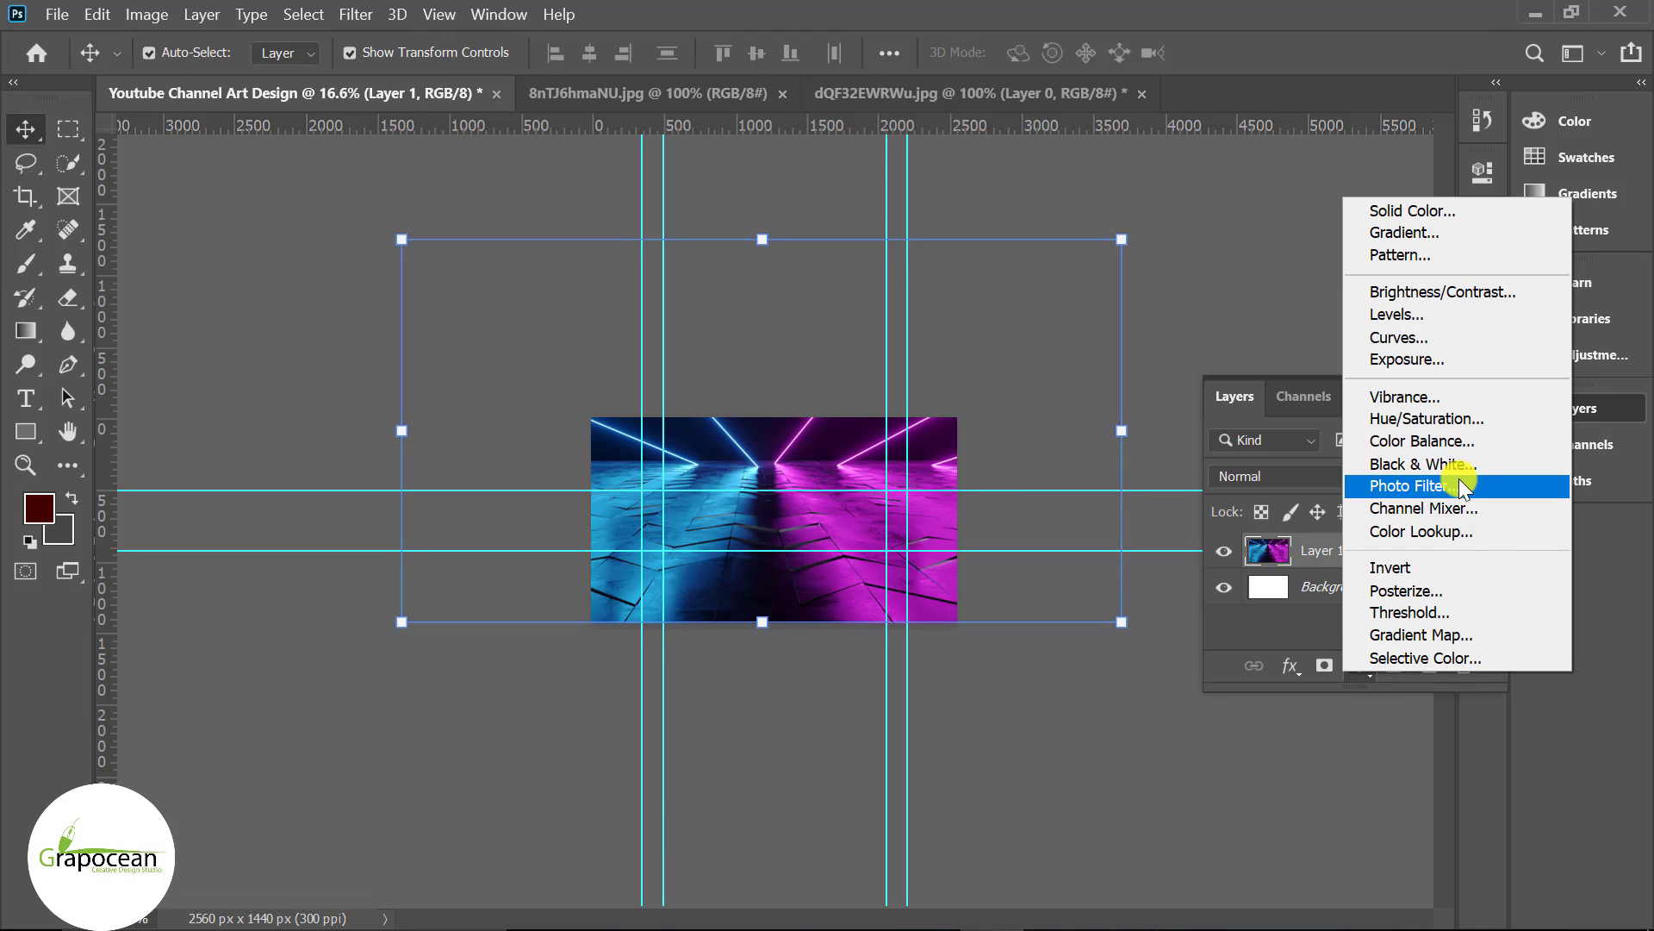
# Add a Brightness/Contrast adjustment layer with brightness -87 and contrast 30.
pyautogui.click(1444, 291)
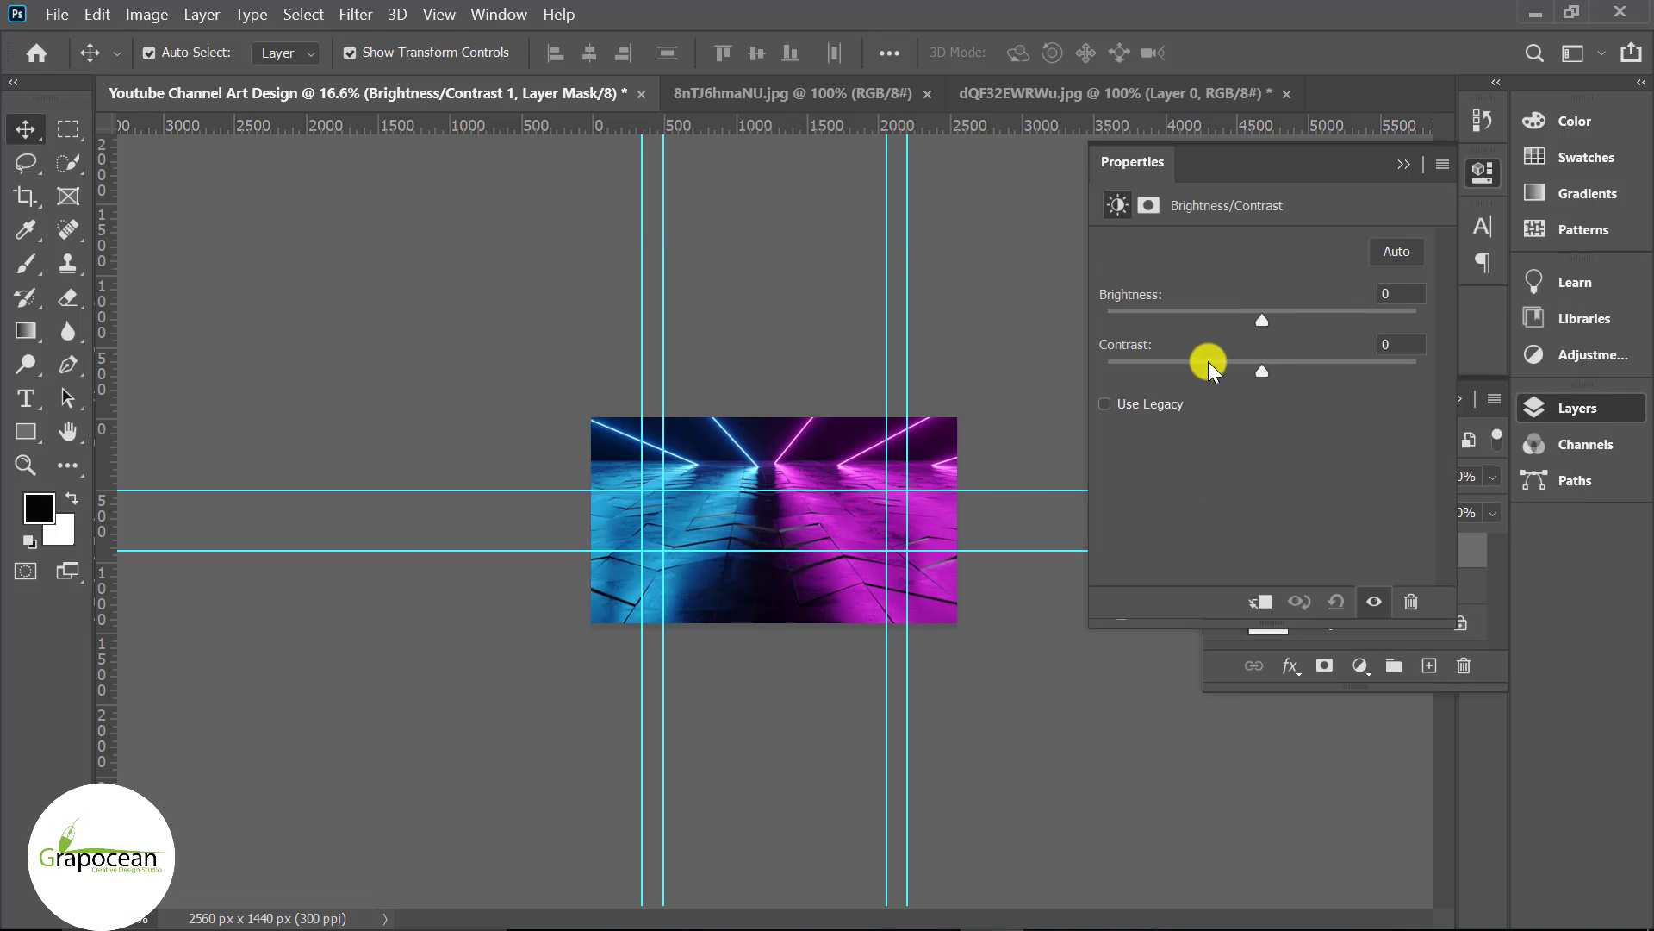
pyautogui.moveTo(1263, 320); pyautogui.dragTo(1196, 322)
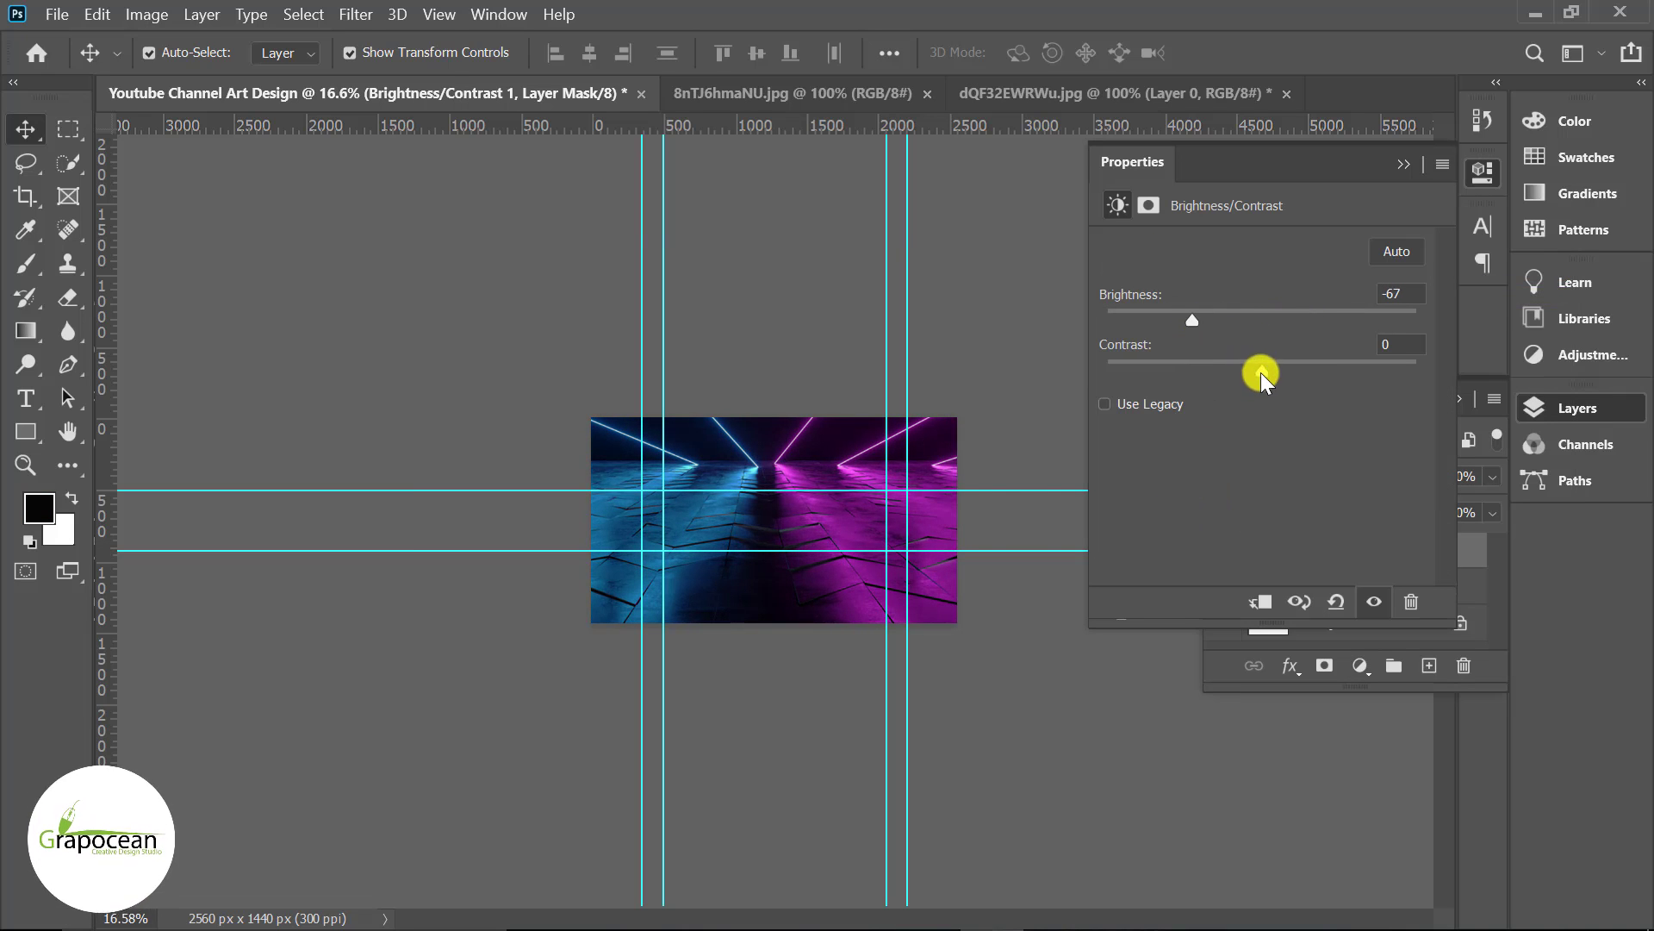
pyautogui.moveTo(1260, 373)
pyautogui.mouseDown()
pyautogui.moveTo(1126, 368)
pyautogui.moveTo(1308, 370)
pyautogui.mouseUp()
pyautogui.moveTo(1193, 321)
pyautogui.mouseDown()
pyautogui.moveTo(1286, 324)
pyautogui.moveTo(1170, 334)
pyautogui.mouseUp()
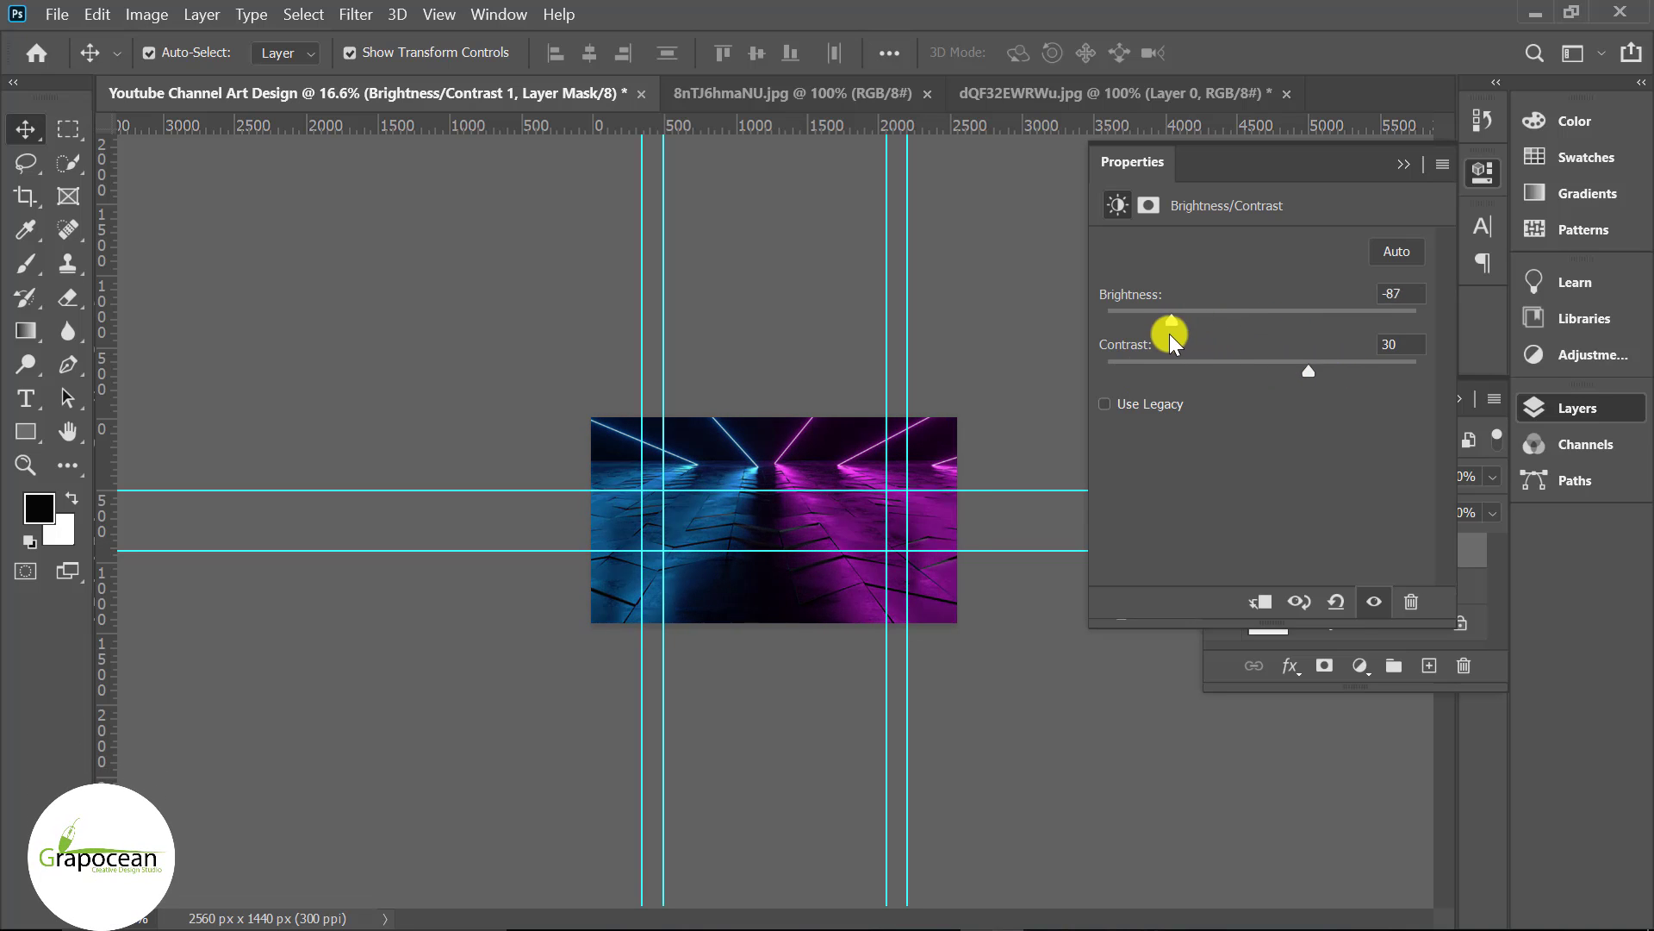
pyautogui.click(1402, 165)
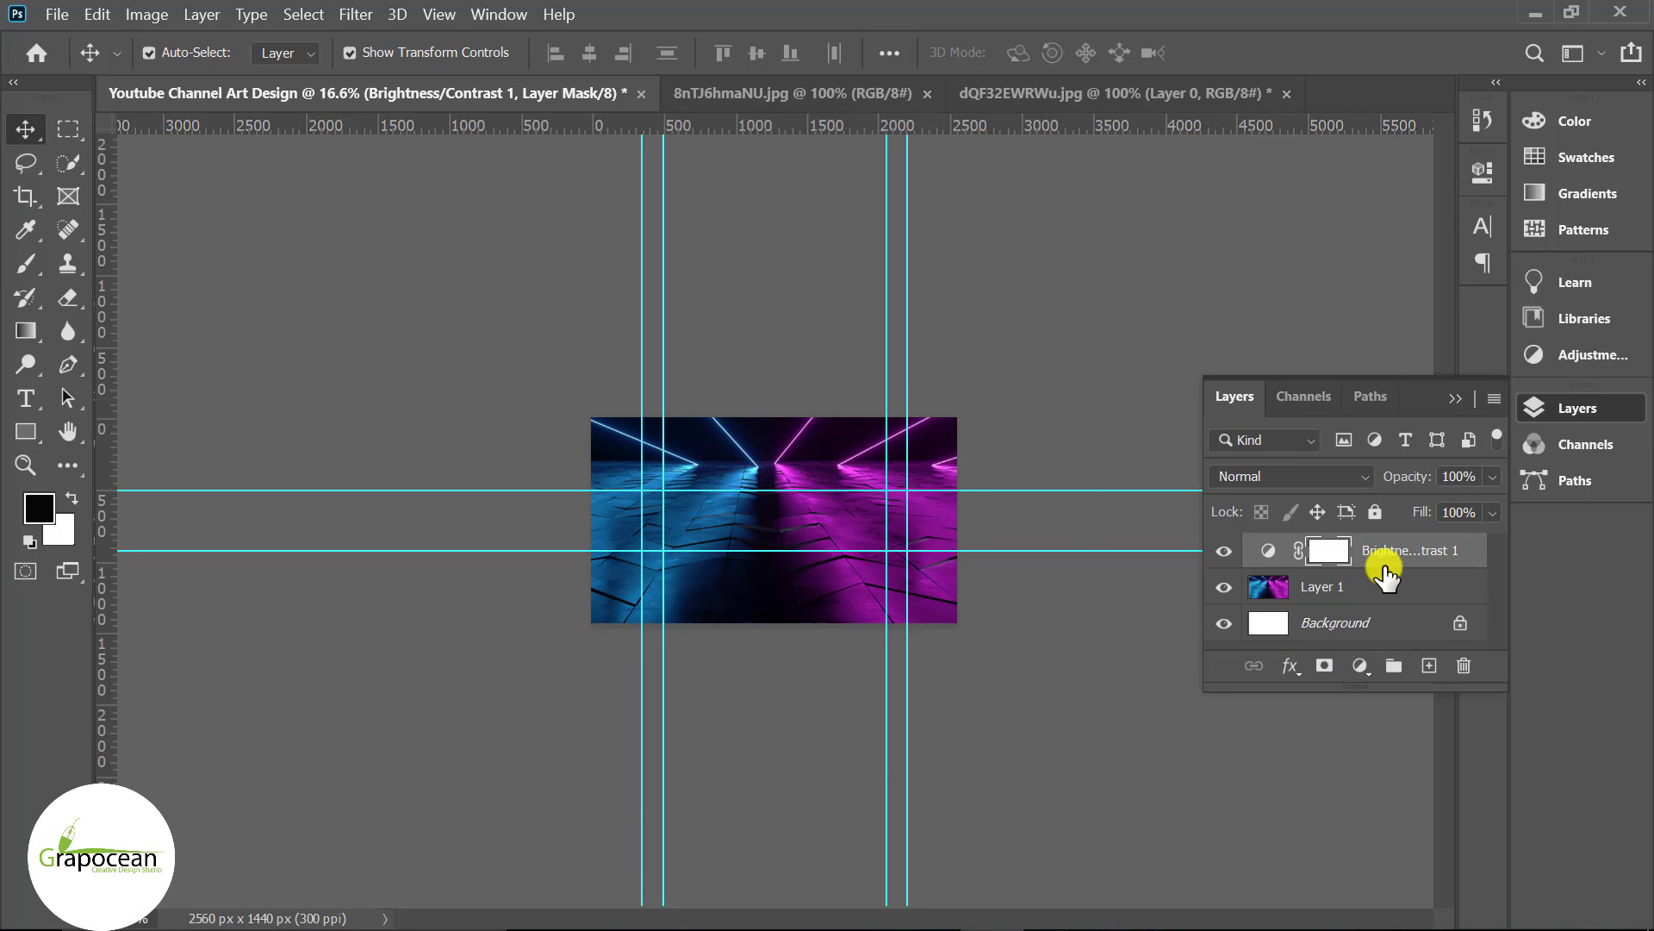
# Duplicate the neon Layer 1 and reselect the original Layer 1.
pyautogui.click(1377, 586)
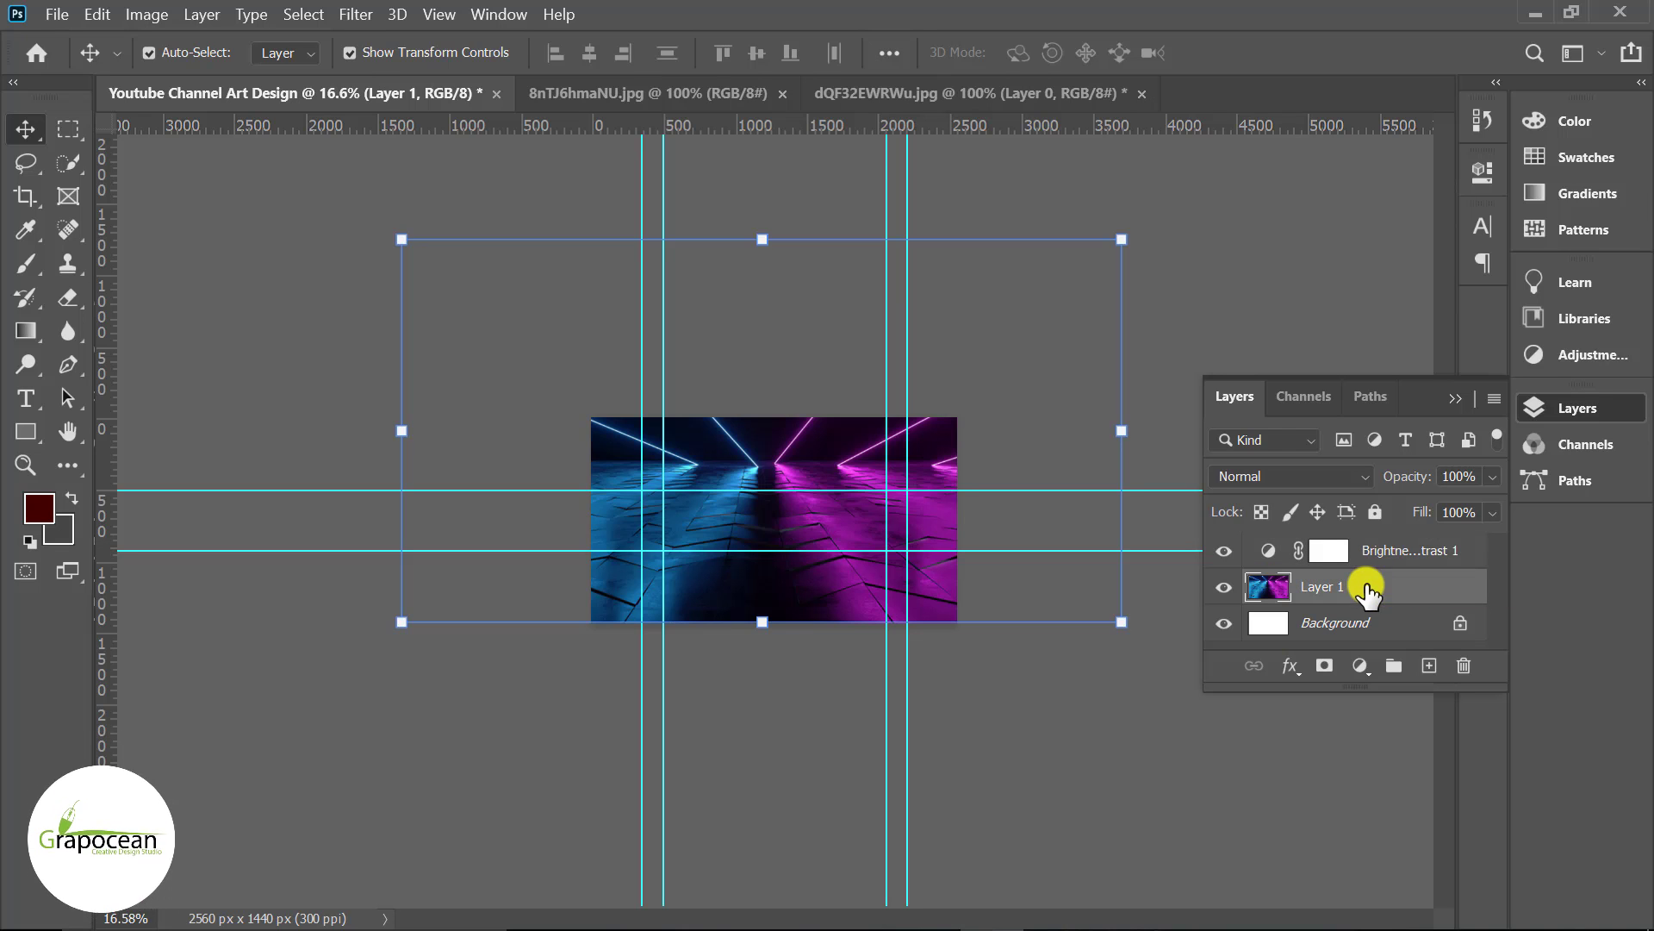
pyautogui.click(1341, 617)
pyautogui.click(1336, 587)
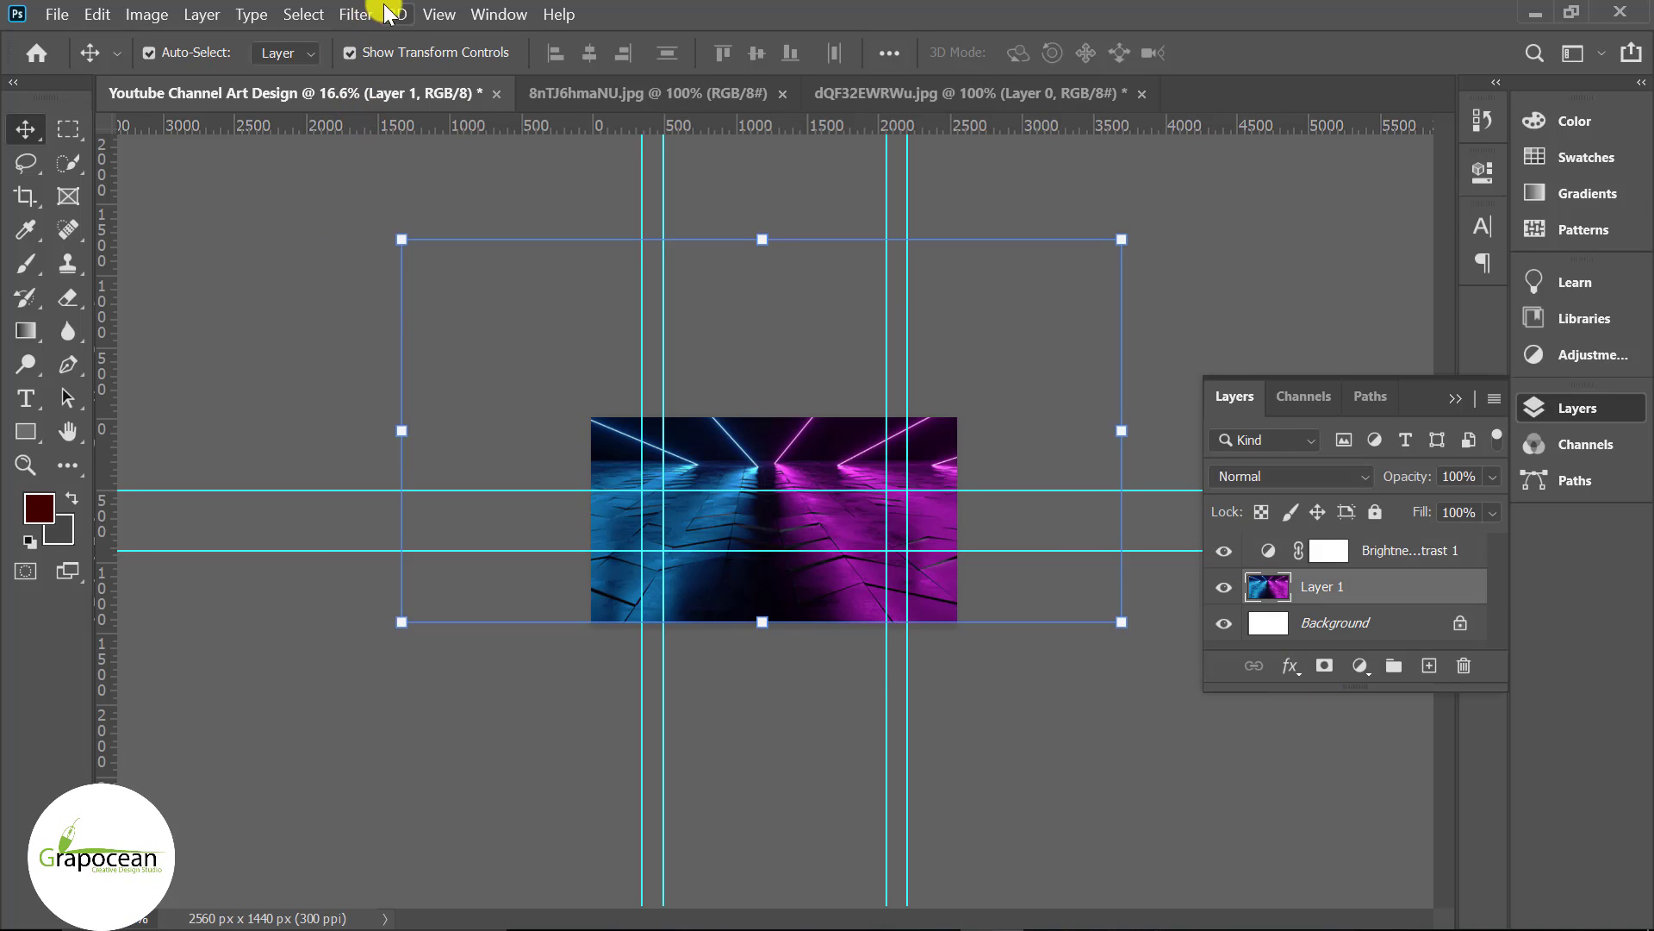
pyautogui.click(353, 14)
pyautogui.moveTo(388, 284)
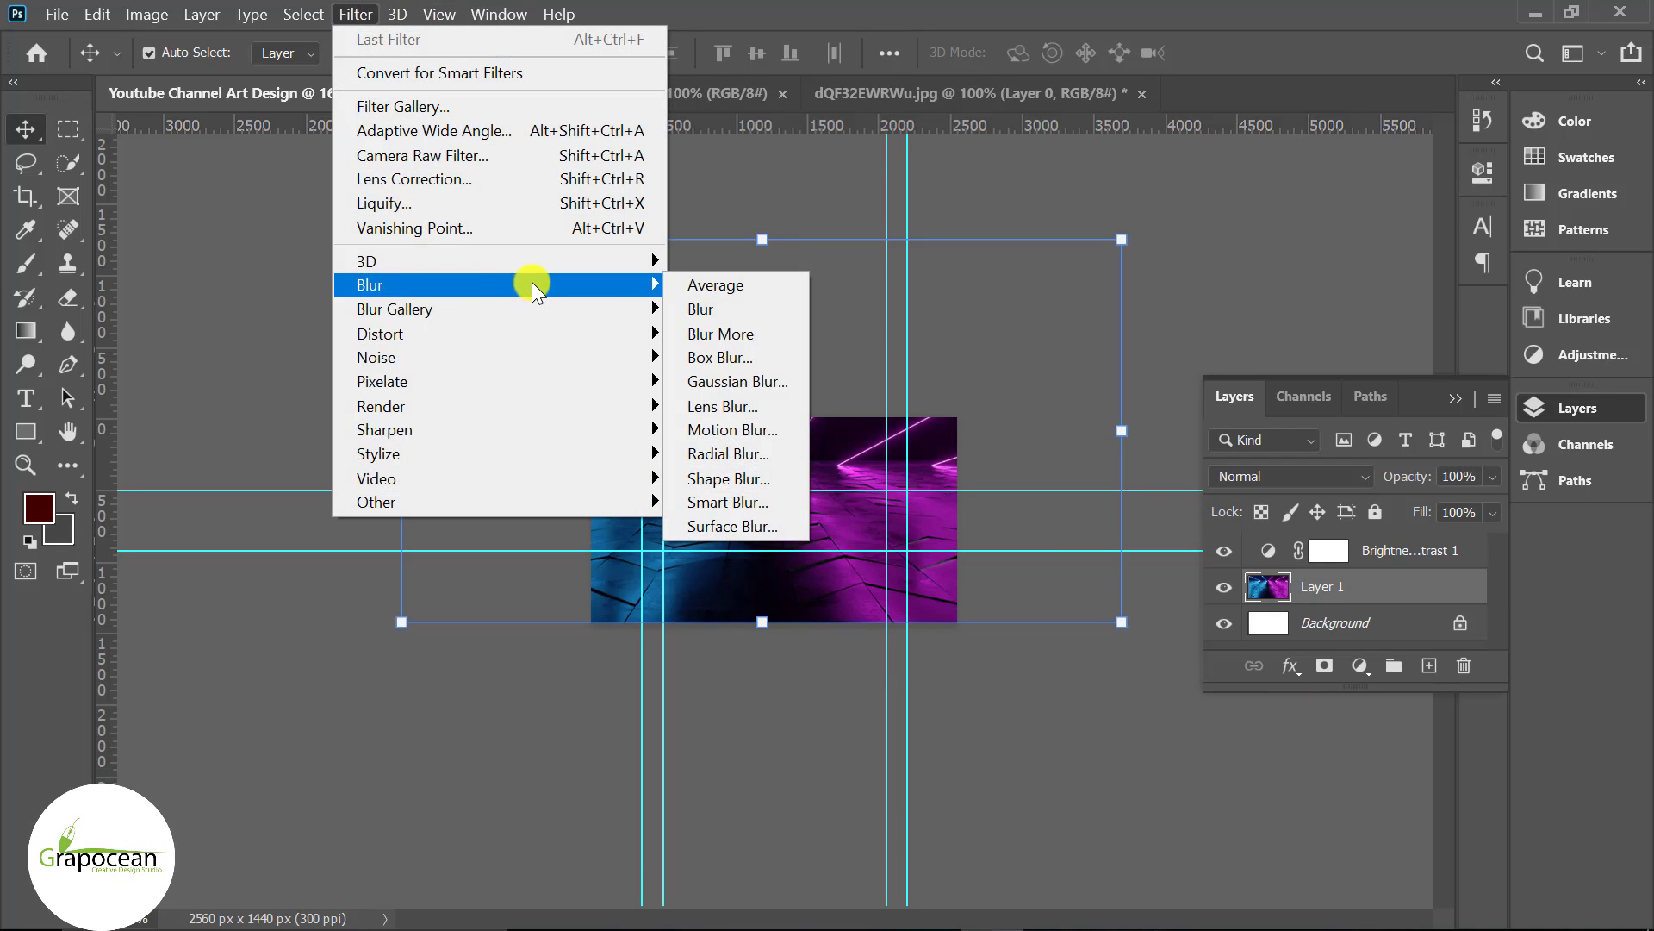
pyautogui.click(1151, 770)
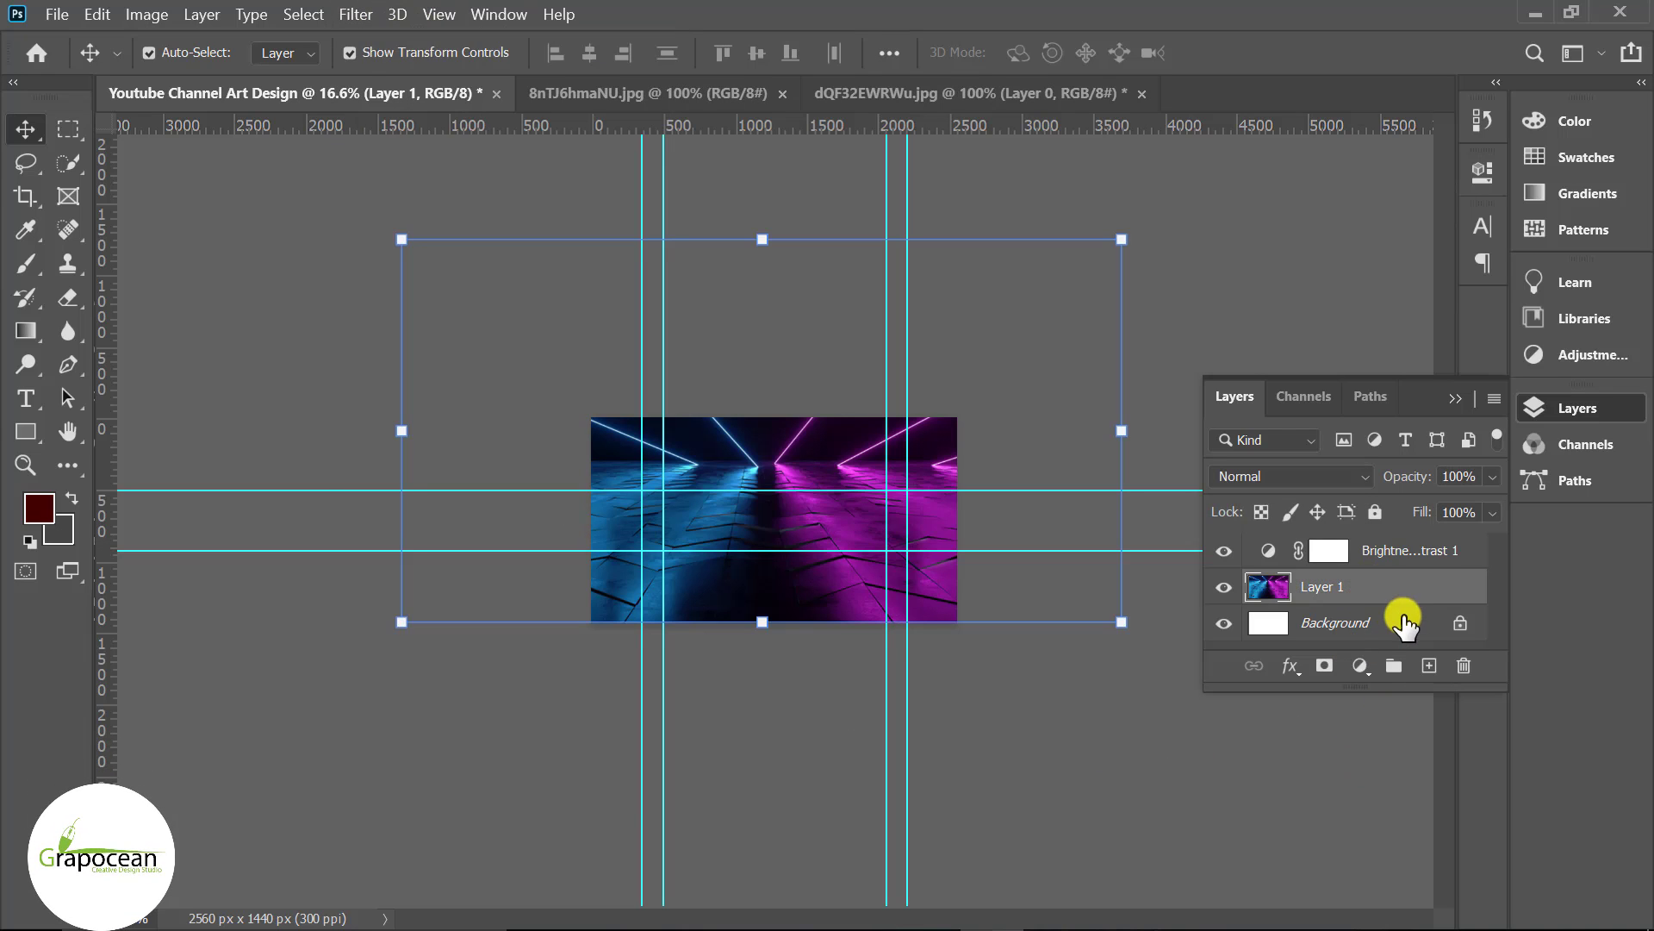
pyautogui.moveTo(1396, 586); pyautogui.dragTo(1429, 665)
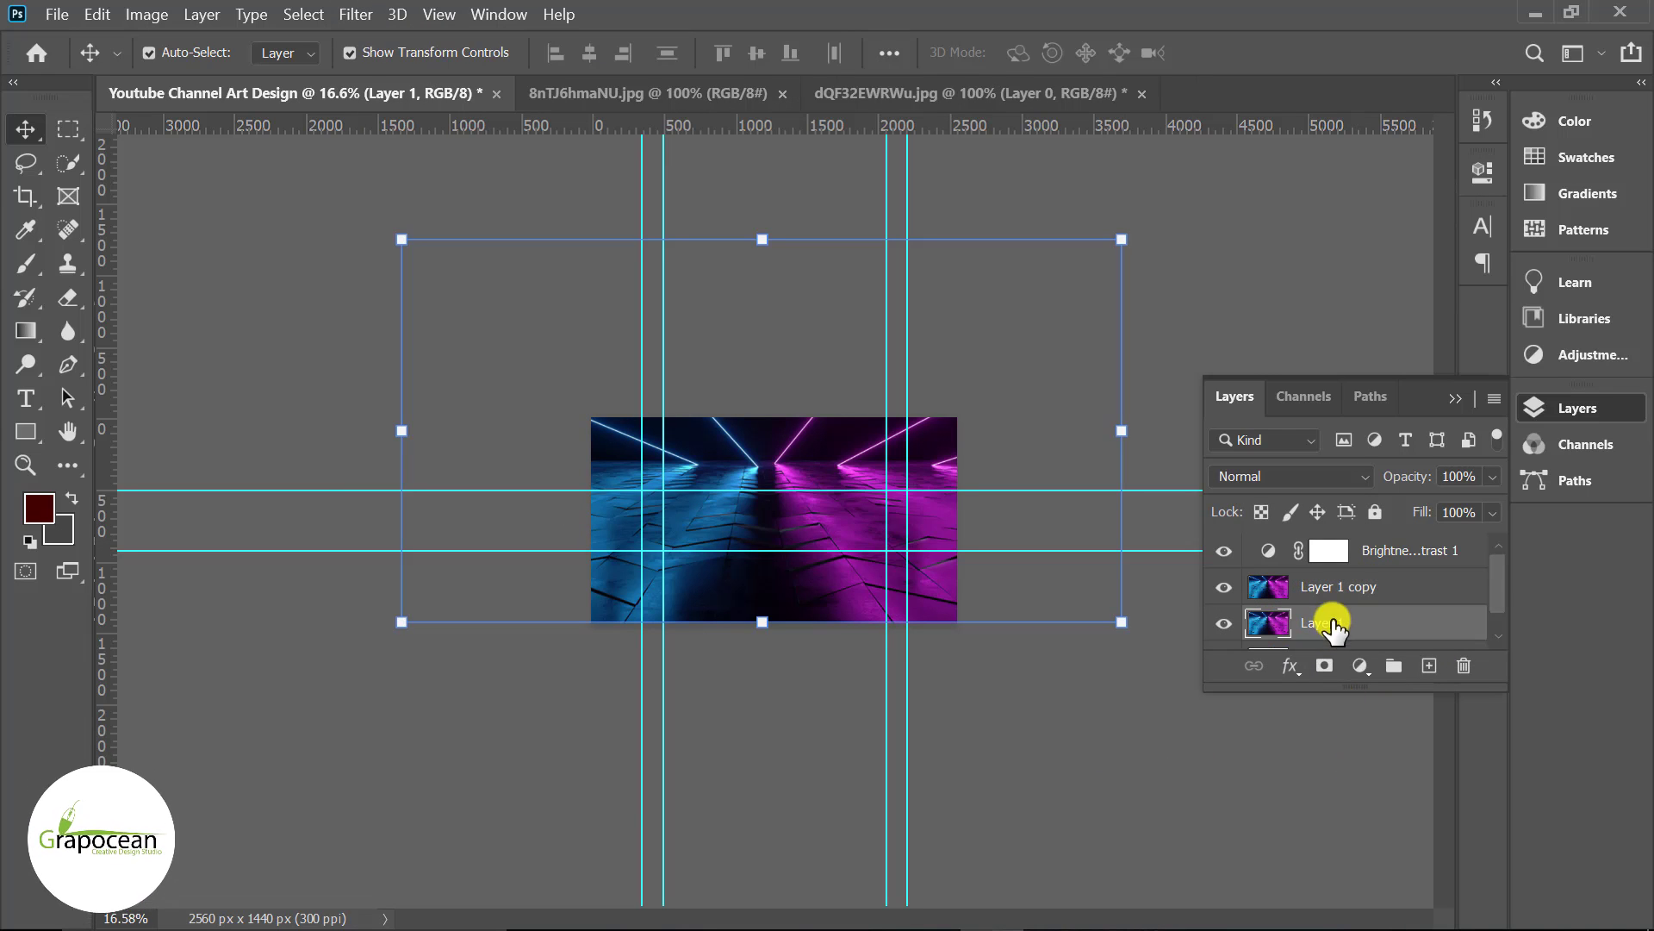
pyautogui.click(1340, 622)
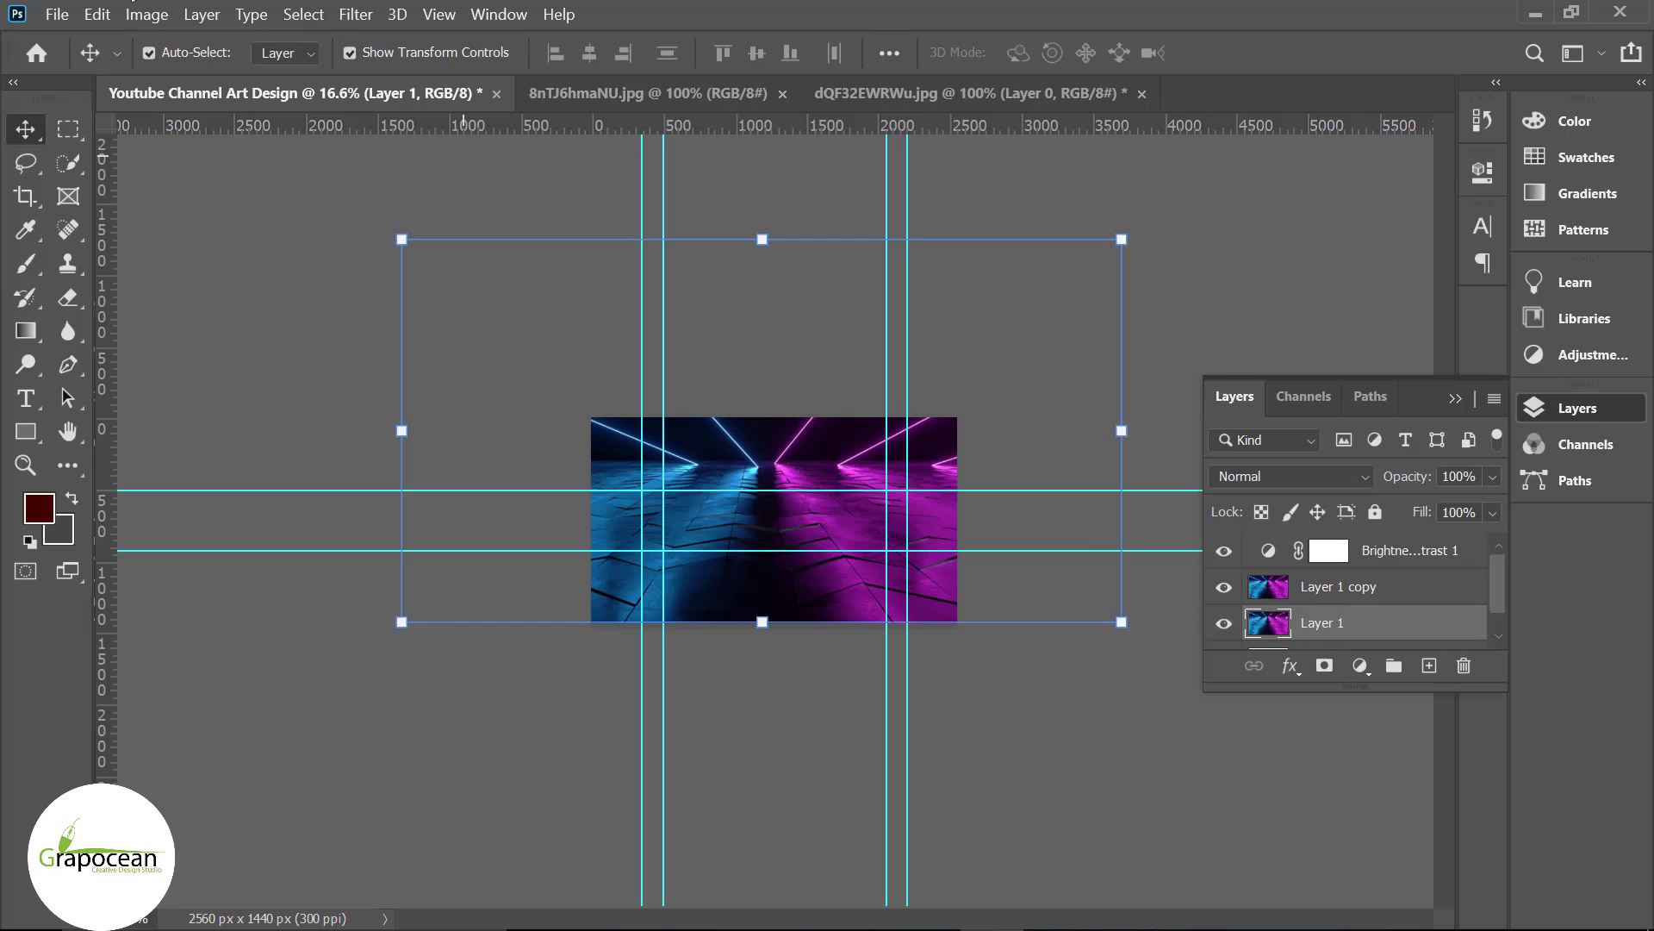
# Apply a Gaussian Blur of about 4.9 pixels to Layer 1.
pyautogui.click(355, 15)
pyautogui.moveTo(504, 285)
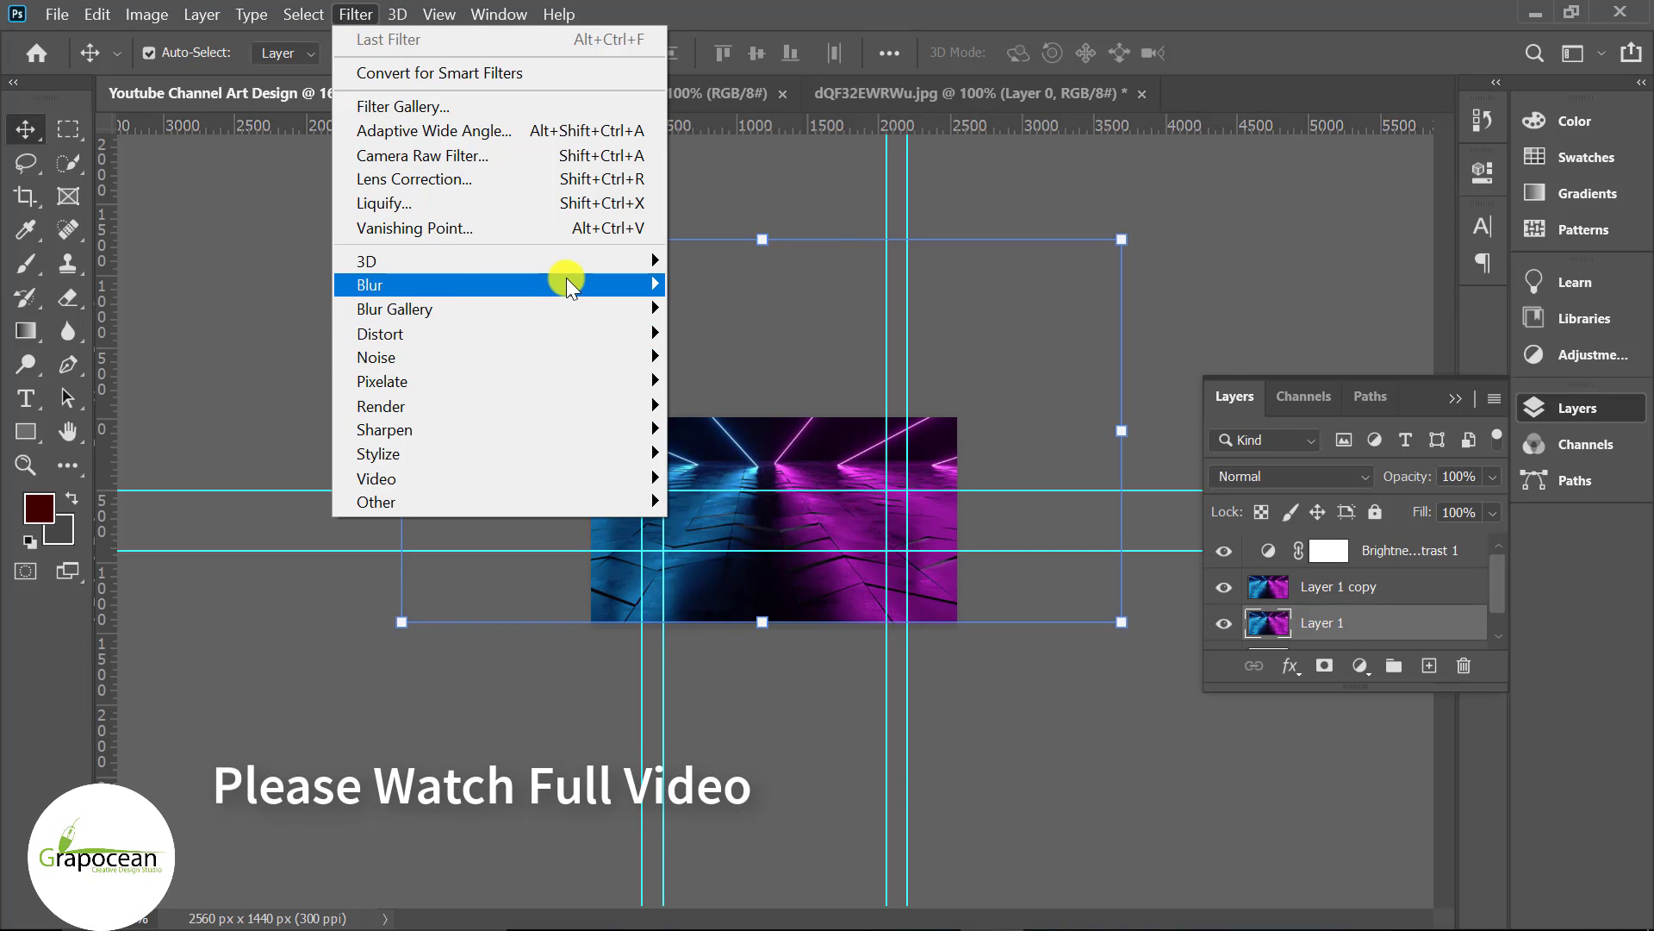
pyautogui.click(753, 381)
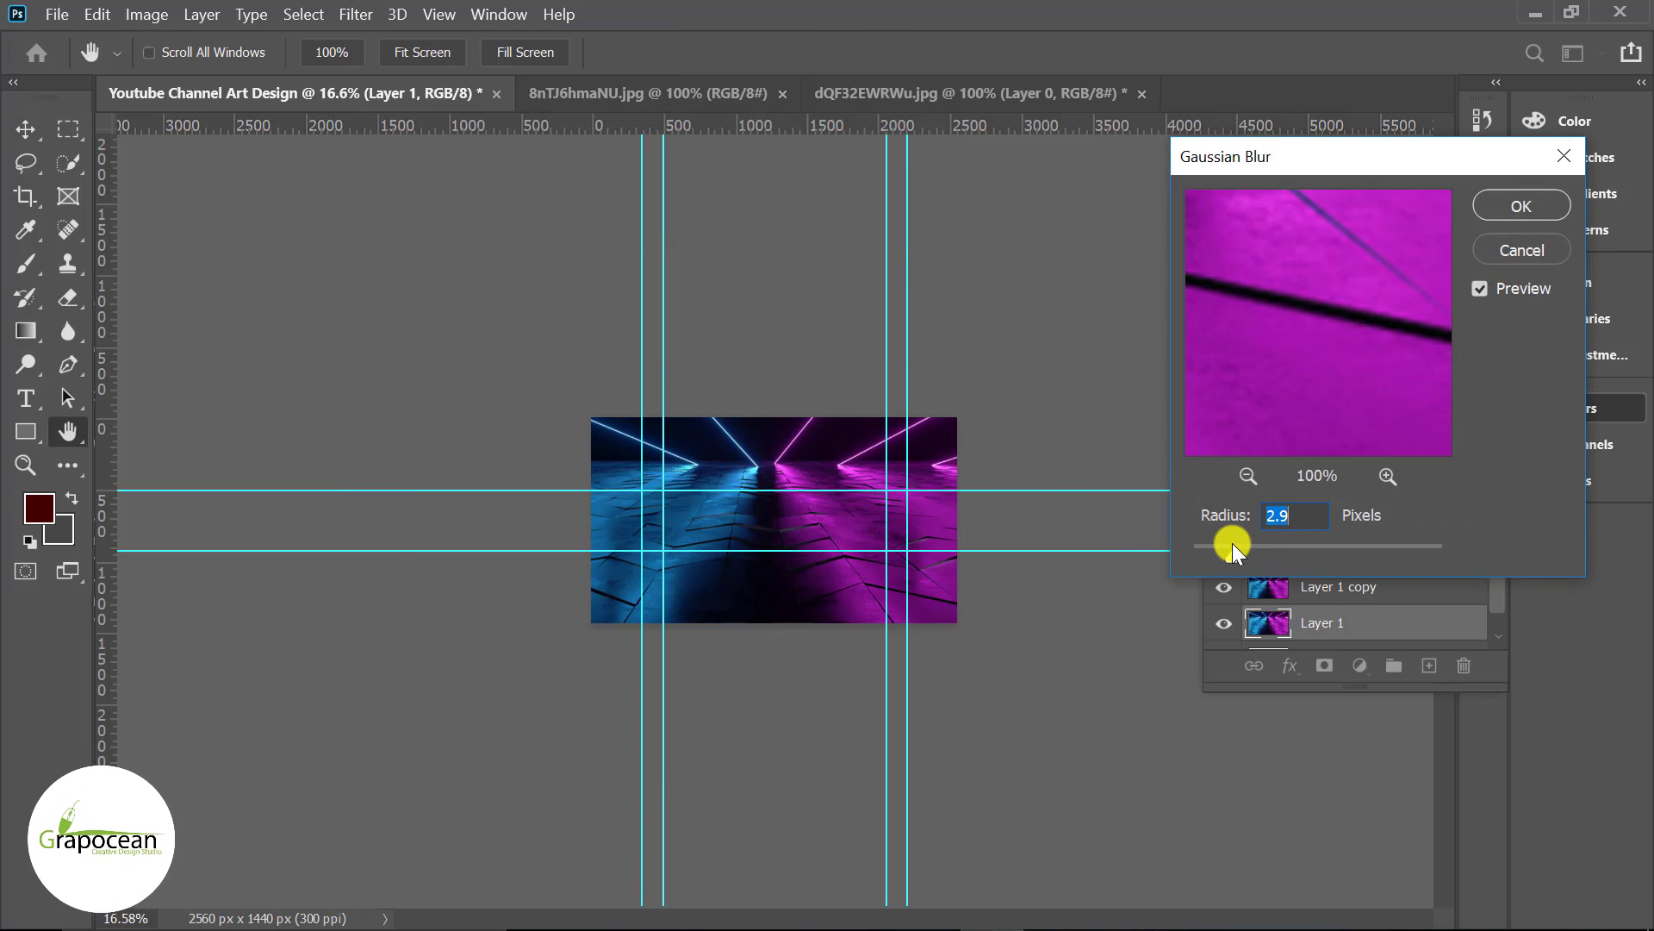
pyautogui.click(1508, 207)
pyautogui.press('v')
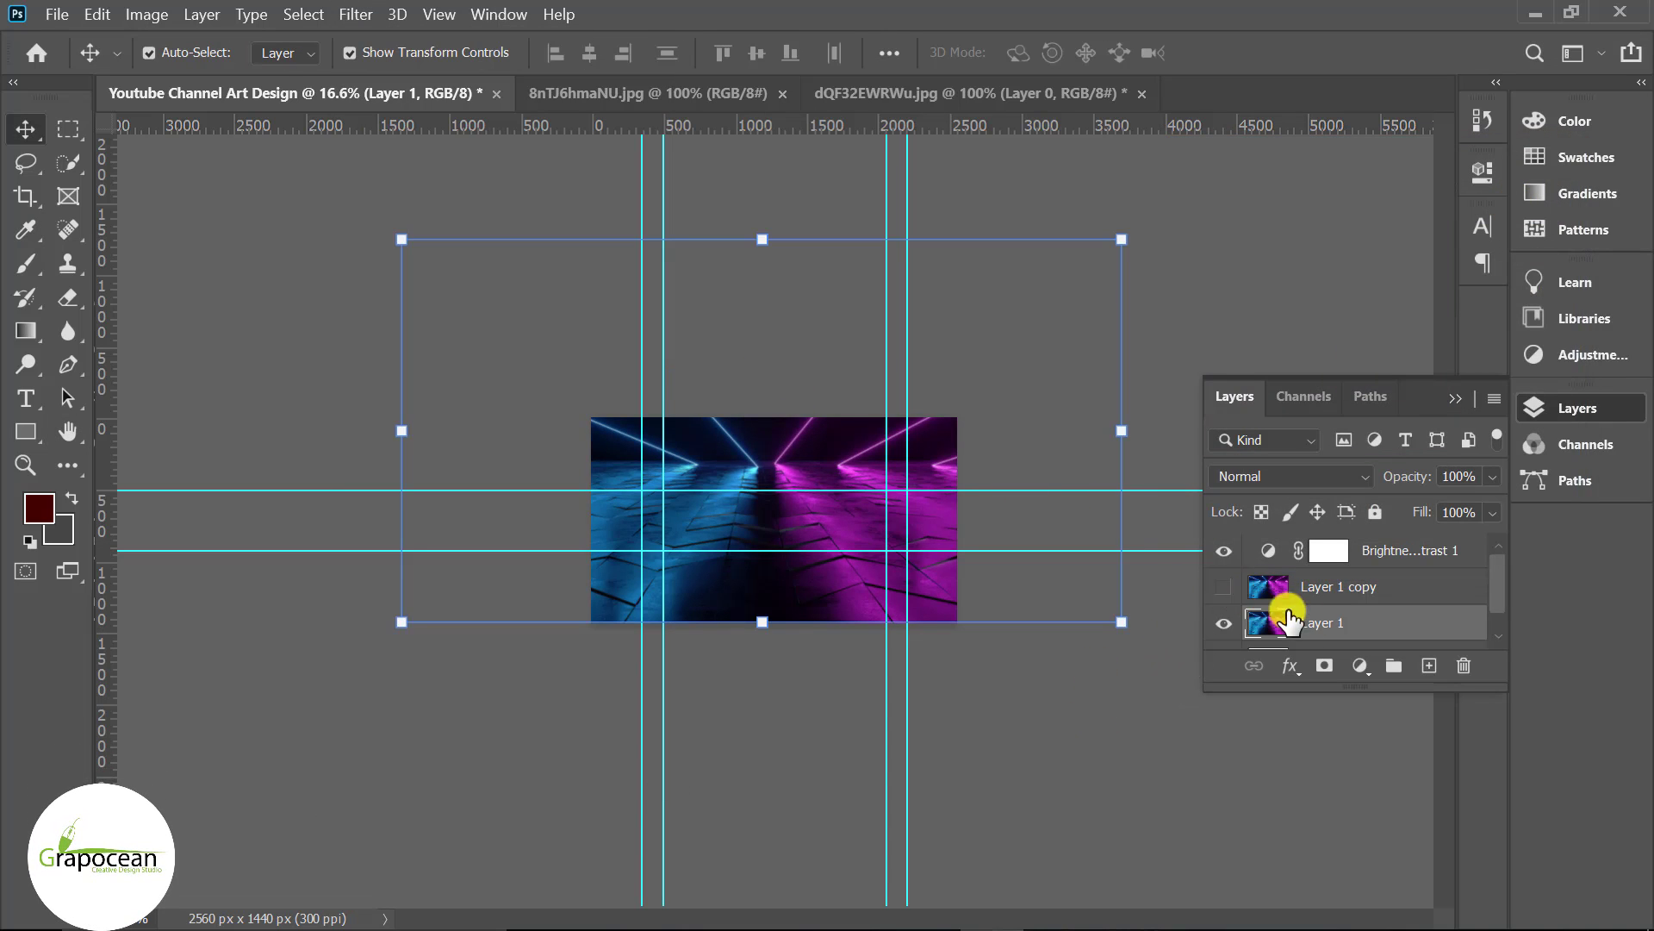
pyautogui.click(355, 14)
pyautogui.moveTo(498, 285)
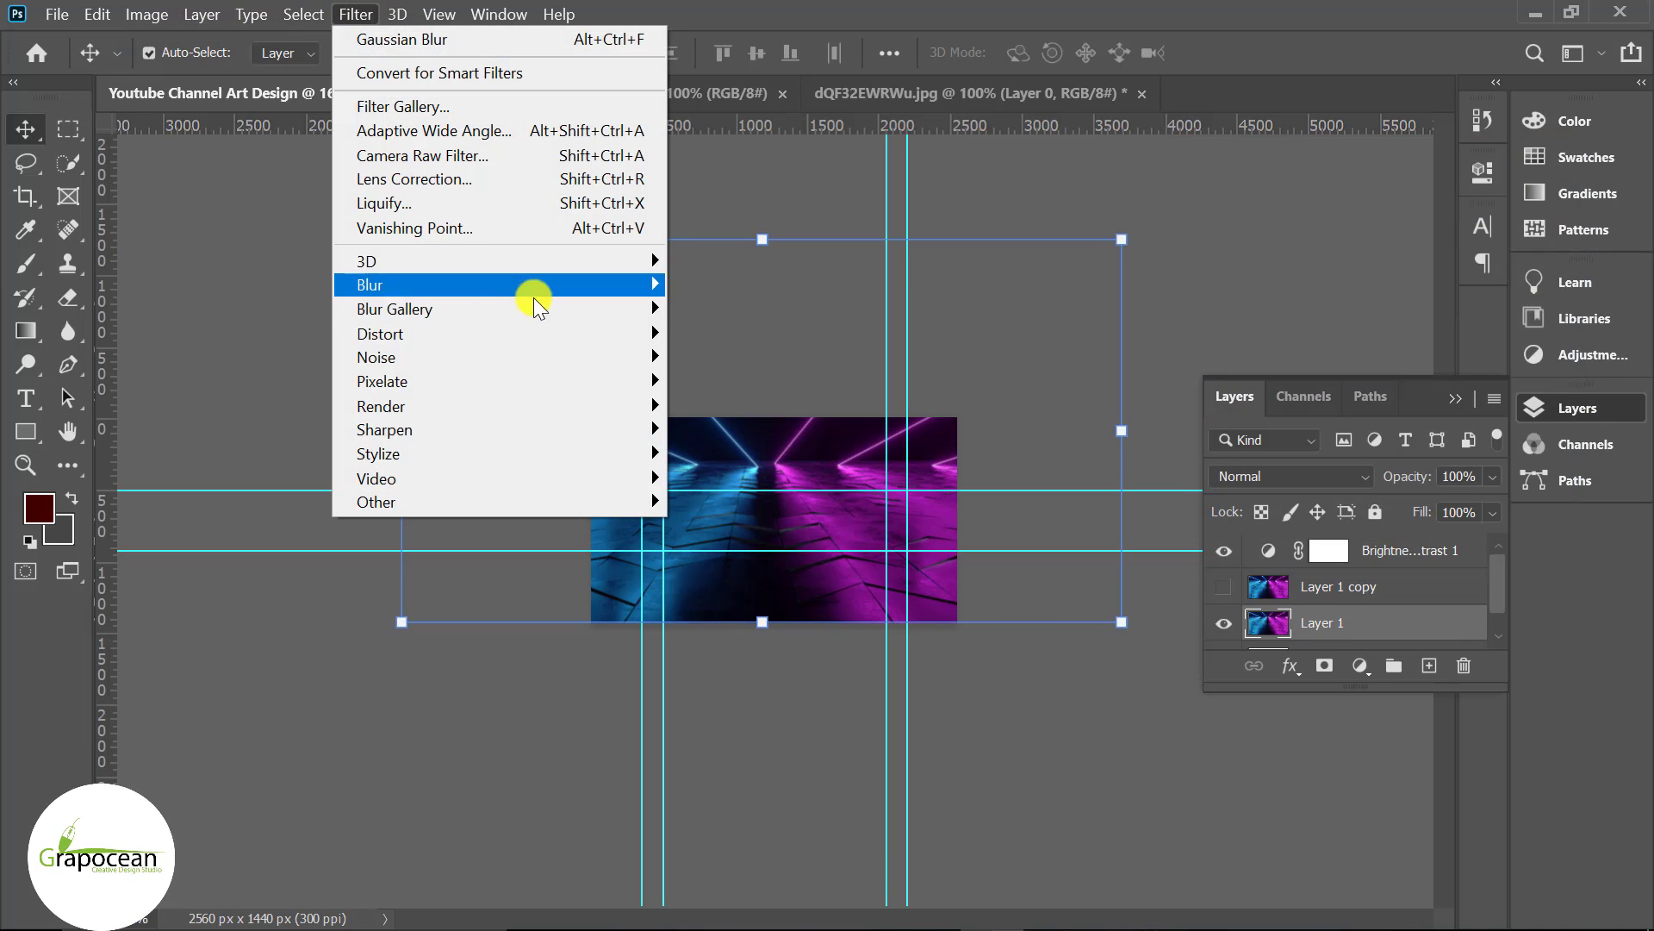
pyautogui.click(737, 381)
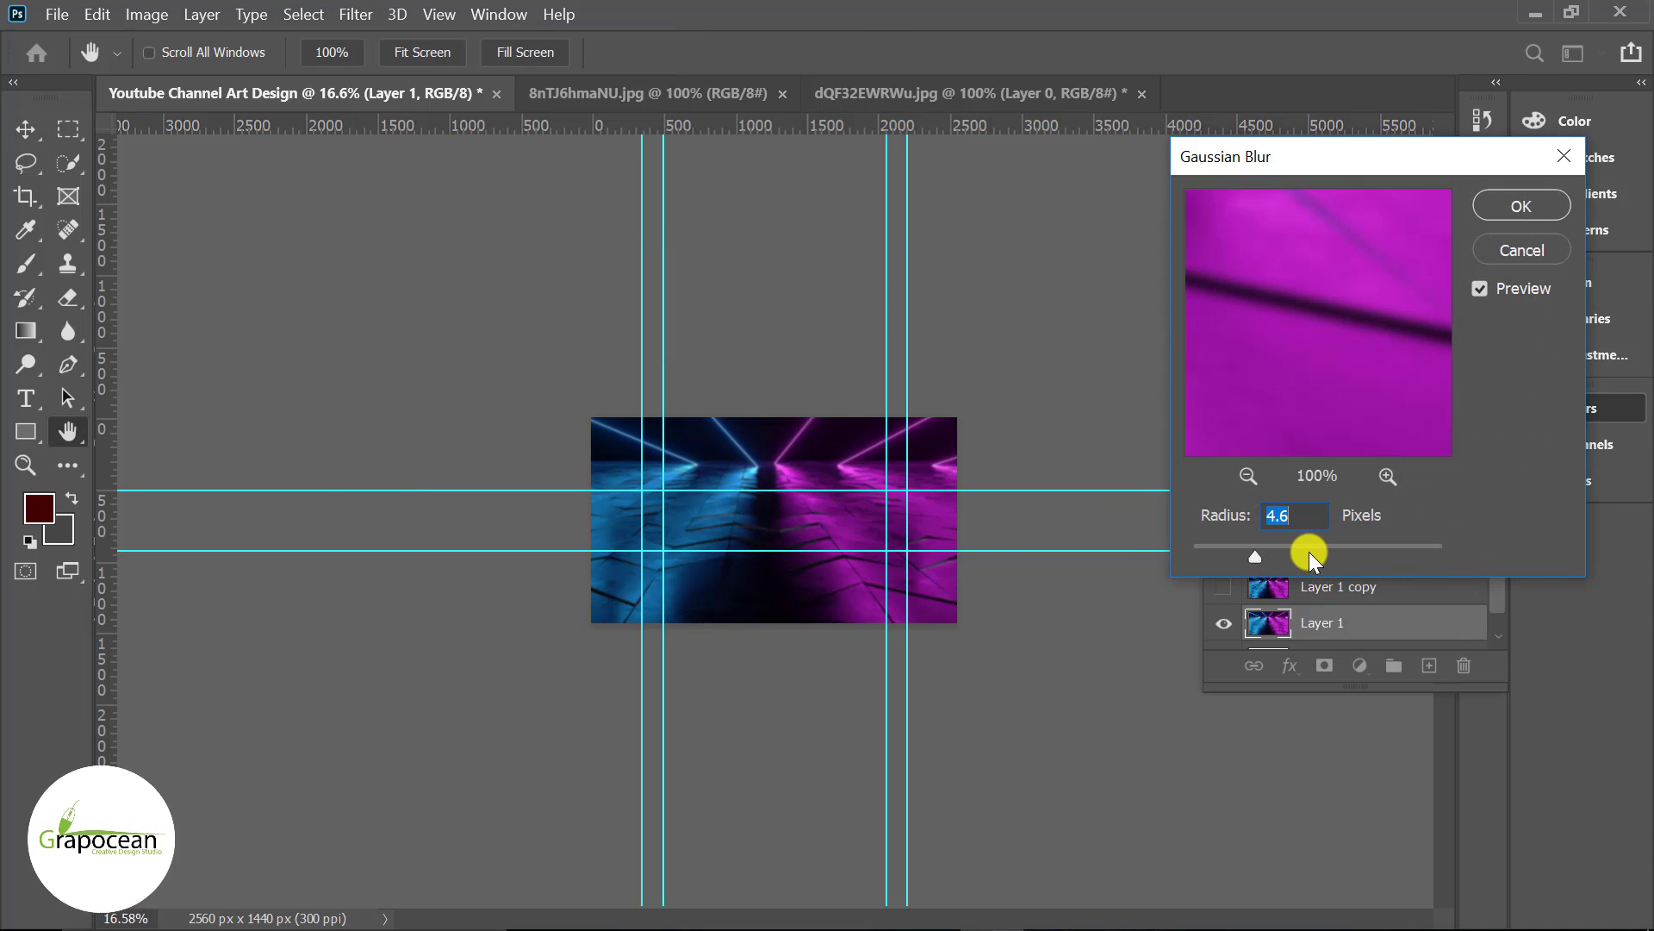
pyautogui.moveTo(1310, 548)
pyautogui.mouseDown()
pyautogui.moveTo(1326, 550)
pyautogui.moveTo(1259, 556)
pyautogui.moveTo(1276, 553)
pyautogui.mouseUp()
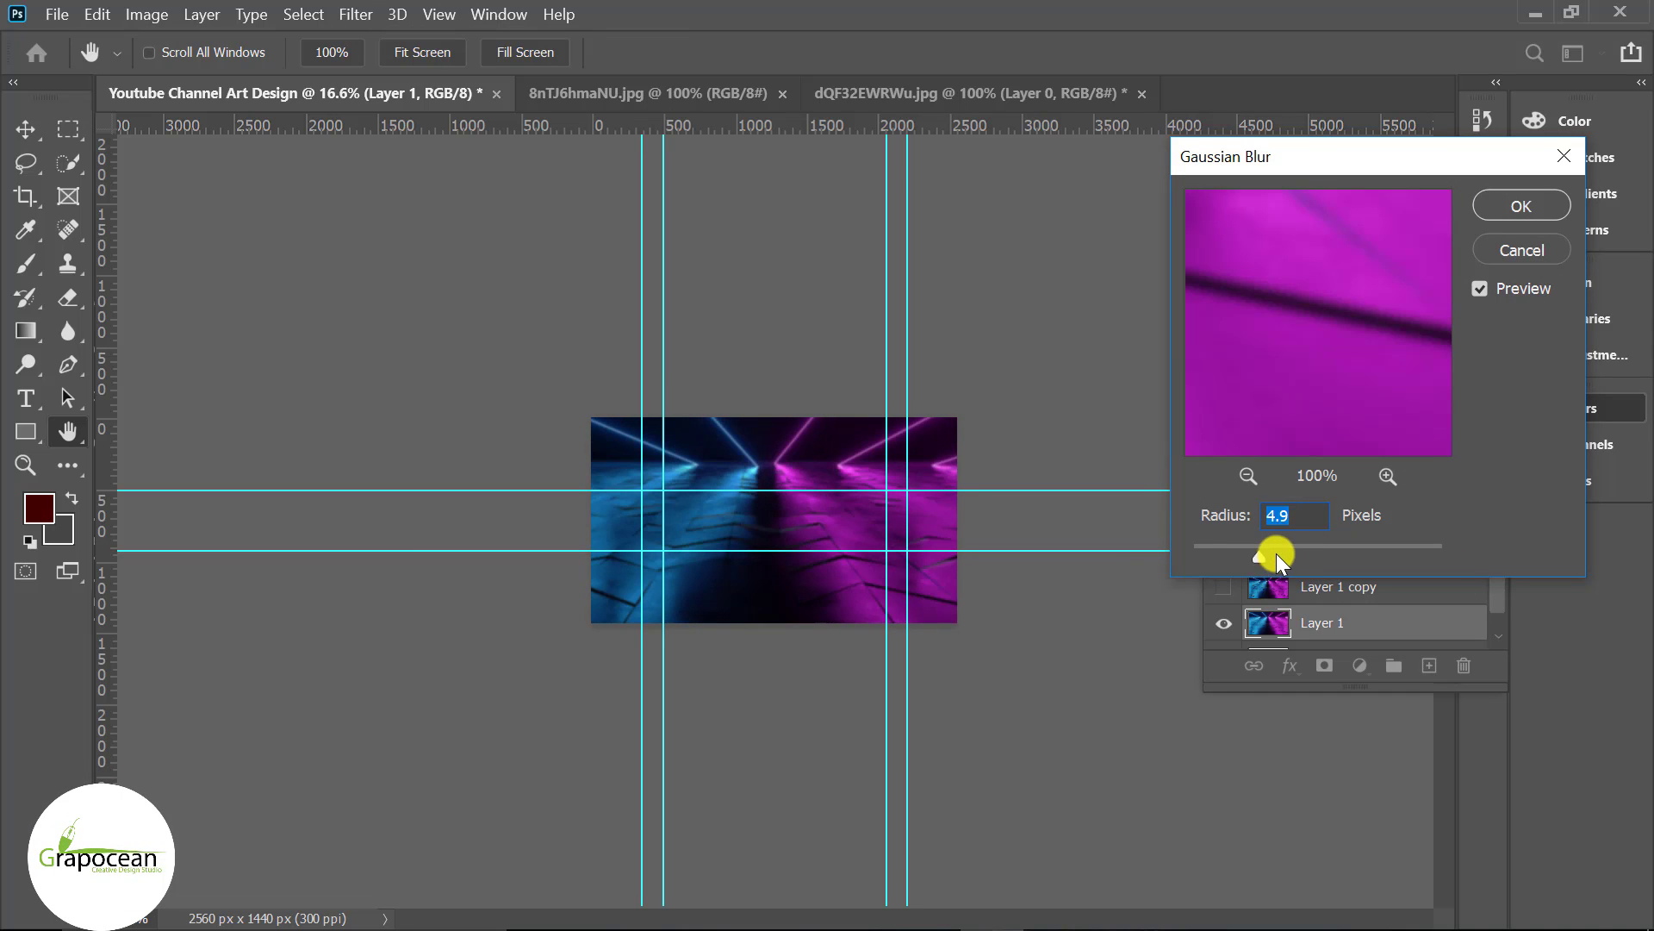
pyautogui.click(1522, 206)
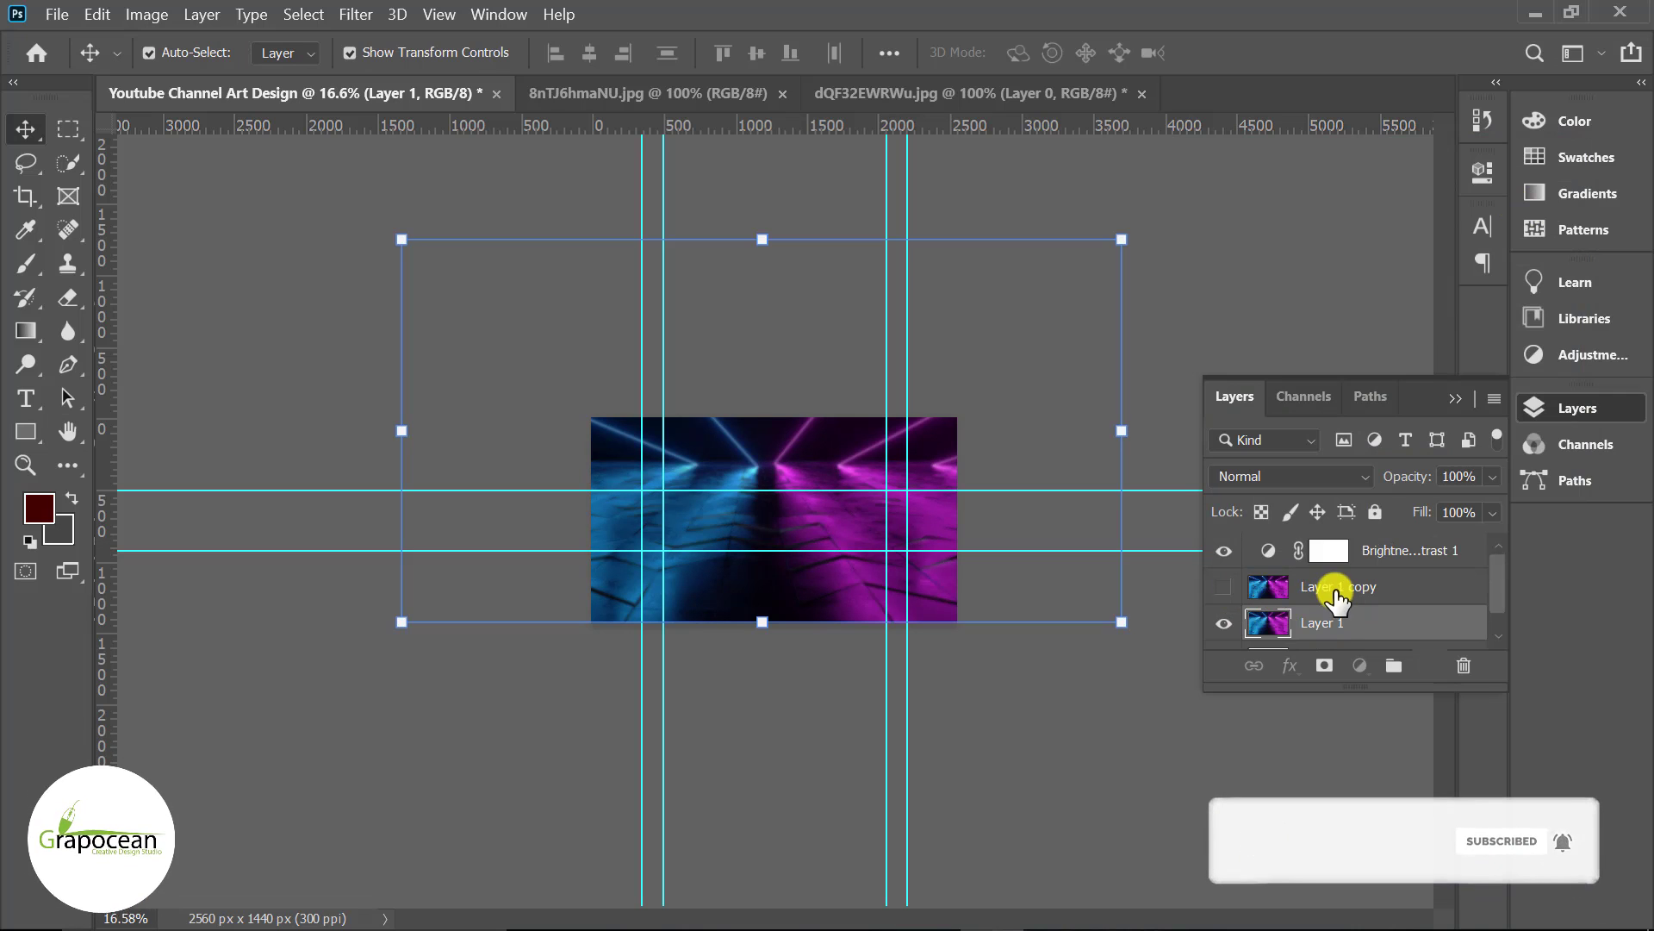
# Move Layer 1 above its copy and select the band between the horizontal guides.
pyautogui.moveTo(1327, 590); pyautogui.dragTo(1337, 642)
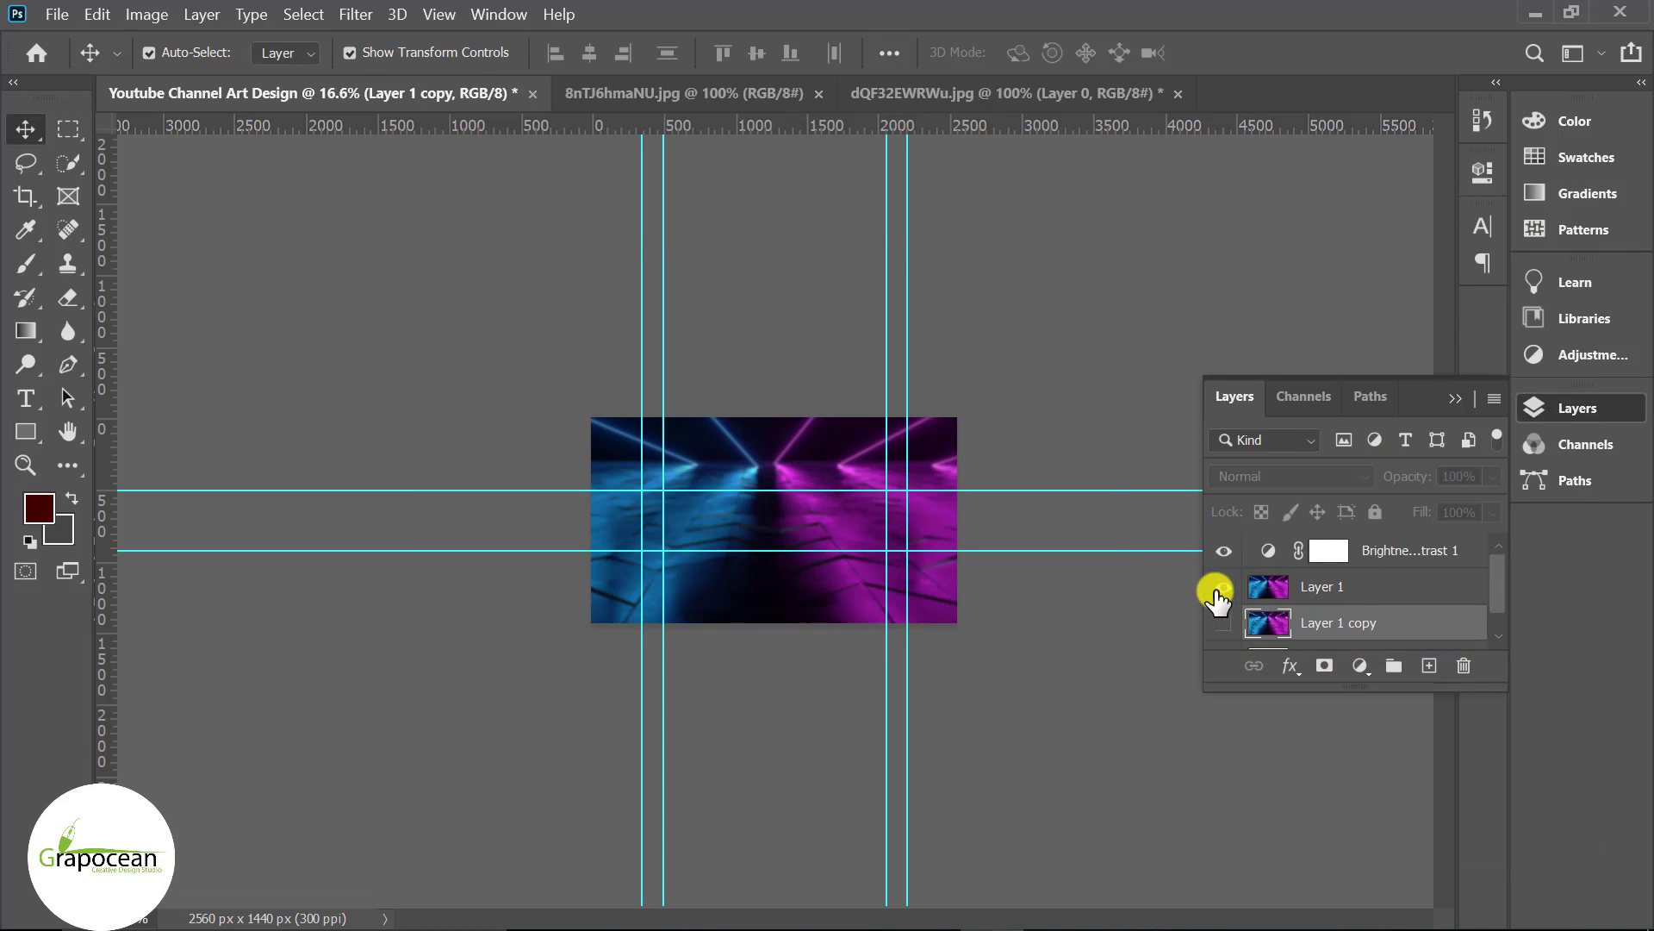
pyautogui.press('m')
pyautogui.scroll(5, 773, 520)
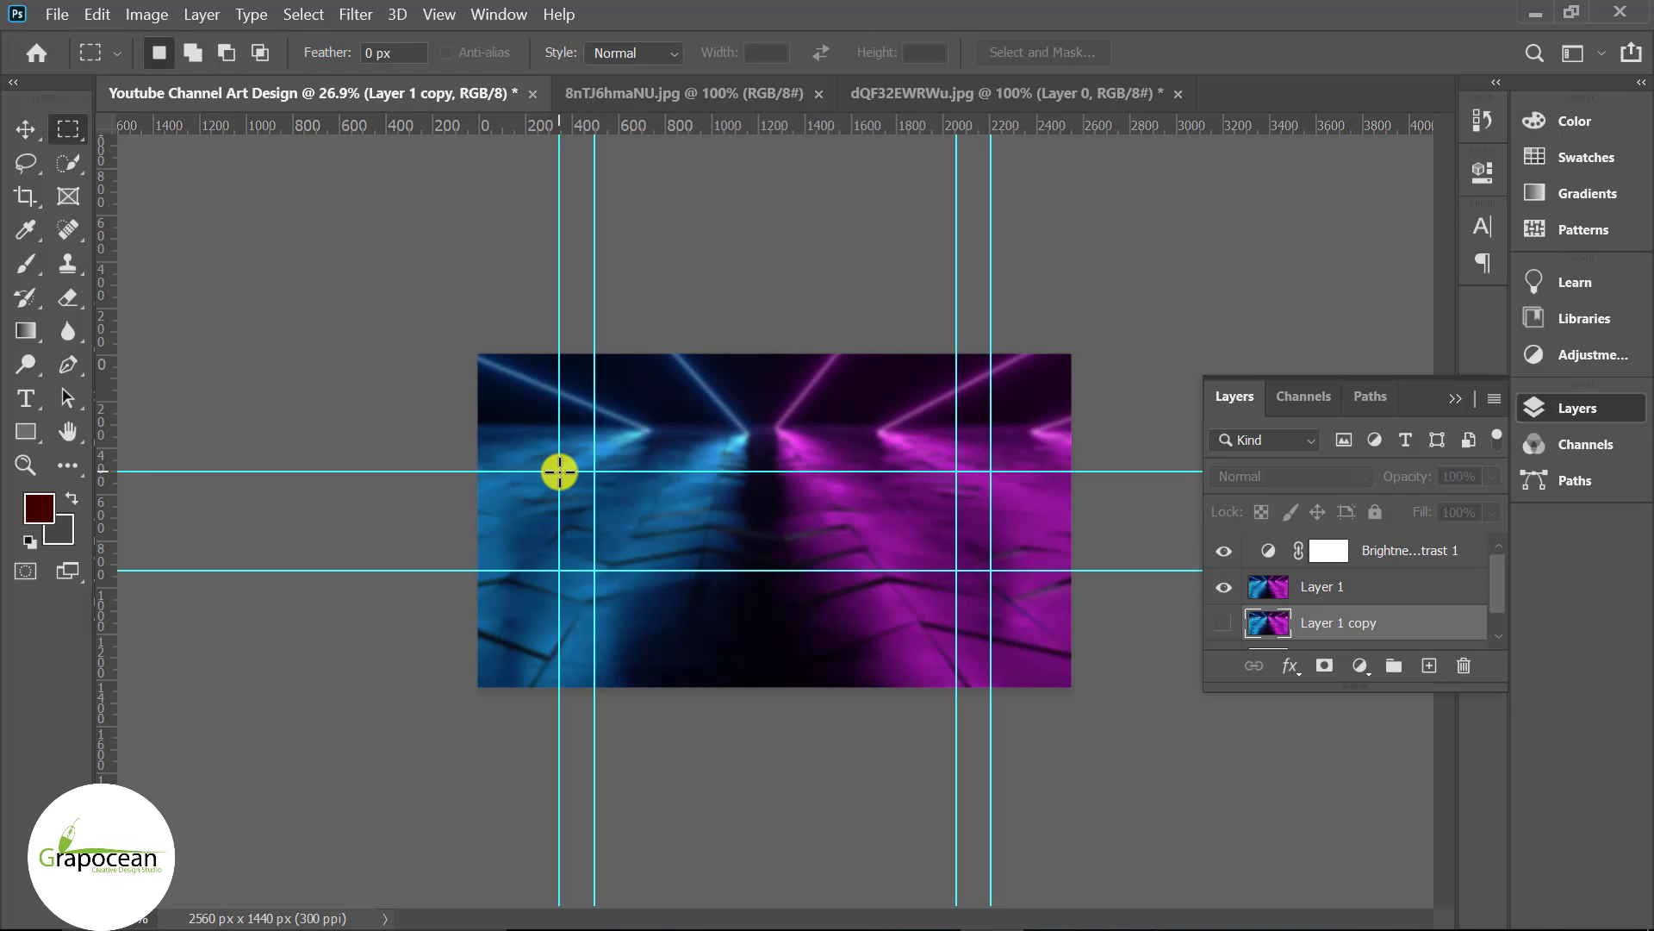
pyautogui.moveTo(616, 536)
pyautogui.mouseDown()
pyautogui.moveTo(724, 561)
pyautogui.moveTo(990, 572)
pyautogui.mouseUp()
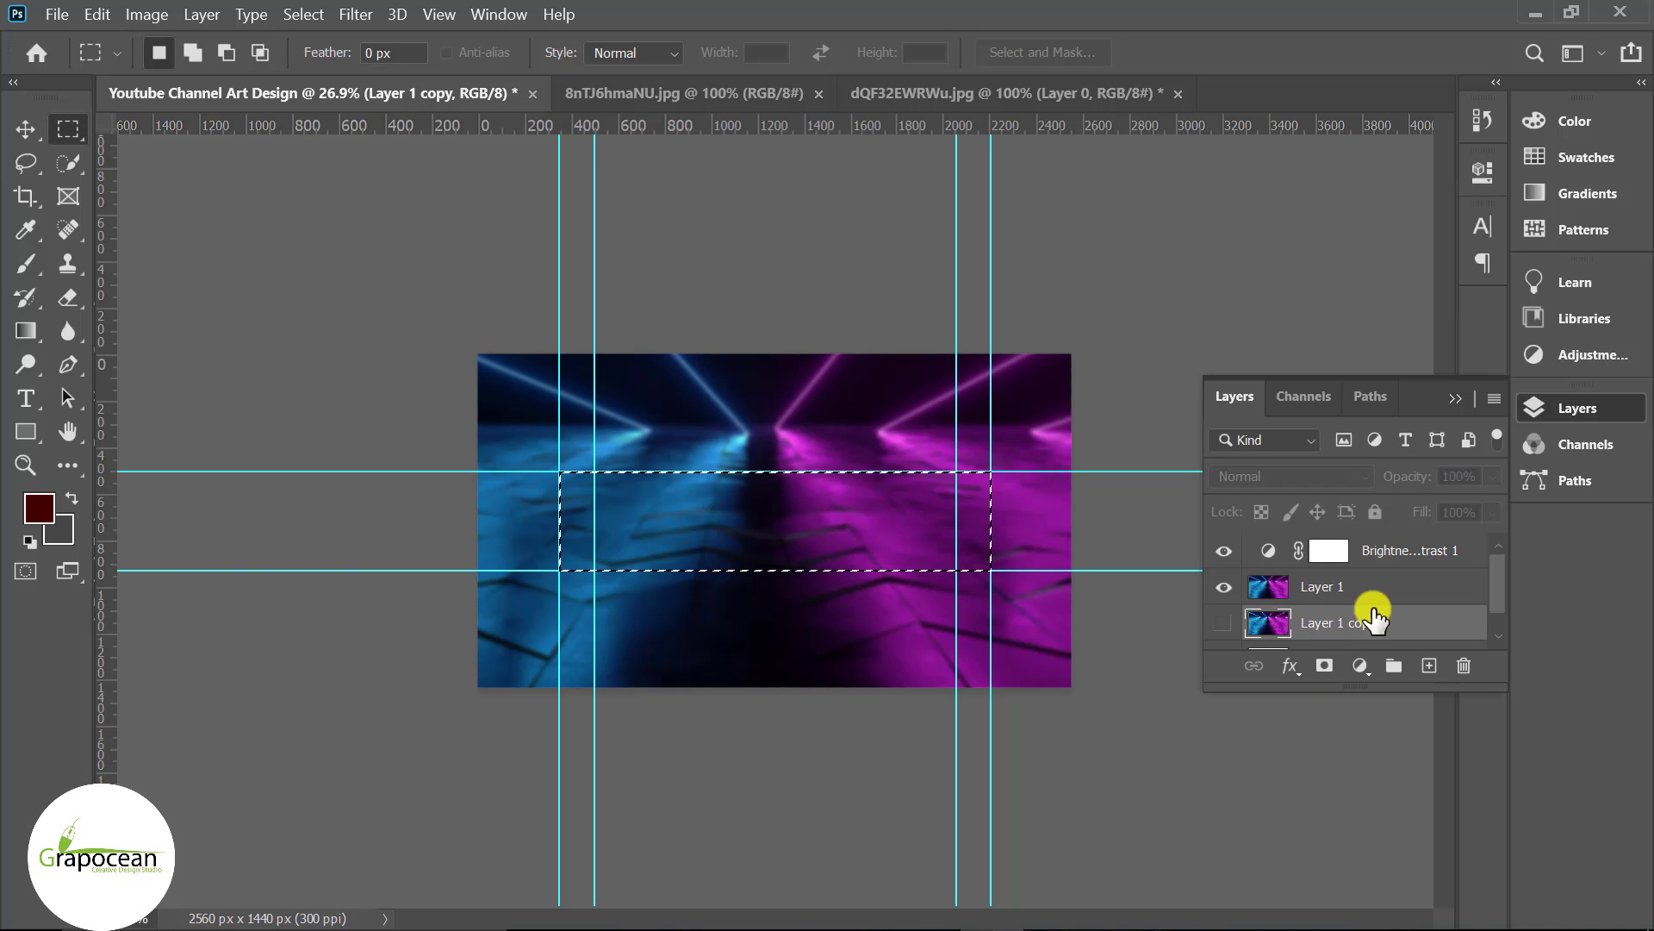
# Mask blurred Layer 1 to the selected band and make Layer 1 copy visible again.
pyautogui.click(1223, 623)
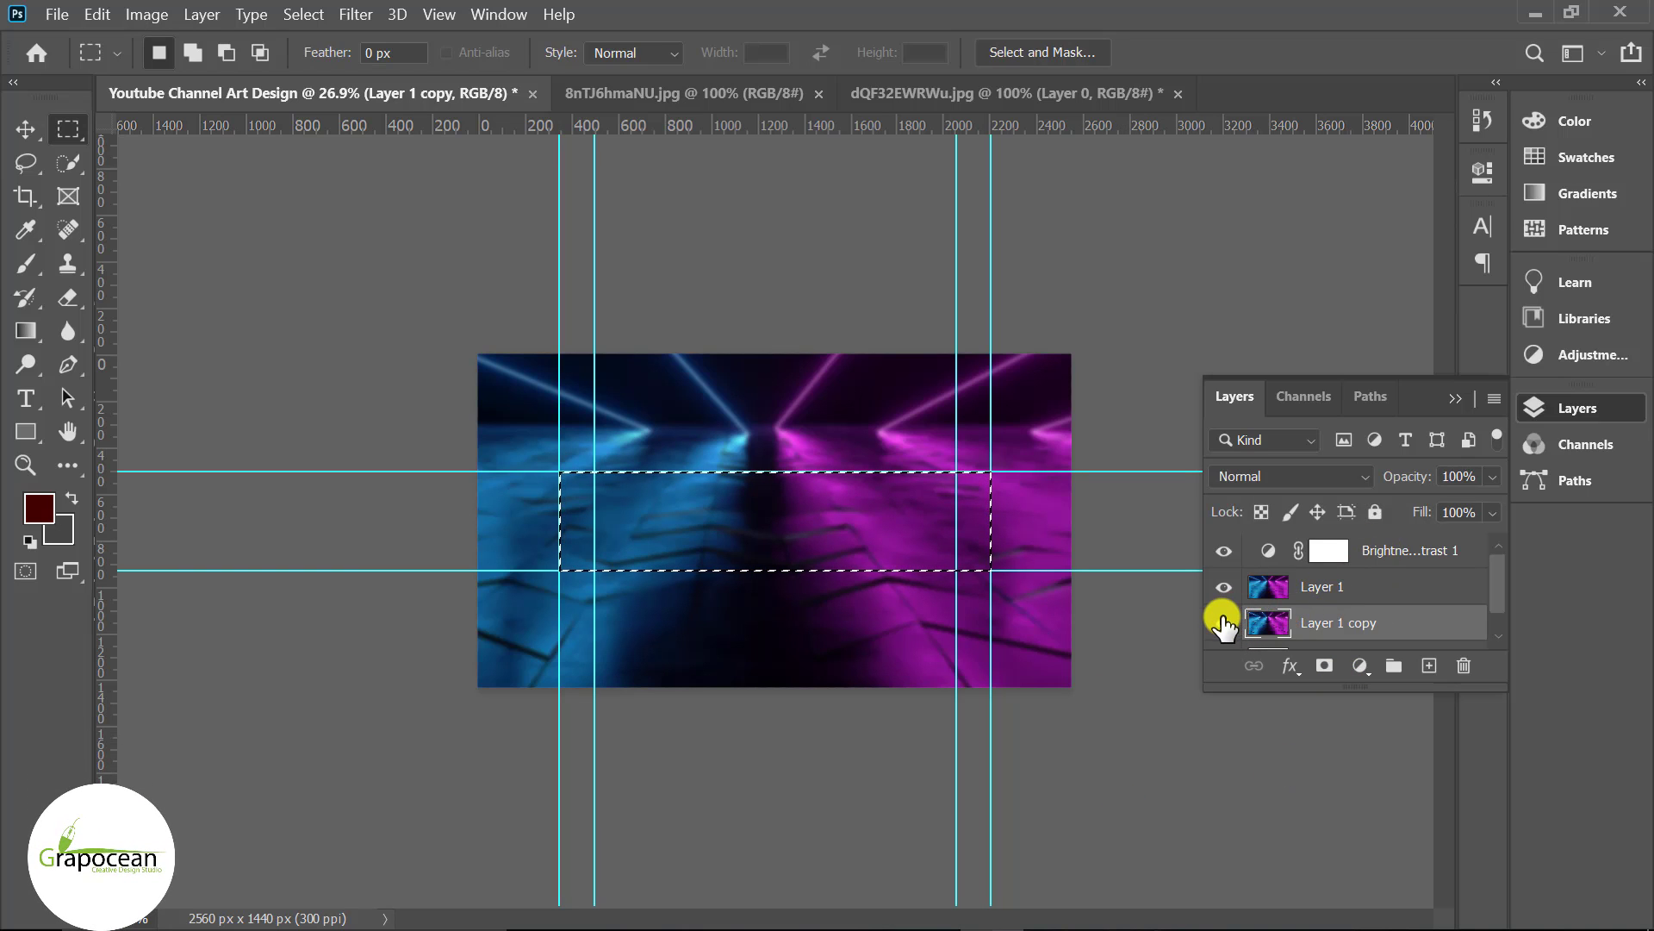
pyautogui.click(1342, 587)
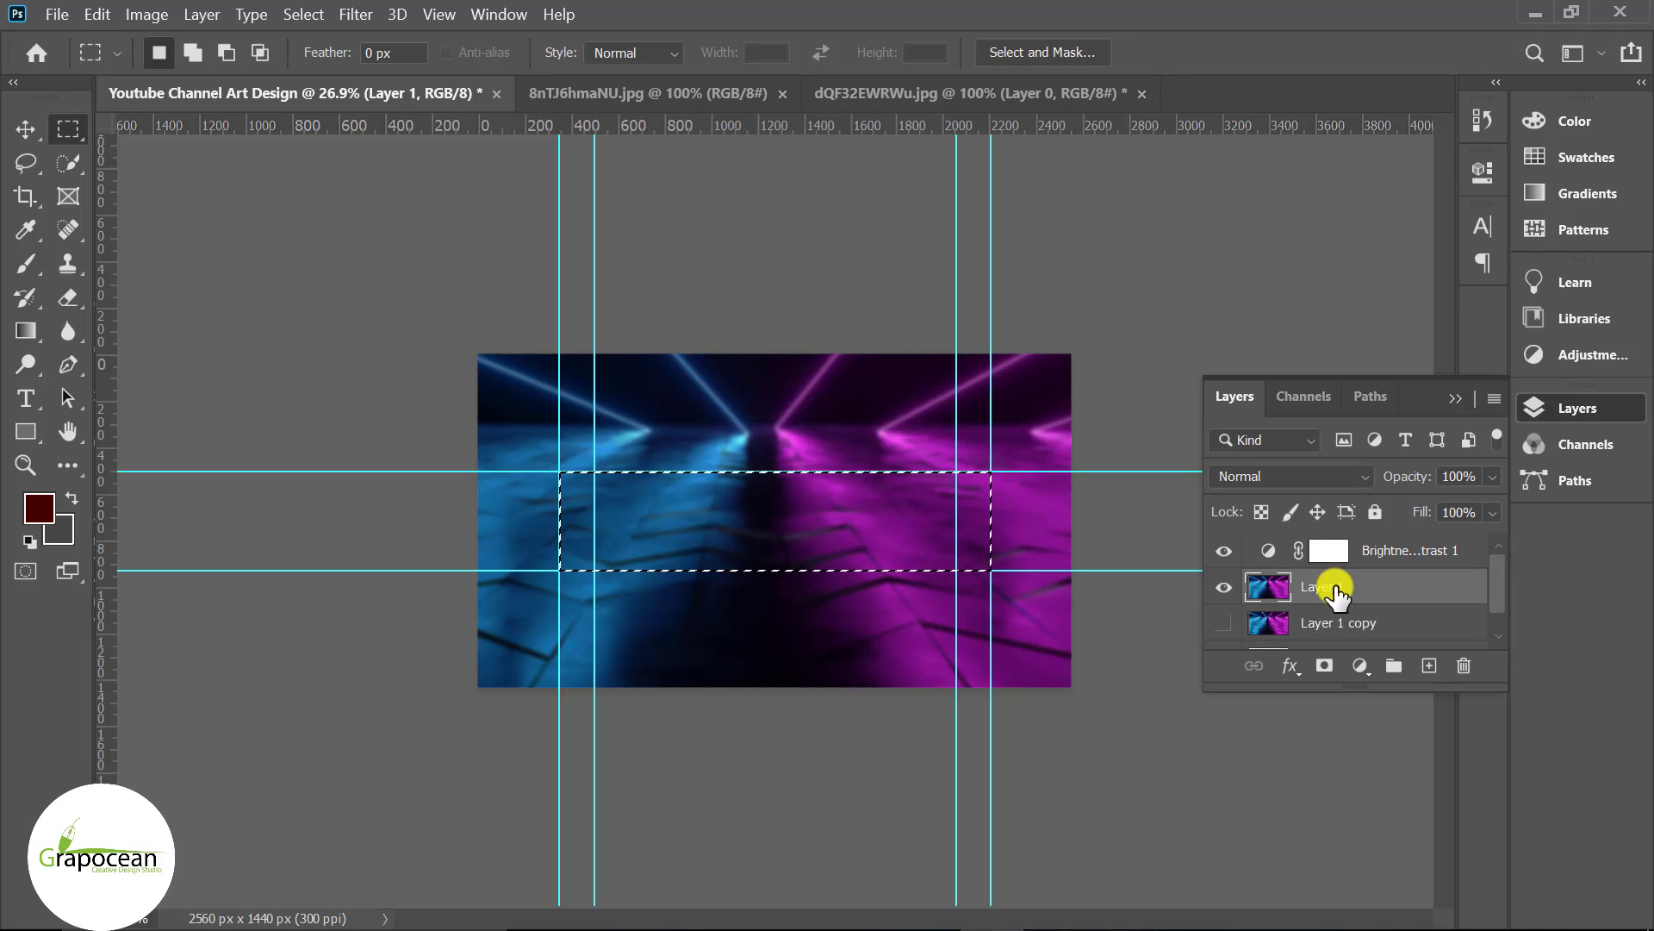
pyautogui.click(1325, 665)
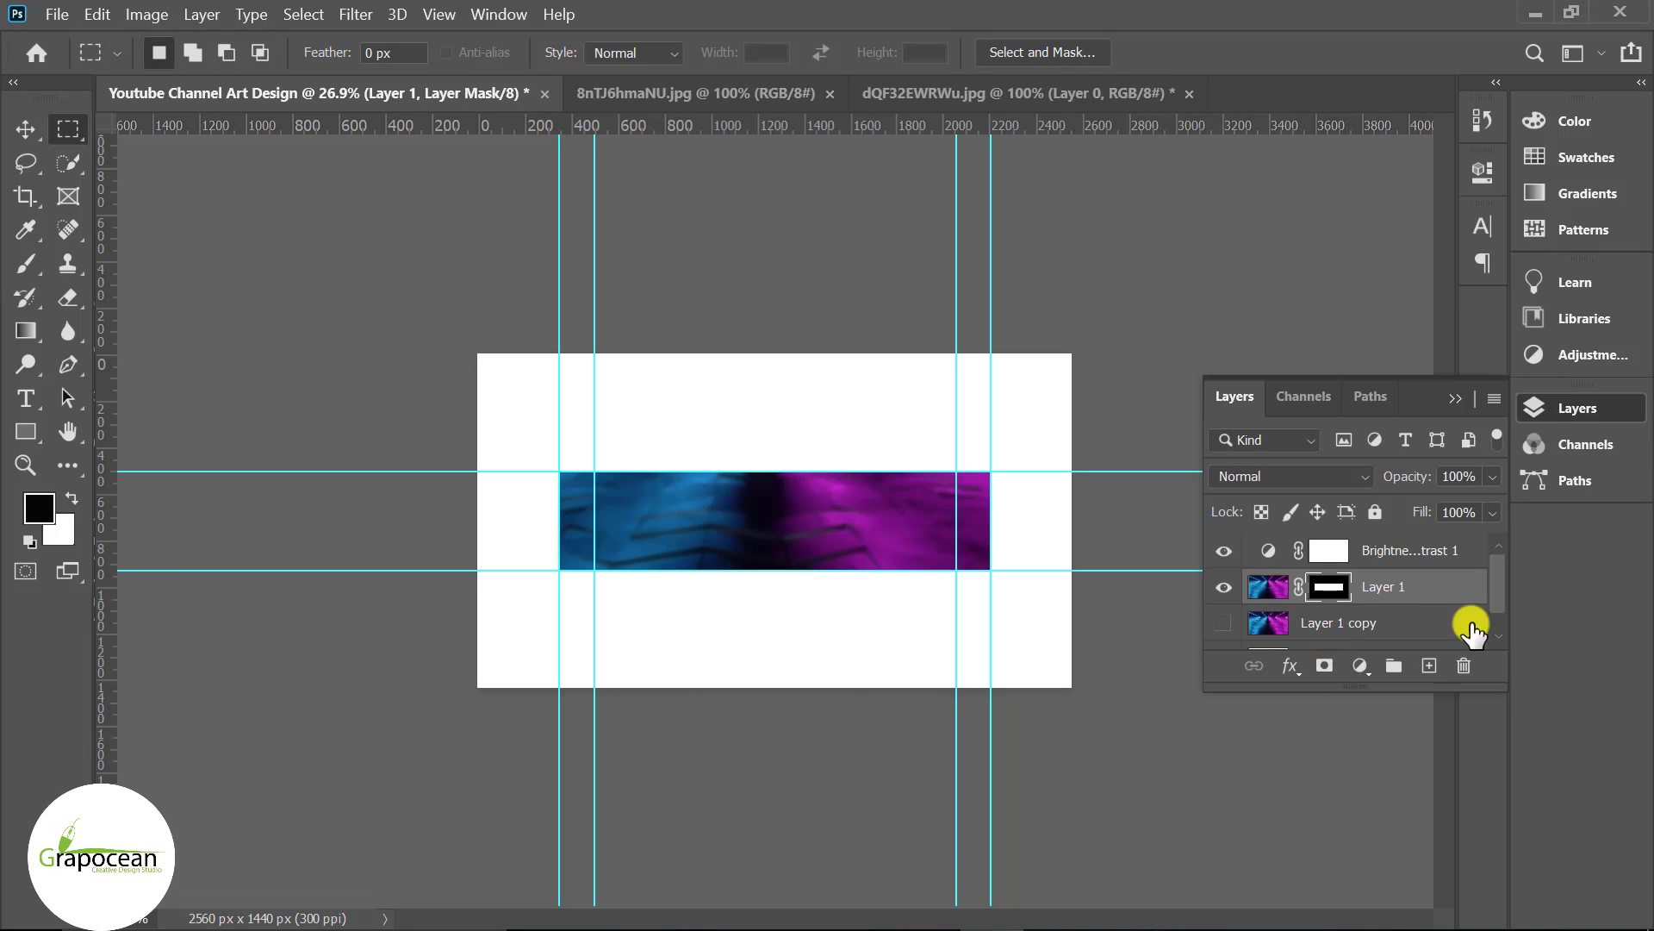
pyautogui.click(1224, 622)
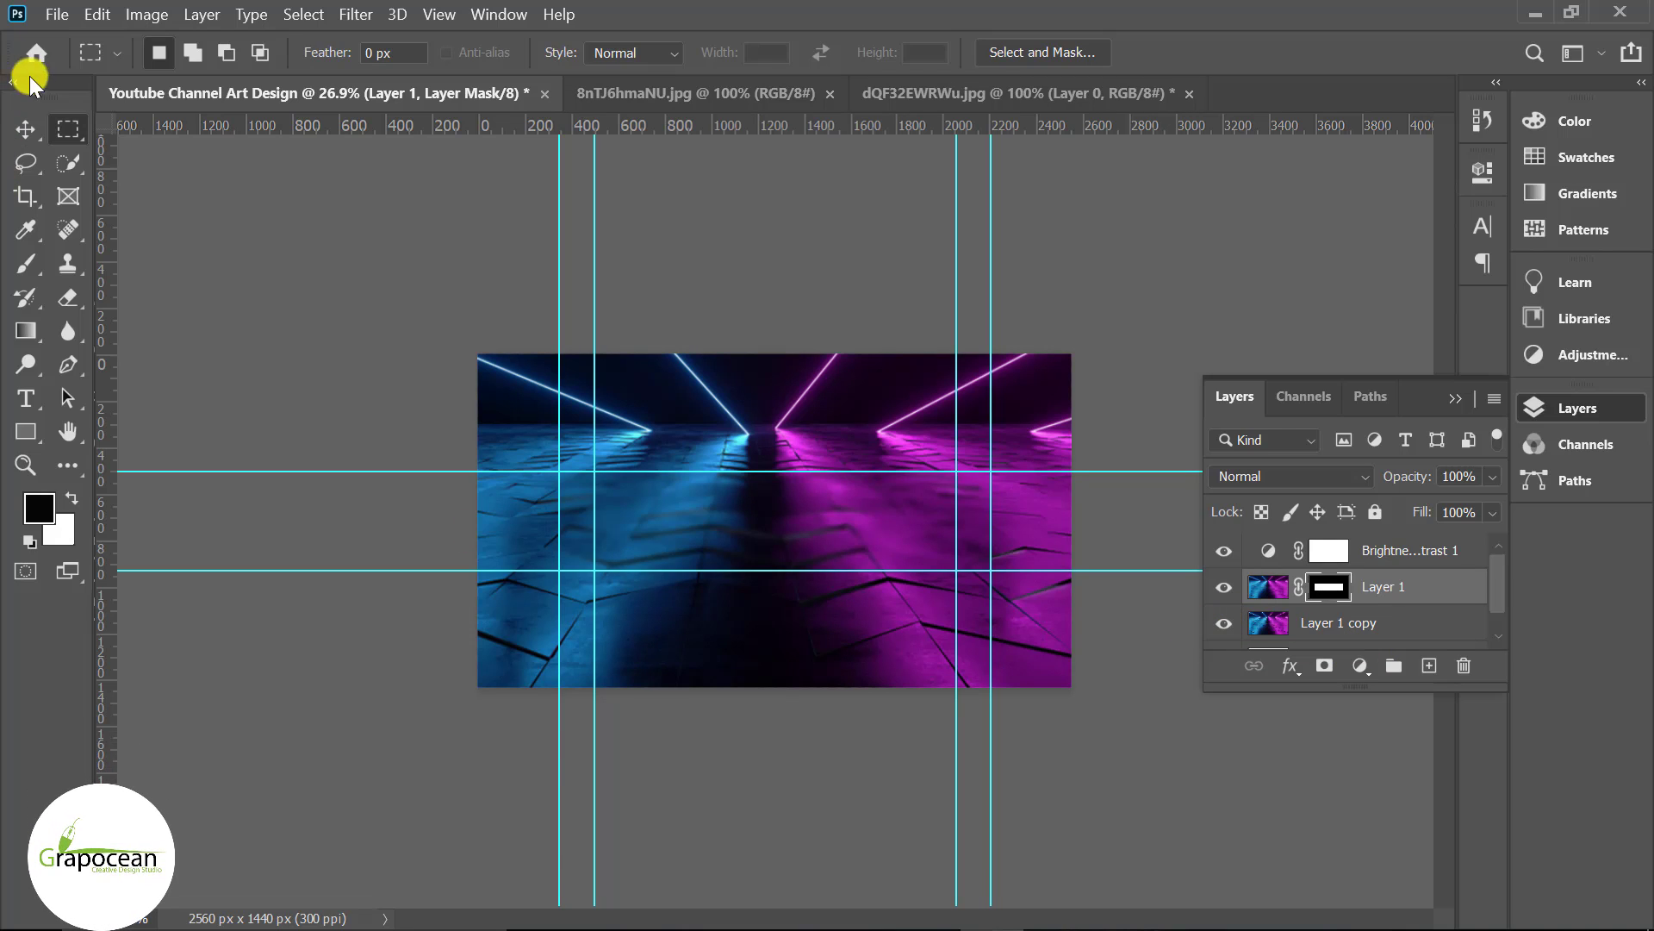
pyautogui.click(26, 129)
pyautogui.click(398, 804)
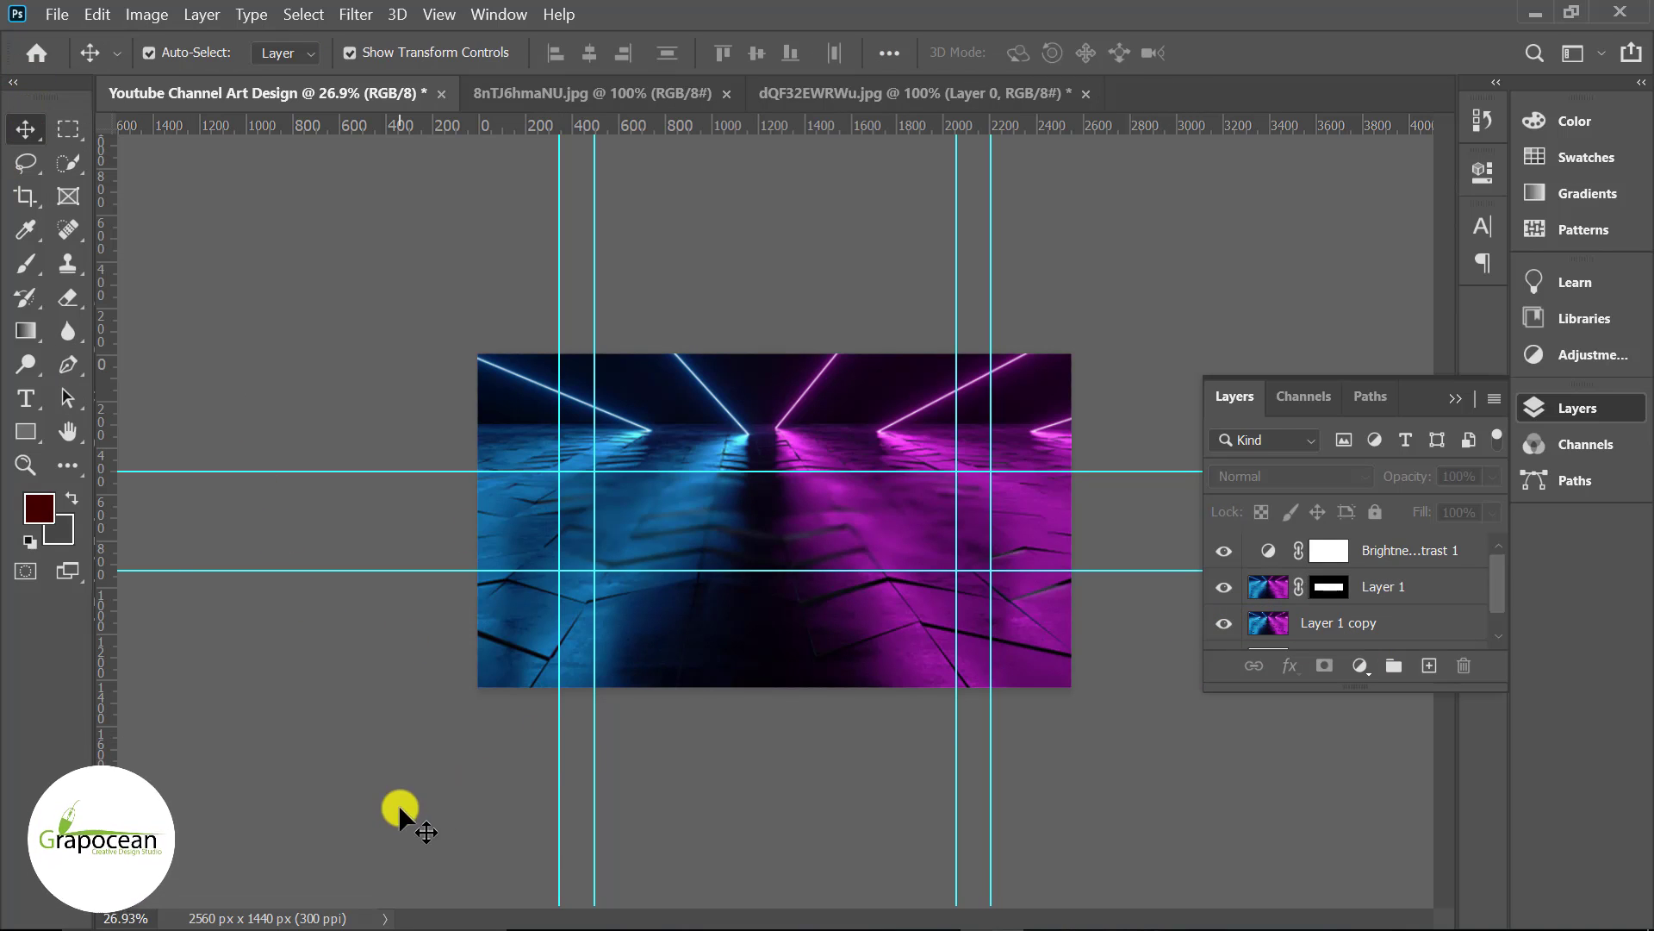
pyautogui.scroll(3, 733, 668)
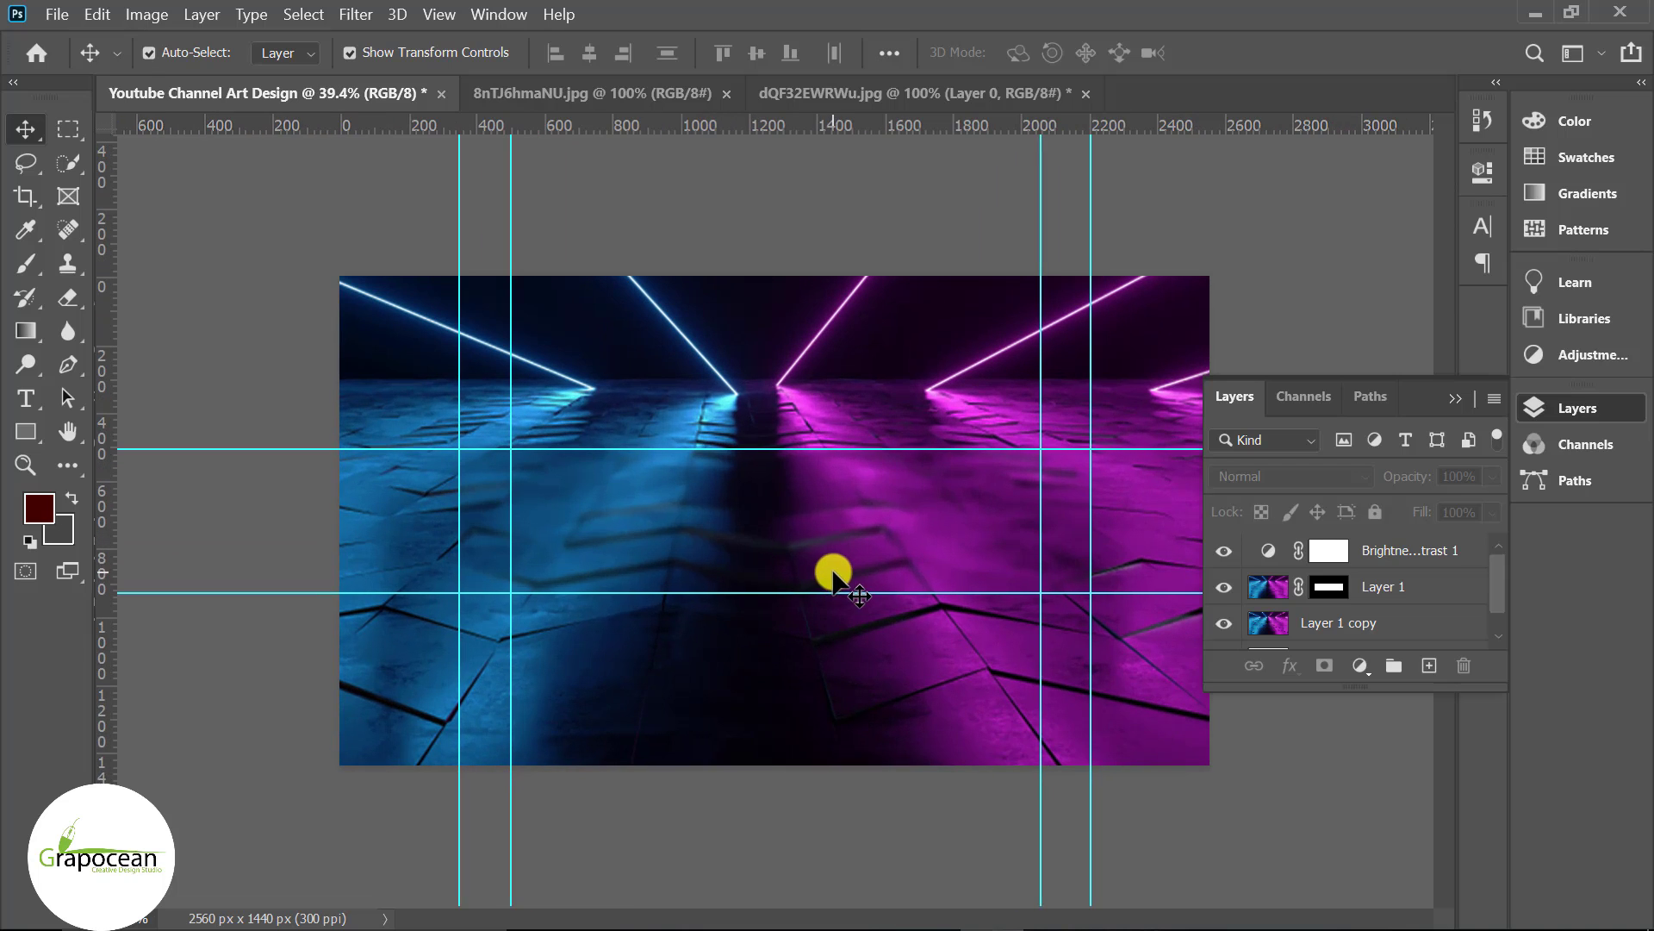
pyautogui.scroll(-3, 591, 572)
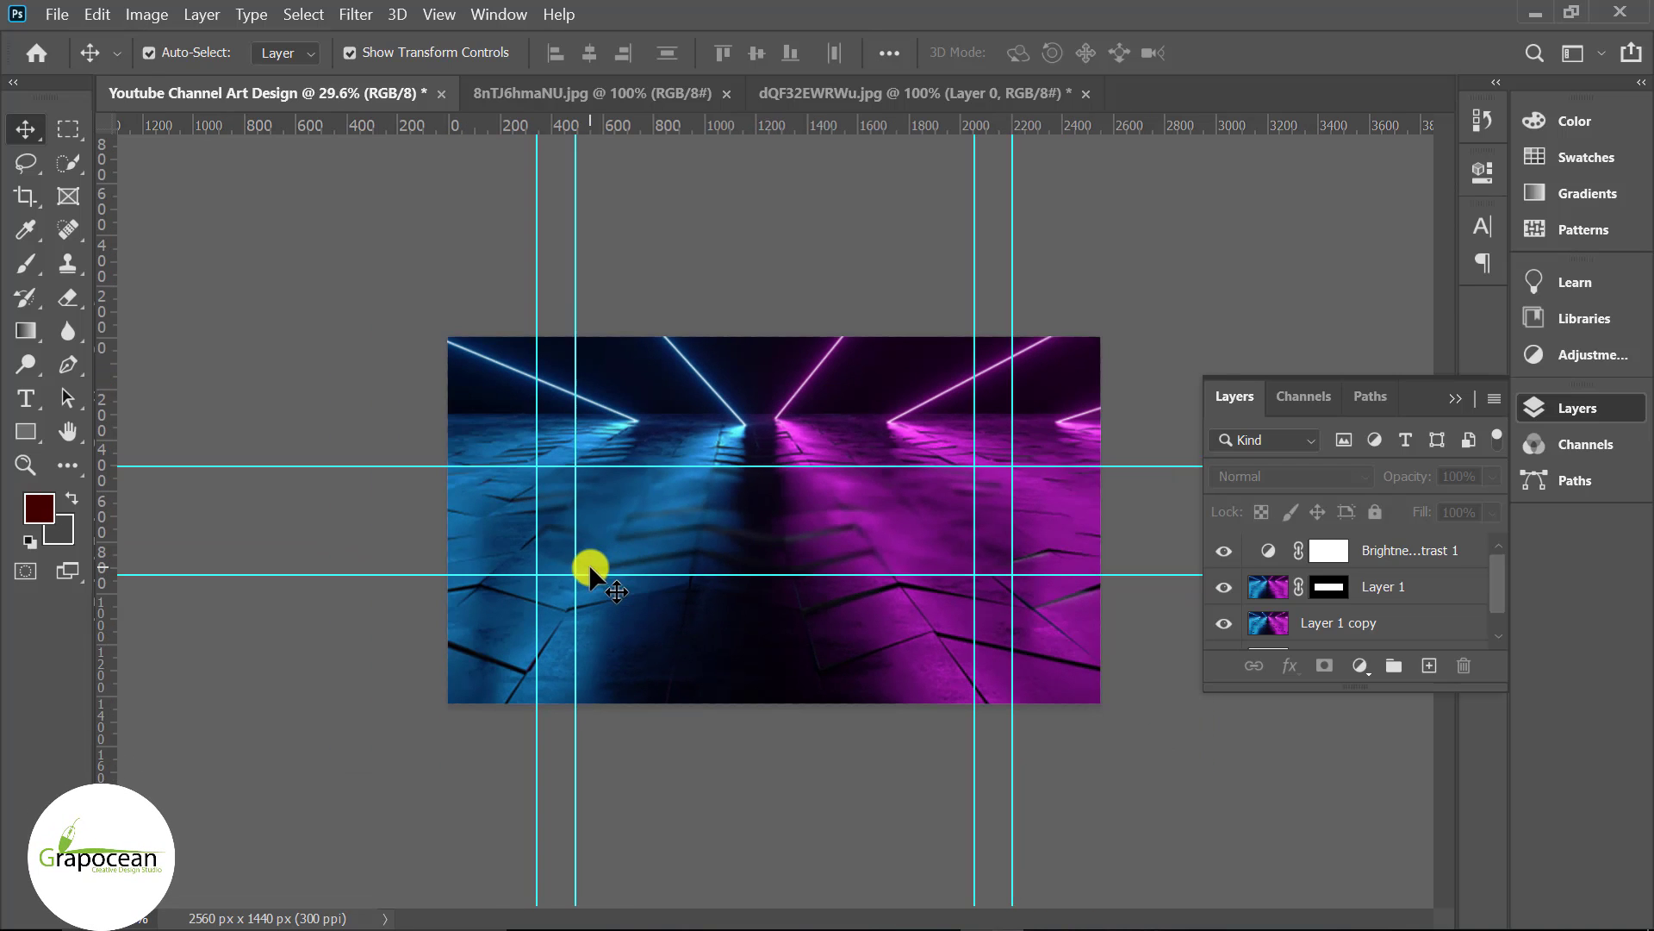
# Start a triangle shape on a new top layer at the canvas's left edge, between the guides.
pyautogui.click(69, 364)
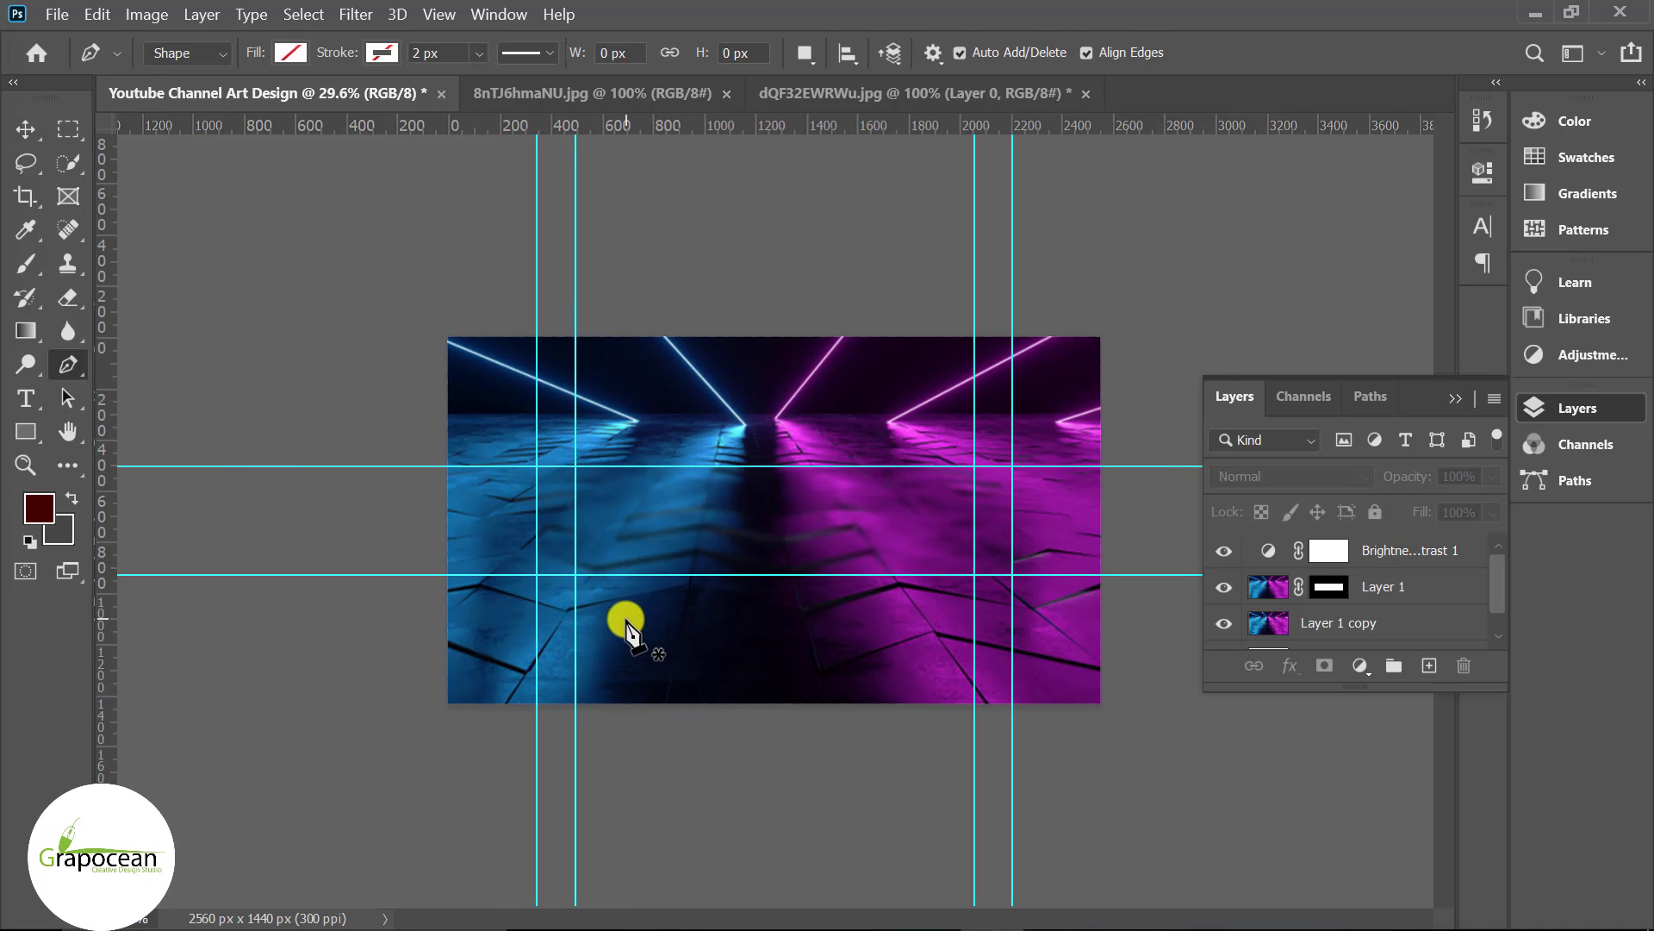
pyautogui.click(1385, 556)
pyautogui.click(1429, 665)
pyautogui.scroll(2, 385, 500)
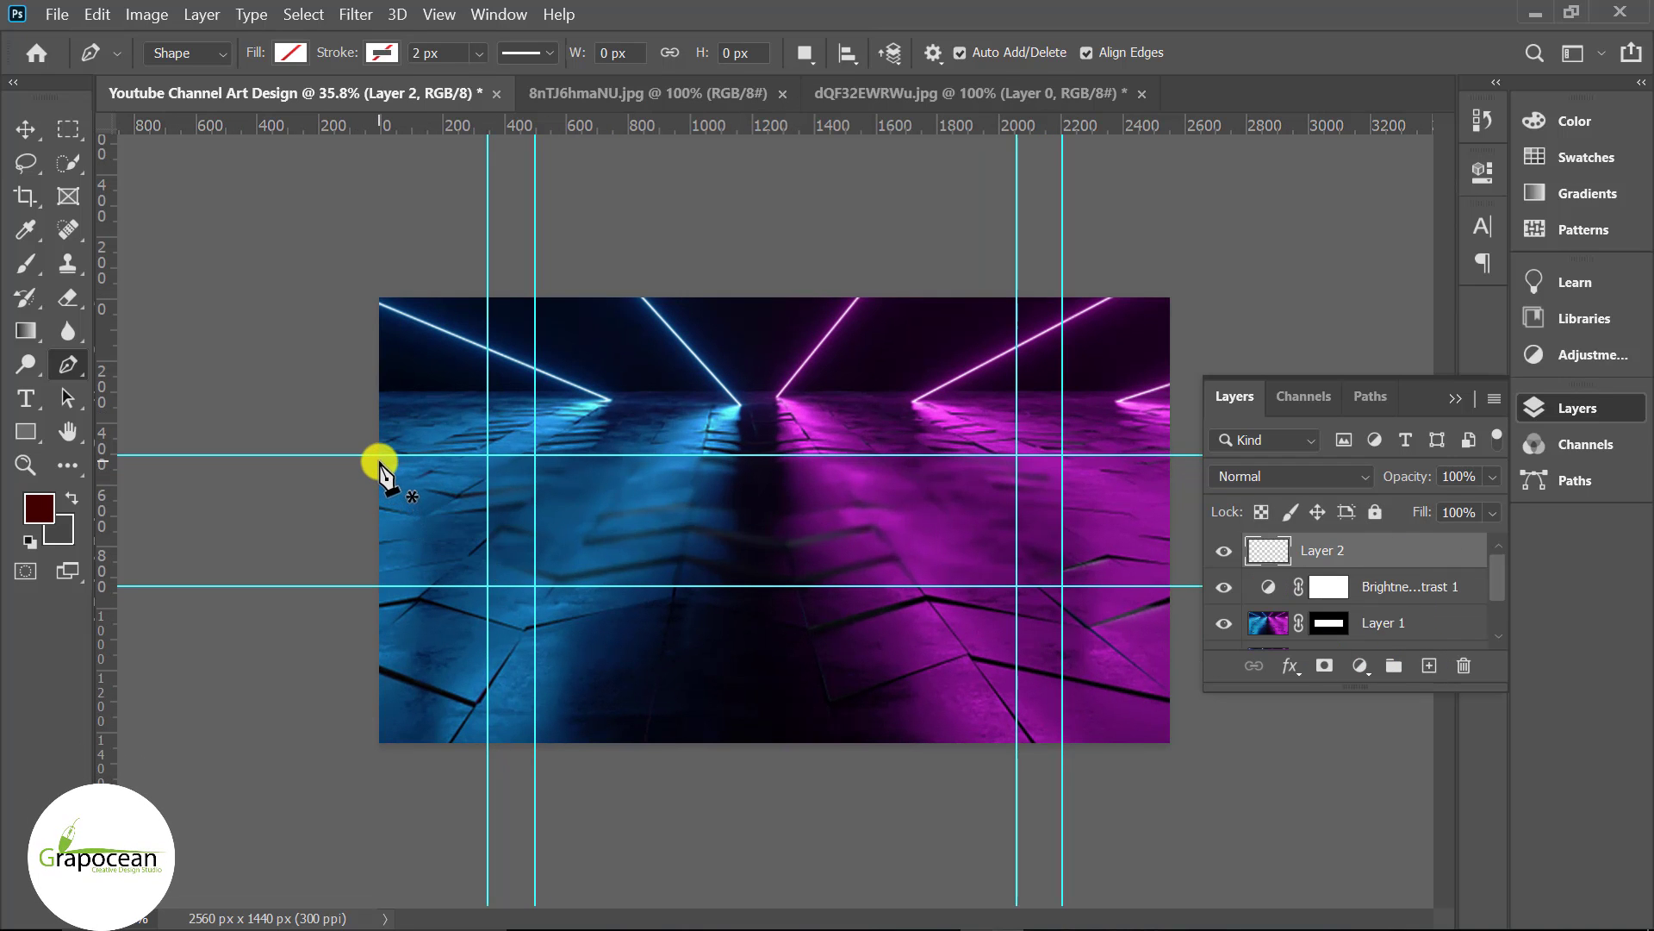
pyautogui.click(379, 456)
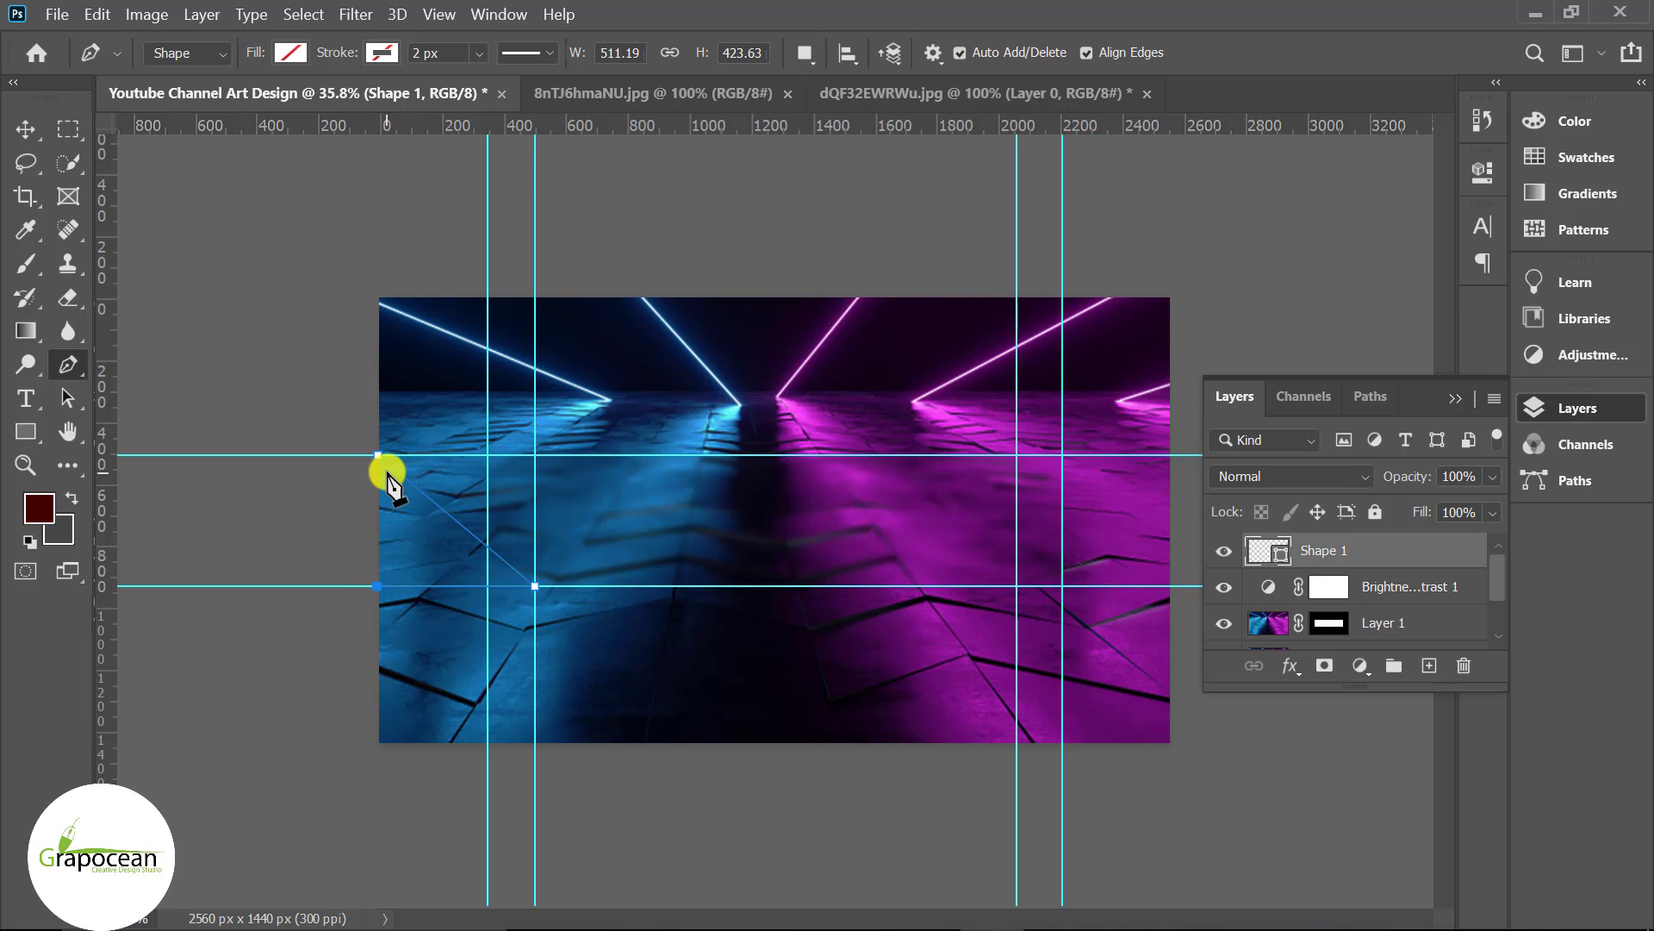
# Fill the triangle shape with white and deselect it.
pyautogui.click(290, 53)
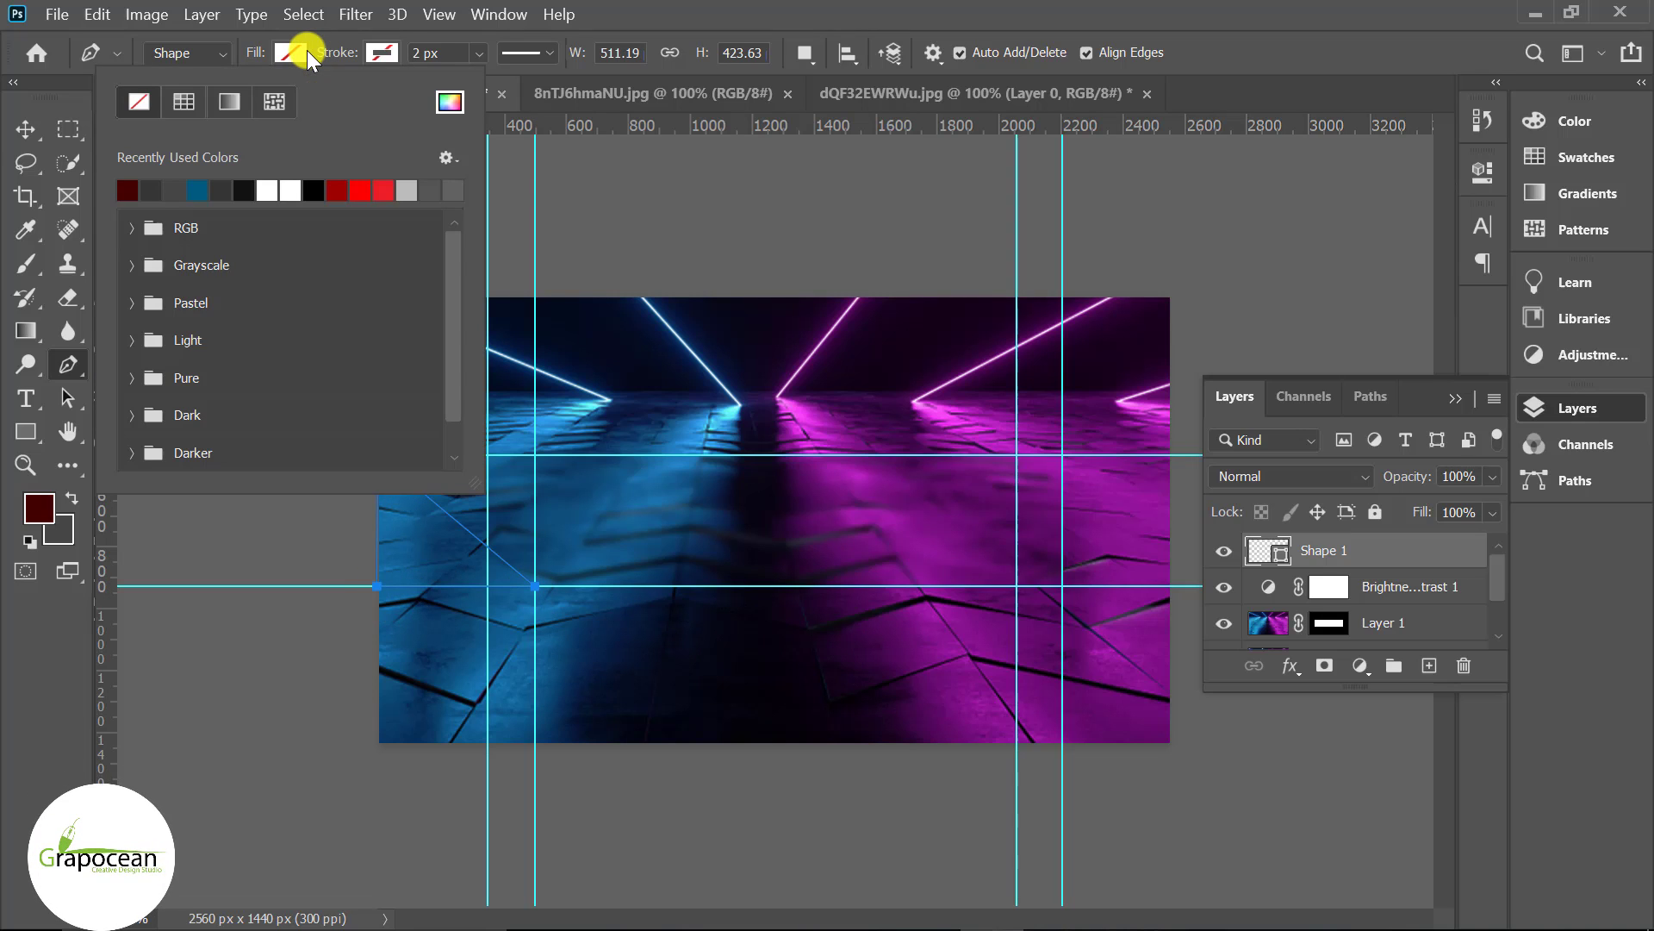
pyautogui.click(268, 189)
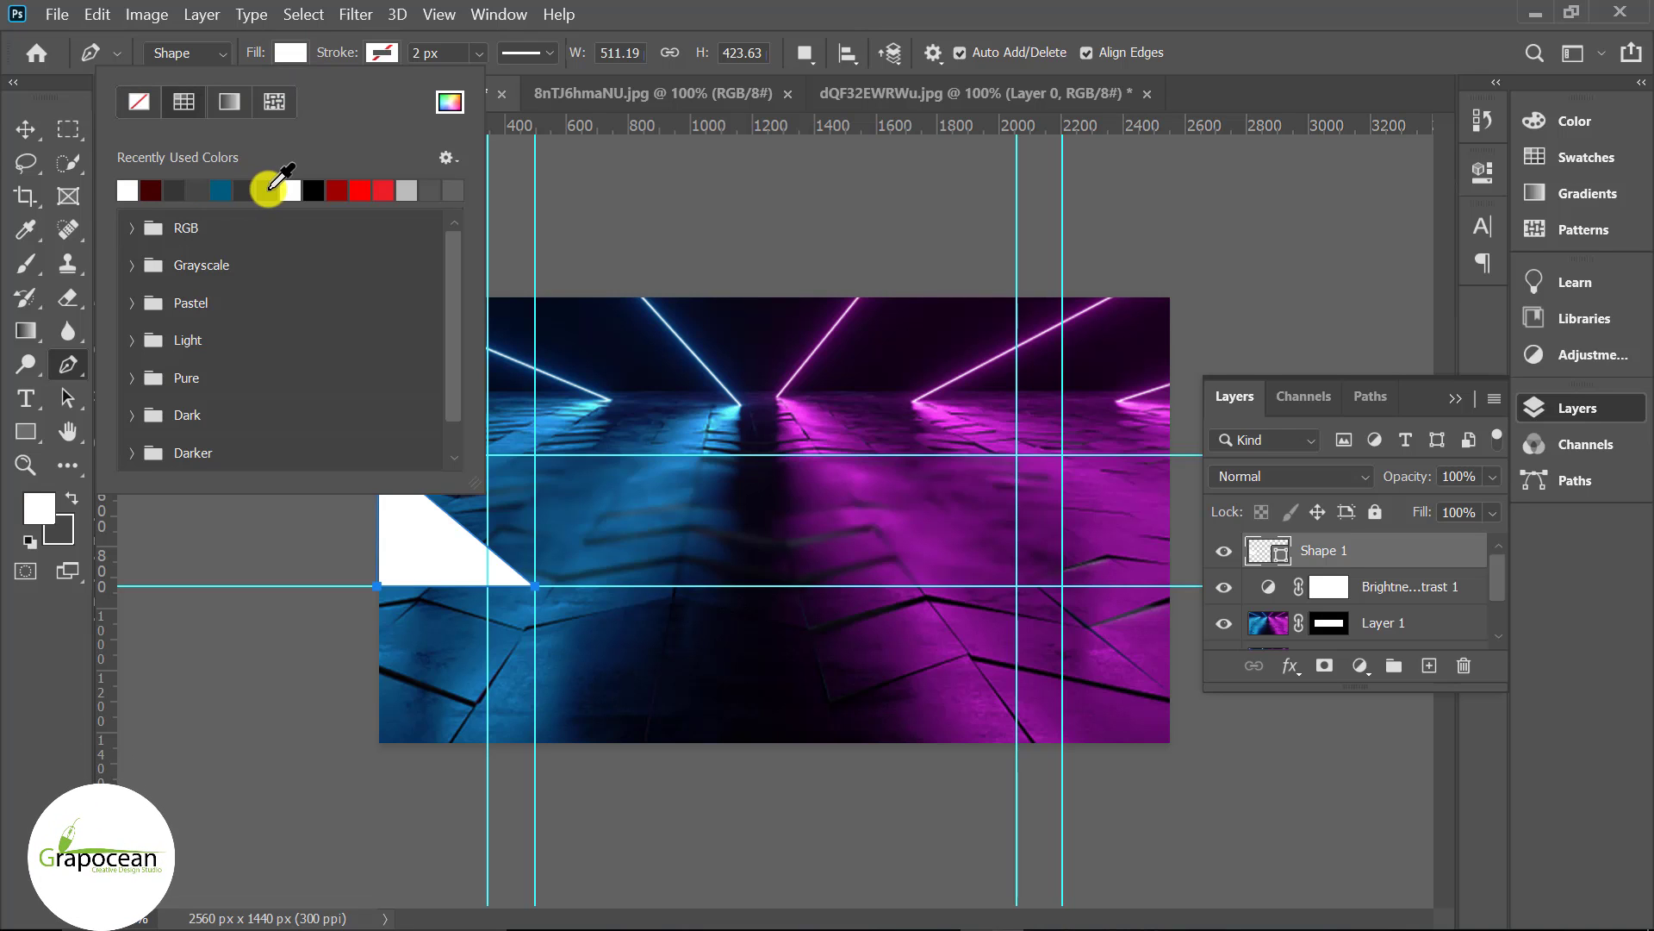
pyautogui.click(25, 128)
pyautogui.click(173, 696)
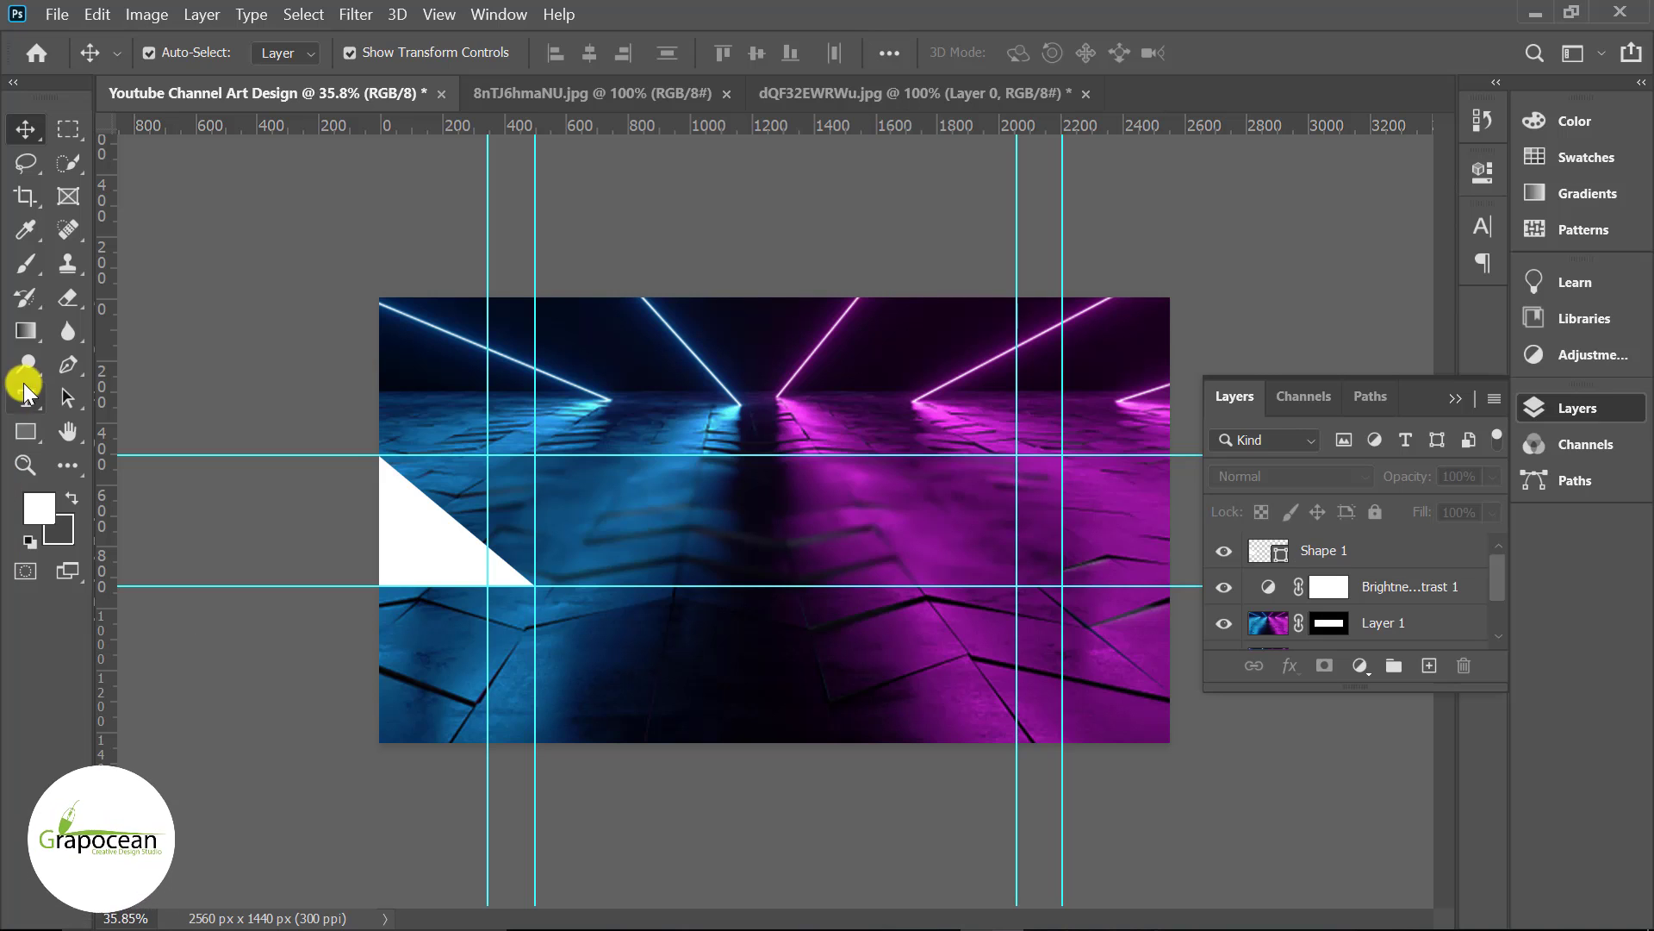
pyautogui.click(23, 433)
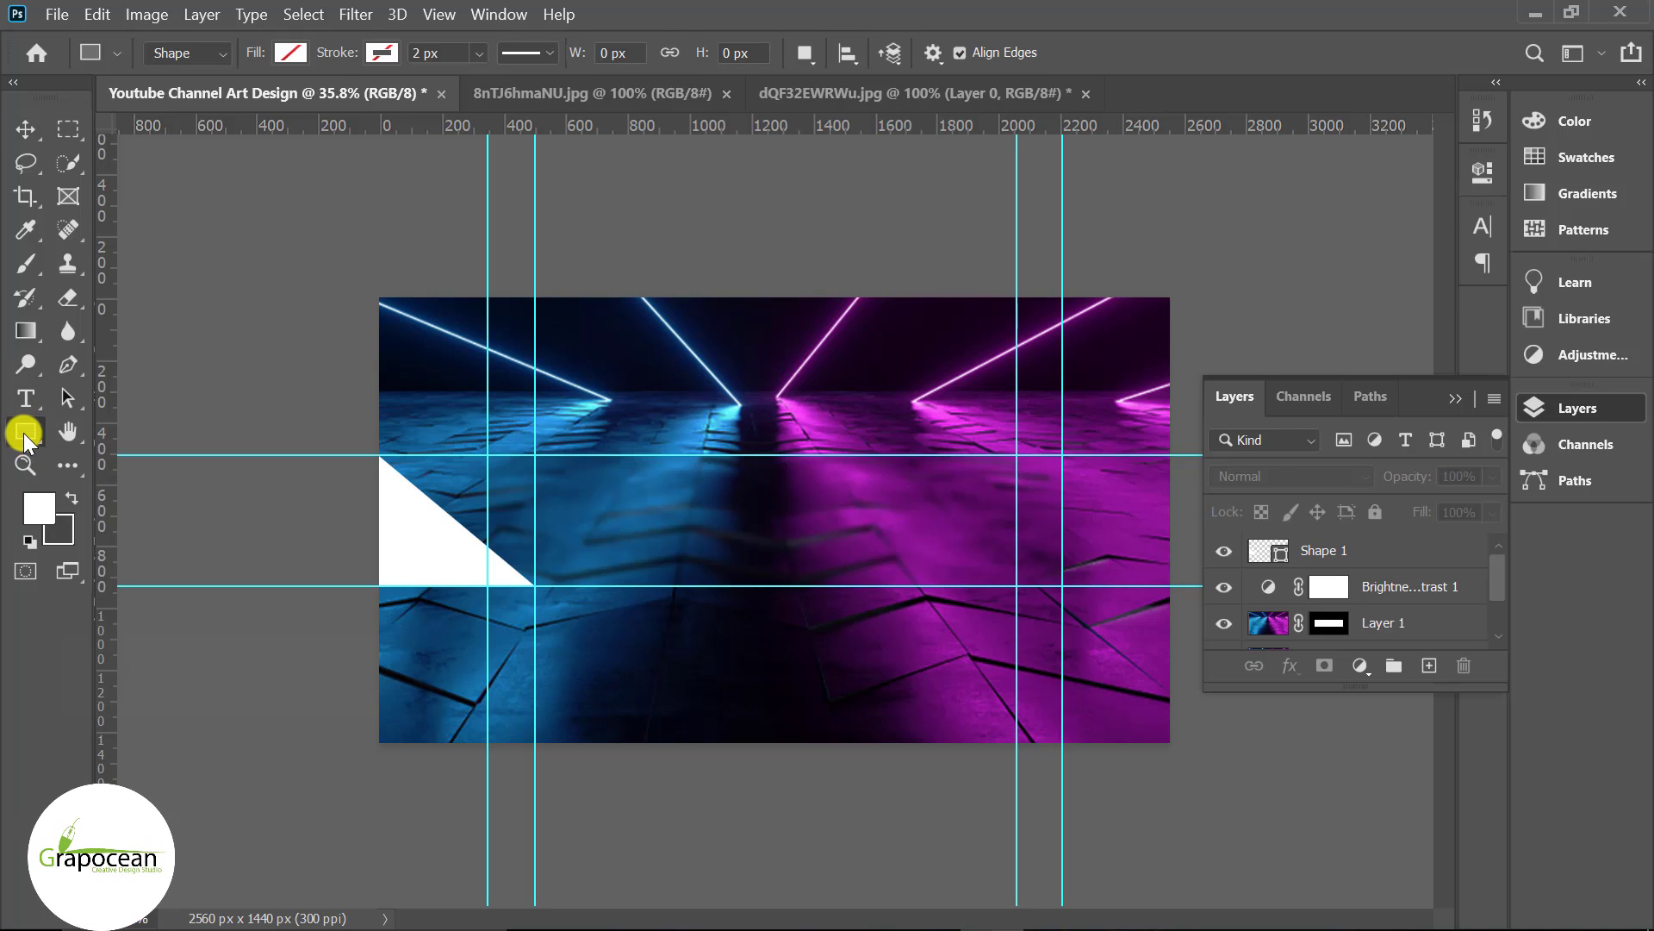
# Duplicate the white triangle layer and move the copy to the banner's right edge.
pyautogui.click(25, 129)
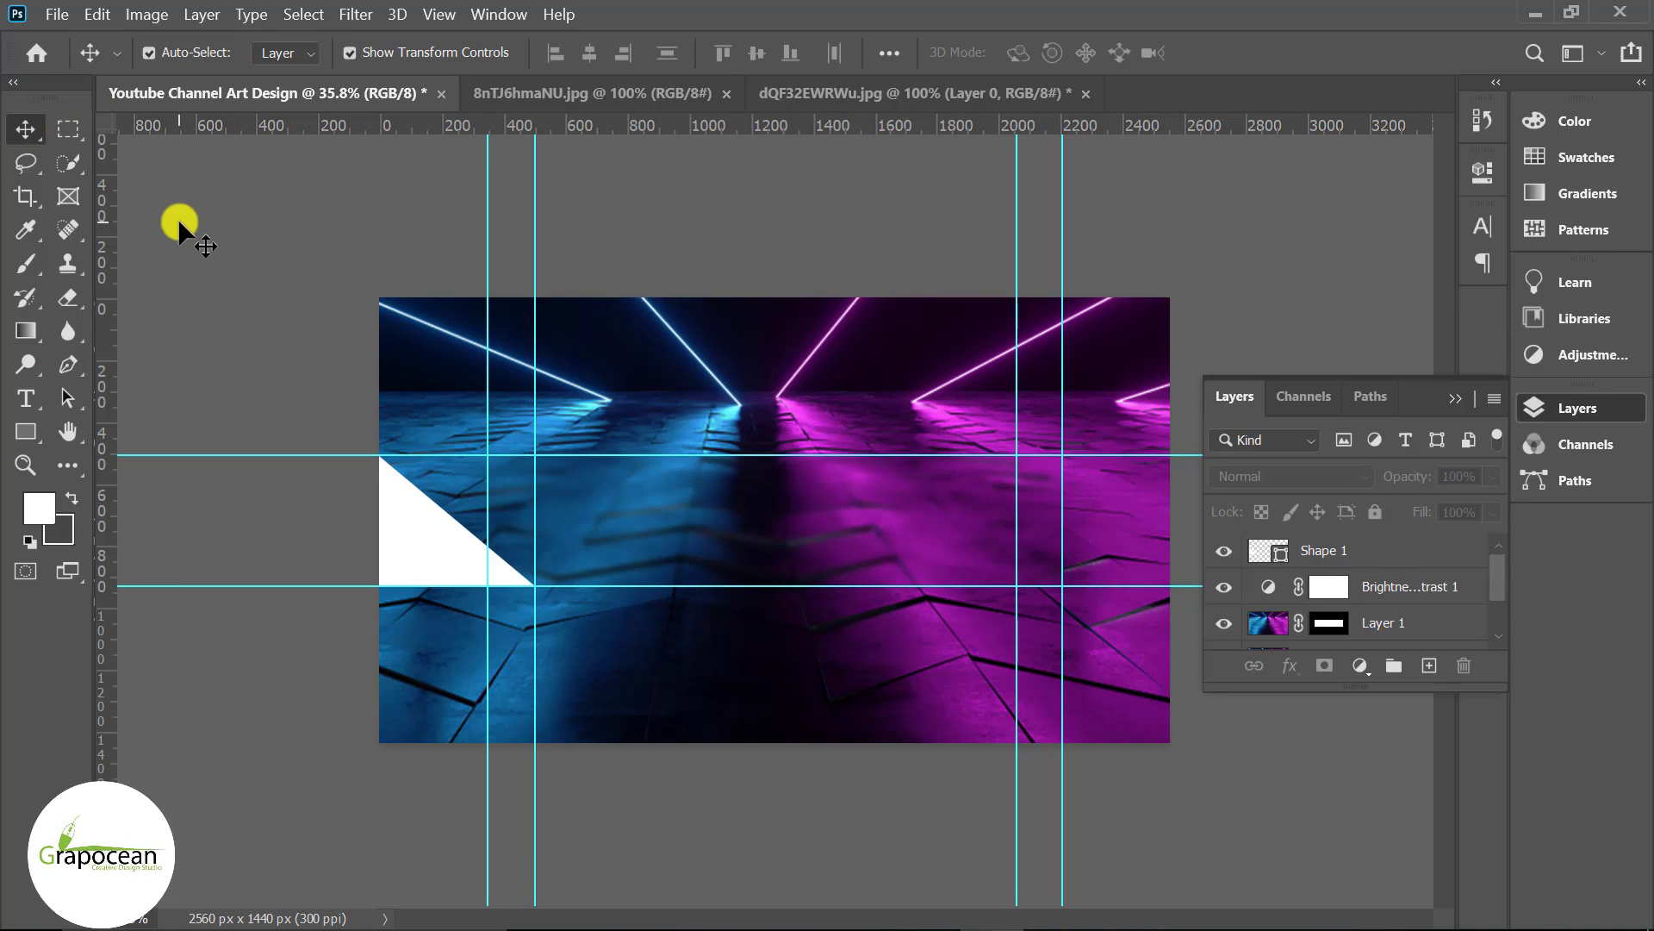
pyautogui.click(431, 569)
pyautogui.moveTo(1438, 556); pyautogui.dragTo(1431, 665)
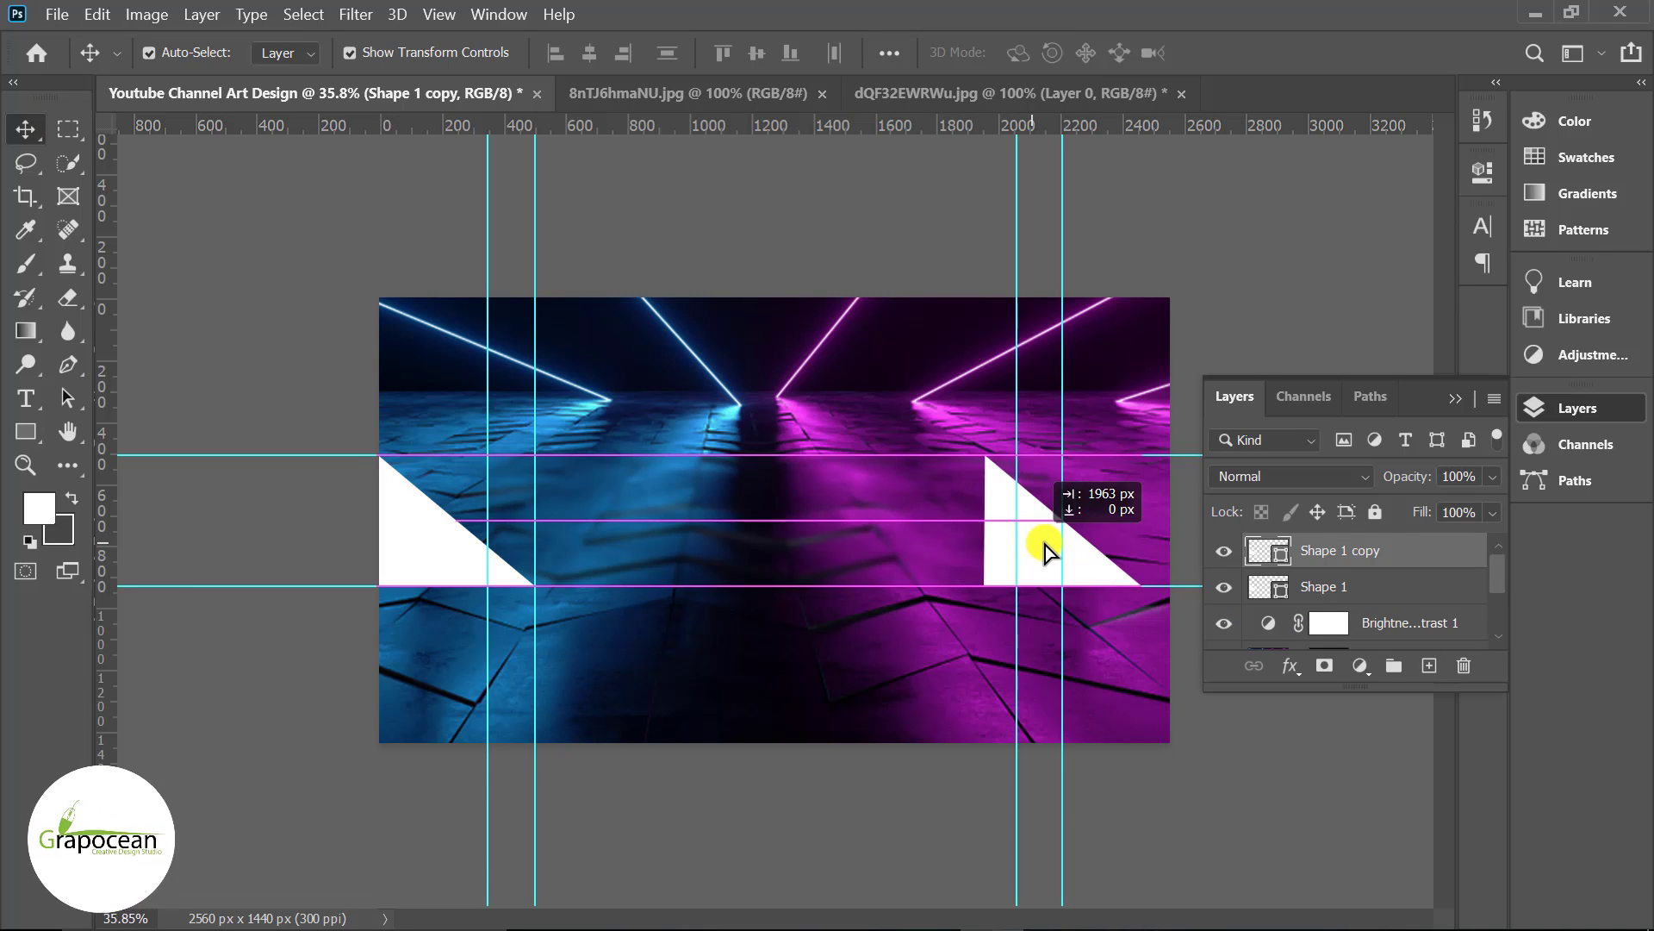
pyautogui.moveTo(504, 540); pyautogui.dragTo(1068, 549)
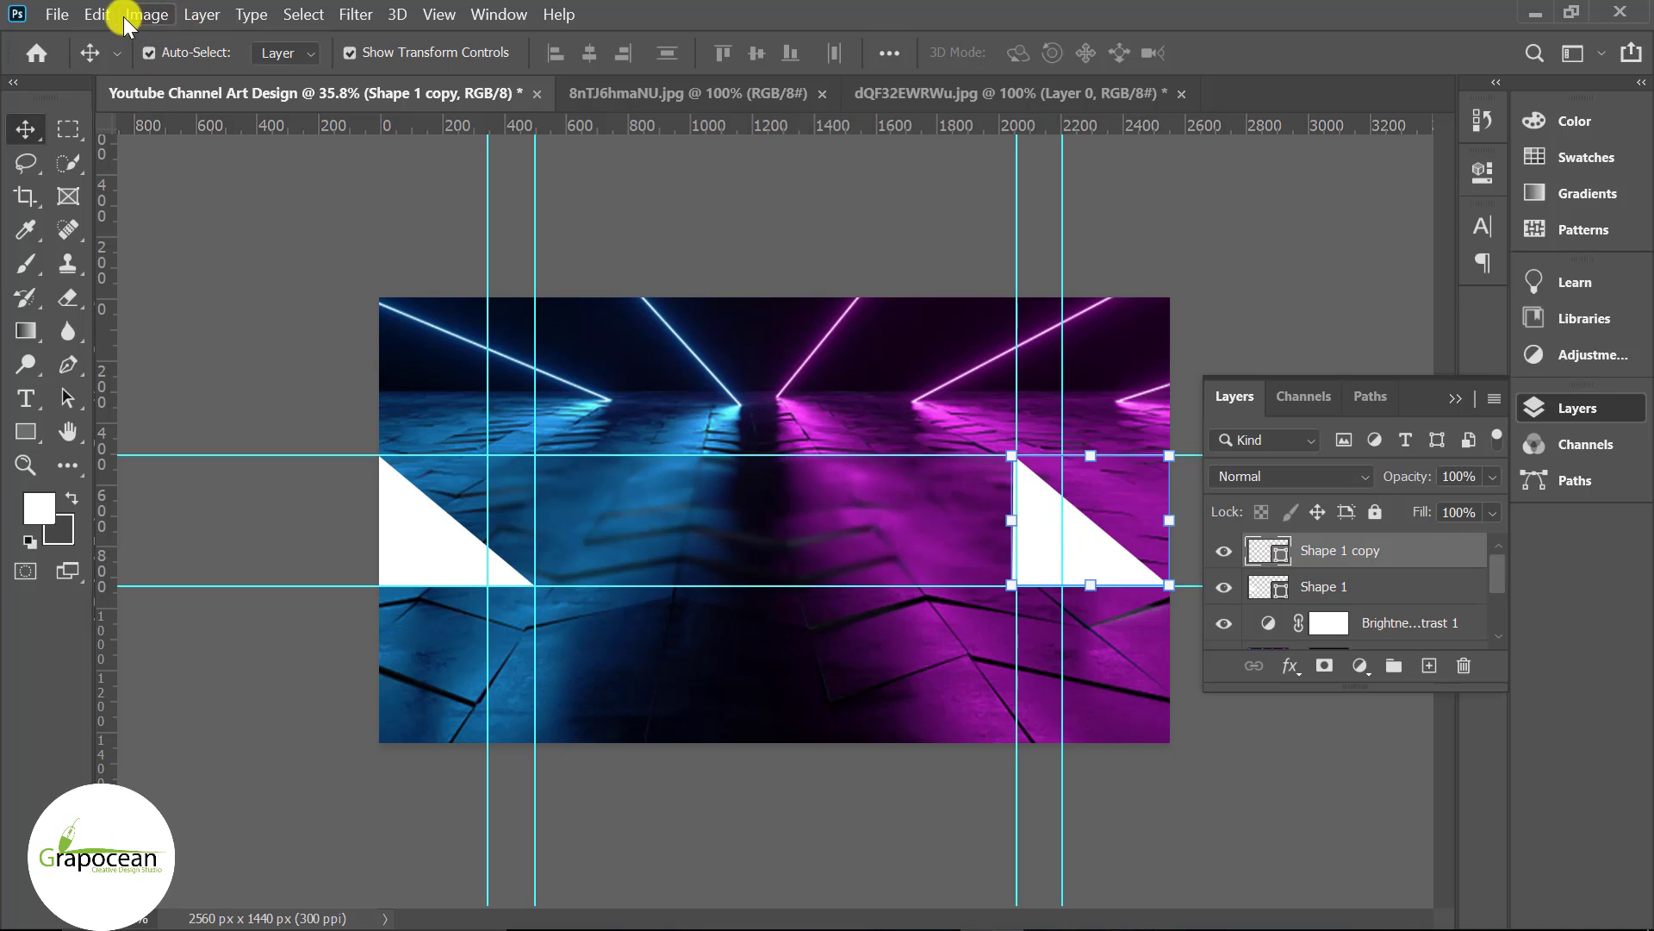
# Flip the triangle copy horizontally and vertically with Free Transform, and commit.
pyautogui.click(97, 15)
pyautogui.click(138, 561)
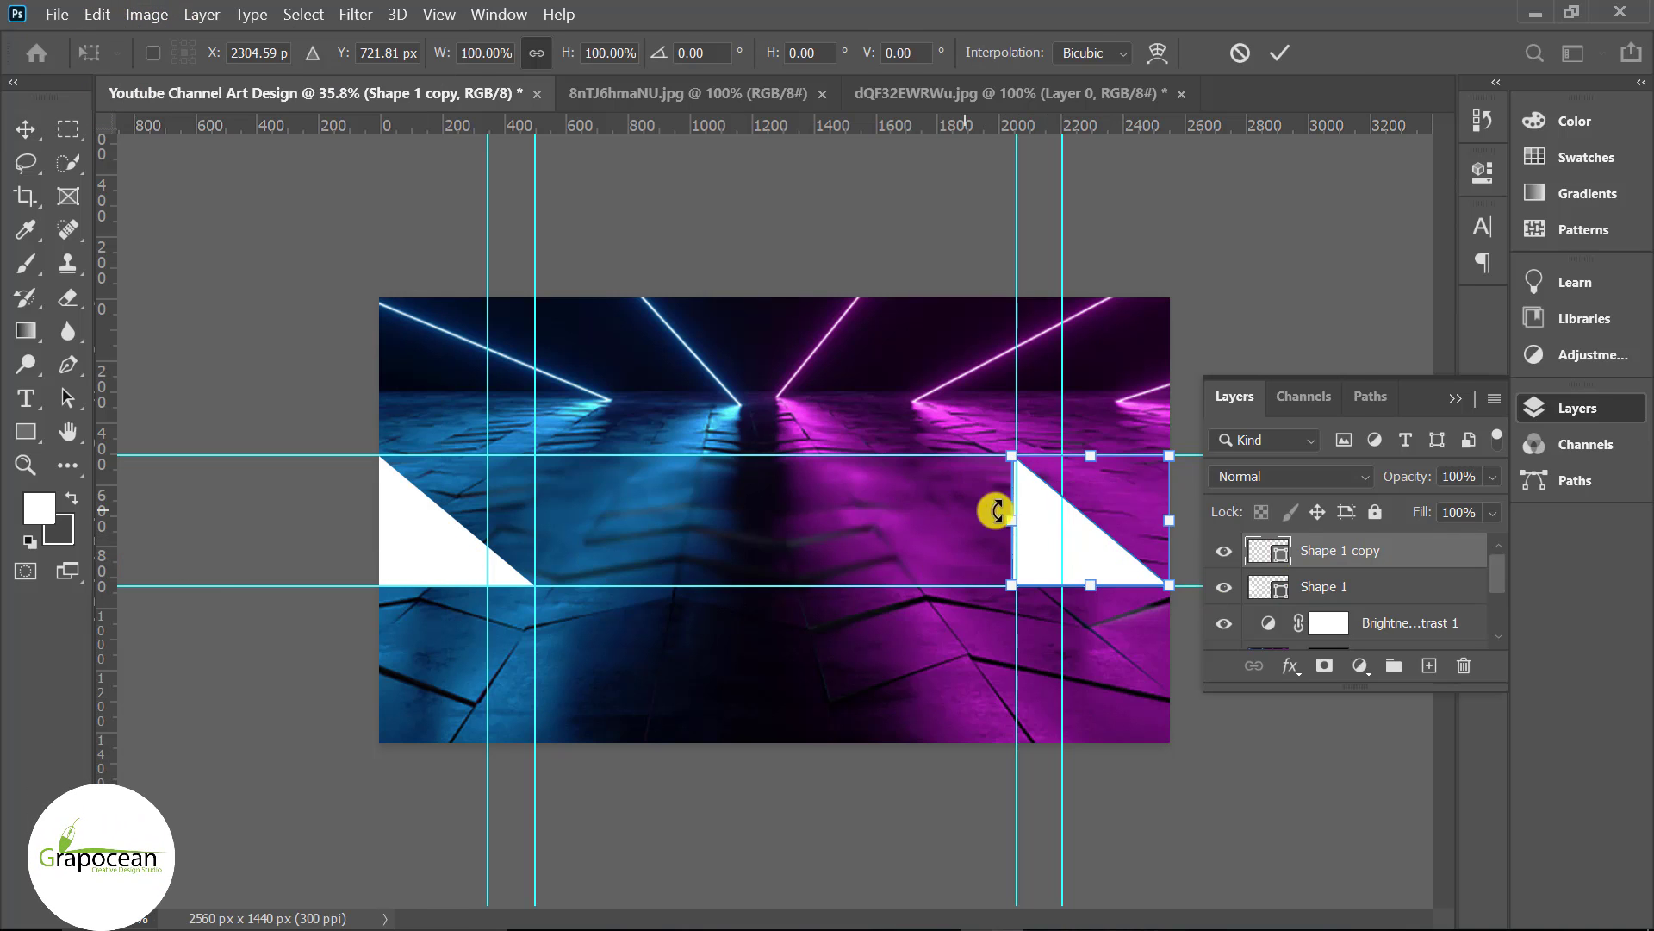
pyautogui.rightClick(1081, 545)
pyautogui.click(1209, 508)
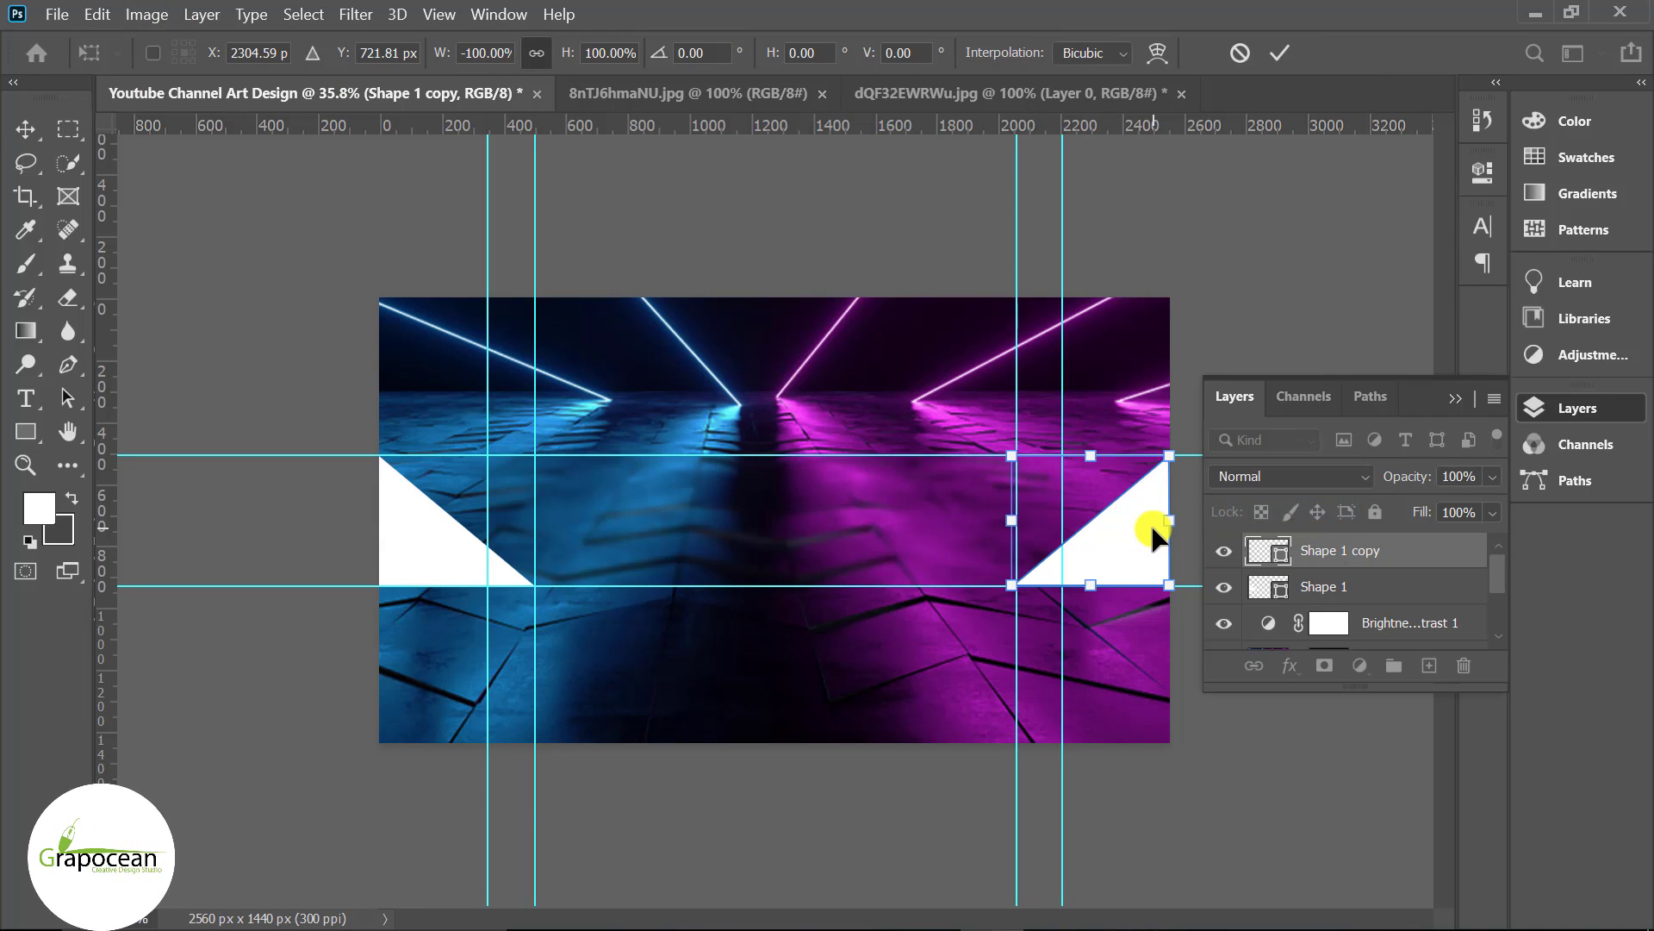
pyautogui.rightClick(1115, 511)
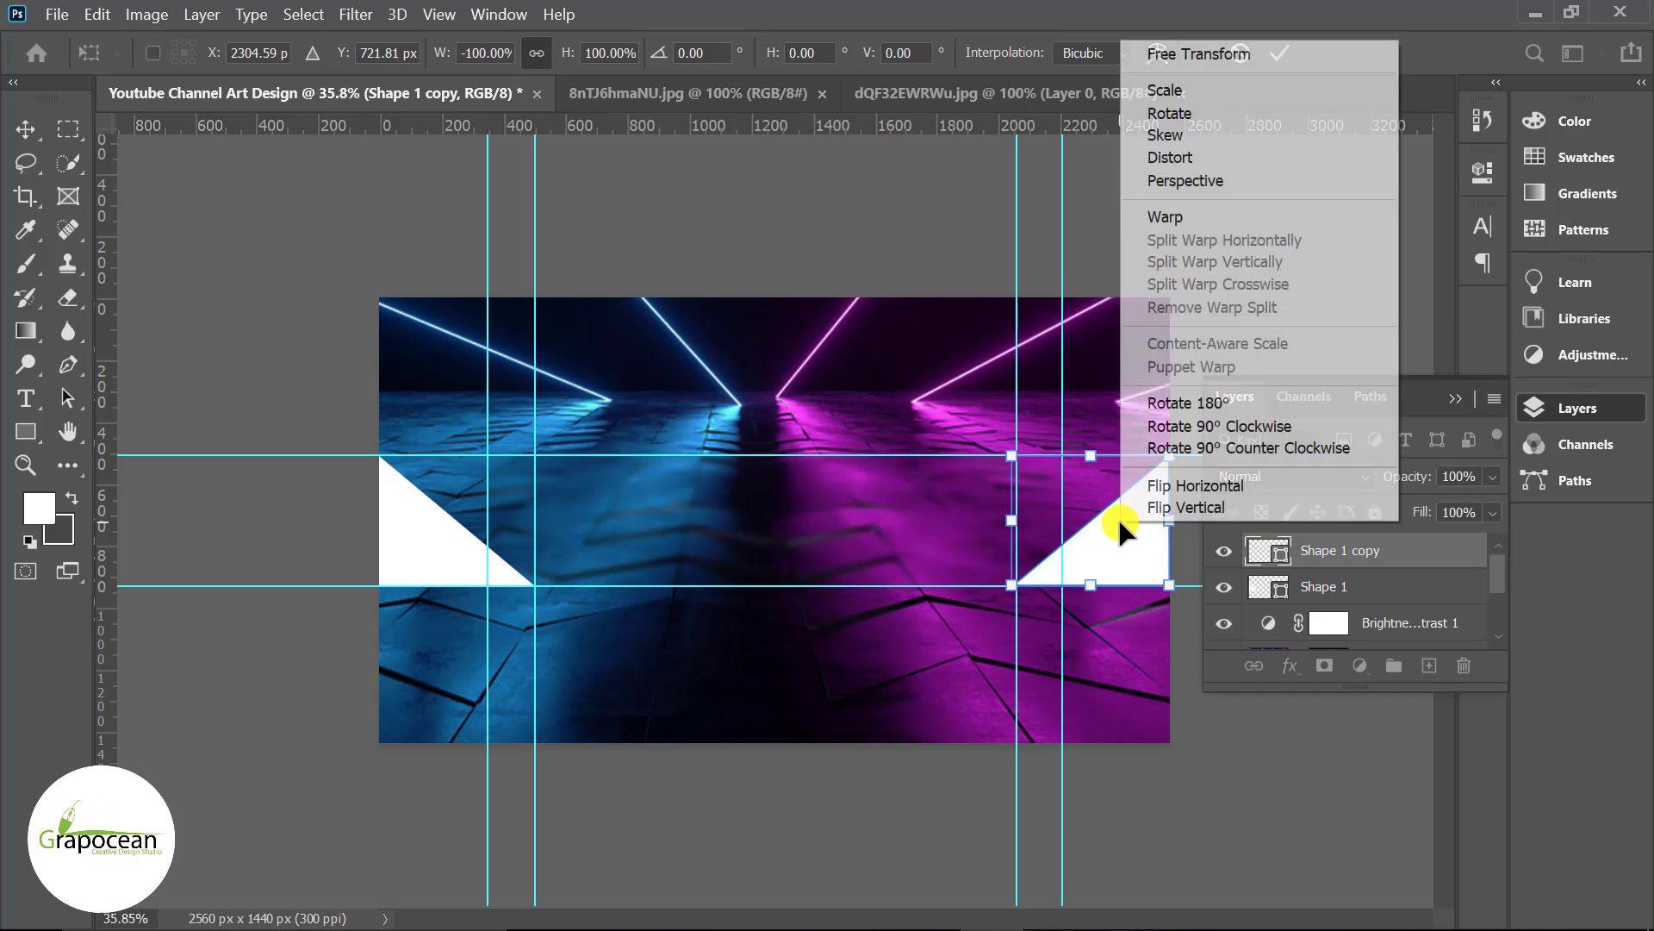
pyautogui.click(1213, 498)
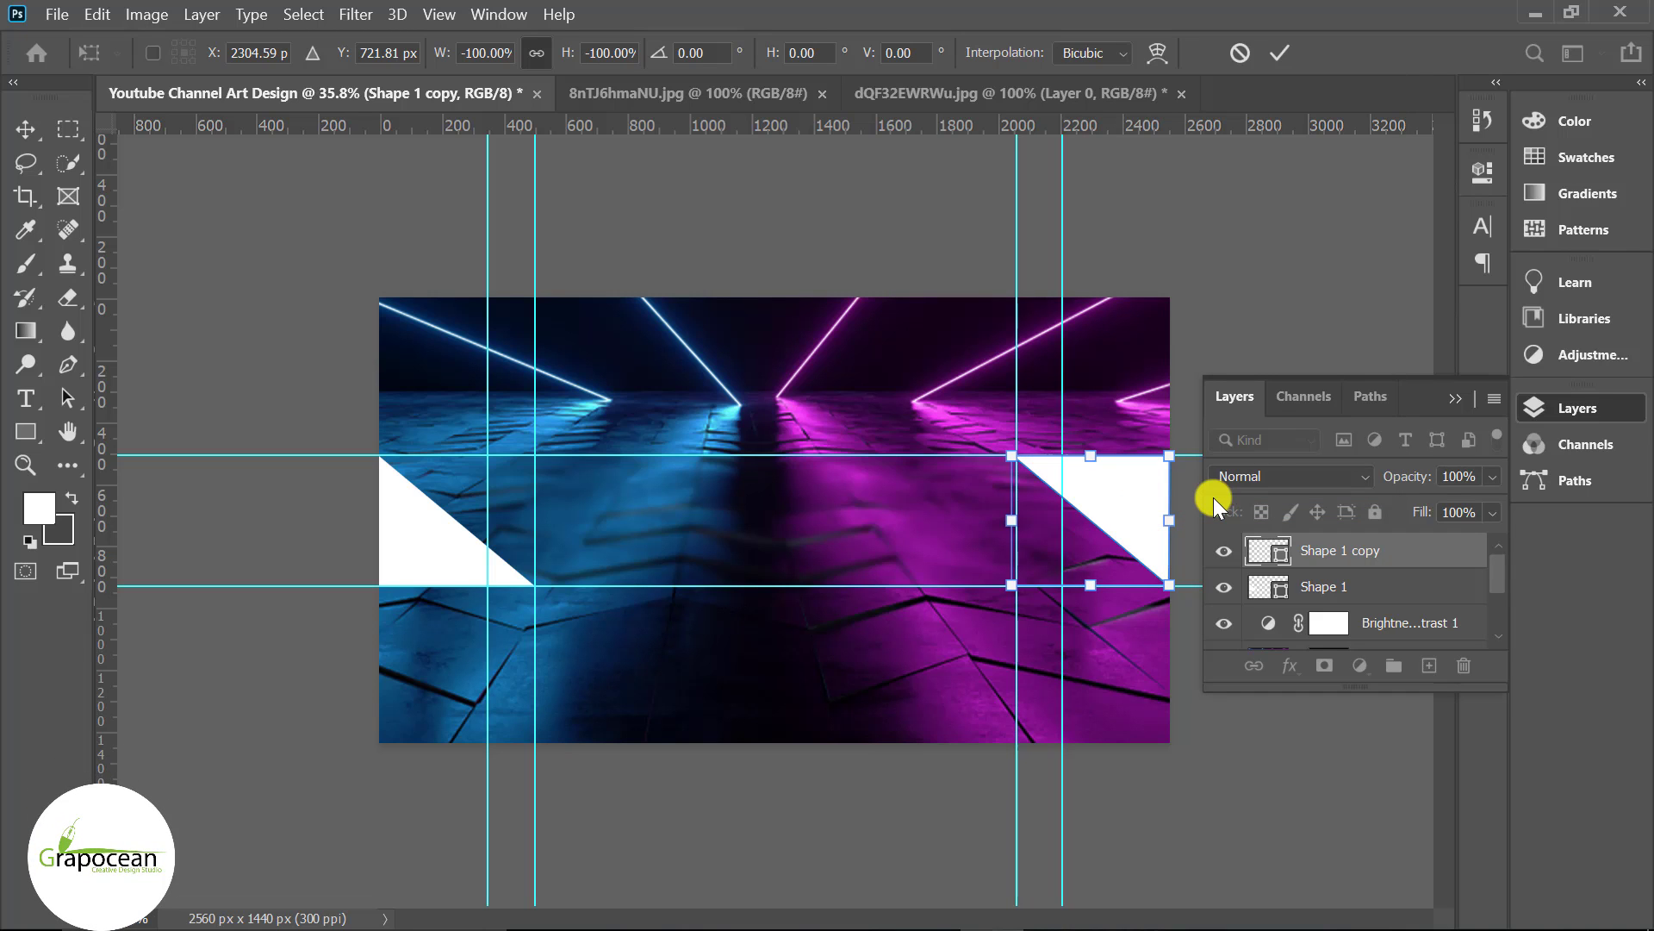
pyautogui.click(1281, 52)
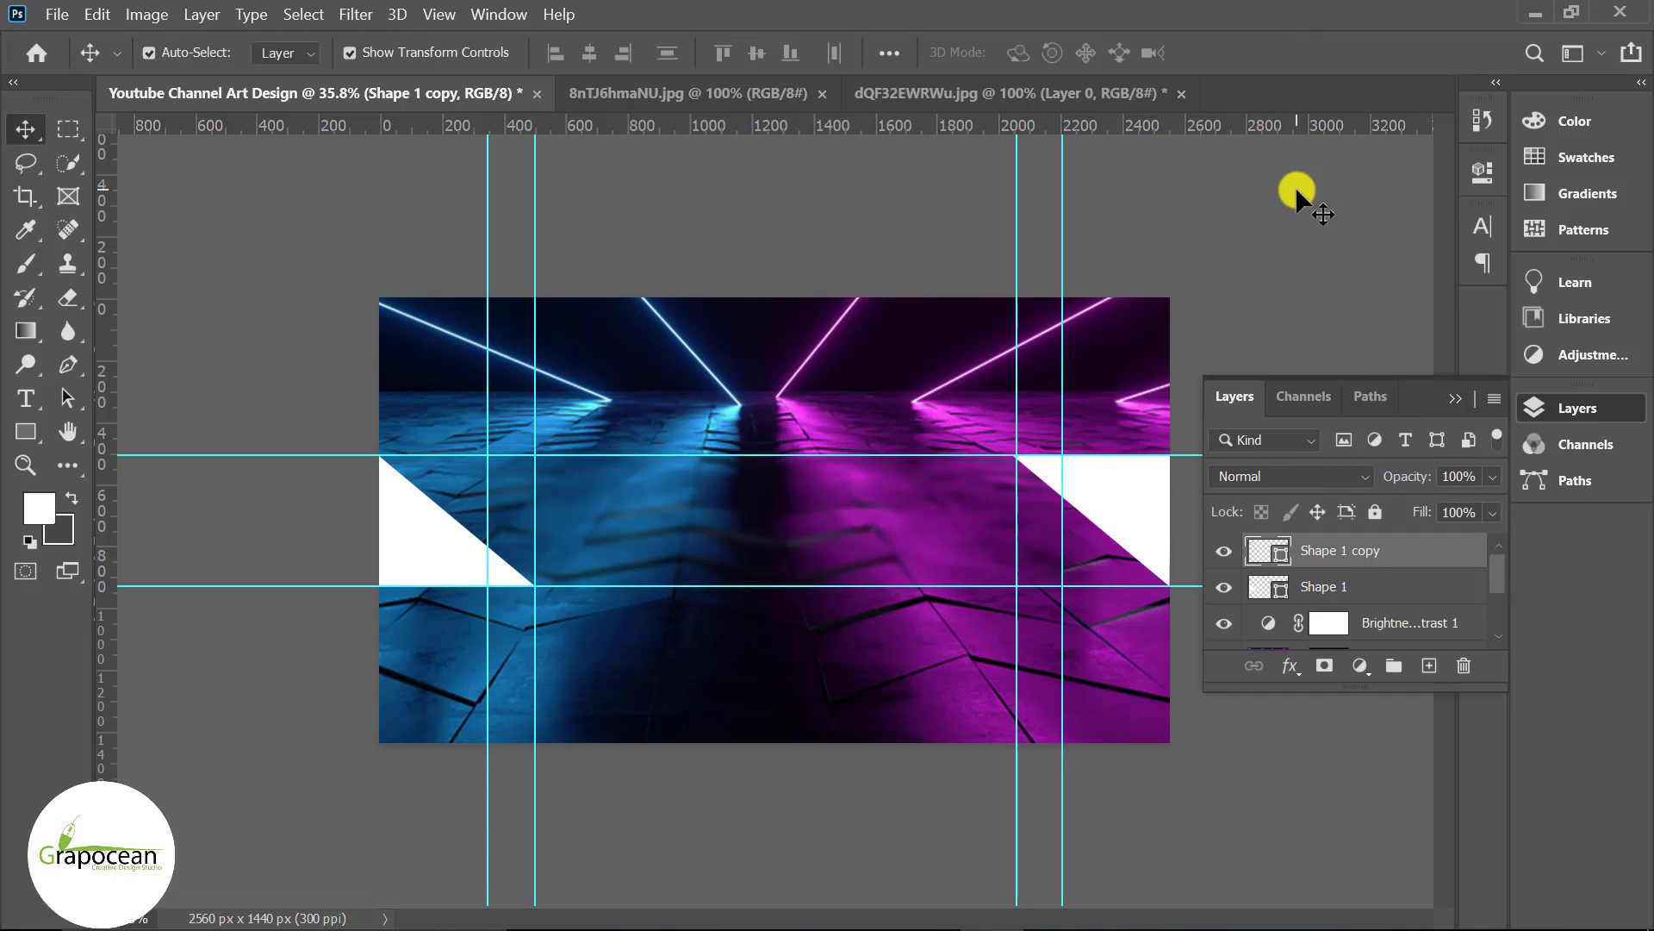
pyautogui.doubleClick(1290, 552)
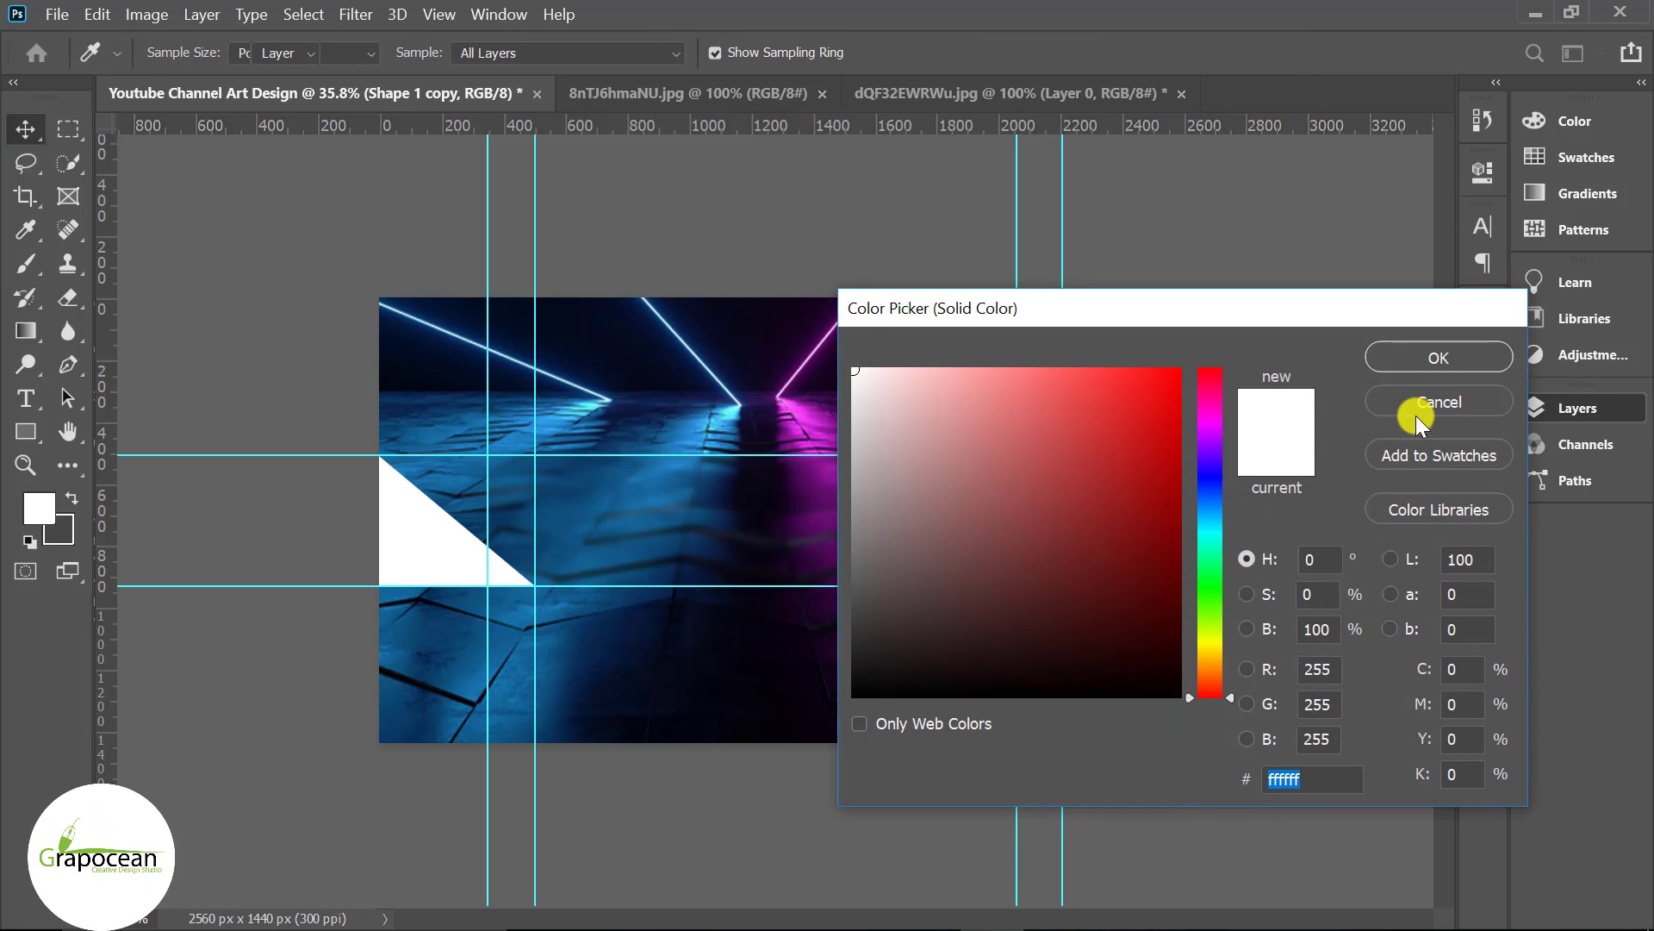
# Fill the right triangle with bright magenta sampled from the neon floor.
pyautogui.click(1418, 418)
pyautogui.doubleClick(1273, 552)
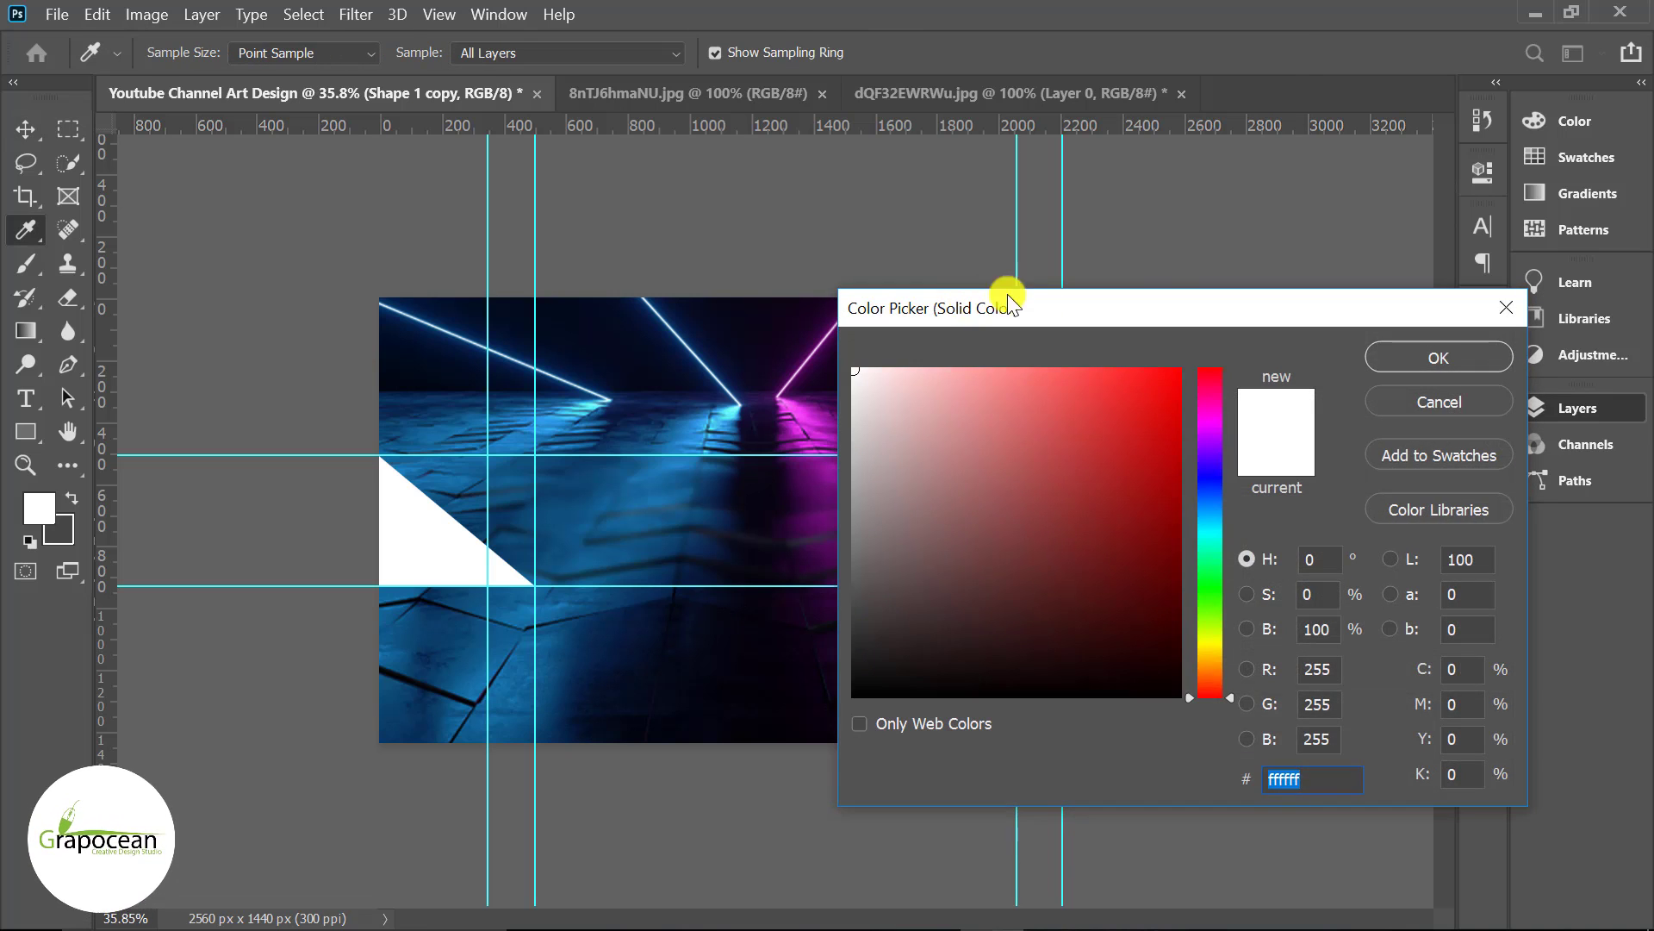
pyautogui.moveTo(1004, 307); pyautogui.dragTo(1060, 646)
pyautogui.click(1110, 595)
pyautogui.moveTo(1095, 473); pyautogui.dragTo(937, 405)
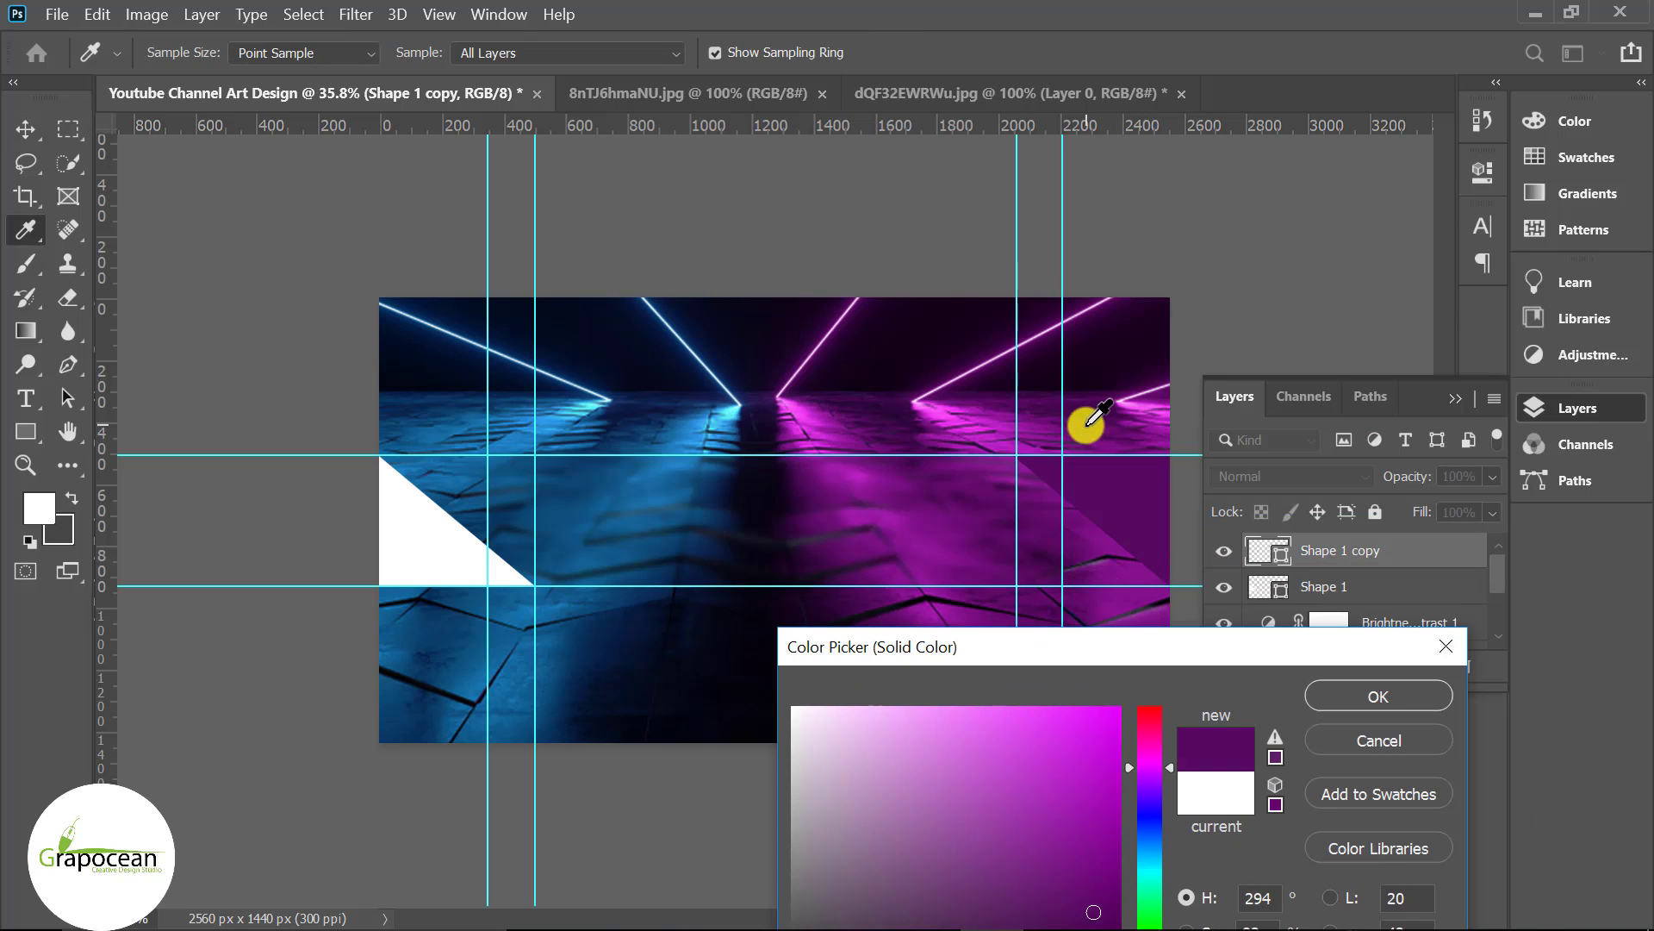
pyautogui.click(1394, 698)
# Fill the left triangle with cyan sampled from the blue neon light.
pyautogui.press('v')
pyautogui.click(417, 523)
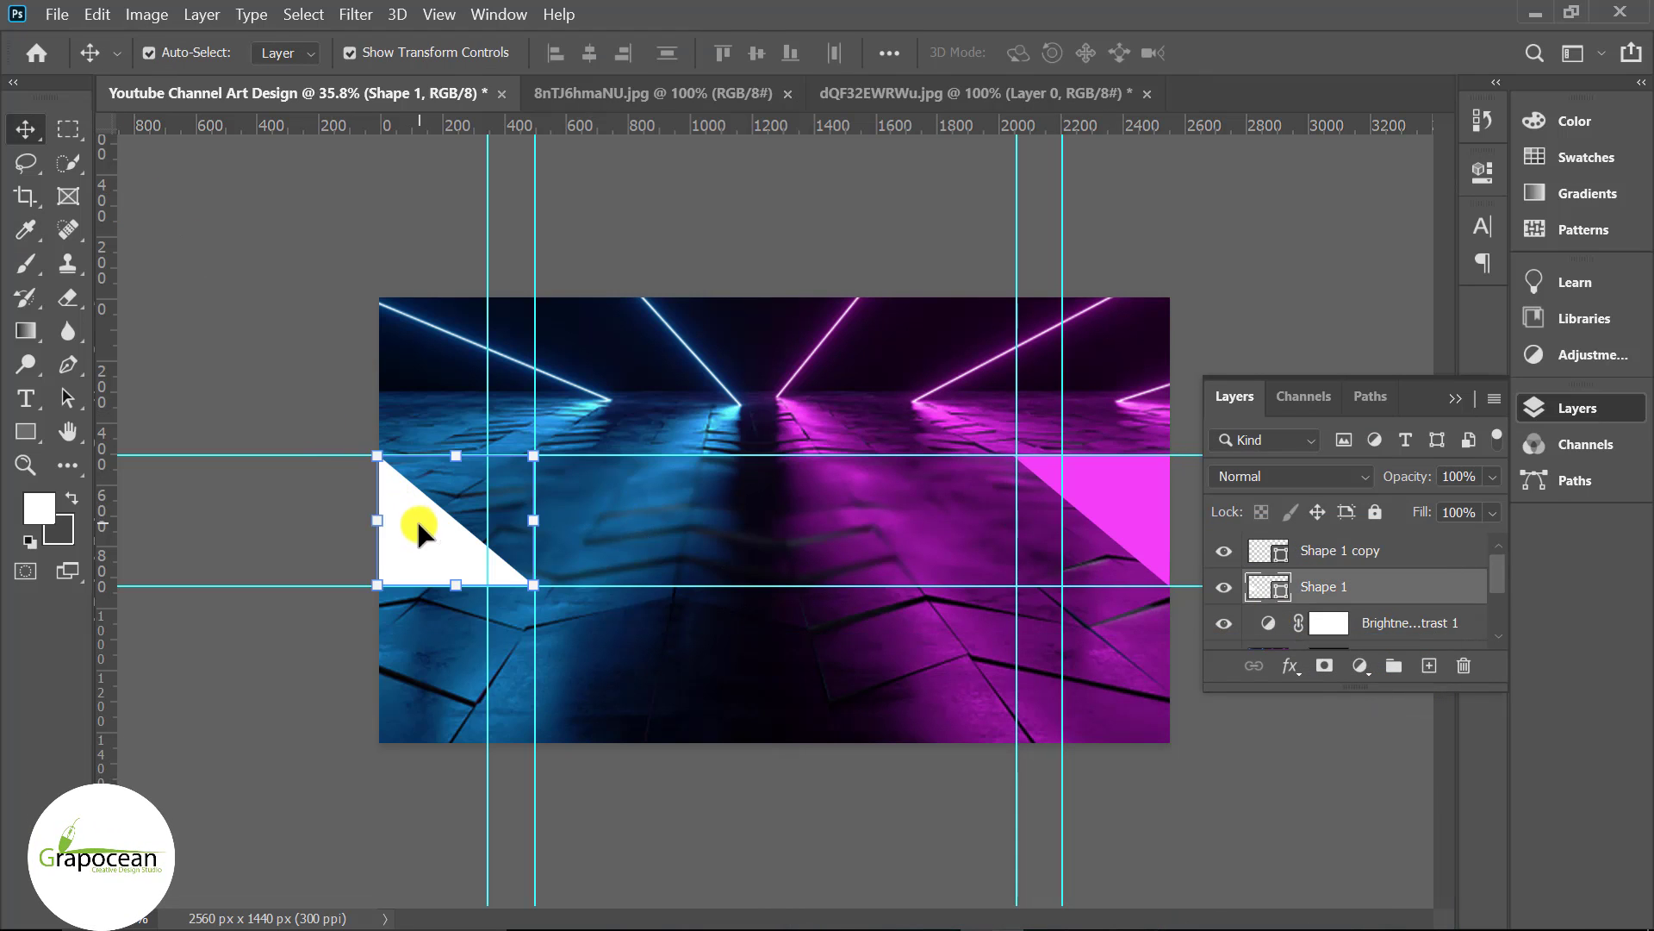
pyautogui.doubleClick(1261, 587)
pyautogui.click(576, 398)
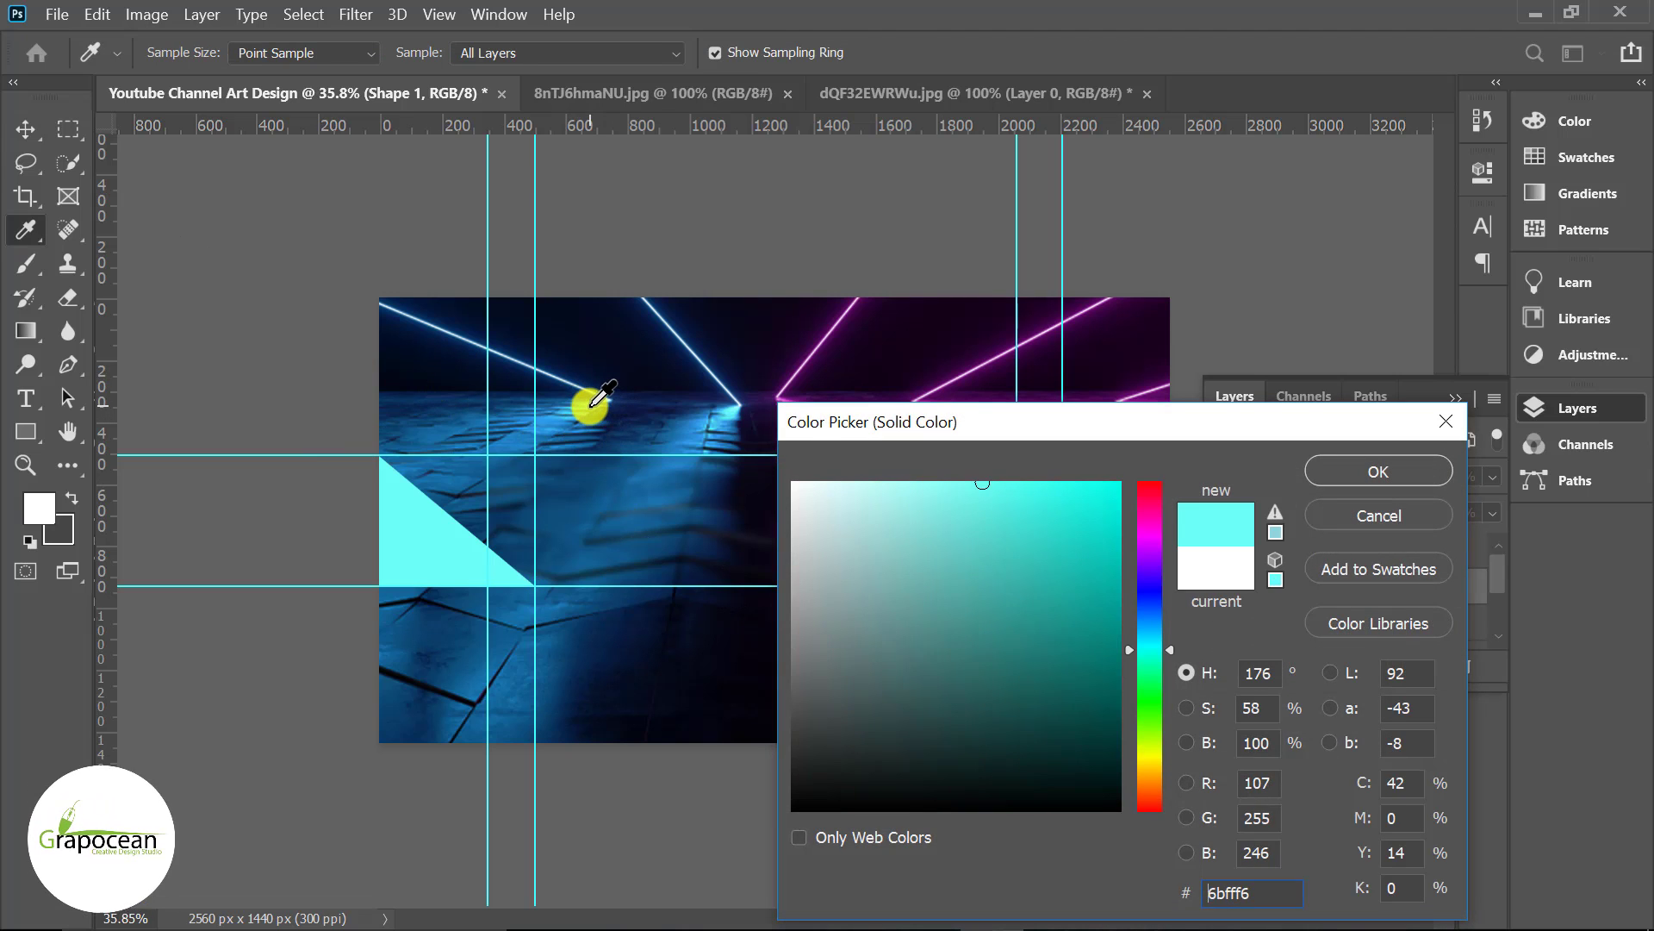
pyautogui.moveTo(1171, 435)
pyautogui.mouseDown()
pyautogui.moveTo(1192, 834)
pyautogui.moveTo(743, 676)
pyautogui.mouseUp()
pyautogui.click(951, 713)
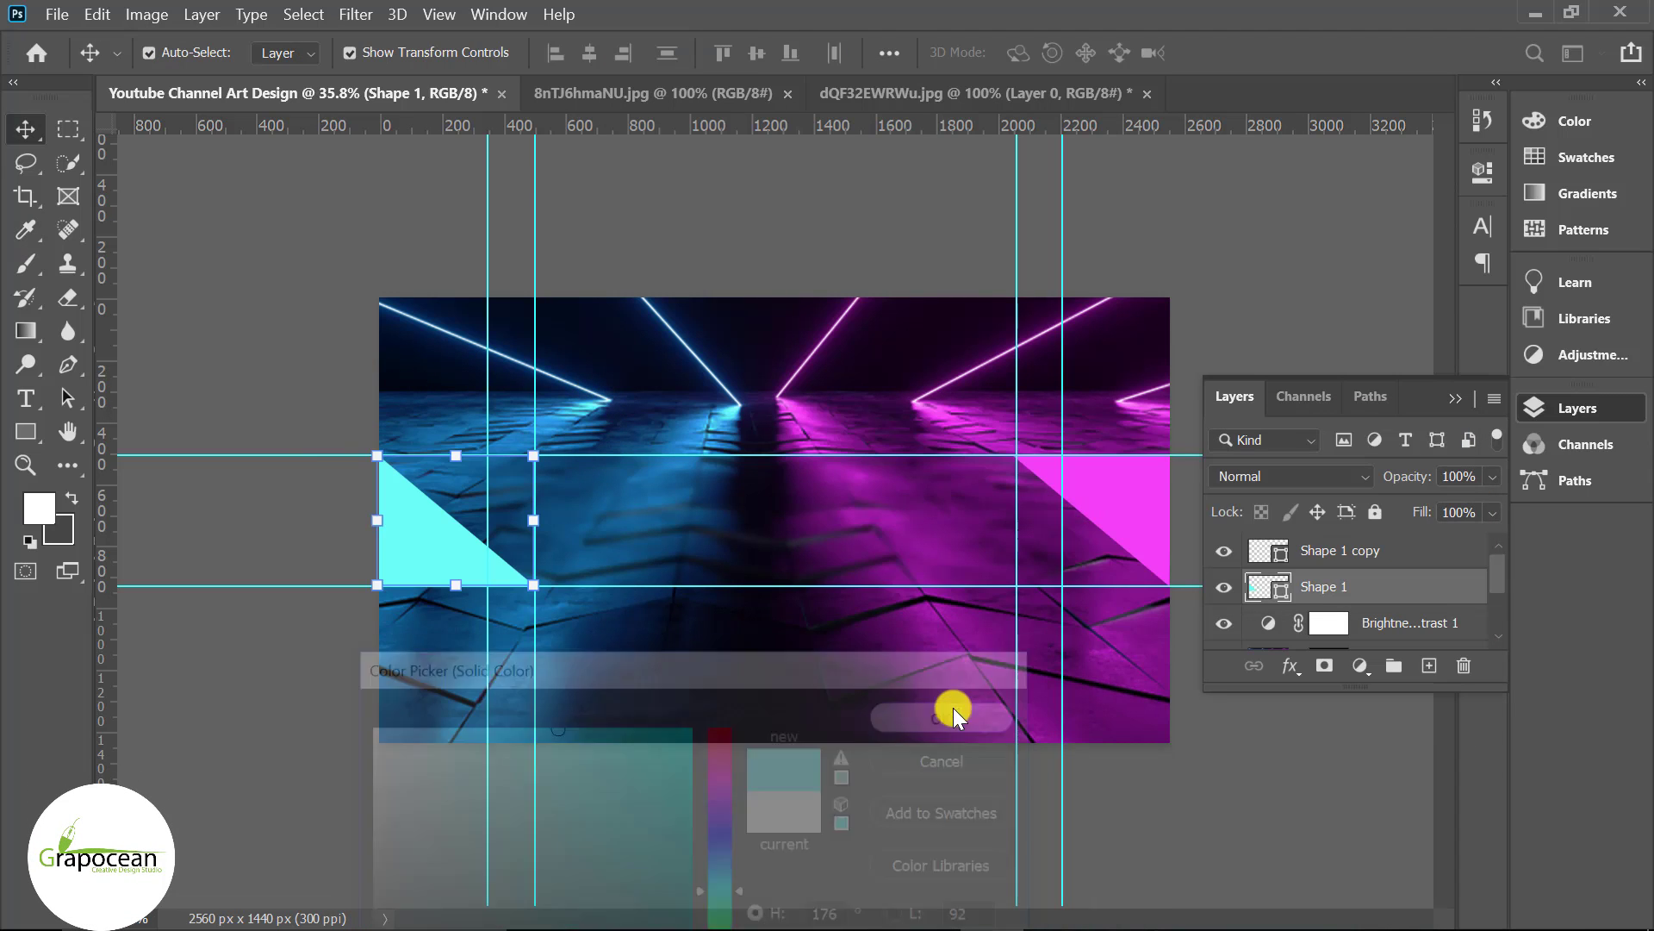
pyautogui.click(178, 351)
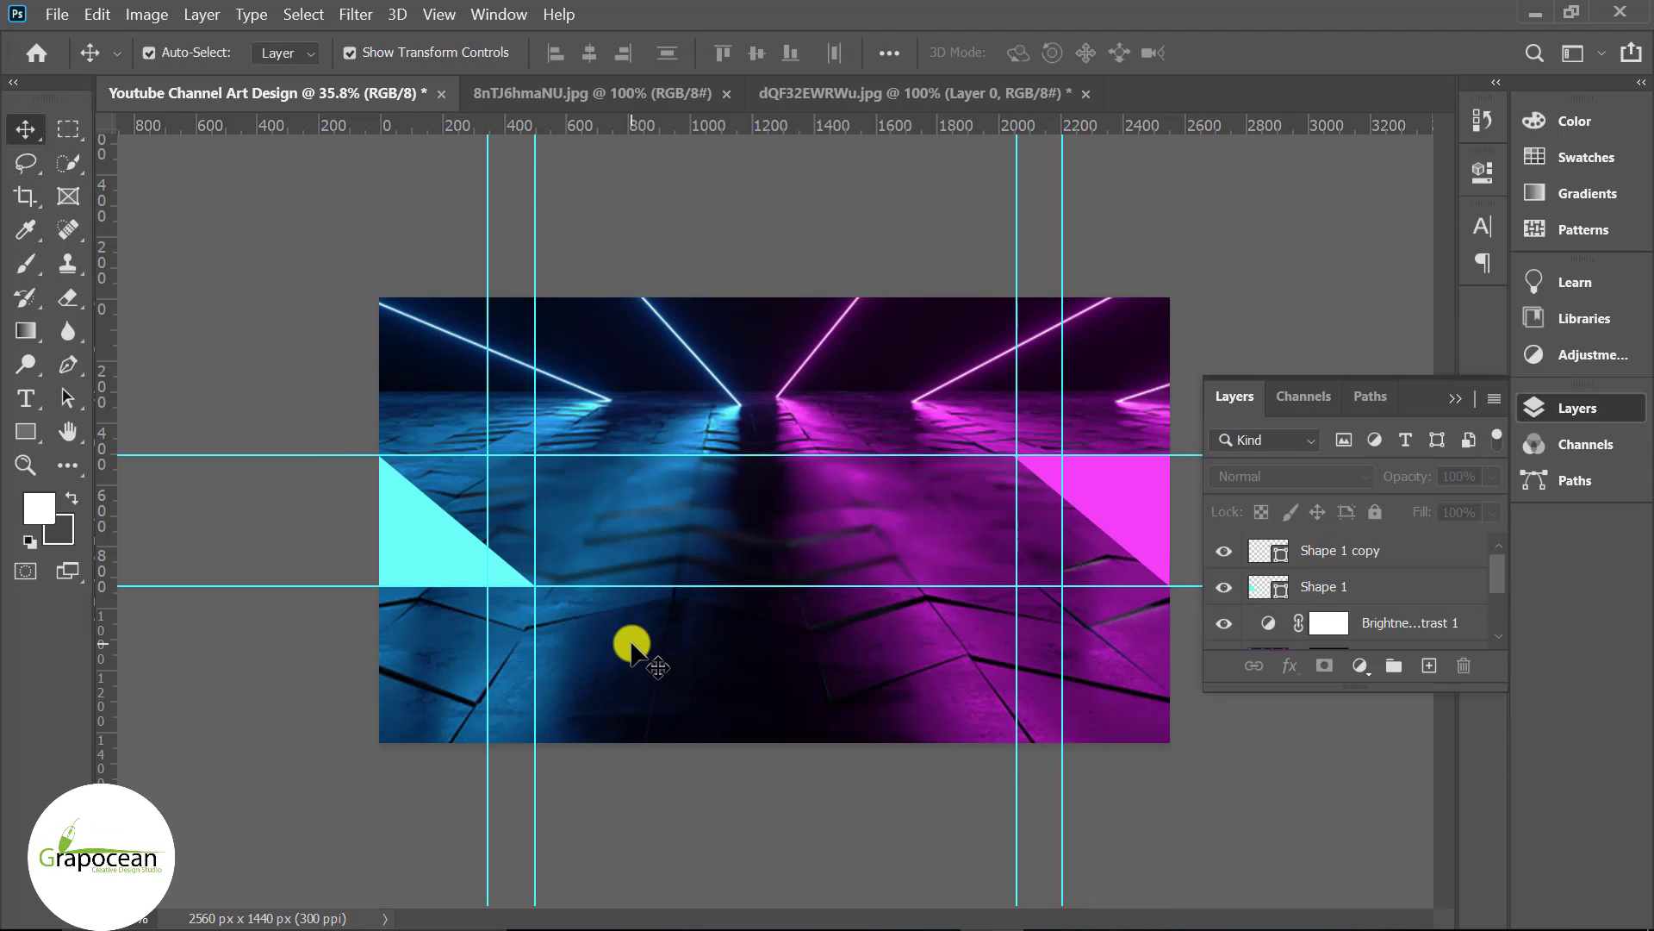
pyautogui.rightClick(26, 431)
# Draw an 80 × 678 px rectangle on a new top layer near the banner centre.
pyautogui.click(112, 426)
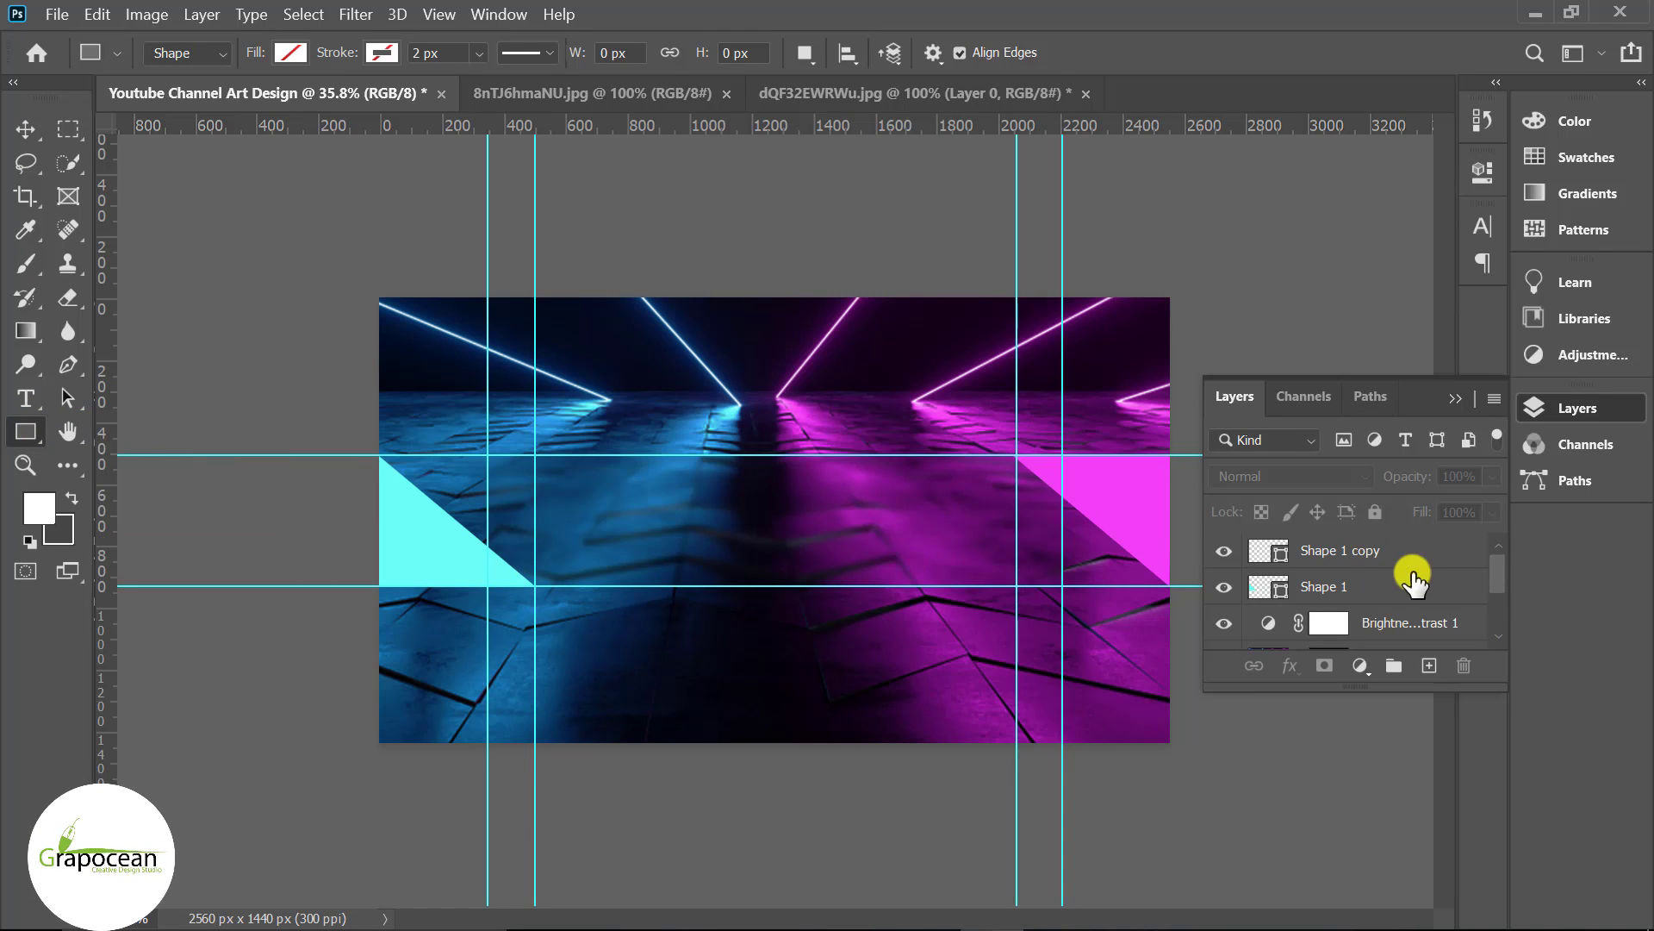
pyautogui.click(1400, 556)
pyautogui.click(1430, 666)
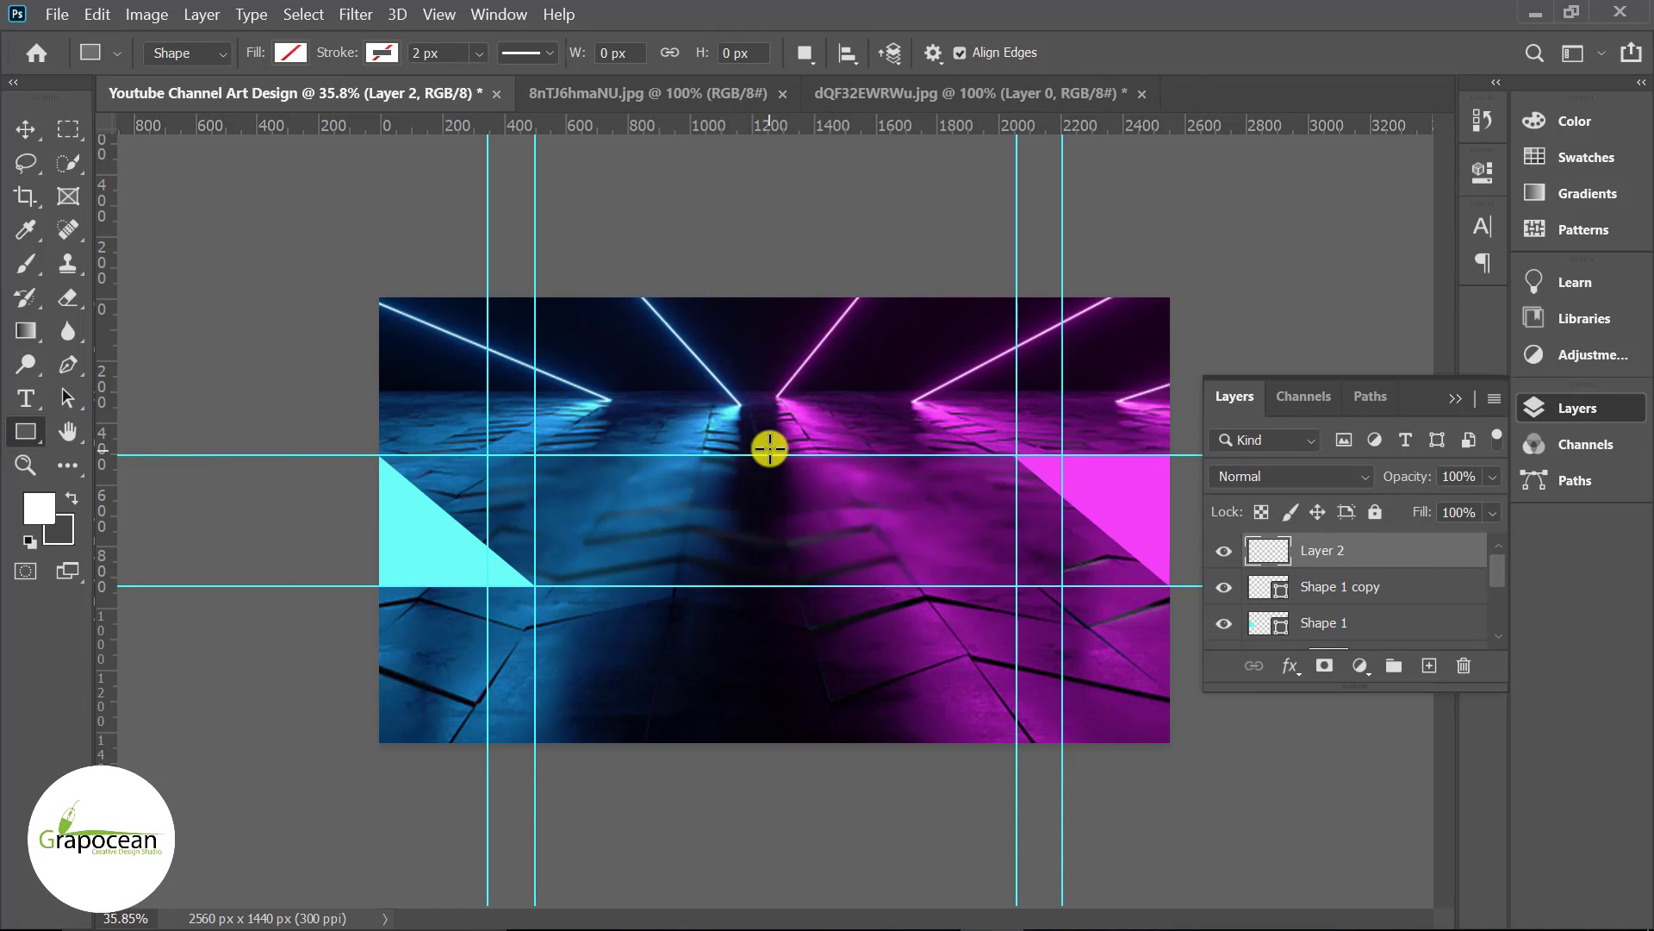
pyautogui.moveTo(762, 541); pyautogui.dragTo(782, 648)
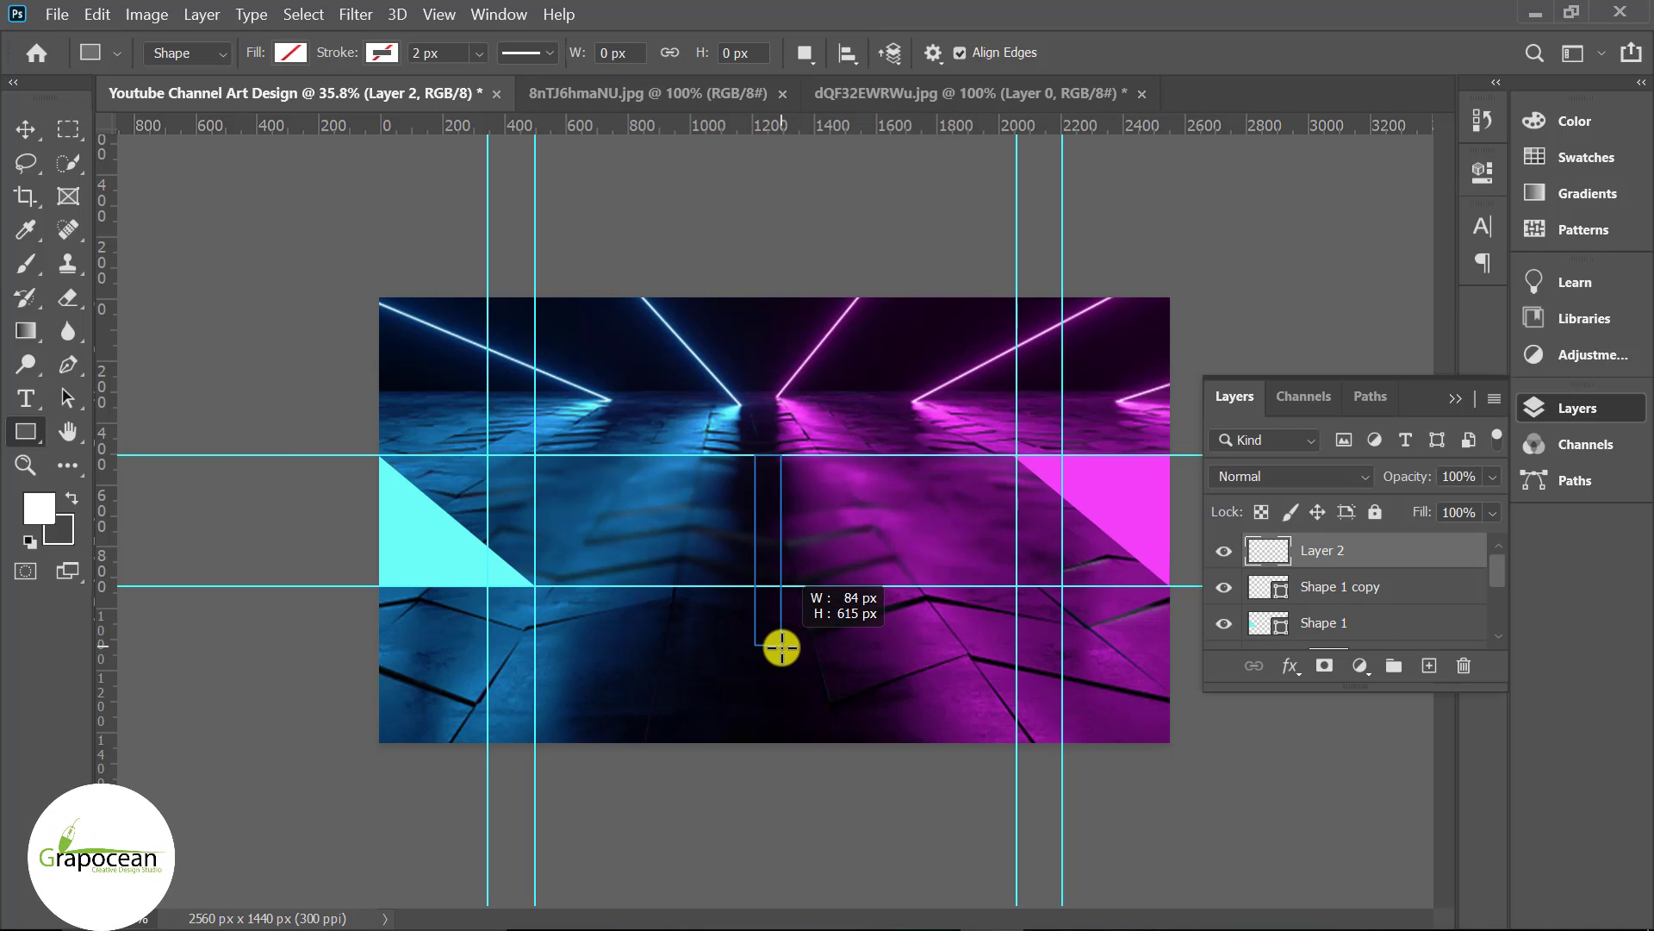
pyautogui.moveTo(878, 666); pyautogui.dragTo(894, 664)
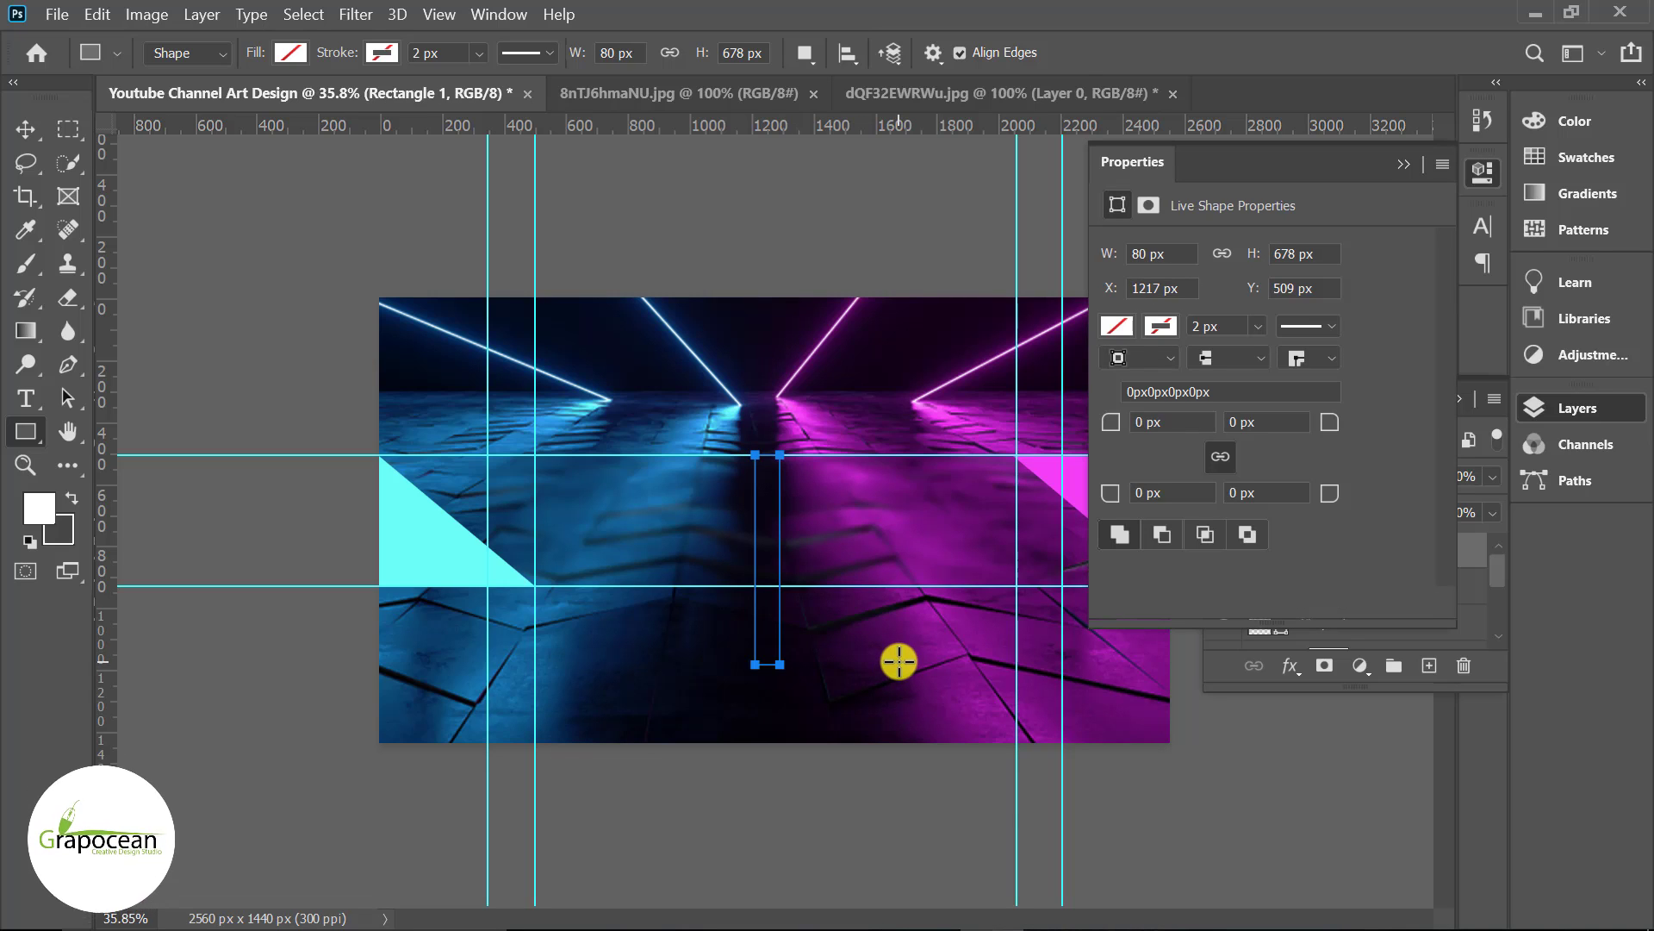
# Give the rectangle a gradient fill with its right stop sampled blue from the background.
pyautogui.click(291, 52)
pyautogui.click(231, 103)
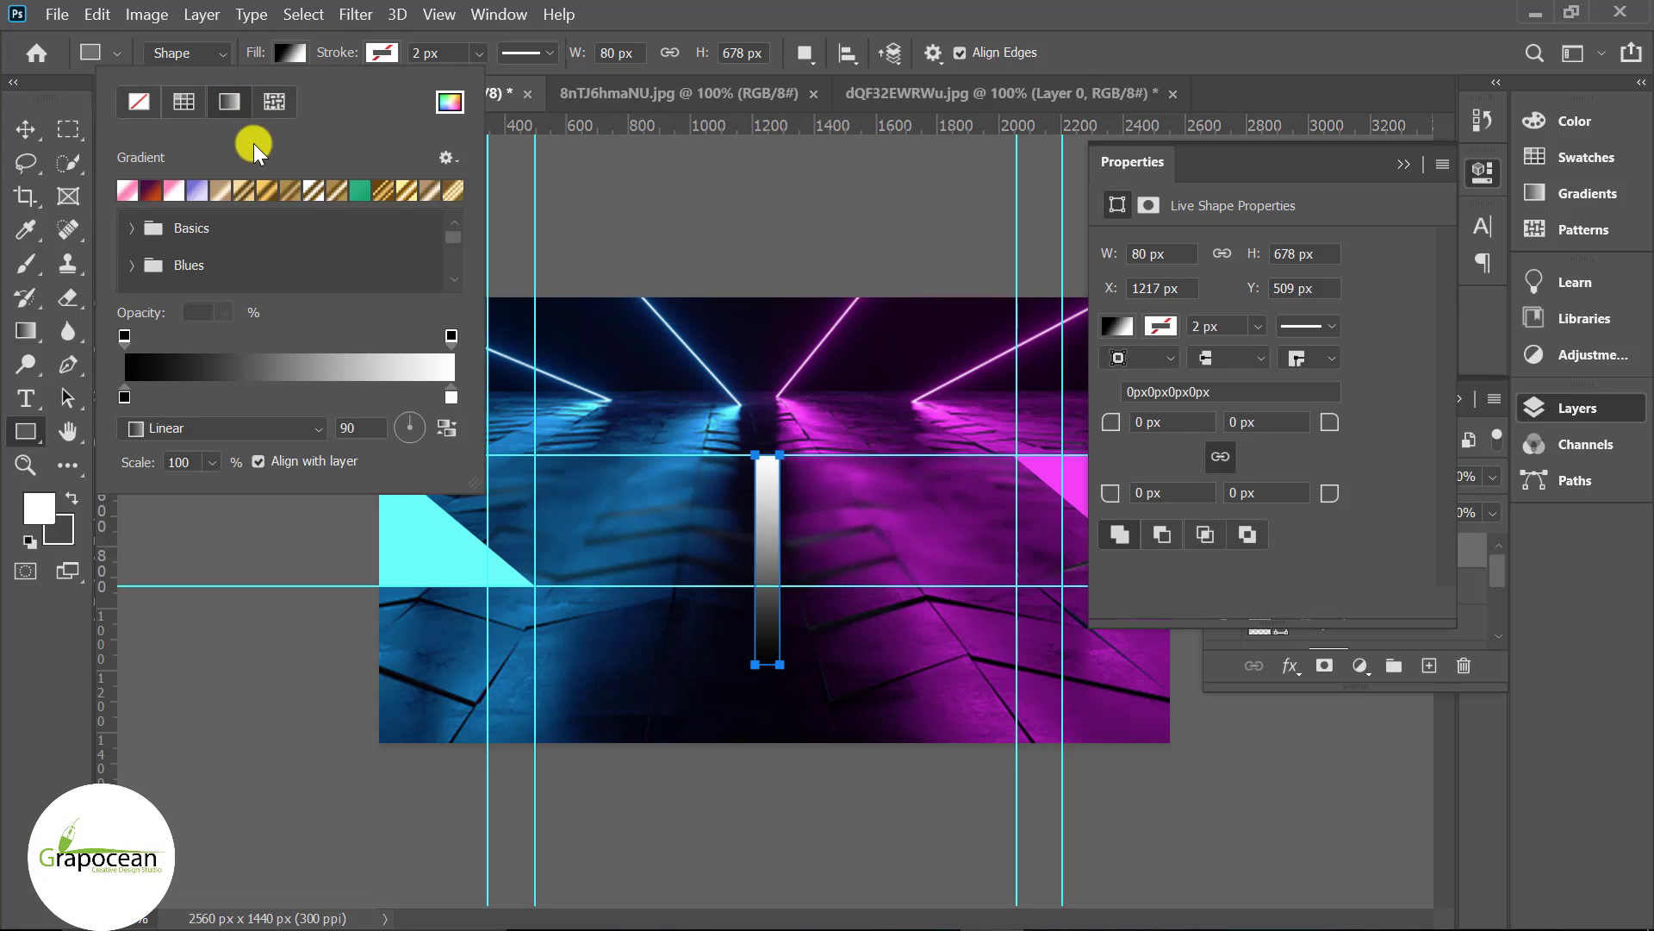
pyautogui.doubleClick(452, 395)
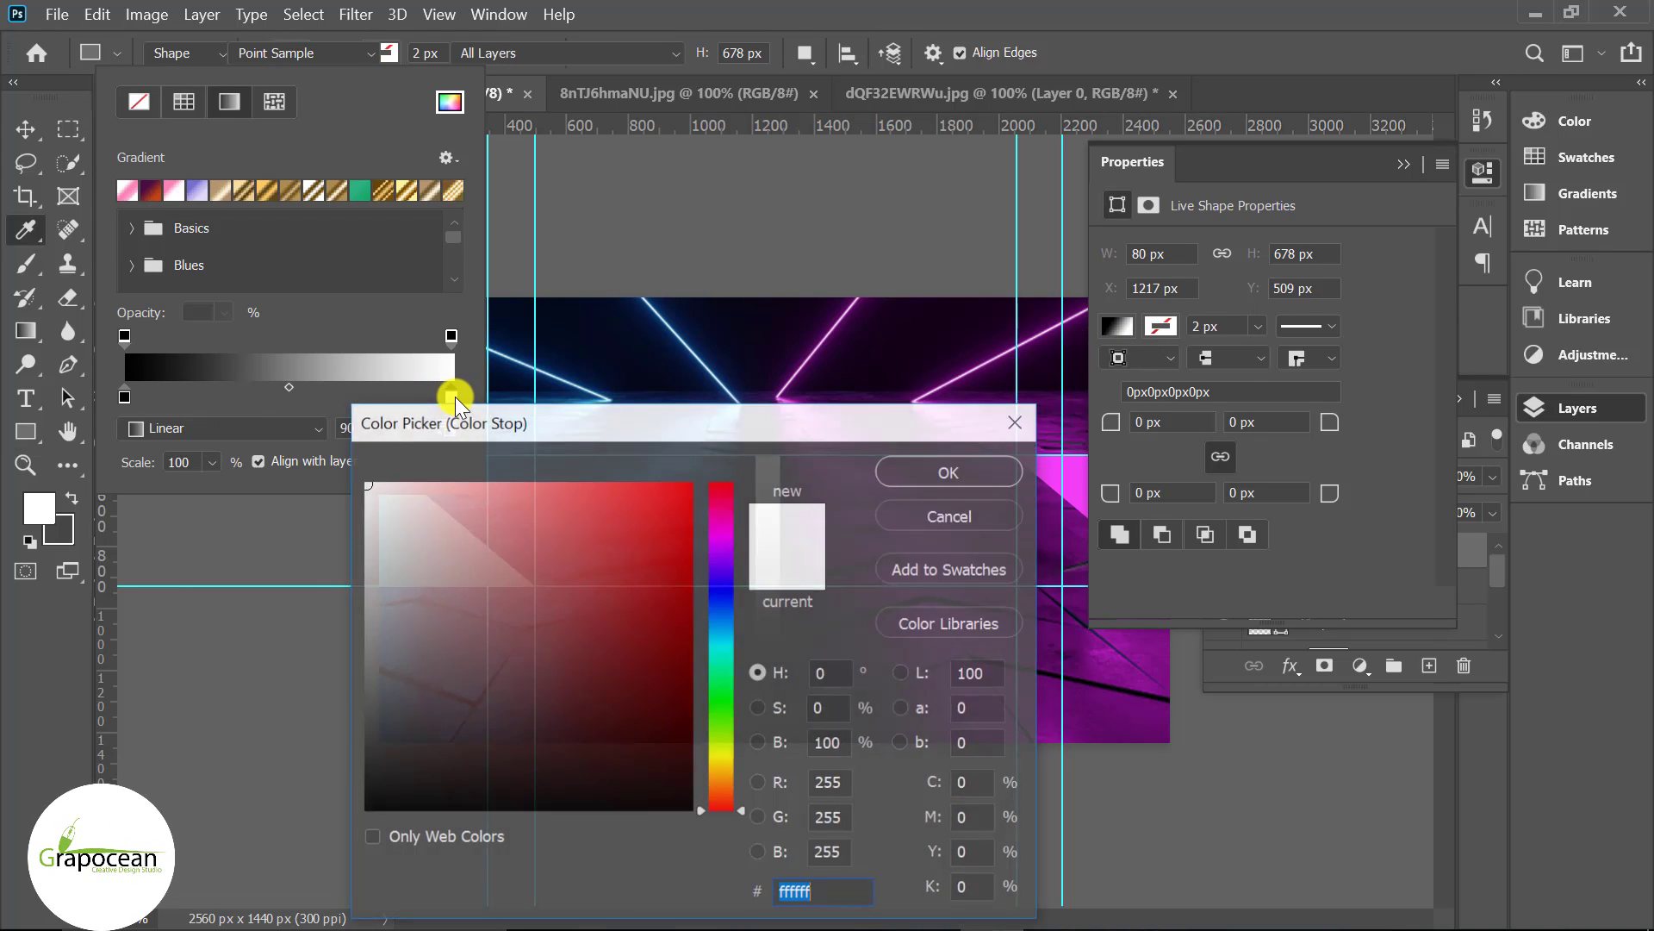
pyautogui.moveTo(758, 424)
pyautogui.mouseDown()
pyautogui.moveTo(734, 774)
pyautogui.moveTo(1212, 351)
pyautogui.mouseUp()
pyautogui.click(563, 423)
pyautogui.click(1444, 416)
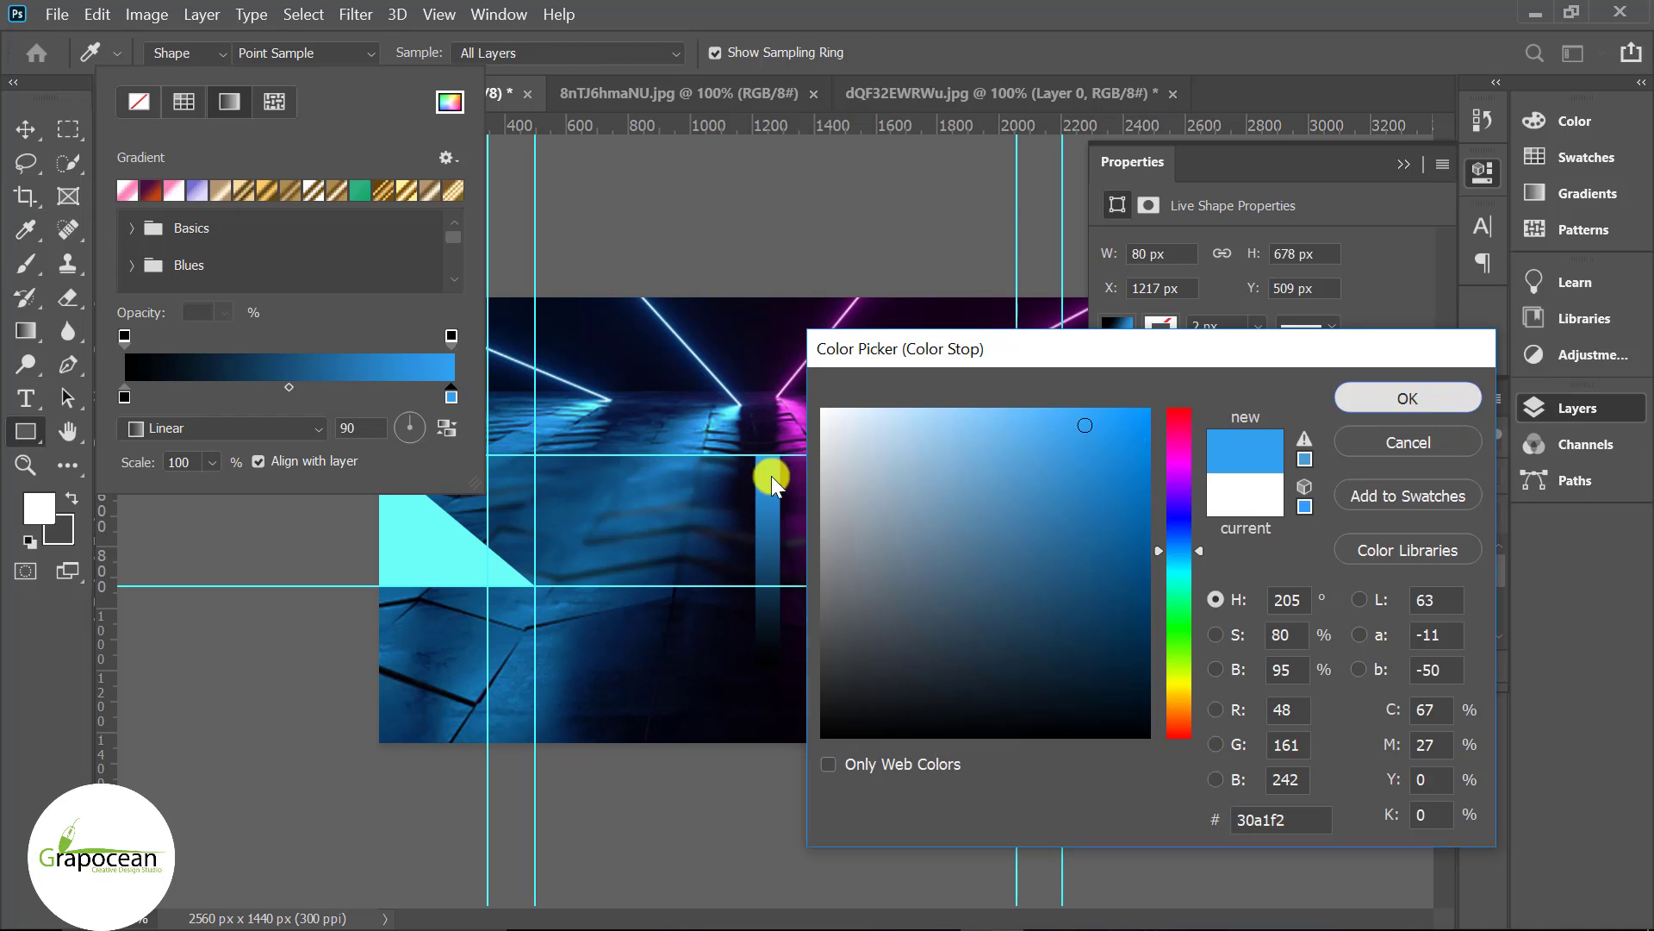
# Set the gradient's left stop to sampled purple and widen the purple portion slightly.
pyautogui.doubleClick(124, 395)
pyautogui.moveTo(1079, 359); pyautogui.dragTo(1040, 728)
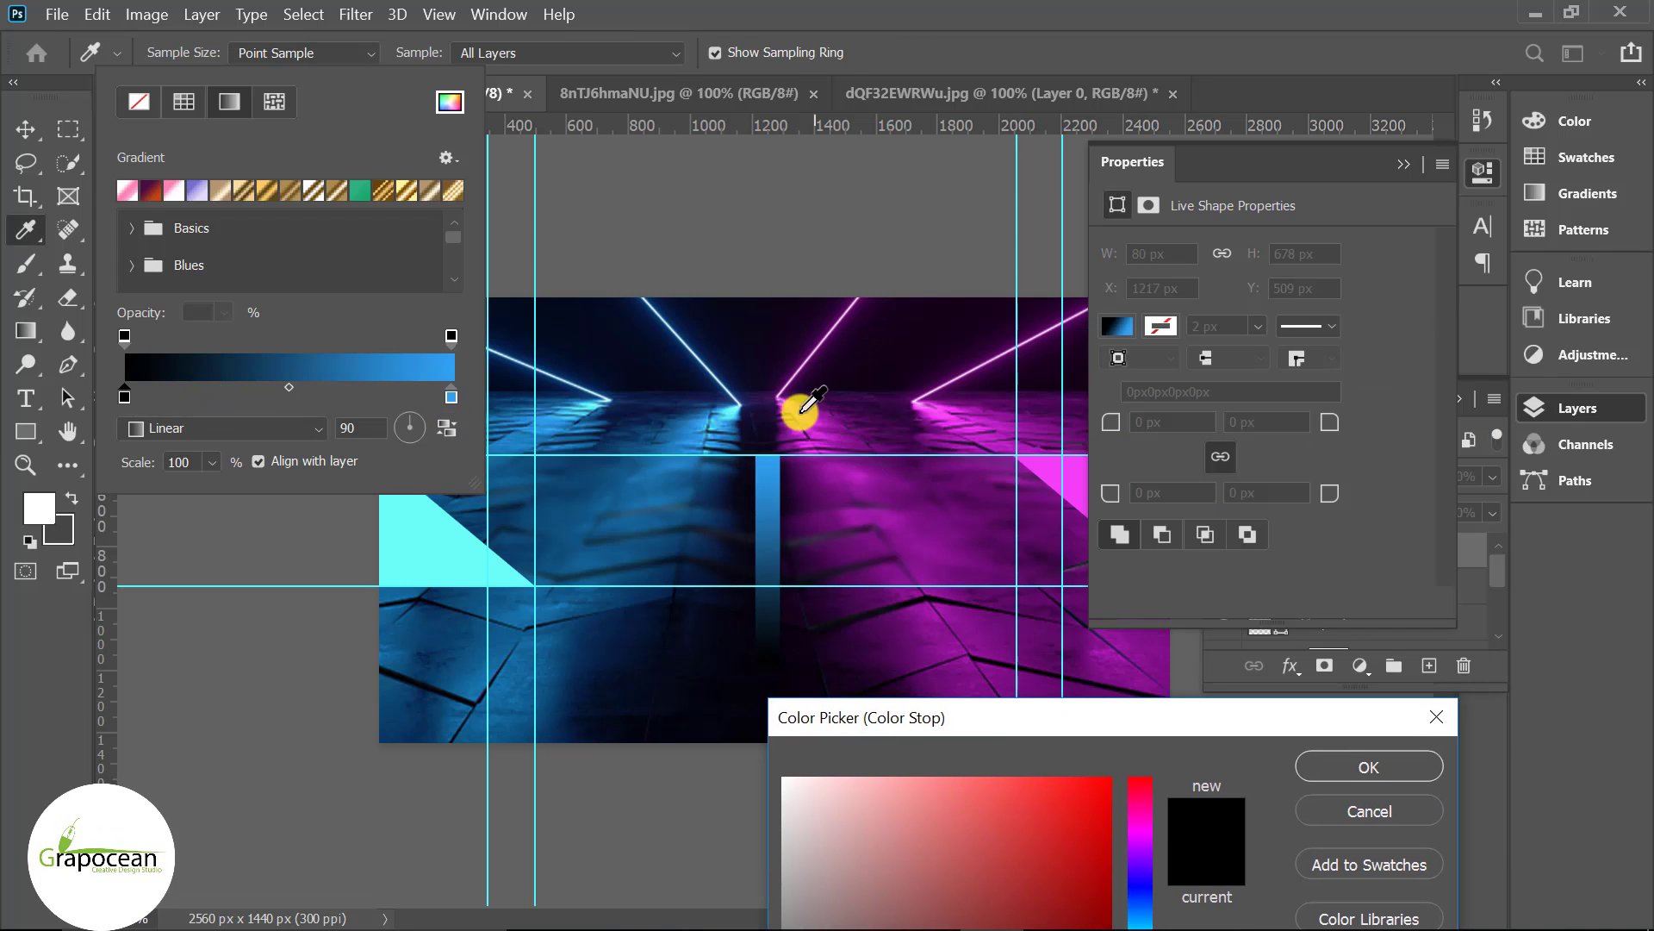
pyautogui.click(868, 517)
pyautogui.moveTo(1151, 731); pyautogui.dragTo(1196, 354)
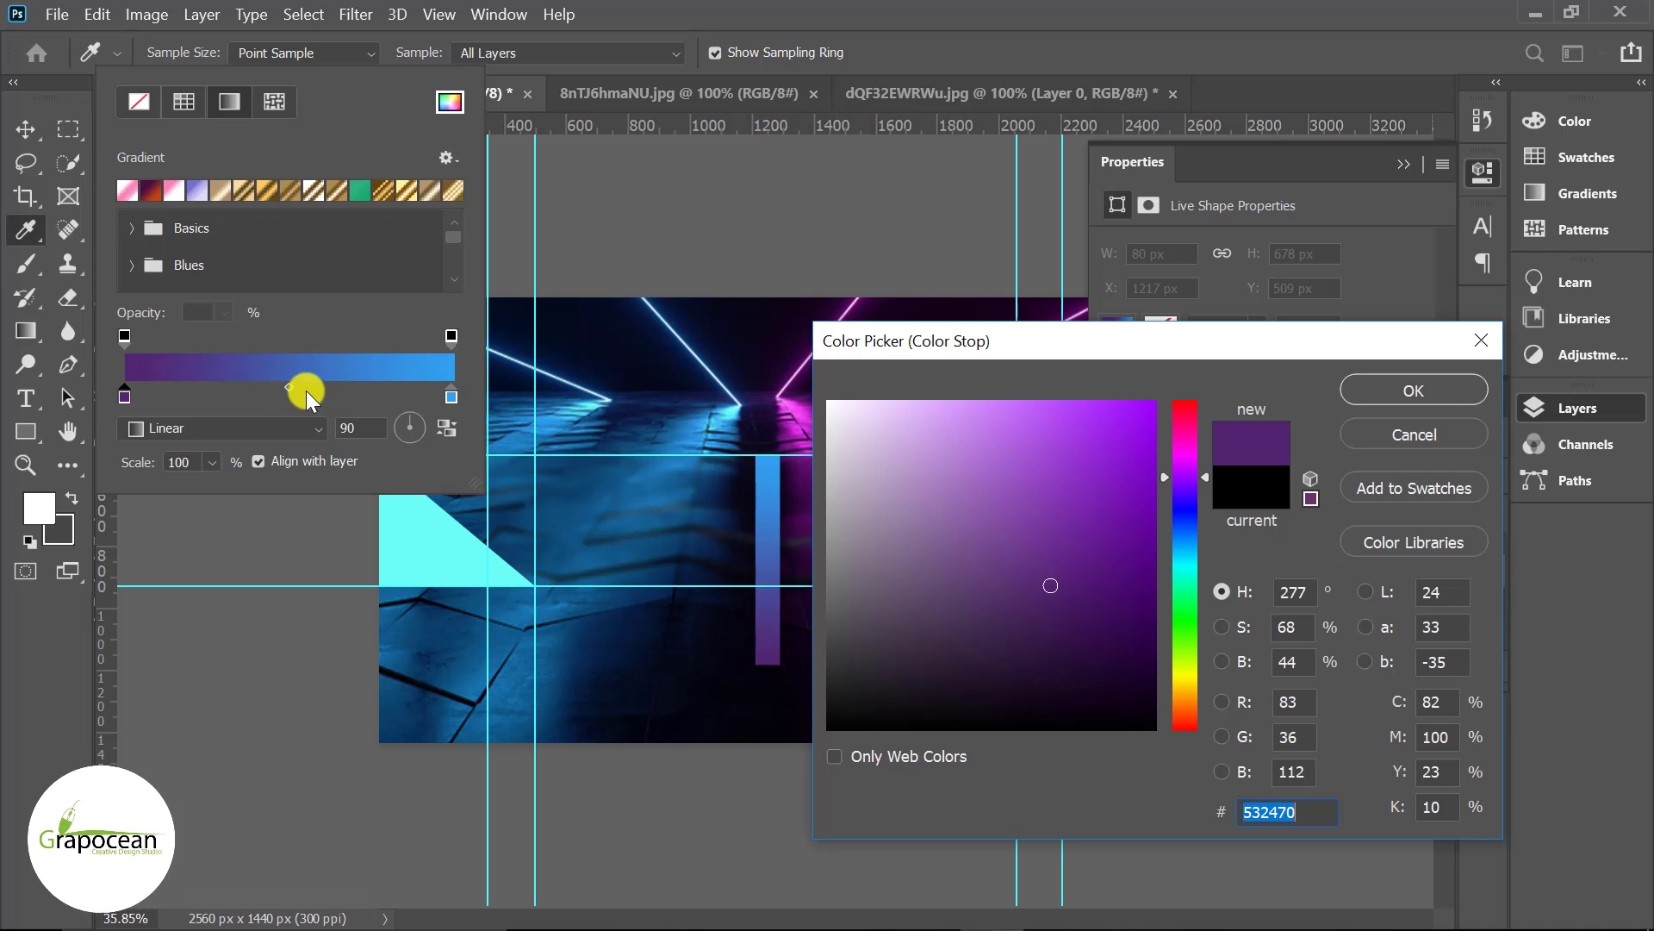
pyautogui.click(1409, 392)
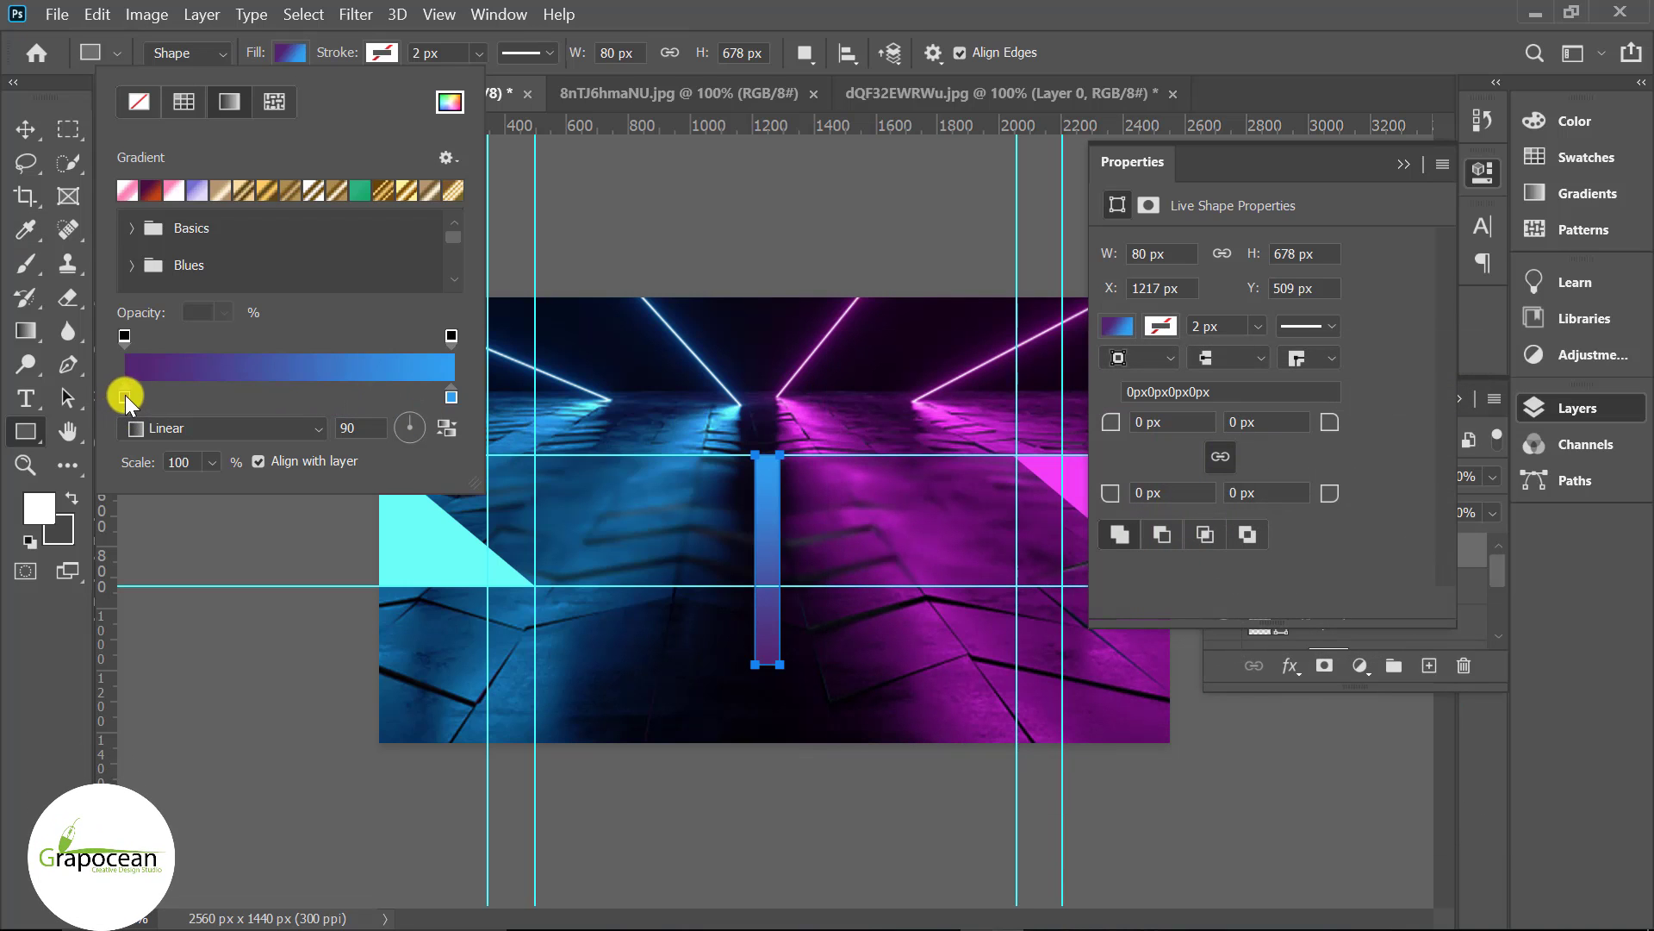
pyautogui.moveTo(125, 396); pyautogui.dragTo(255, 396)
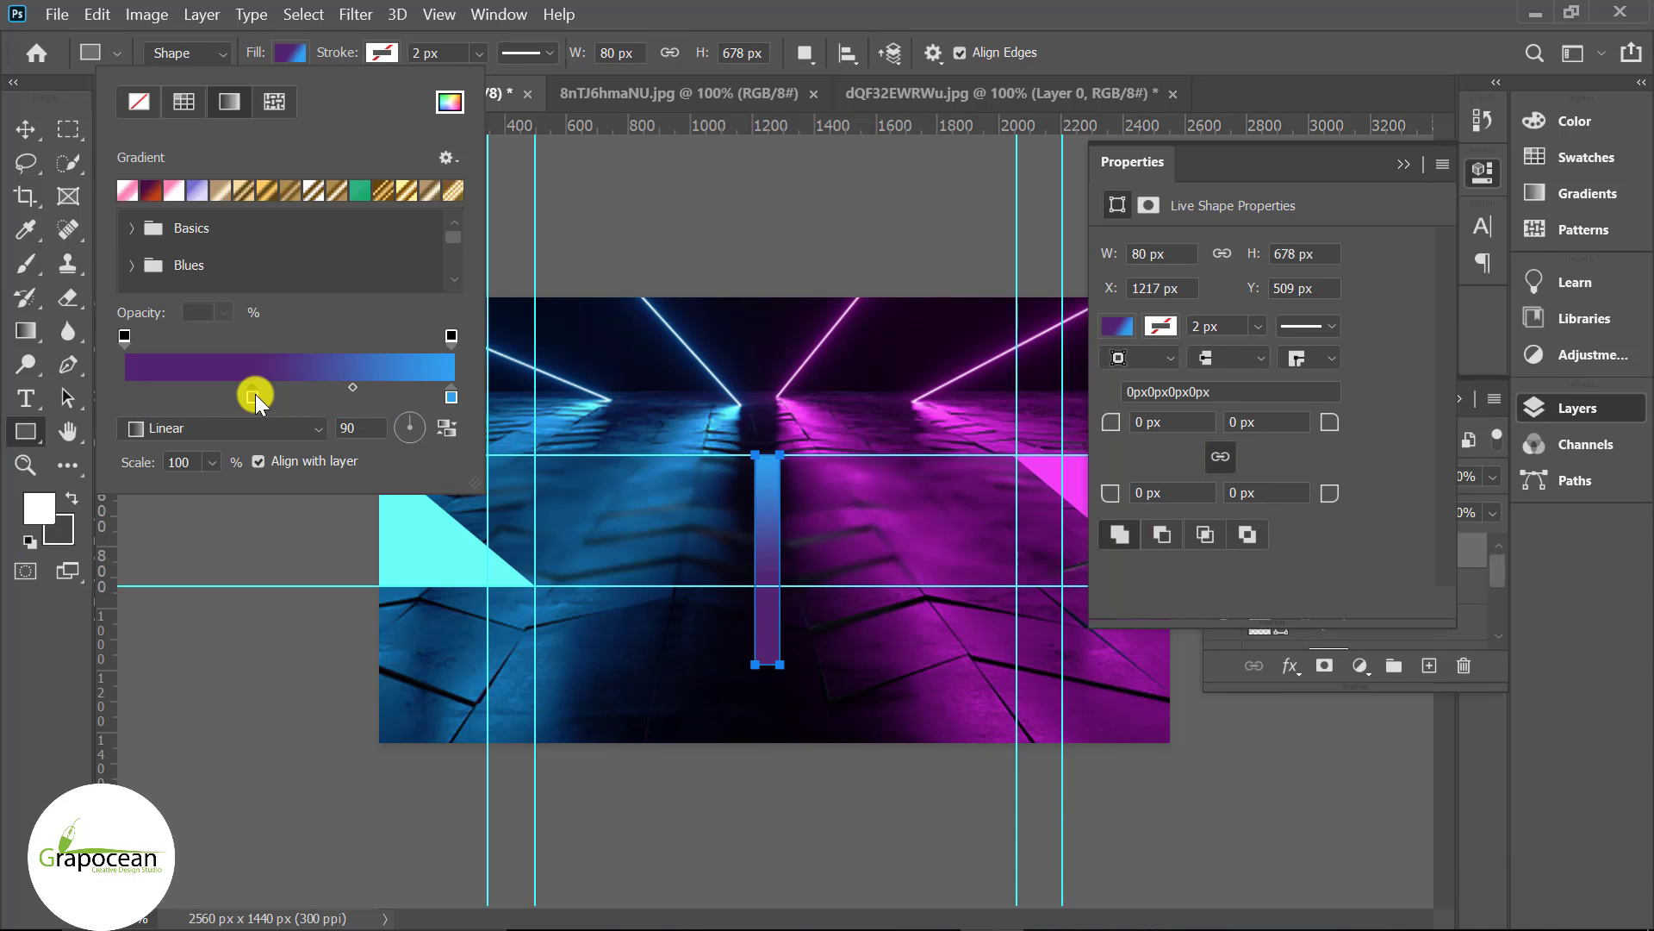
pyautogui.moveTo(255, 394); pyautogui.dragTo(219, 395)
pyautogui.click(53, 650)
# Rotate the gradient bar about 48° and move it toward the cyan triangle.
pyautogui.click(25, 129)
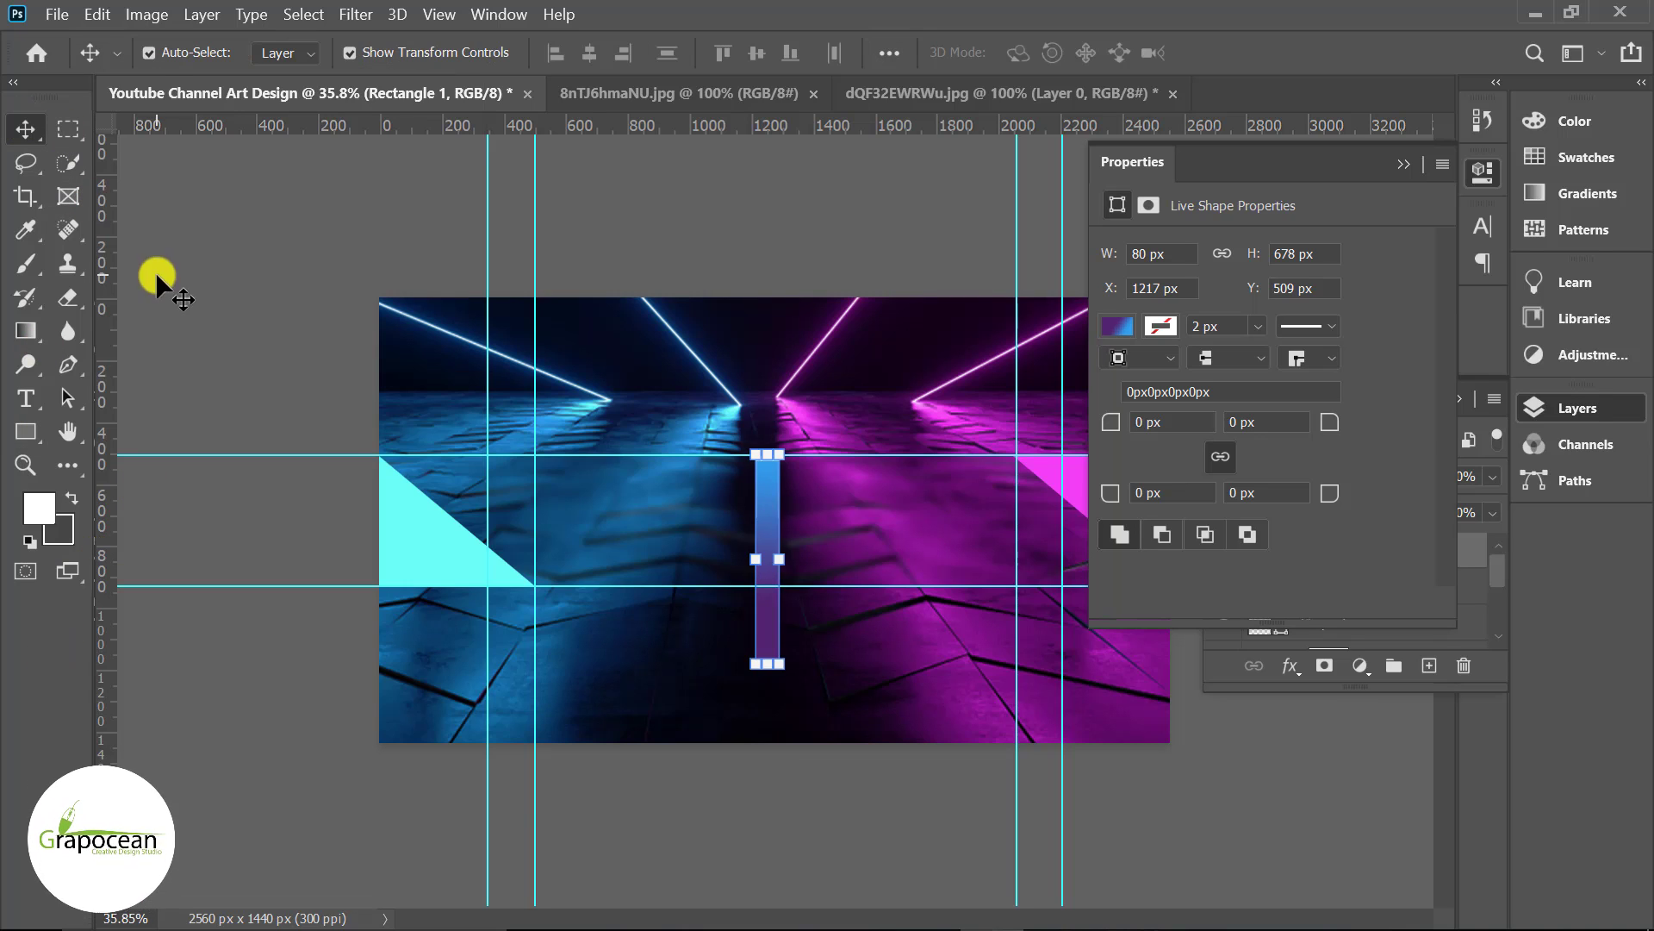
pyautogui.click(727, 746)
pyautogui.keyDown('ctrl'); pyautogui.click(768, 534); pyautogui.keyUp('ctrl')
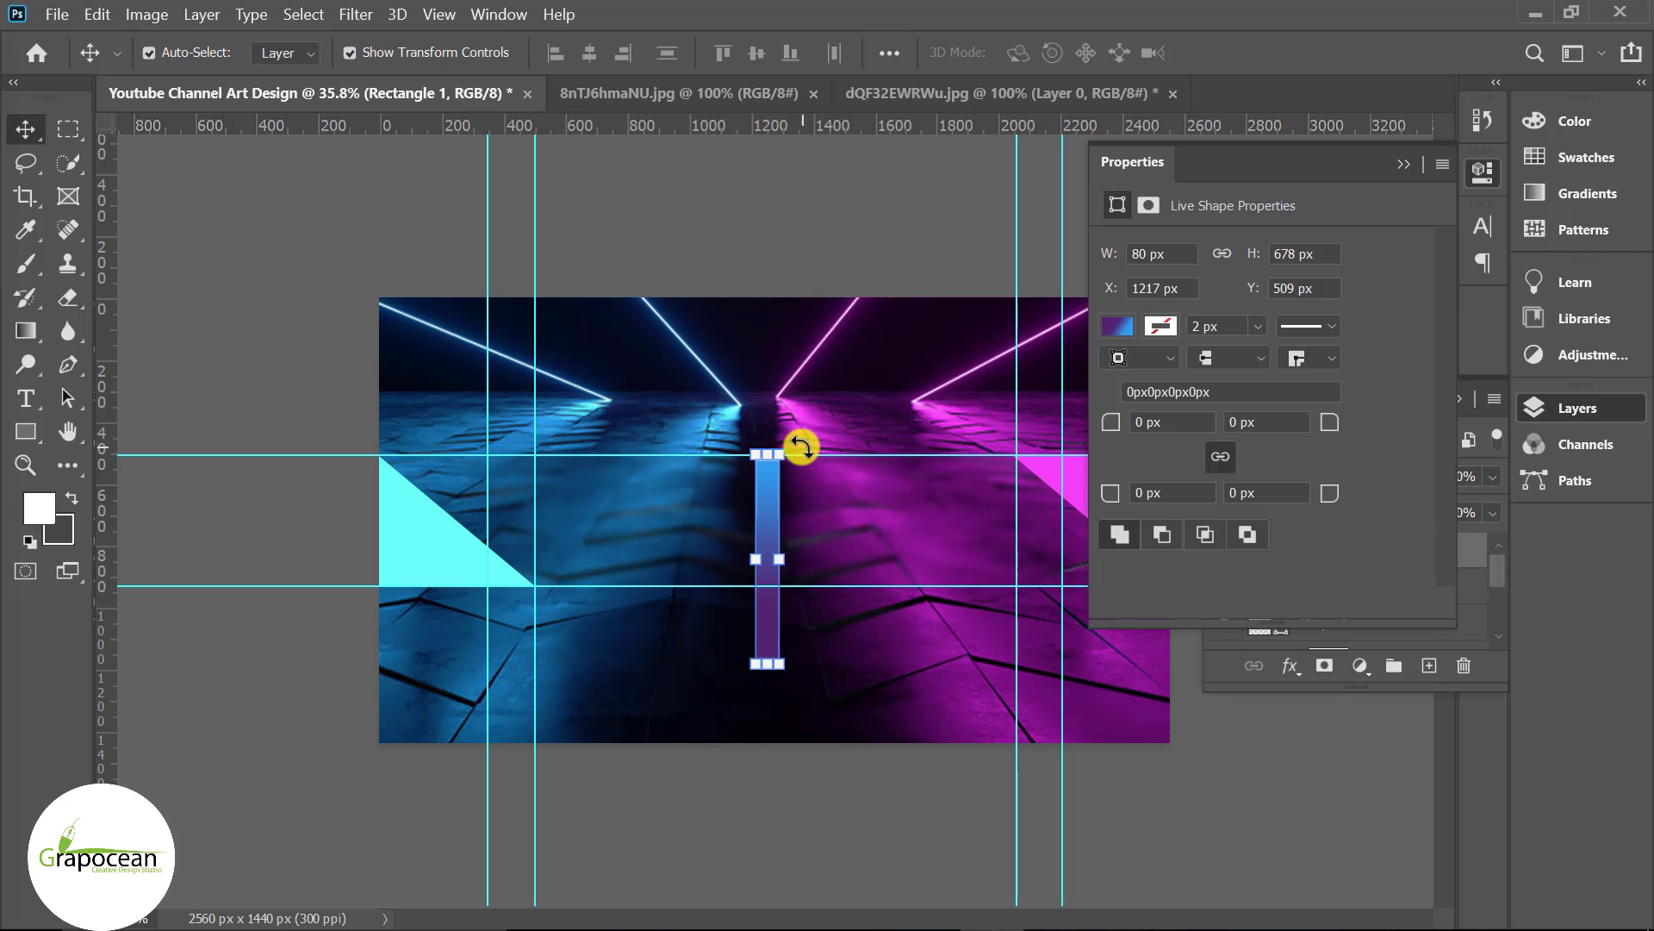
pyautogui.moveTo(800, 446); pyautogui.dragTo(906, 494)
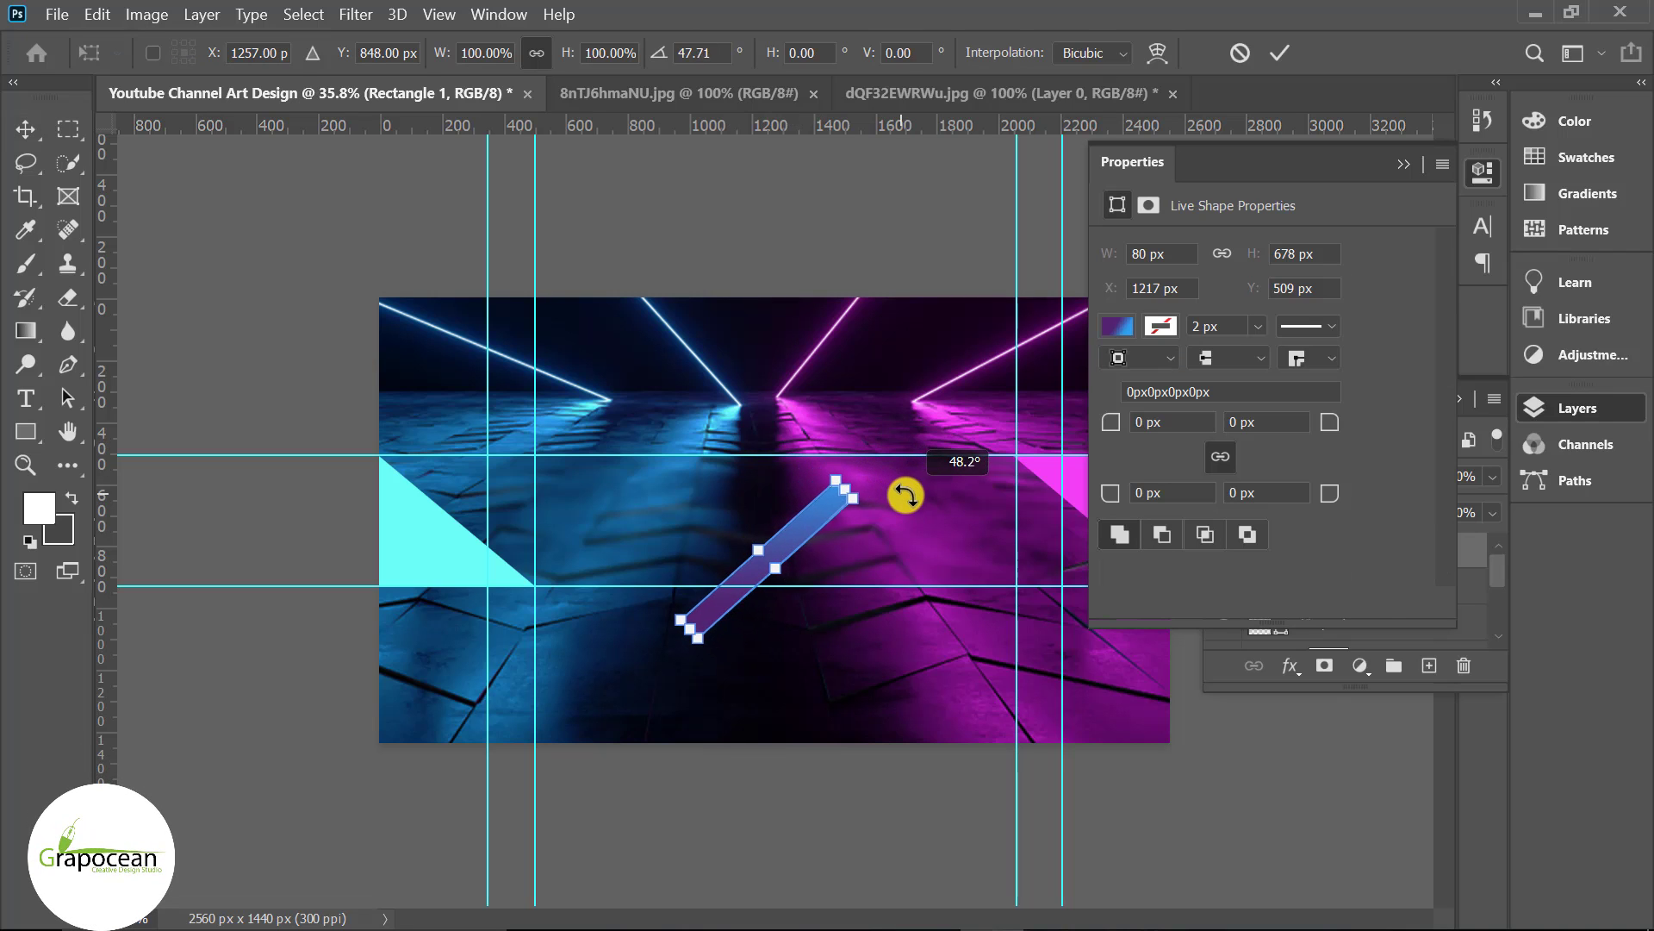
pyautogui.moveTo(801, 547); pyautogui.dragTo(655, 509)
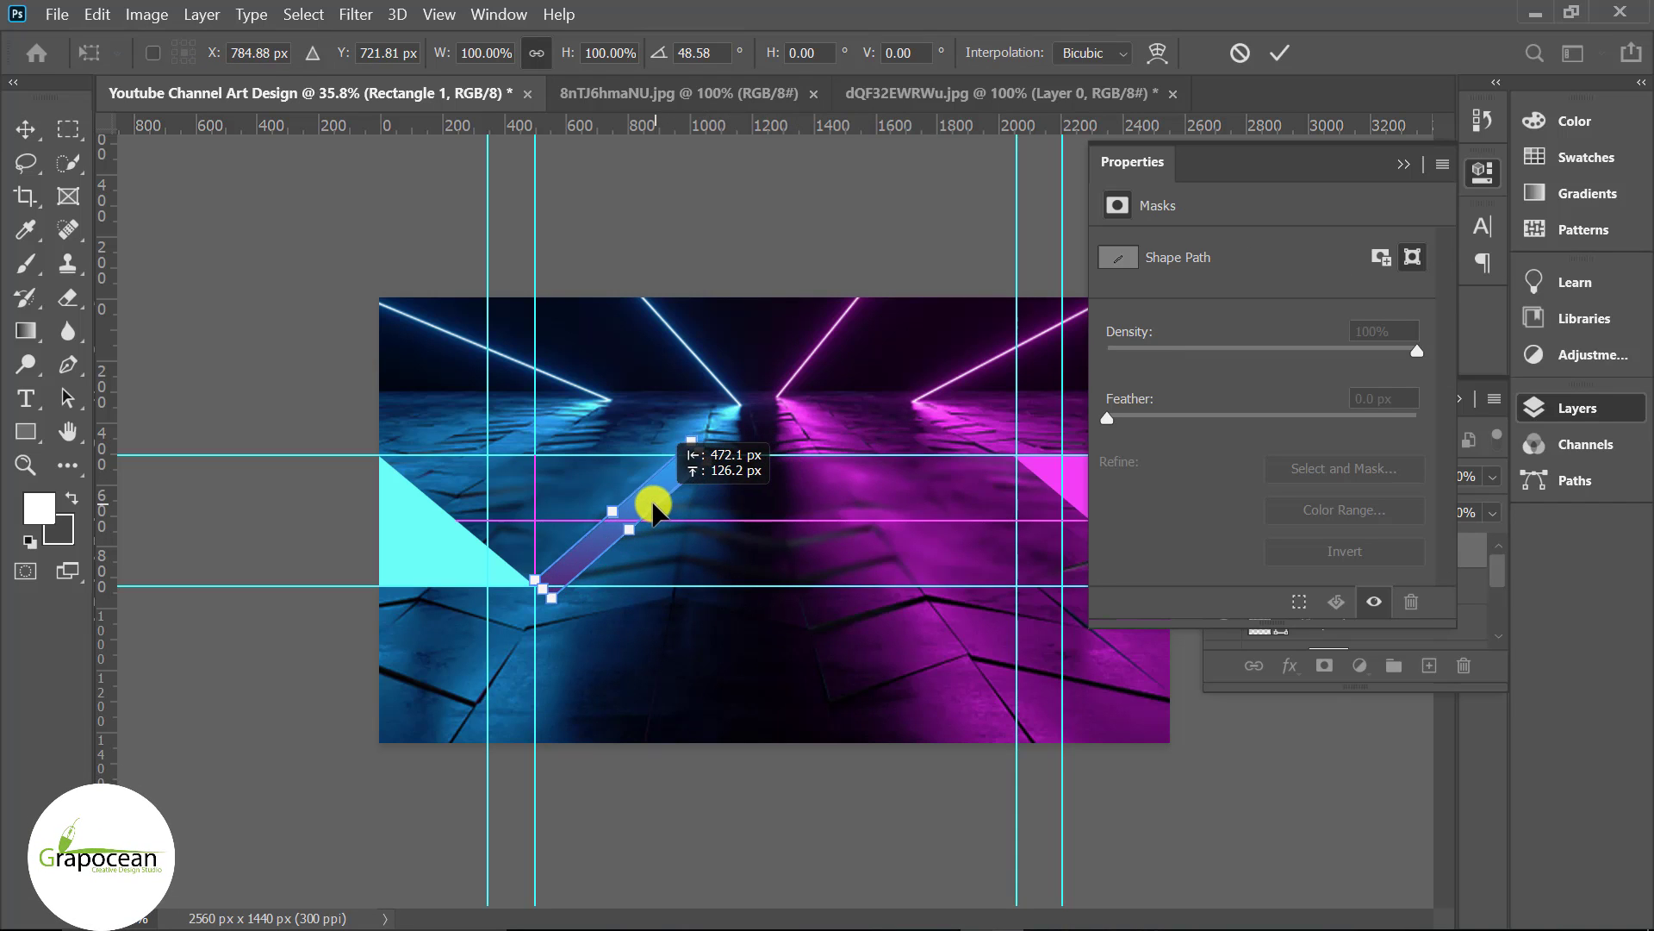
pyautogui.scroll(3, 665, 436)
pyautogui.scroll(6, 666, 426)
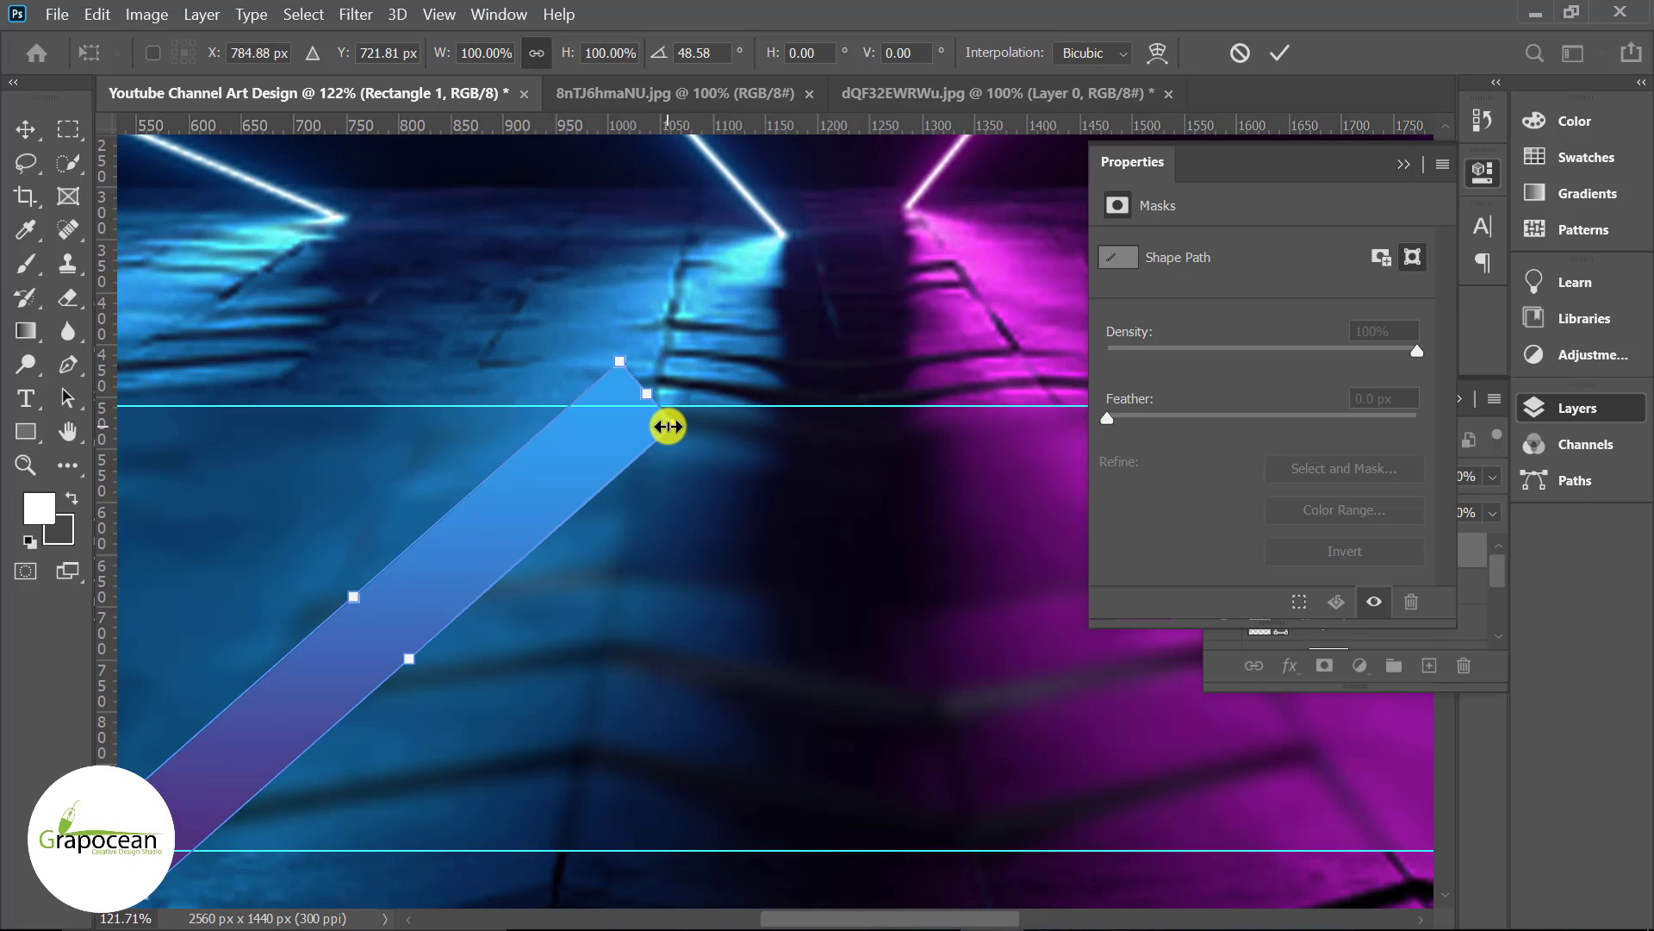
# Enlarge the tilted bar to about 108%, aligning its lower end with the triangle's tip.
pyautogui.moveTo(658, 386); pyautogui.dragTo(668, 373)
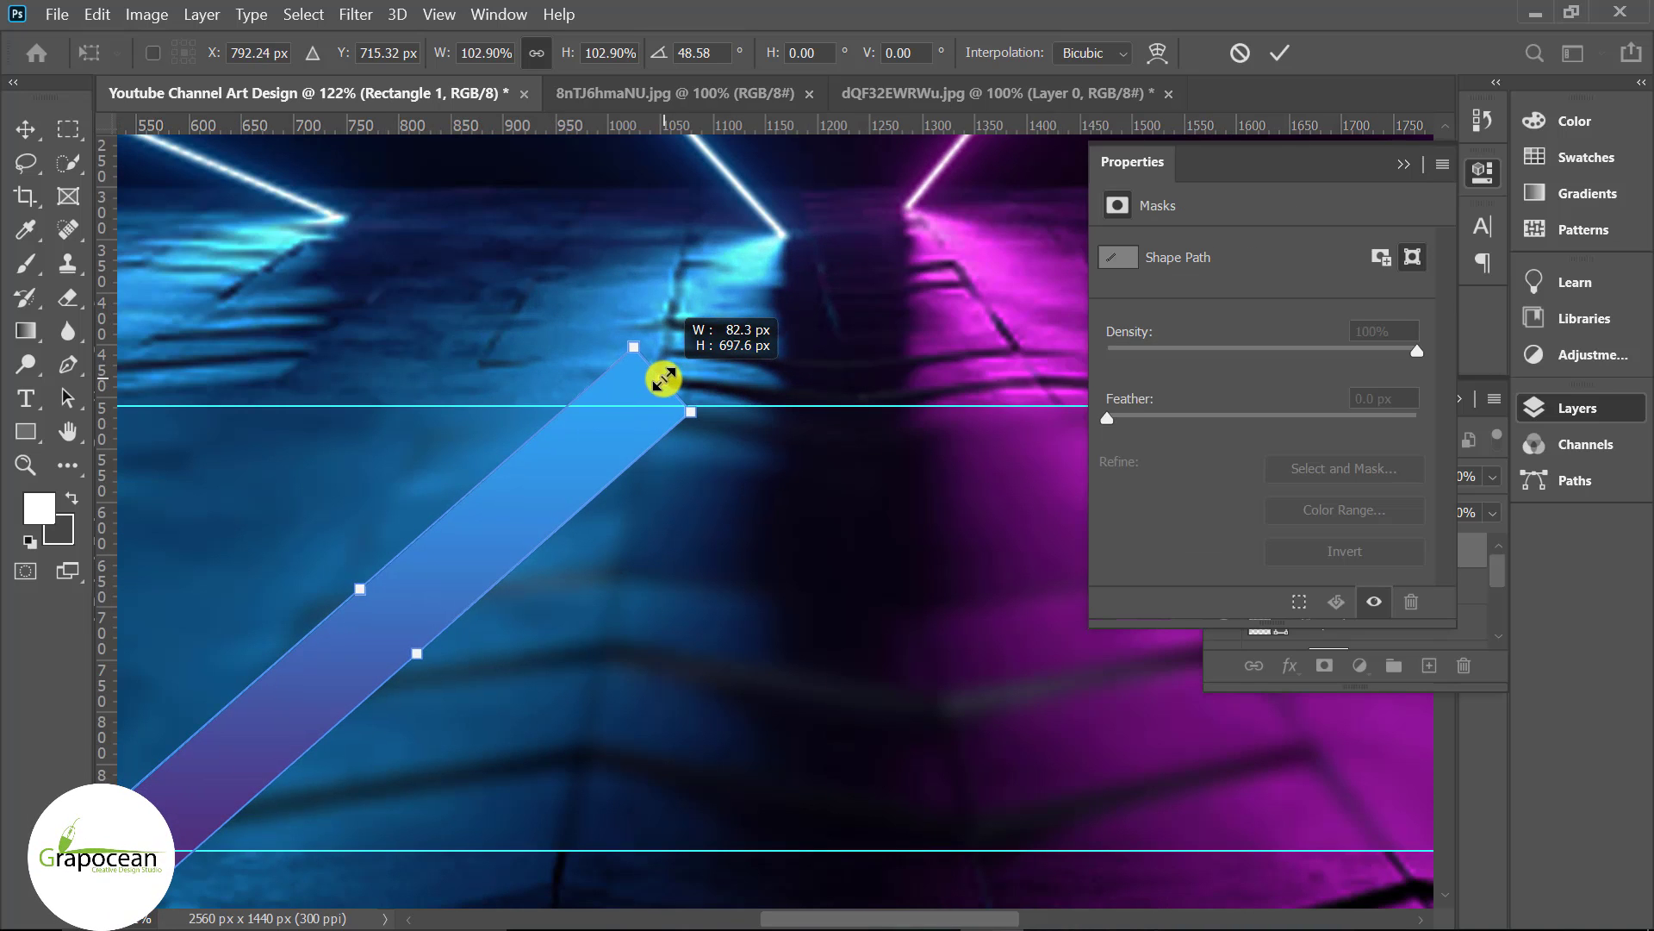
pyautogui.scroll(-2, 732, 510)
pyautogui.scroll(2, 307, 754)
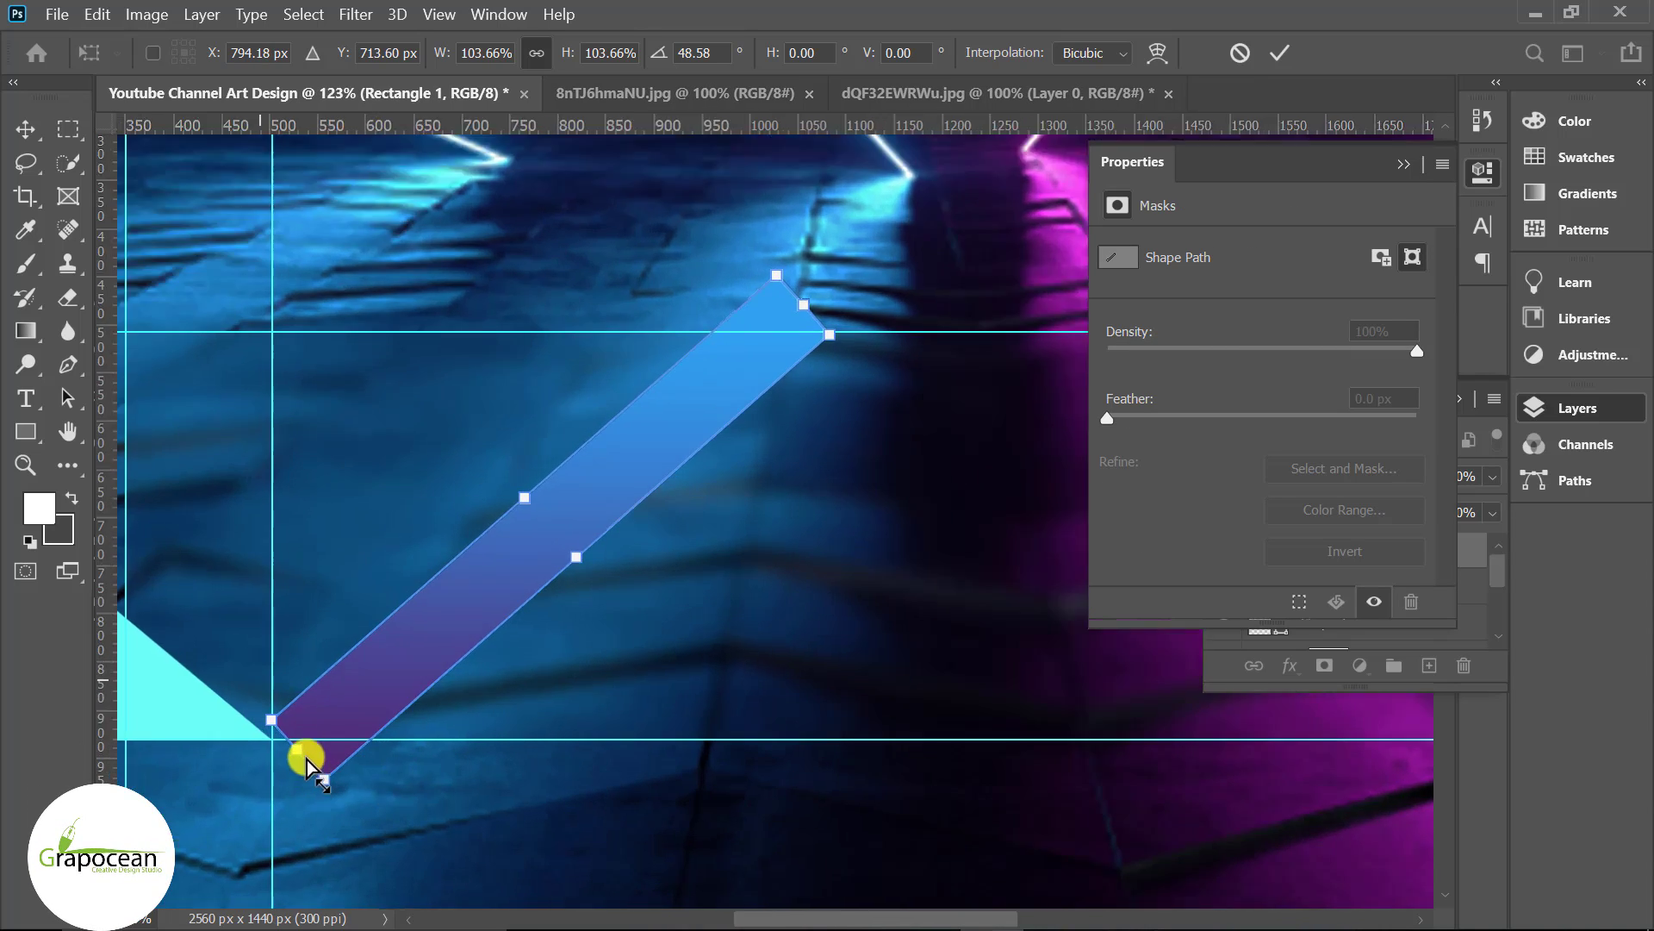
pyautogui.scroll(1, 353, 704)
pyautogui.moveTo(407, 654); pyautogui.dragTo(401, 675)
pyautogui.scroll(-2, 786, 361)
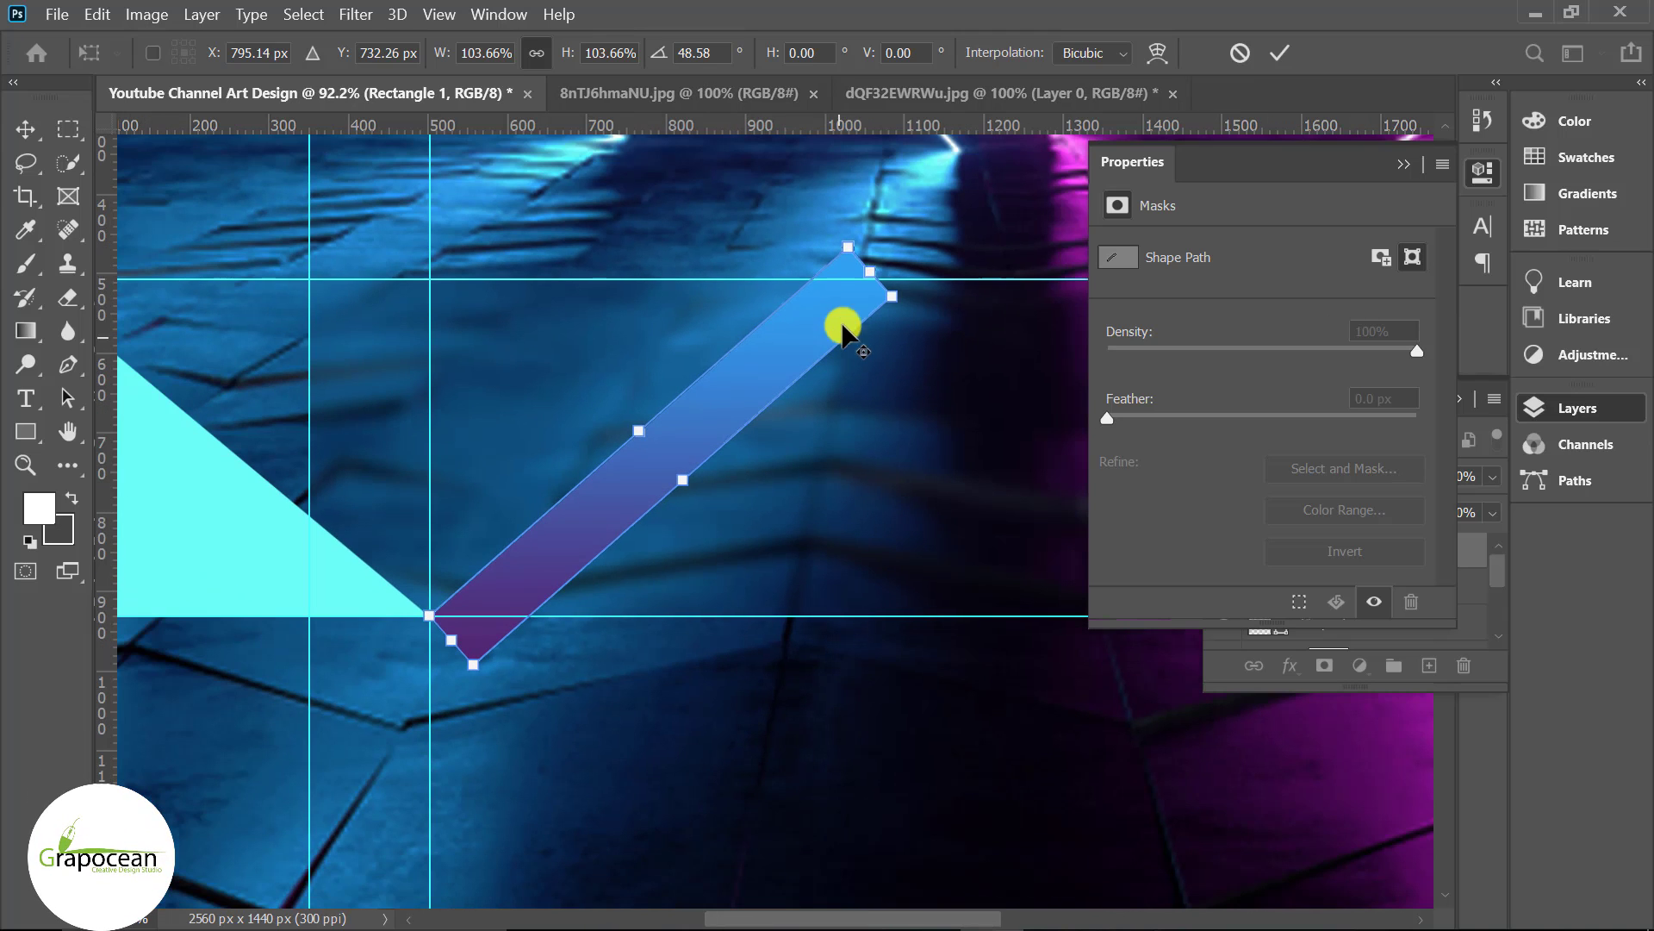
pyautogui.moveTo(873, 274); pyautogui.dragTo(891, 255)
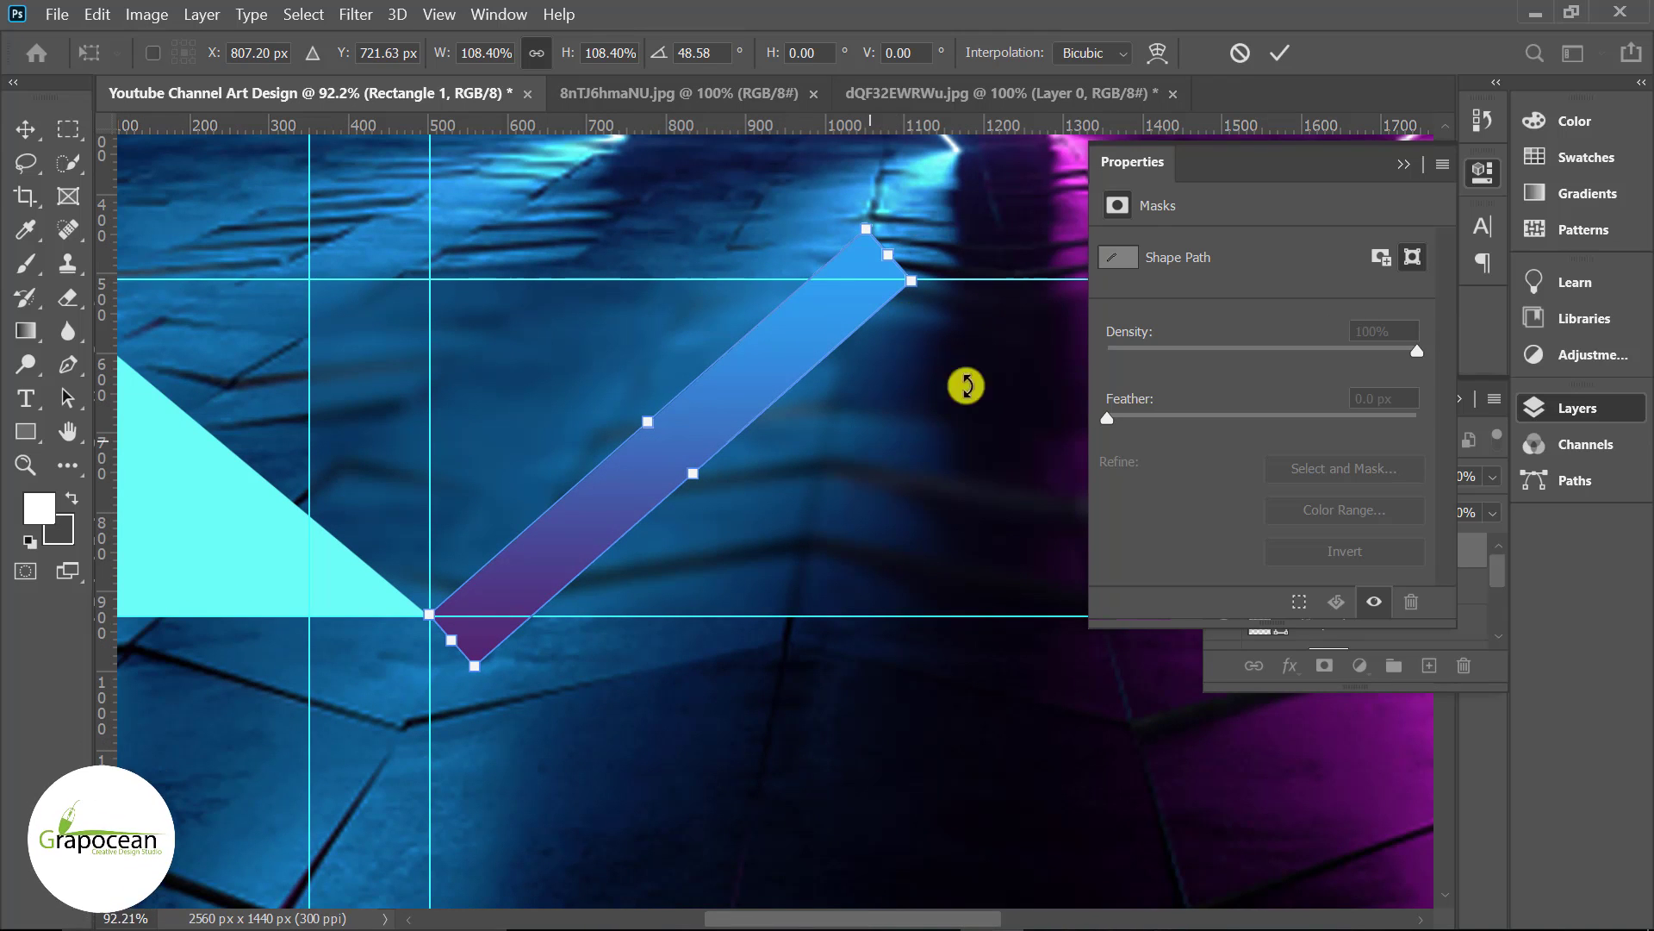
pyautogui.click(1280, 52)
# Select Layer 1 and collapse the Properties panel to reveal the Layers panel.
pyautogui.keyDown('ctrl'); pyautogui.click(586, 689); pyautogui.keyUp('ctrl')
pyautogui.scroll(-3, 586, 690)
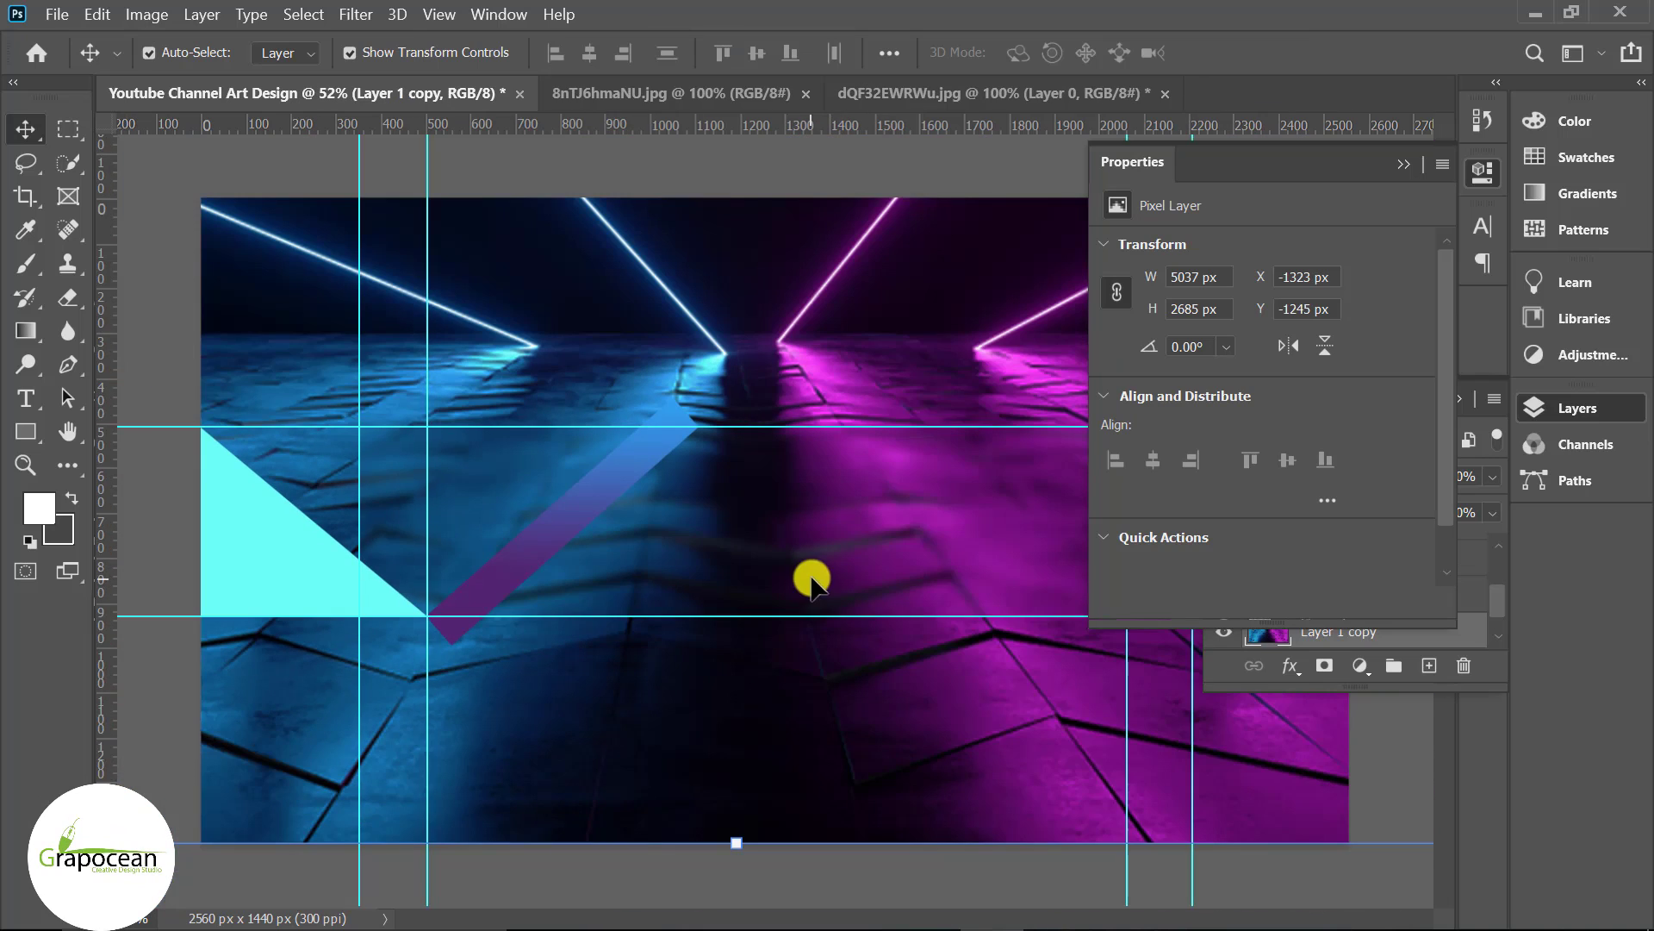
pyautogui.keyDown('ctrl'); pyautogui.click(759, 573); pyautogui.keyUp('ctrl')
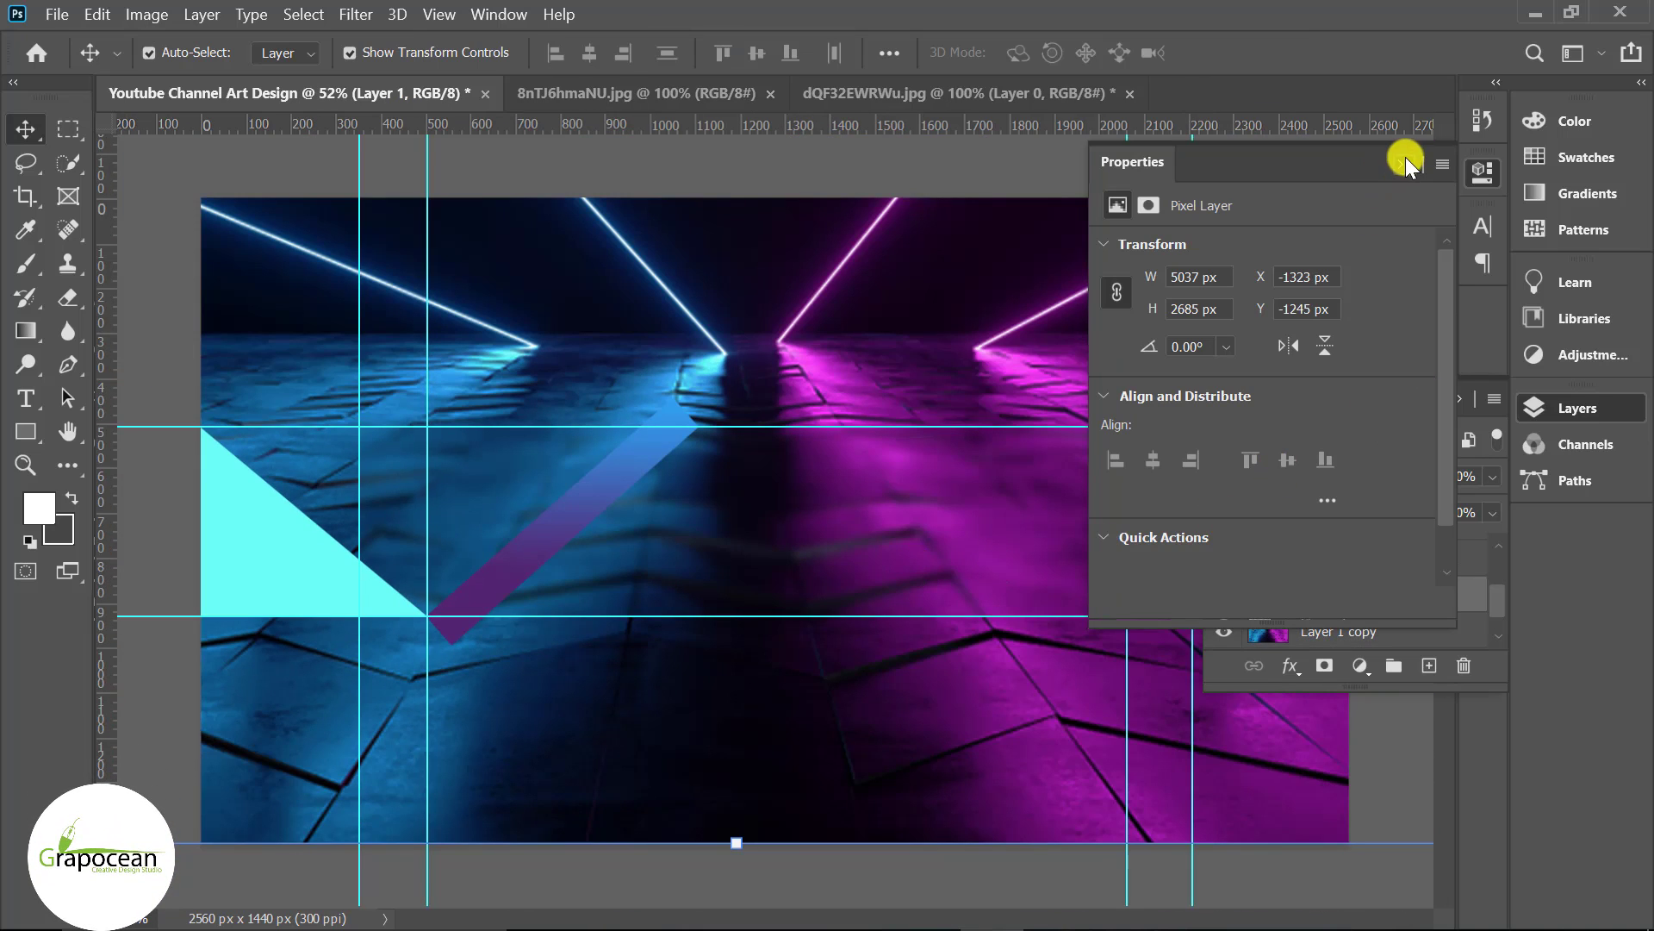
pyautogui.click(1406, 162)
pyautogui.scroll(3, 1247, 610)
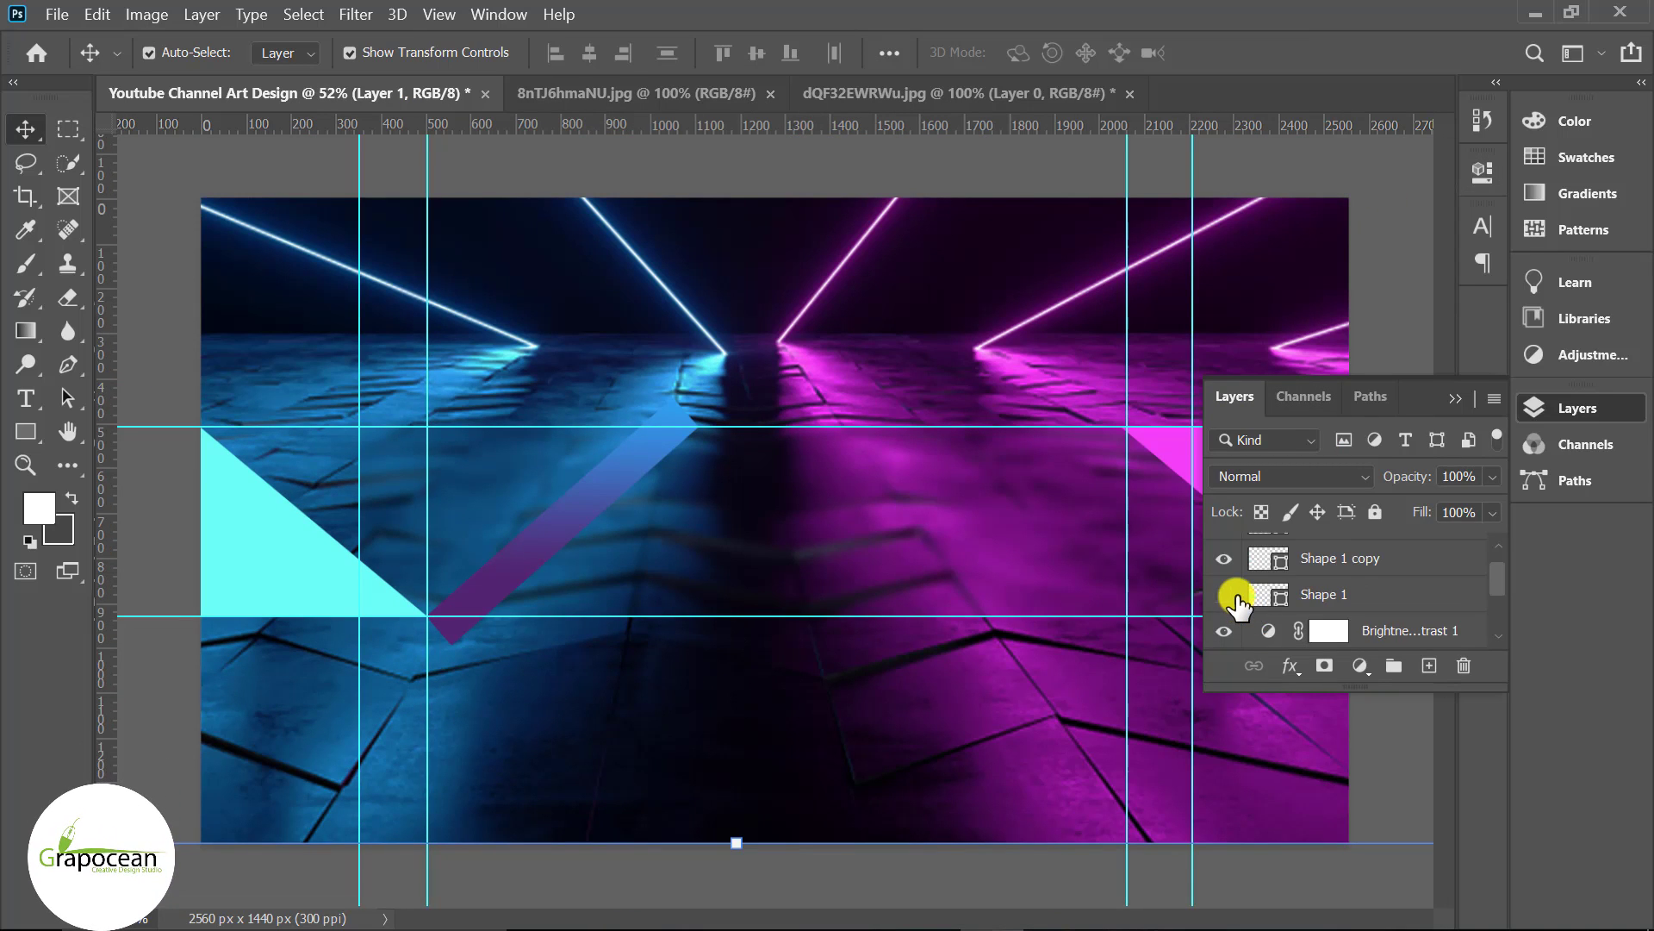
# Toggle the purple diagonal strip's visibility off and back on to check it.
pyautogui.click(1224, 594)
pyautogui.click(1223, 594)
pyautogui.scroll(2, 1228, 578)
pyautogui.click(1241, 551)
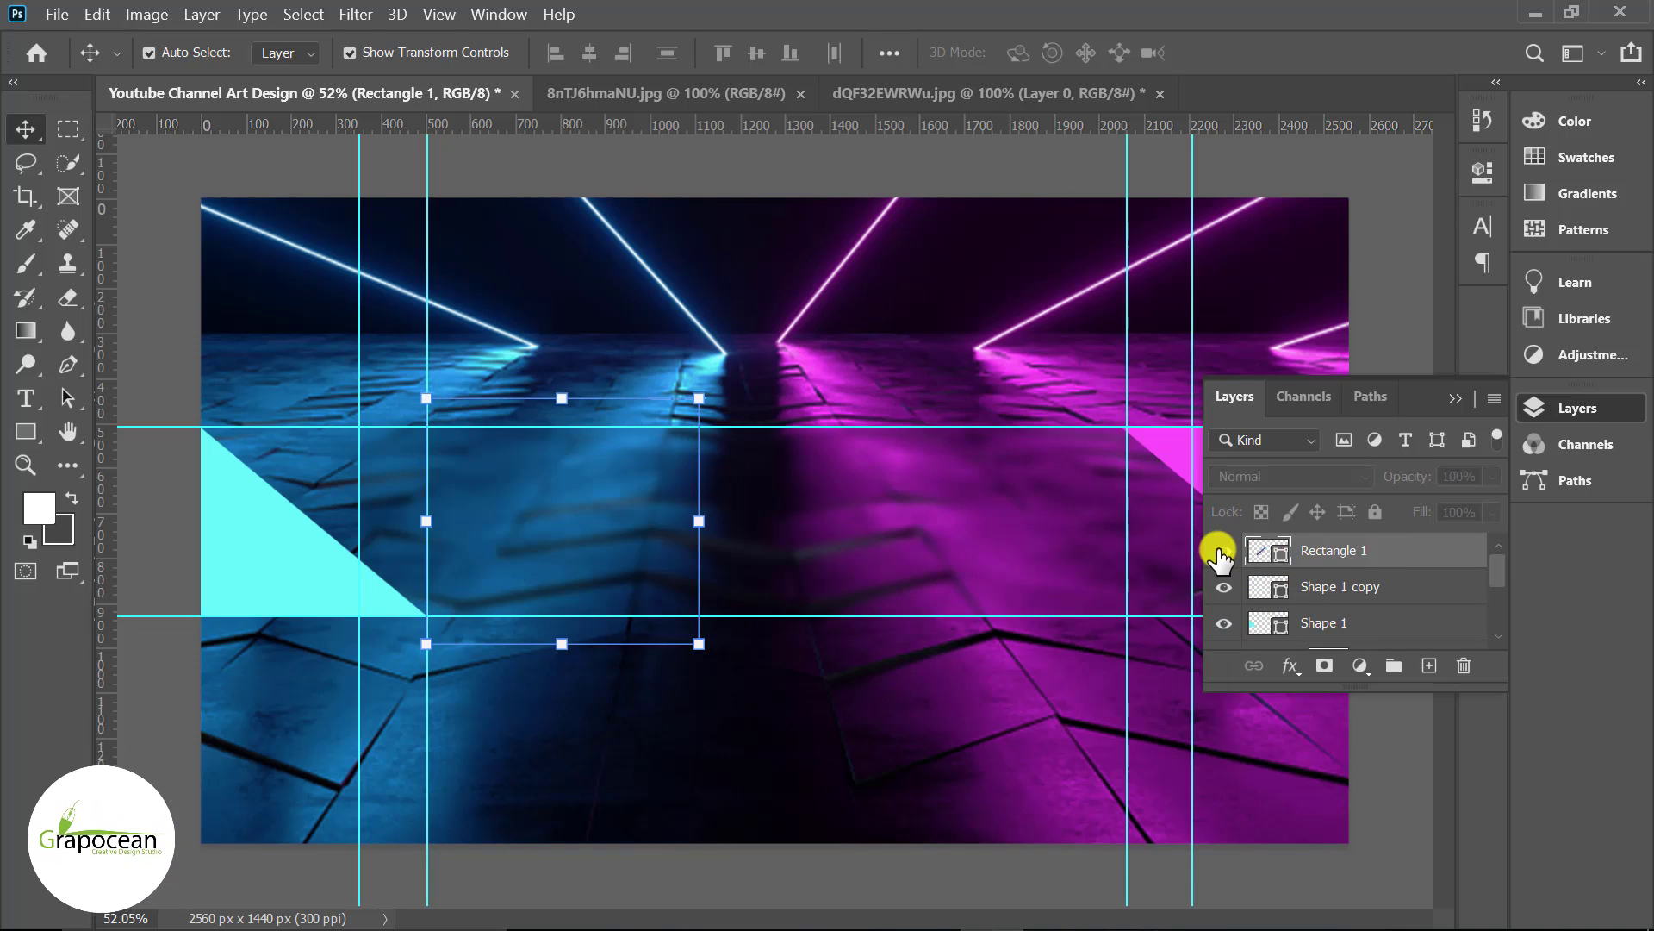
pyautogui.click(1222, 549)
pyautogui.scroll(-1, 1311, 627)
pyautogui.scroll(-2, 1311, 633)
pyautogui.scroll(1, 1317, 628)
pyautogui.scroll(-1, 1319, 612)
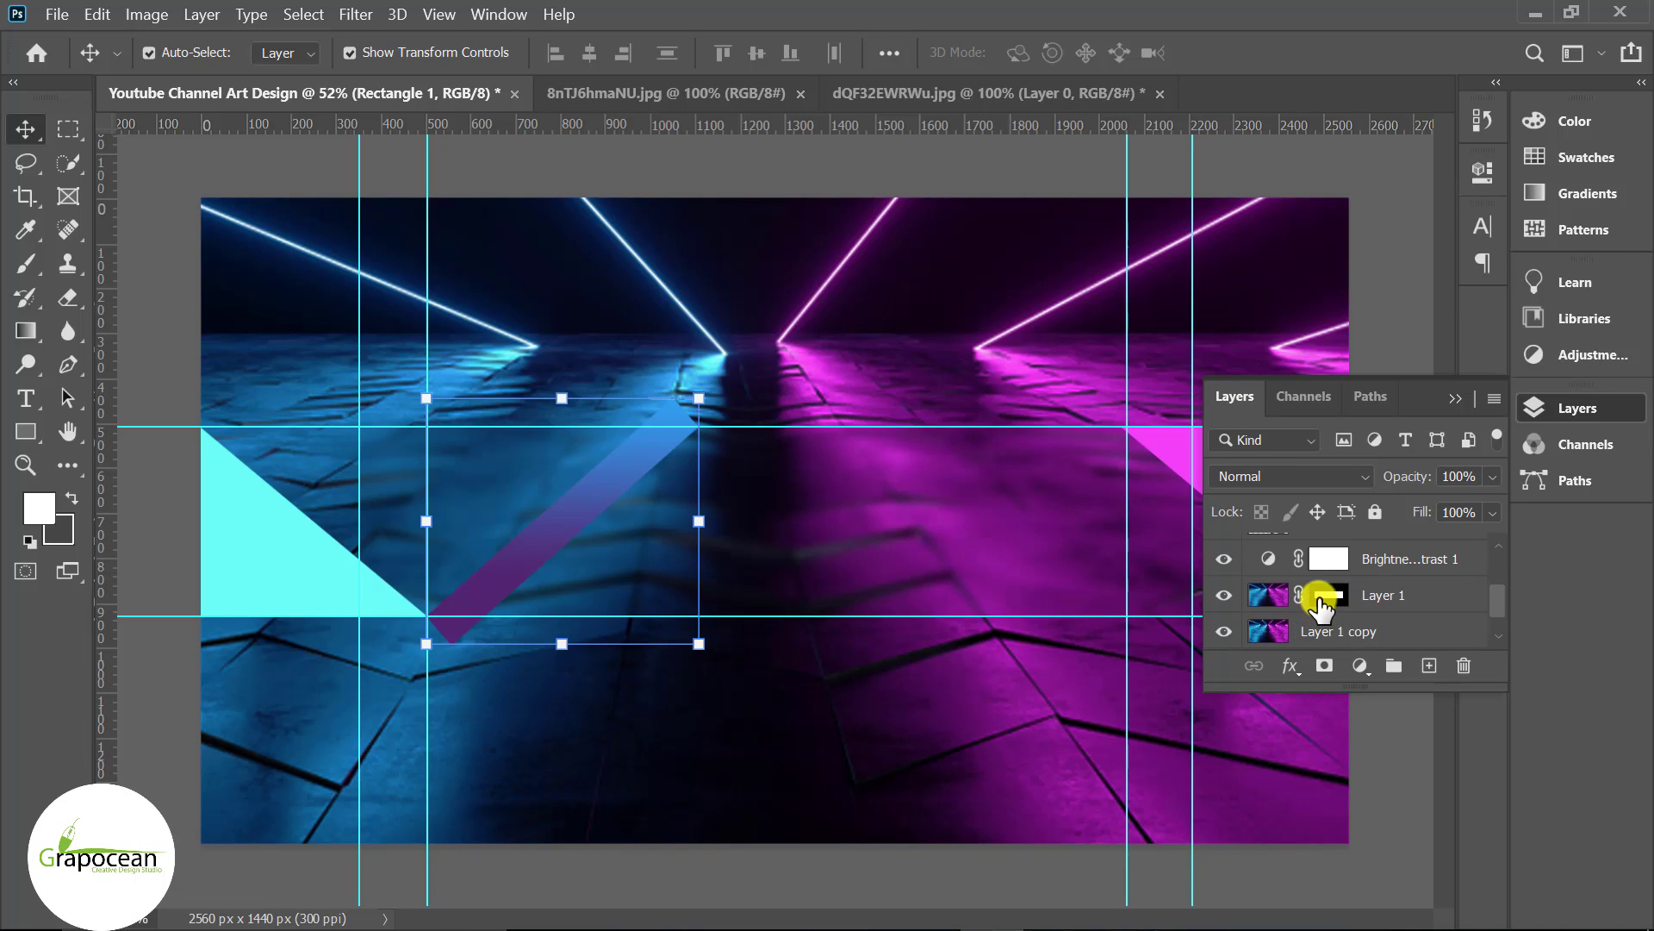
# Mask Rectangle 1 with Layer 1's mask selection to clip it to the band.
pyautogui.keyDown('ctrl'); pyautogui.click(1321, 599); pyautogui.keyUp('ctrl')
pyautogui.scroll(3, 1319, 594)
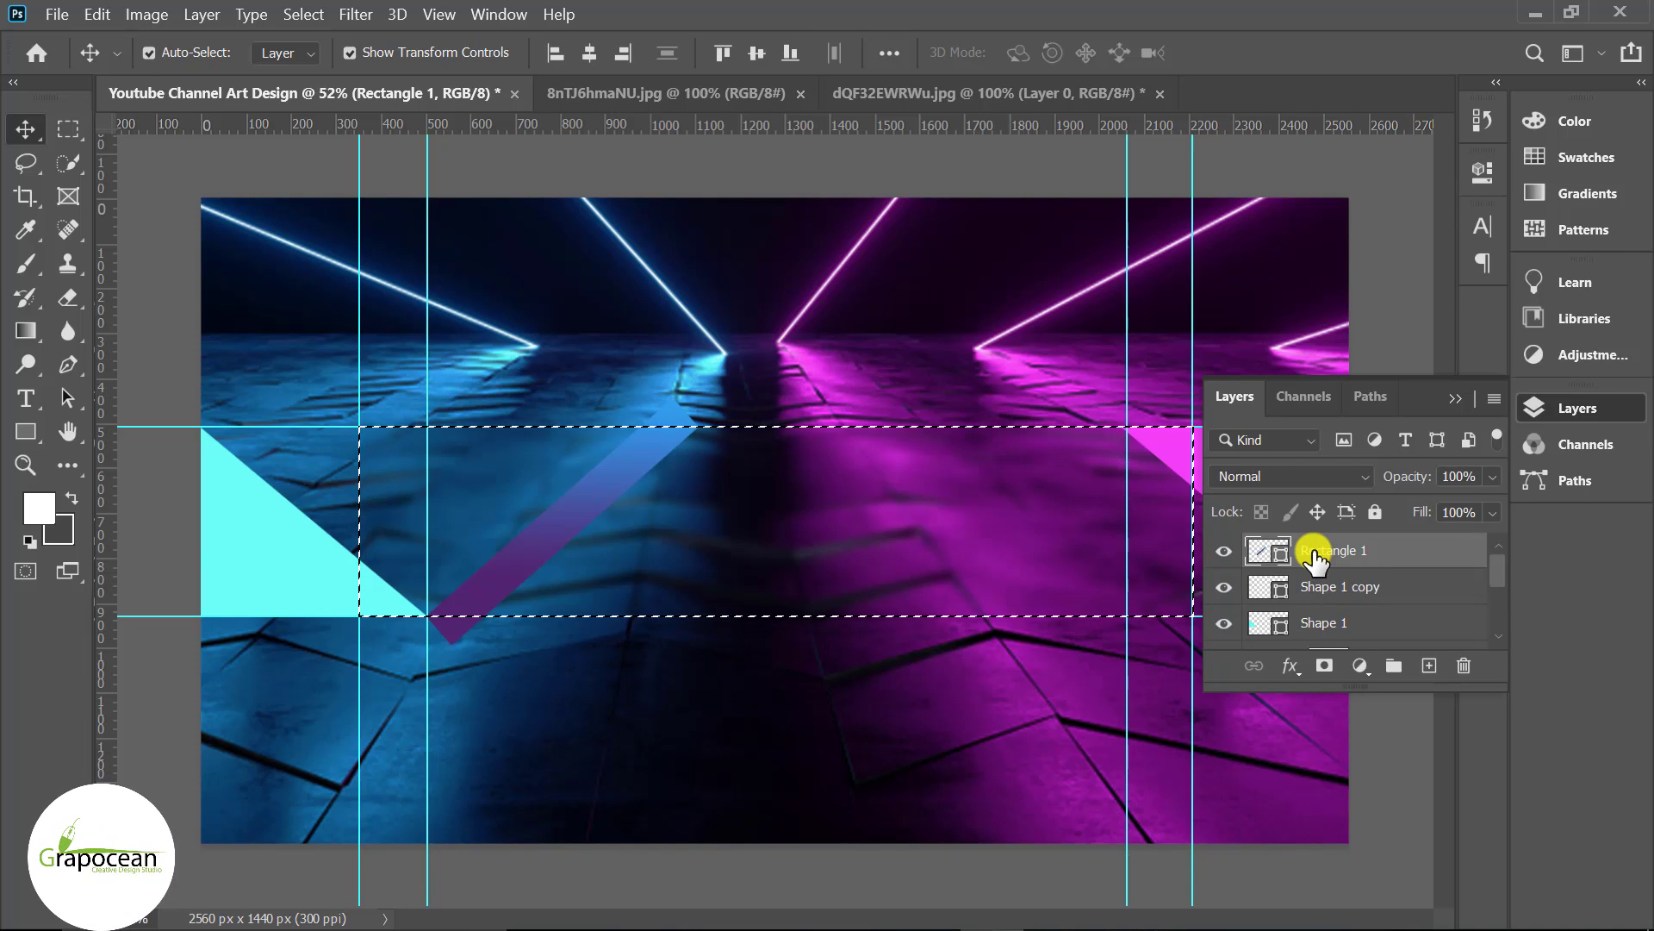
pyautogui.click(1324, 665)
pyautogui.click(68, 129)
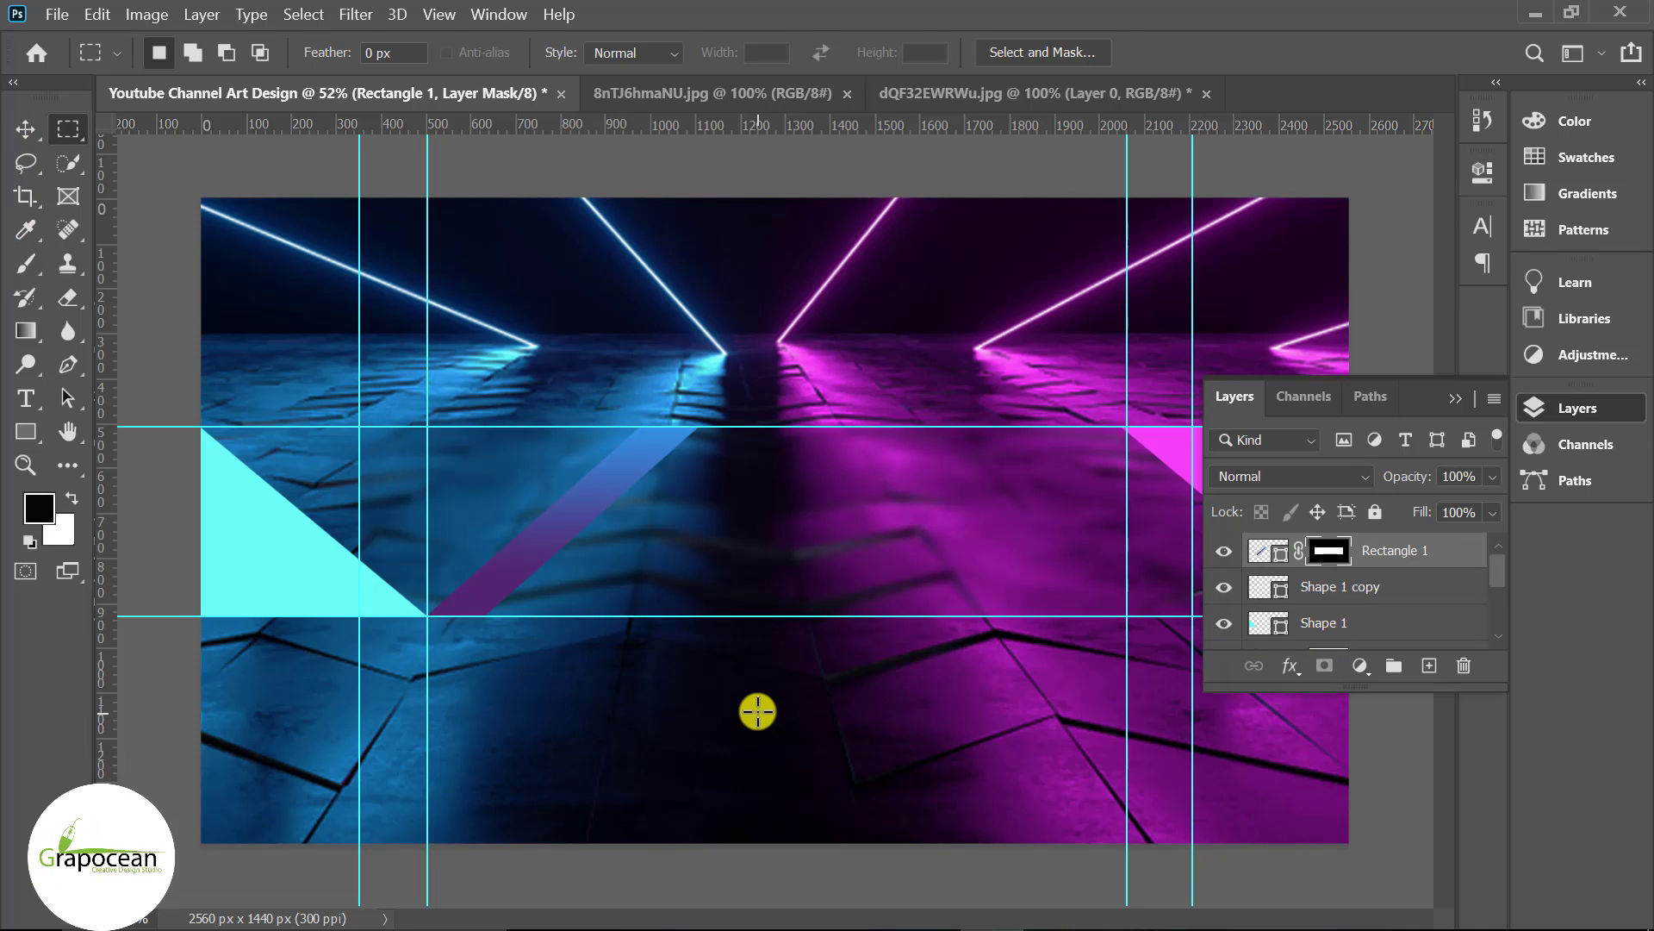
pyautogui.keyDown('alt'); pyautogui.scroll(-2, 757, 711); pyautogui.keyUp('alt')
pyautogui.click(28, 128)
pyautogui.click(672, 552)
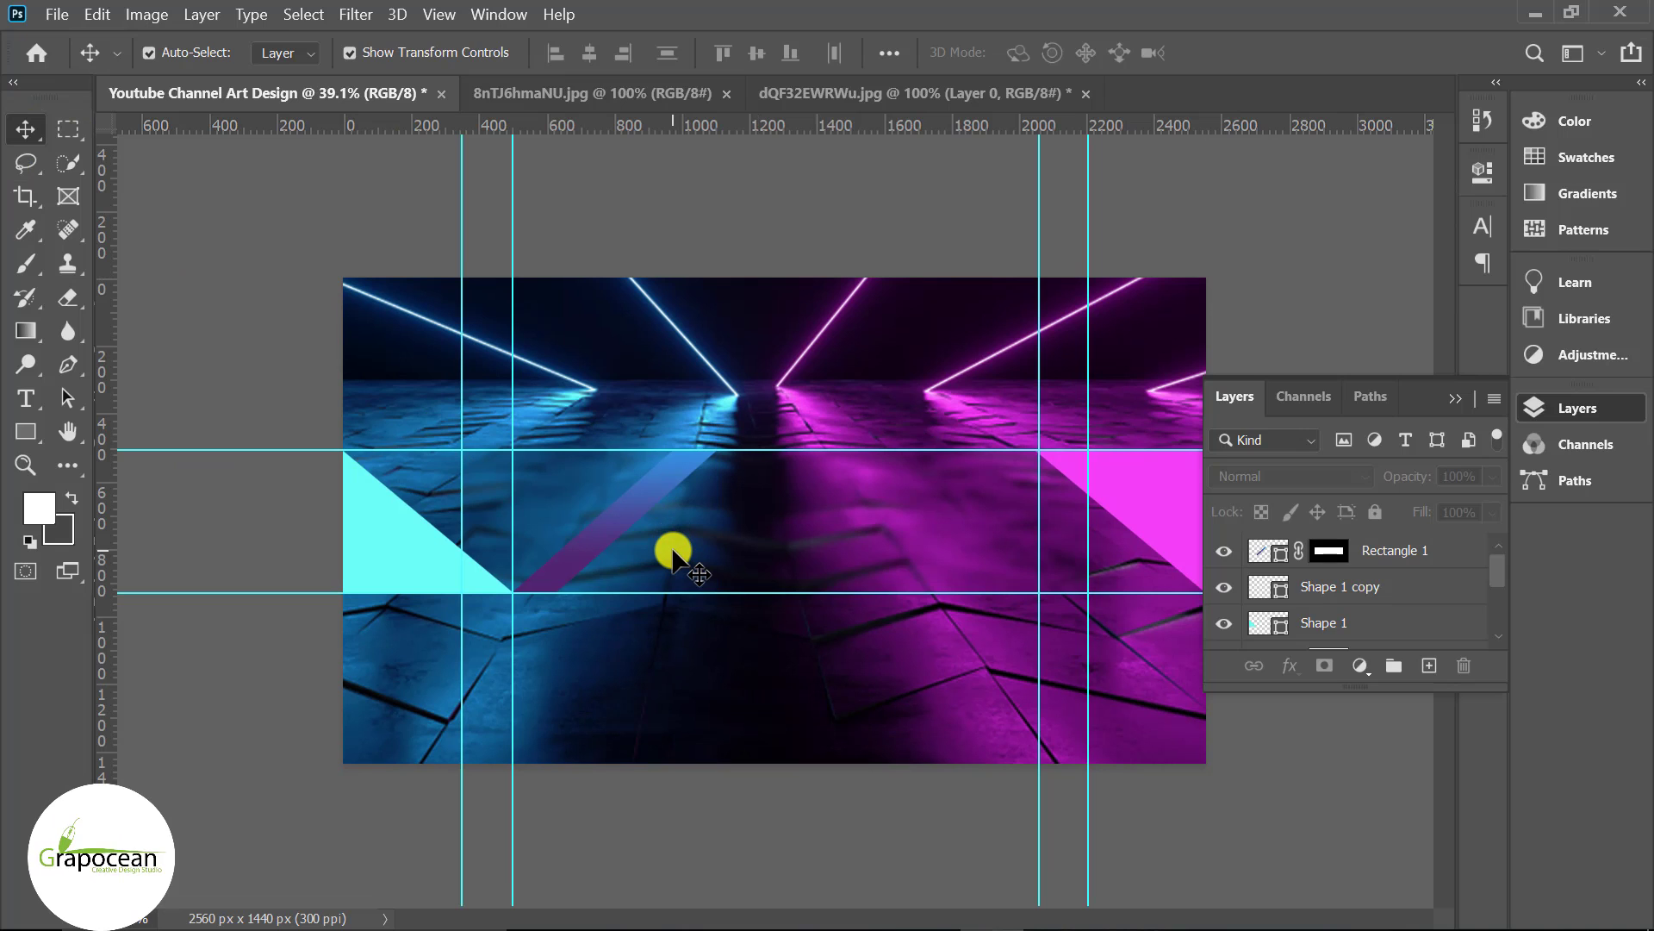
# Alt-drag a copy of the purple diagonal strip to the right.
pyautogui.click(635, 519)
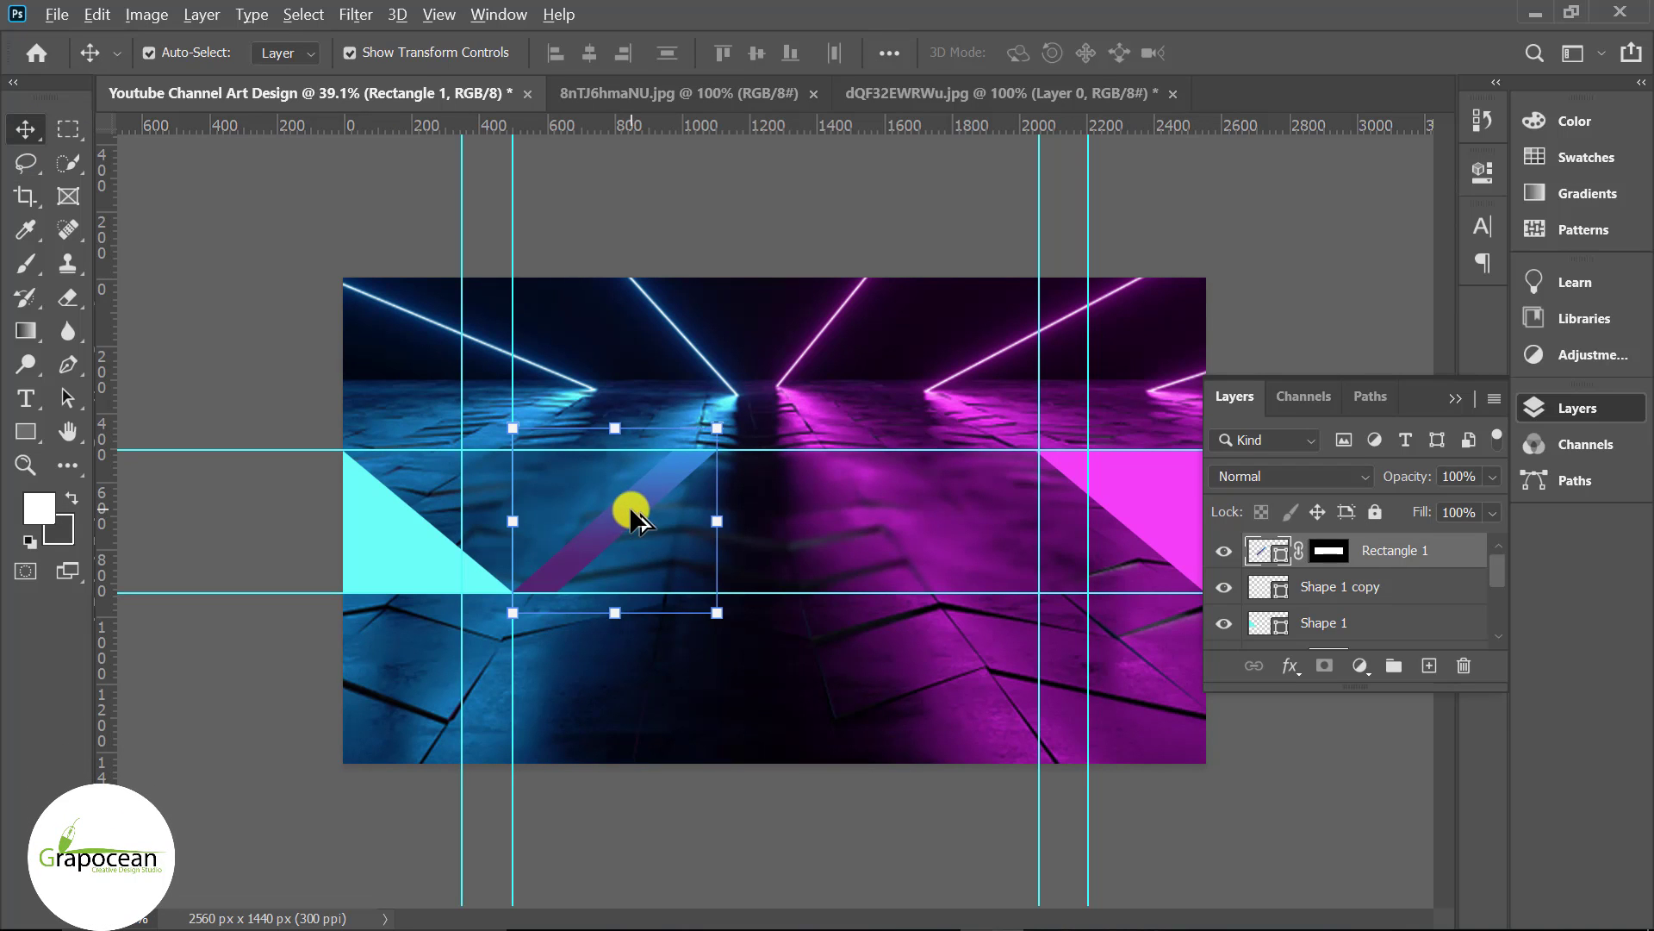
pyautogui.moveTo(633, 510); pyautogui.dragTo(1006, 510)
pyautogui.click(1342, 824)
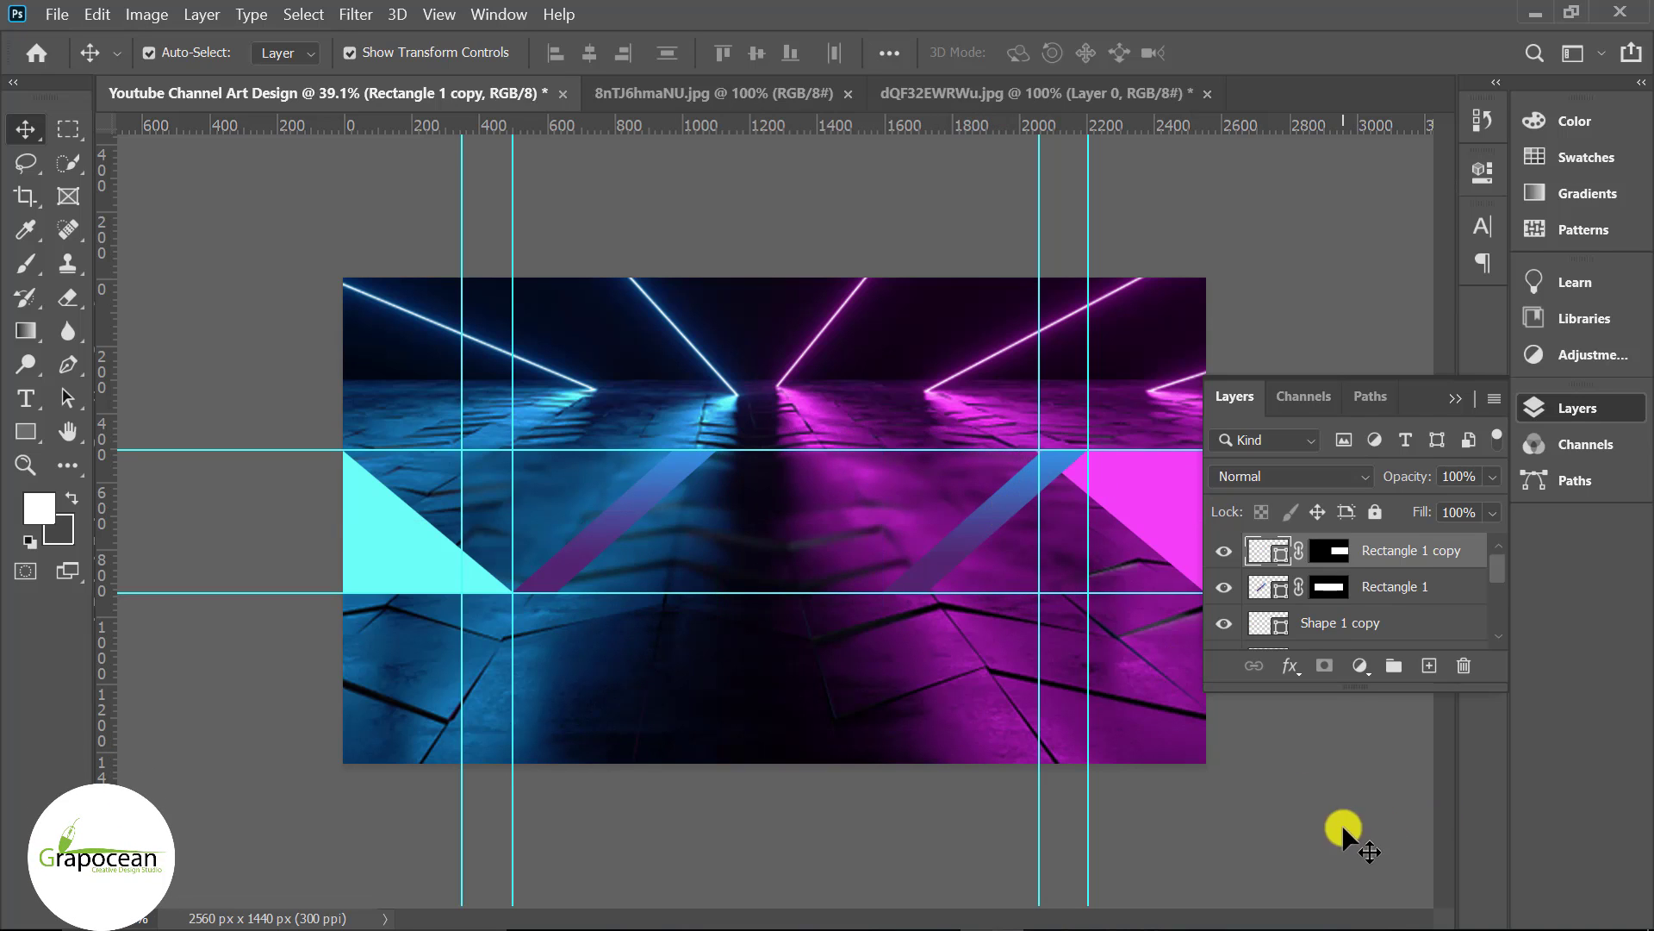
pyautogui.moveTo(612, 529); pyautogui.dragTo(581, 529)
pyautogui.click(1177, 875)
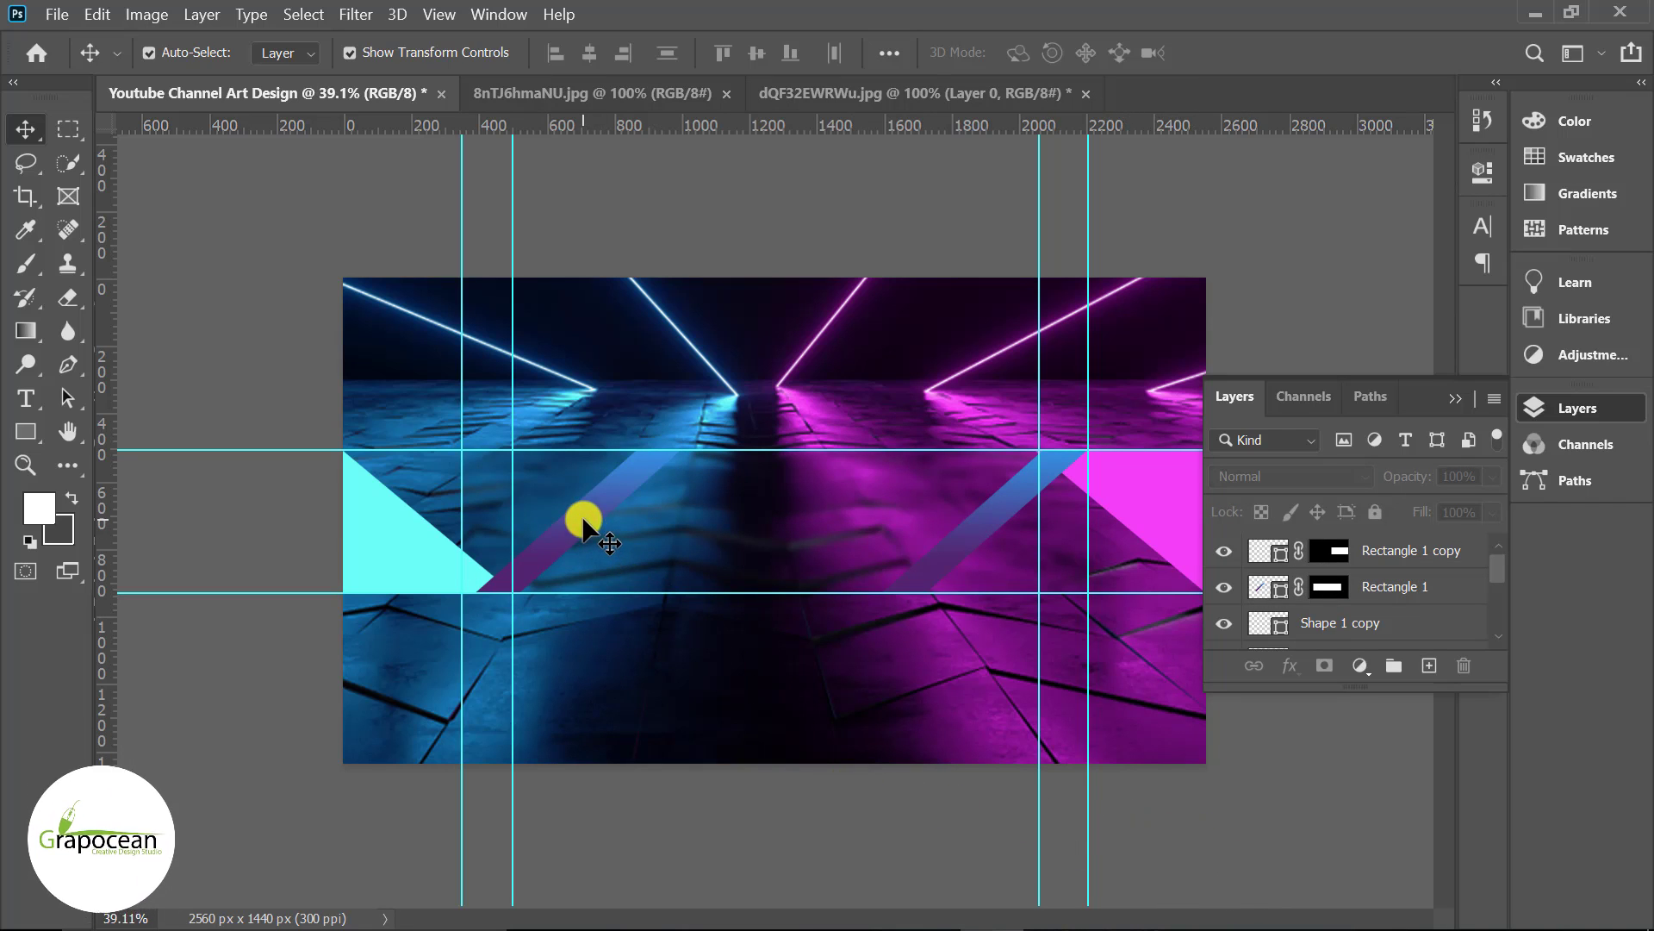
# Shift both diagonal strips toward the middle so they are evenly spaced.
pyautogui.moveTo(586, 519); pyautogui.dragTo(676, 519)
pyautogui.moveTo(972, 521); pyautogui.dragTo(860, 526)
pyautogui.click(1260, 831)
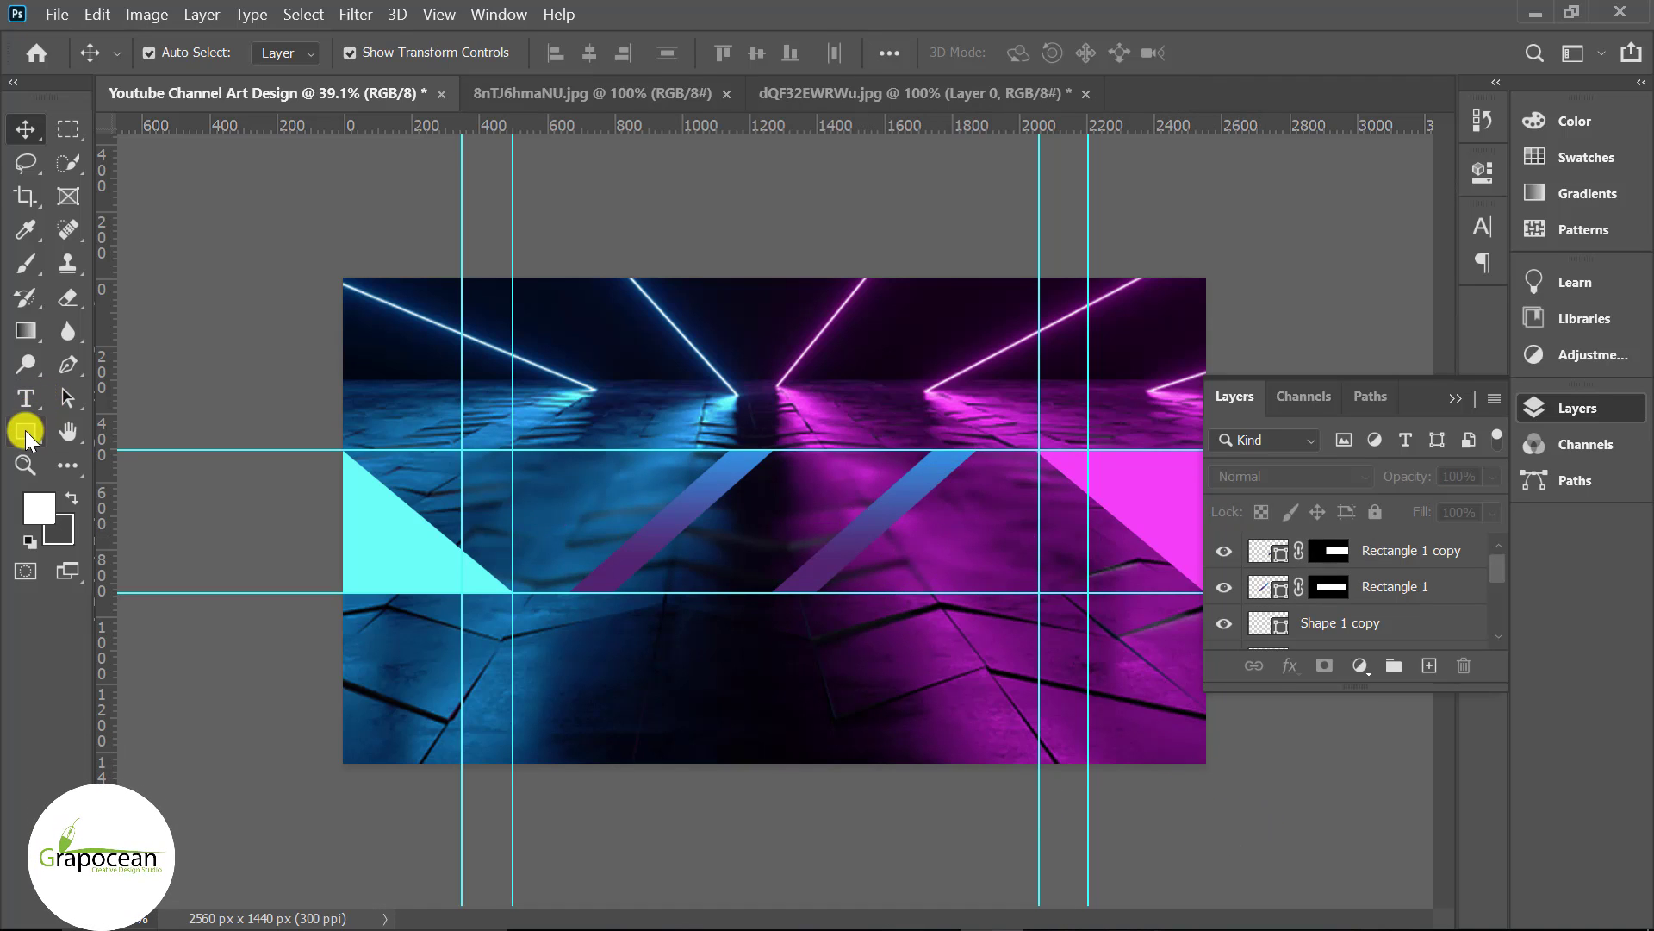
pyautogui.click(25, 431)
pyautogui.click(1404, 569)
# Draw a tall dark maroon rectangle on a new layer near the banner centre.
pyautogui.click(1428, 665)
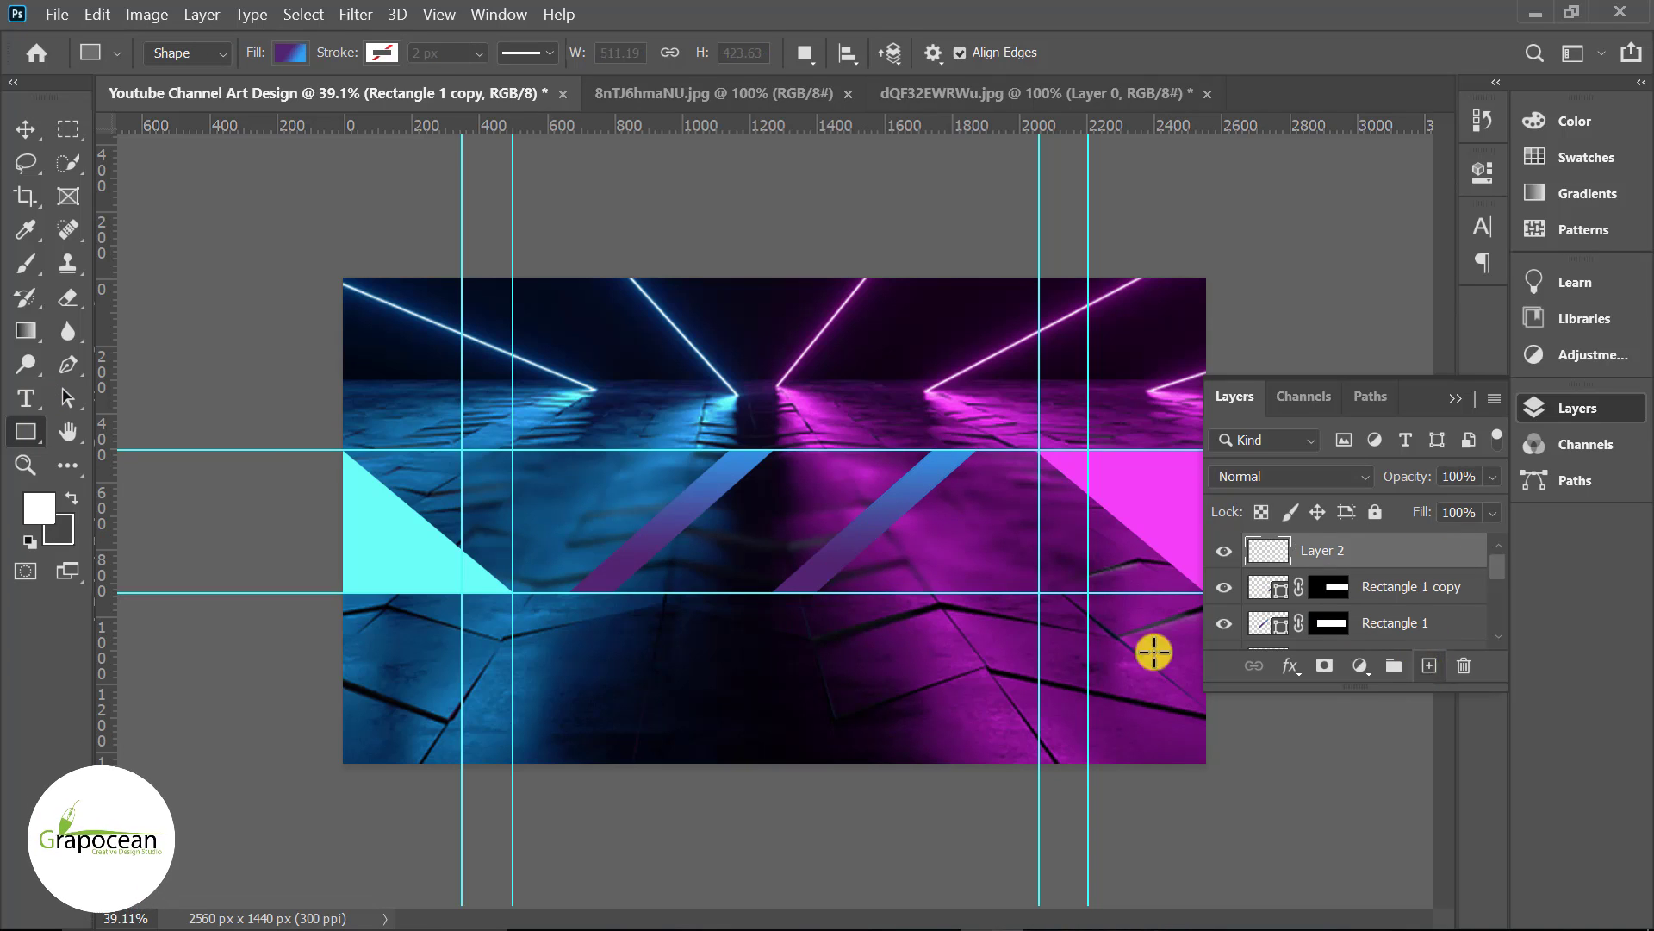
pyautogui.moveTo(704, 368)
pyautogui.mouseDown()
pyautogui.moveTo(826, 703)
pyautogui.moveTo(818, 572)
pyautogui.mouseUp()
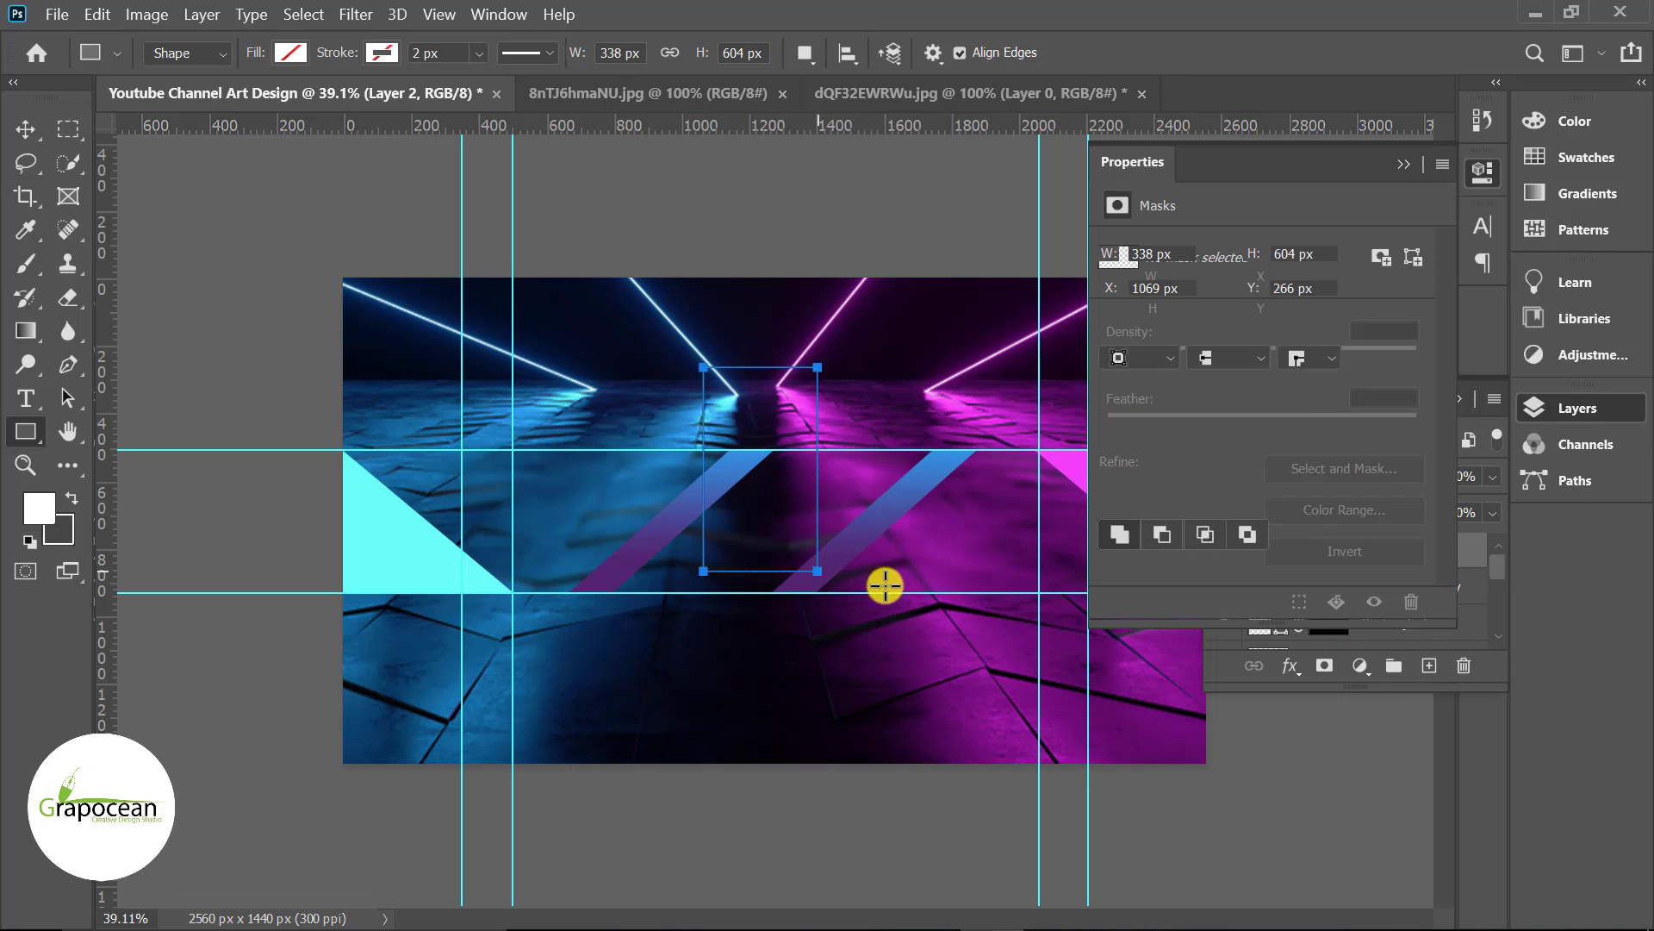
pyautogui.click(292, 55)
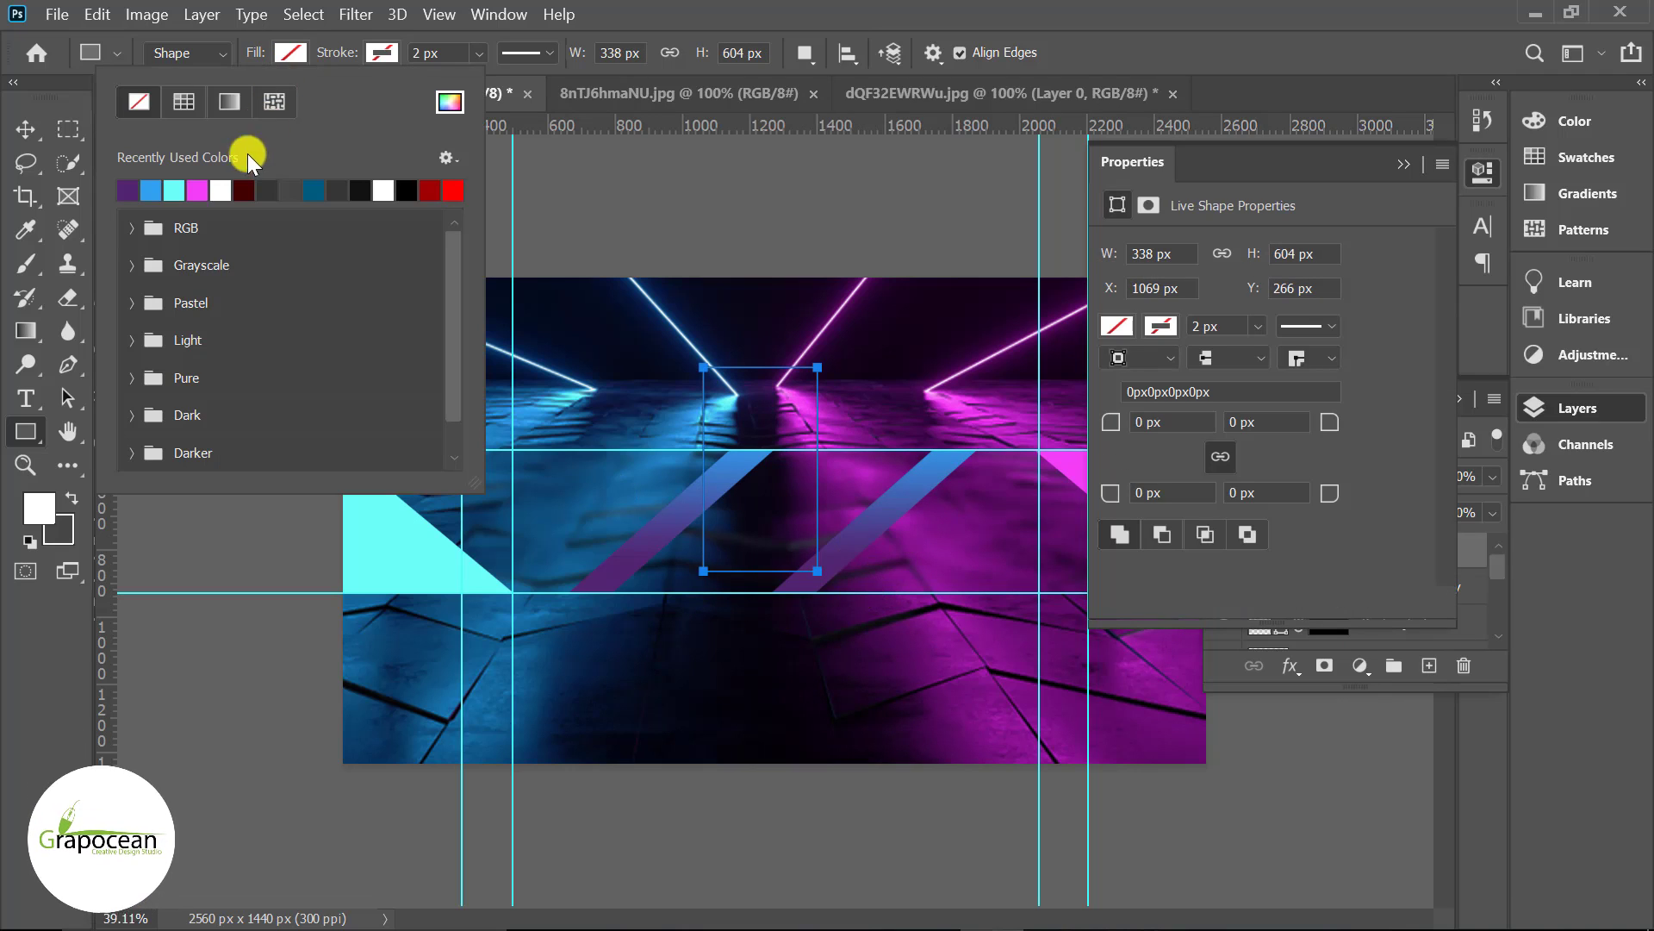
pyautogui.click(251, 187)
# Rotate the maroon rectangle to 45° and move it down and right.
pyautogui.click(23, 128)
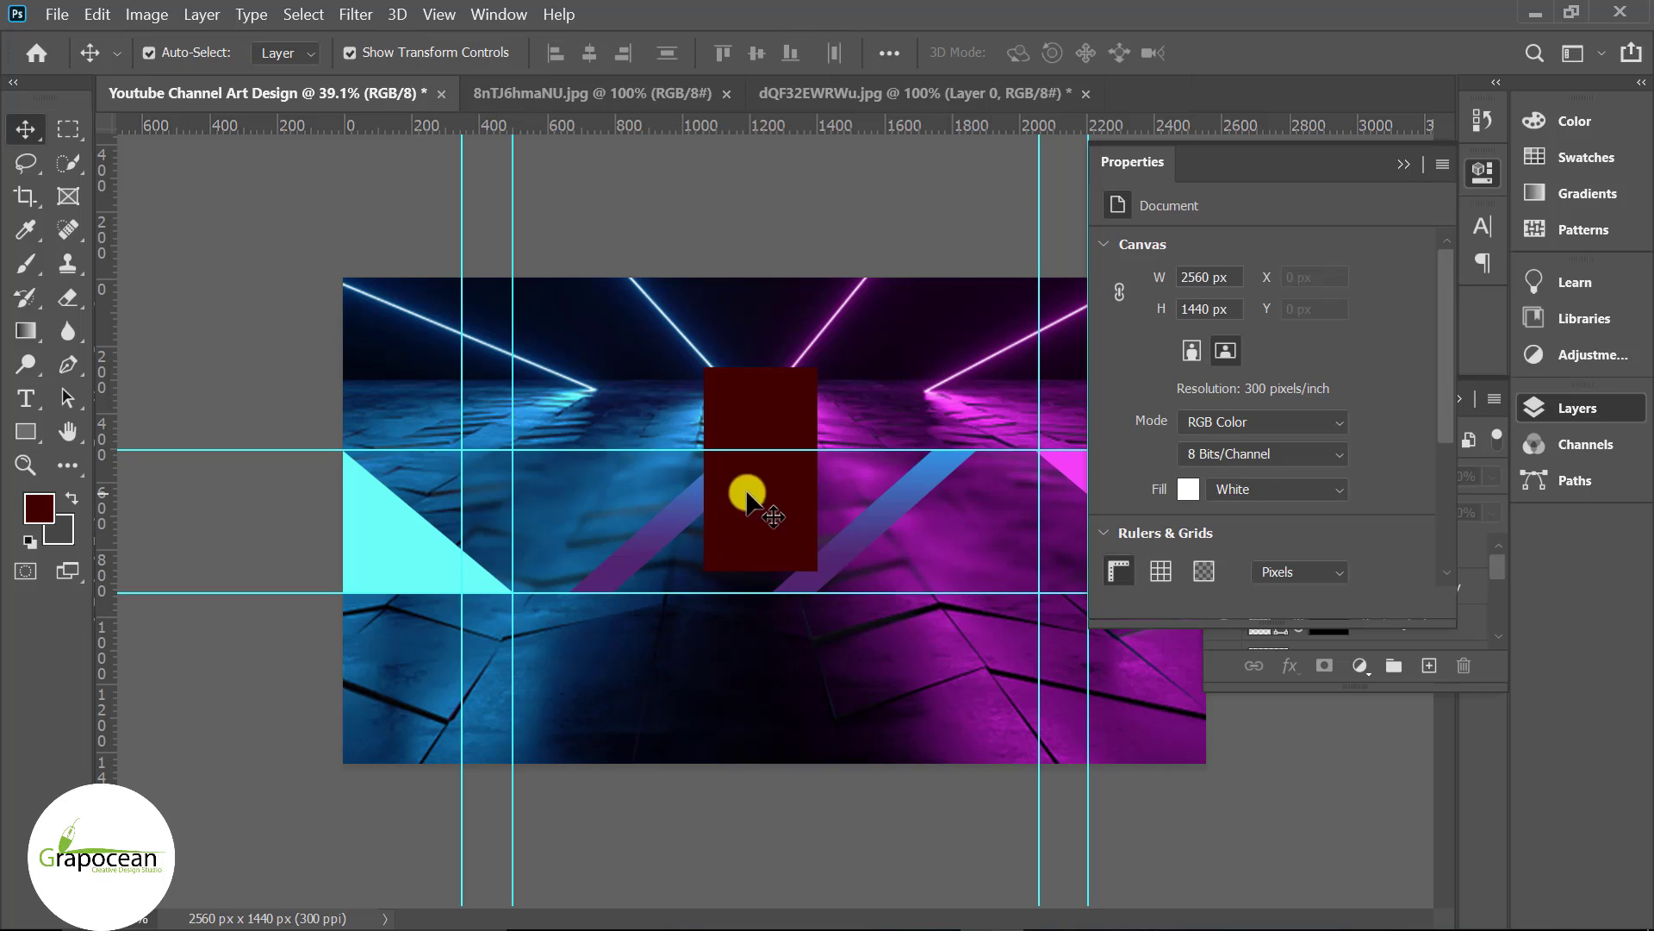
pyautogui.click(757, 480)
pyautogui.moveTo(834, 584)
pyautogui.mouseDown()
pyautogui.moveTo(810, 606)
pyautogui.moveTo(733, 618)
pyautogui.mouseUp()
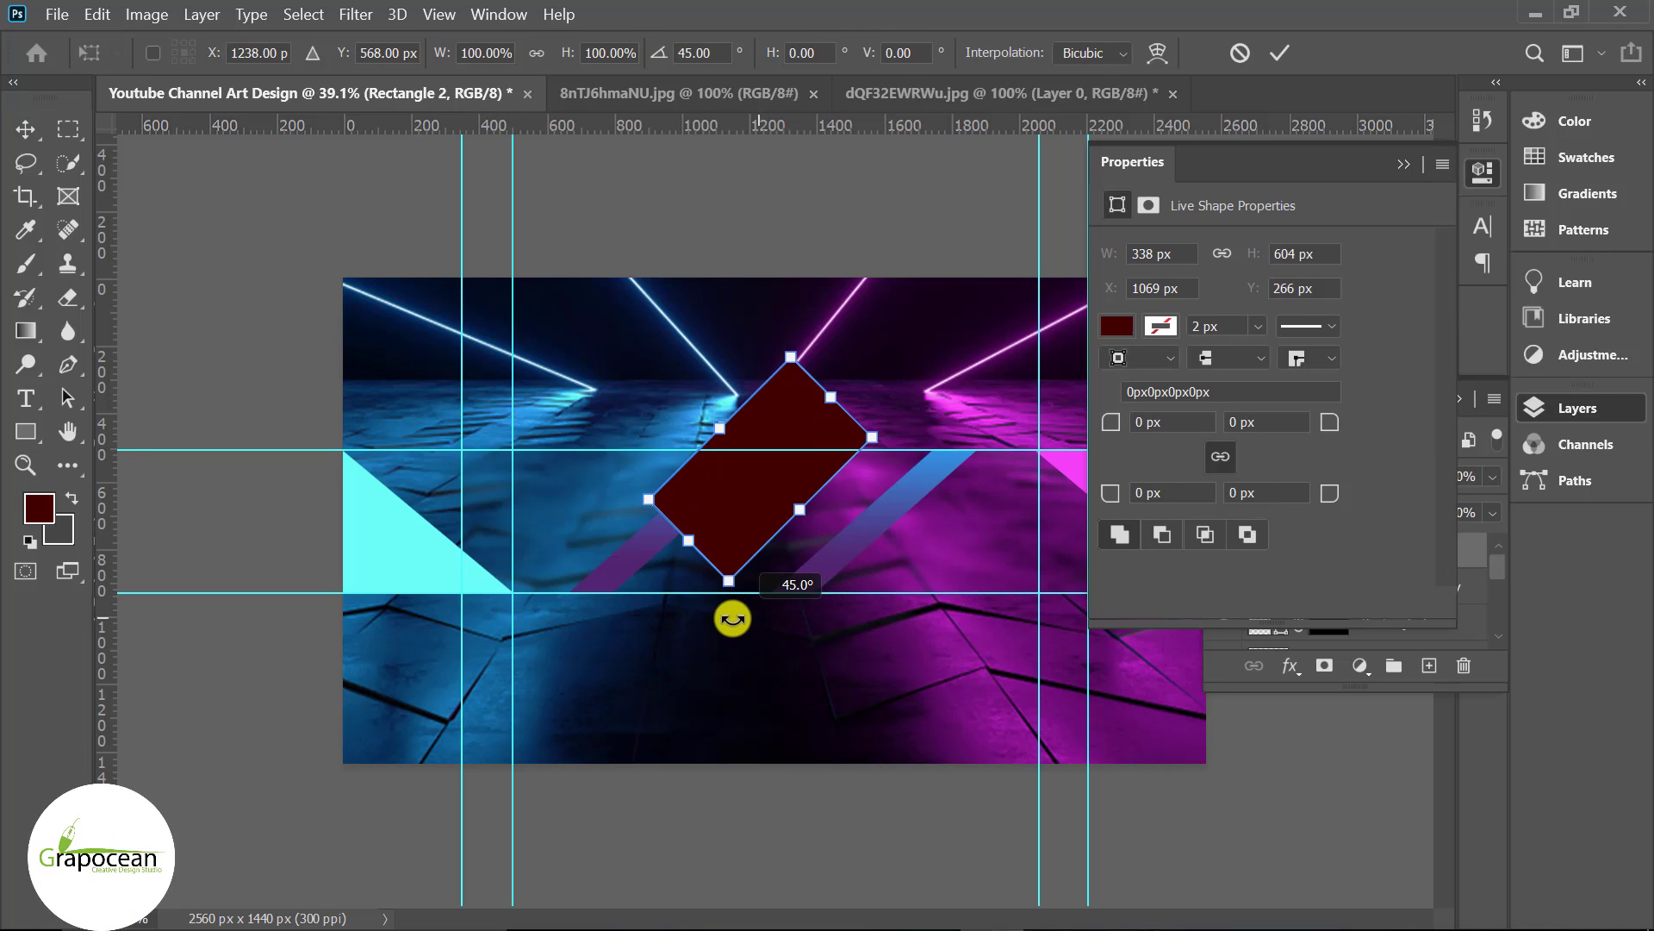
pyautogui.moveTo(753, 499)
pyautogui.mouseDown()
pyautogui.moveTo(765, 551)
pyautogui.moveTo(642, 636)
pyautogui.mouseUp()
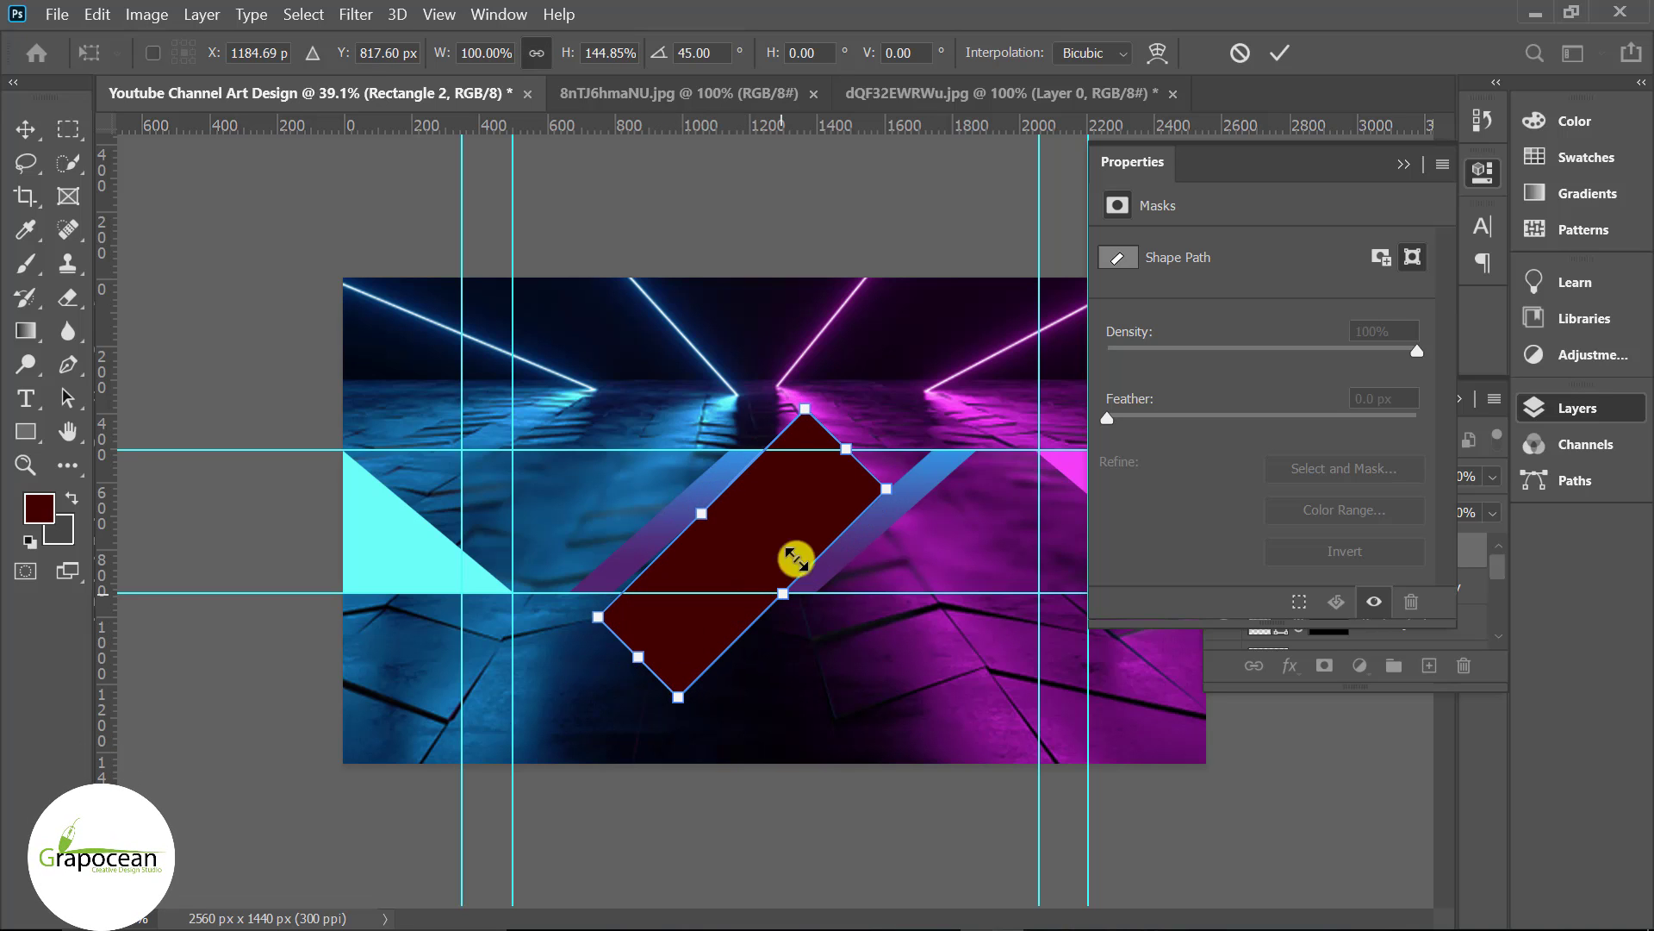
pyautogui.scroll(2, 795, 559)
pyautogui.scroll(2, 750, 546)
pyautogui.moveTo(706, 589); pyautogui.dragTo(696, 583)
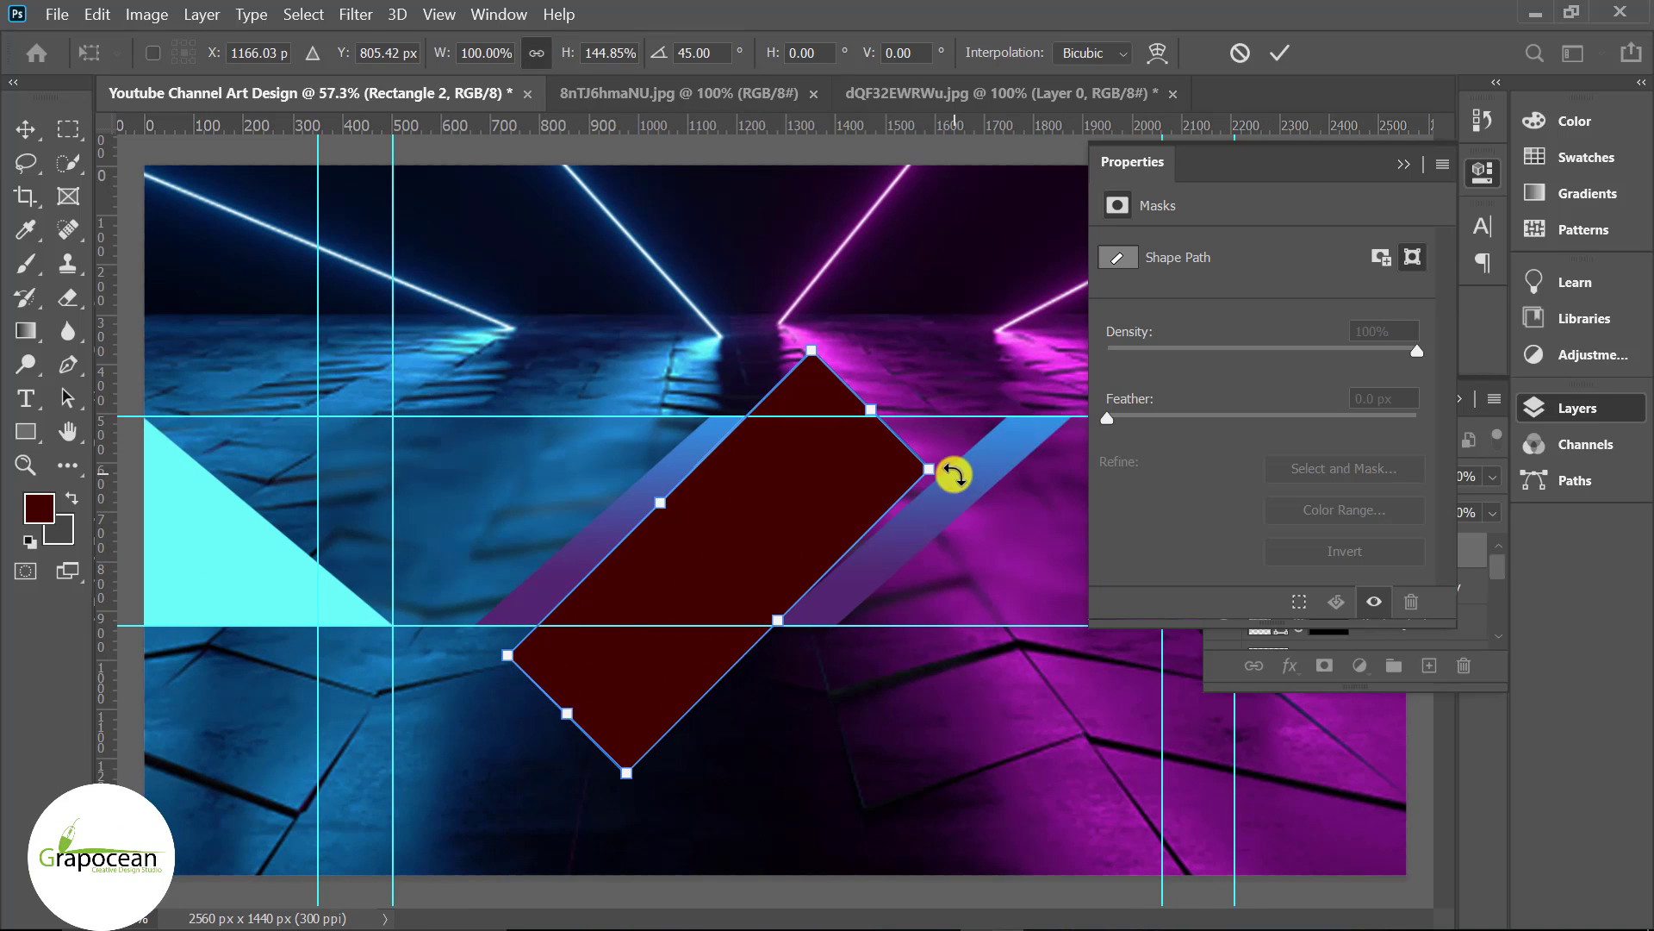
# Tilt the rectangle to about 49°, stretch it, and fit it between the strips.
pyautogui.moveTo(954, 475); pyautogui.dragTo(979, 479)
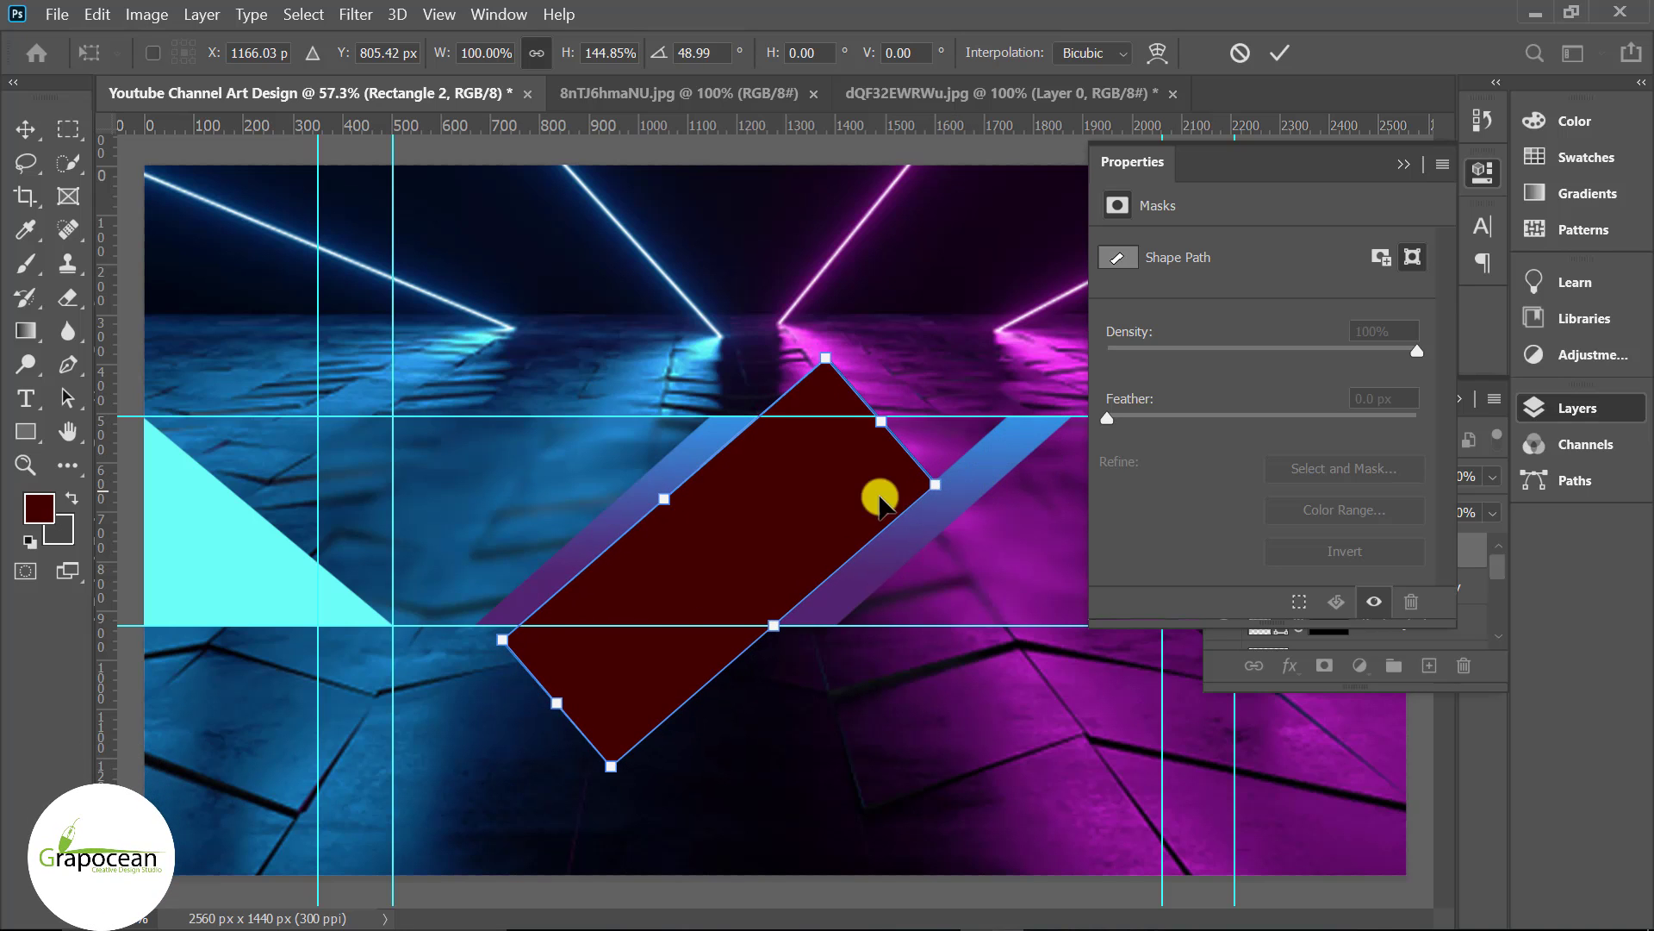
pyautogui.moveTo(895, 411); pyautogui.dragTo(1007, 312)
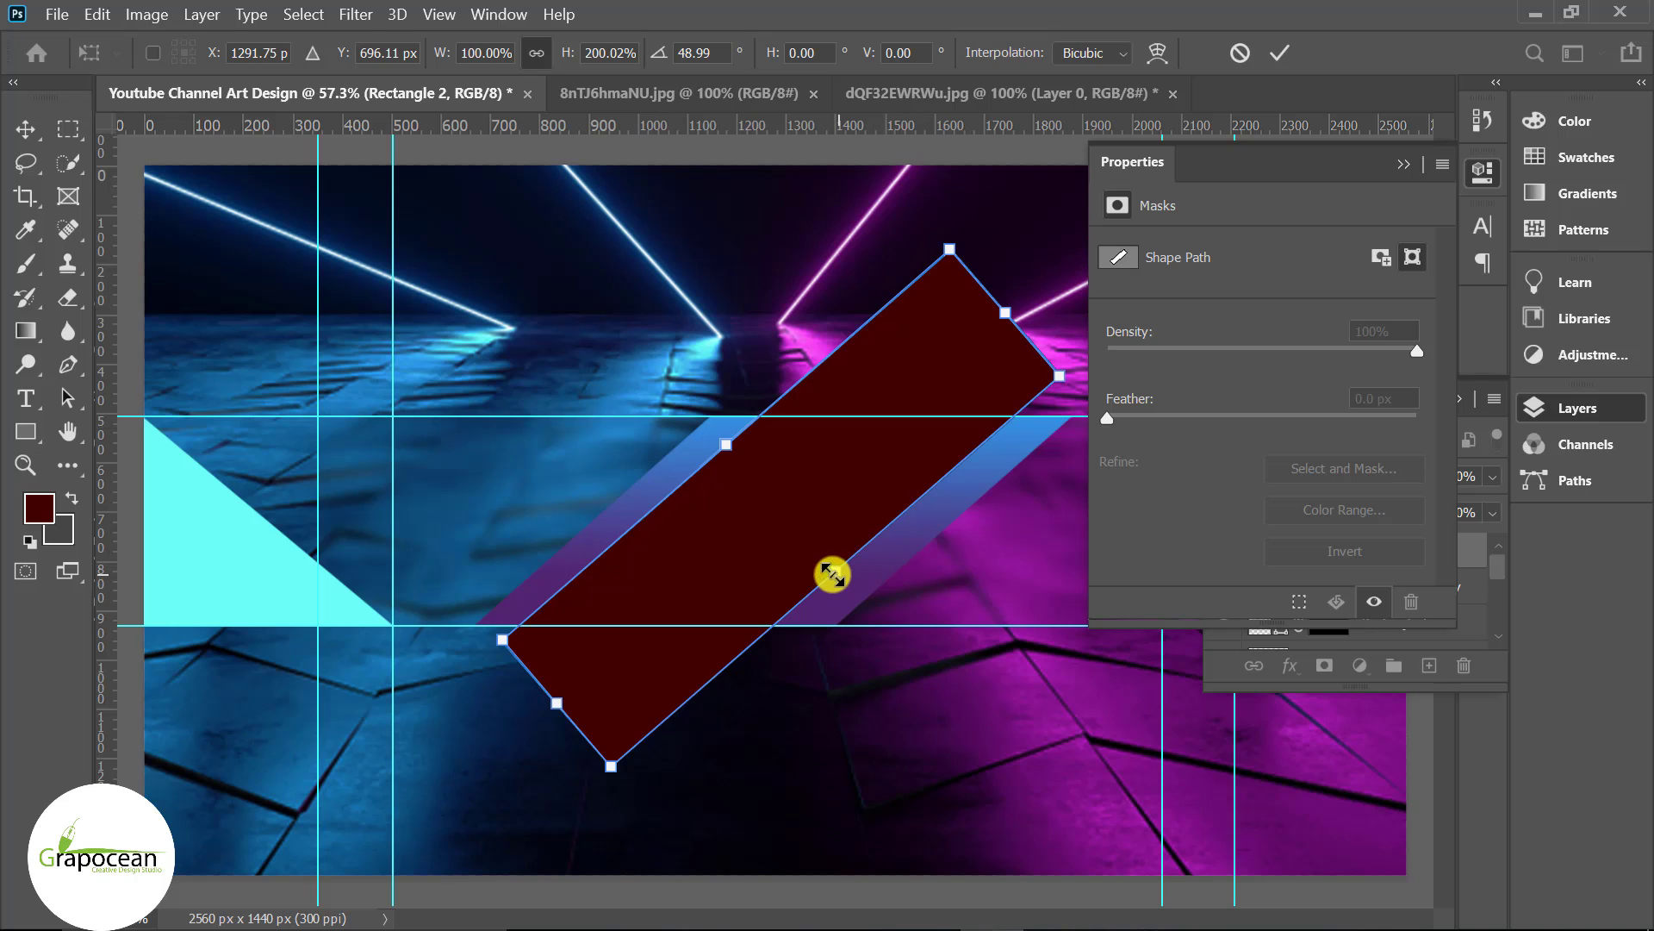
pyautogui.moveTo(728, 446); pyautogui.dragTo(738, 459)
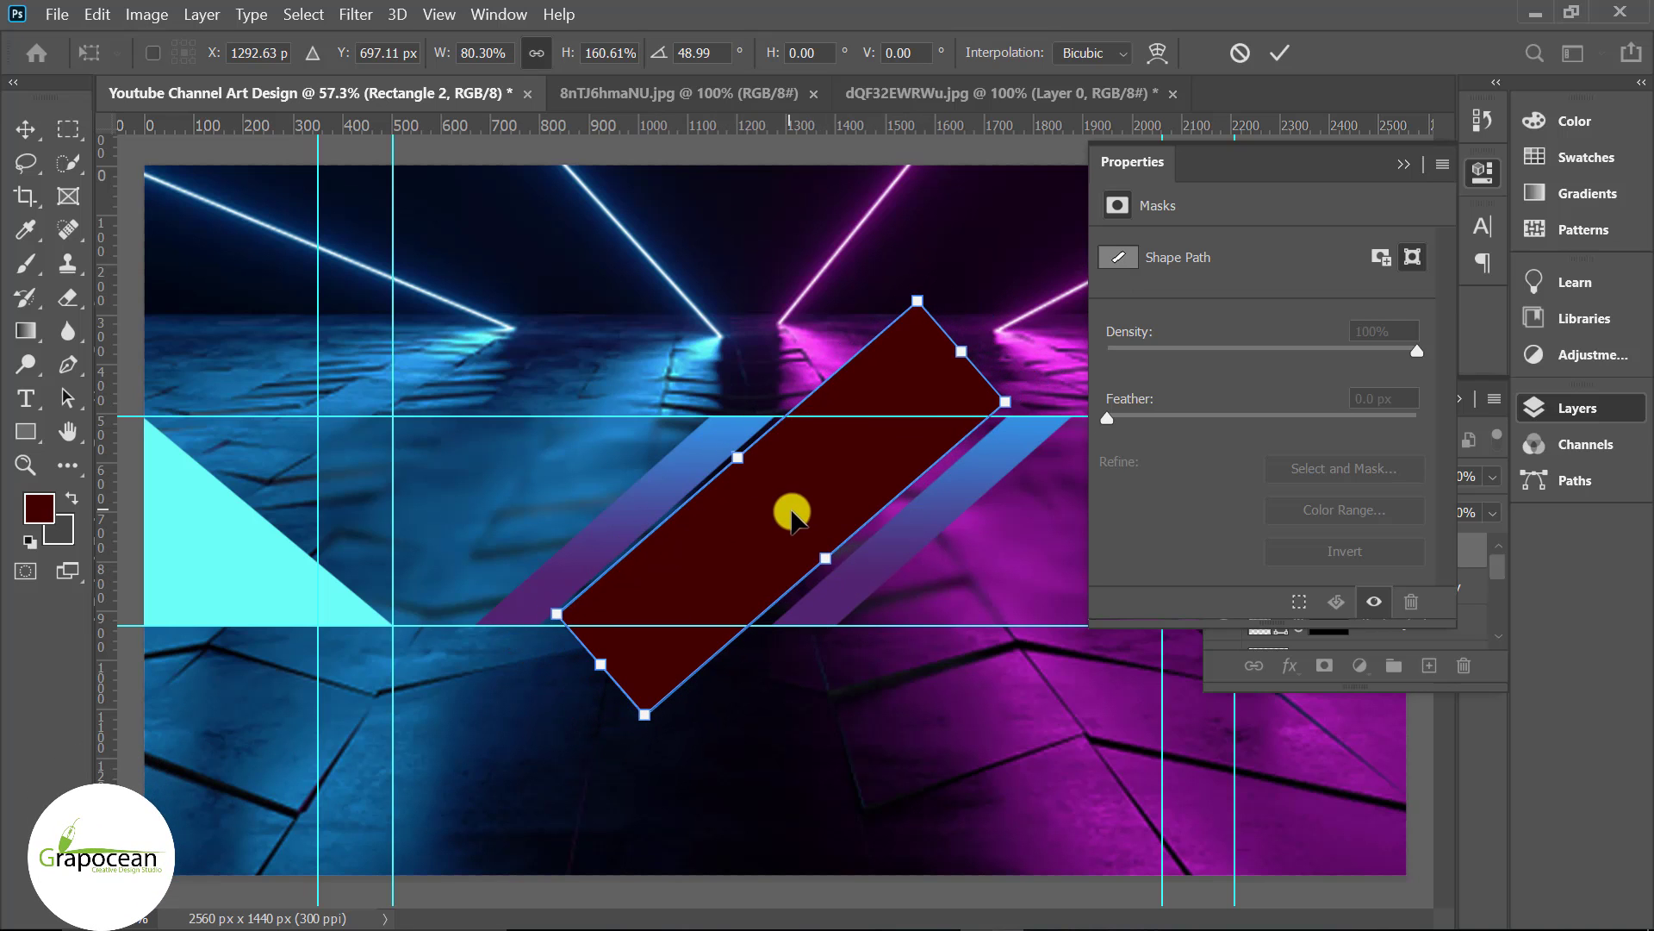
pyautogui.moveTo(792, 515); pyautogui.dragTo(881, 488)
pyautogui.scroll(3, 788, 455)
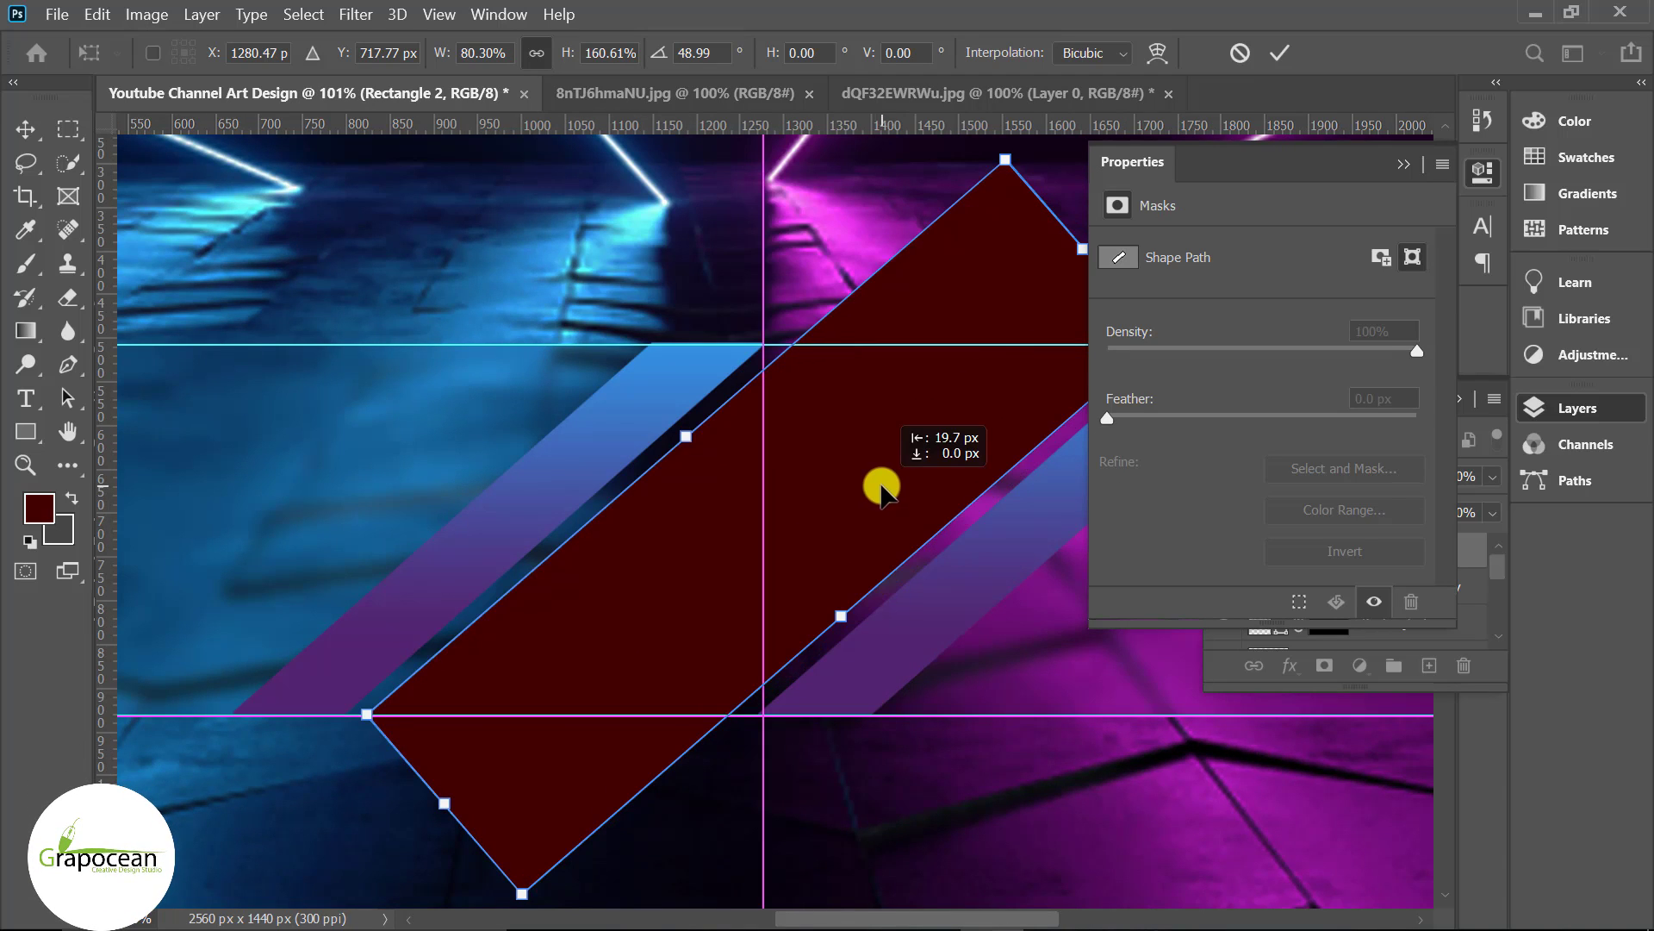
pyautogui.scroll(-3, 881, 488)
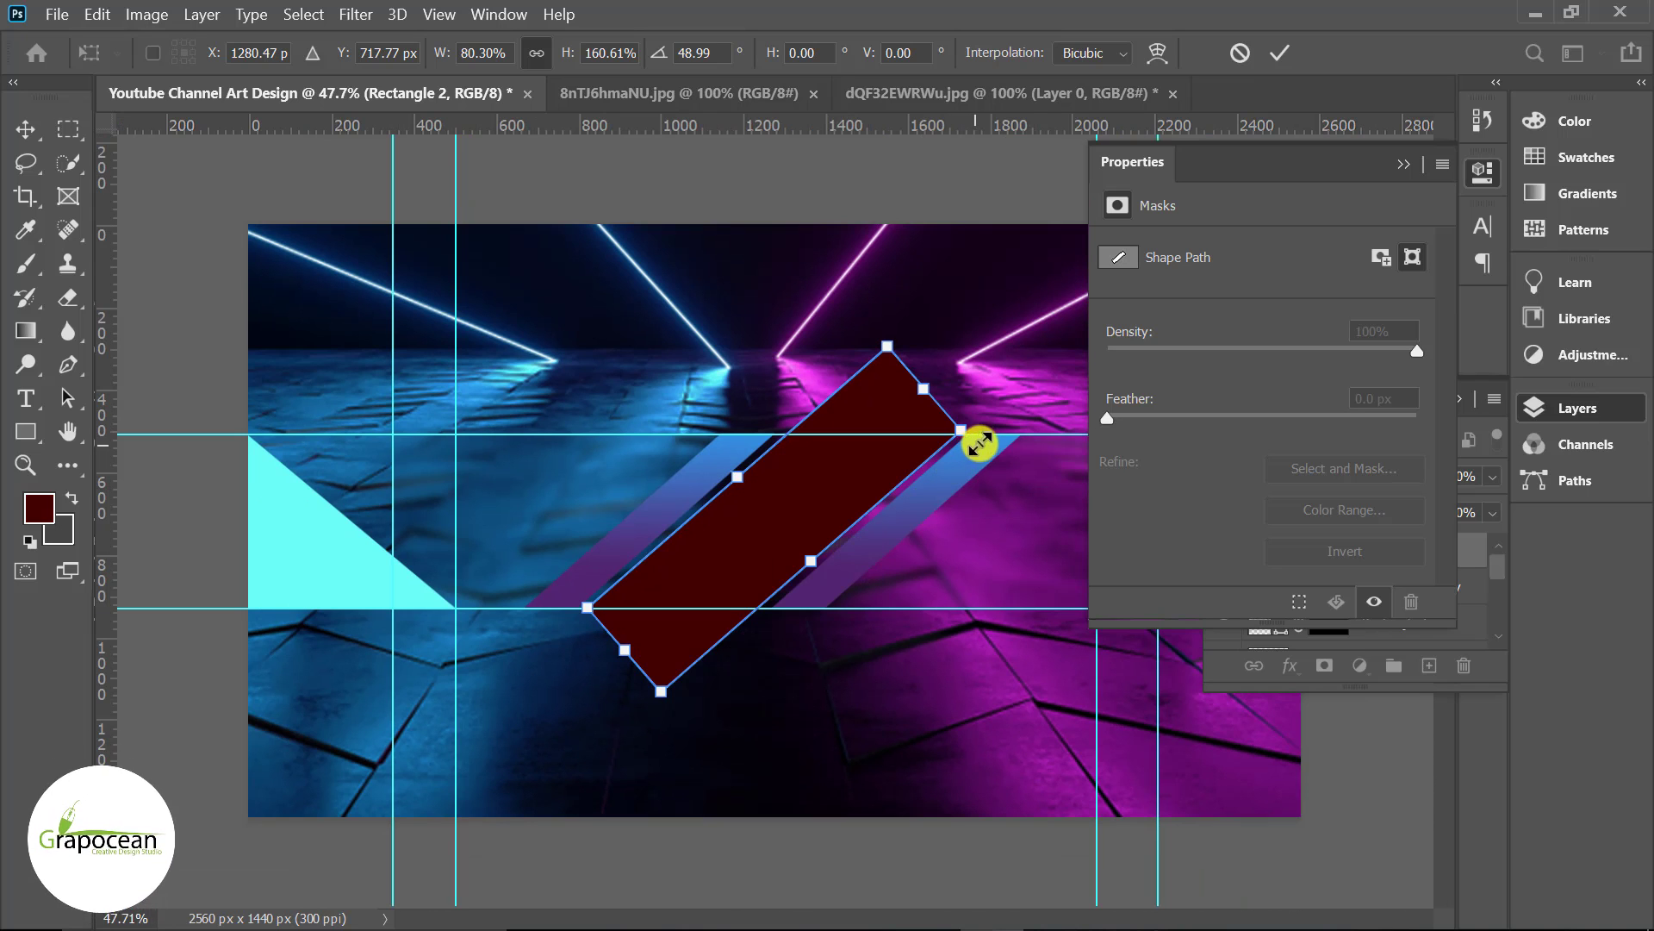
pyautogui.click(1280, 52)
# Mask Rectangle 2 with Layer 1's mask selection, confining the maroon diagonal to the band.
pyautogui.click(1325, 772)
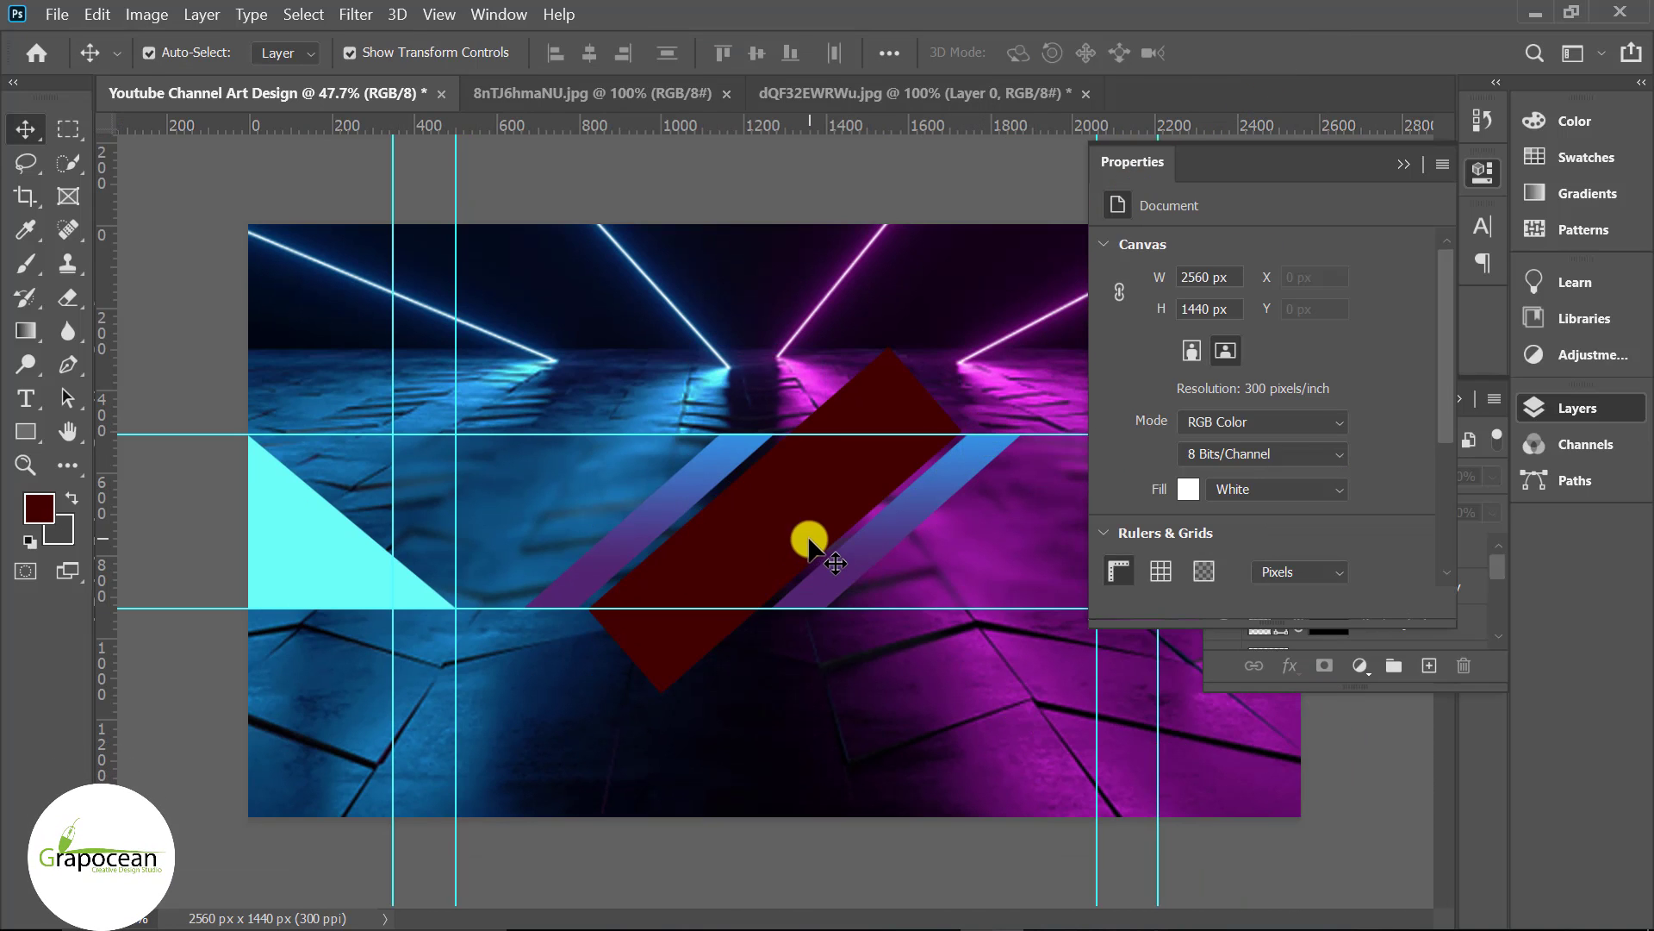
pyautogui.click(804, 535)
pyautogui.scroll(-1, 805, 535)
pyautogui.click(1406, 164)
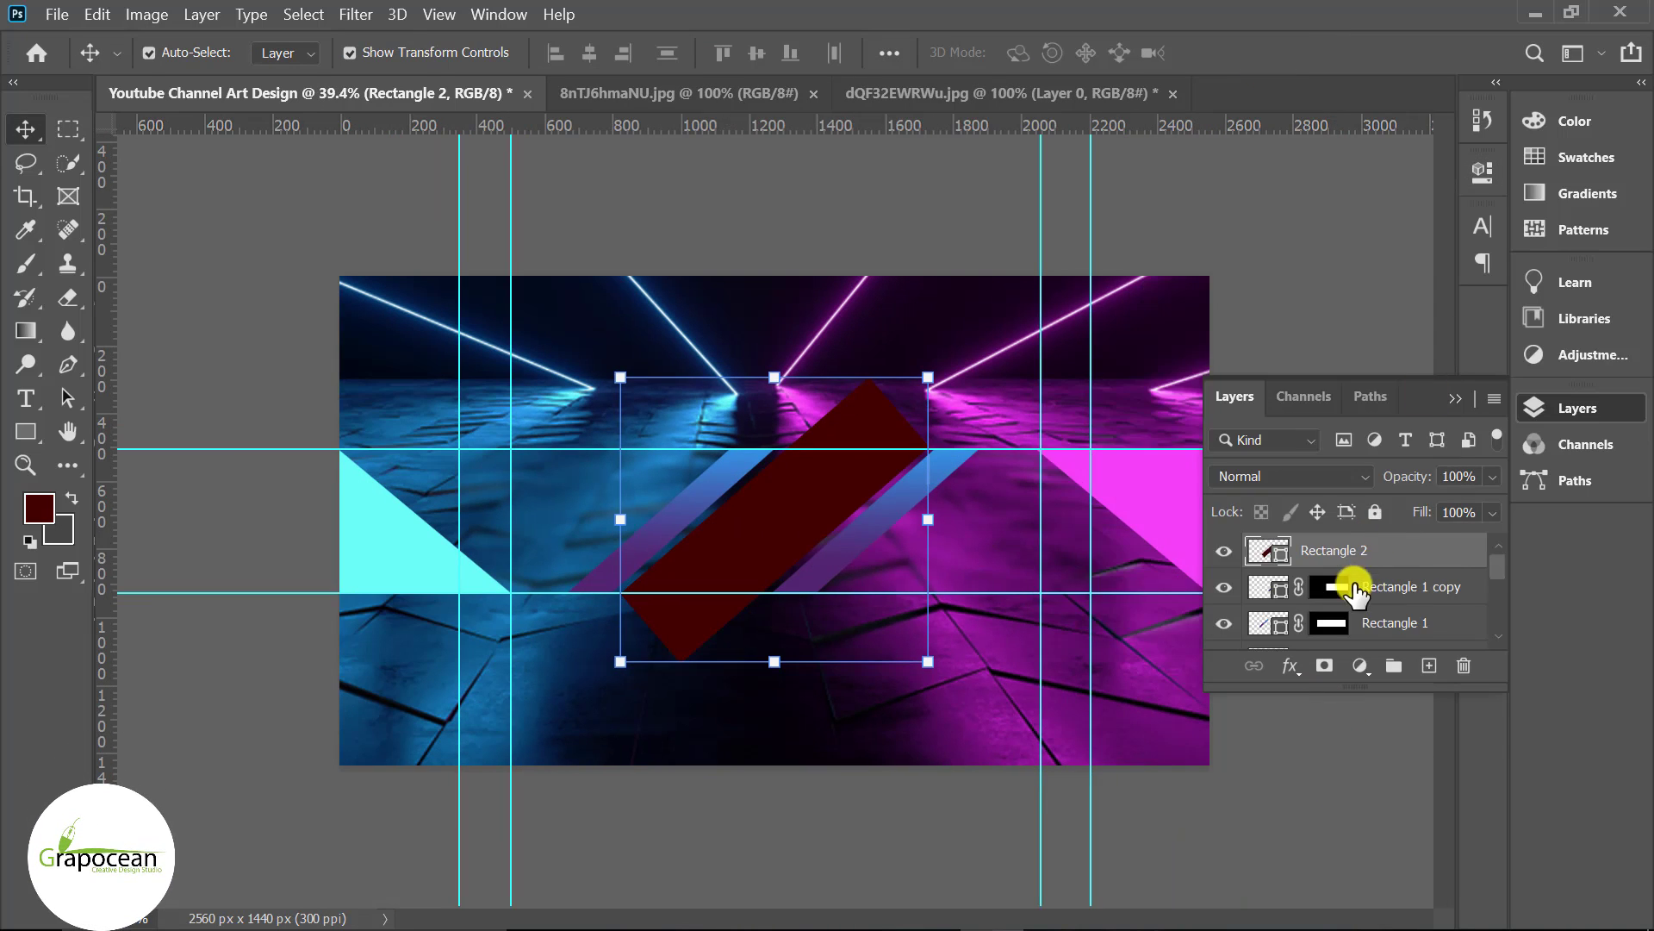
pyautogui.scroll(-3, 1348, 579)
pyautogui.scroll(-3, 1344, 573)
pyautogui.keyDown('ctrl'); pyautogui.click(1330, 560); pyautogui.keyUp('ctrl')
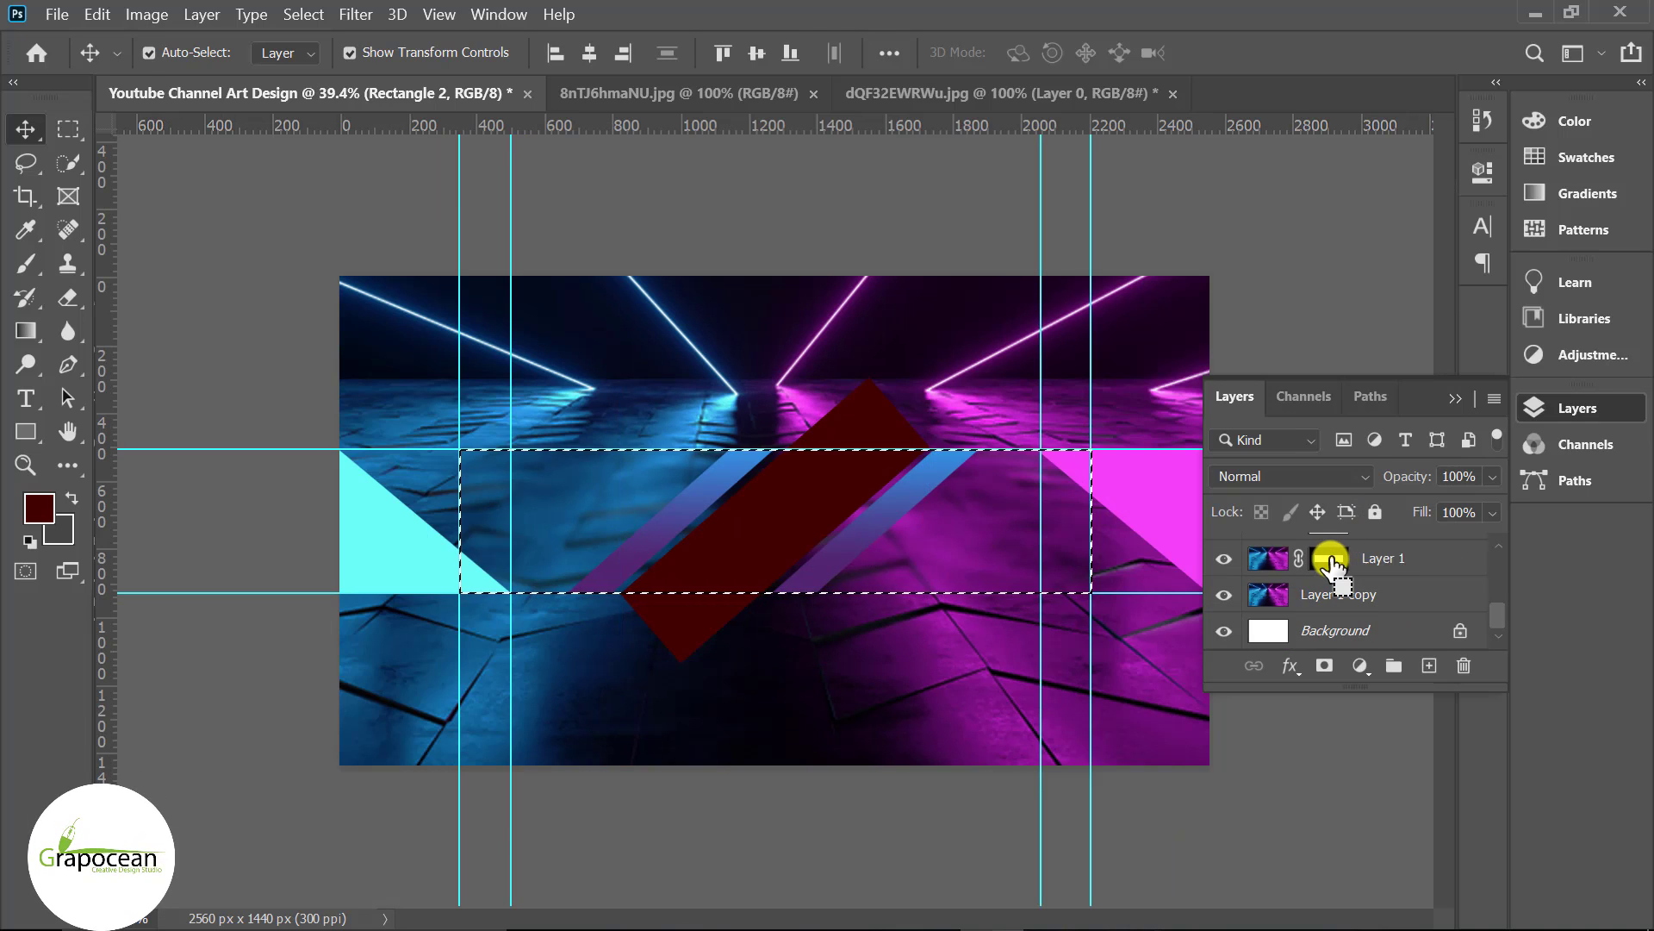
pyautogui.scroll(5, 1345, 568)
pyautogui.click(1327, 666)
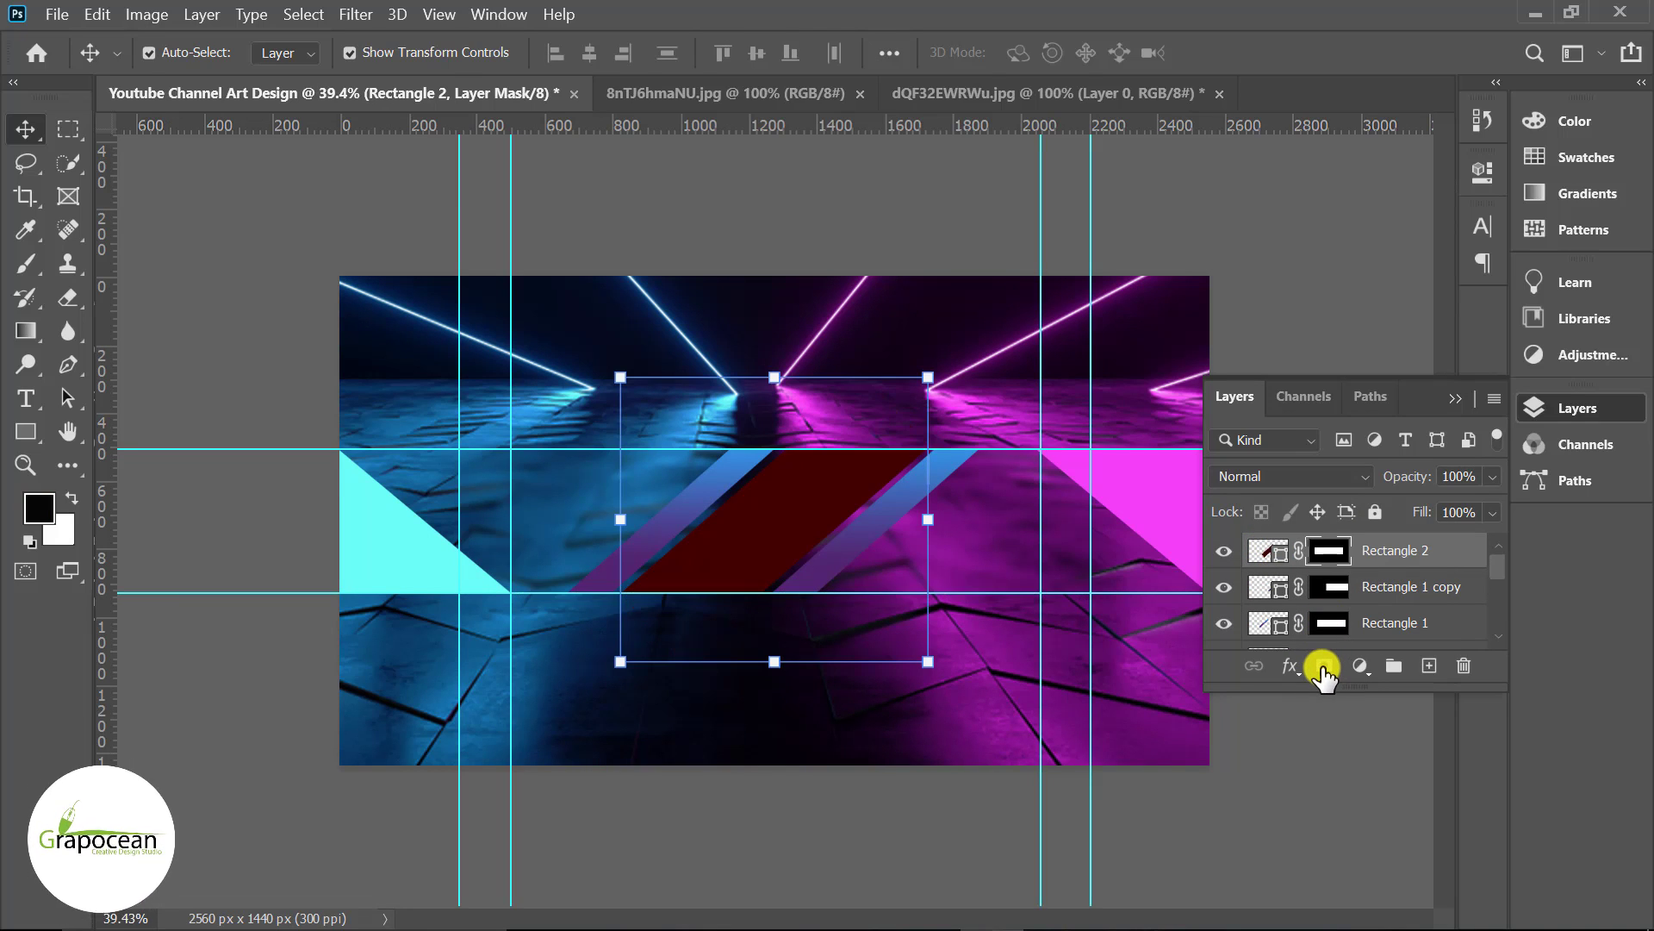
pyautogui.click(251, 715)
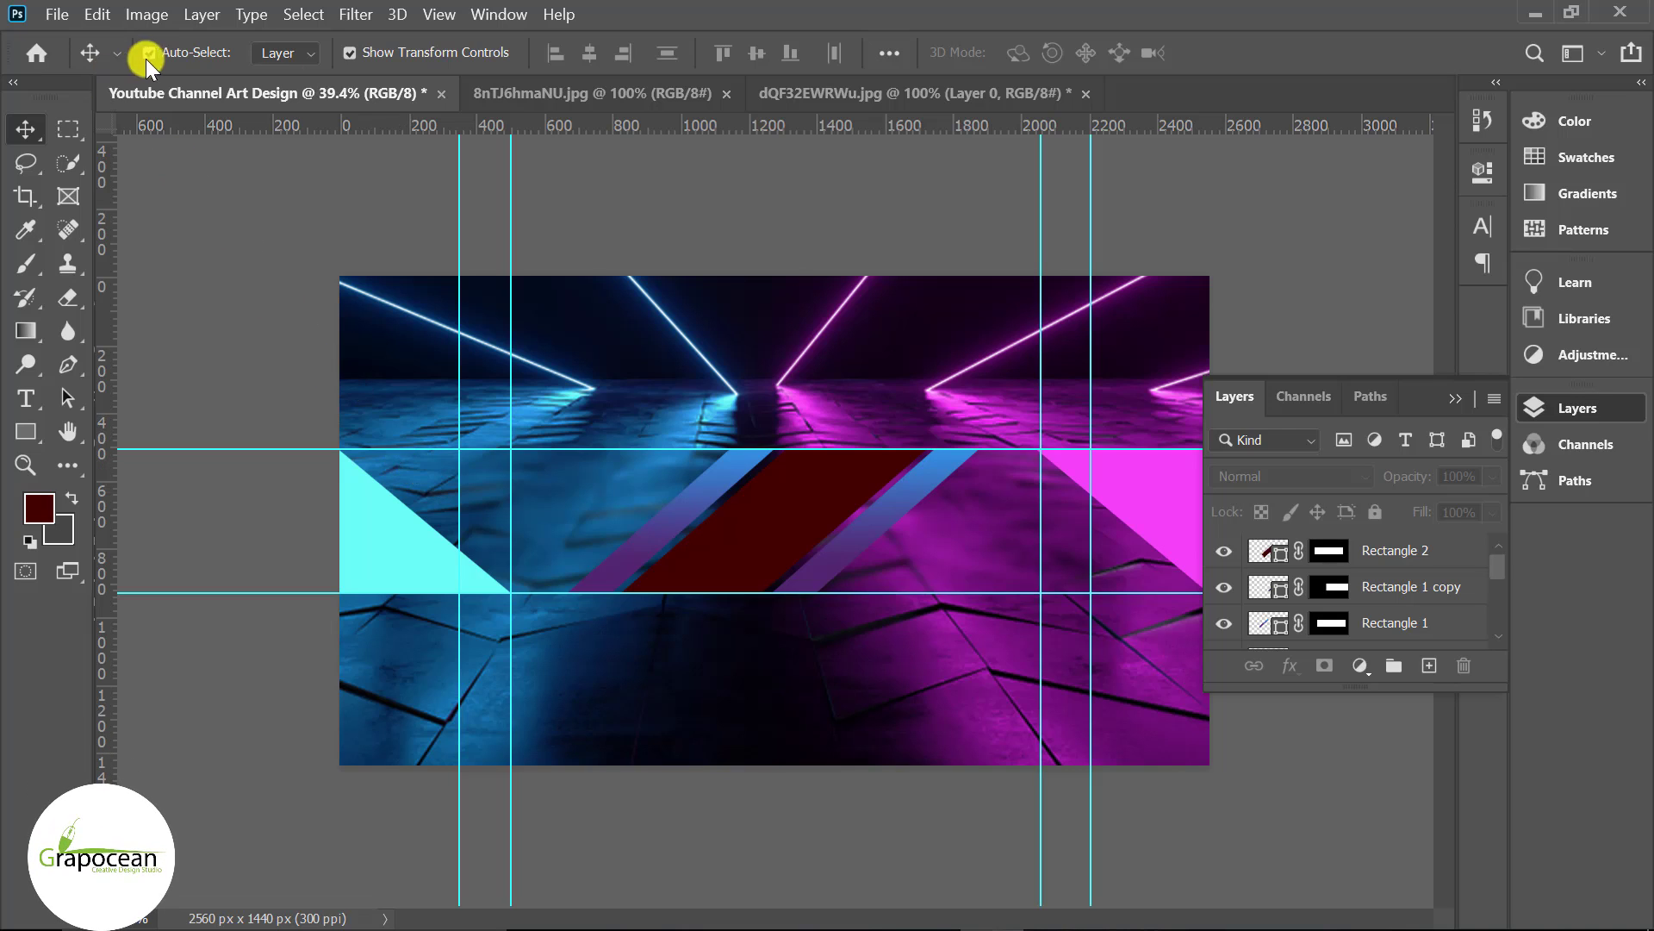
# Bring the portrait photo into the banner and clip it to the maroon Rectangle 2.
pyautogui.click(603, 93)
pyautogui.click(1463, 554)
pyautogui.moveTo(732, 435)
pyautogui.mouseDown()
pyautogui.moveTo(263, 98)
pyautogui.moveTo(757, 551)
pyautogui.mouseUp()
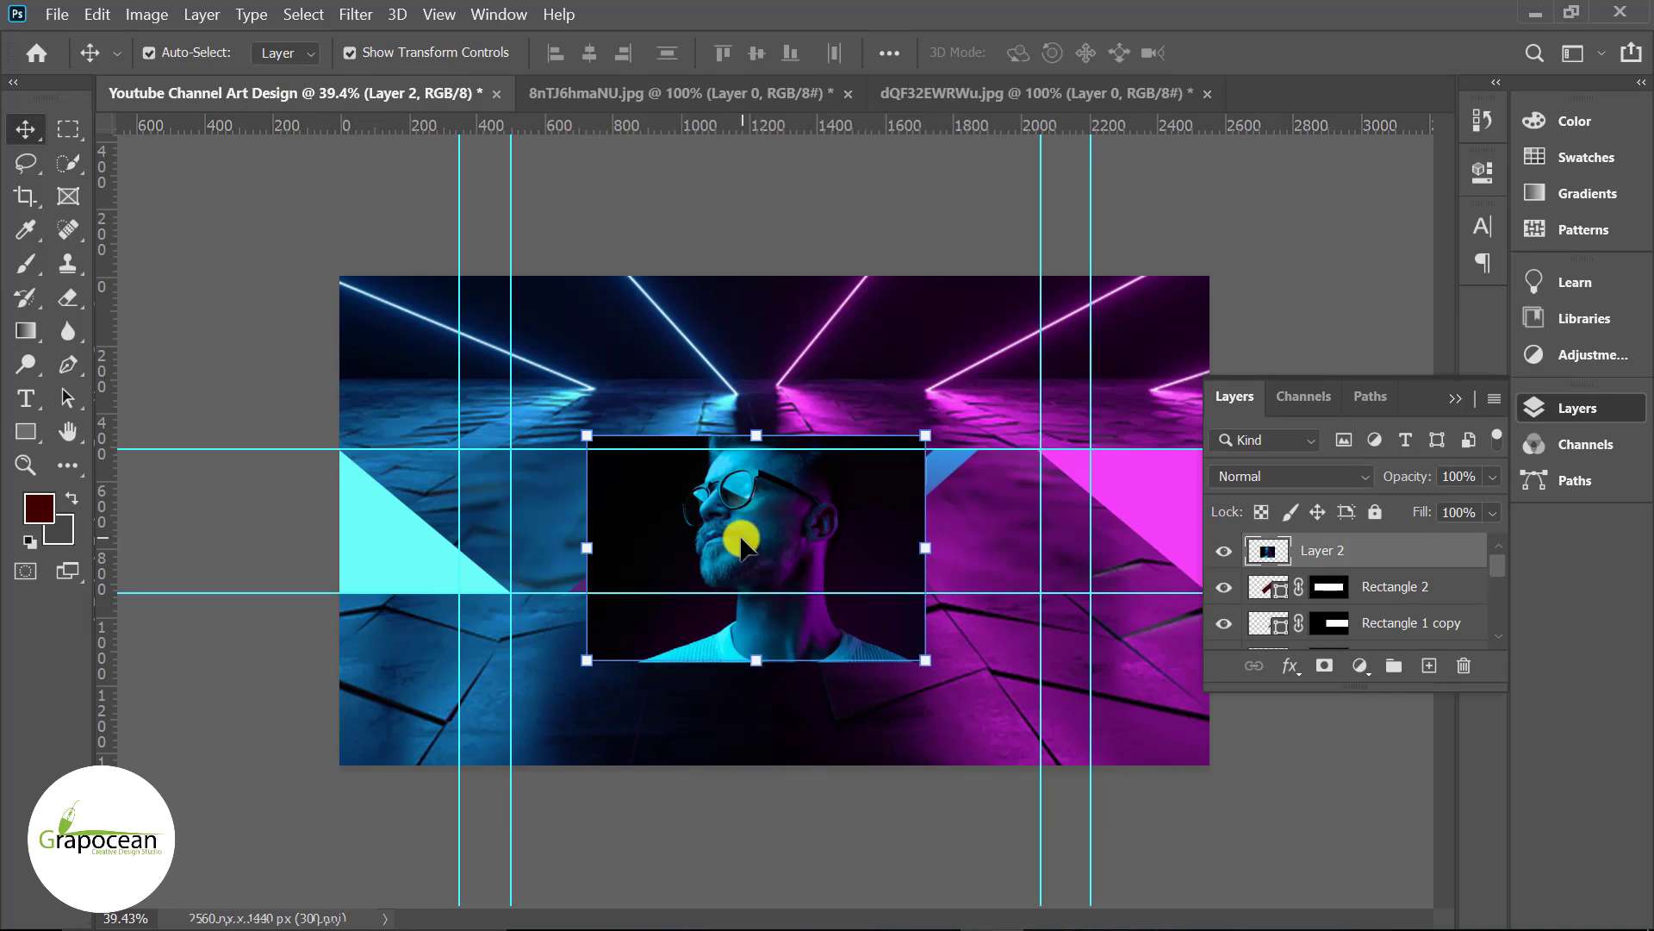
pyautogui.moveTo(748, 618)
pyautogui.mouseDown()
pyautogui.moveTo(756, 491)
pyautogui.moveTo(788, 548)
pyautogui.mouseUp()
pyautogui.rightClick(1402, 560)
pyautogui.click(1311, 543)
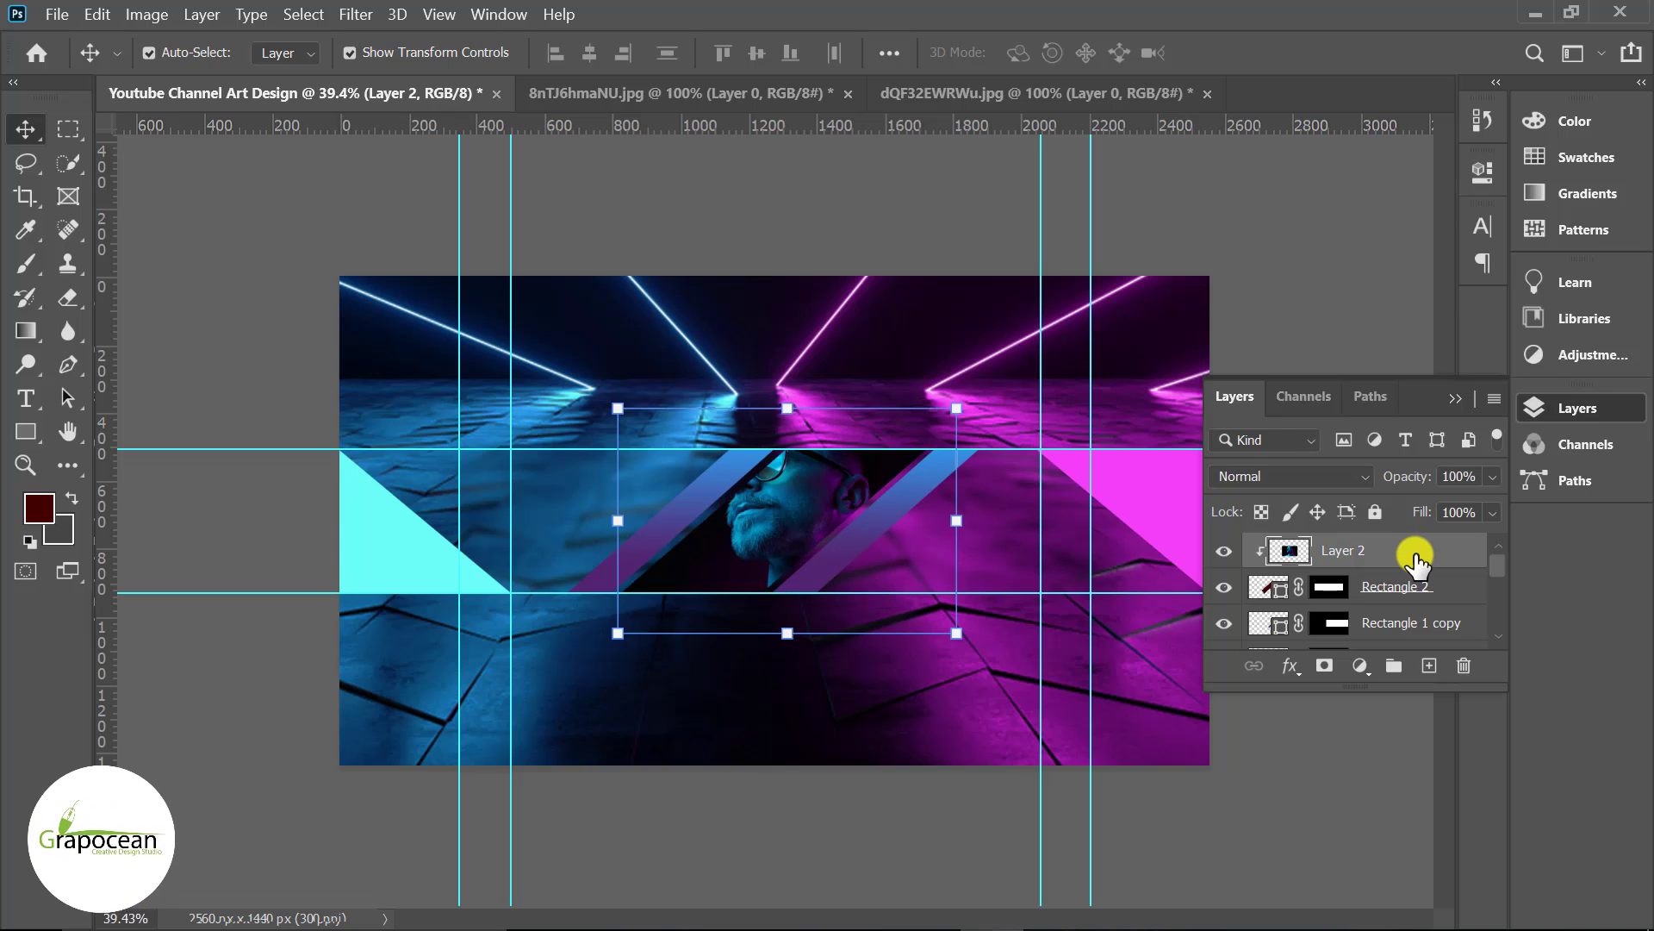
# Duplicate the portrait layer, then release and delete the Layer 2 copy.
pyautogui.hotkey('ctrl', 'j')
pyautogui.moveTo(1450, 550); pyautogui.dragTo(1392, 642)
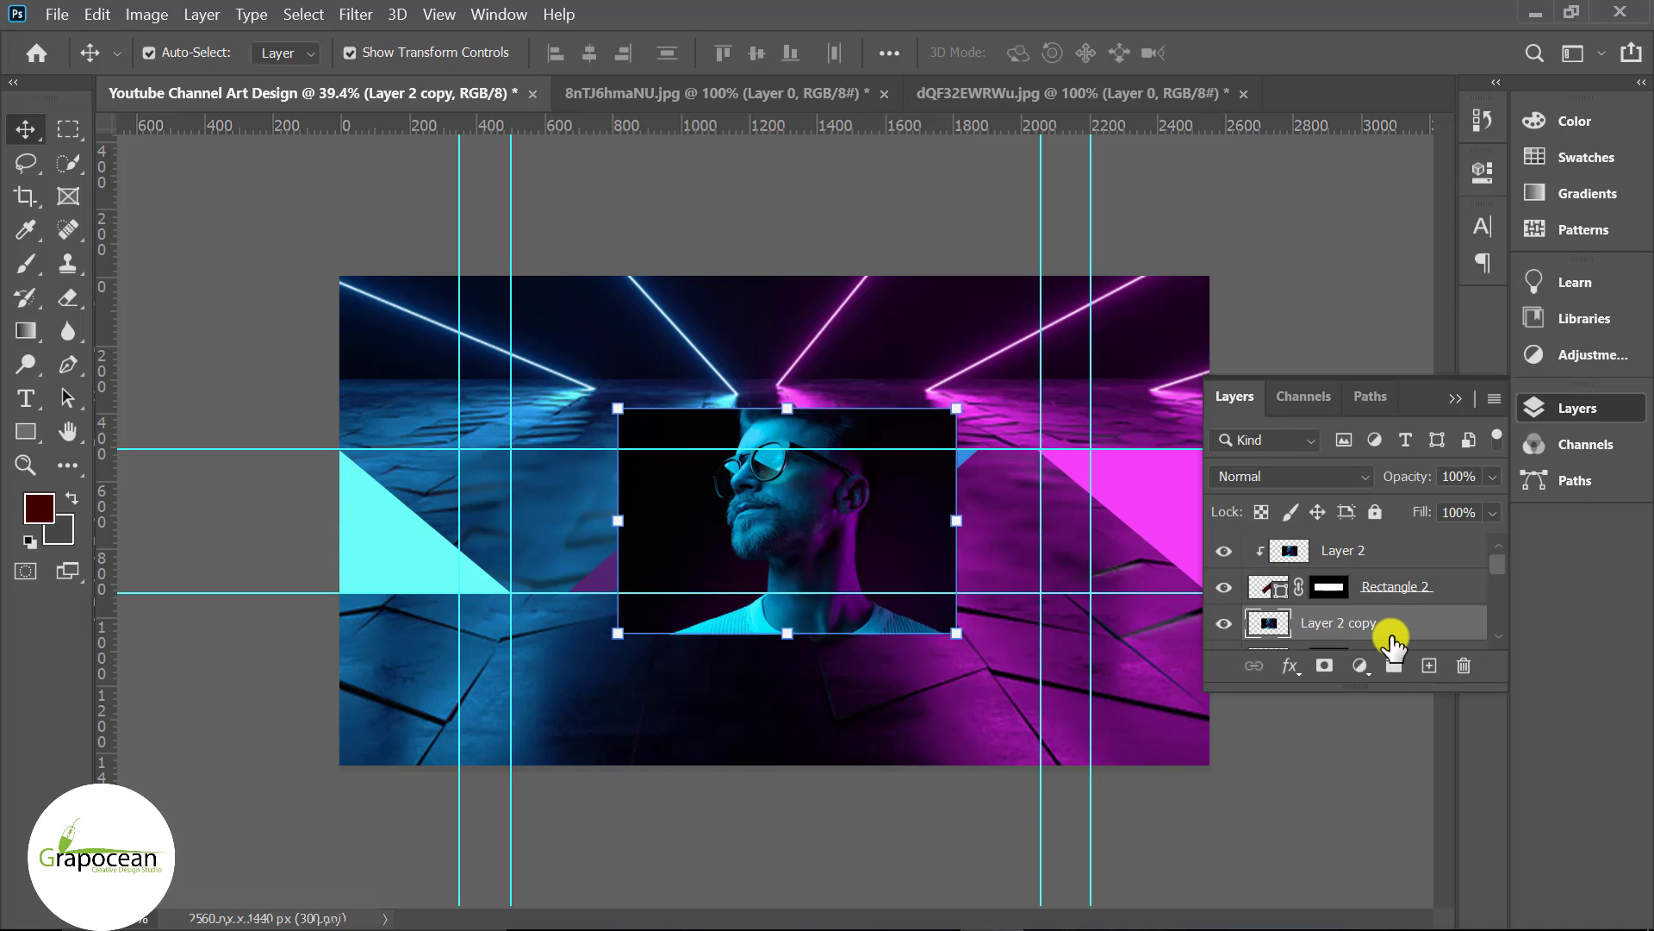
pyautogui.rightClick(1344, 623)
pyautogui.click(1120, 513)
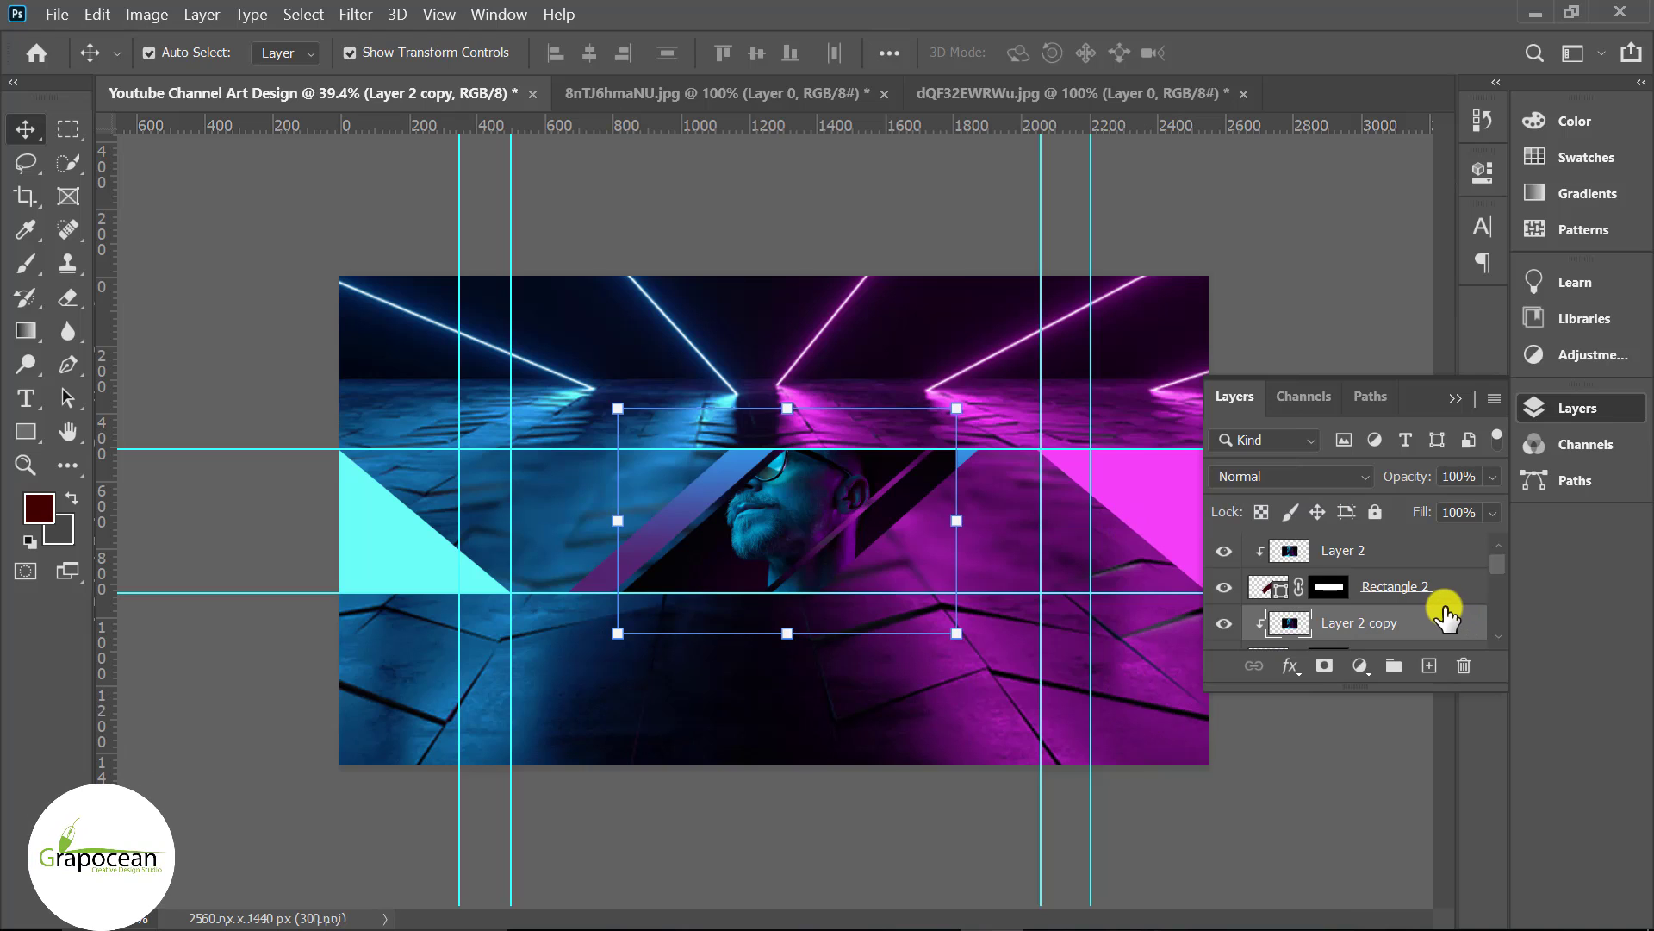
pyautogui.hotkey('ctrl', 'alt', 'g')
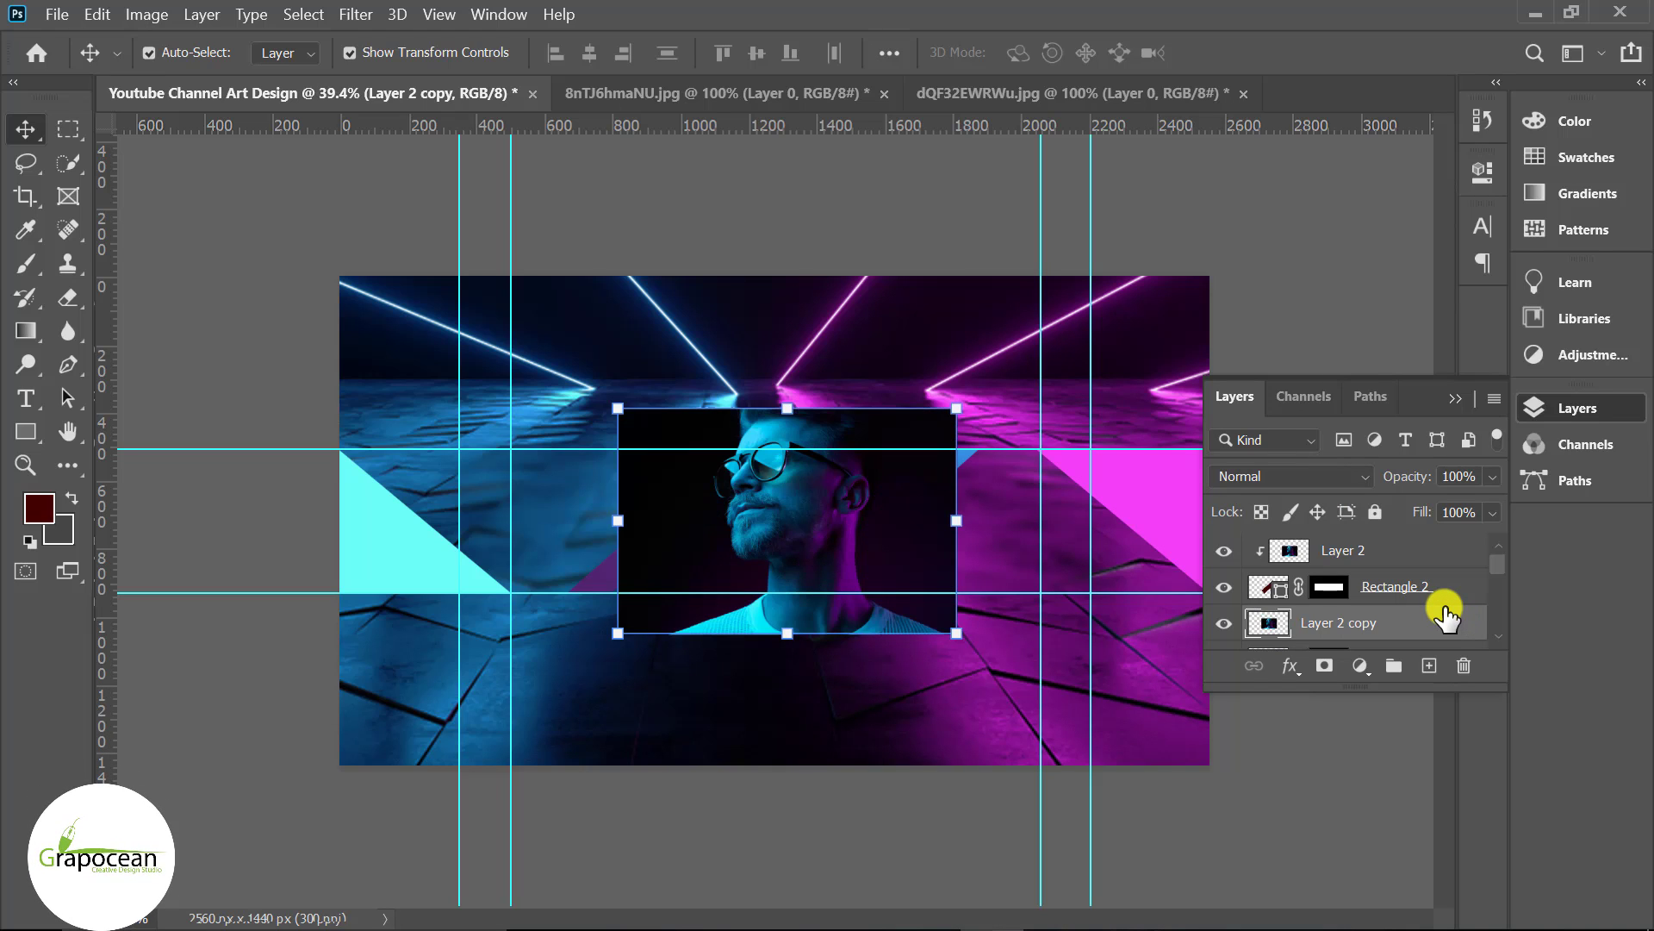
pyautogui.moveTo(1462, 612); pyautogui.dragTo(1464, 665)
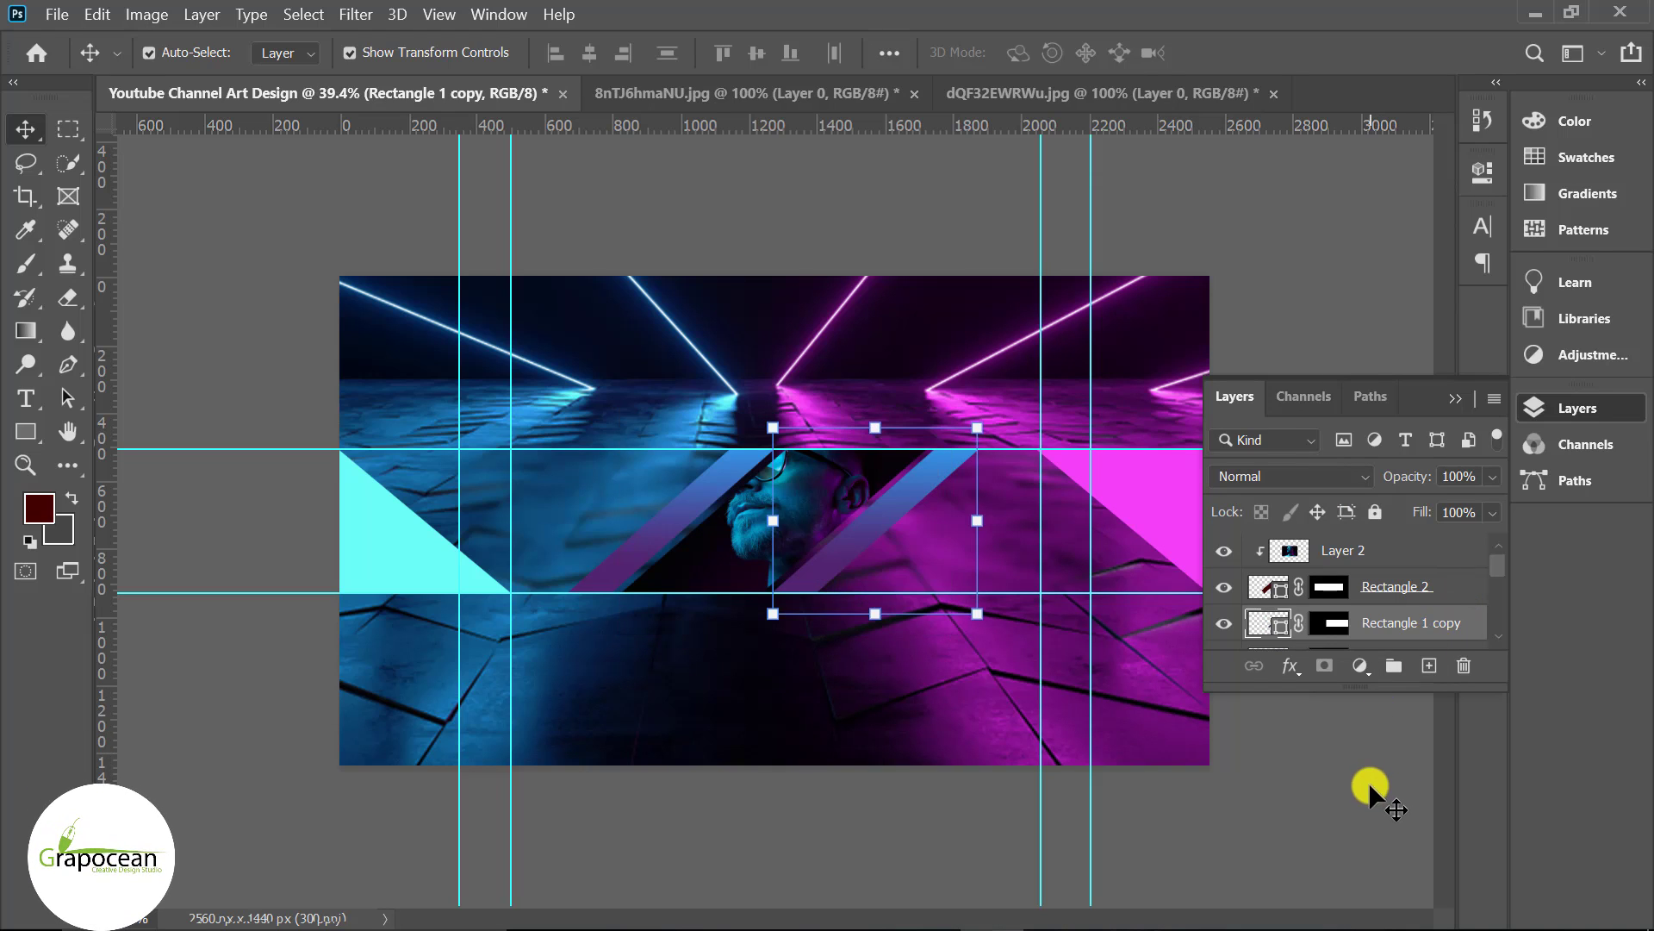
# Resize the Layer 2 portrait to about 95% and reposition it within its stripe.
pyautogui.click(786, 517)
pyautogui.moveTo(944, 635); pyautogui.dragTo(921, 609)
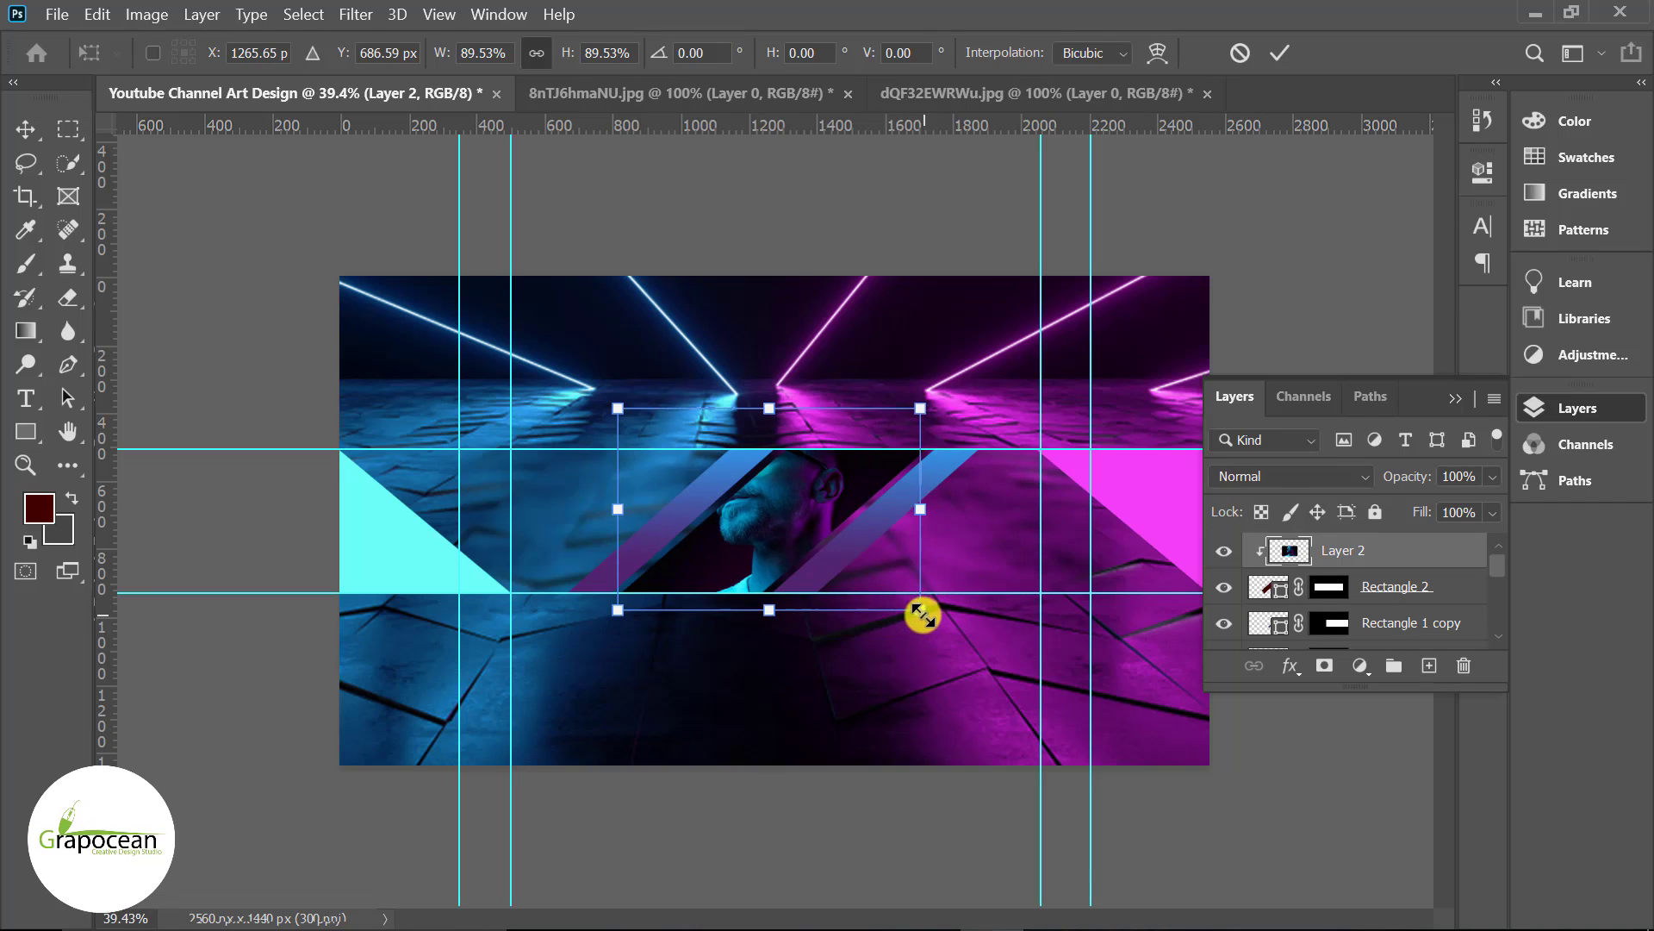
pyautogui.moveTo(618, 410); pyautogui.dragTo(654, 433)
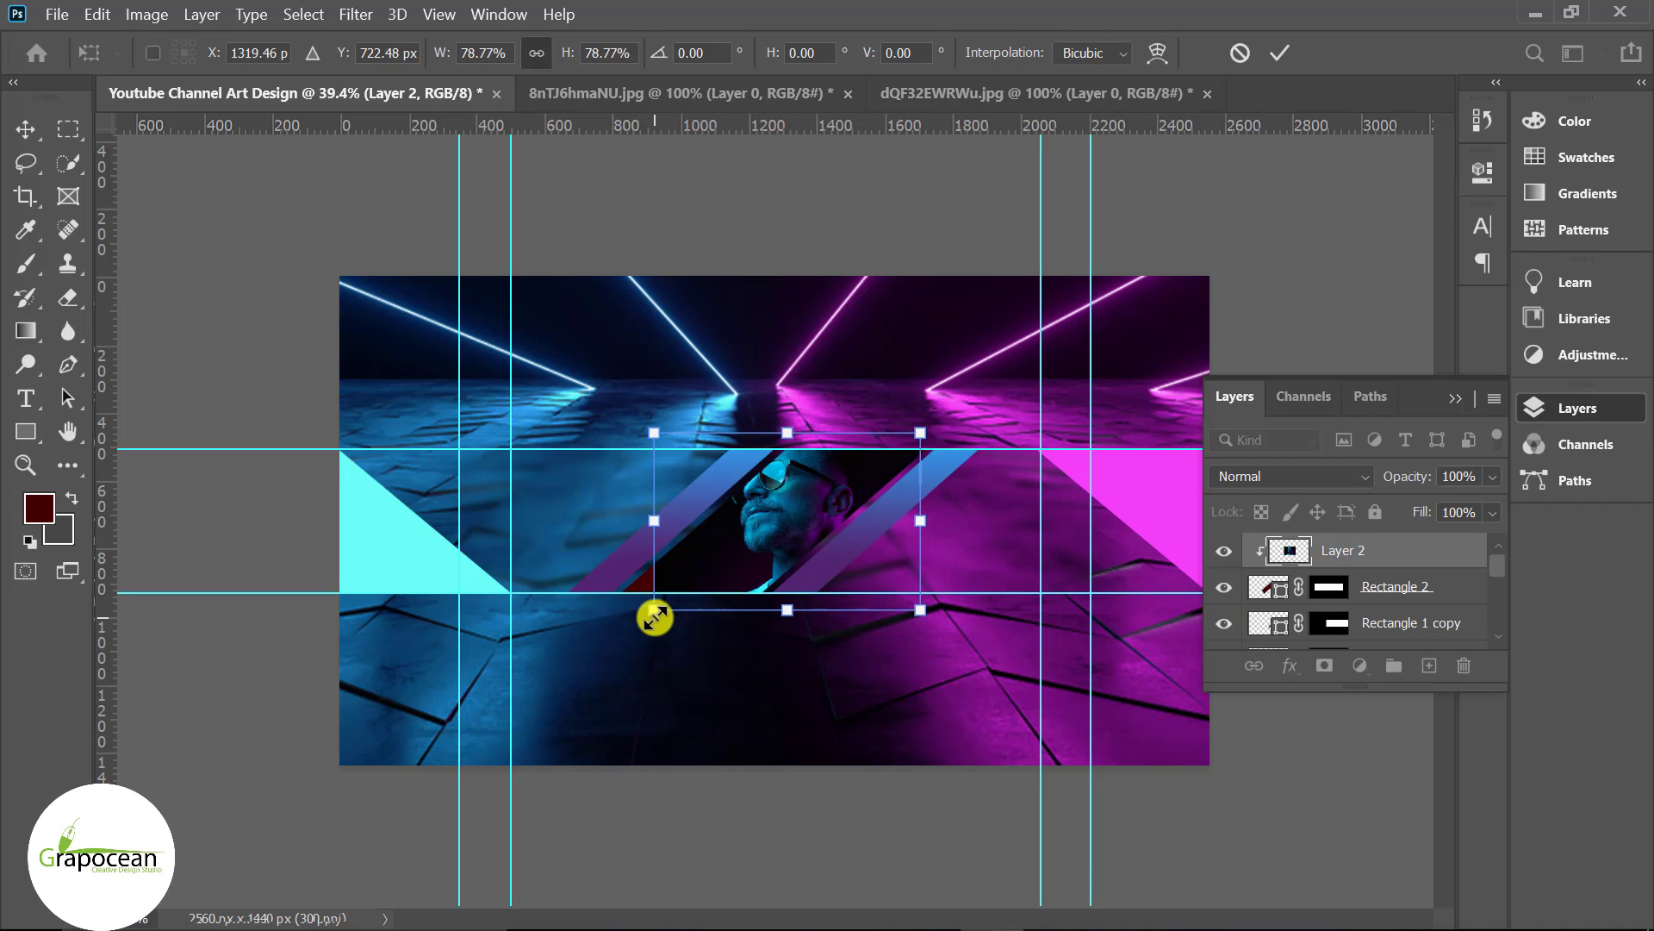
pyautogui.moveTo(654, 618); pyautogui.dragTo(618, 635)
pyautogui.moveTo(778, 522); pyautogui.dragTo(944, 573)
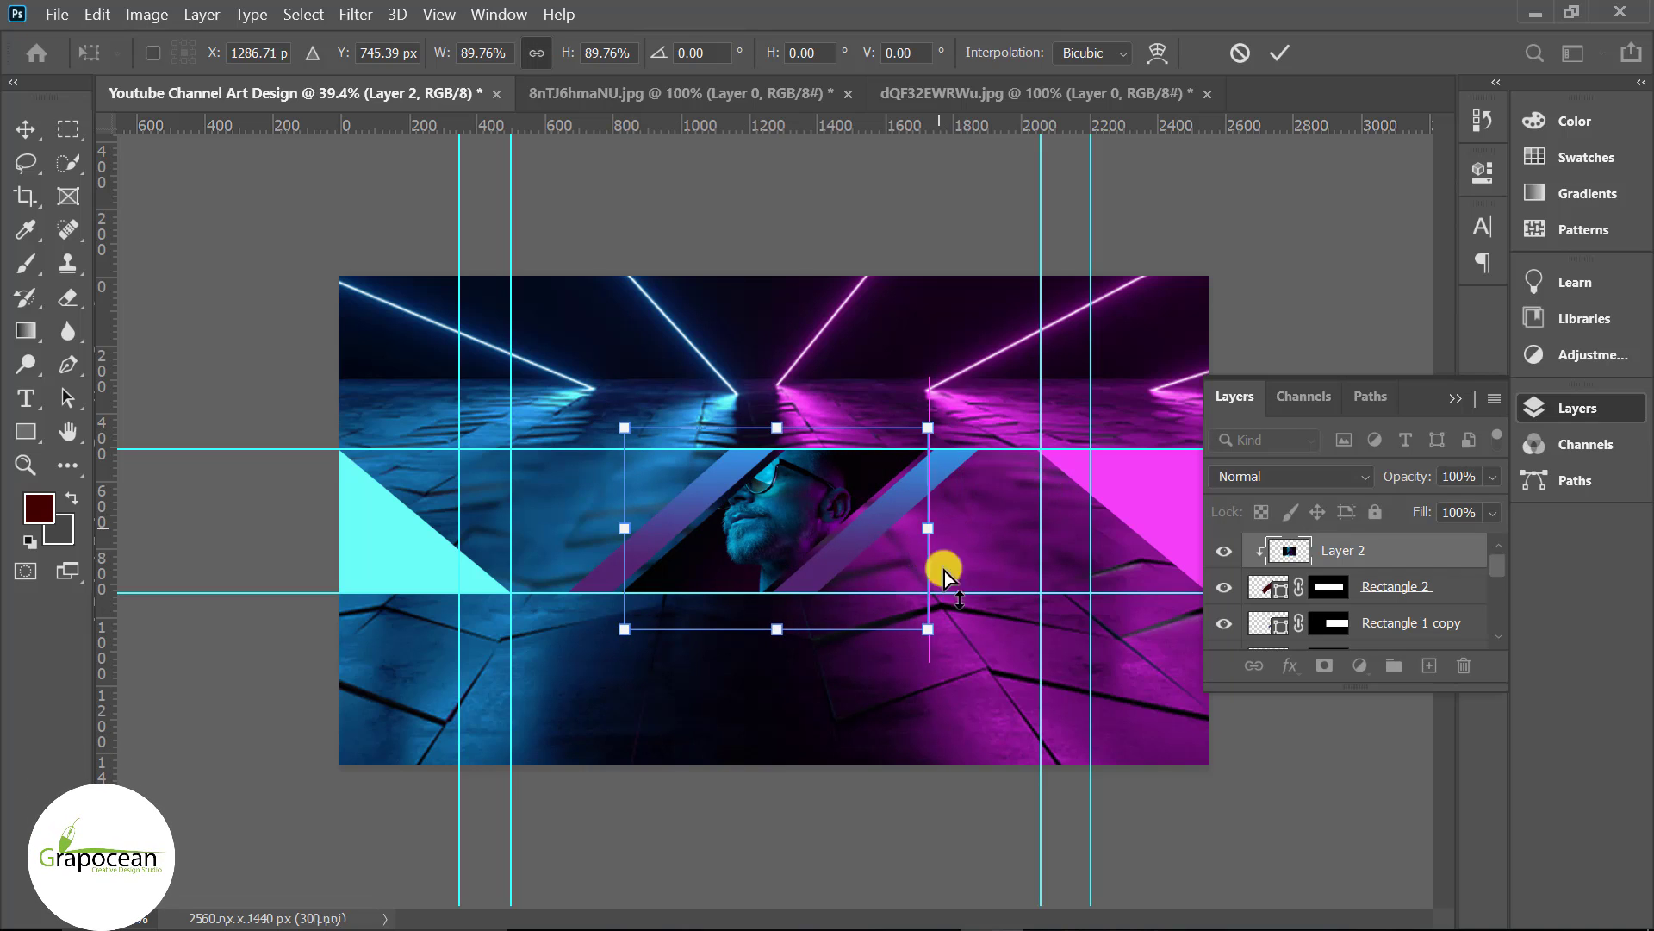
pyautogui.moveTo(938, 640); pyautogui.dragTo(945, 643)
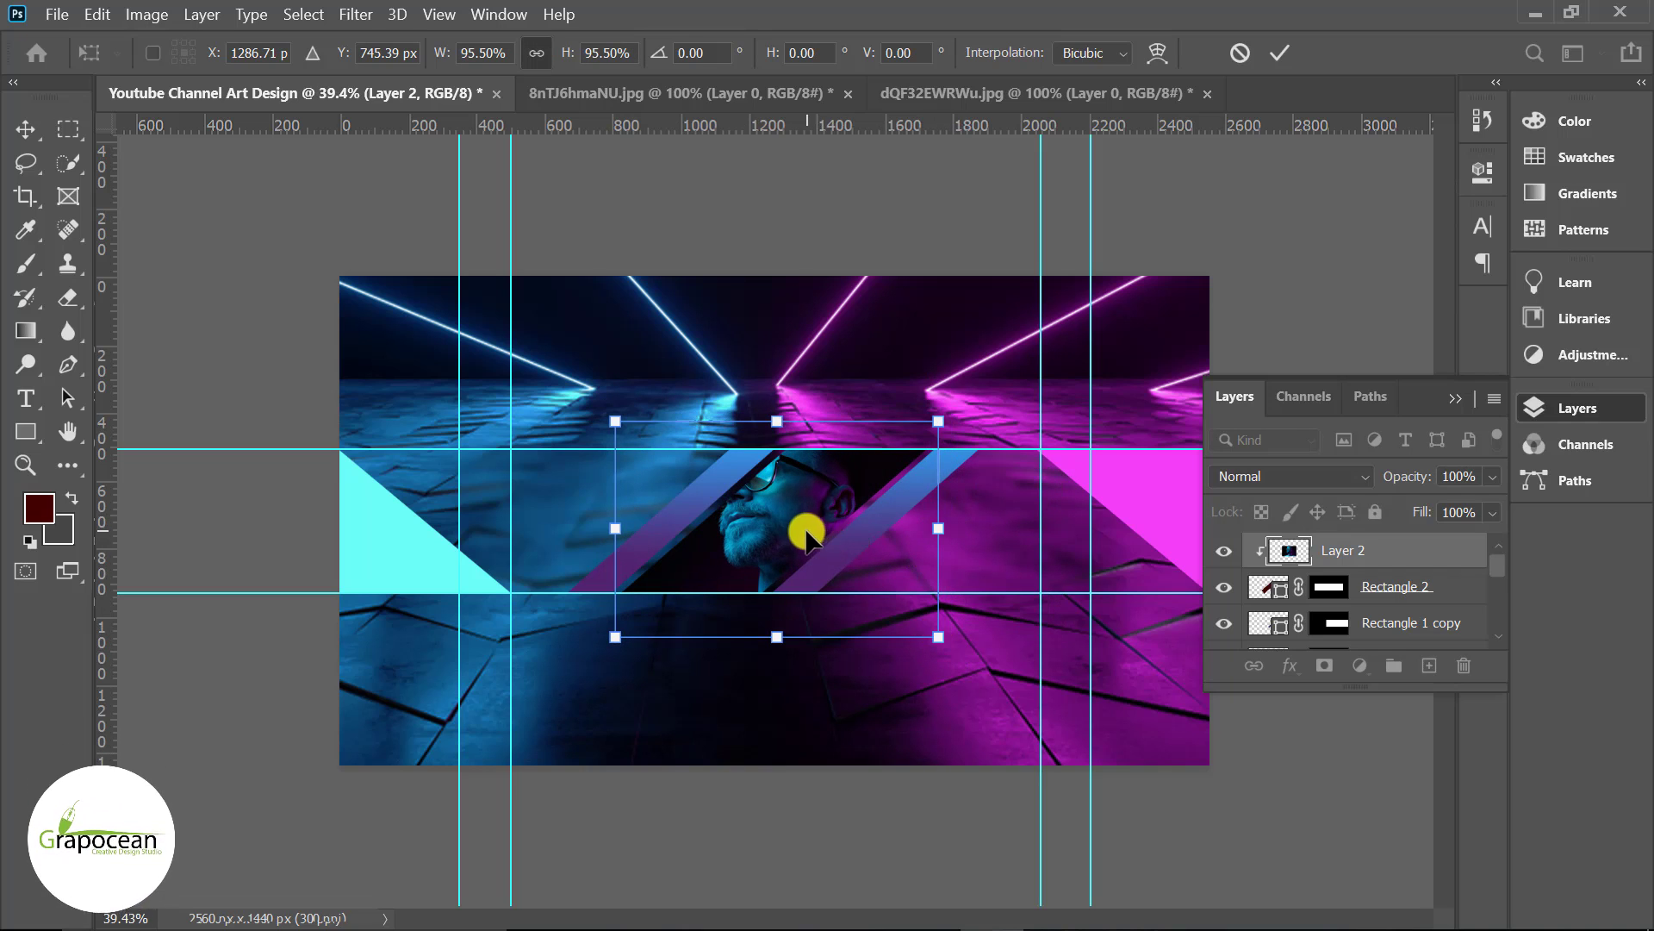
pyautogui.moveTo(801, 539); pyautogui.dragTo(804, 540)
pyautogui.click(1288, 53)
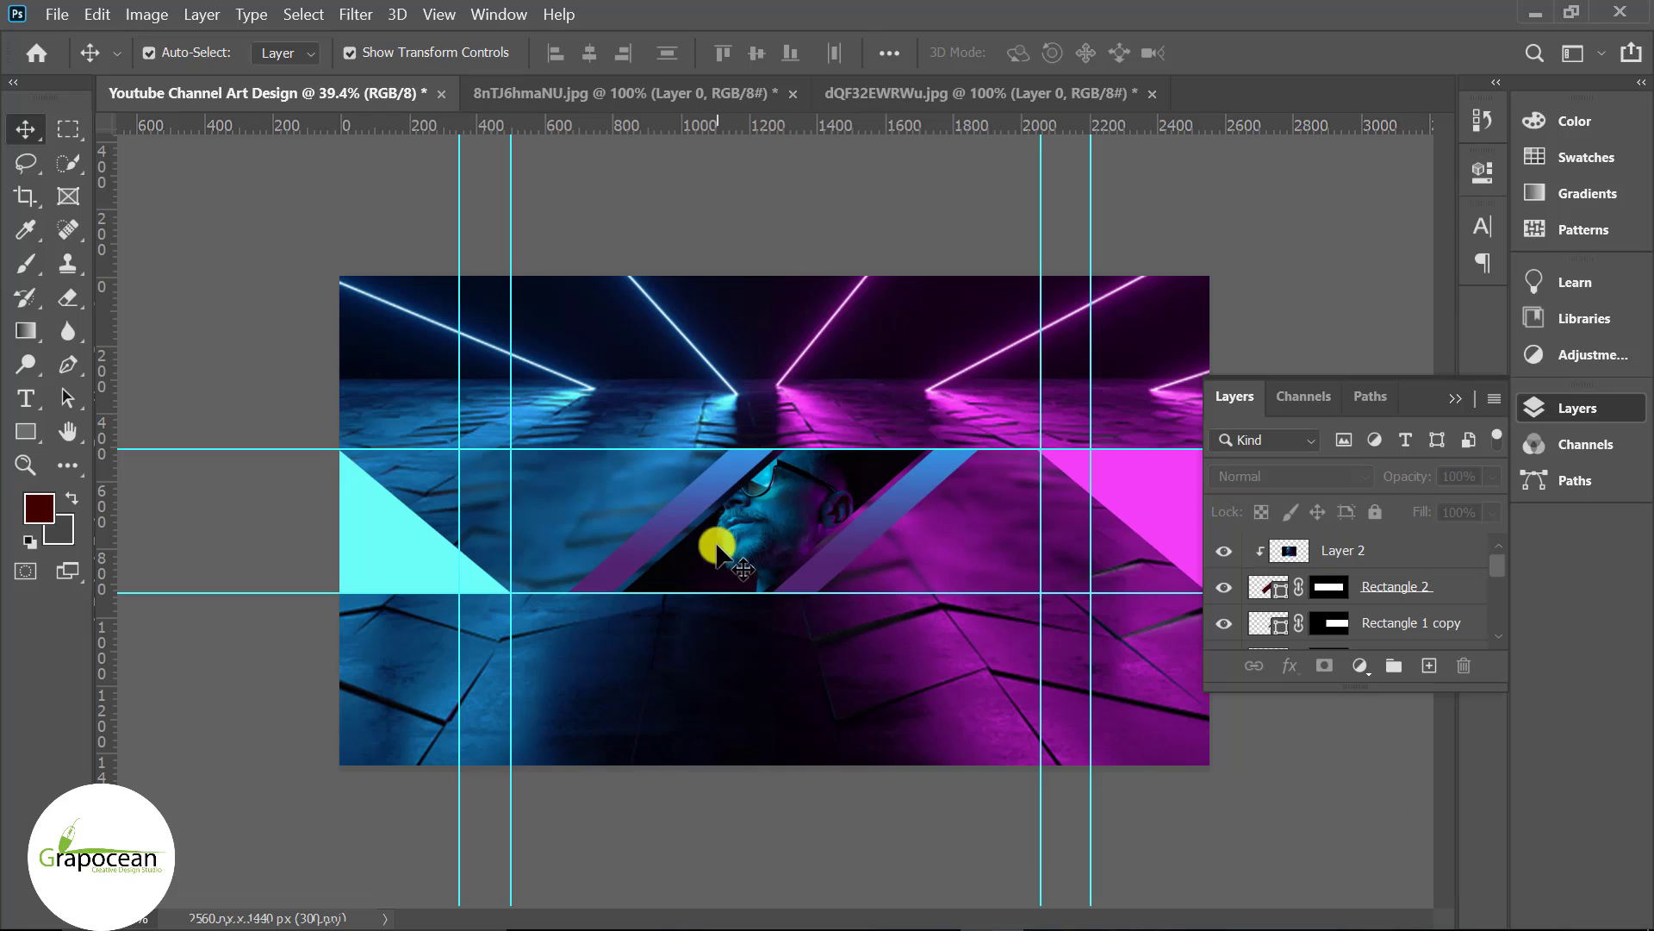
# Duplicate Layer 2, place the copy above Rectangle 1, and clip it to that stripe.
pyautogui.click(693, 500)
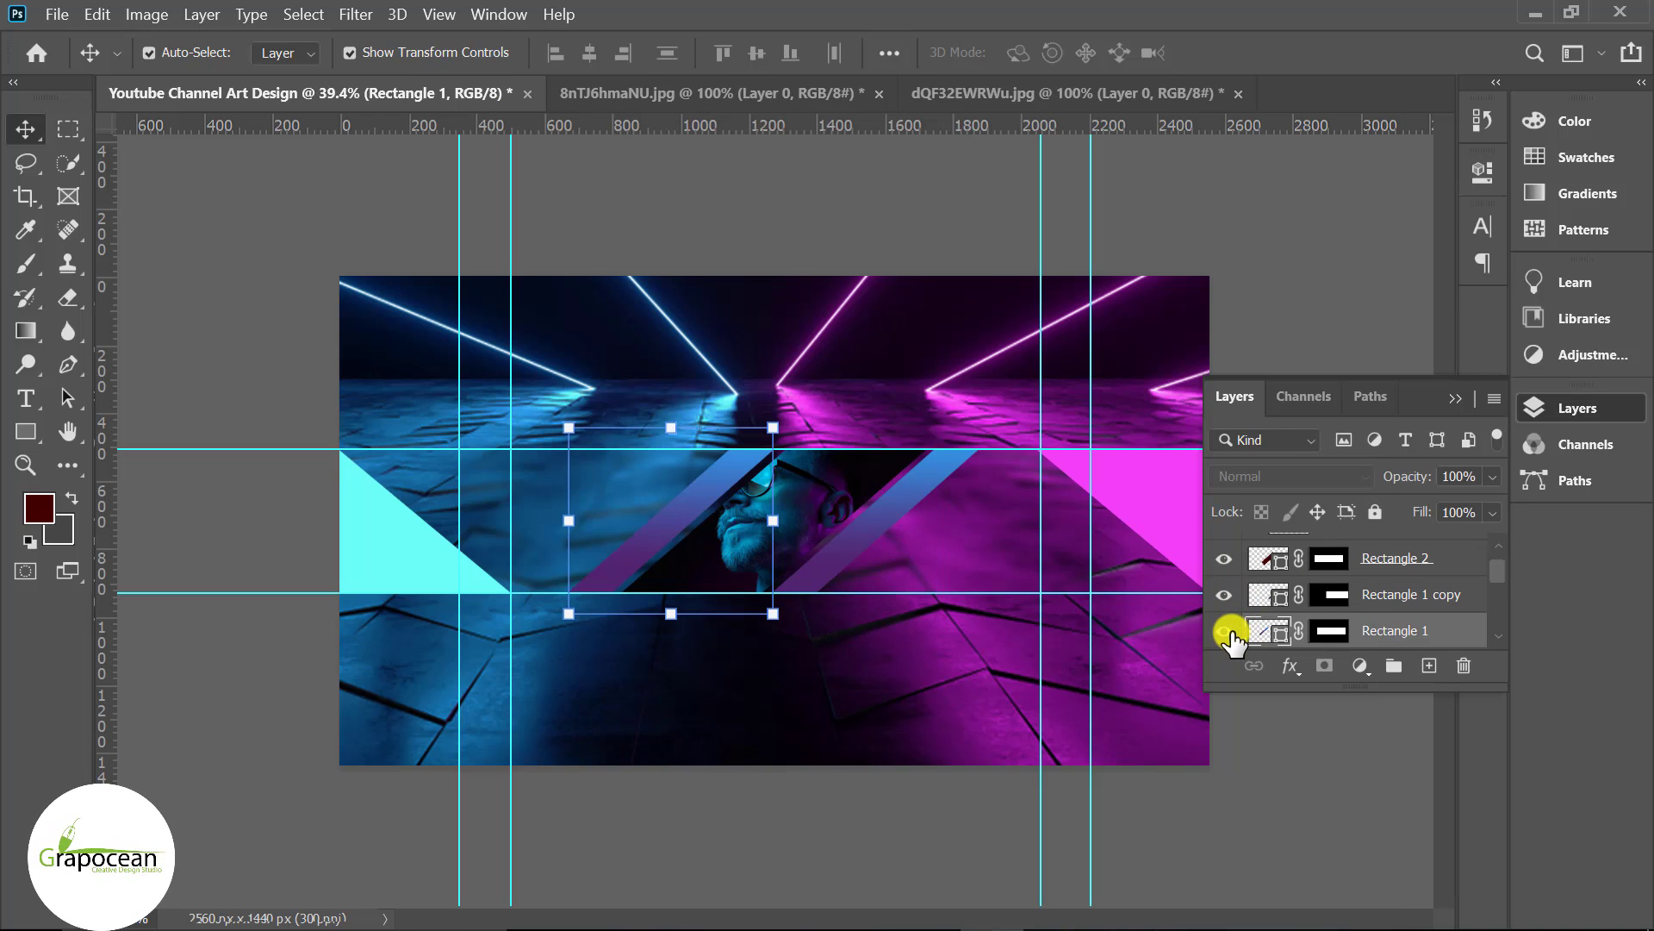
pyautogui.scroll(1, 1389, 595)
pyautogui.click(1413, 551)
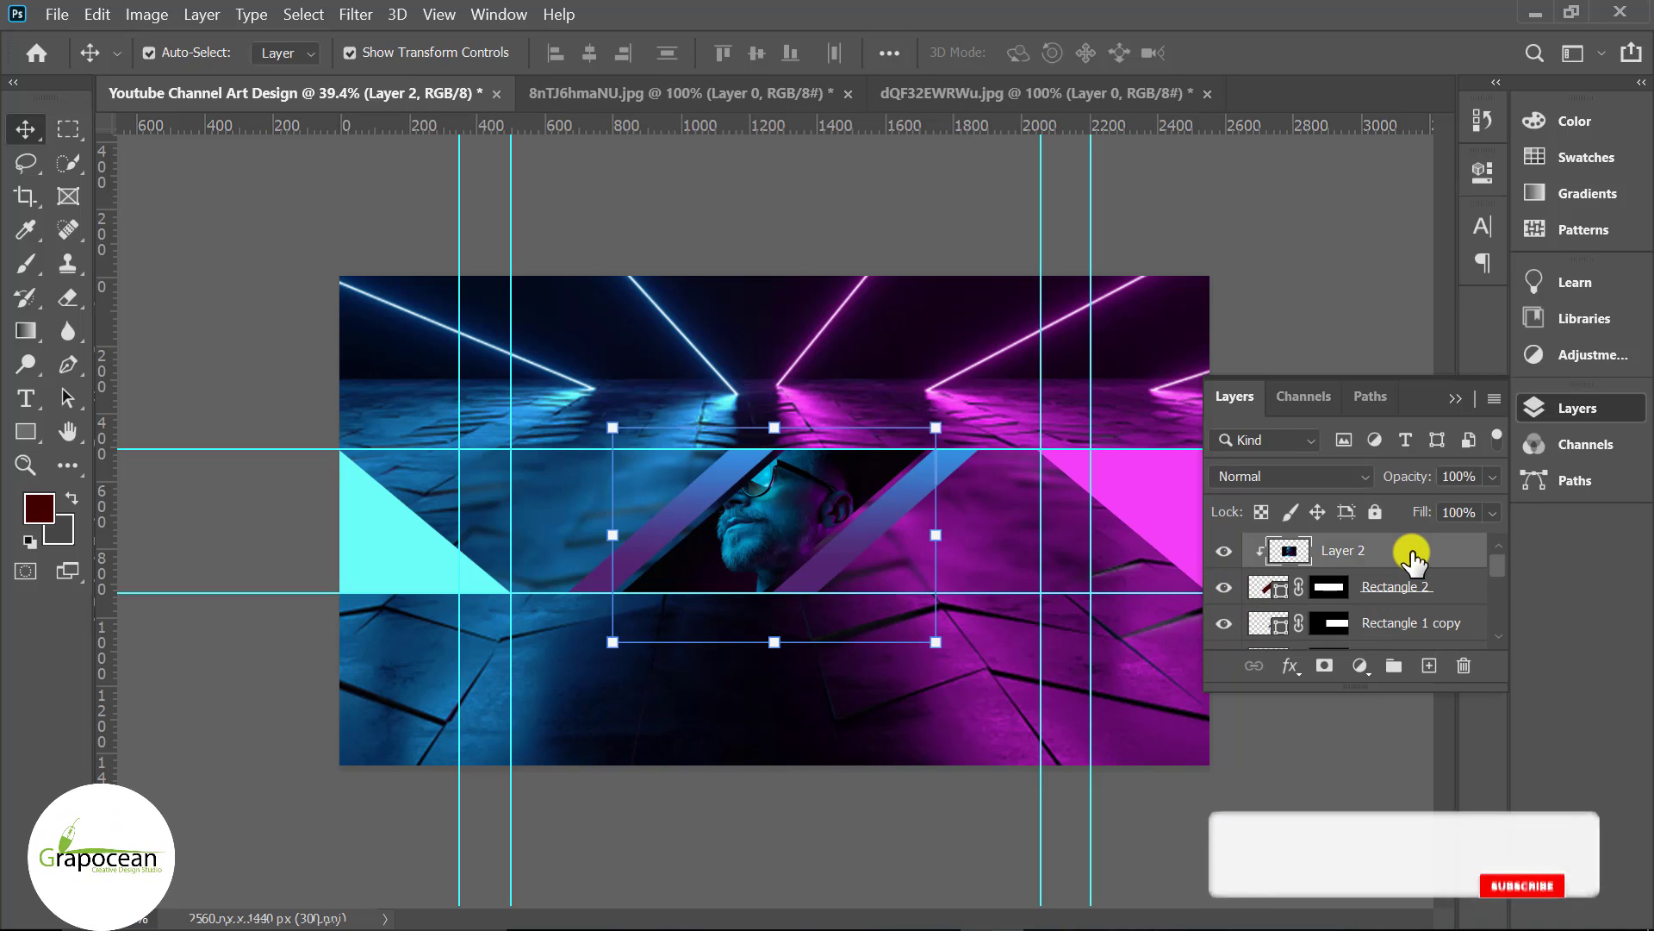
pyautogui.hotkey('ctrl', 'j')
pyautogui.moveTo(1401, 566); pyautogui.dragTo(1390, 622)
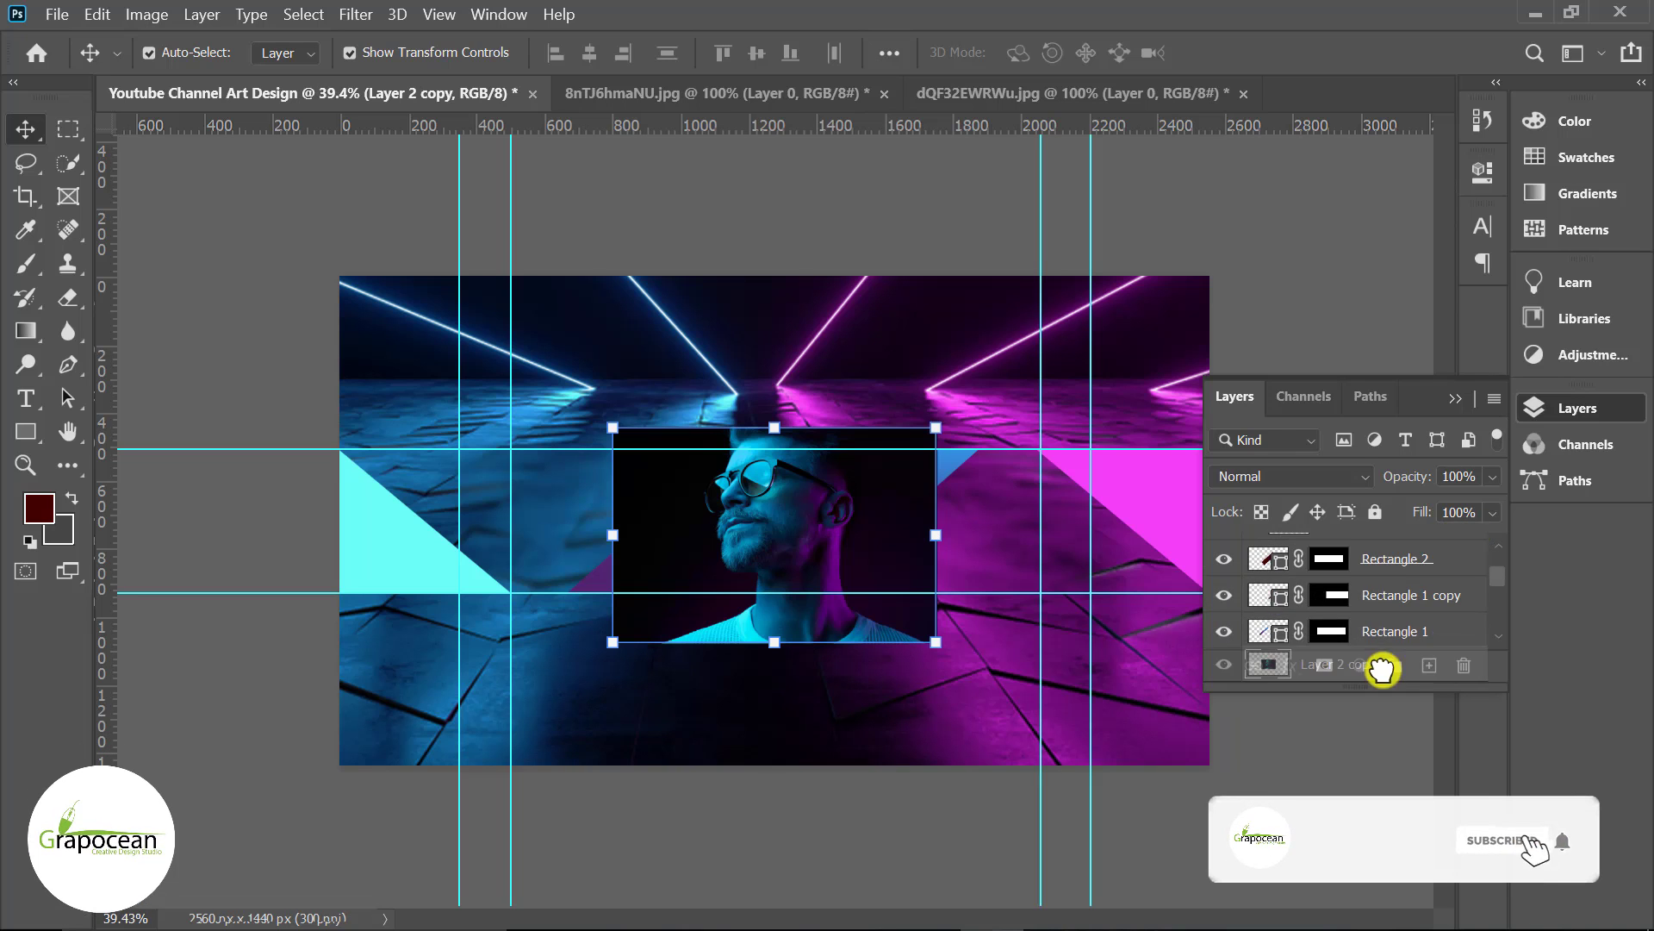
pyautogui.rightClick(1396, 595)
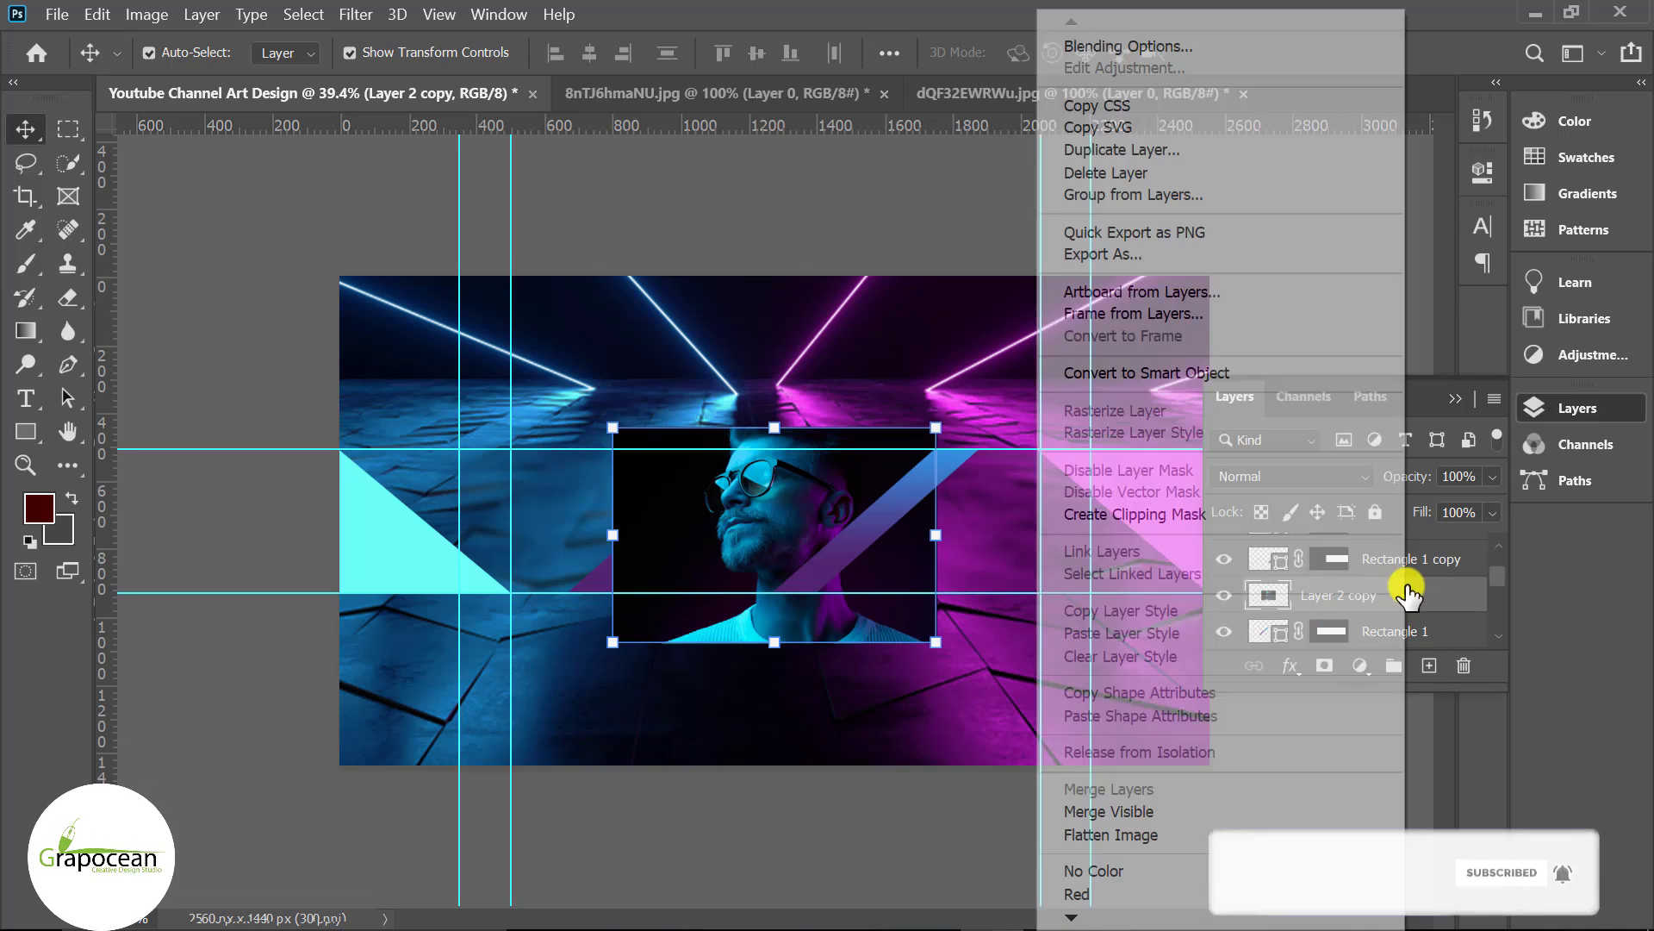
pyautogui.click(1075, 510)
# Enlarge the clipped Layer 2 copy portrait to about 132%.
pyautogui.scroll(2, 805, 535)
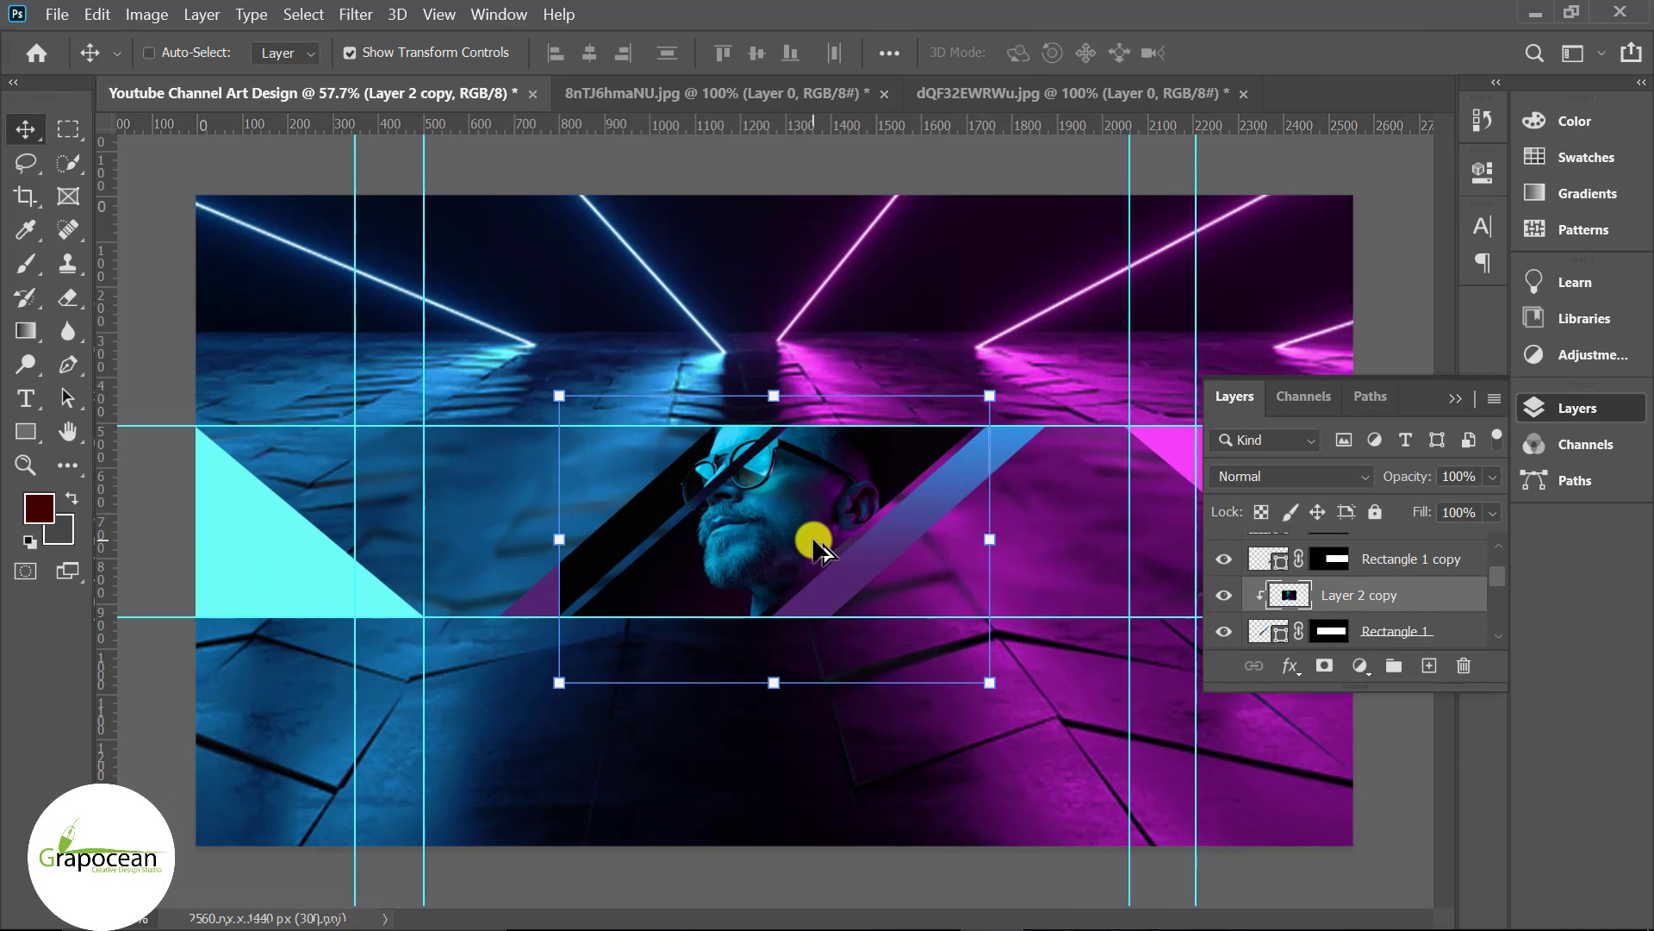
pyautogui.scroll(2, 804, 535)
pyautogui.scroll(-2, 805, 535)
pyautogui.scroll(-2, 747, 590)
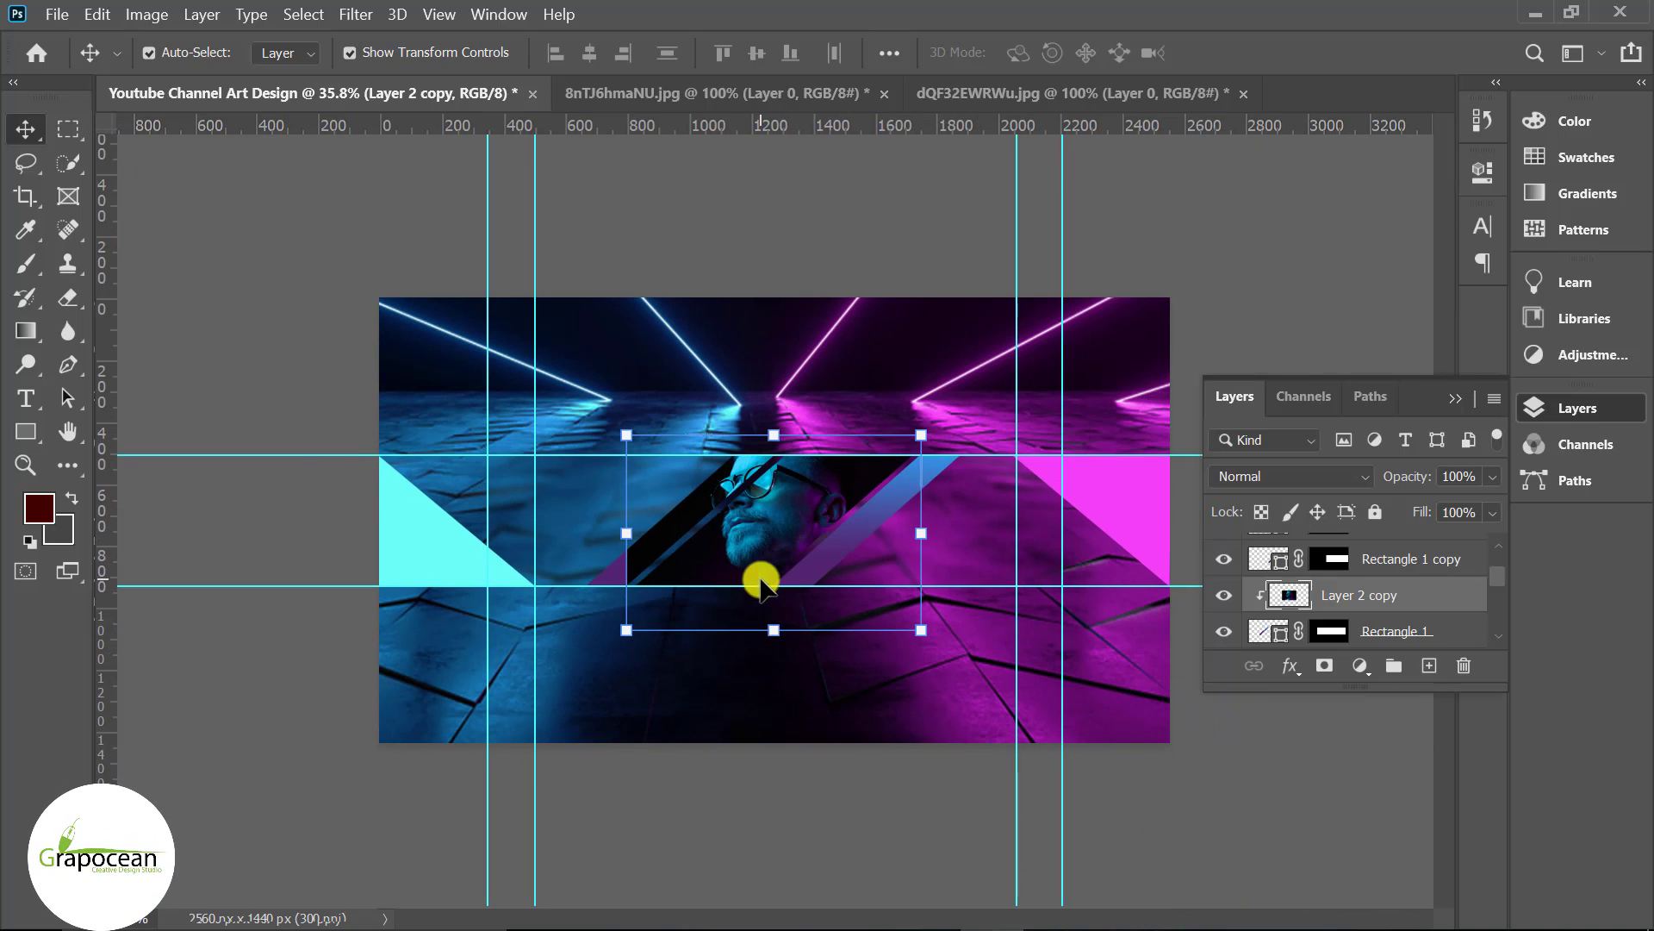
pyautogui.moveTo(924, 636); pyautogui.dragTo(923, 636)
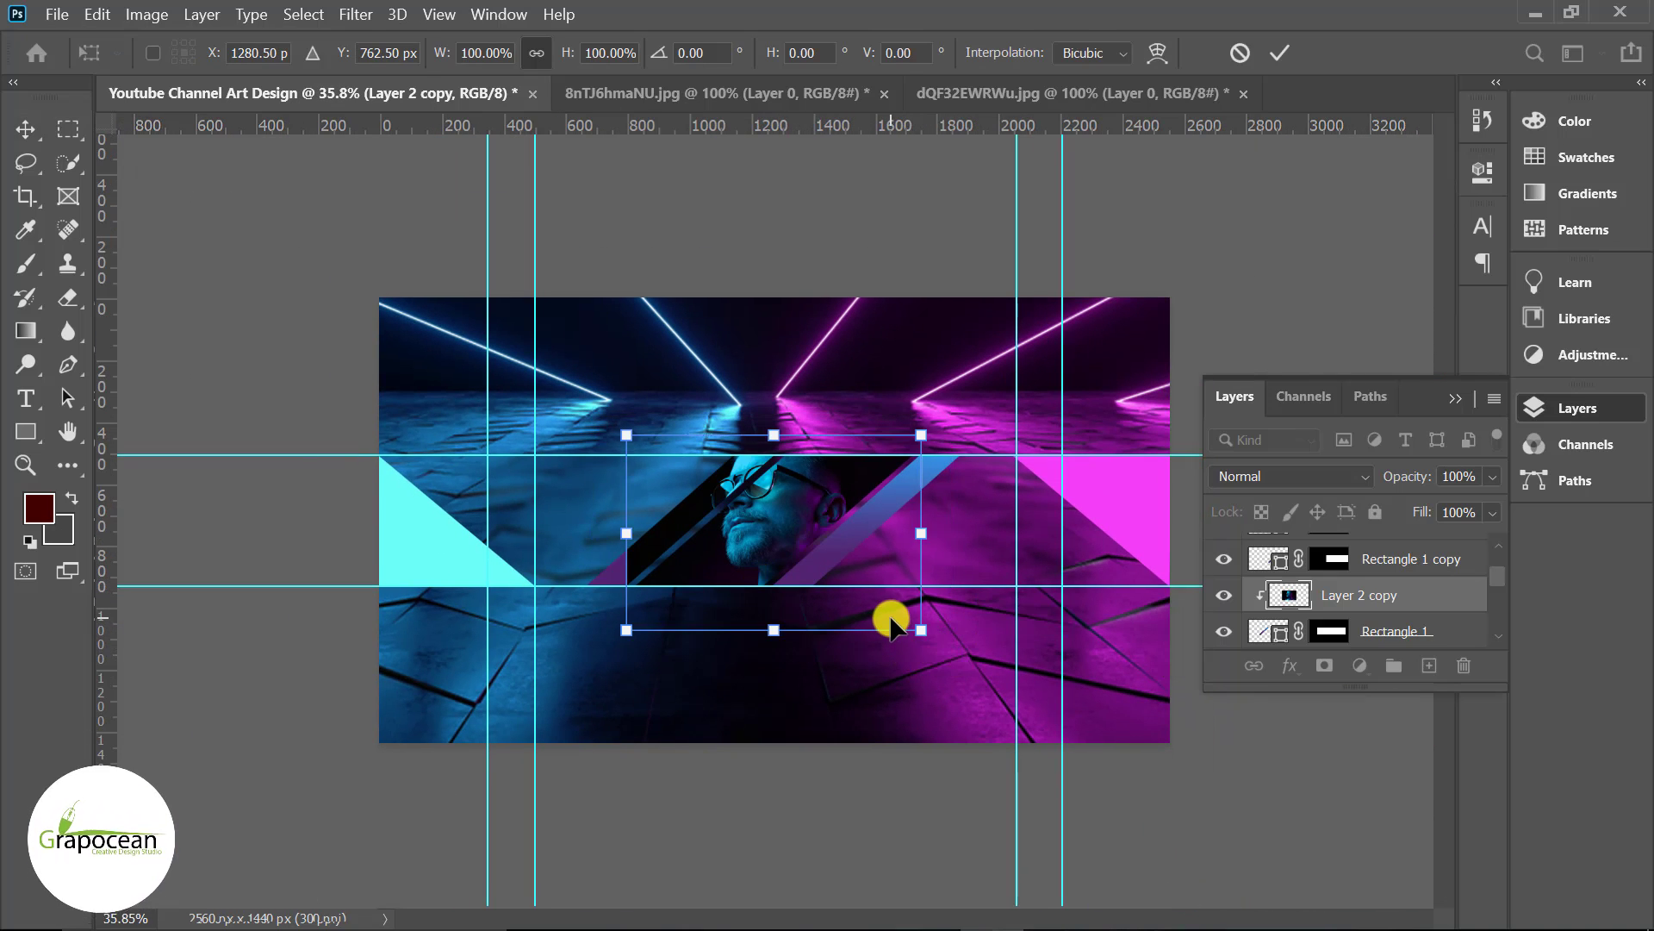
pyautogui.moveTo(924, 636); pyautogui.dragTo(972, 669)
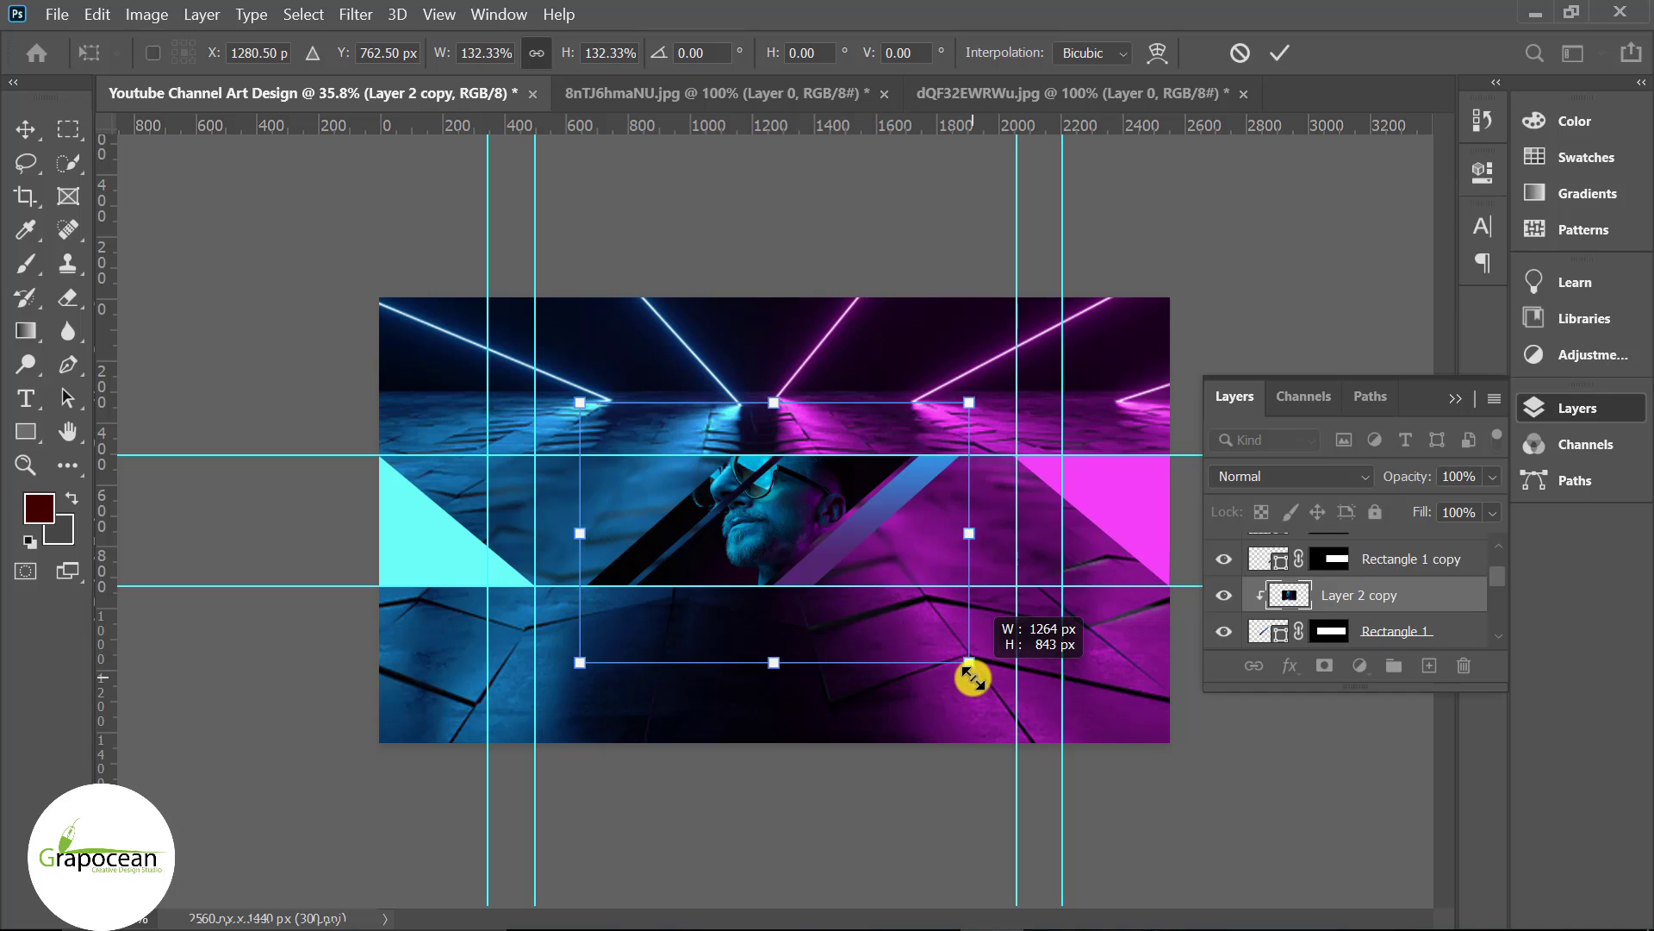
pyautogui.click(1266, 64)
# Enlarge the original Layer 2 portrait to about 127%.
pyautogui.click(1331, 773)
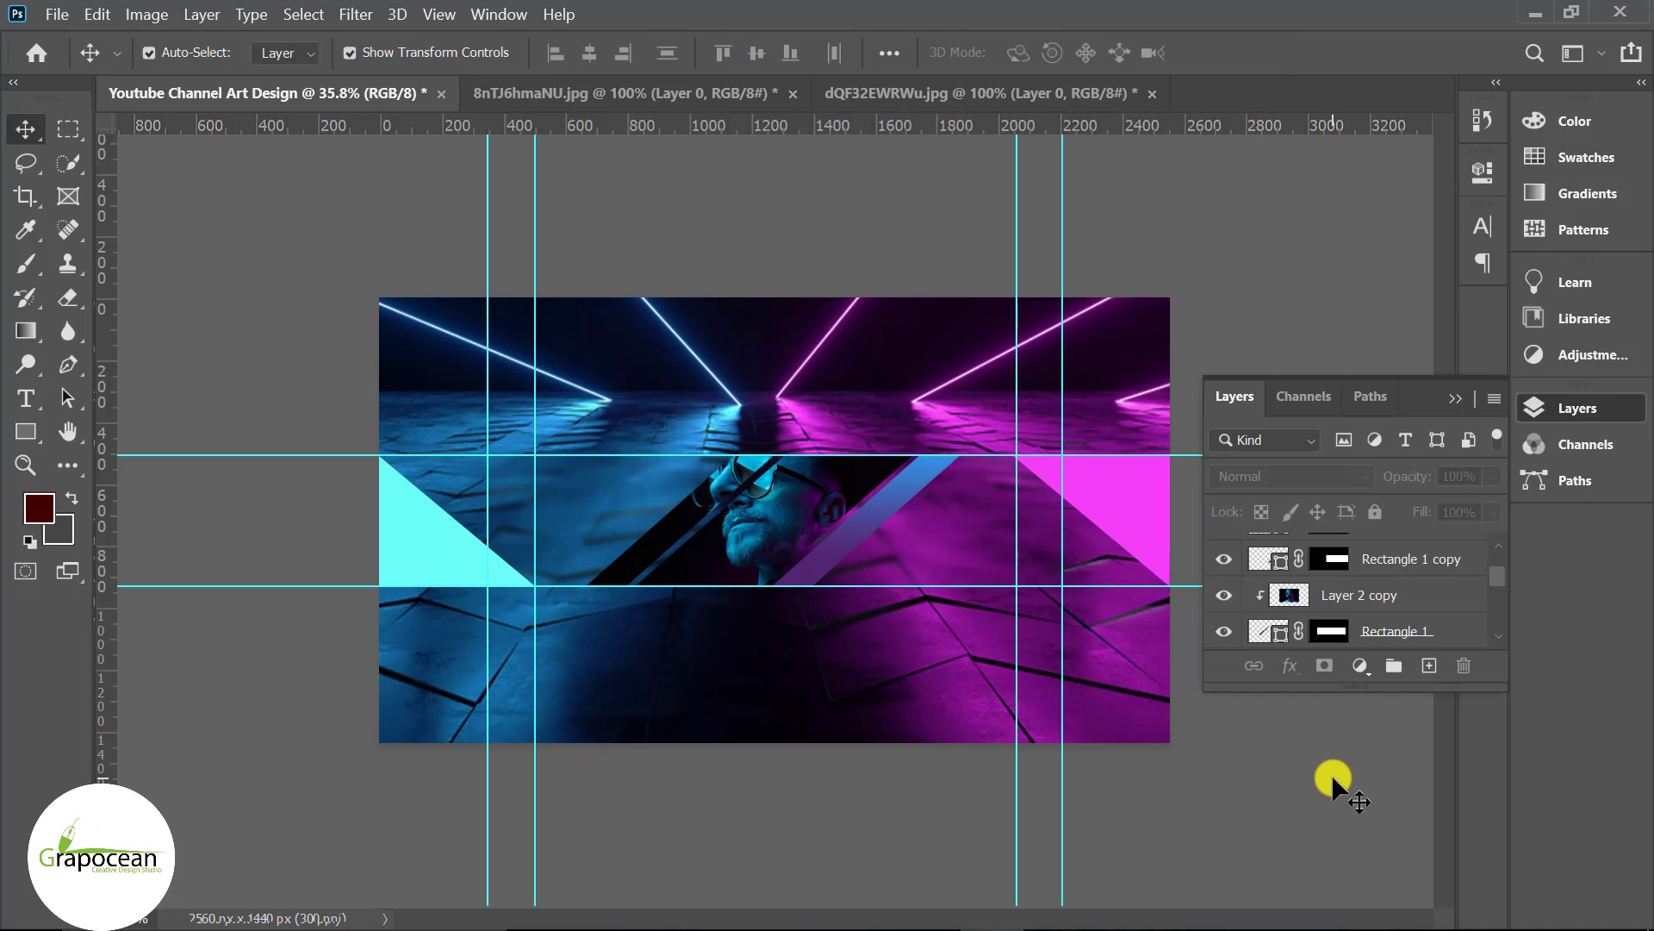
pyautogui.scroll(1, 1329, 606)
pyautogui.scroll(2, 1327, 604)
pyautogui.click(1327, 552)
pyautogui.hotkey('ctrl', 't')
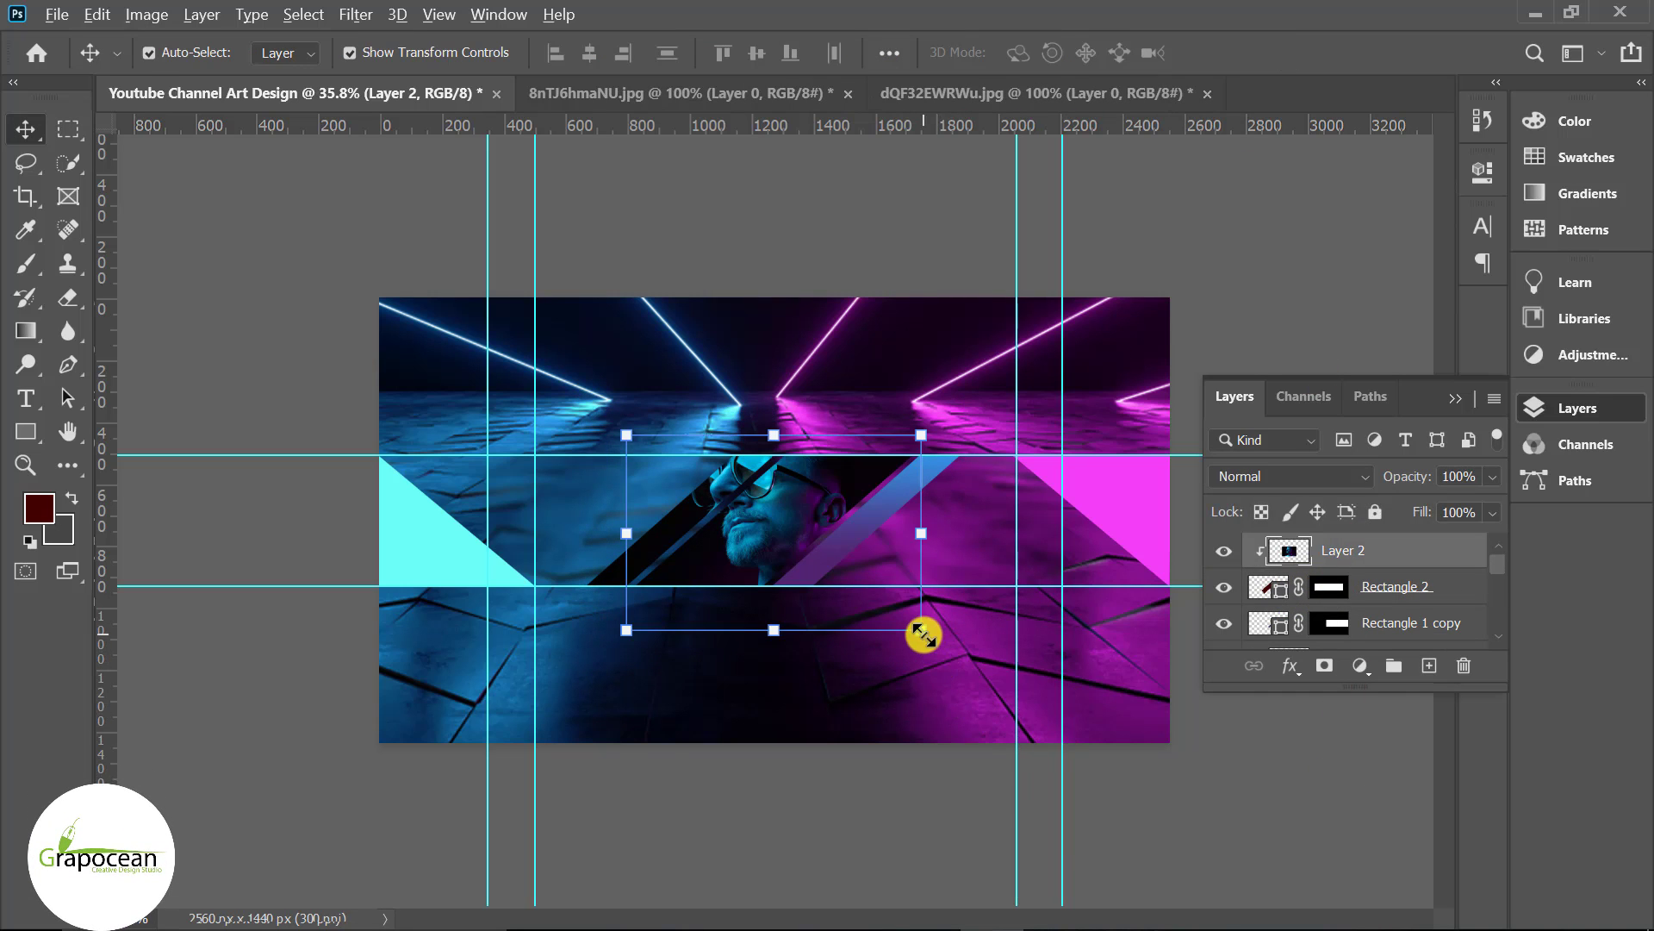
pyautogui.moveTo(916, 635); pyautogui.dragTo(963, 660)
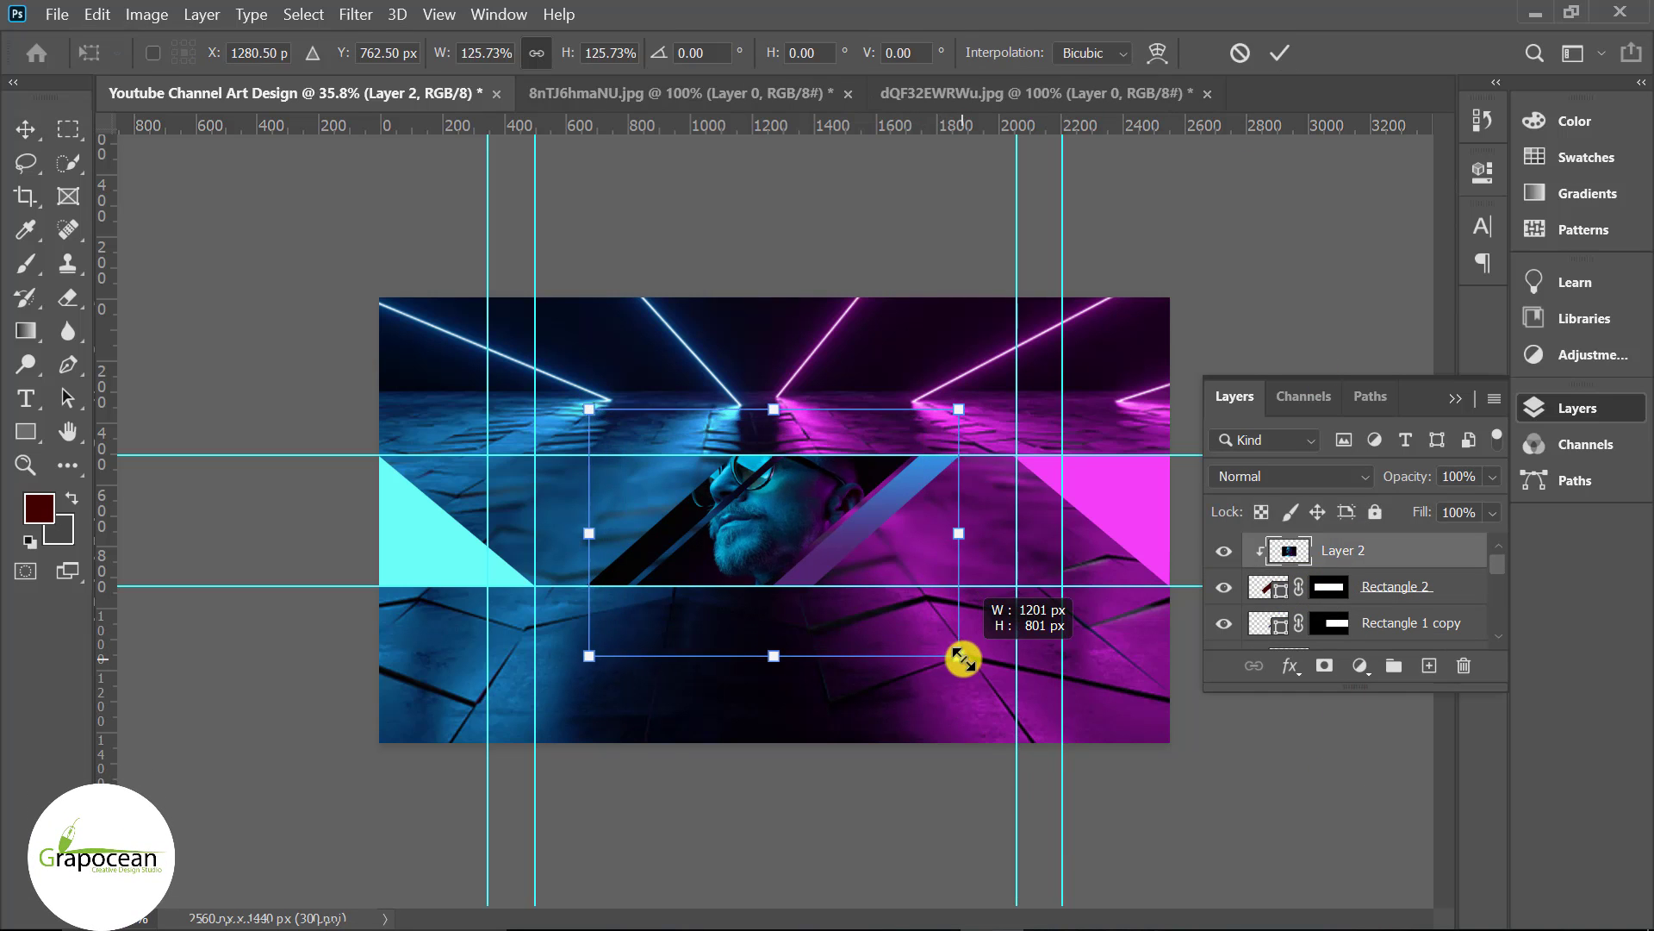
pyautogui.click(1279, 53)
pyautogui.click(1218, 747)
pyautogui.scroll(-2, 1218, 747)
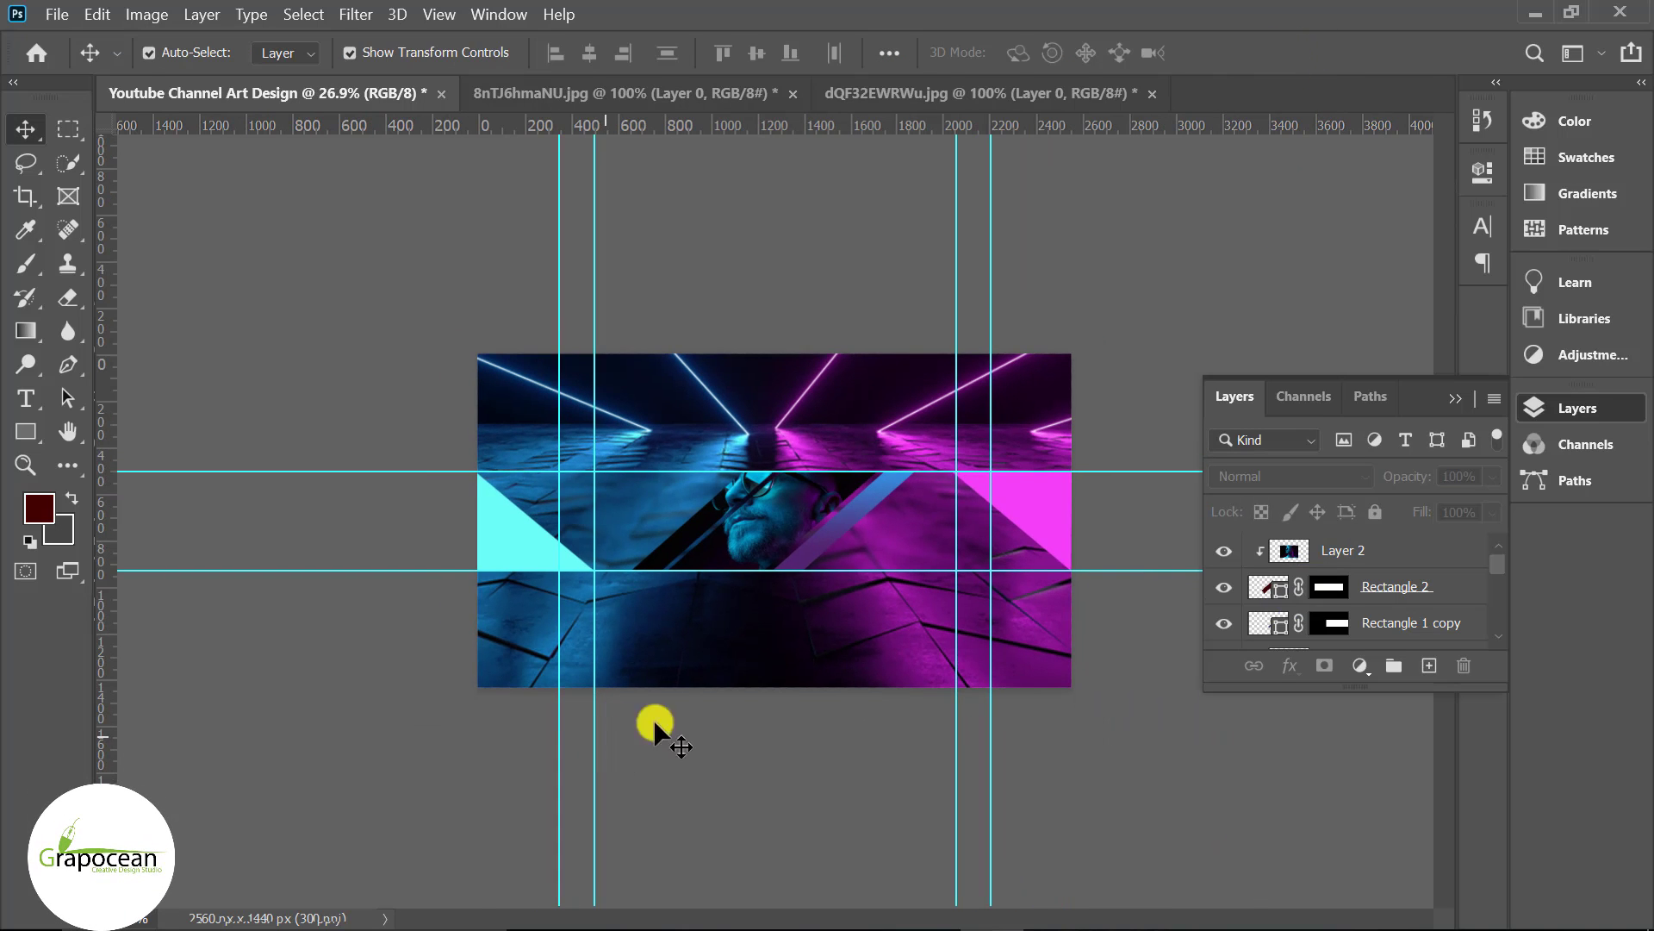
pyautogui.scroll(1, 733, 556)
pyautogui.scroll(1, 731, 556)
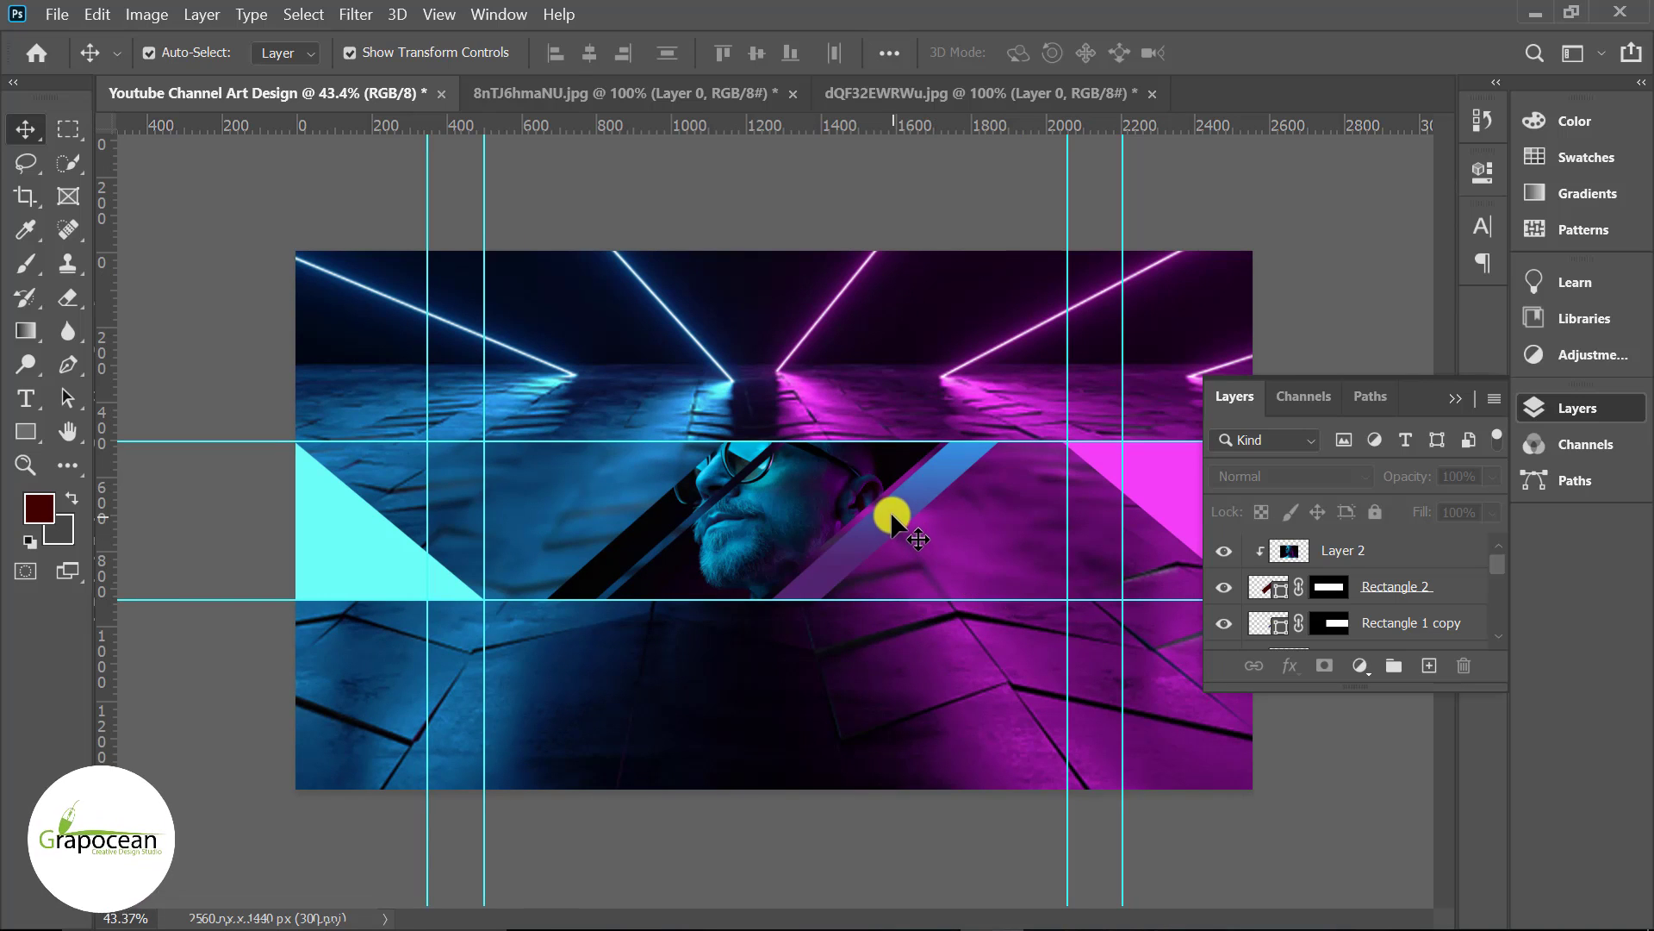
# Duplicate Layer 2 as Layer 2 copy 2 and clip it to the Rectangle 1 copy stripe.
pyautogui.click(982, 496)
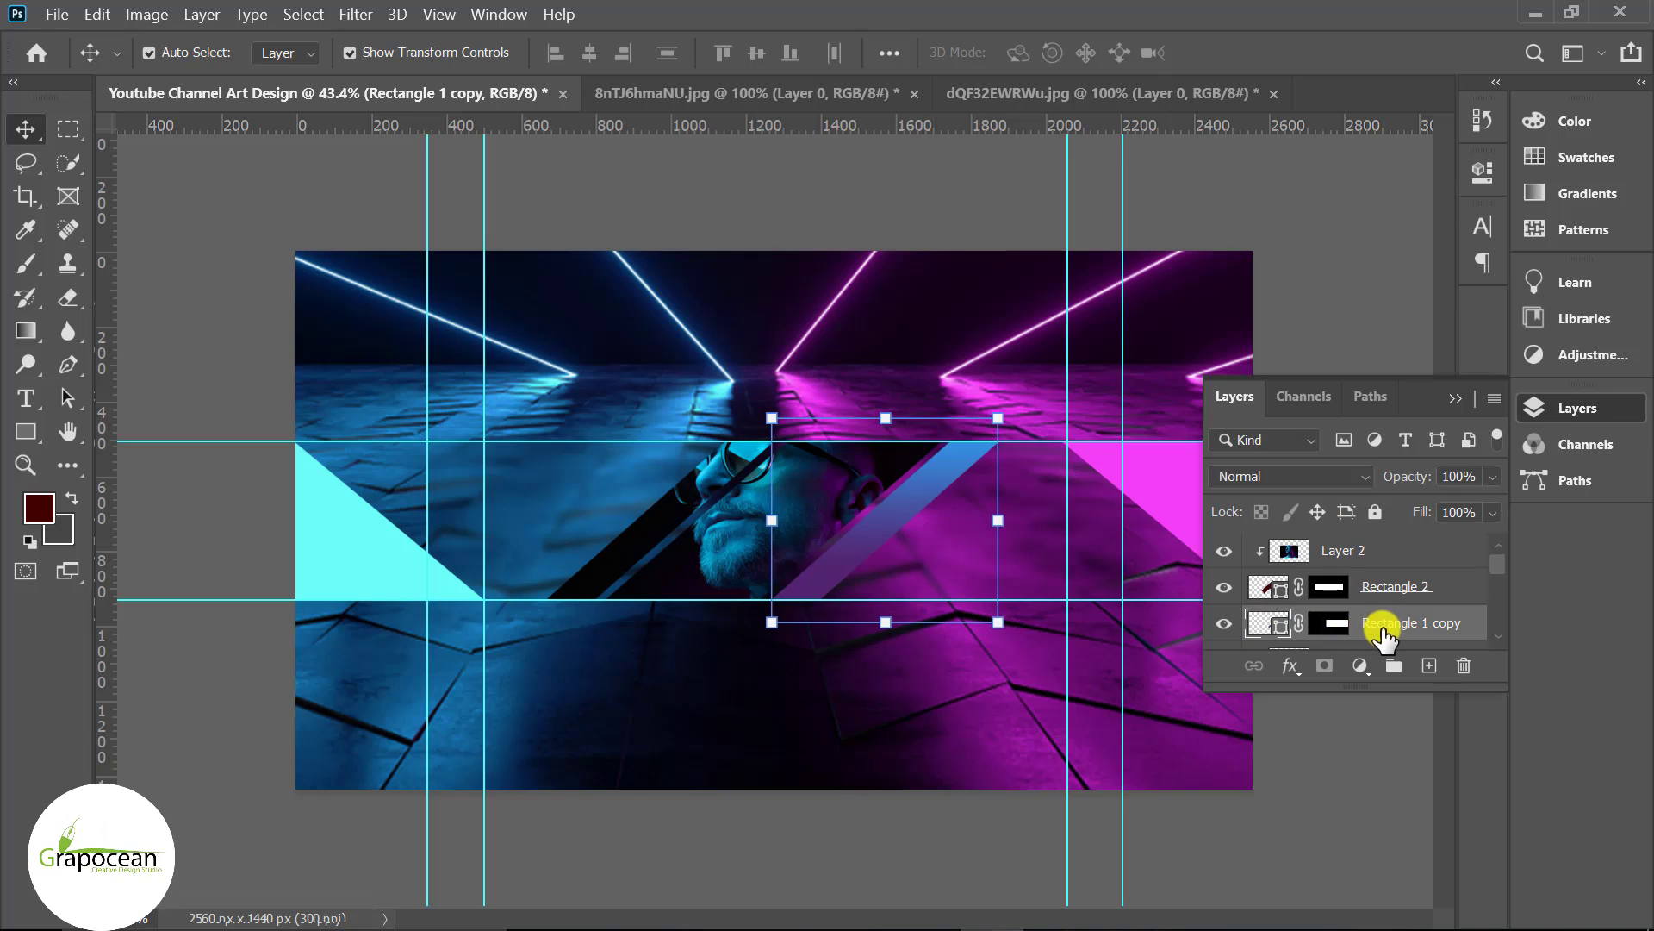
pyautogui.click(1361, 552)
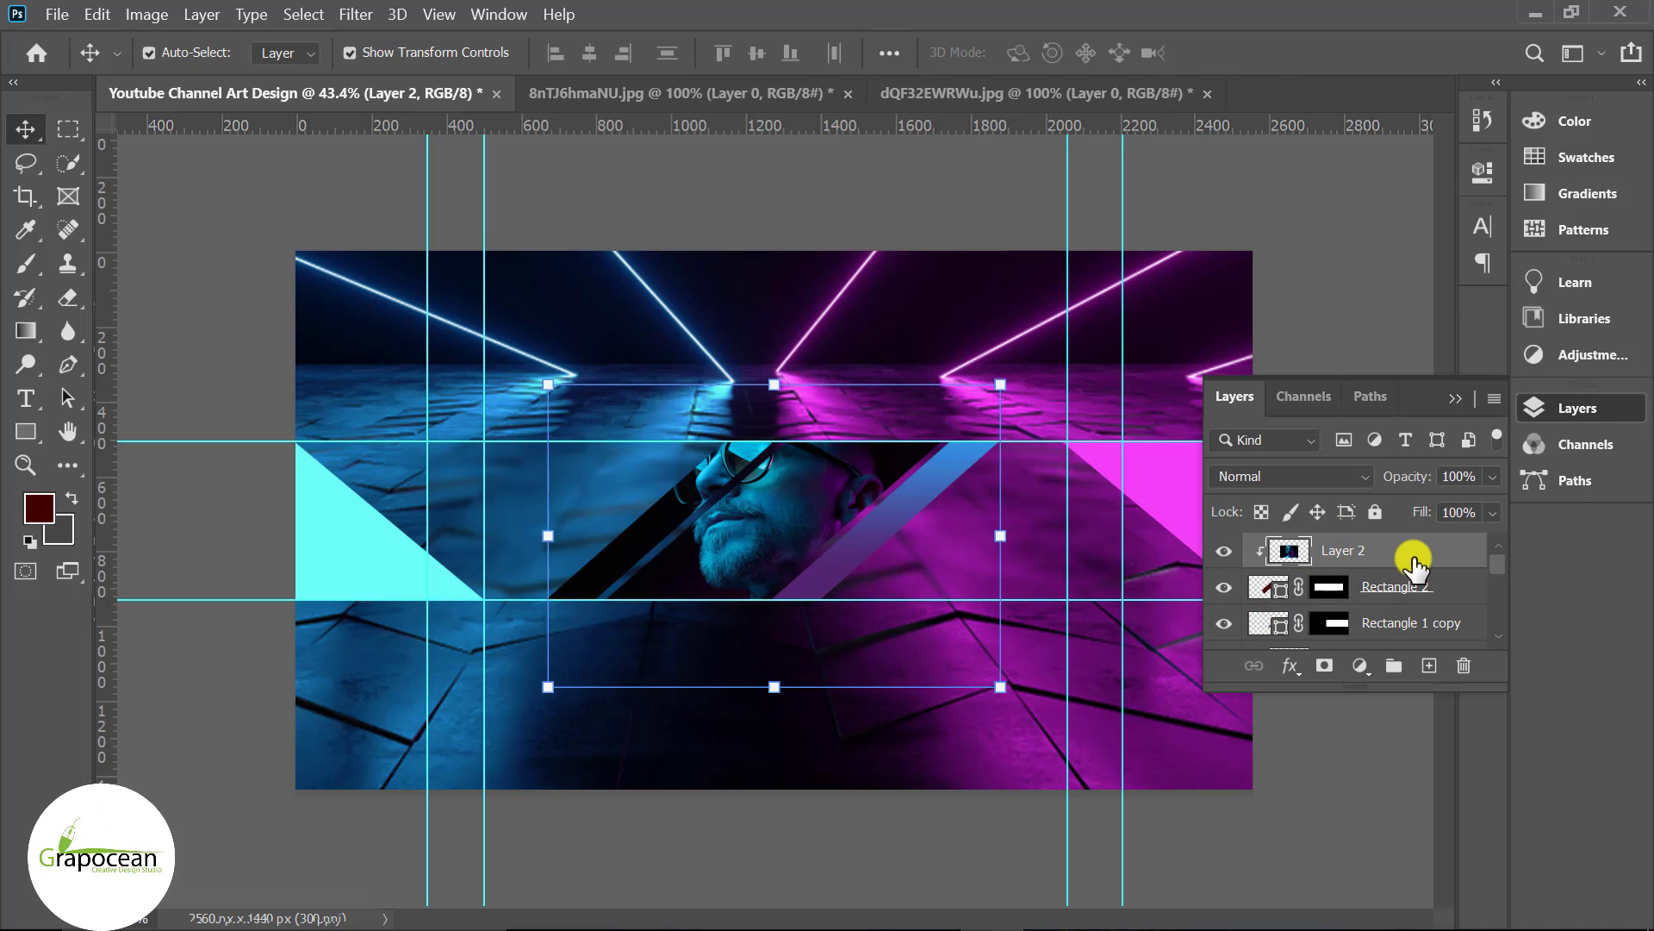
pyautogui.hotkey('ctrl', 'j')
pyautogui.moveTo(1411, 550)
pyautogui.mouseDown()
pyautogui.moveTo(1407, 648)
pyautogui.moveTo(1397, 636)
pyautogui.mouseUp()
pyautogui.rightClick(1361, 555)
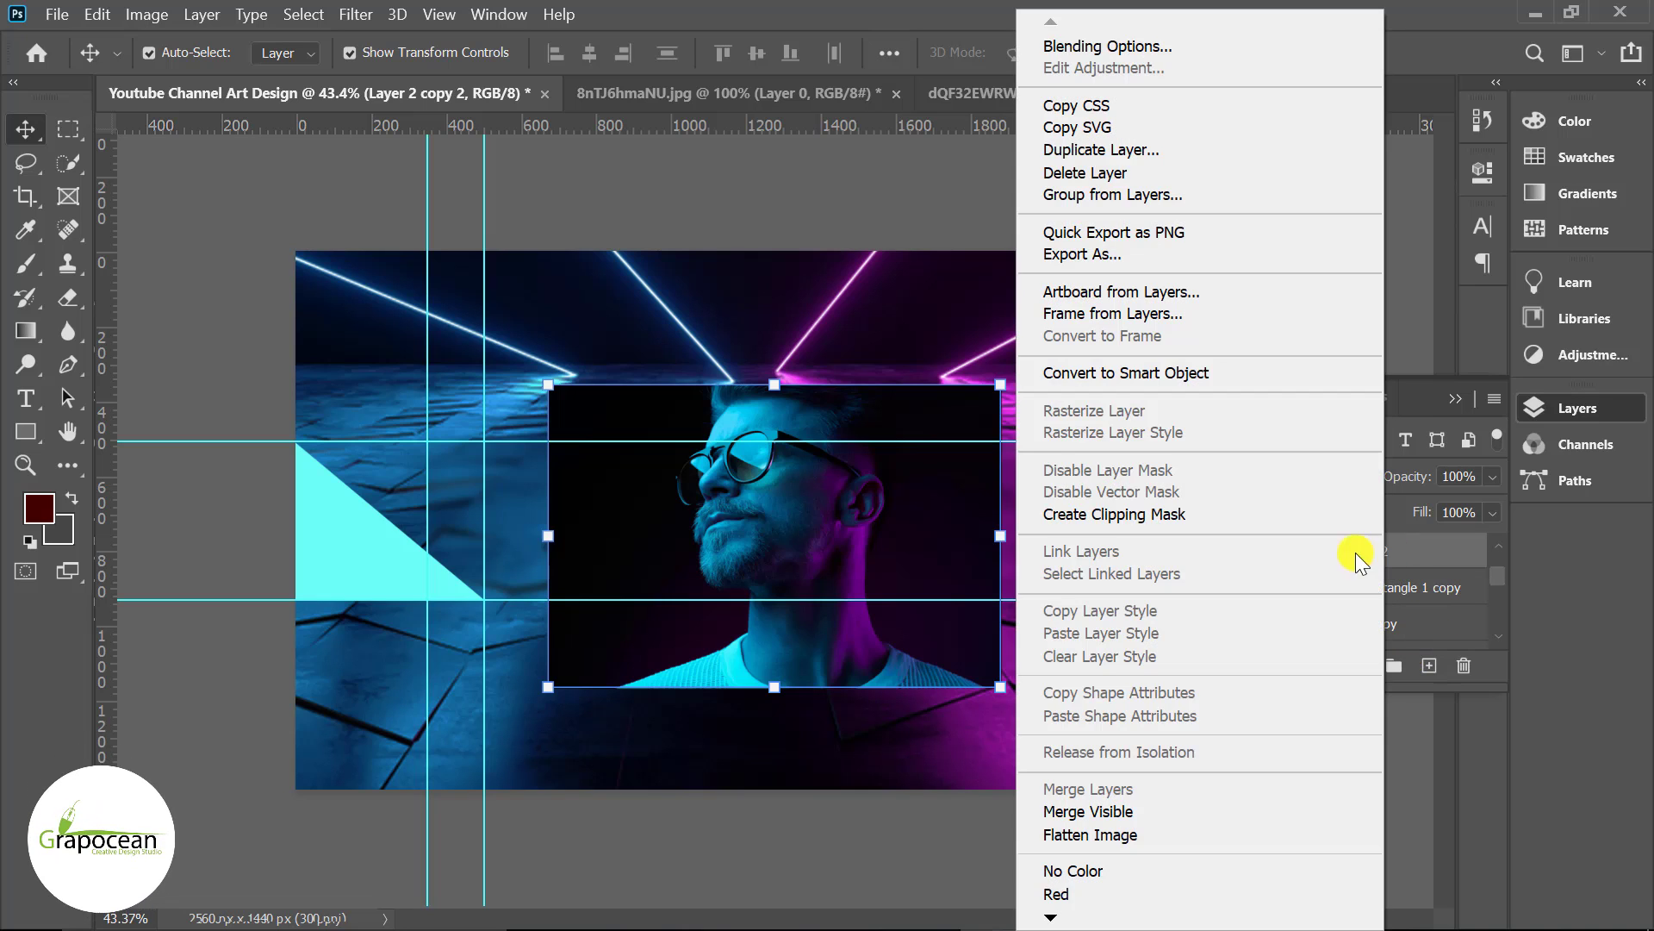
pyautogui.click(1172, 515)
pyautogui.hotkey('ctrl', '-')
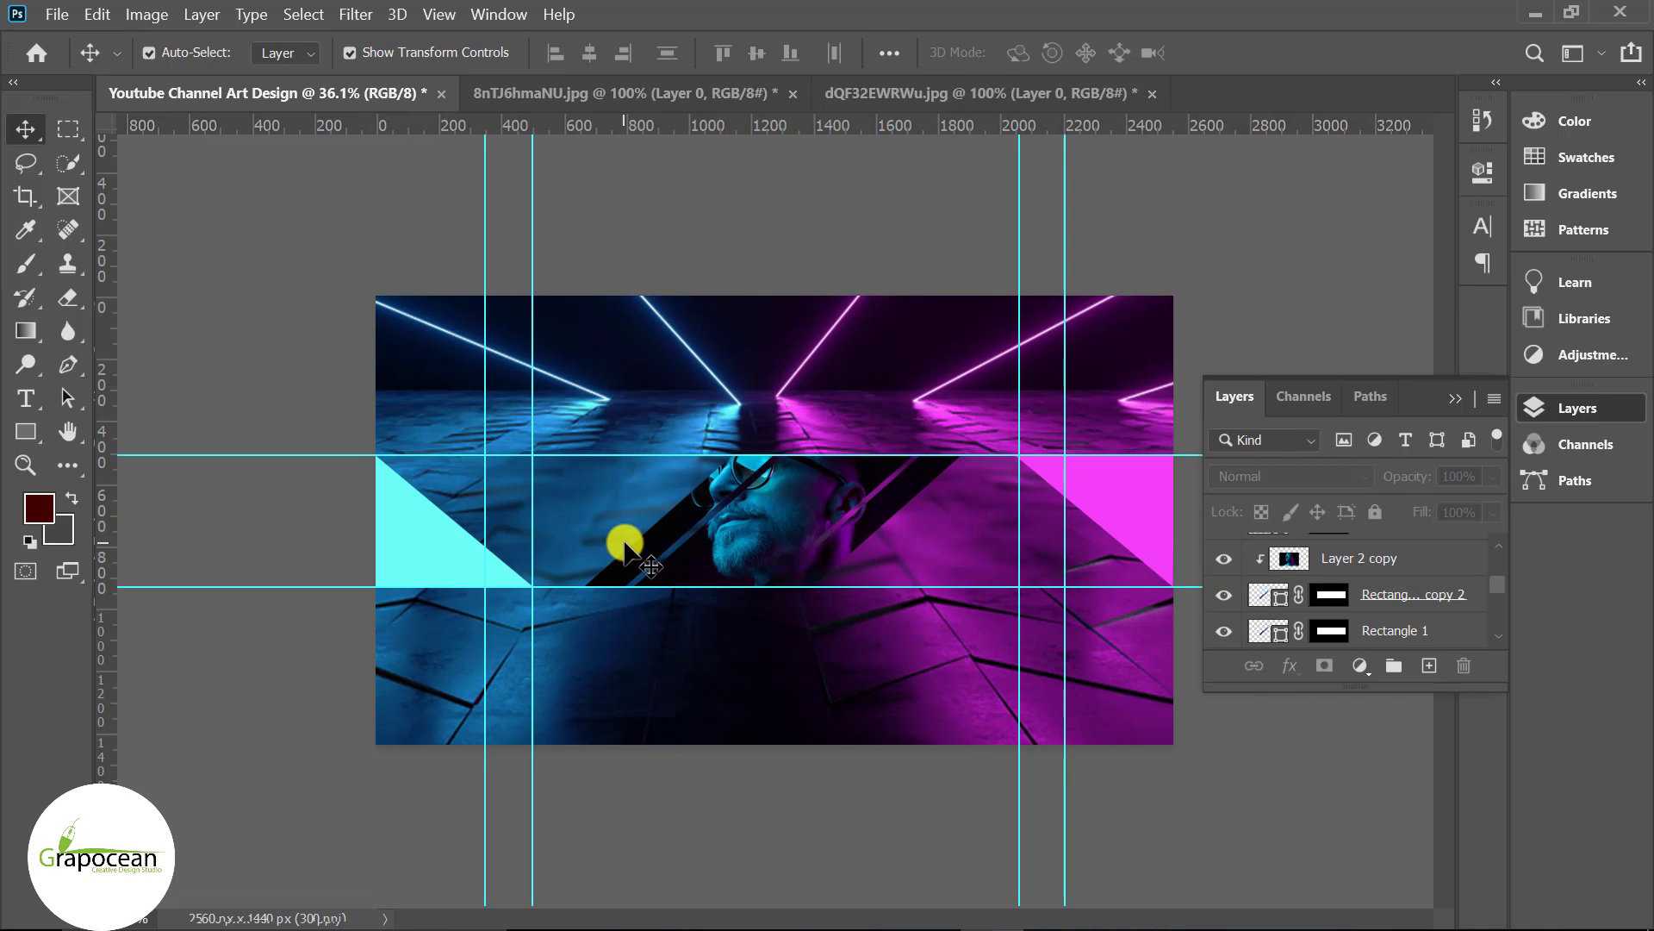
# Draw a tall narrow rectangle above Layer 2 on the band's left side.
pyautogui.rightClick(26, 431)
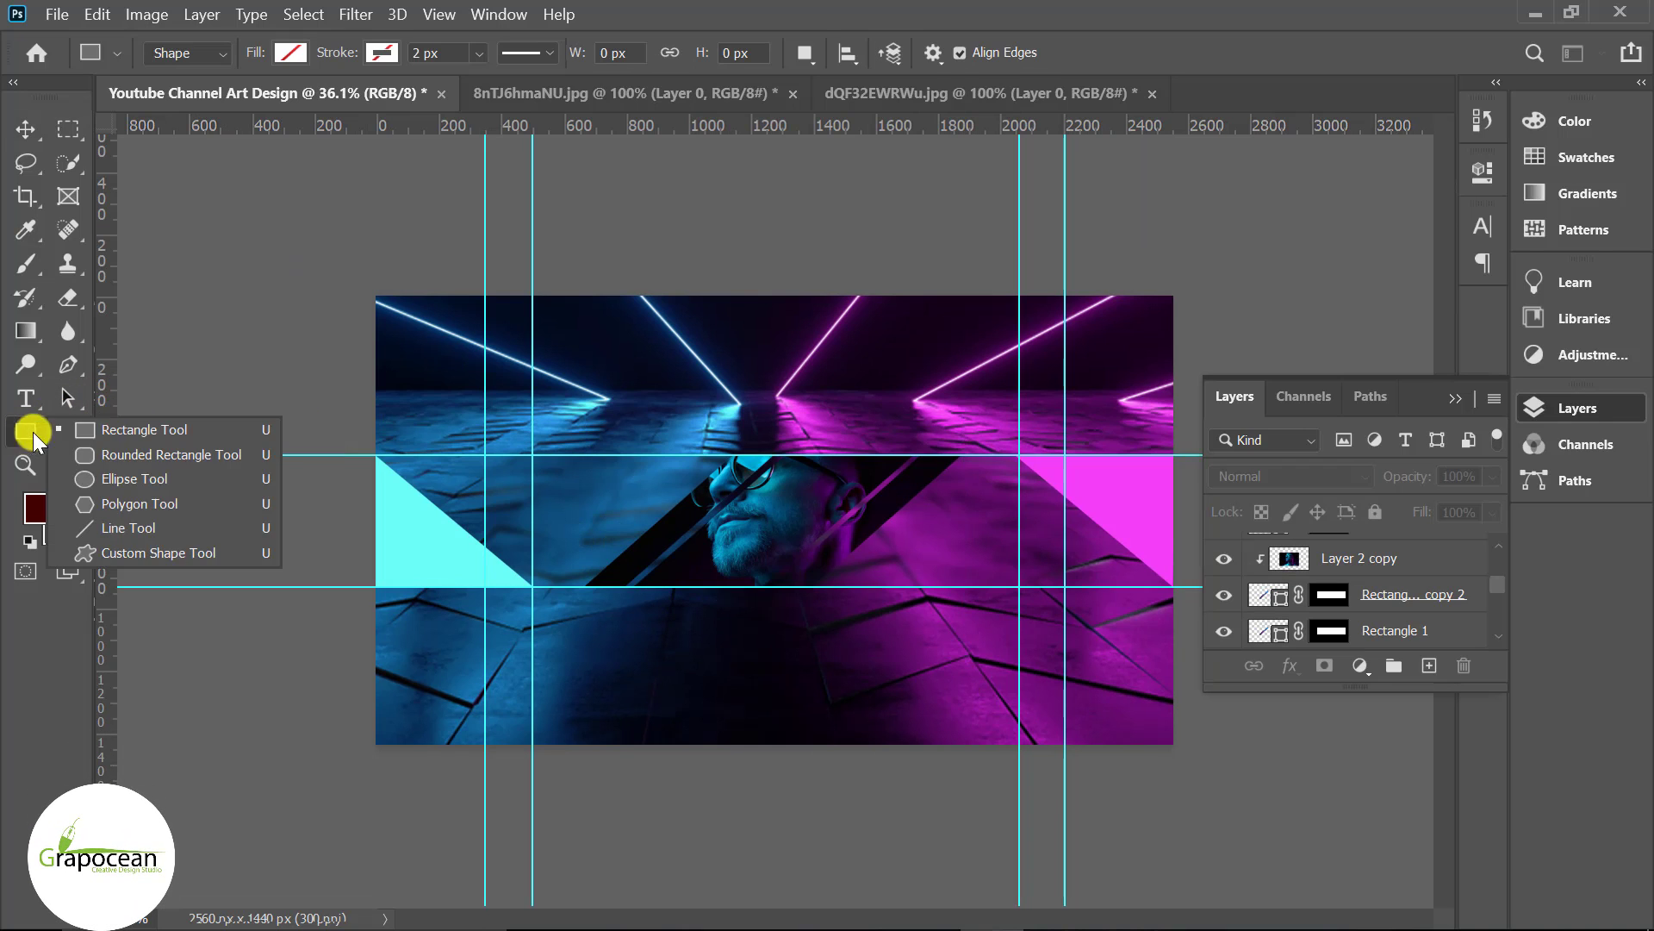
pyautogui.click(104, 432)
pyautogui.scroll(3, 1396, 604)
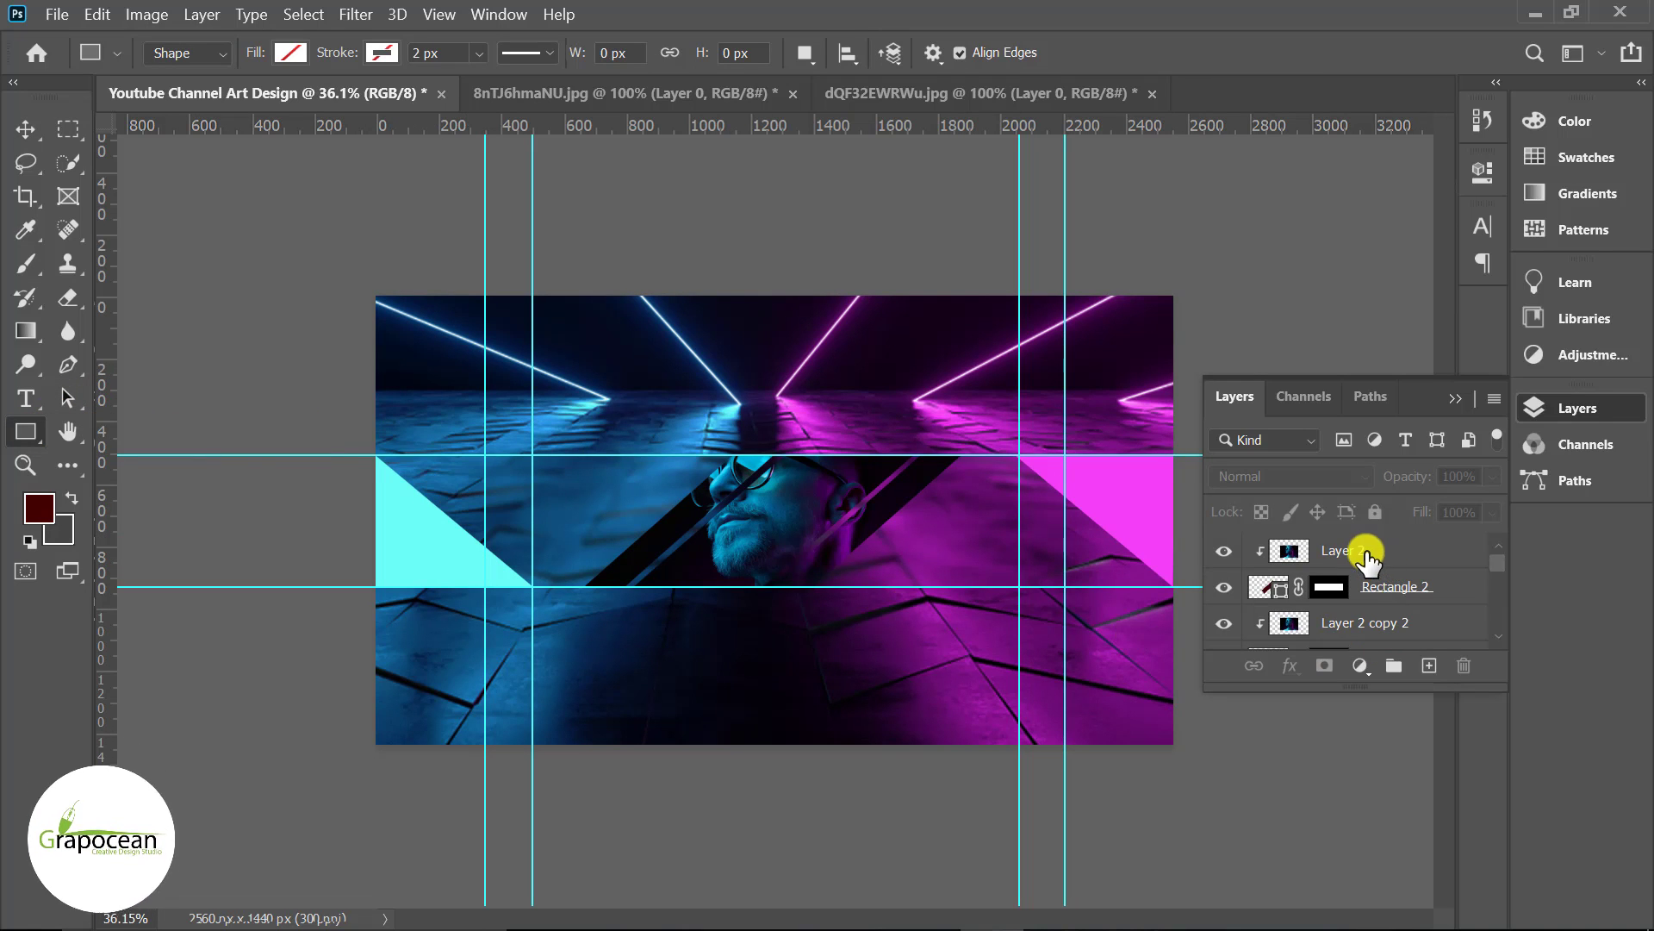
pyautogui.click(1370, 559)
pyautogui.click(1429, 665)
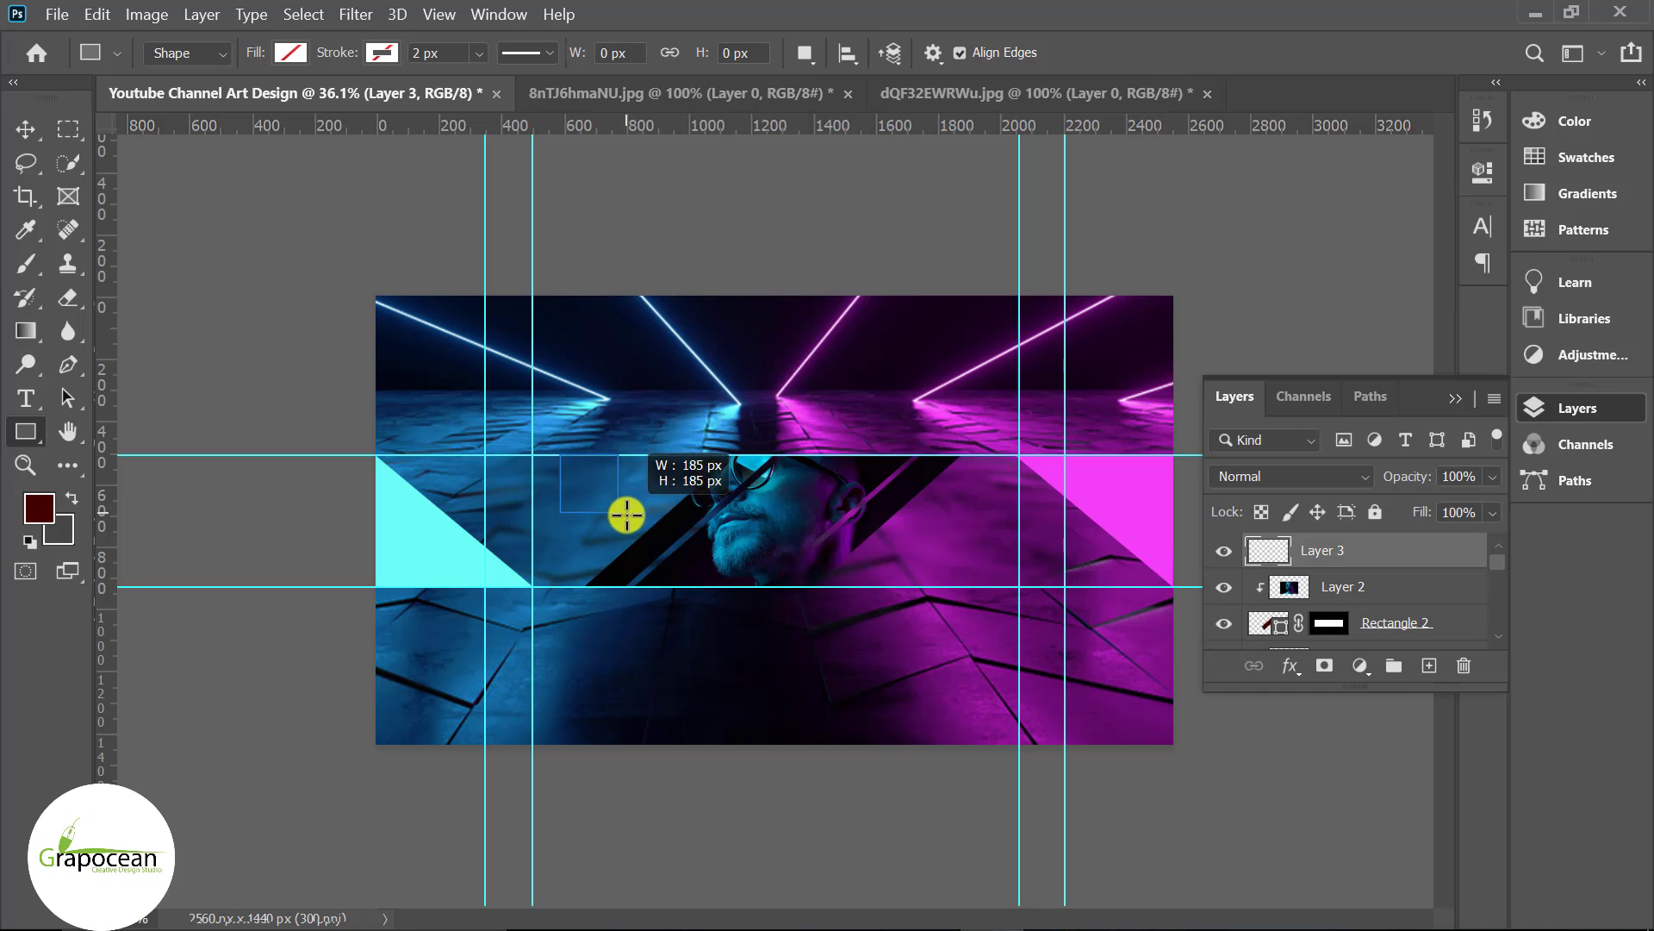
pyautogui.moveTo(627, 514); pyautogui.dragTo(589, 565)
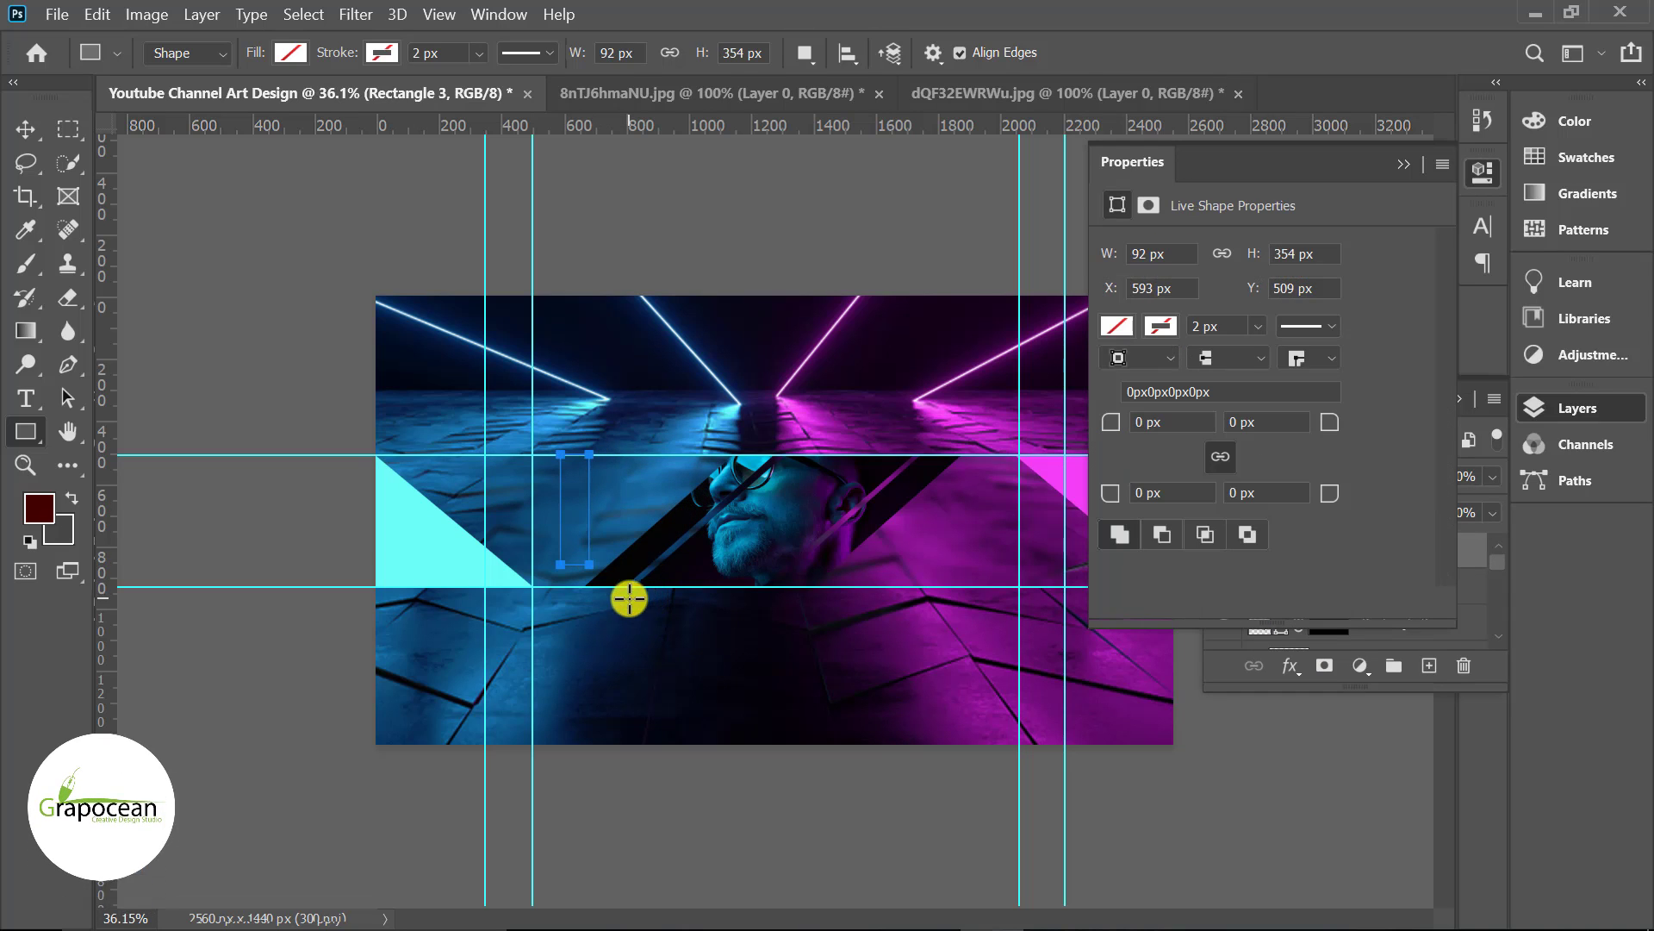
# Give the rectangle a gold gradient fill.
pyautogui.click(293, 54)
pyautogui.click(231, 102)
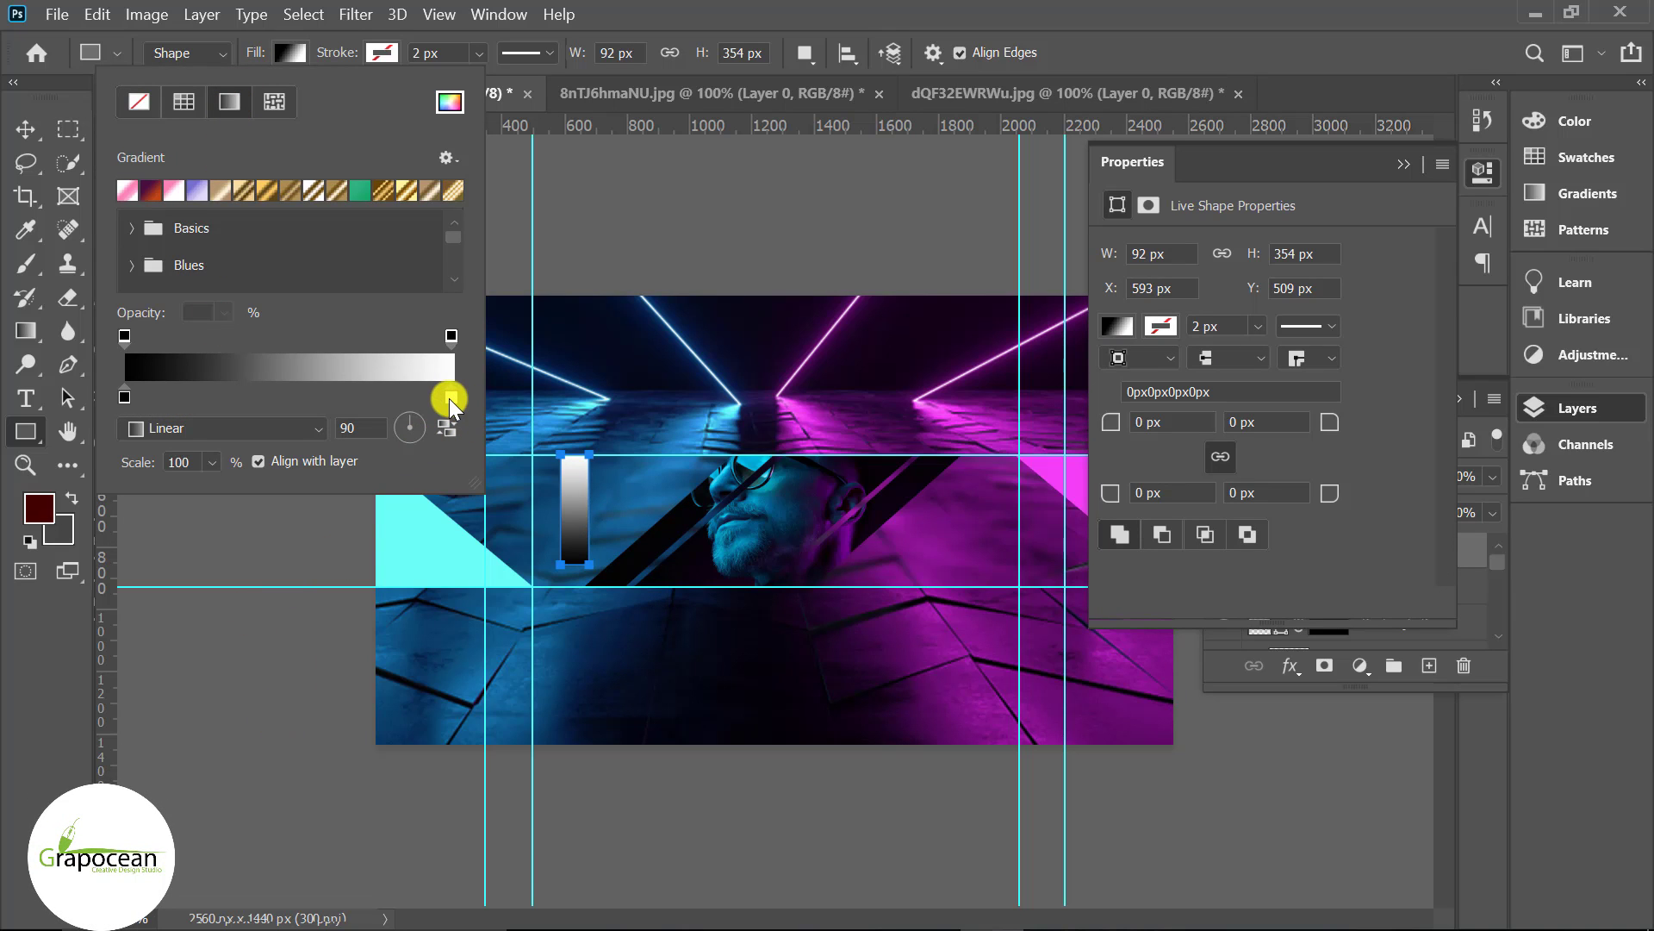
pyautogui.click(431, 190)
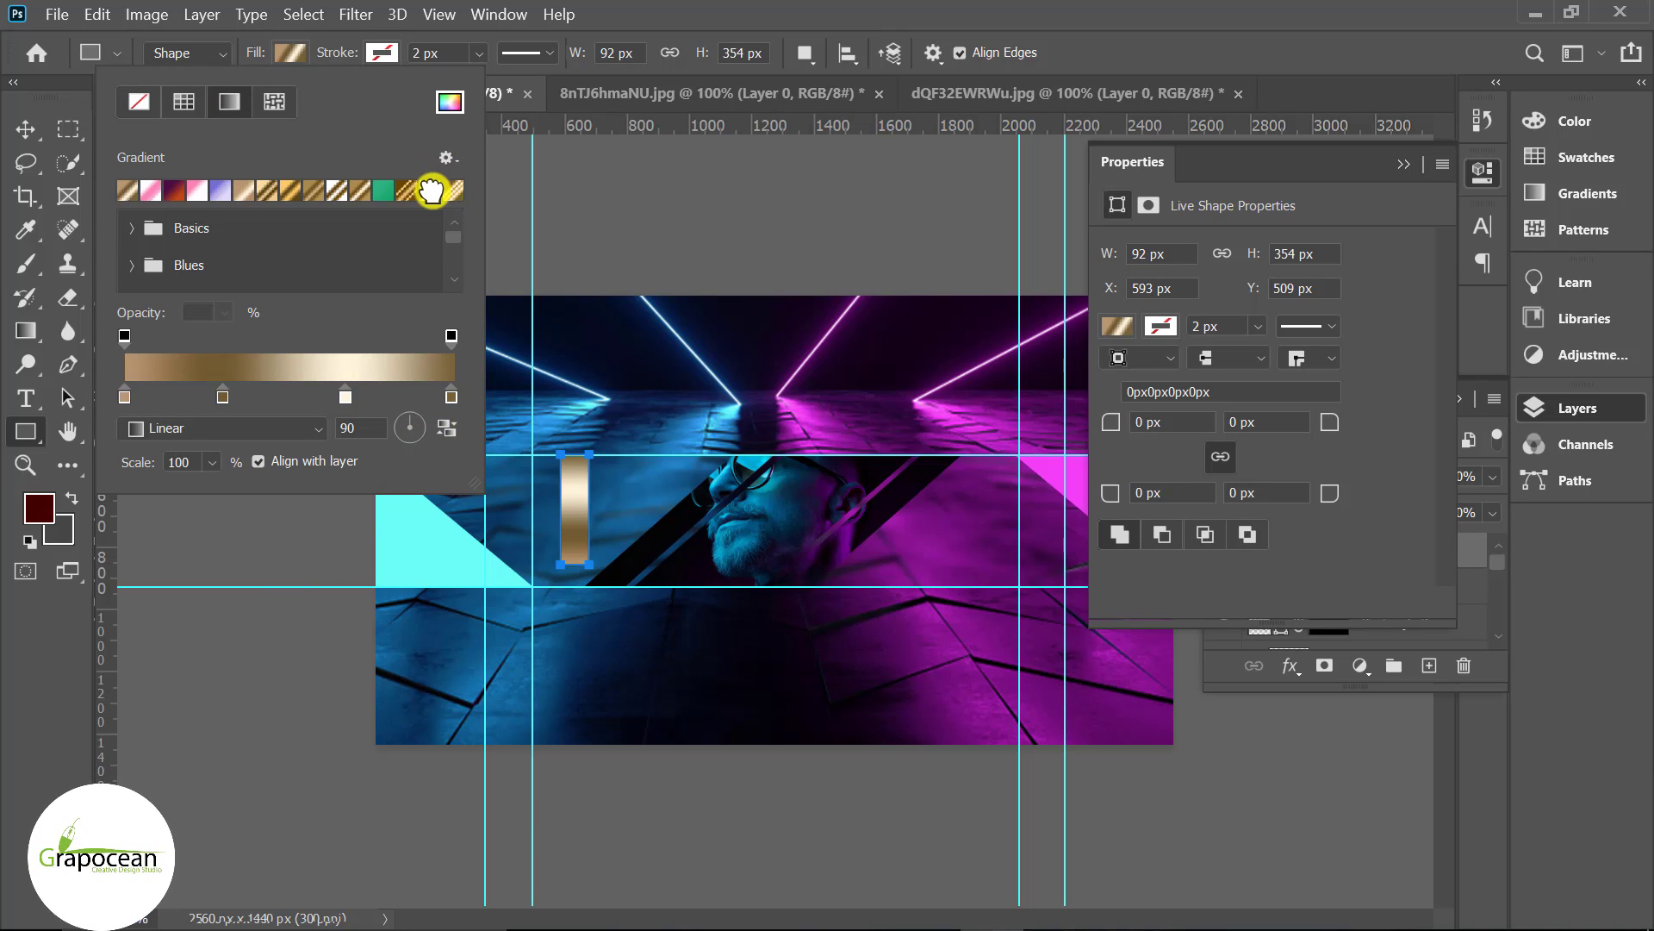
pyautogui.click(249, 733)
pyautogui.click(26, 128)
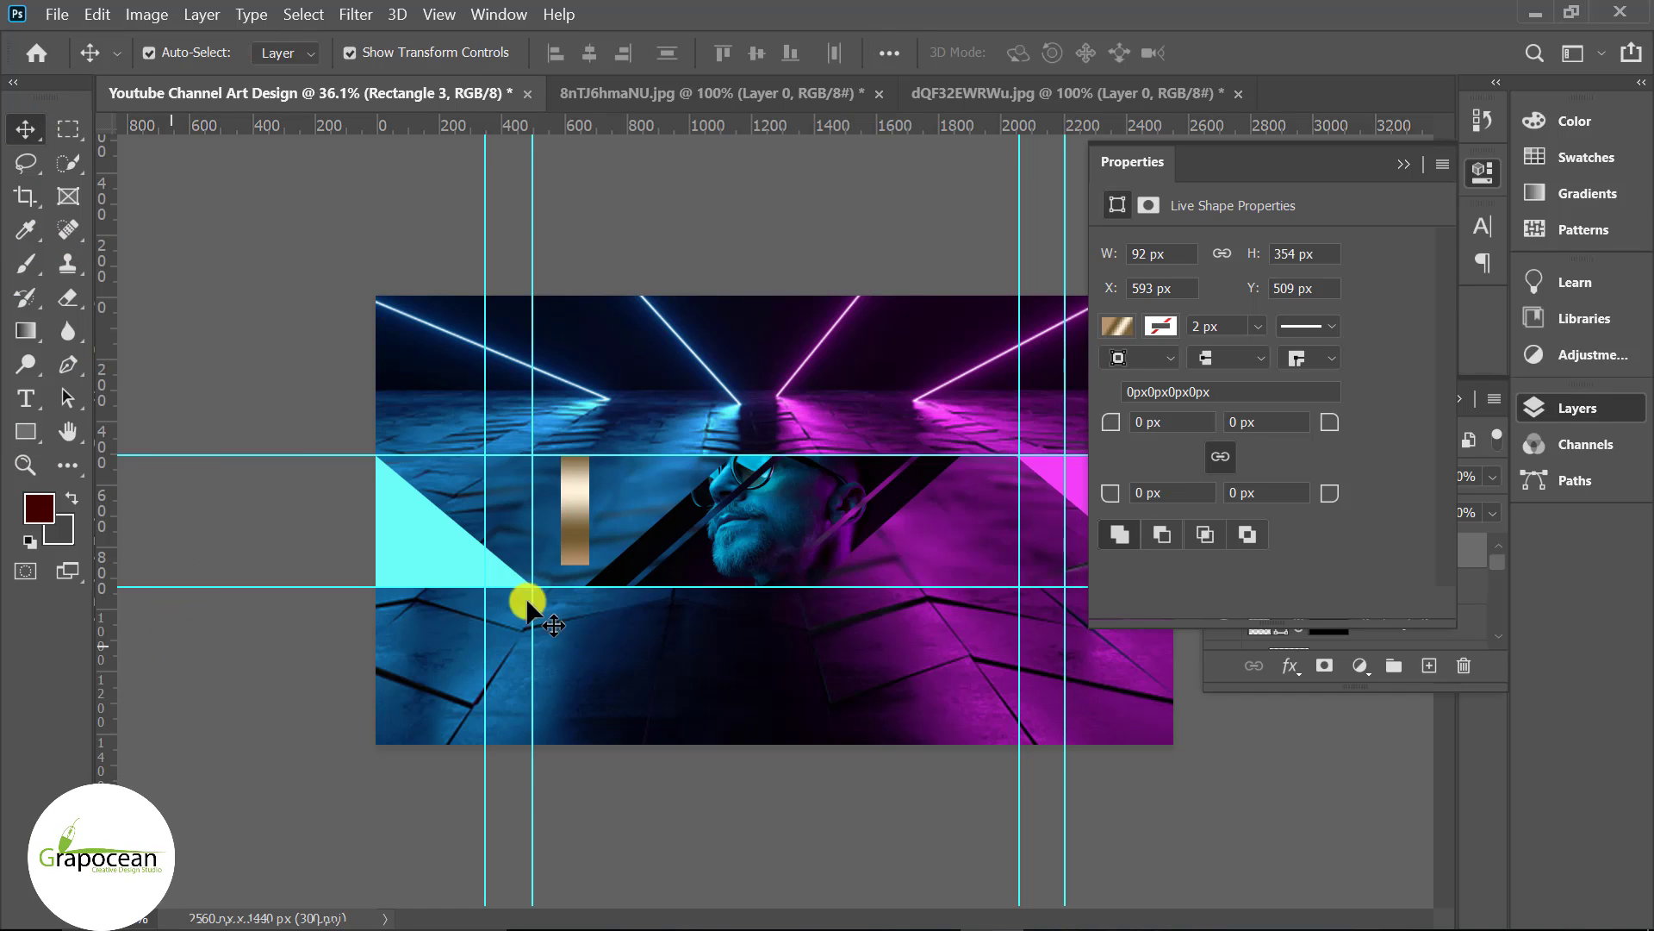
pyautogui.hotkey('ctrl', '0')
# Rotate the gold bar about 41° to match the stripes and nudge it right.
pyautogui.click(519, 536)
pyautogui.hotkey('ctrl', 't')
pyautogui.moveTo(591, 580)
pyautogui.mouseDown()
pyautogui.moveTo(540, 528)
pyautogui.moveTo(582, 474)
pyautogui.mouseUp()
pyautogui.scroll(1, 488, 539)
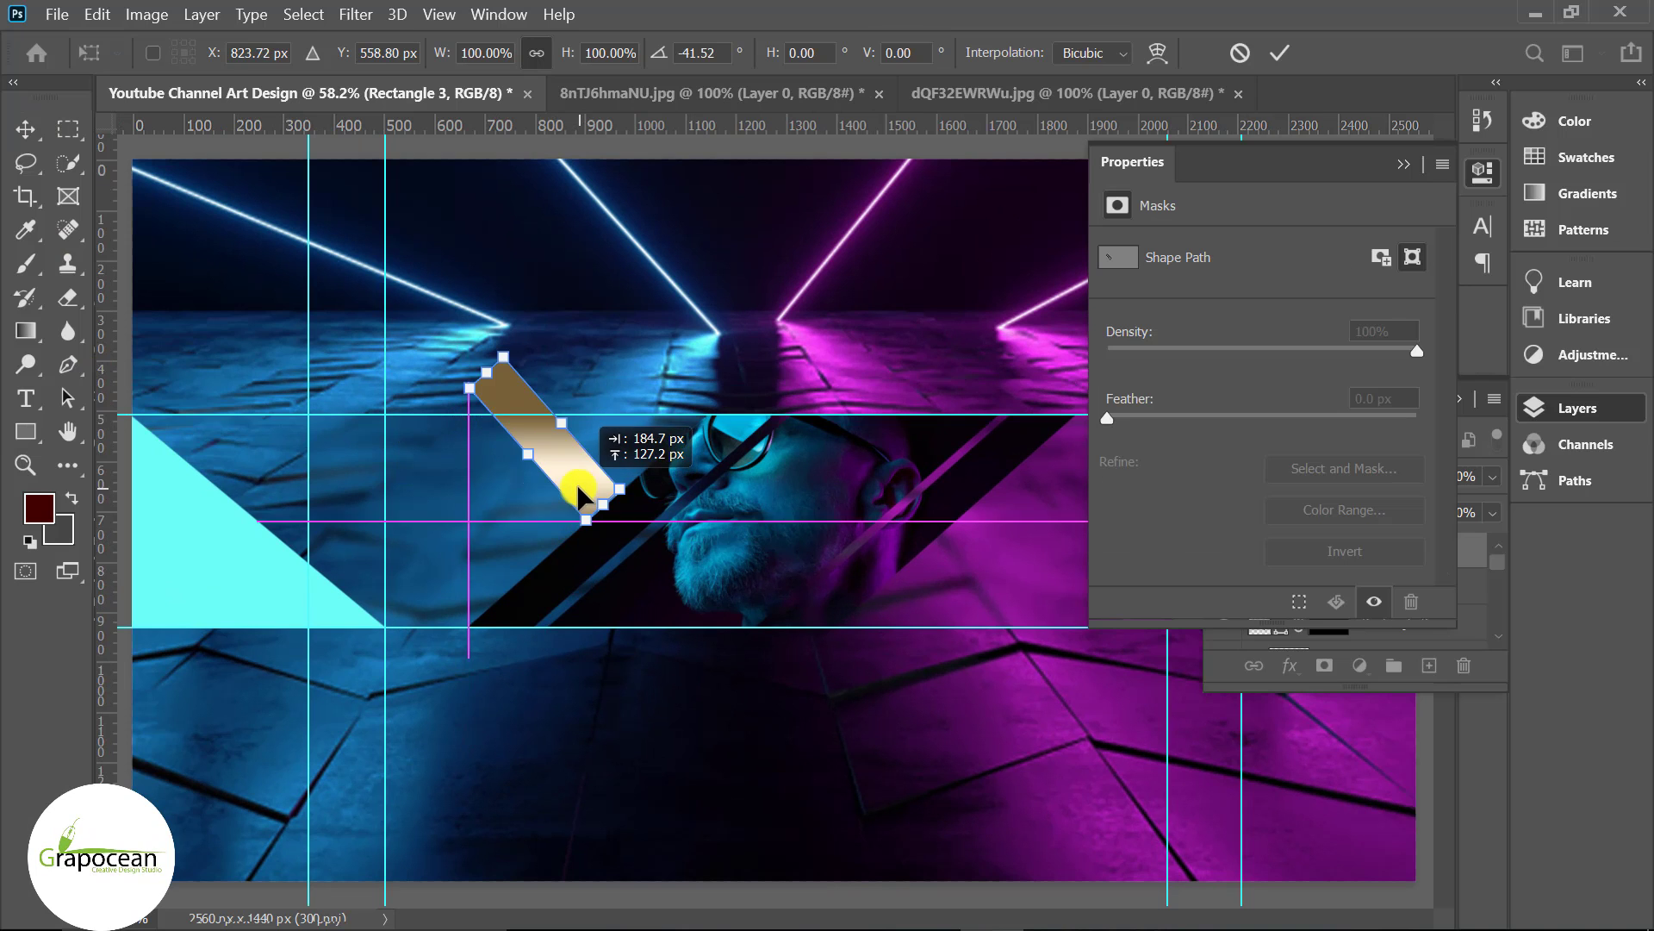
pyautogui.scroll(3, 598, 527)
pyautogui.scroll(3, 565, 480)
pyautogui.moveTo(621, 456); pyautogui.dragTo(624, 459)
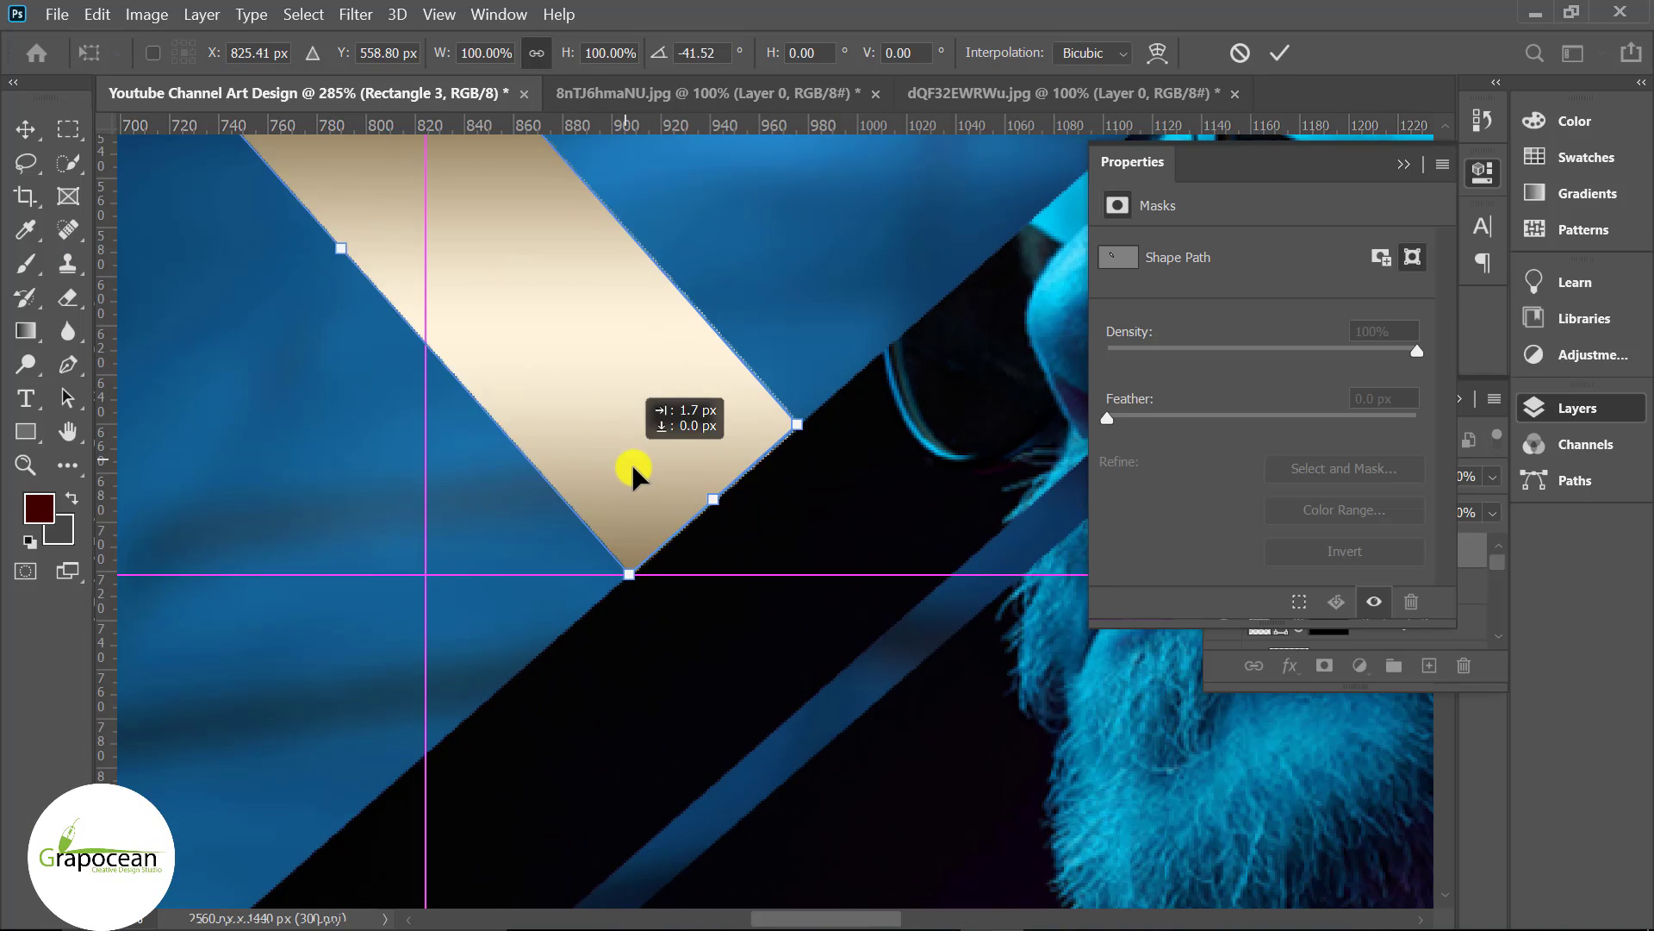
pyautogui.scroll(-3, 724, 602)
pyautogui.scroll(-2, 723, 593)
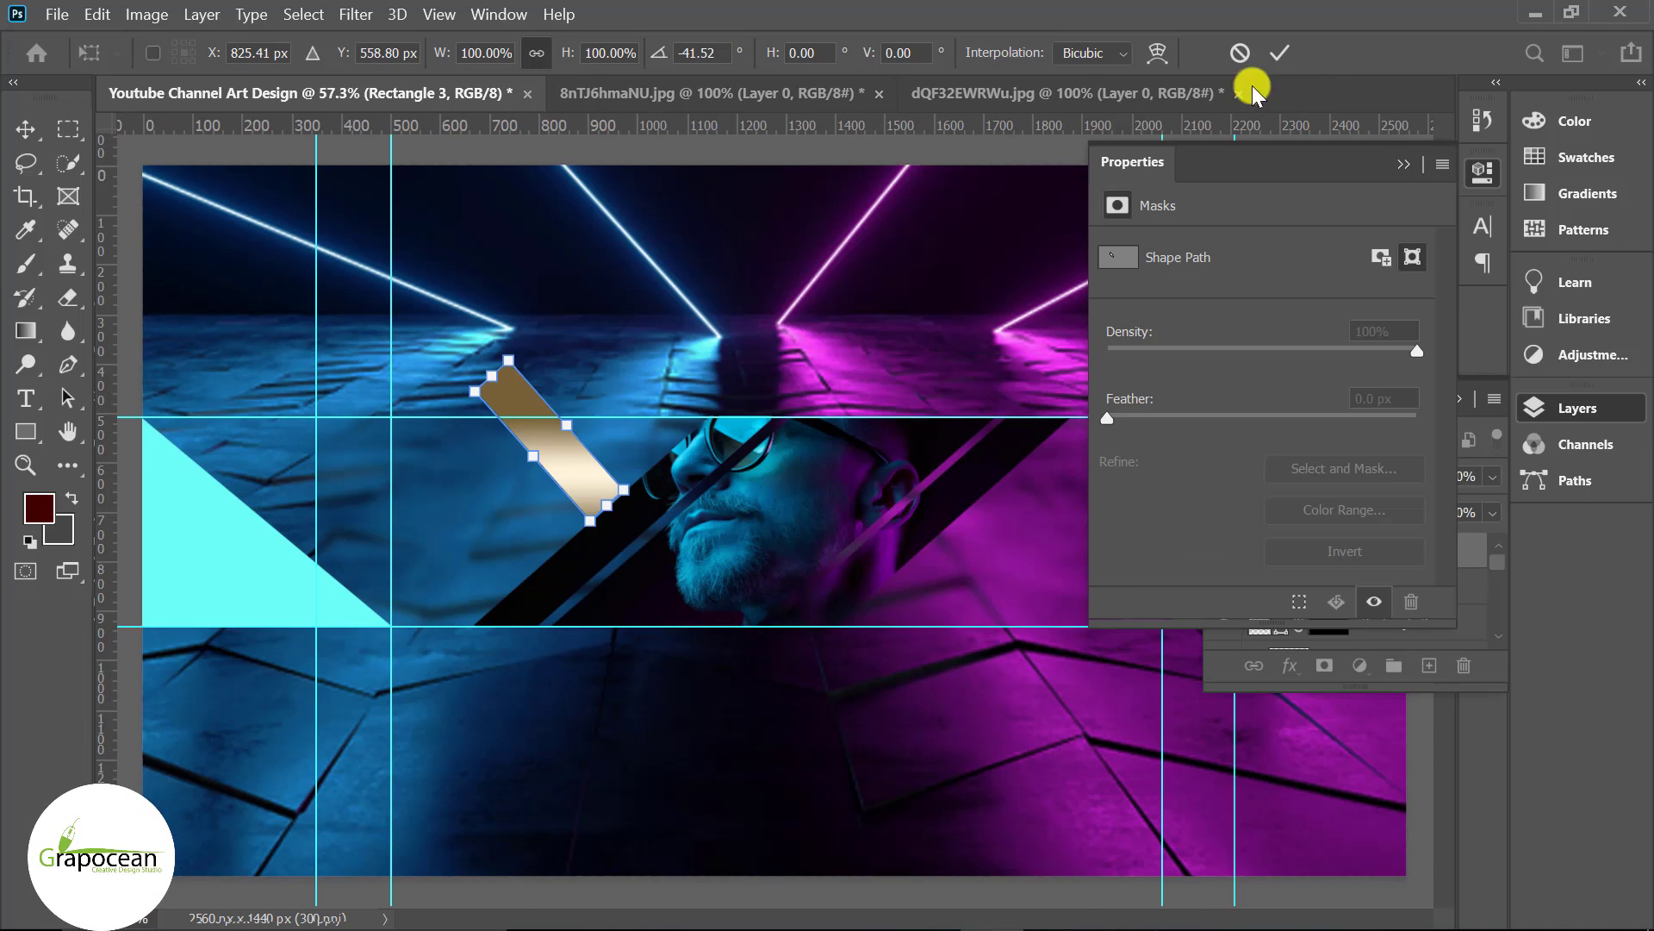
pyautogui.click(1280, 52)
# Position the gold bar beside the black stripe left of the portrait.
pyautogui.scroll(-2, 612, 480)
pyautogui.scroll(1, 606, 483)
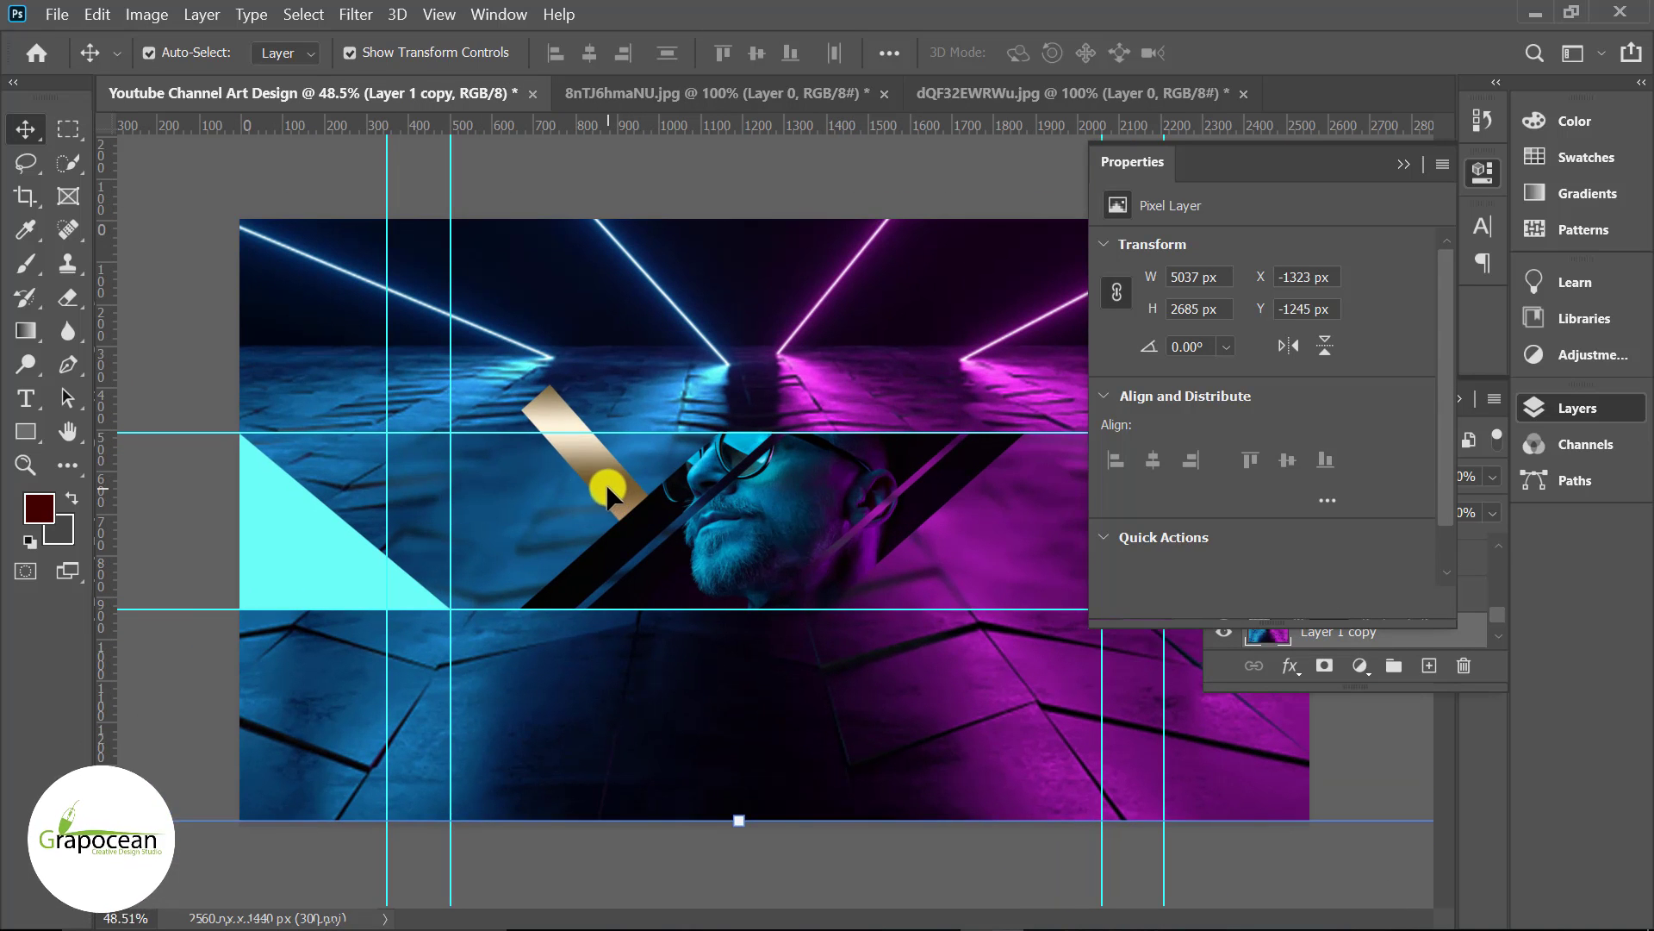
pyautogui.moveTo(606, 484); pyautogui.dragTo(582, 512)
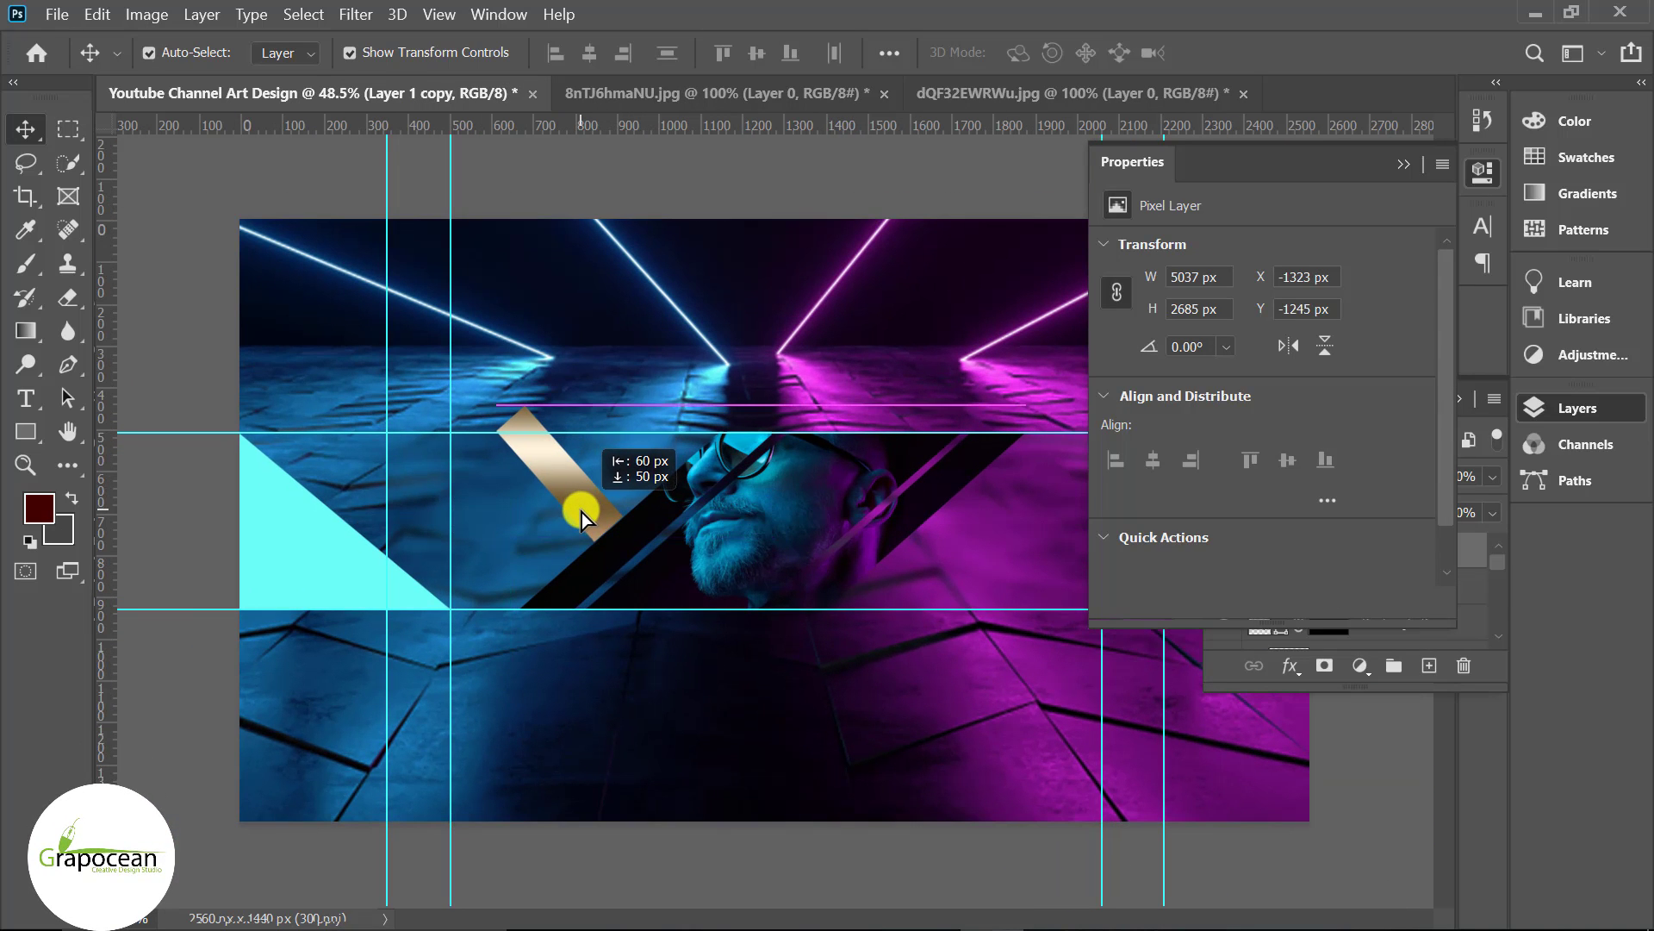
pyautogui.click(654, 730)
pyautogui.scroll(3, 519, 478)
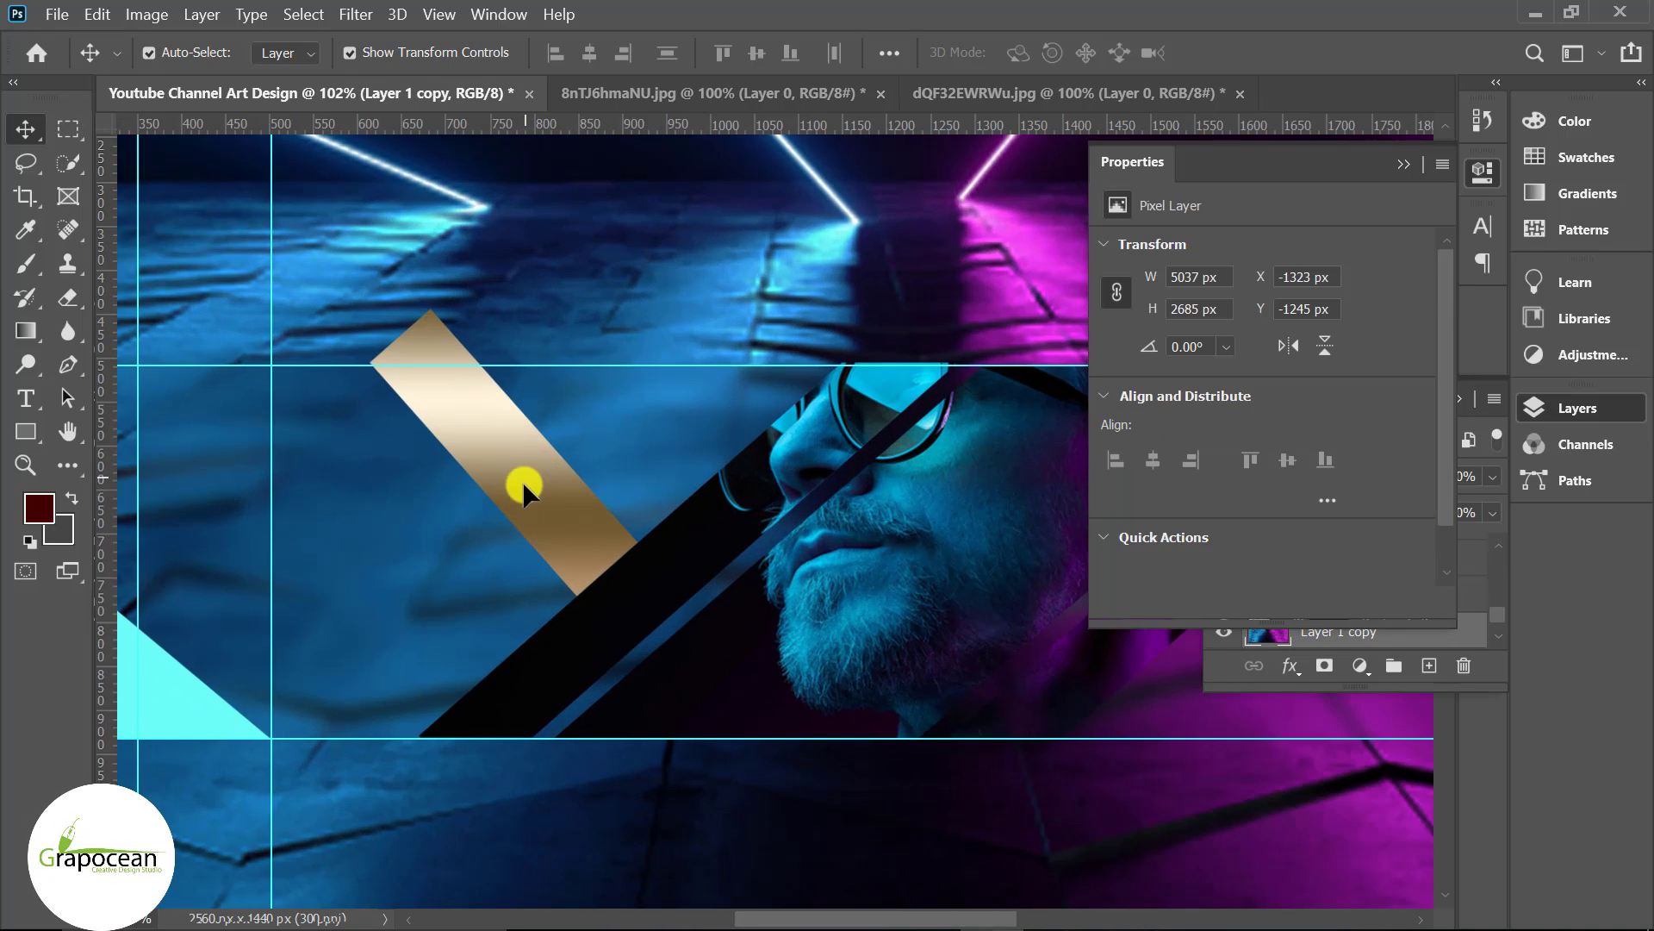
pyautogui.scroll(-4, 554, 479)
pyautogui.scroll(-2, 679, 600)
pyautogui.click(1404, 163)
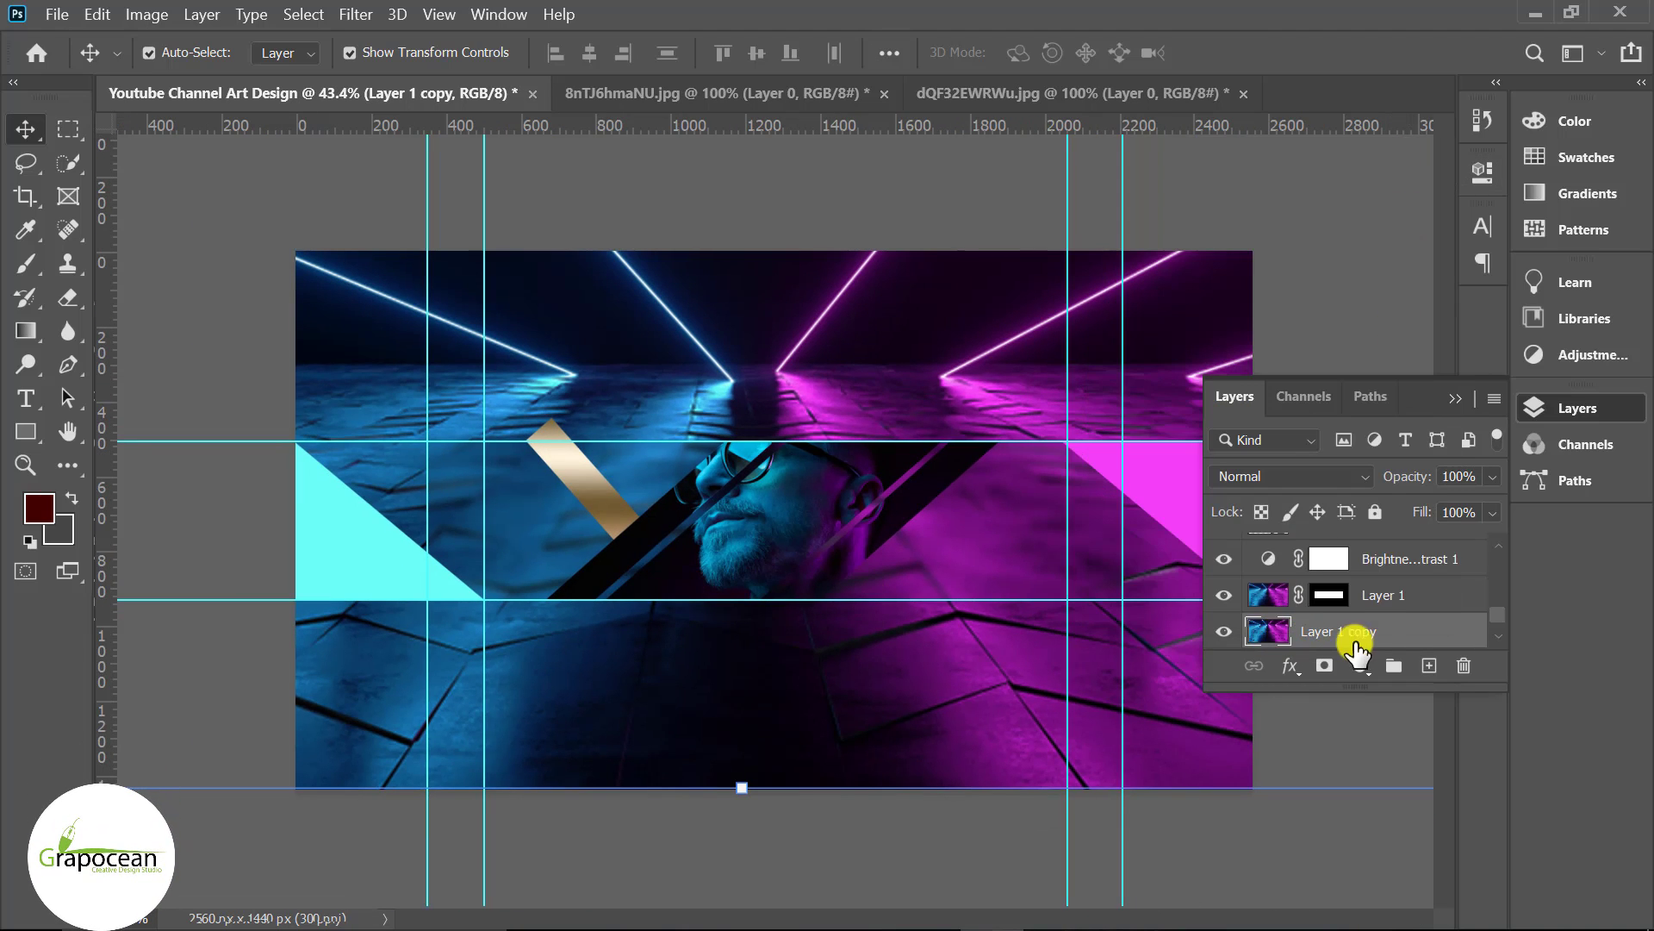
# Load Layer 1's mask as a selection and mask Rectangle 3 to the band.
pyautogui.click(1327, 596)
pyautogui.keyDown('ctrl'); pyautogui.click(1330, 597); pyautogui.keyUp('ctrl')
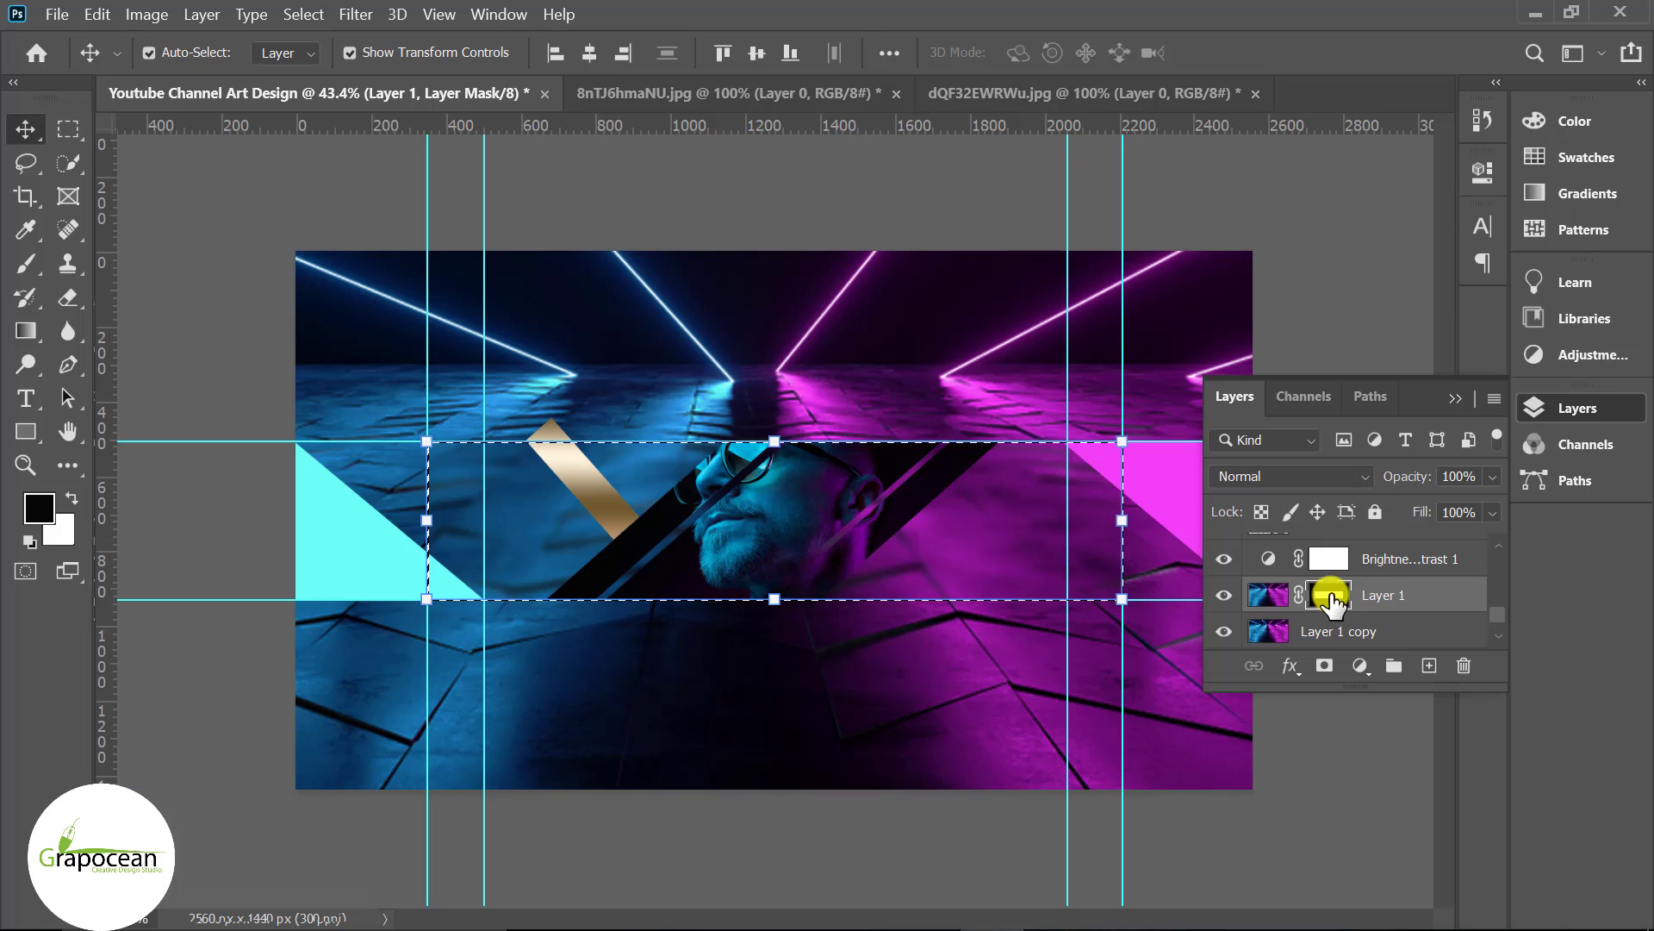
pyautogui.scroll(3, 1330, 591)
pyautogui.scroll(2, 1333, 577)
pyautogui.click(1340, 556)
pyautogui.click(1324, 665)
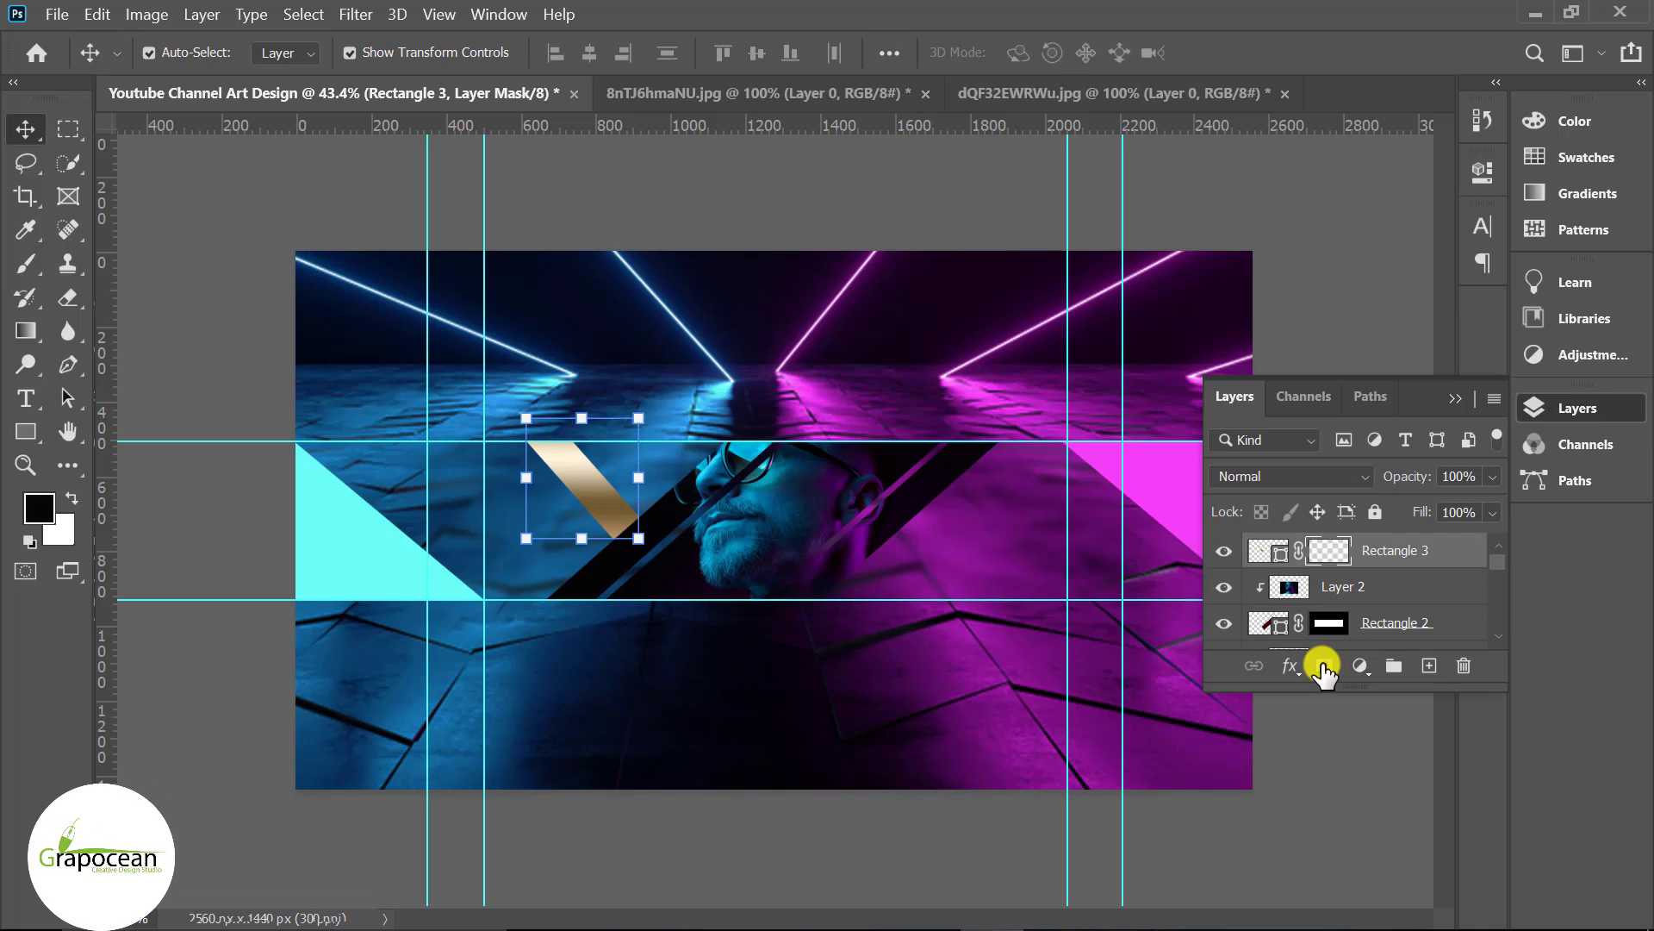
pyautogui.click(637, 732)
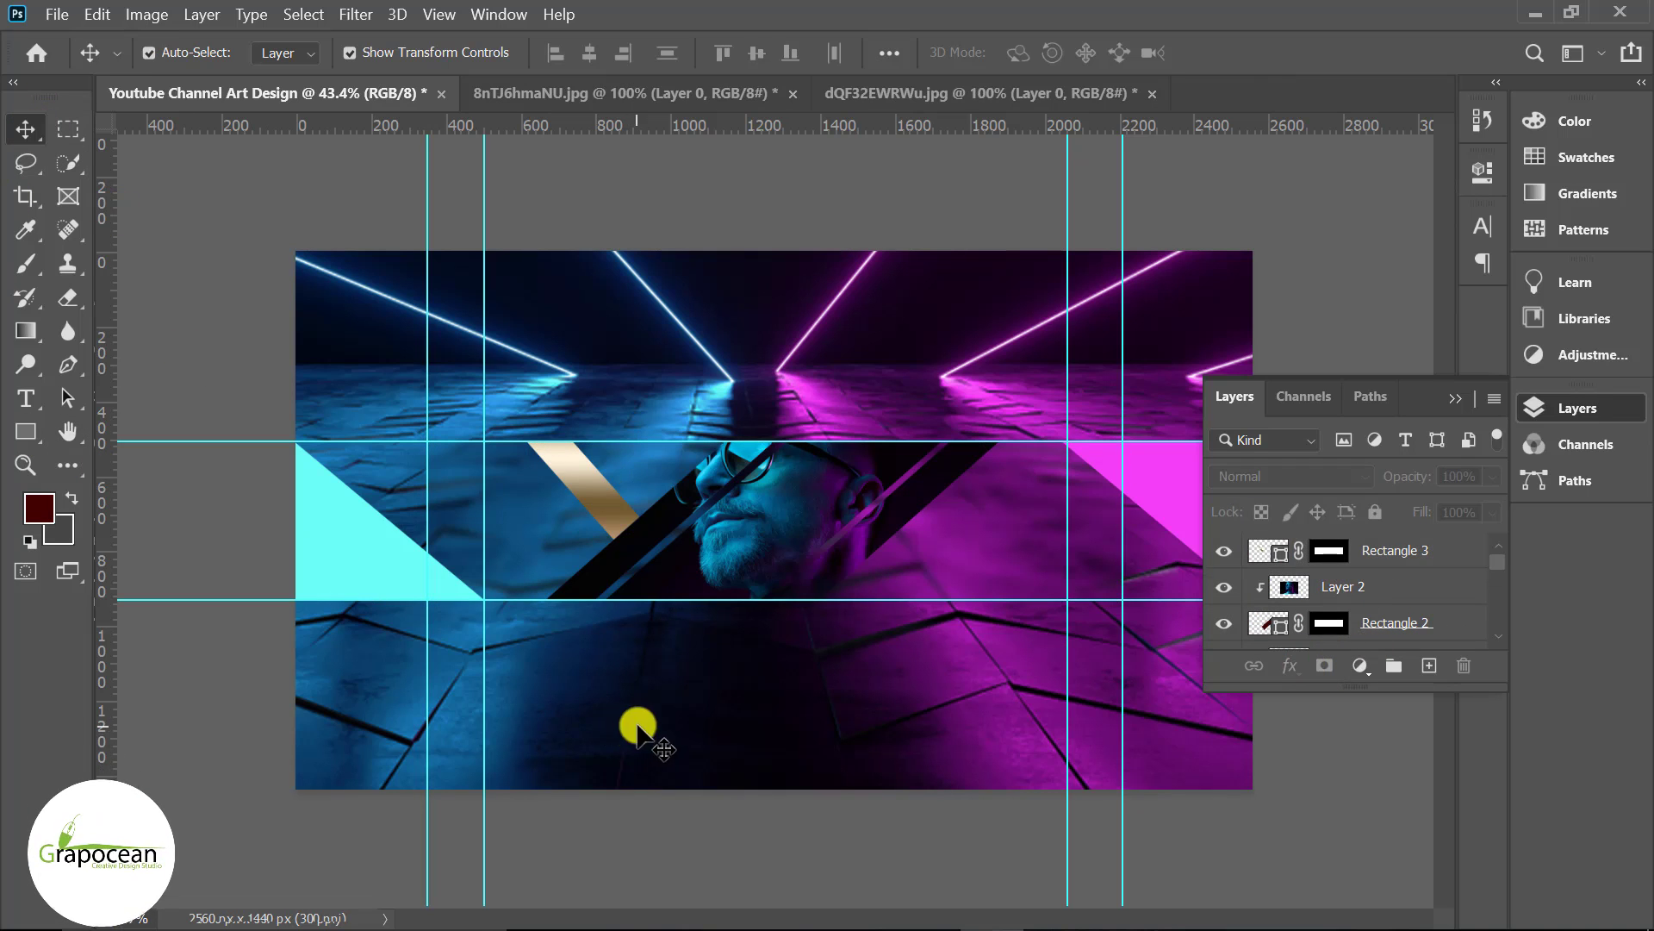
pyautogui.click(594, 498)
# Duplicate the gold bar to the right of the portrait and rotate the copy 180°.
pyautogui.hotkey('ctrl', 'j')
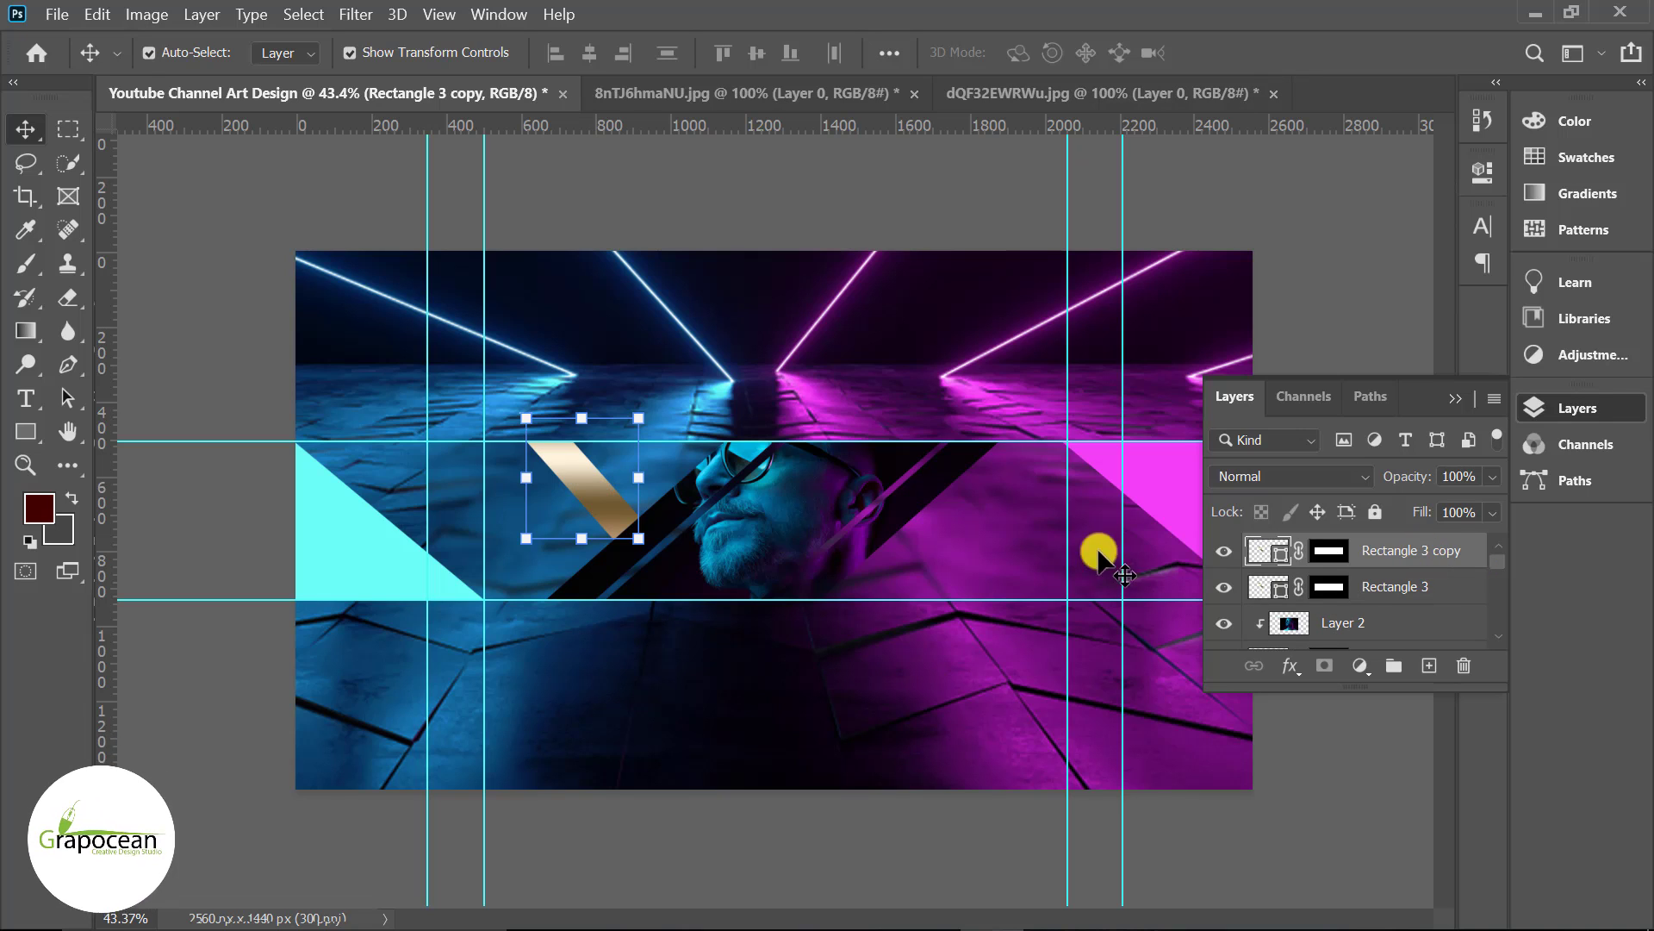
pyautogui.moveTo(587, 478); pyautogui.dragTo(948, 560)
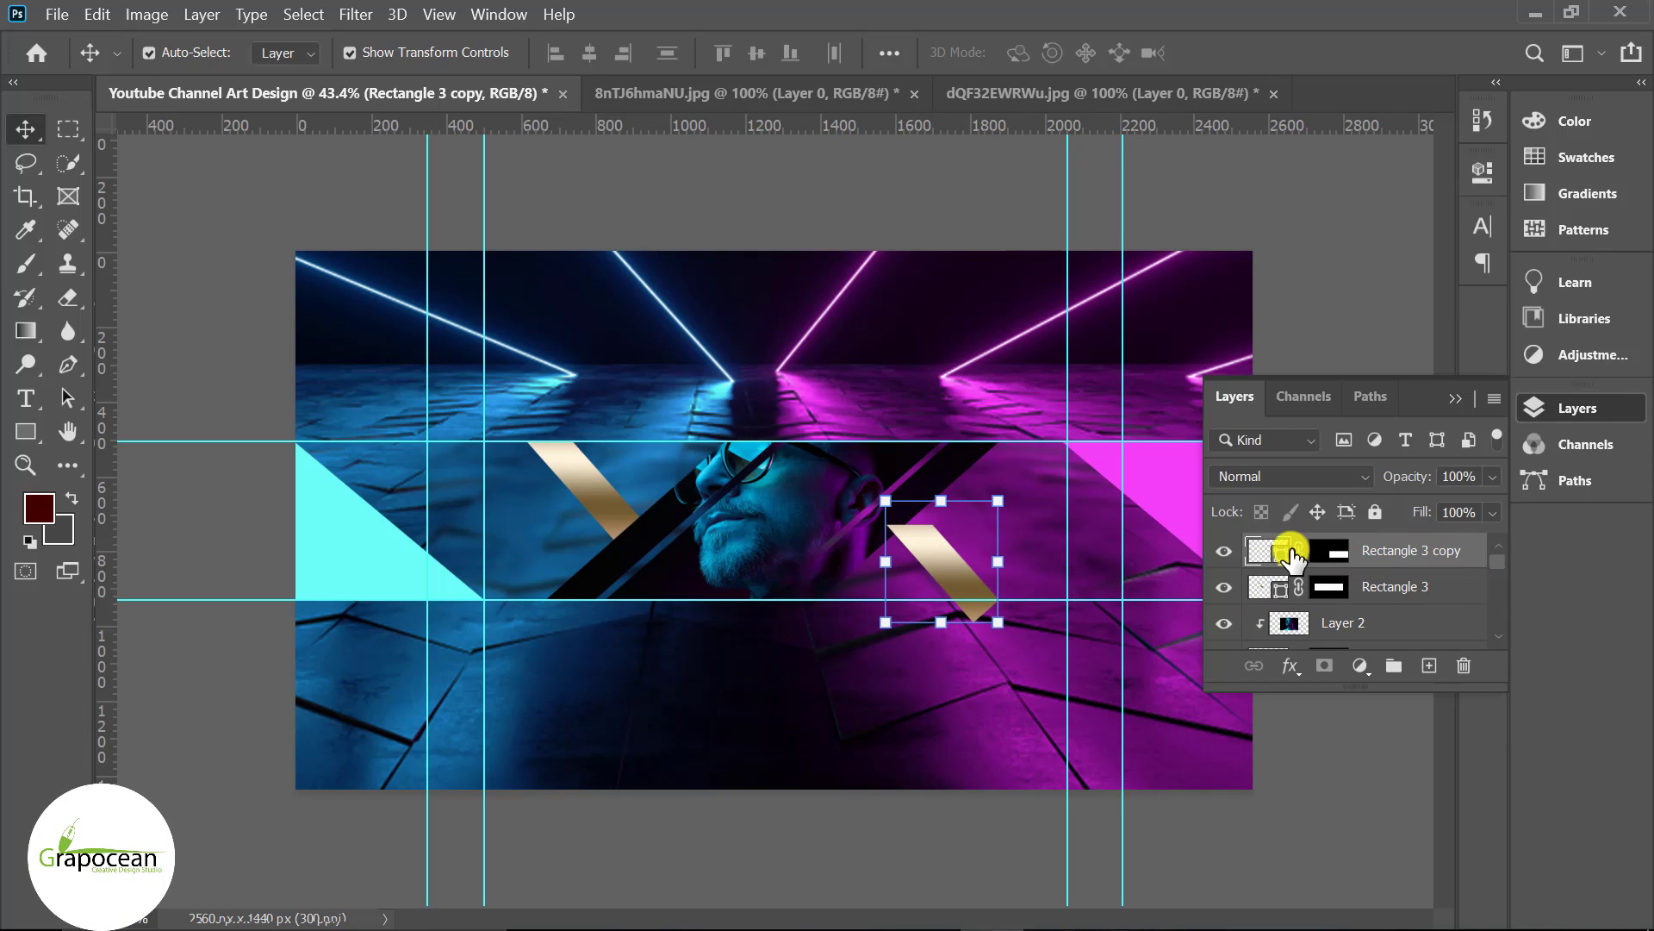
pyautogui.click(143, 15)
pyautogui.click(97, 14)
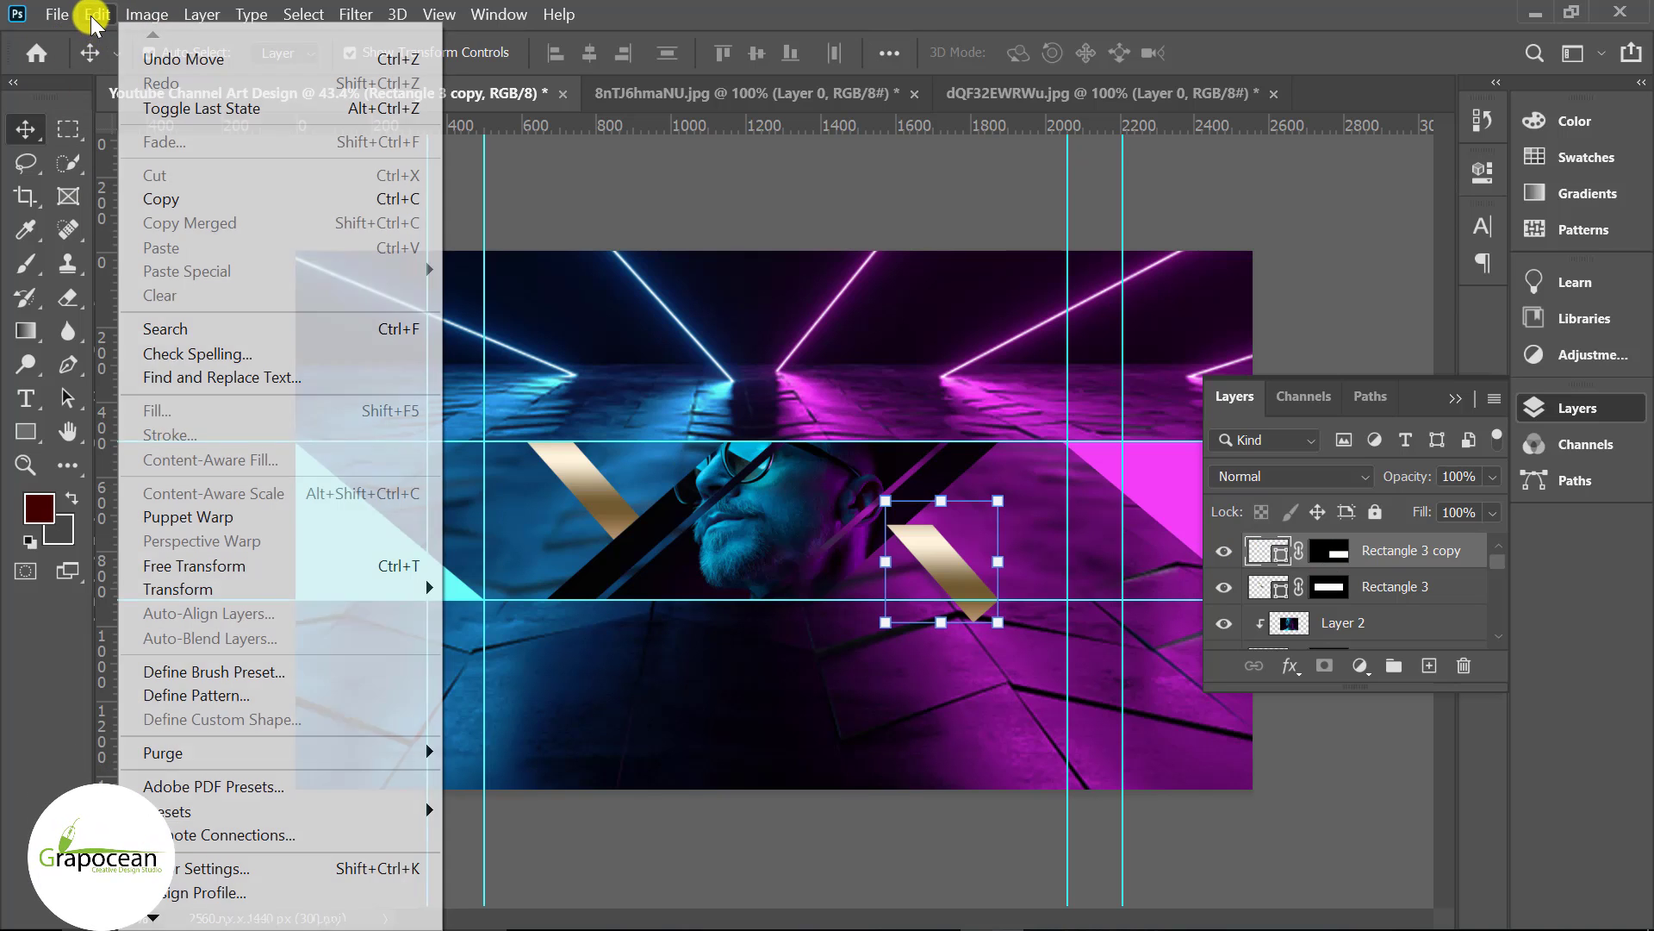
pyautogui.click(222, 567)
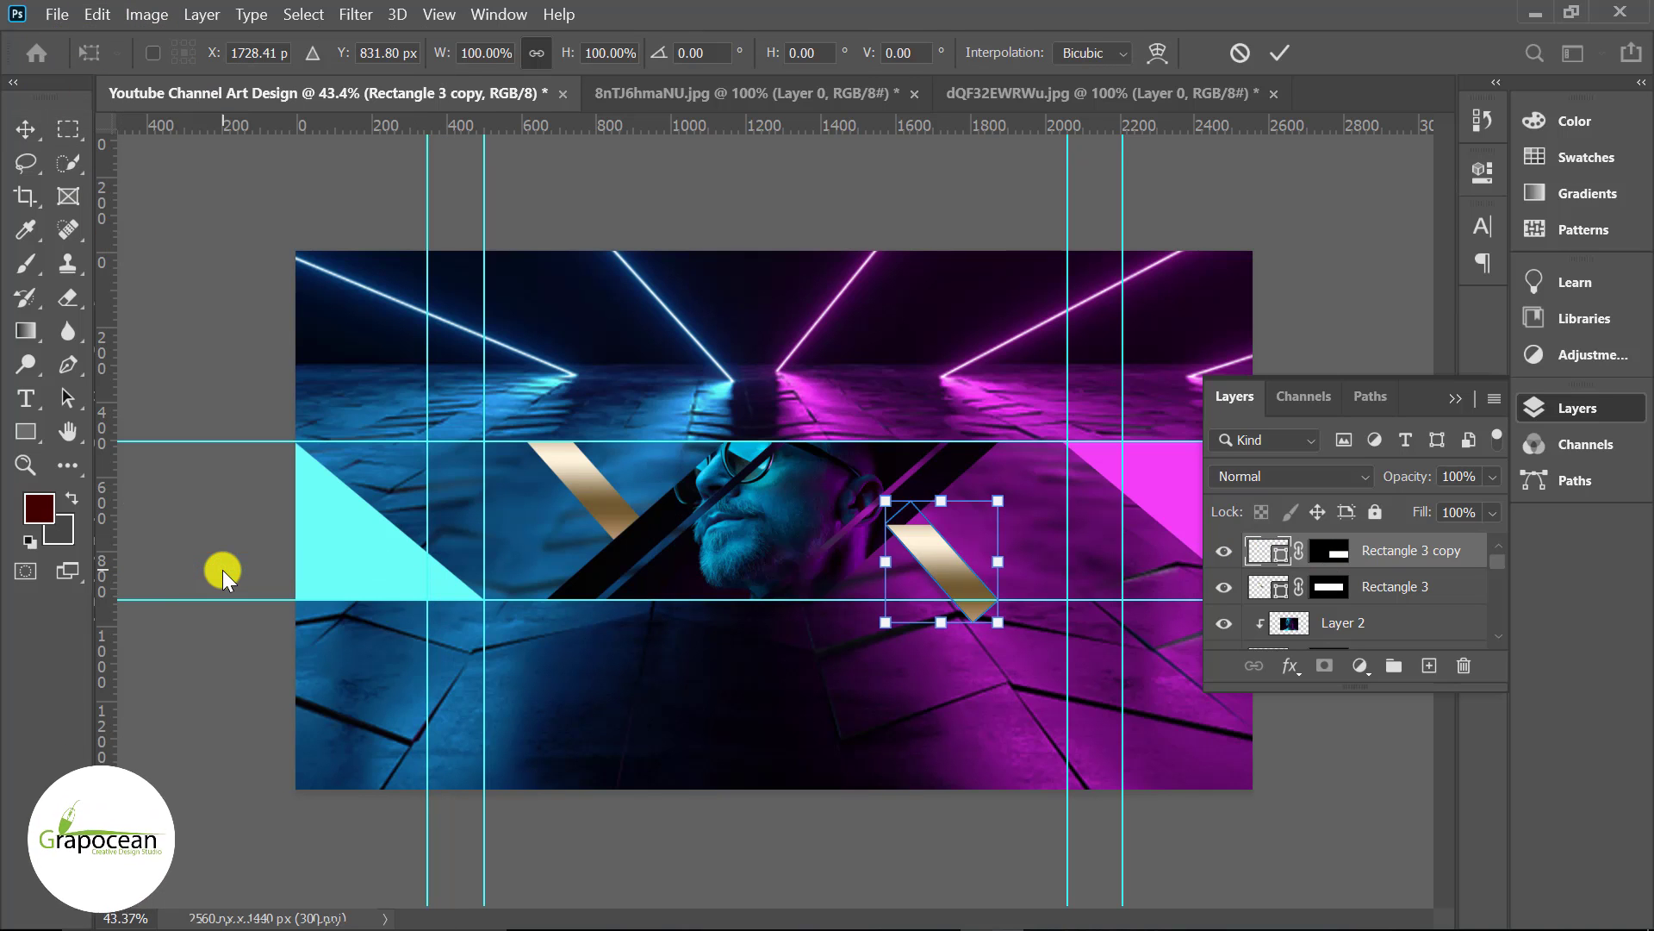
pyautogui.rightClick(958, 581)
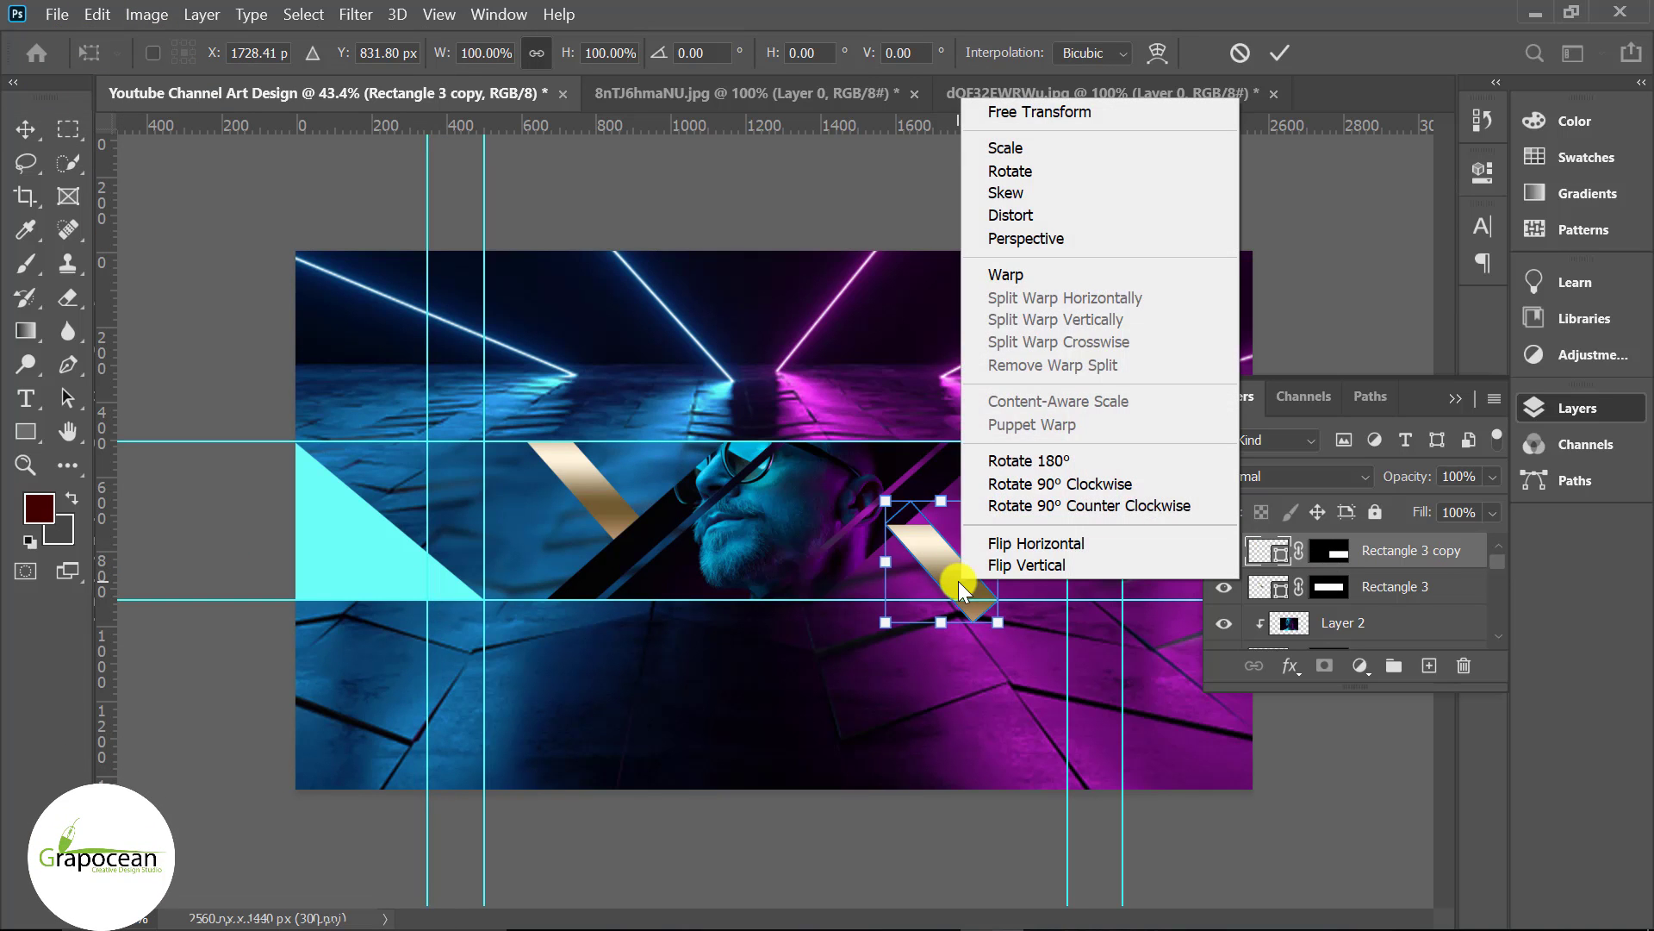
pyautogui.click(1111, 457)
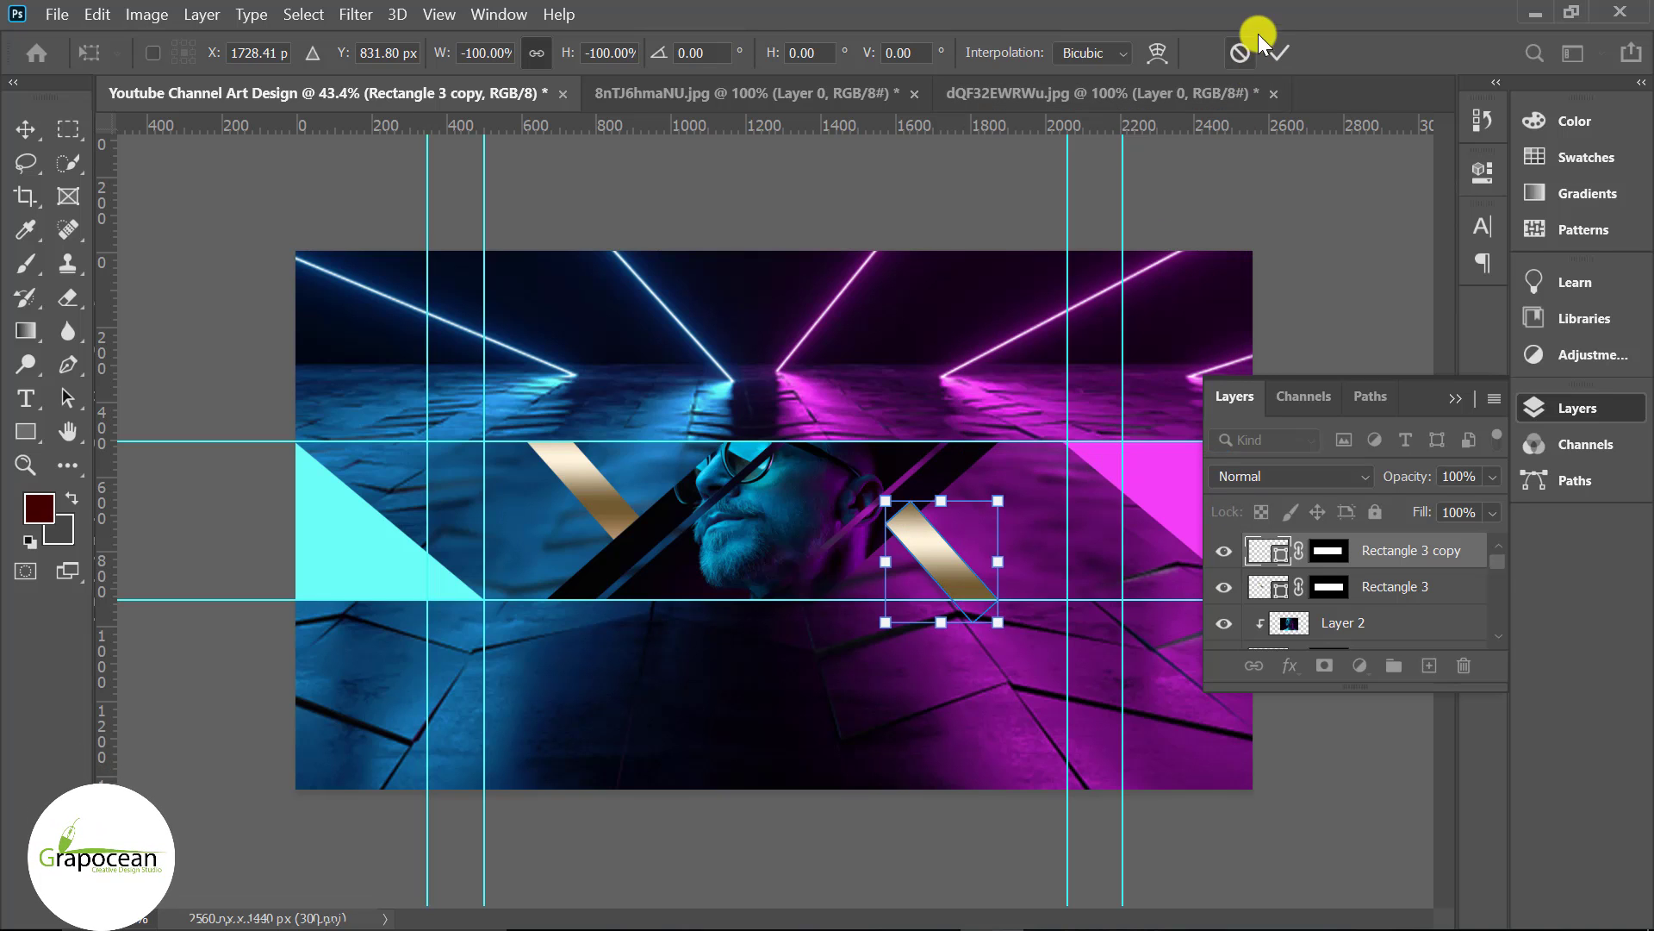
pyautogui.click(1280, 53)
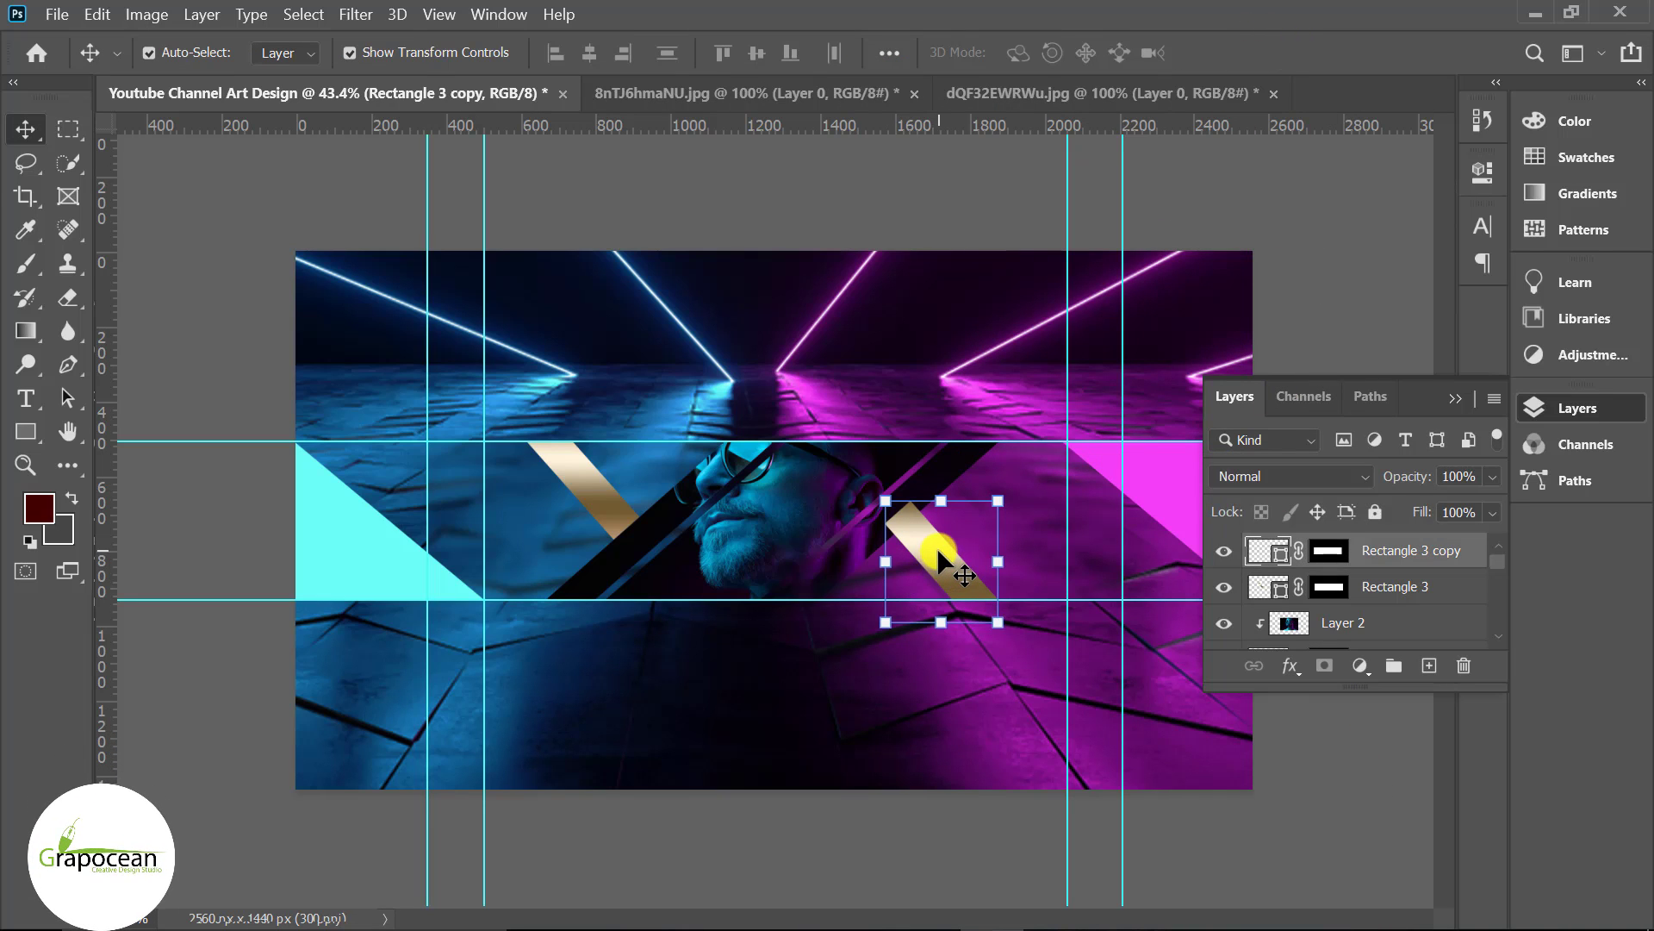
# Lower Rectangle 3 copy in the layer stack to just above Shape 1 copy, beneath the portrait stripes.
pyautogui.hotkey('ctrl', '[')
pyautogui.hotkey('ctrl', '[')
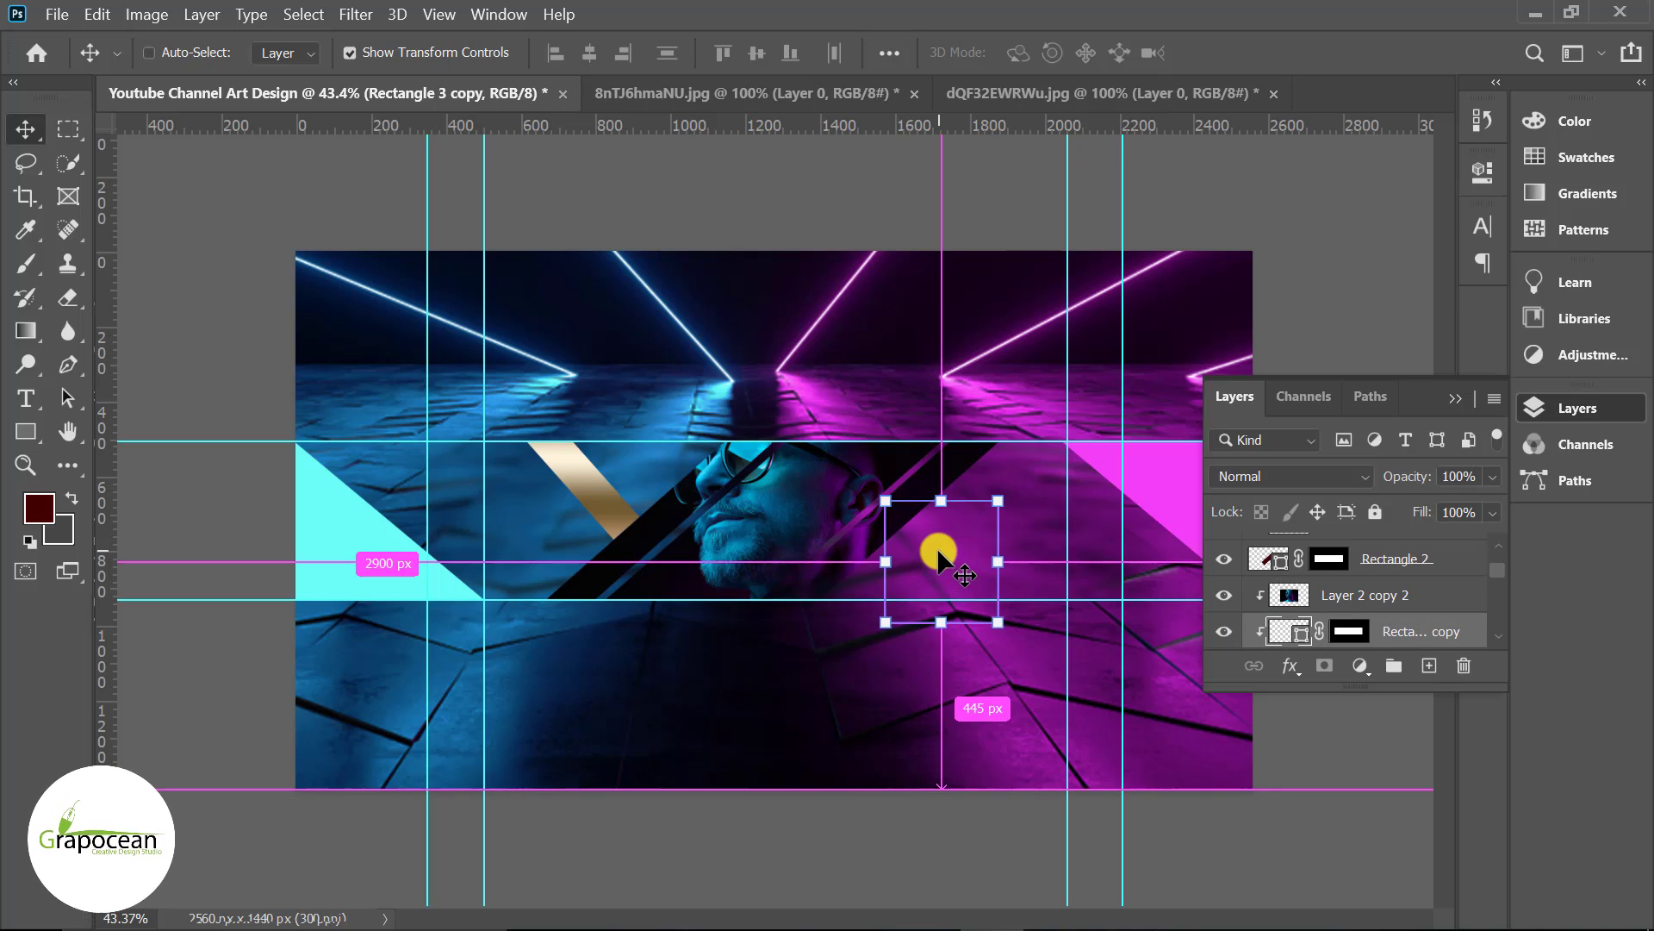
pyautogui.hotkey('ctrl', ']')
pyautogui.hotkey('ctrl', ']')
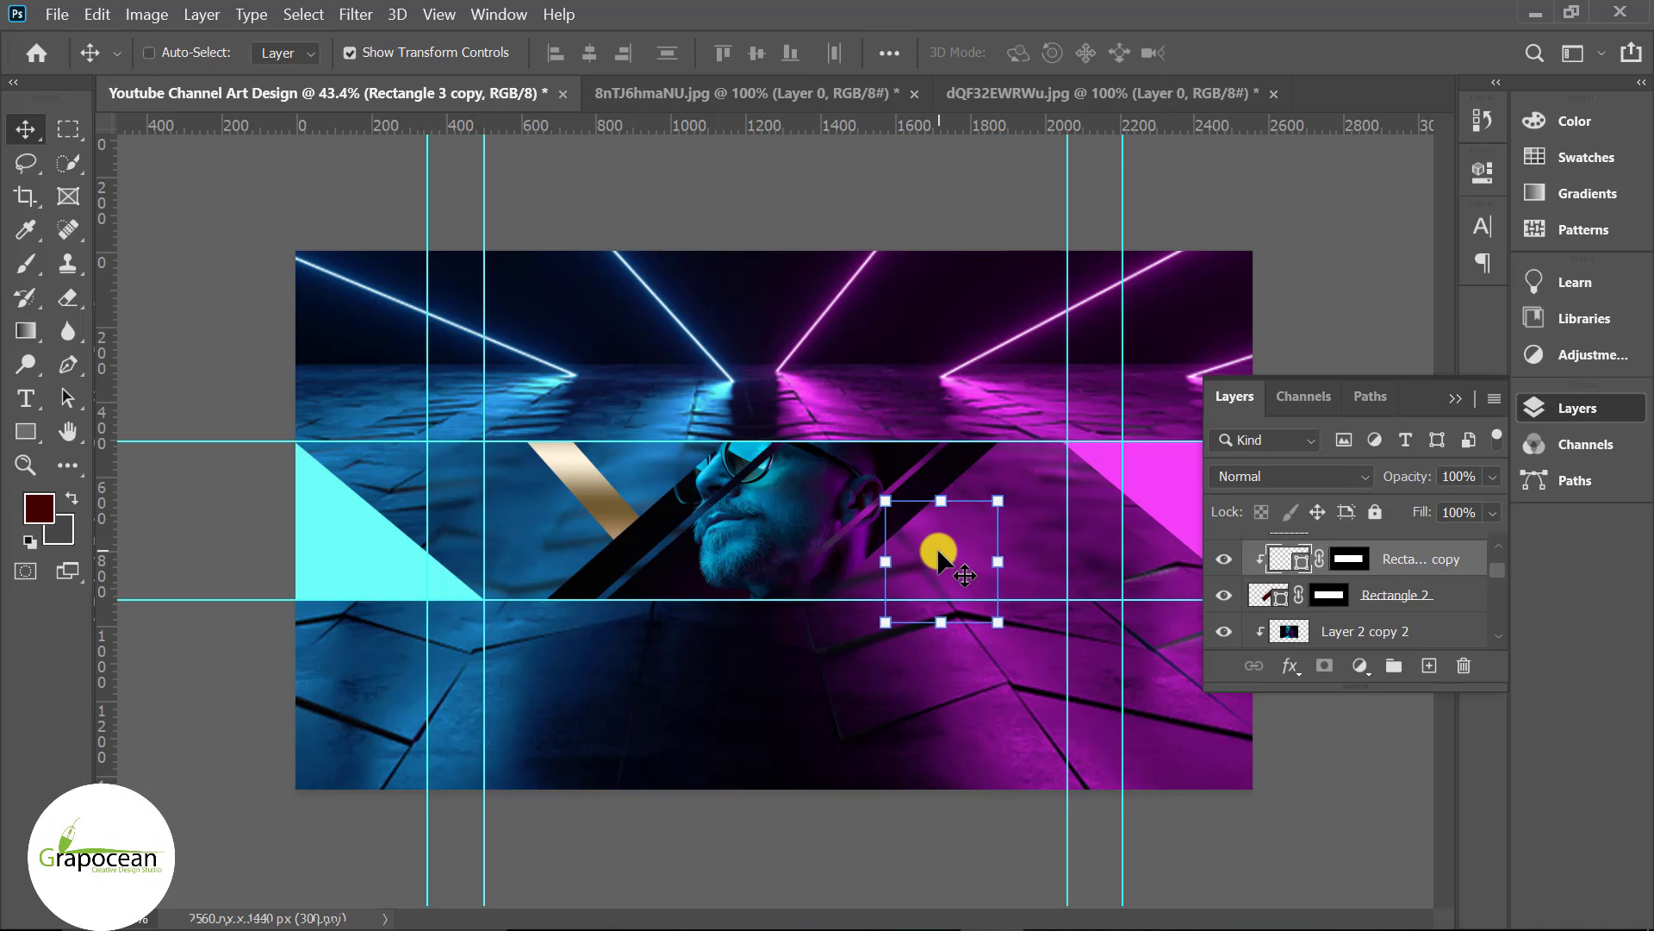
pyautogui.hotkey('ctrl', ']')
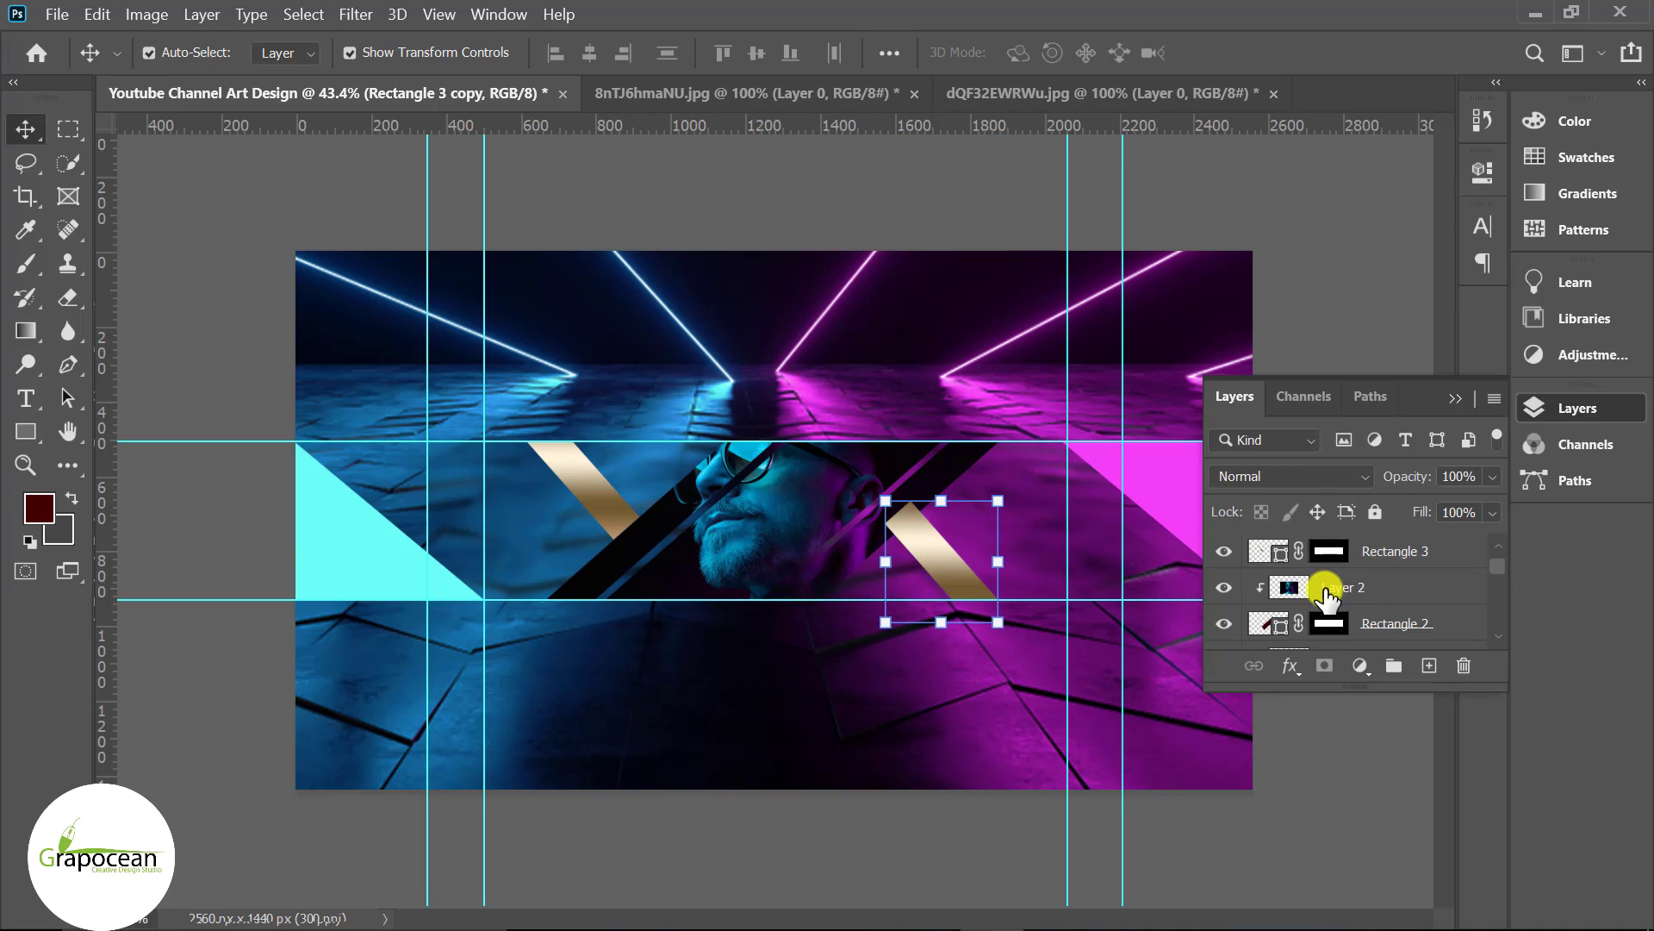
pyautogui.click(1224, 551)
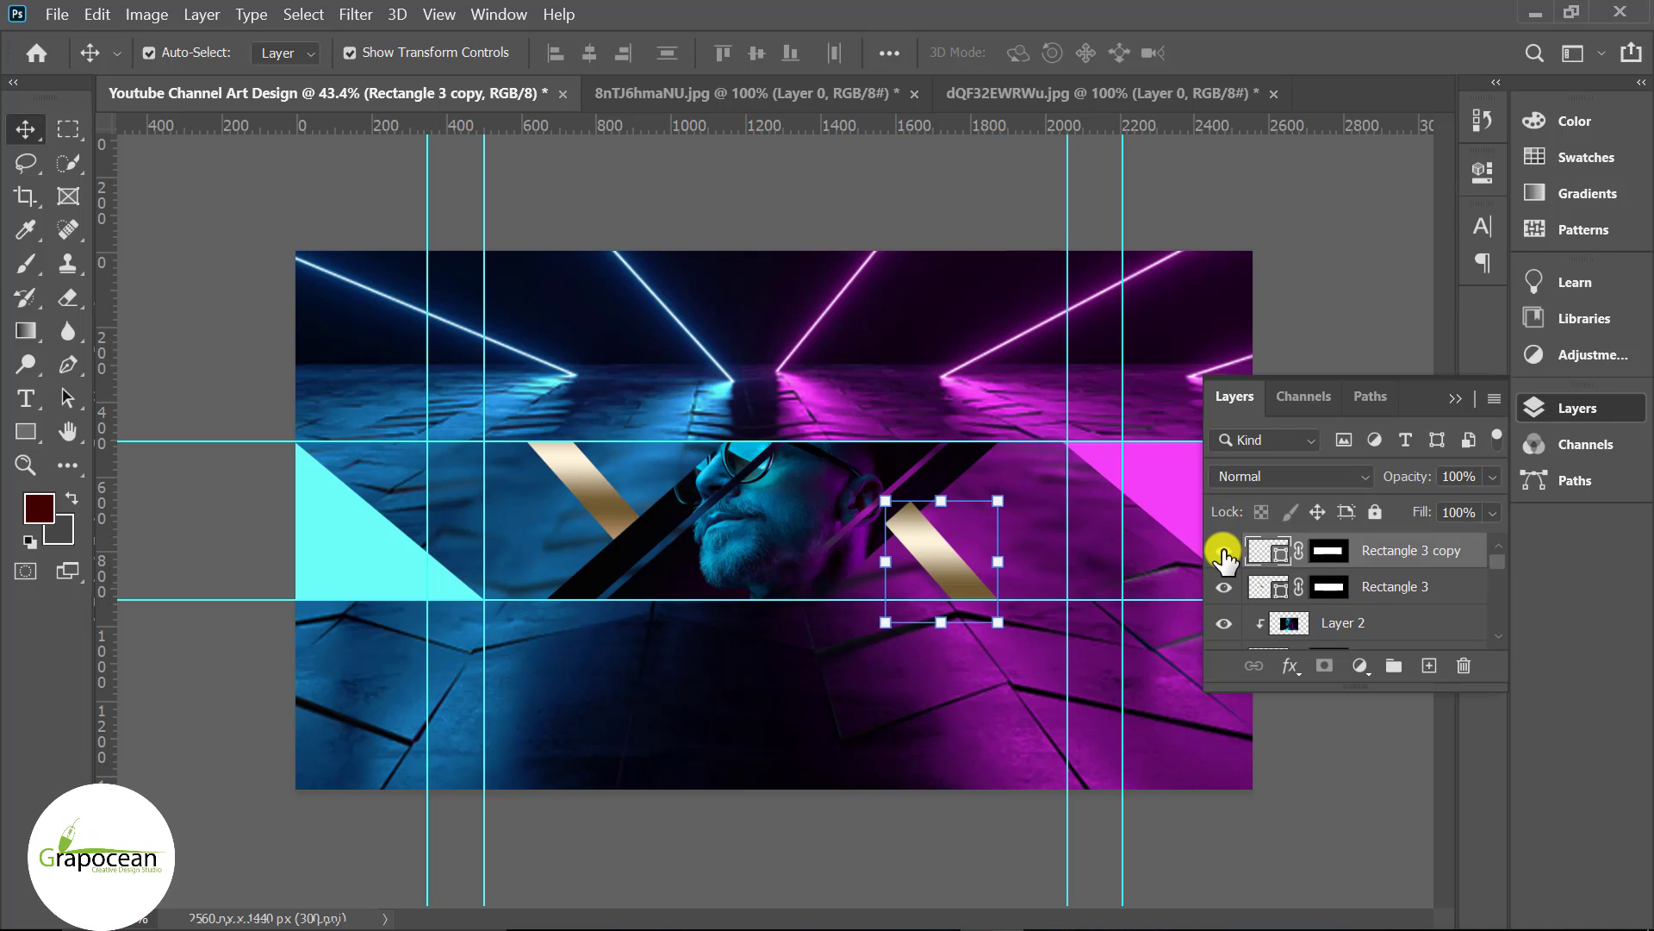
pyautogui.click(929, 551)
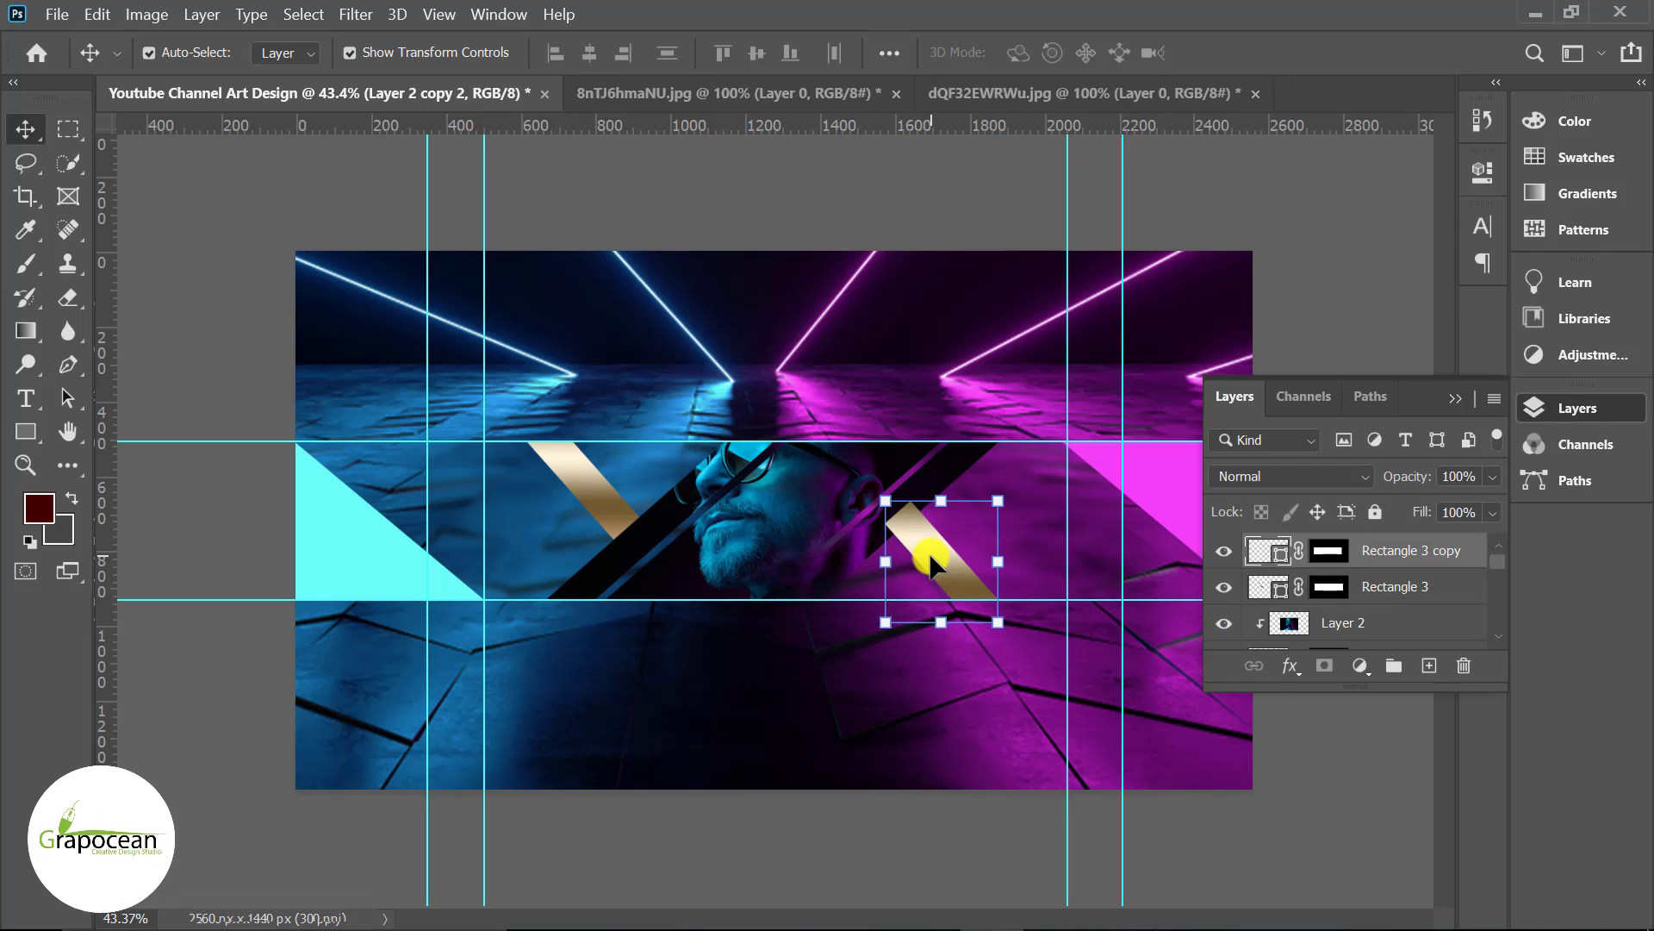
pyautogui.scroll(-1, 1382, 567)
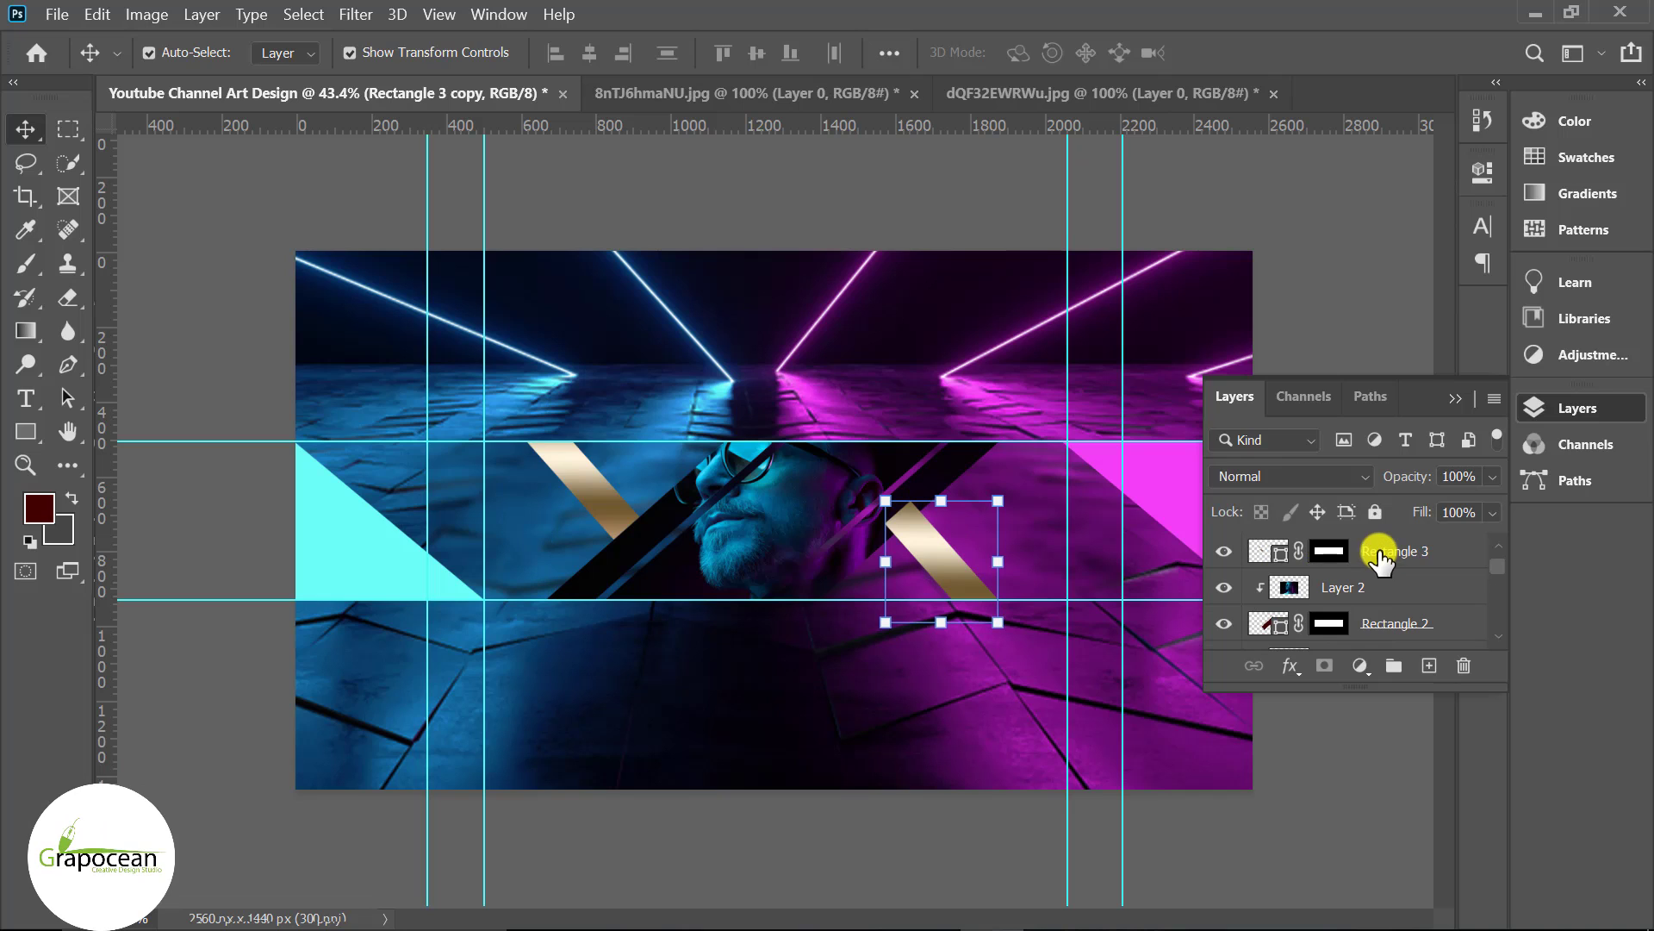
pyautogui.scroll(1, 1381, 560)
pyautogui.moveTo(1383, 551); pyautogui.dragTo(1353, 589)
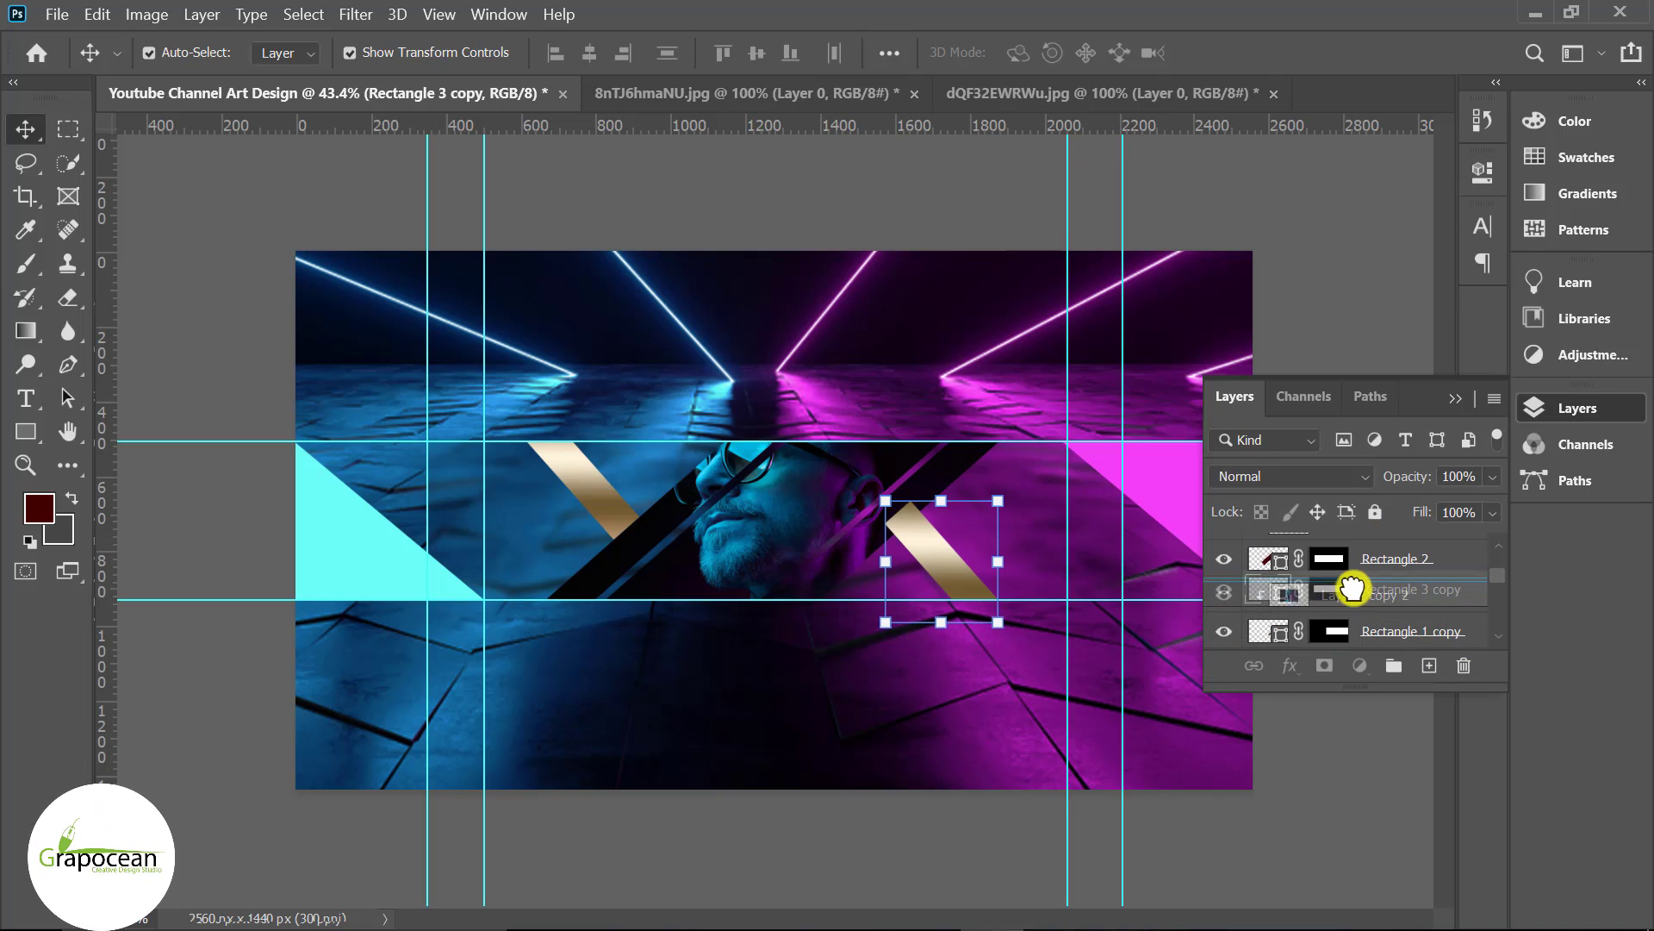
pyautogui.moveTo(1353, 589)
pyautogui.mouseDown()
pyautogui.moveTo(1352, 671)
pyautogui.moveTo(1368, 608)
pyautogui.mouseUp()
pyautogui.hotkey('ctrl', '-')
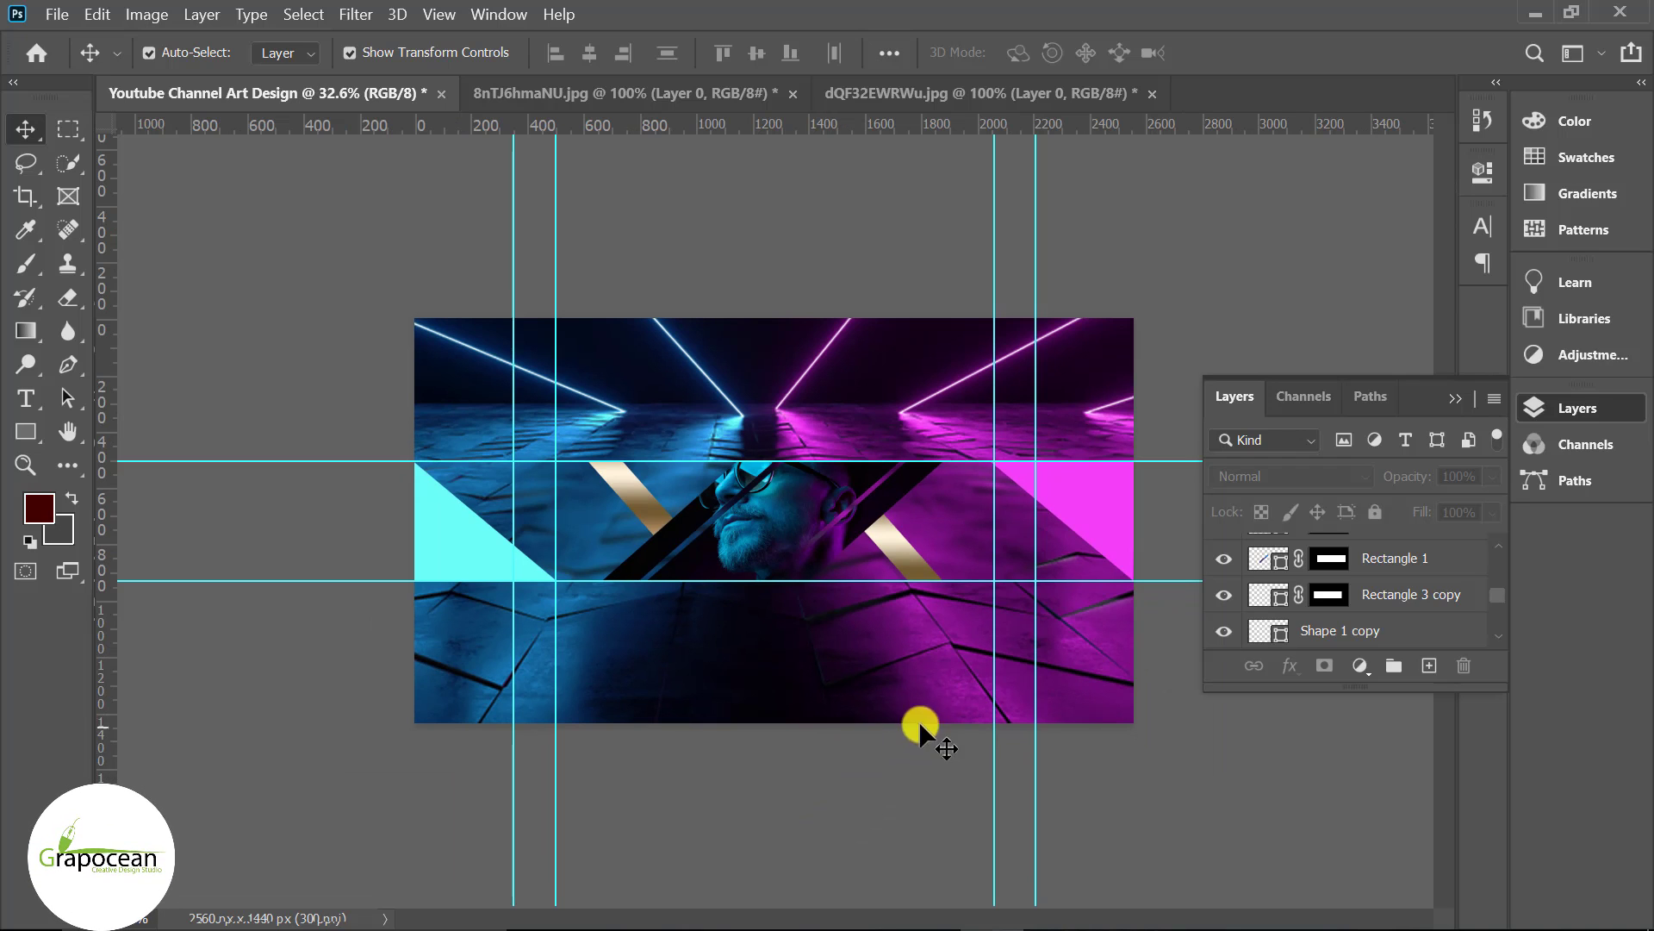
pyautogui.hotkey('ctrl', '+')
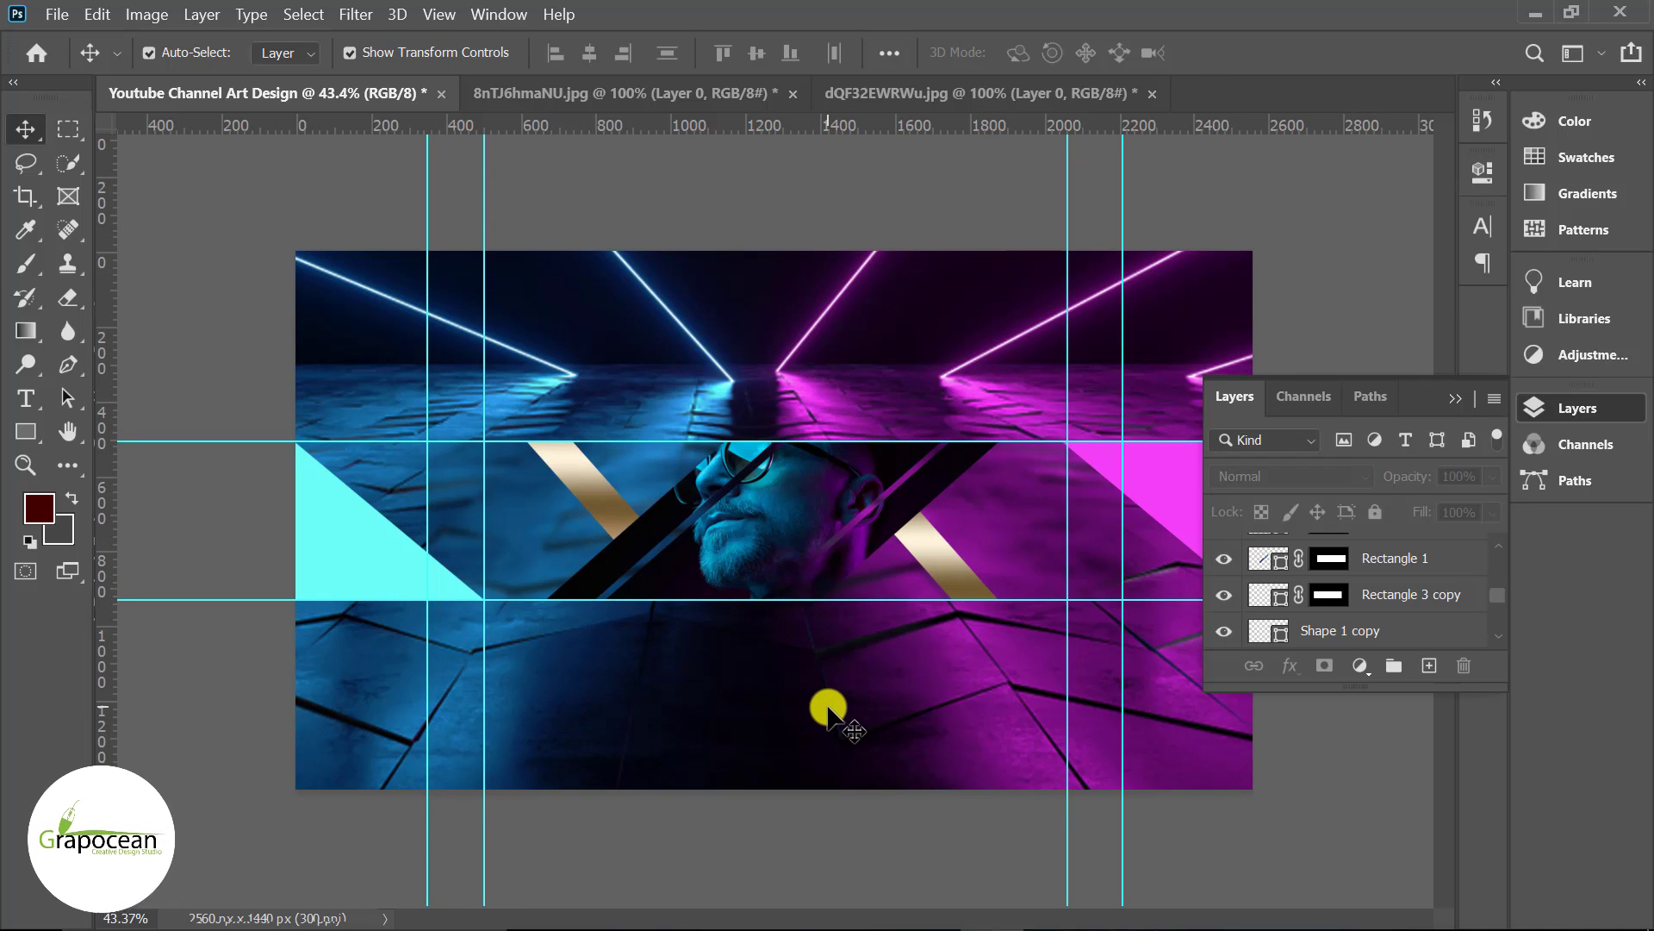
pyautogui.hotkey('ctrl', '+')
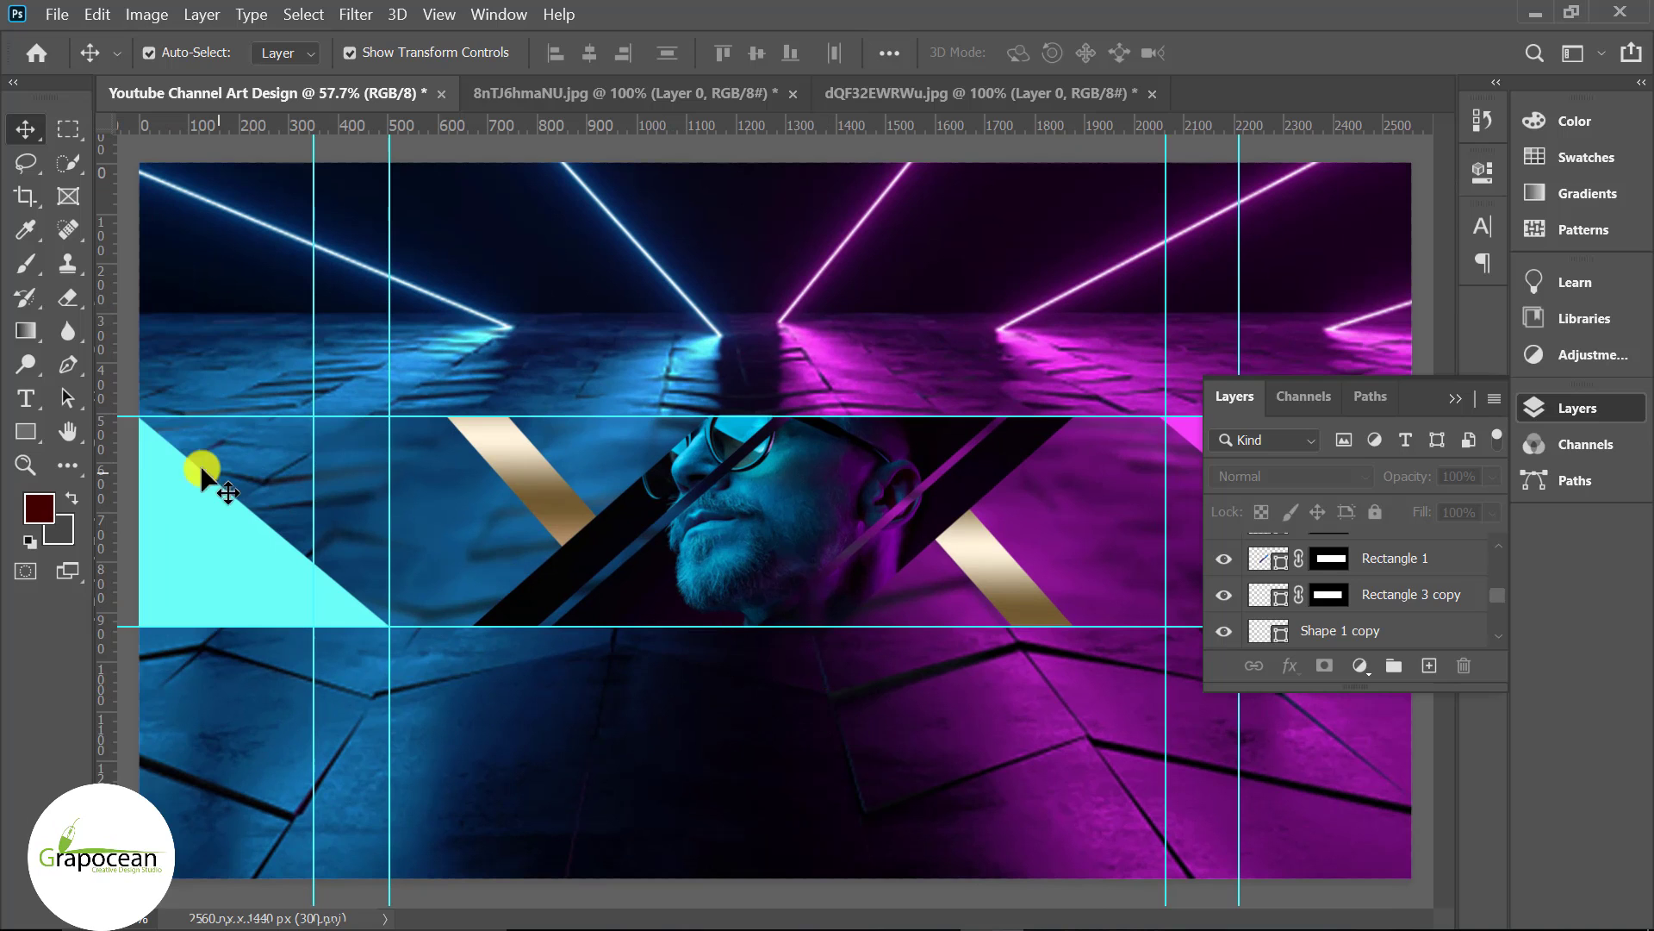
# Add a new layer above Rectangle 3 and type the channel owner's name left of the portrait.
pyautogui.scroll(3, 1387, 586)
pyautogui.click(1388, 552)
pyautogui.click(1429, 665)
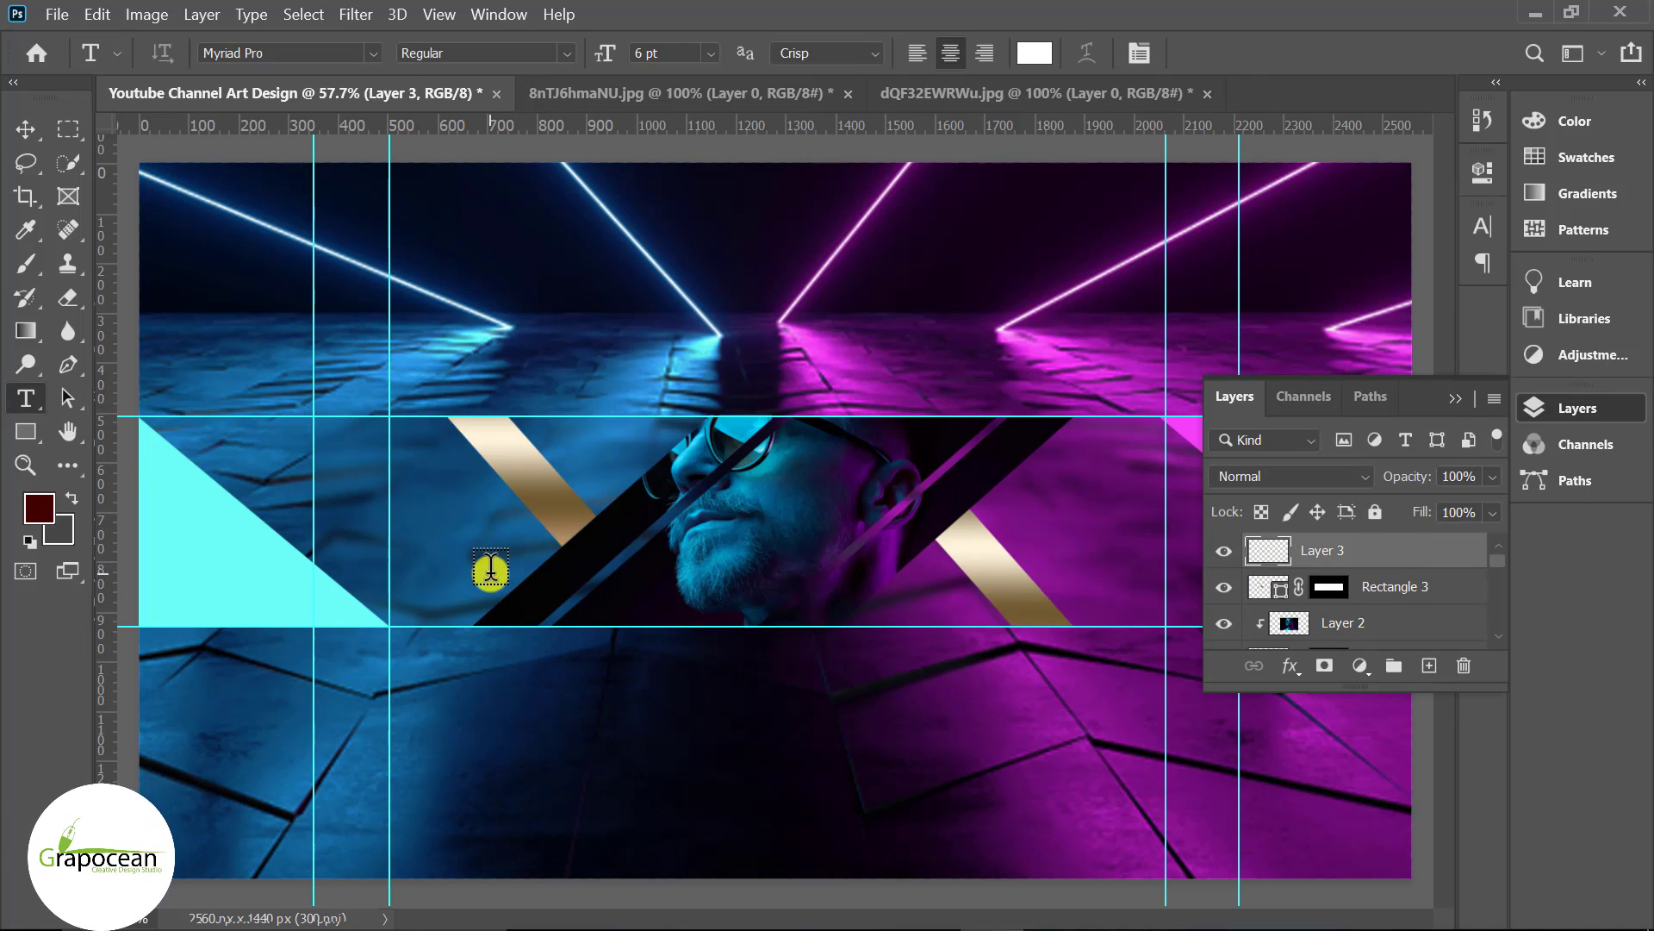
pyautogui.click(620, 627)
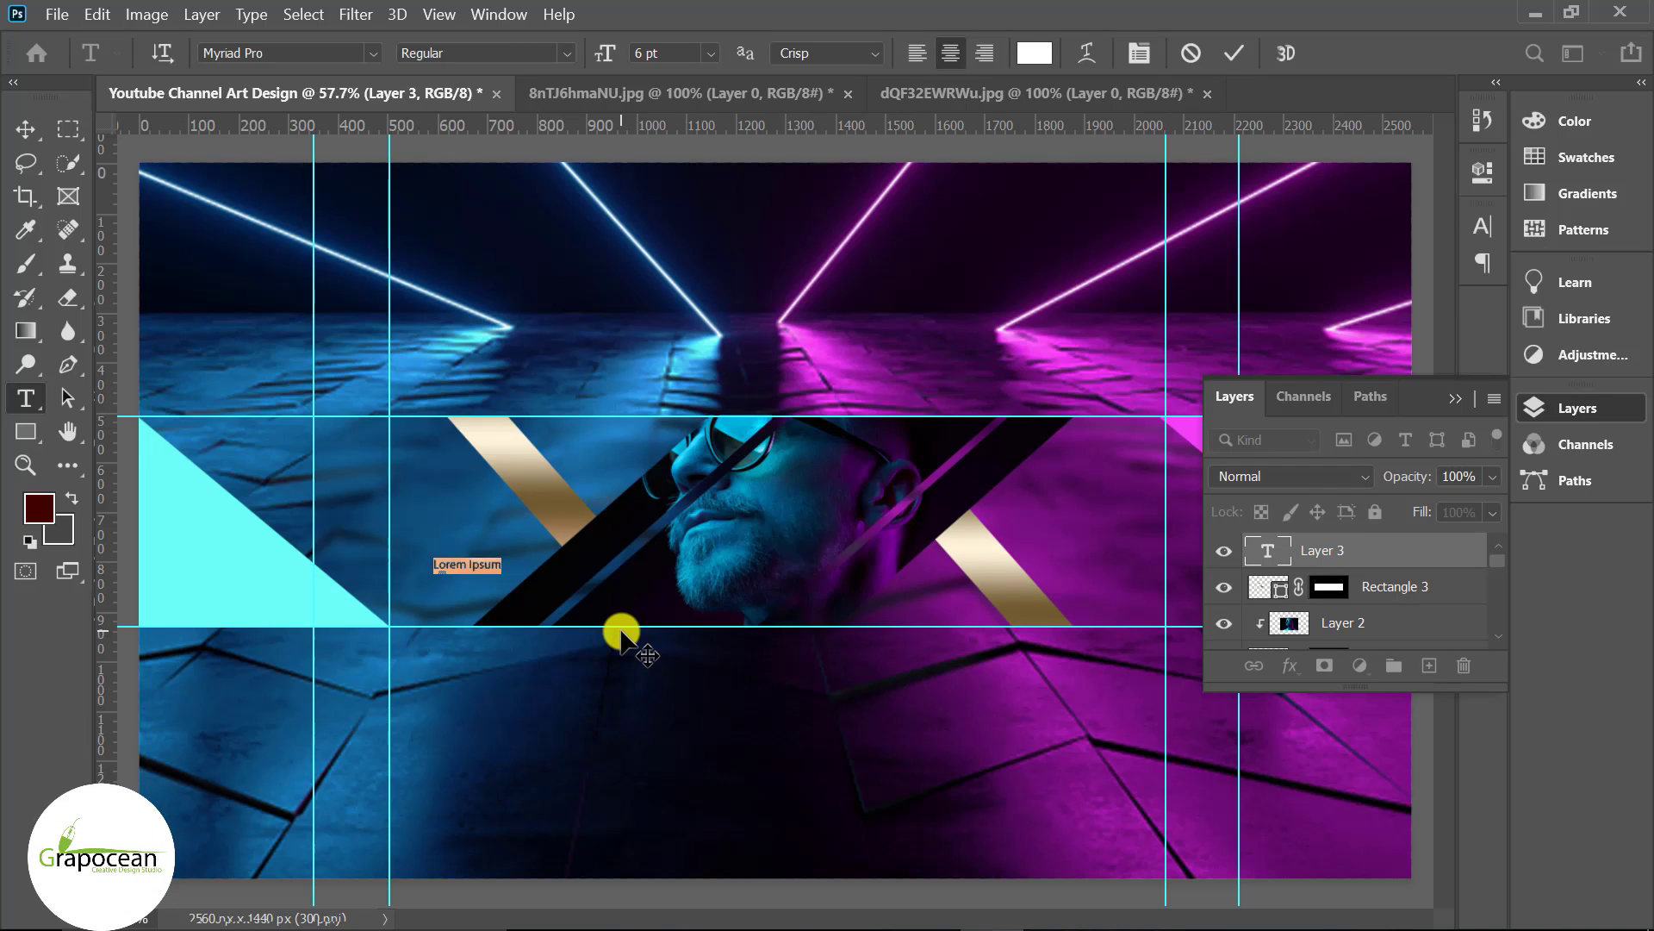
pyautogui.press('Right')
pyautogui.write('ob')
pyautogui.write(' Smeeth')
pyautogui.scroll(3, 406, 561)
# Format the name as 11 pt bold and shift it about 57 px right.
pyautogui.hotkey('ctrl', 'a')
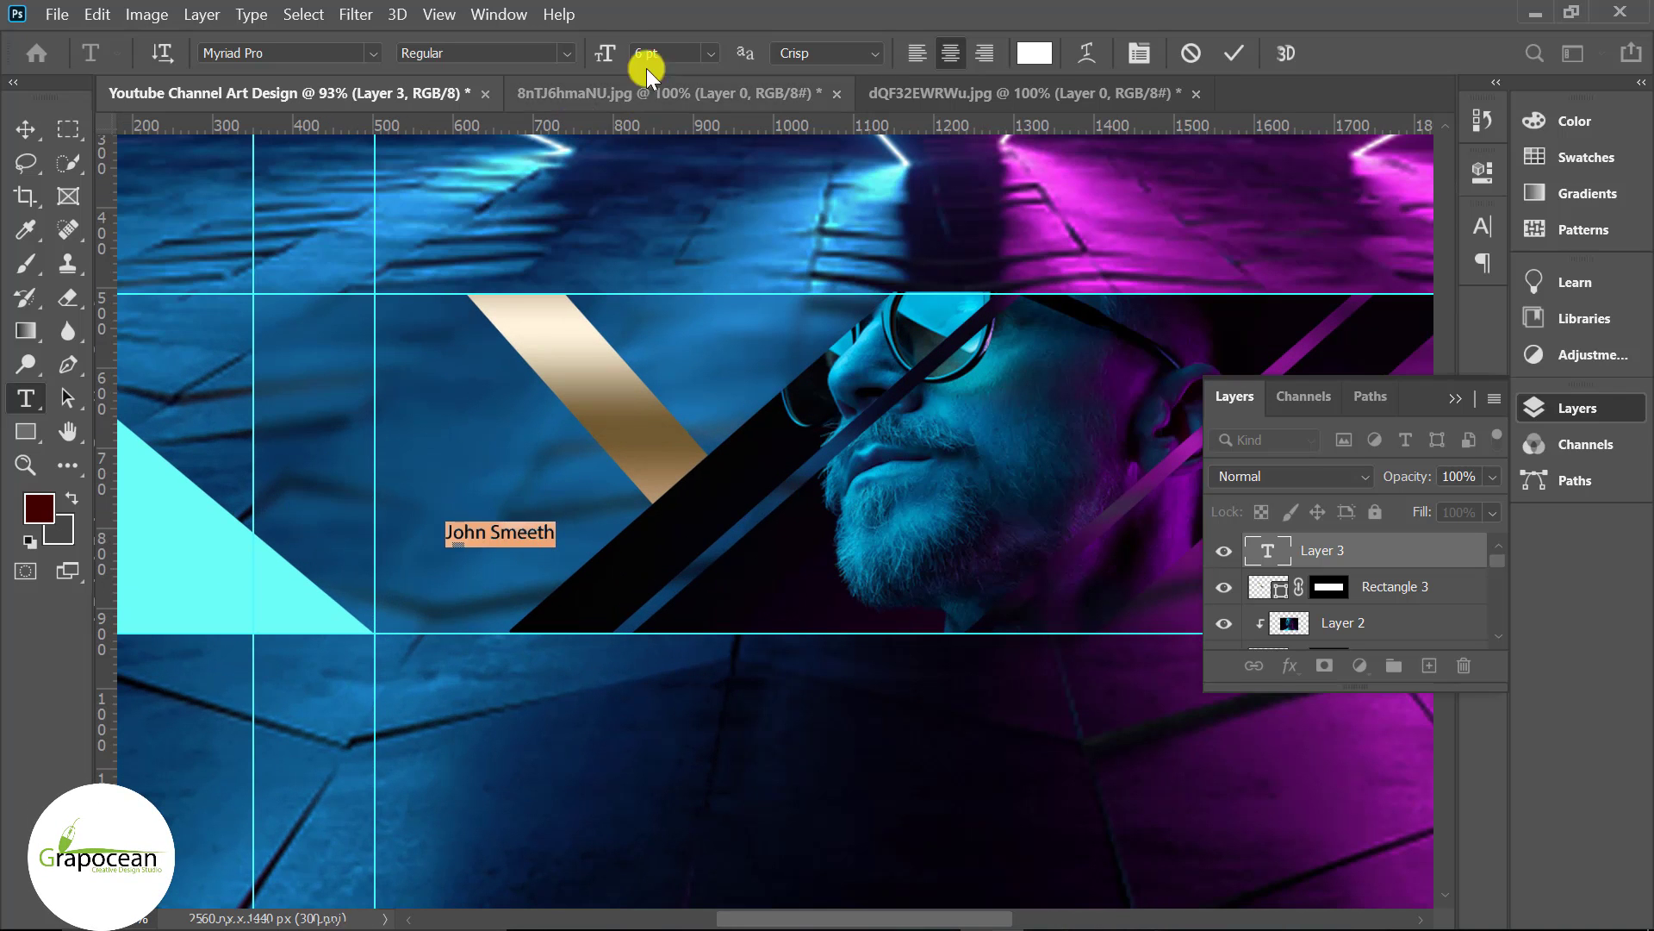
pyautogui.click(655, 54)
pyautogui.write('11')
pyautogui.press('Return')
pyautogui.click(416, 57)
pyautogui.click(490, 112)
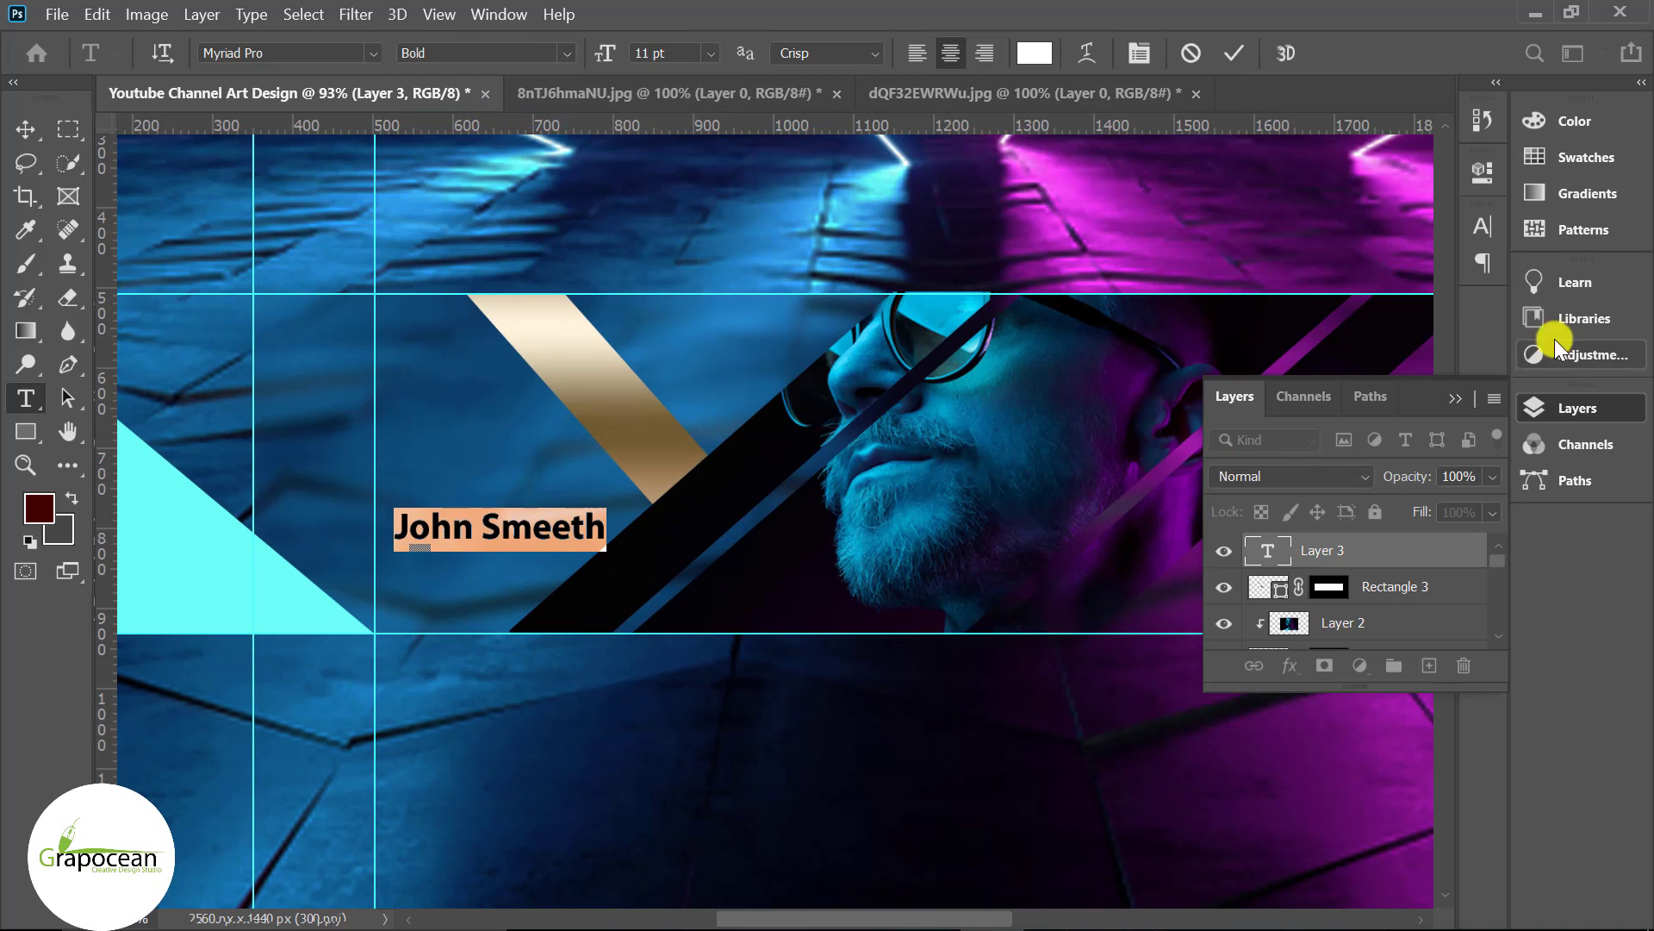
pyautogui.click(1482, 226)
pyautogui.click(23, 128)
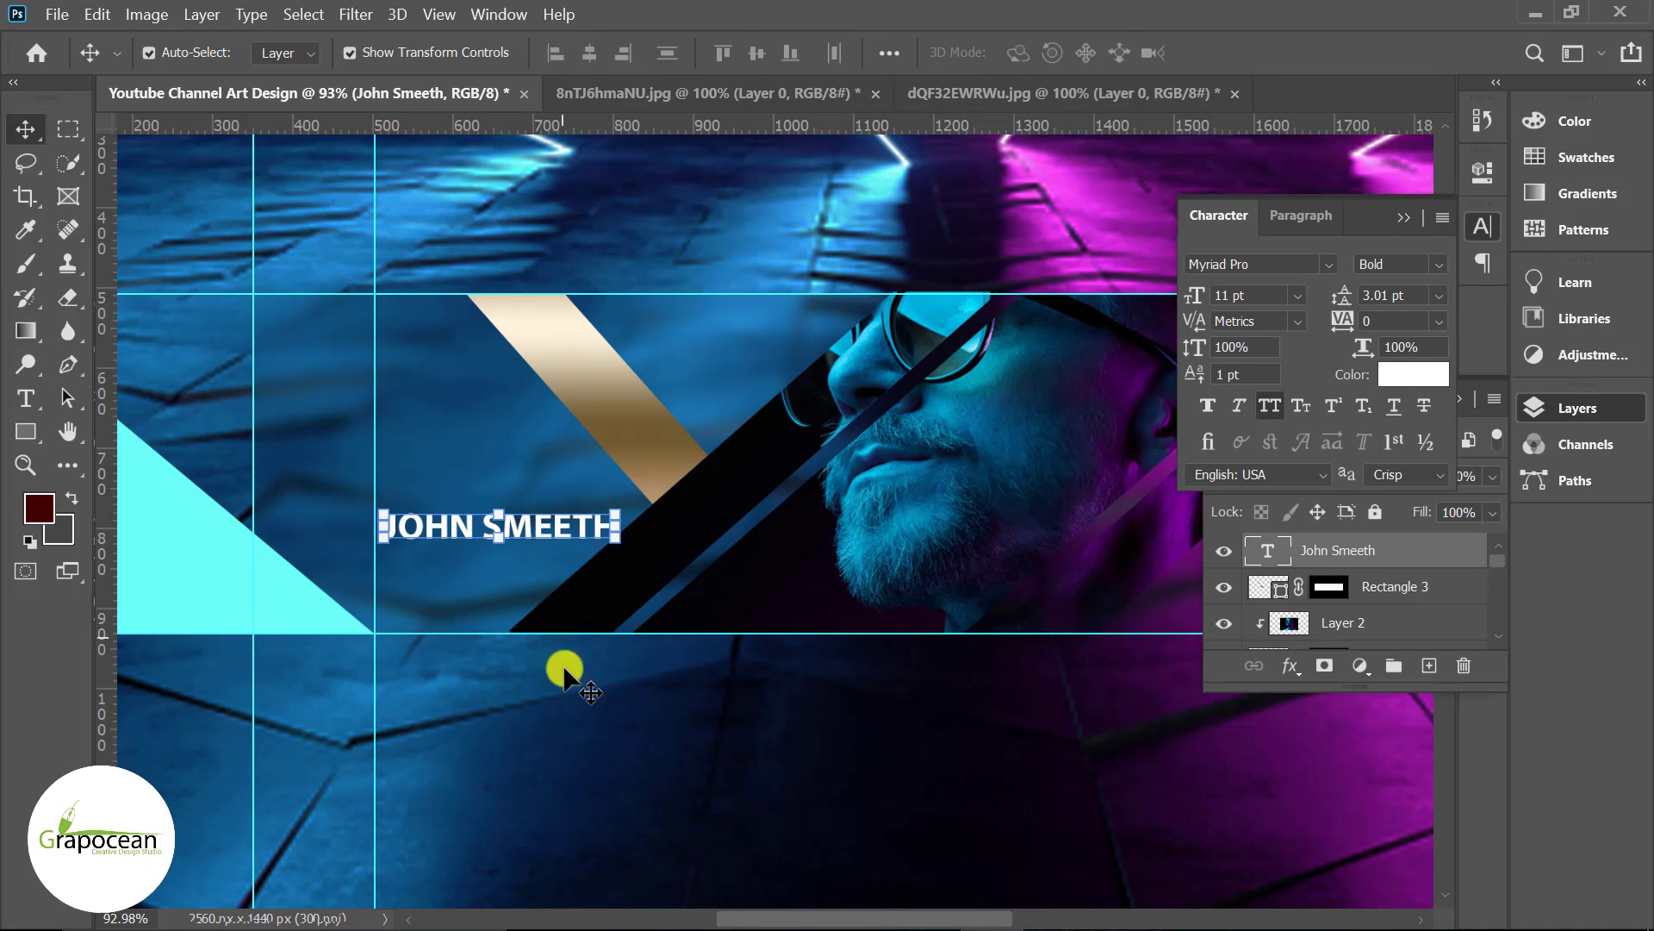
pyautogui.moveTo(523, 527); pyautogui.dragTo(572, 529)
pyautogui.hotkey('ctrl', '0')
# Start a text line of underscores beneath the name and select it.
pyautogui.press('t')
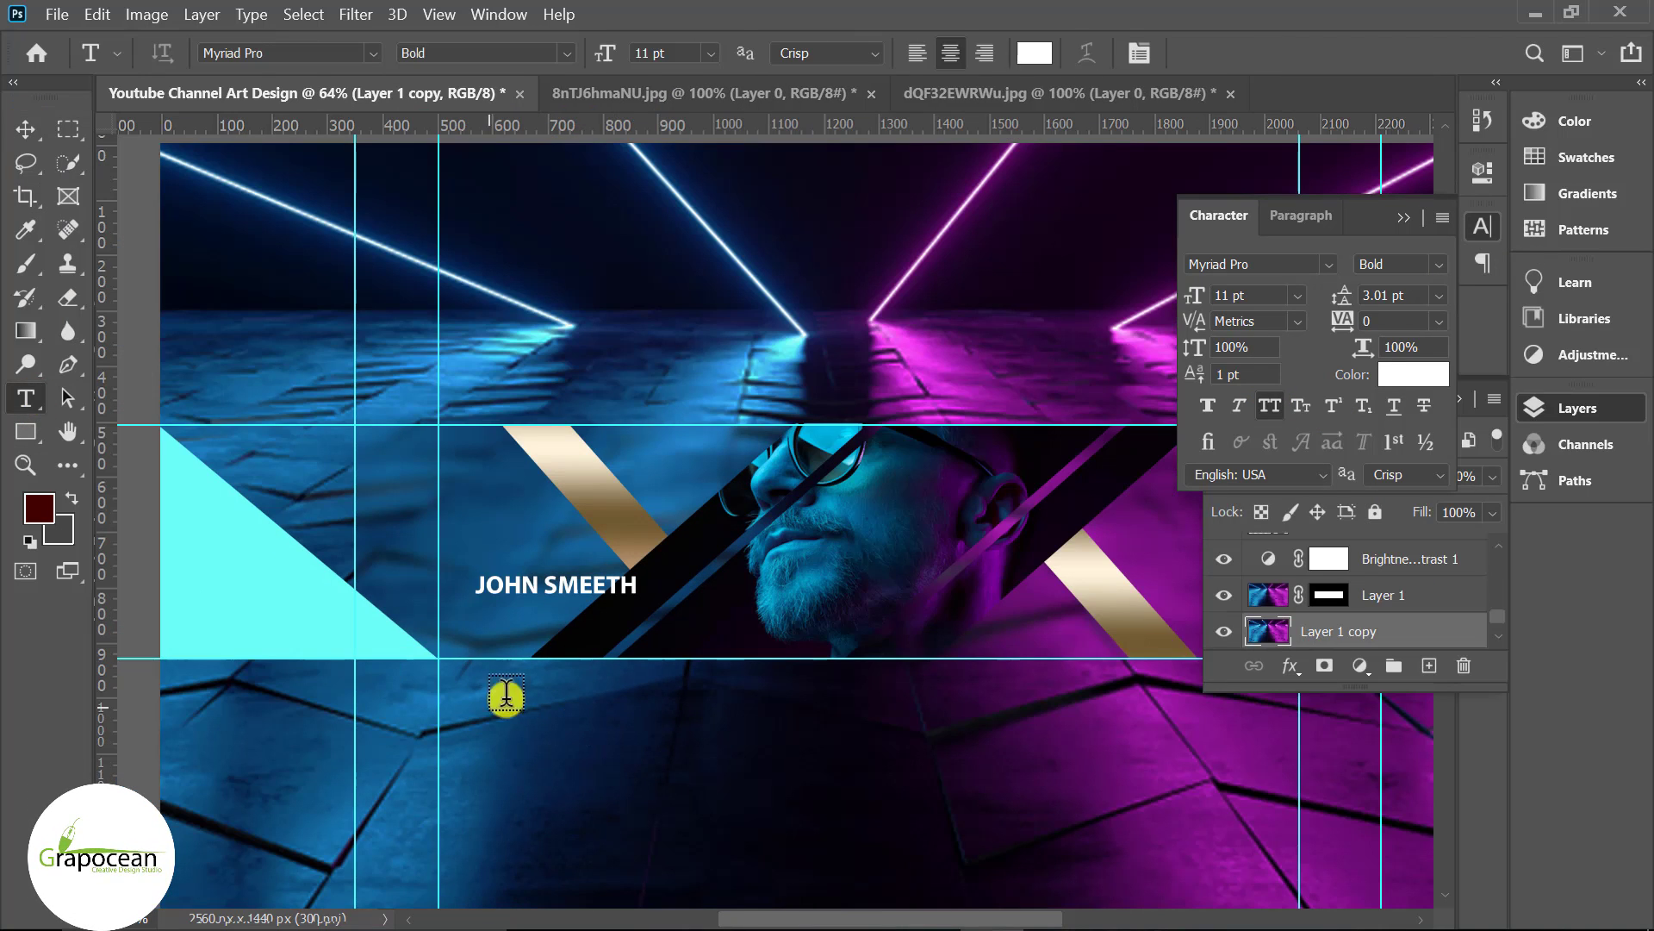
pyautogui.click(571, 642)
pyautogui.press('BackSpace')
pyautogui.write('________')
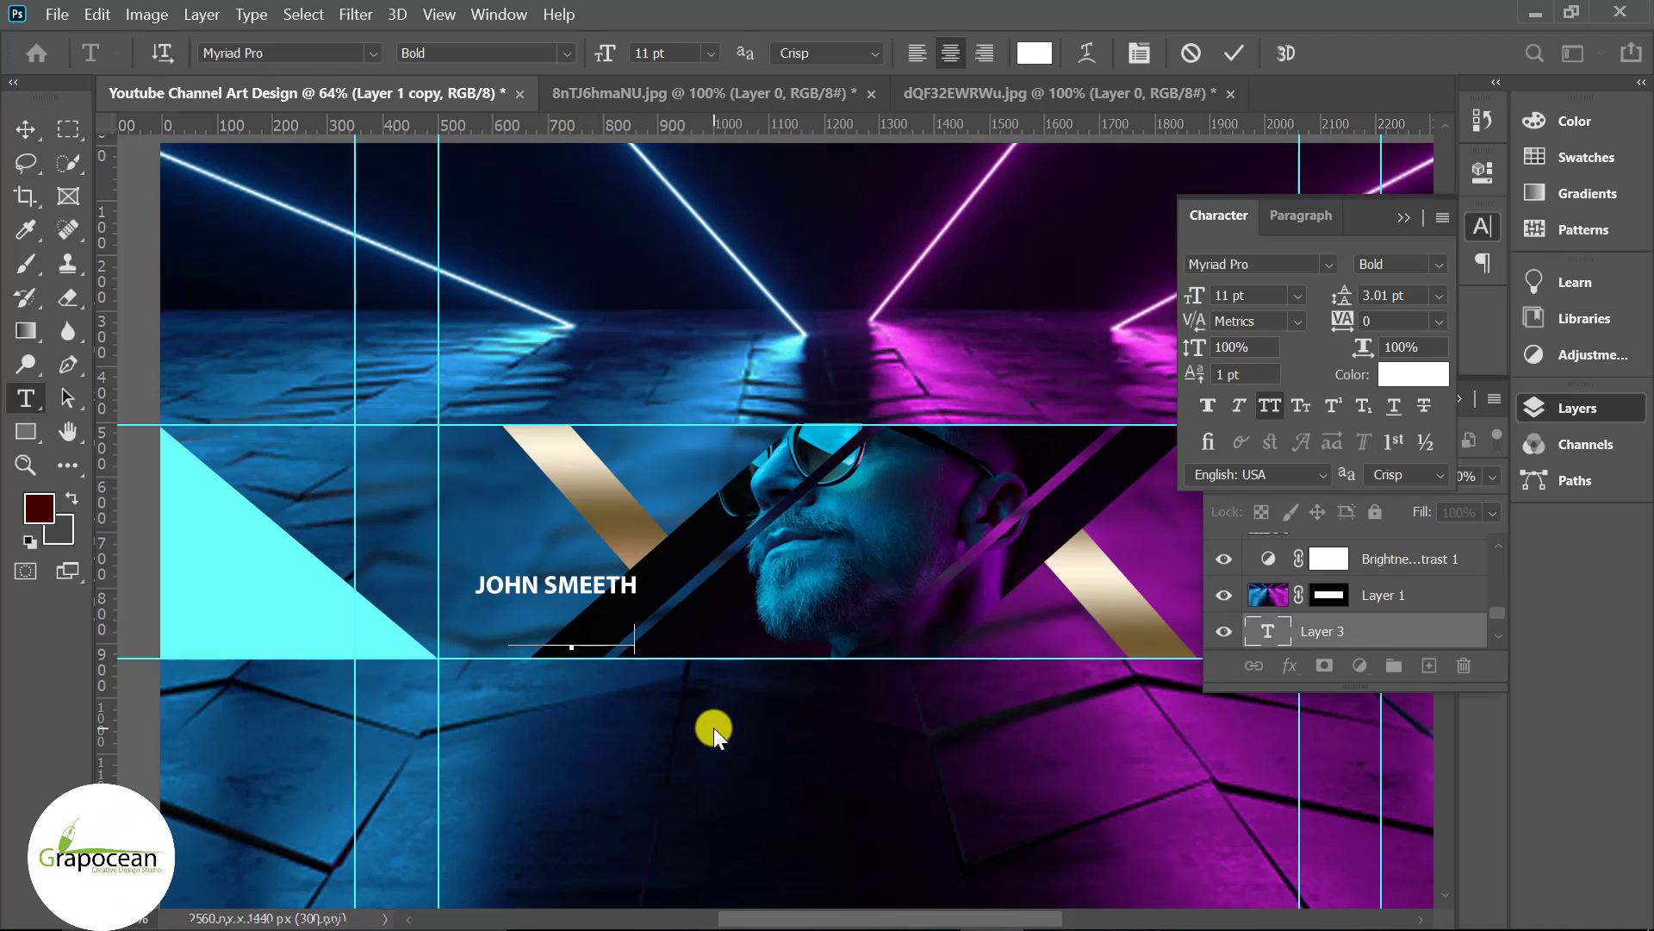
pyautogui.write('_______')
pyautogui.moveTo(685, 640); pyautogui.dragTo(411, 638)
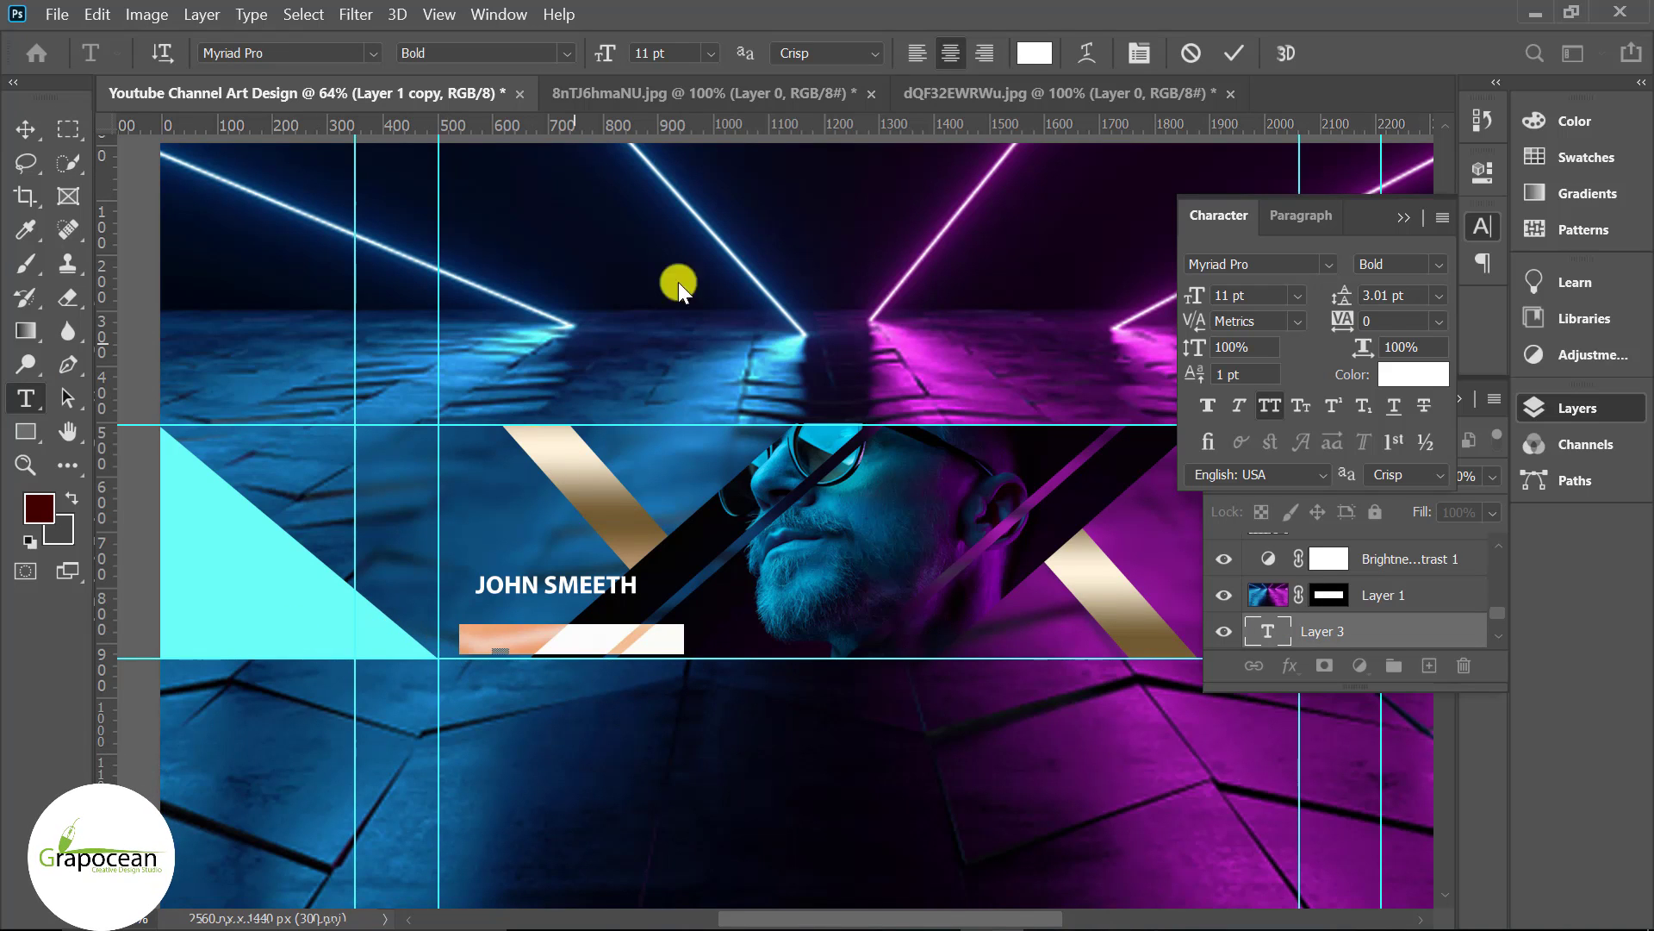
# Set the text colour to beige and move the title layer higher in the stack.
pyautogui.click(1032, 54)
pyautogui.click(573, 474)
pyautogui.click(1464, 388)
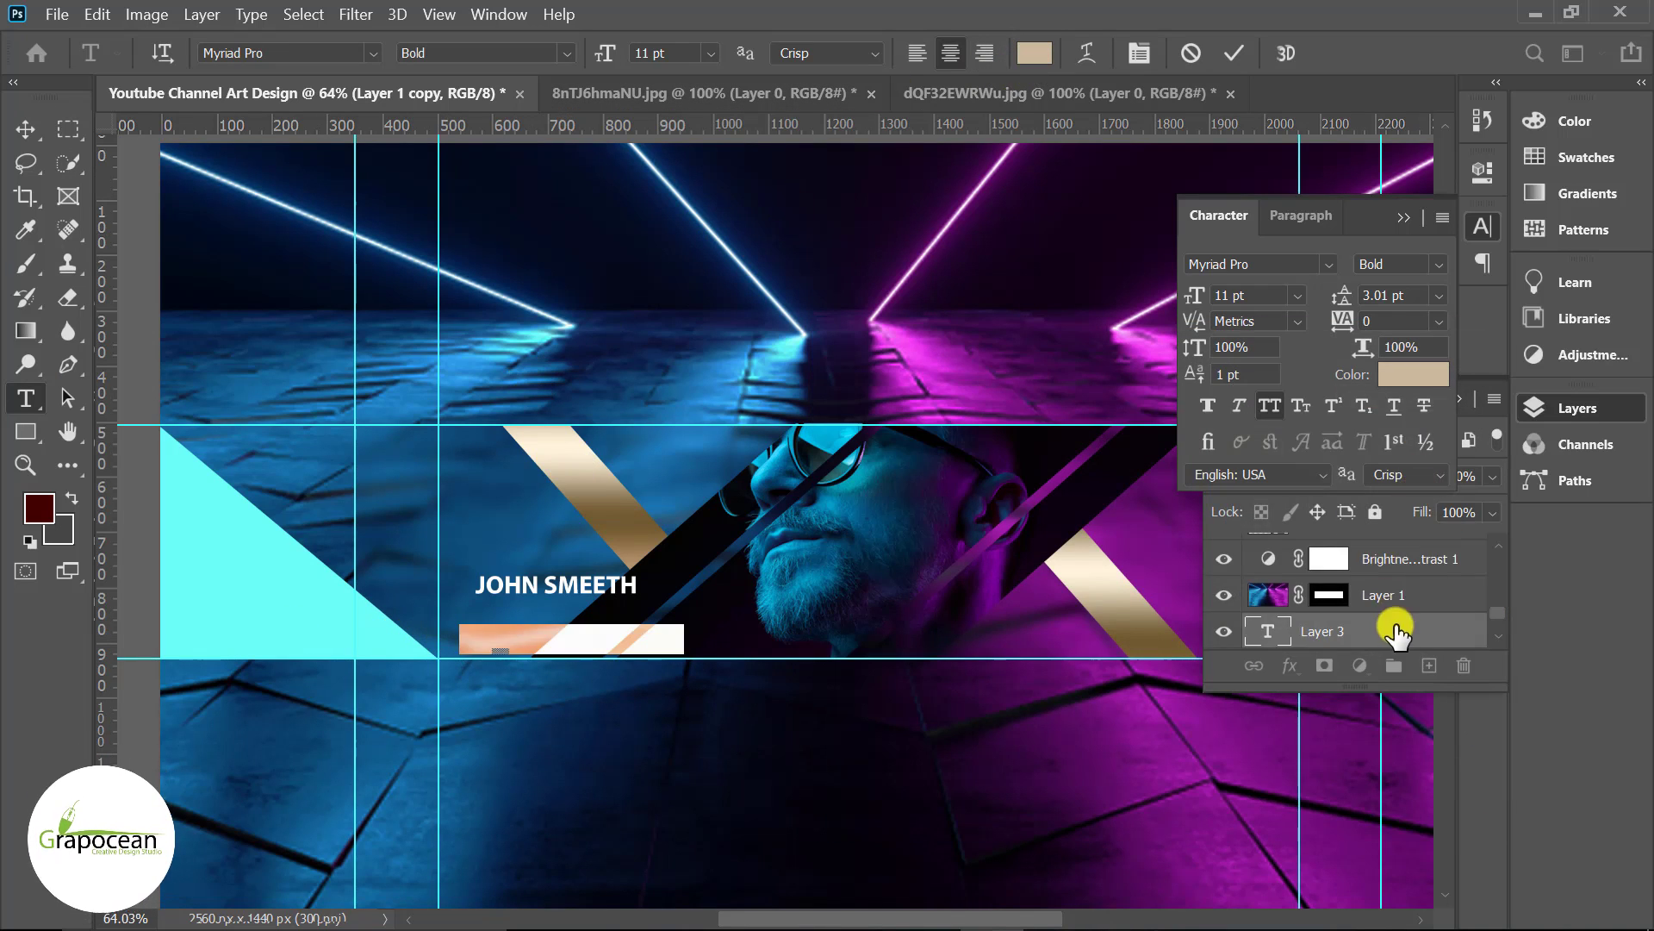
pyautogui.moveTo(1398, 625)
pyautogui.mouseDown()
pyautogui.moveTo(1392, 465)
pyautogui.moveTo(1331, 554)
pyautogui.mouseUp()
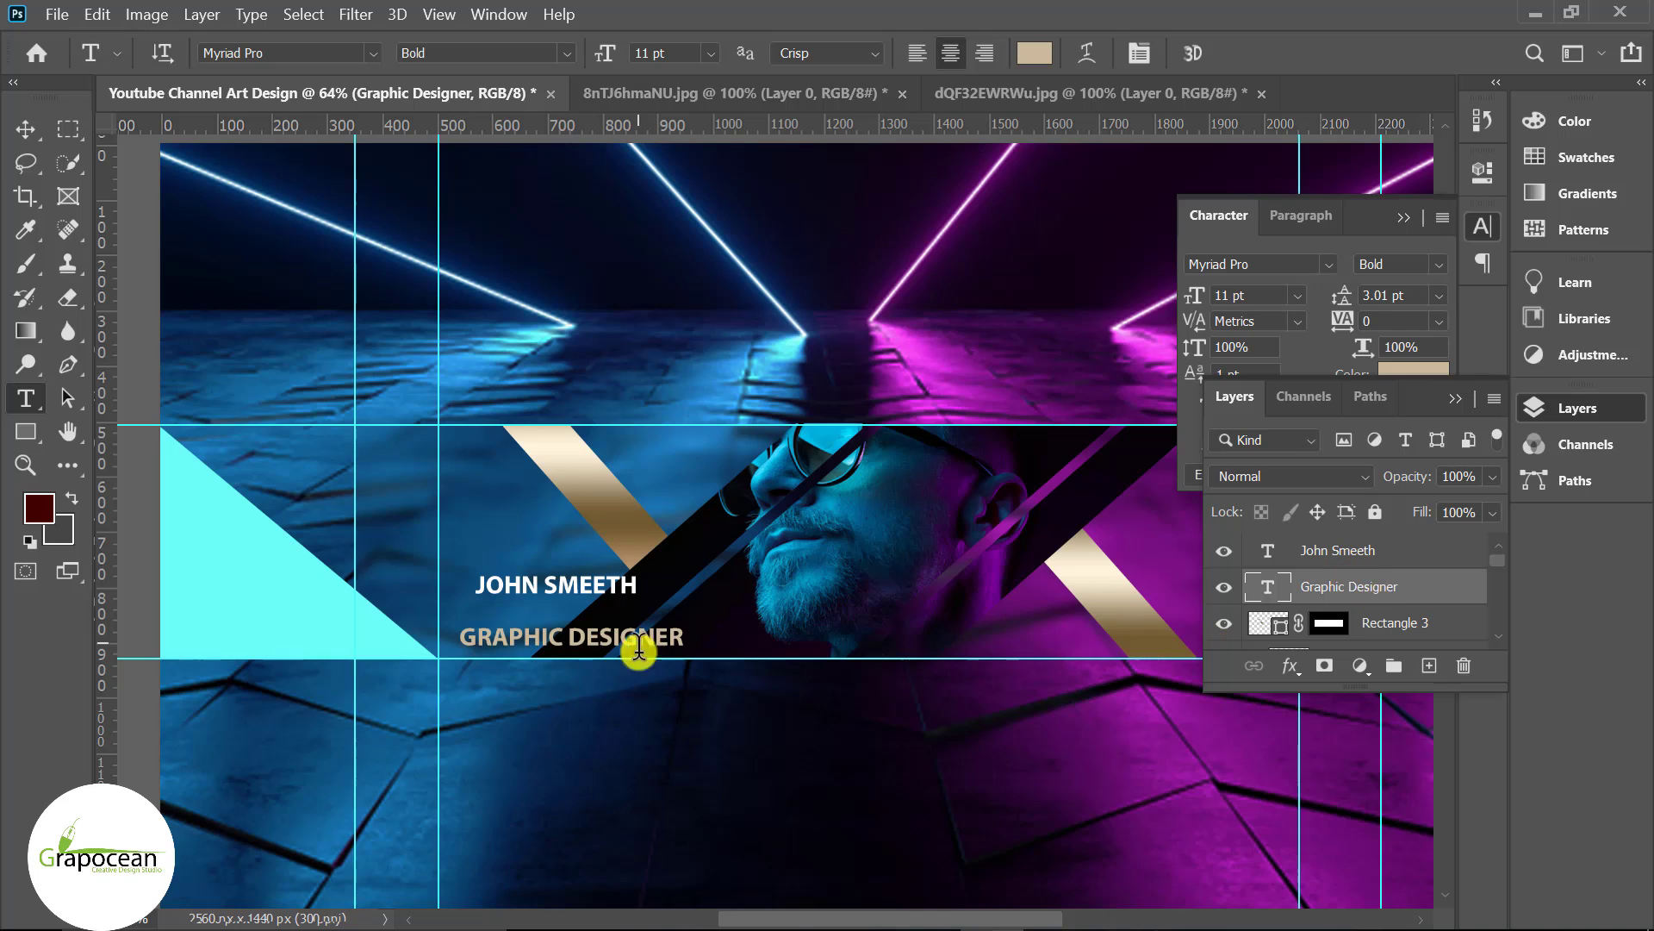
pyautogui.keyDown('alt'); pyautogui.scroll(3, 639, 644); pyautogui.keyUp('alt')
# Change the Graphic Designer title to Arial Narrow Bold at 6 pt.
pyautogui.hotkey('ctrl', 'a')
pyautogui.click(371, 53)
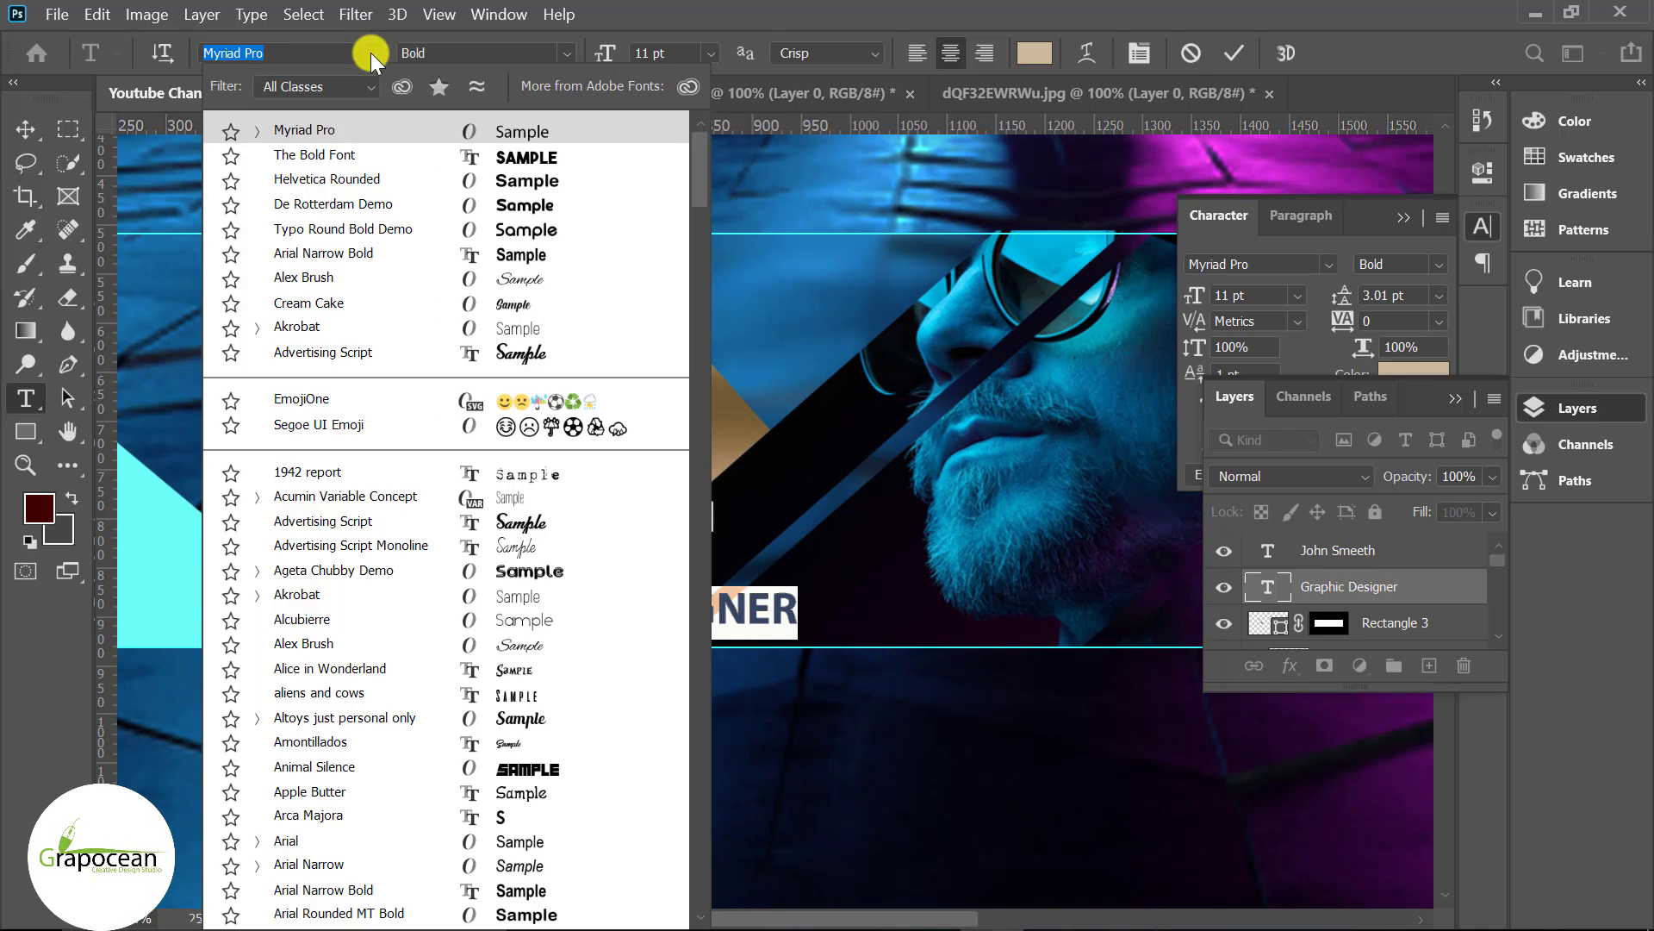
pyautogui.click(398, 253)
pyautogui.moveTo(605, 53); pyautogui.dragTo(595, 52)
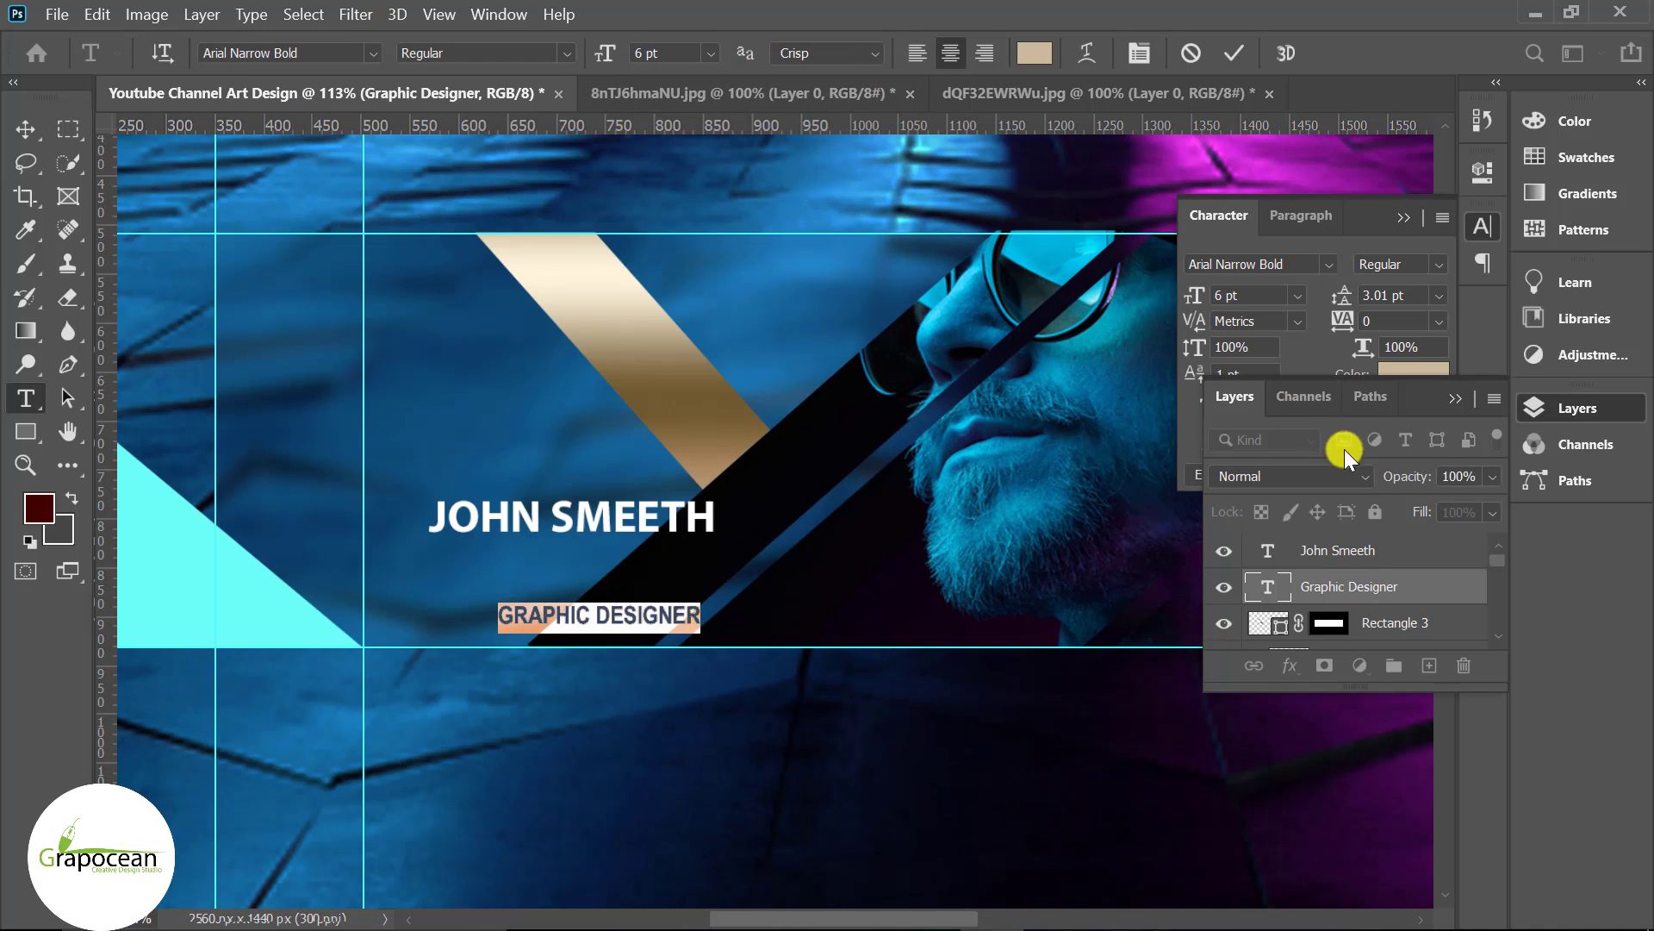
pyautogui.click(1482, 401)
# Move the Graphic Designer title directly under JOHN SMEETH.
pyautogui.click(25, 129)
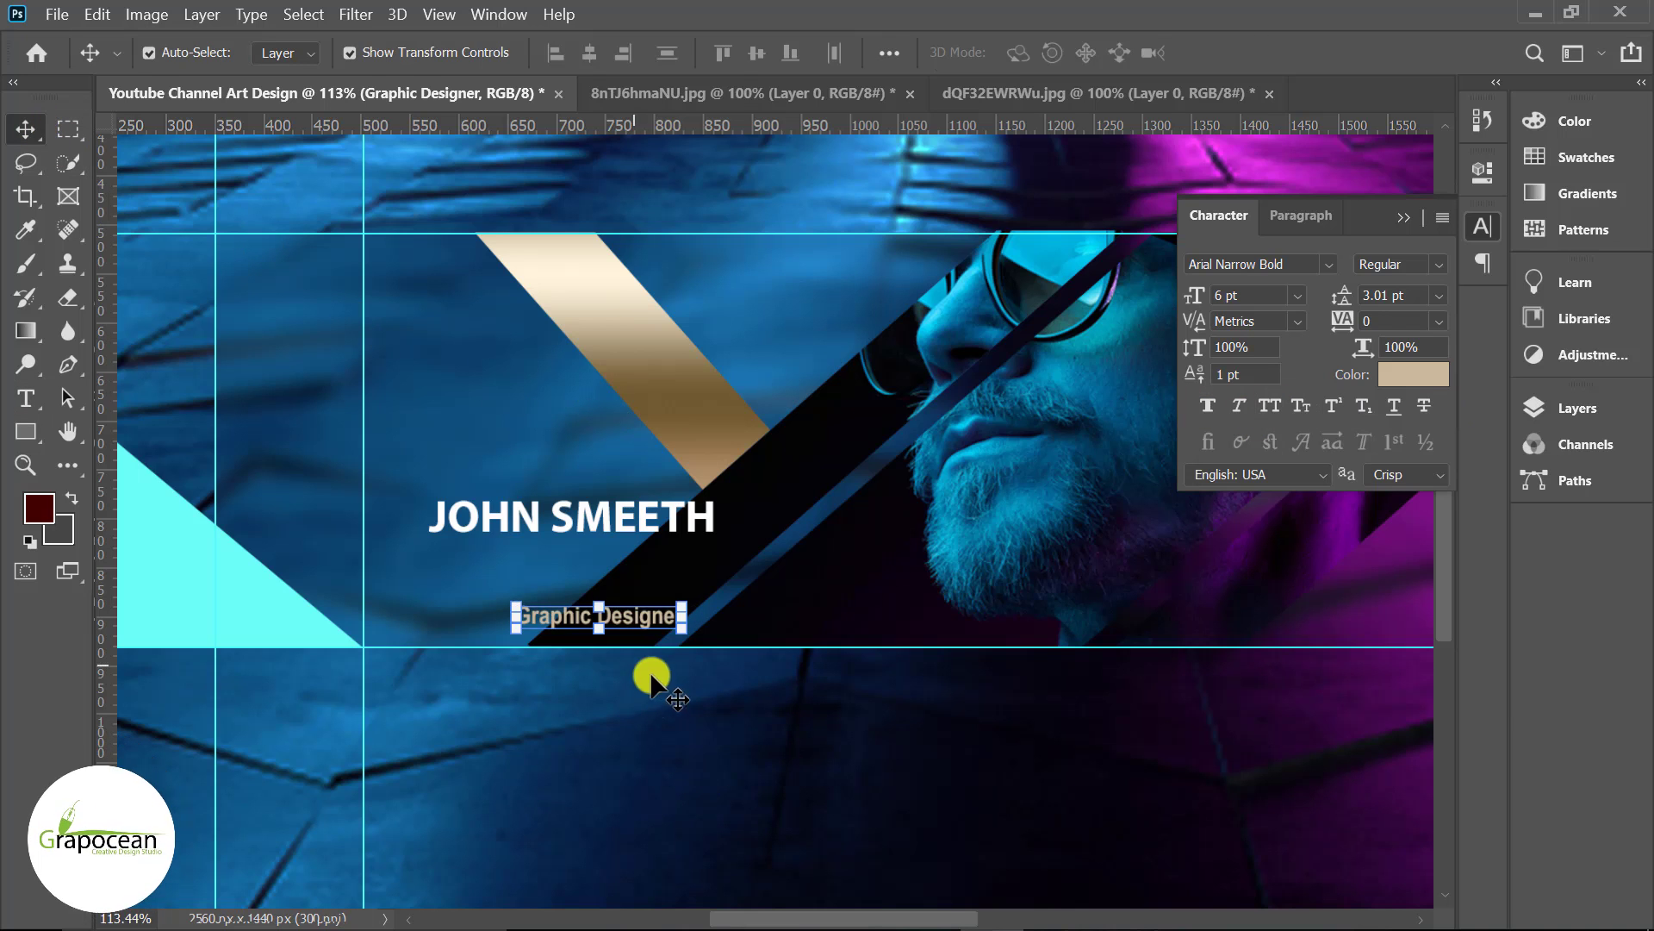
pyautogui.moveTo(603, 628); pyautogui.dragTo(632, 560)
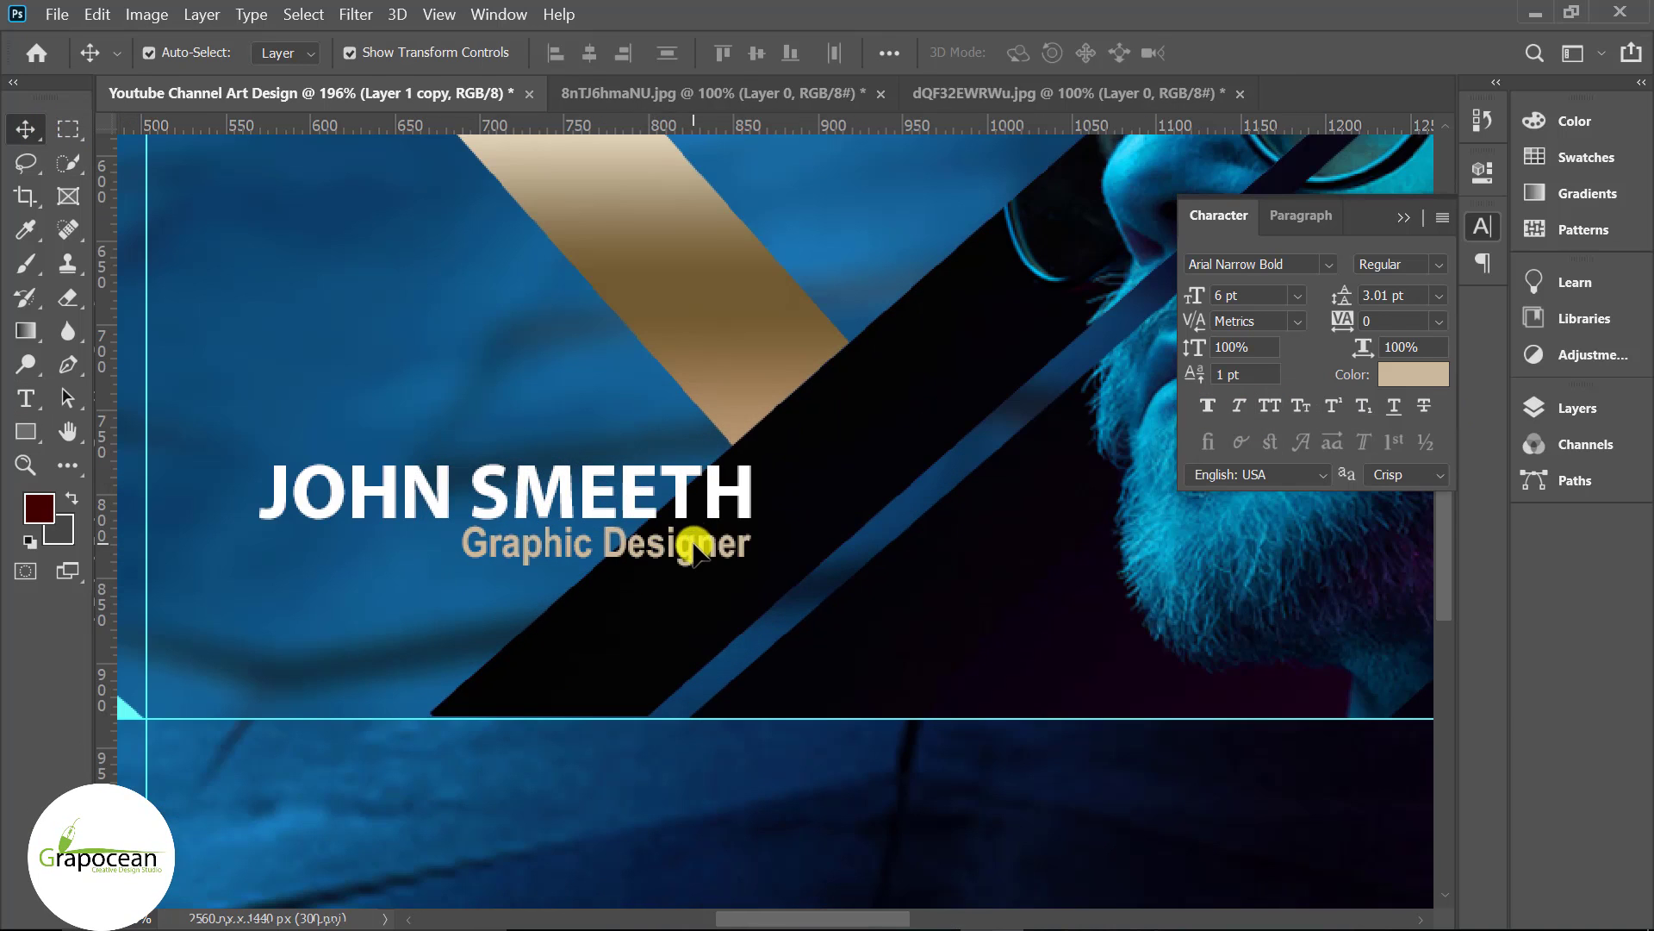
pyautogui.hotkey('ctrl', '0')
pyautogui.scroll(2, 522, 595)
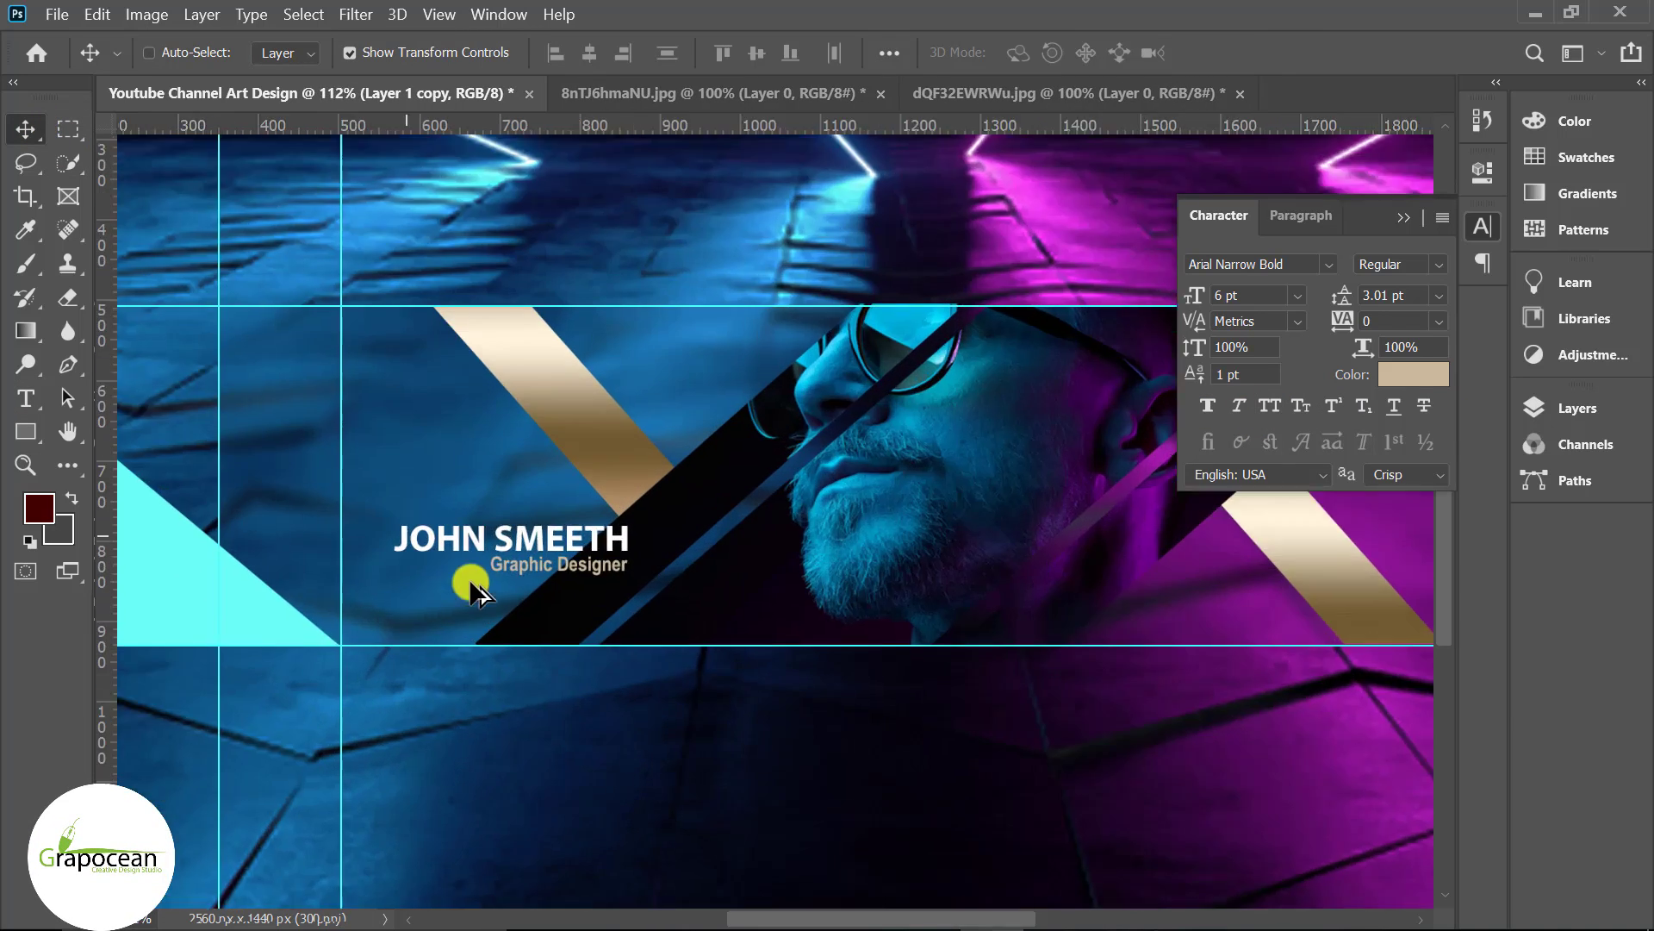
pyautogui.scroll(2, 470, 580)
pyautogui.scroll(1, 635, 517)
# Scale the name and title block up slightly, shift it down and right, and commit.
pyautogui.keyDown('ctrl'); pyautogui.keyDown('shift'); pyautogui.click(621, 483); pyautogui.keyUp('shift'); pyautogui.keyUp('ctrl')
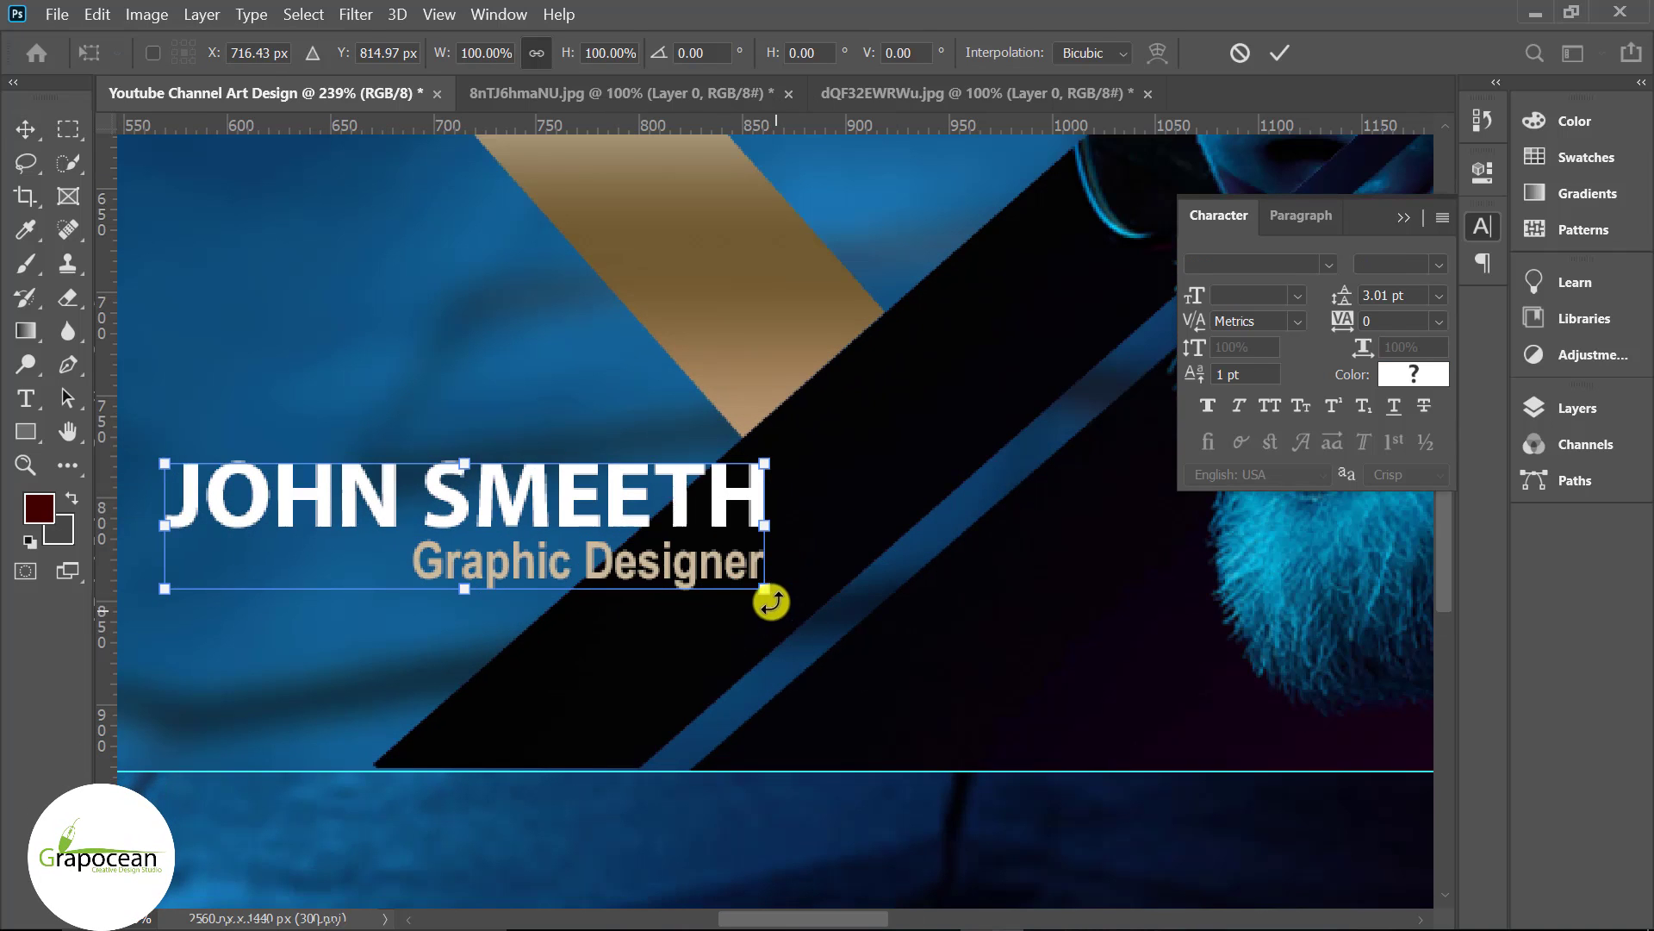
pyautogui.moveTo(773, 597); pyautogui.dragTo(786, 608)
pyautogui.scroll(-2, 786, 608)
pyautogui.scroll(-2, 885, 656)
pyautogui.moveTo(810, 454); pyautogui.dragTo(823, 574)
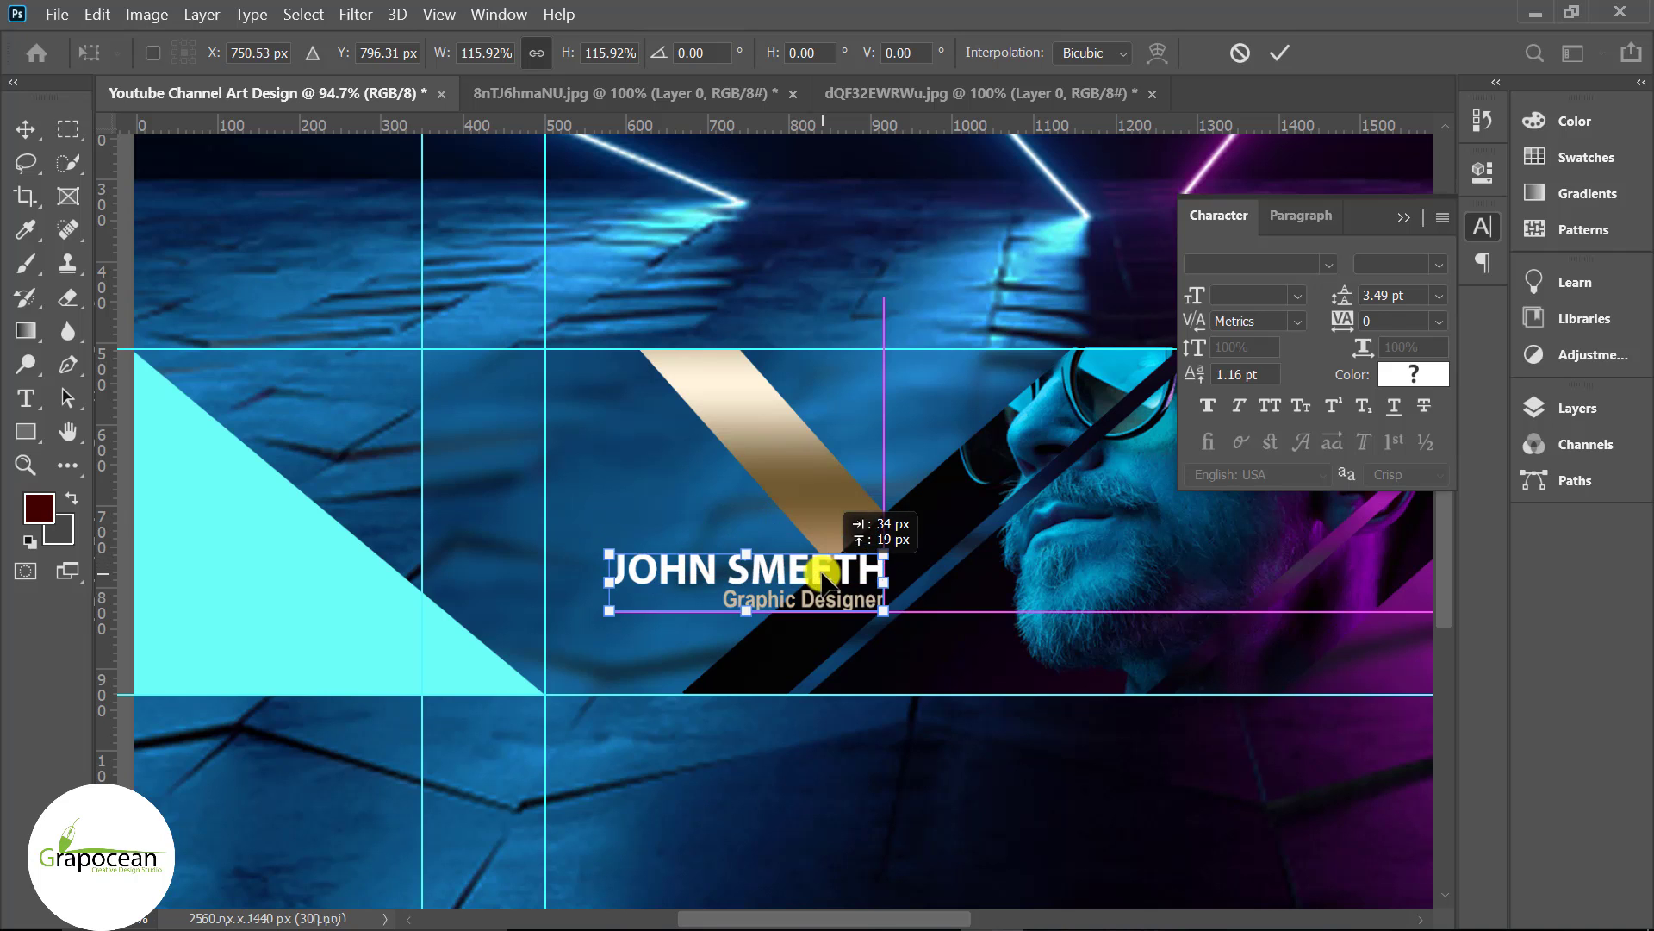
pyautogui.press('Return')
pyautogui.scroll(-2, 897, 793)
# Draw a 72 × 72 px ellipse right of the portrait.
pyautogui.scroll(1, 1017, 570)
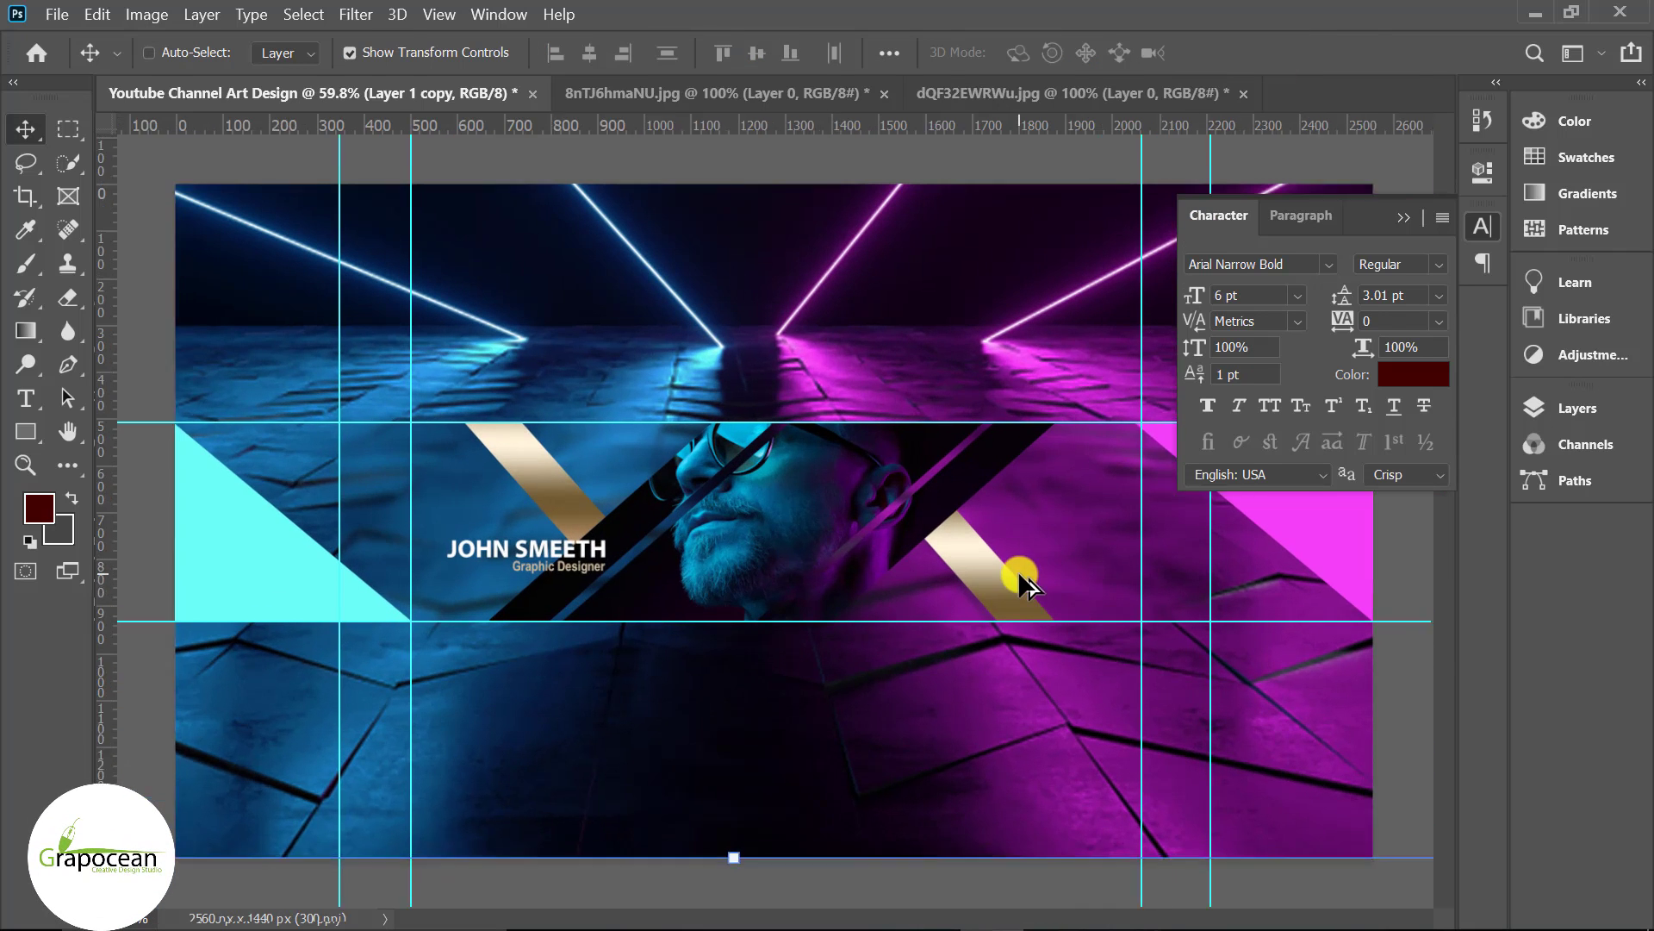
pyautogui.scroll(1, 1017, 570)
pyautogui.click(26, 431)
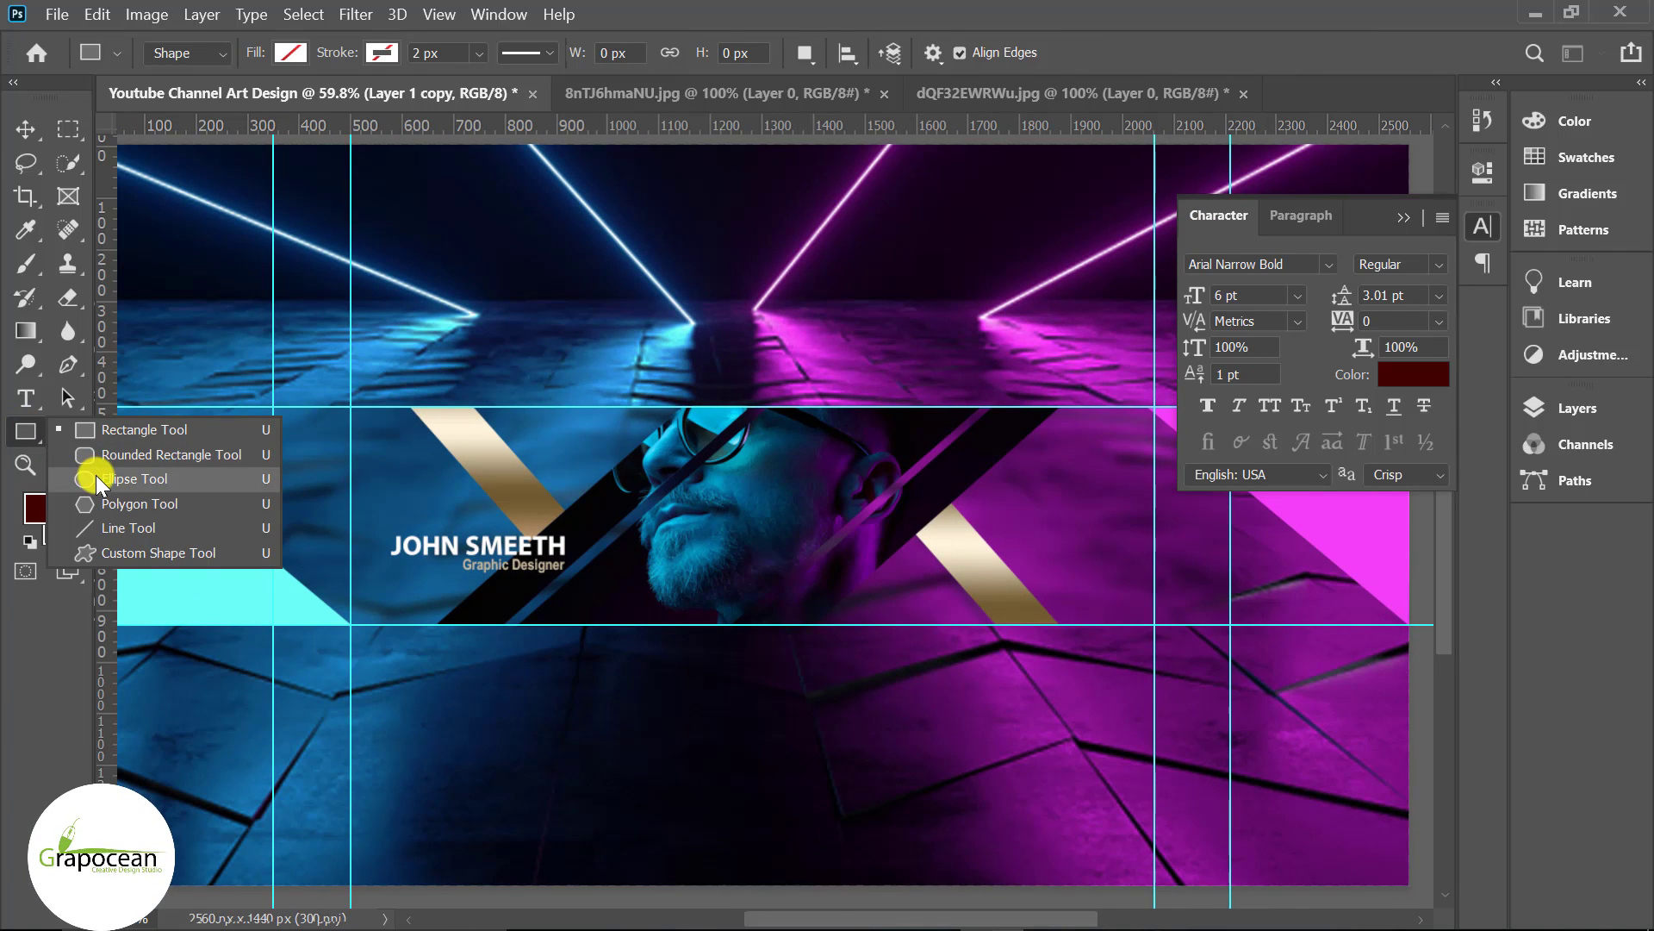
pyautogui.click(129, 479)
pyautogui.moveTo(982, 487); pyautogui.dragTo(1019, 526)
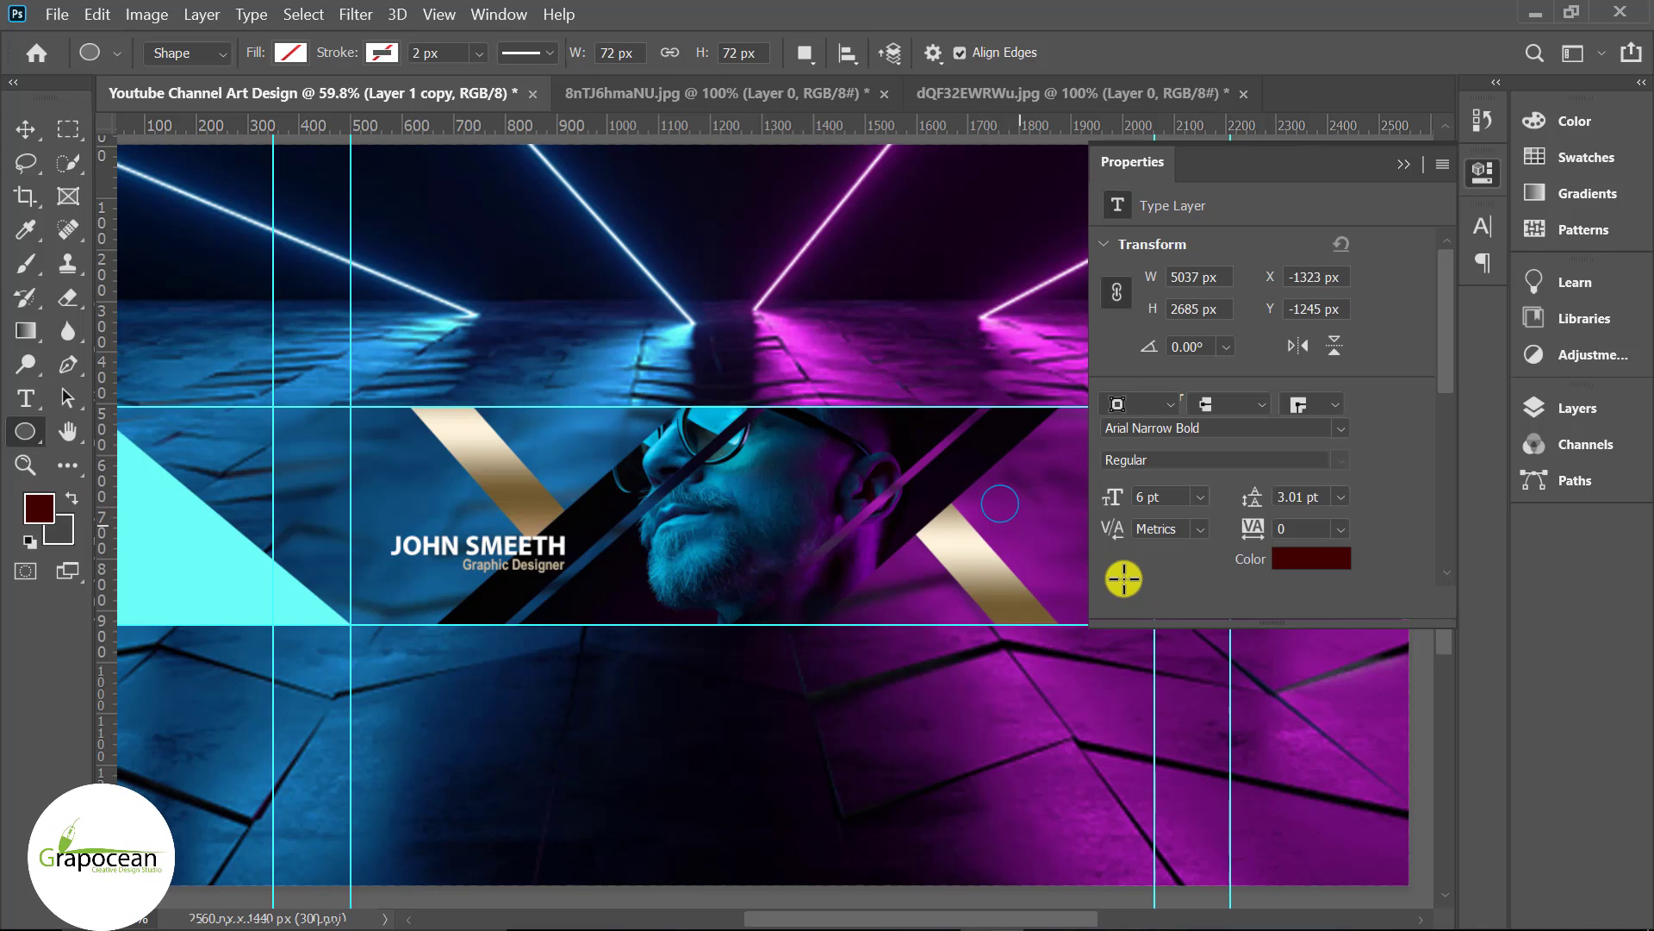
pyautogui.click(1397, 162)
# Fill the circle with a dark gradient from the modern gradient presets.
pyautogui.click(289, 53)
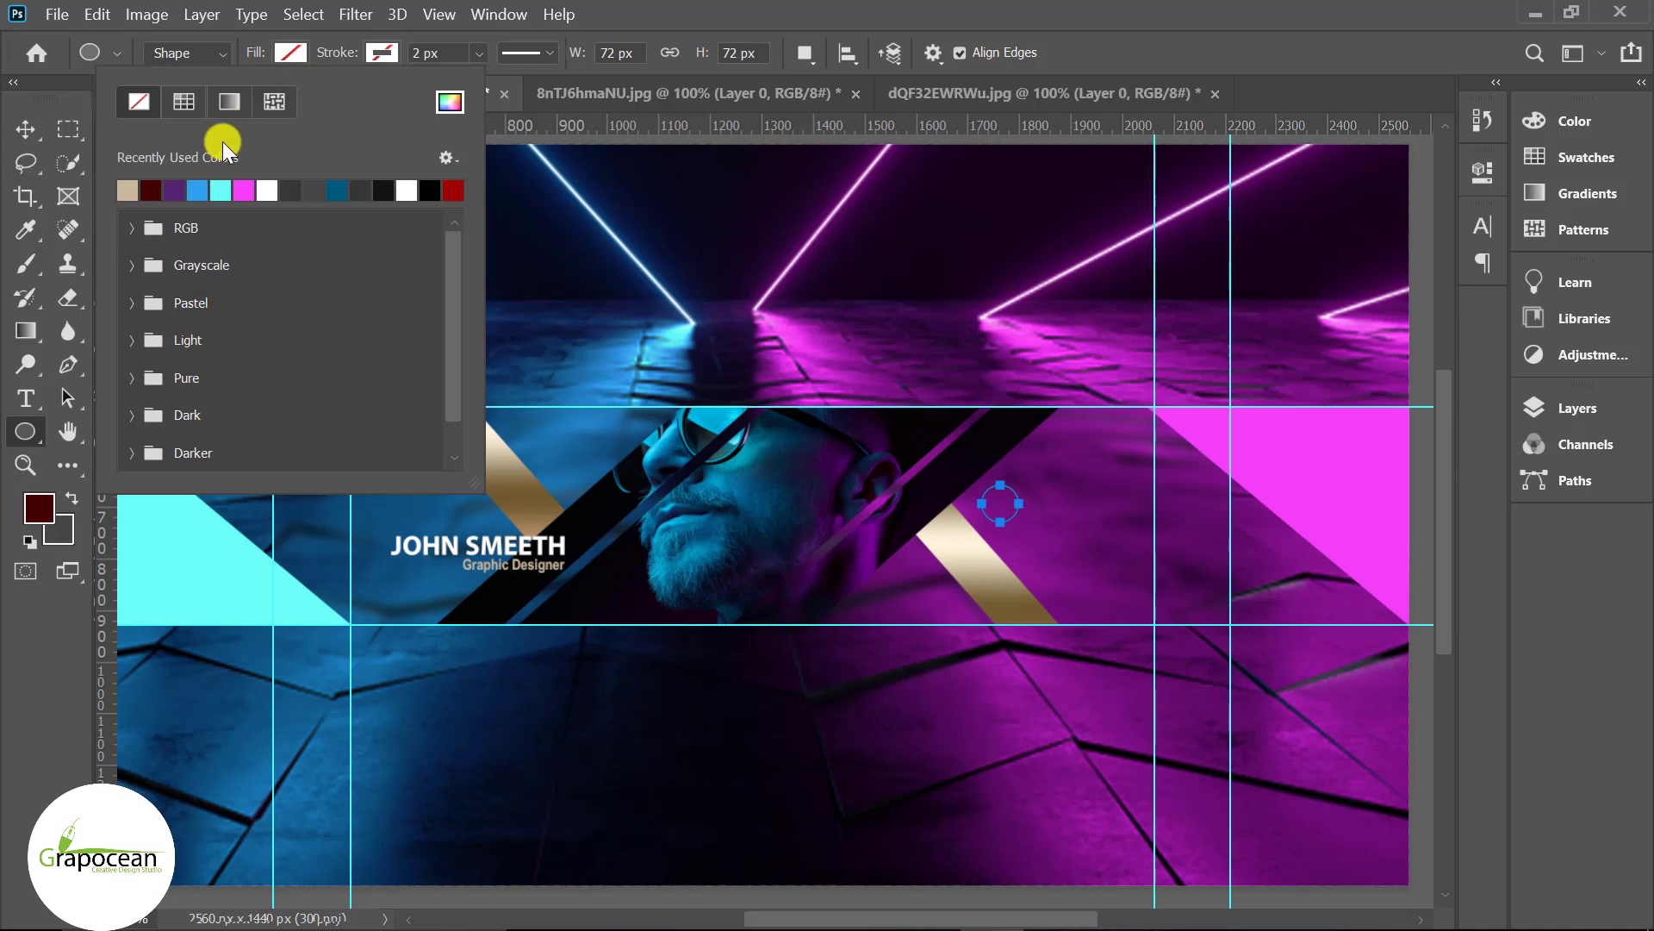
pyautogui.click(234, 100)
pyautogui.moveTo(454, 233); pyautogui.dragTo(450, 281)
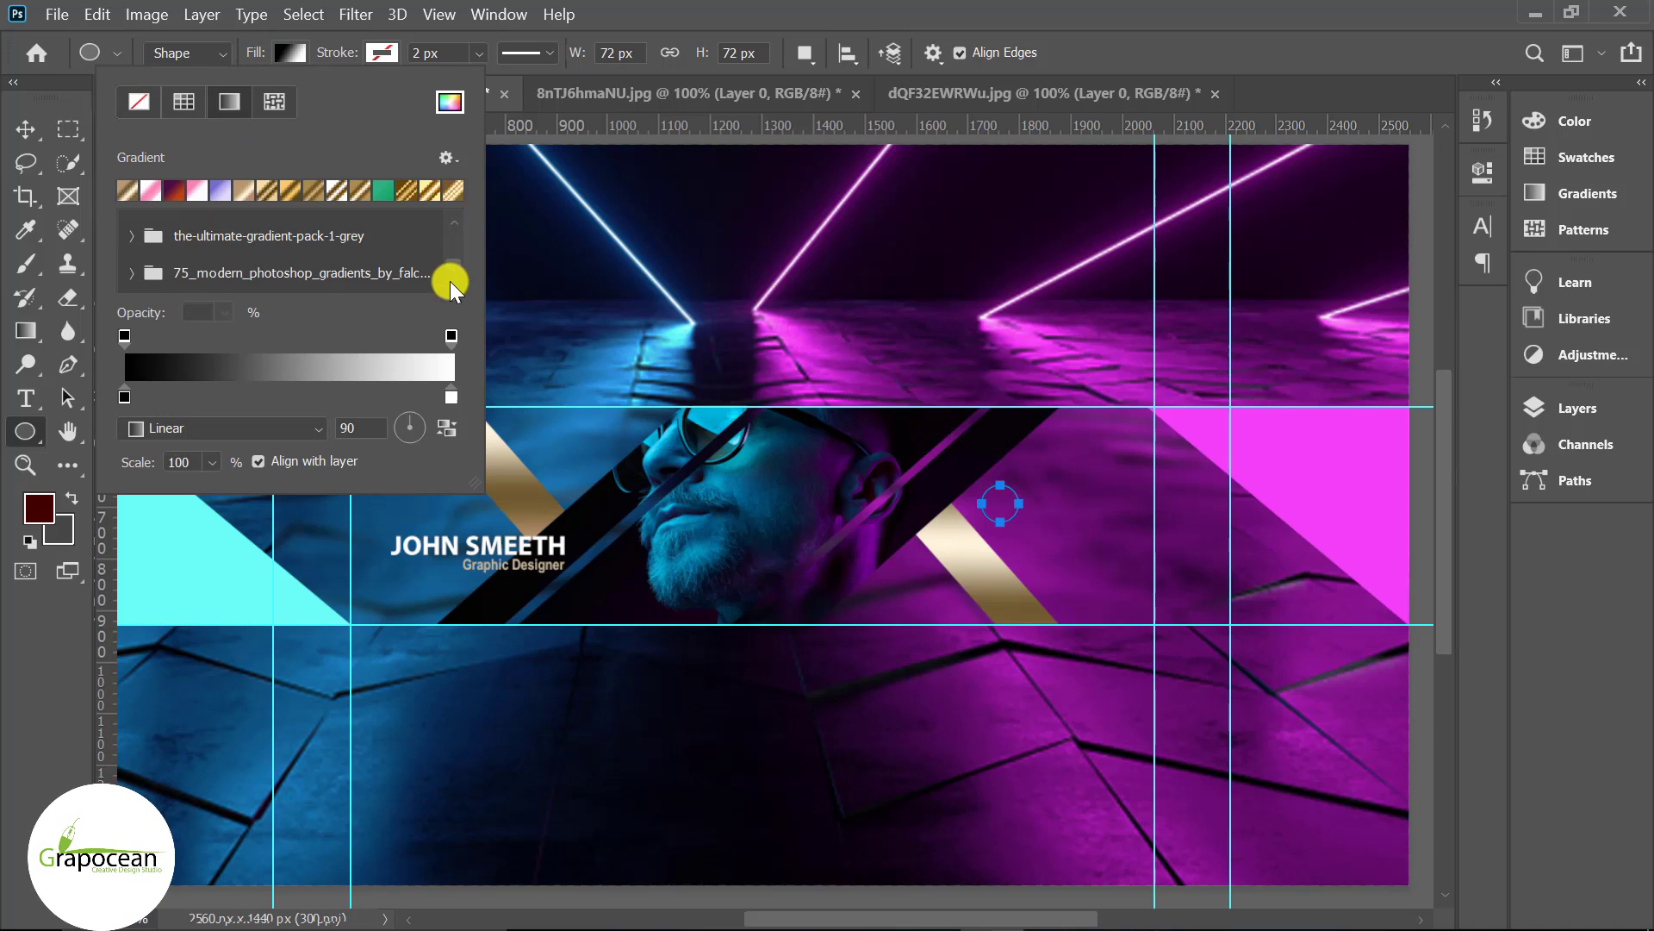
pyautogui.click(344, 272)
pyautogui.click(250, 233)
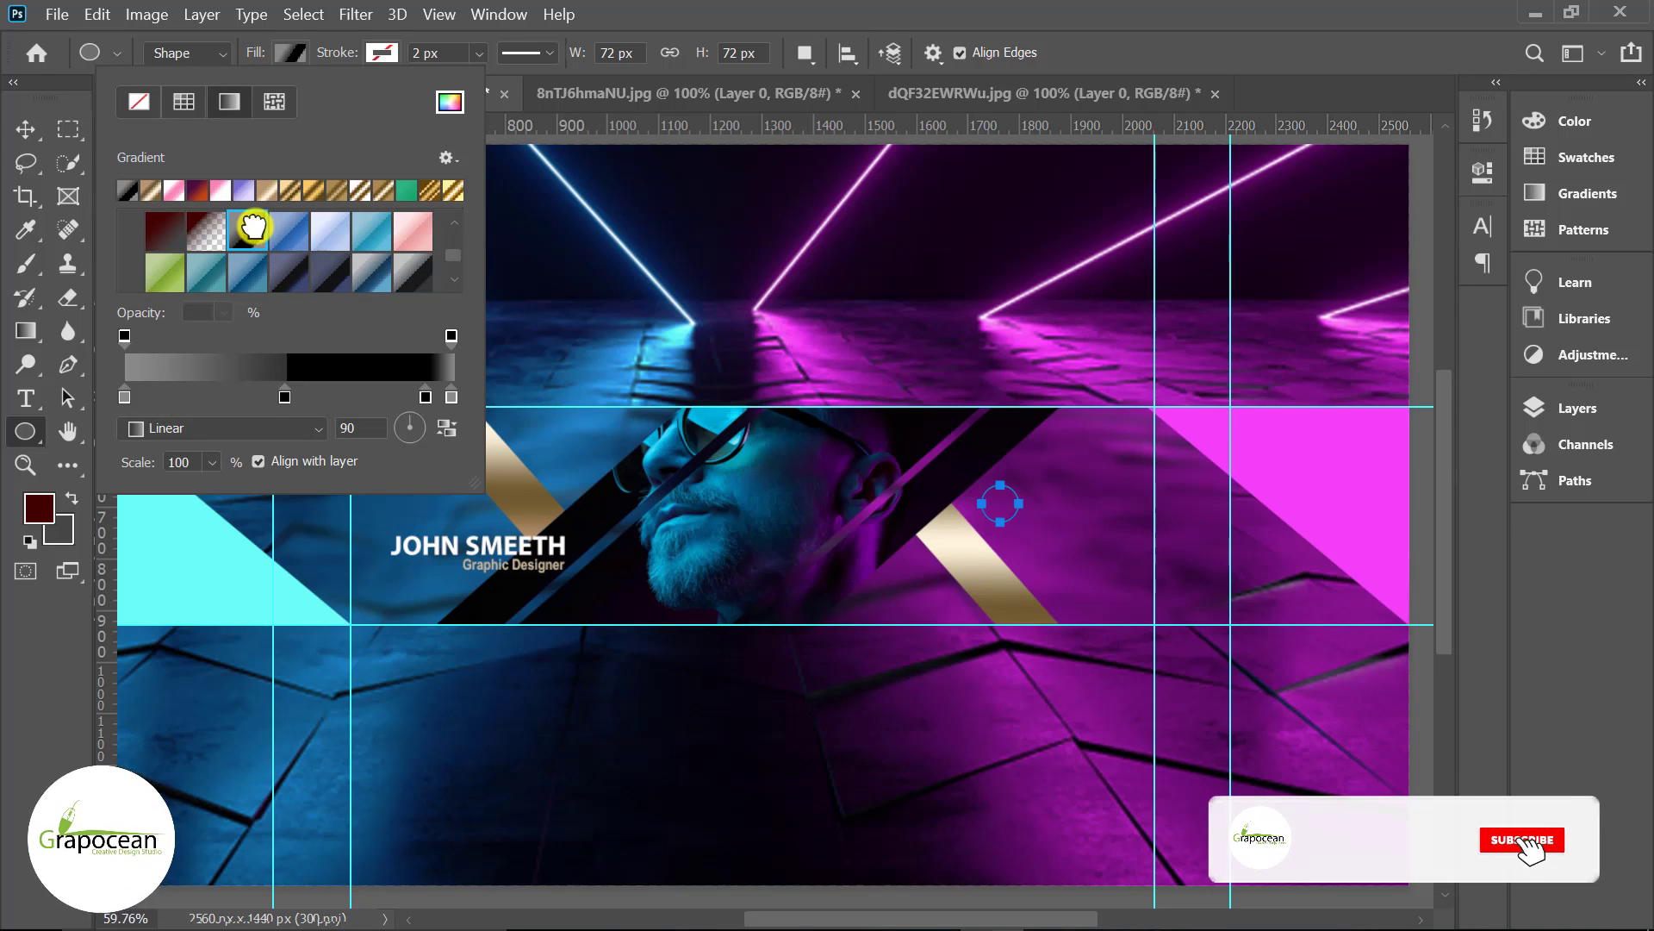
pyautogui.click(1563, 413)
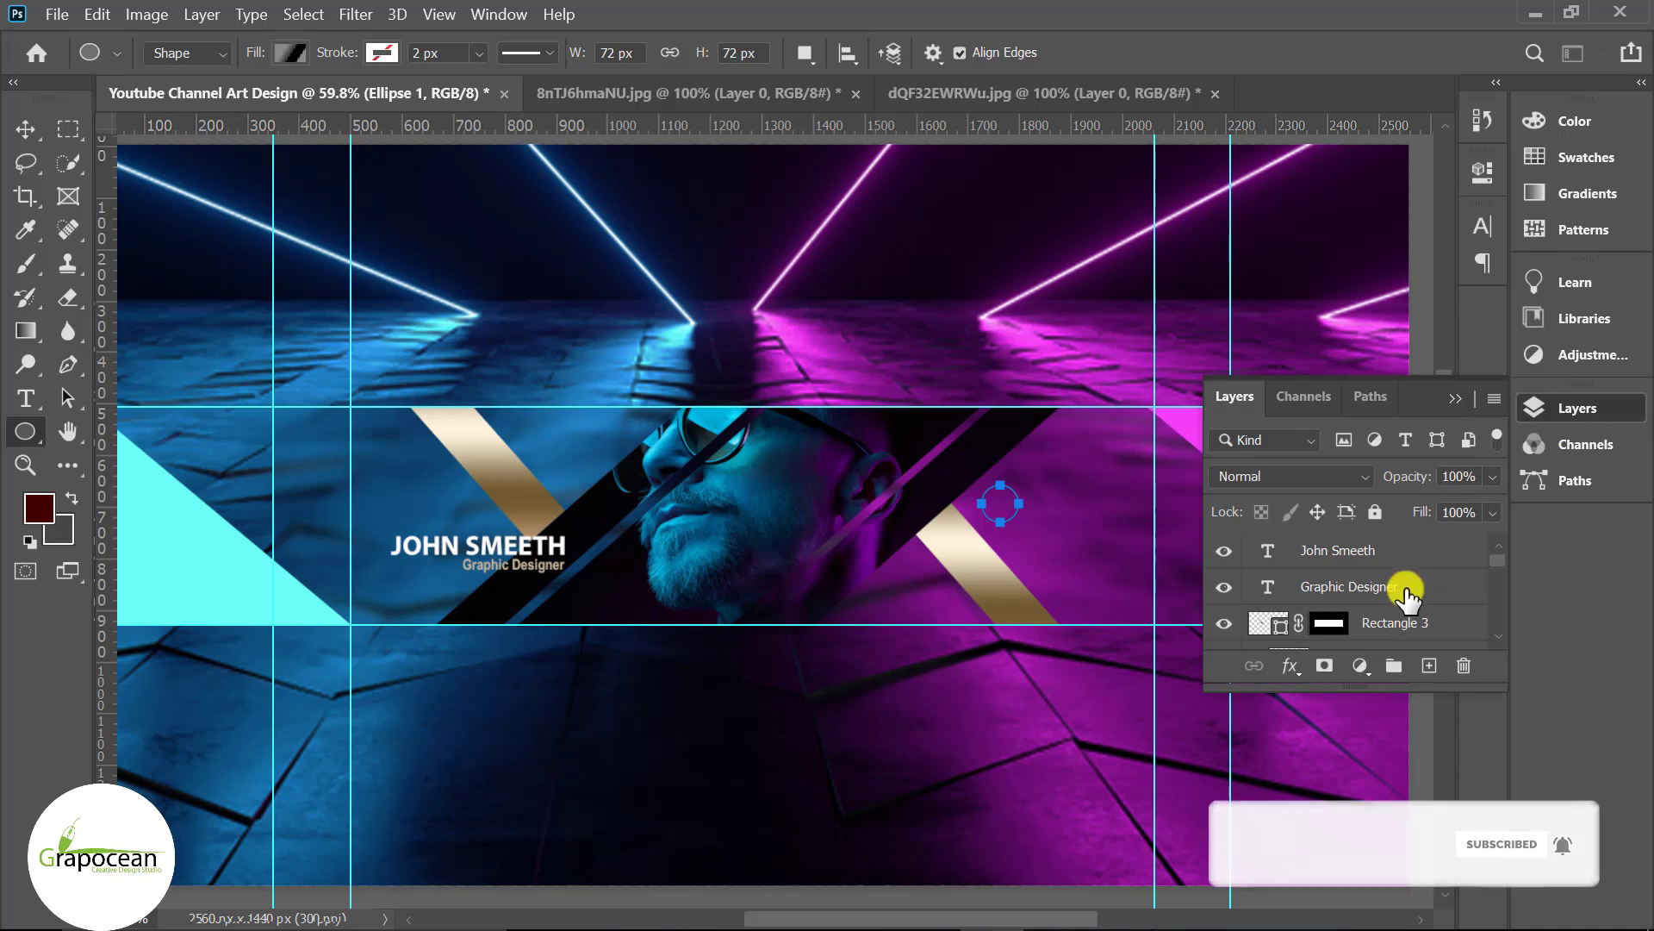
# Move Ellipse 1 above the John Smeeth layer in the layer stack.
pyautogui.scroll(-5, 1374, 617)
pyautogui.scroll(1, 1381, 617)
pyautogui.scroll(-1, 1380, 617)
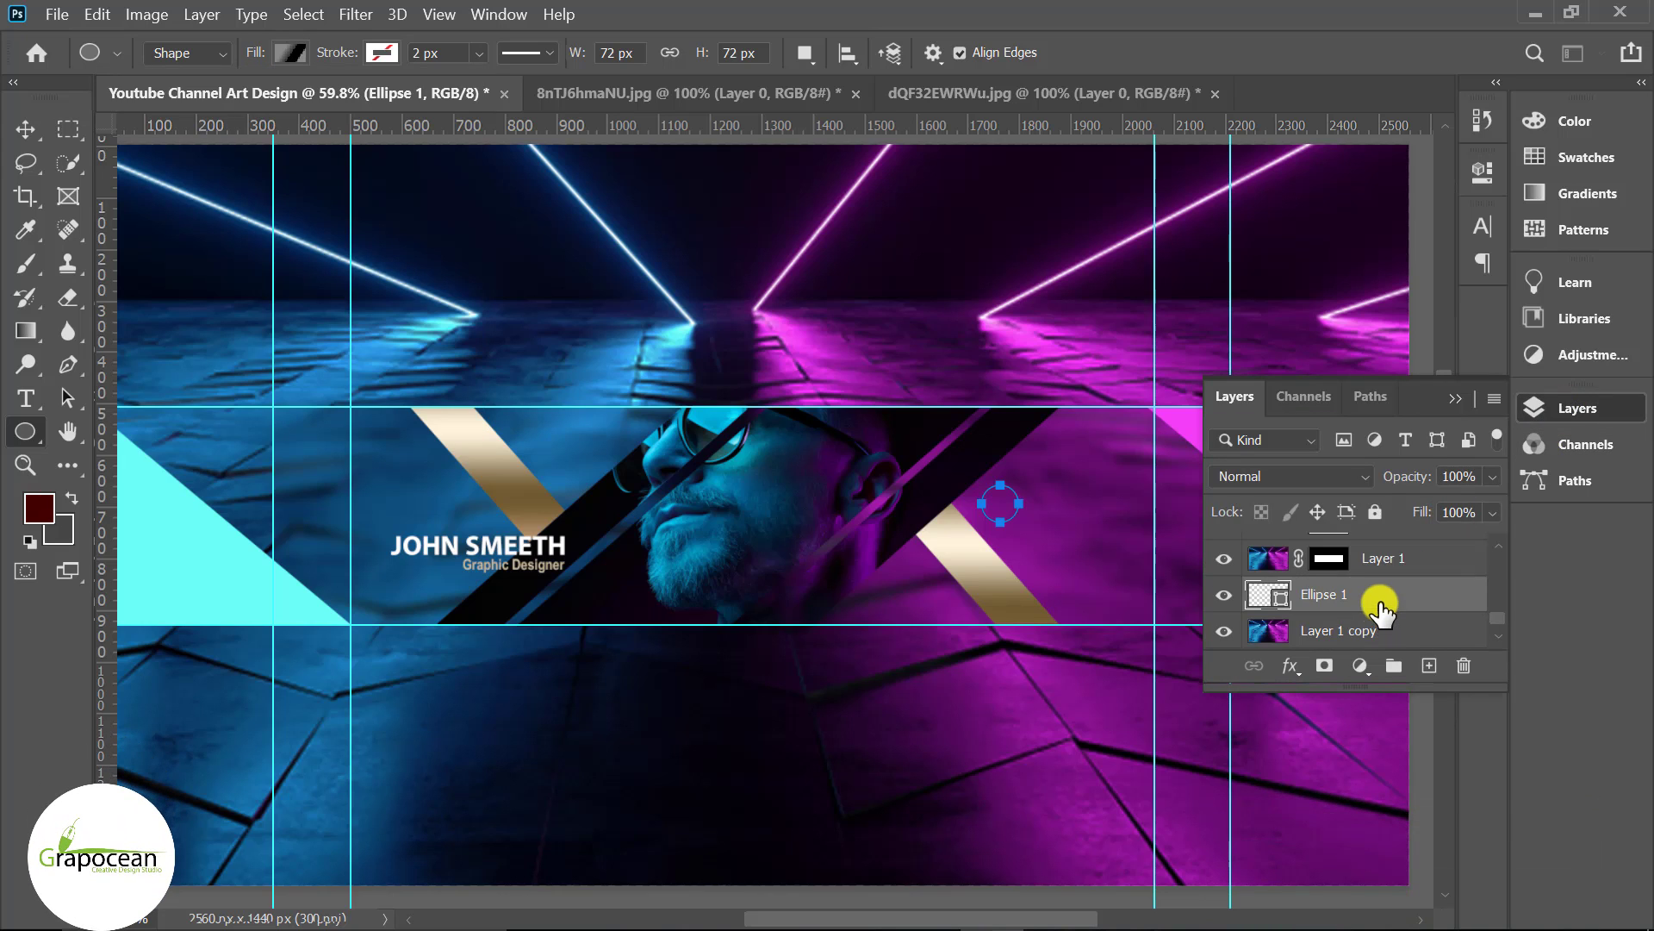
pyautogui.scroll(2, 1383, 551)
pyautogui.scroll(3, 1383, 517)
pyautogui.scroll(3, 1376, 509)
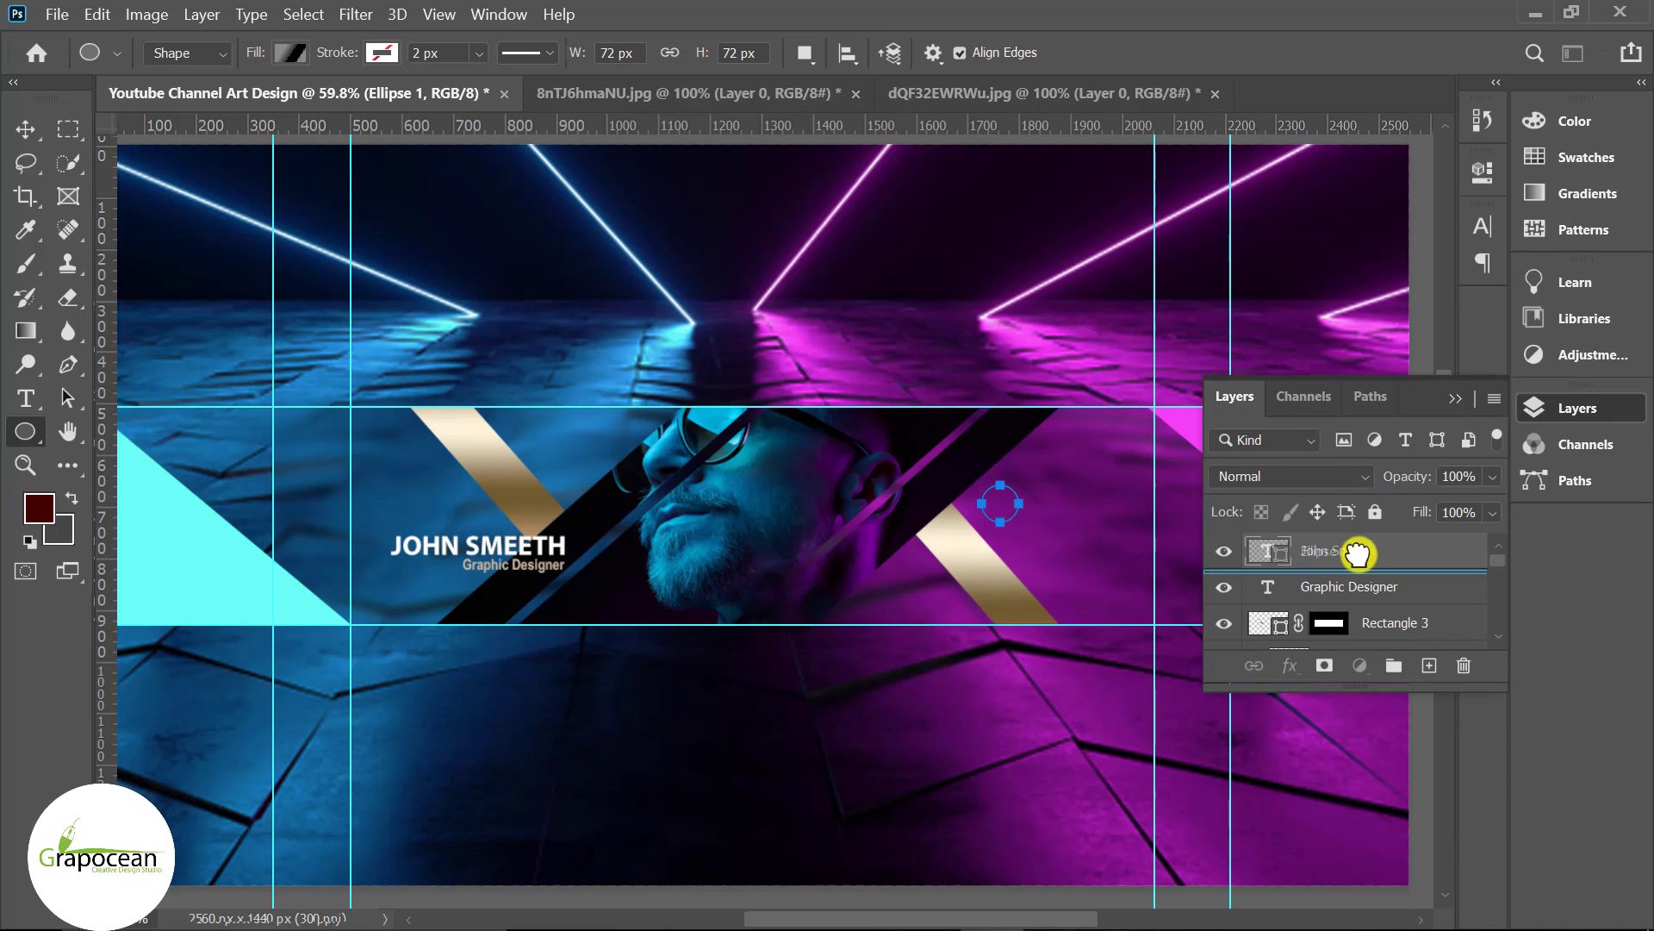
pyautogui.moveTo(1355, 535); pyautogui.dragTo(1356, 535)
pyautogui.click(25, 128)
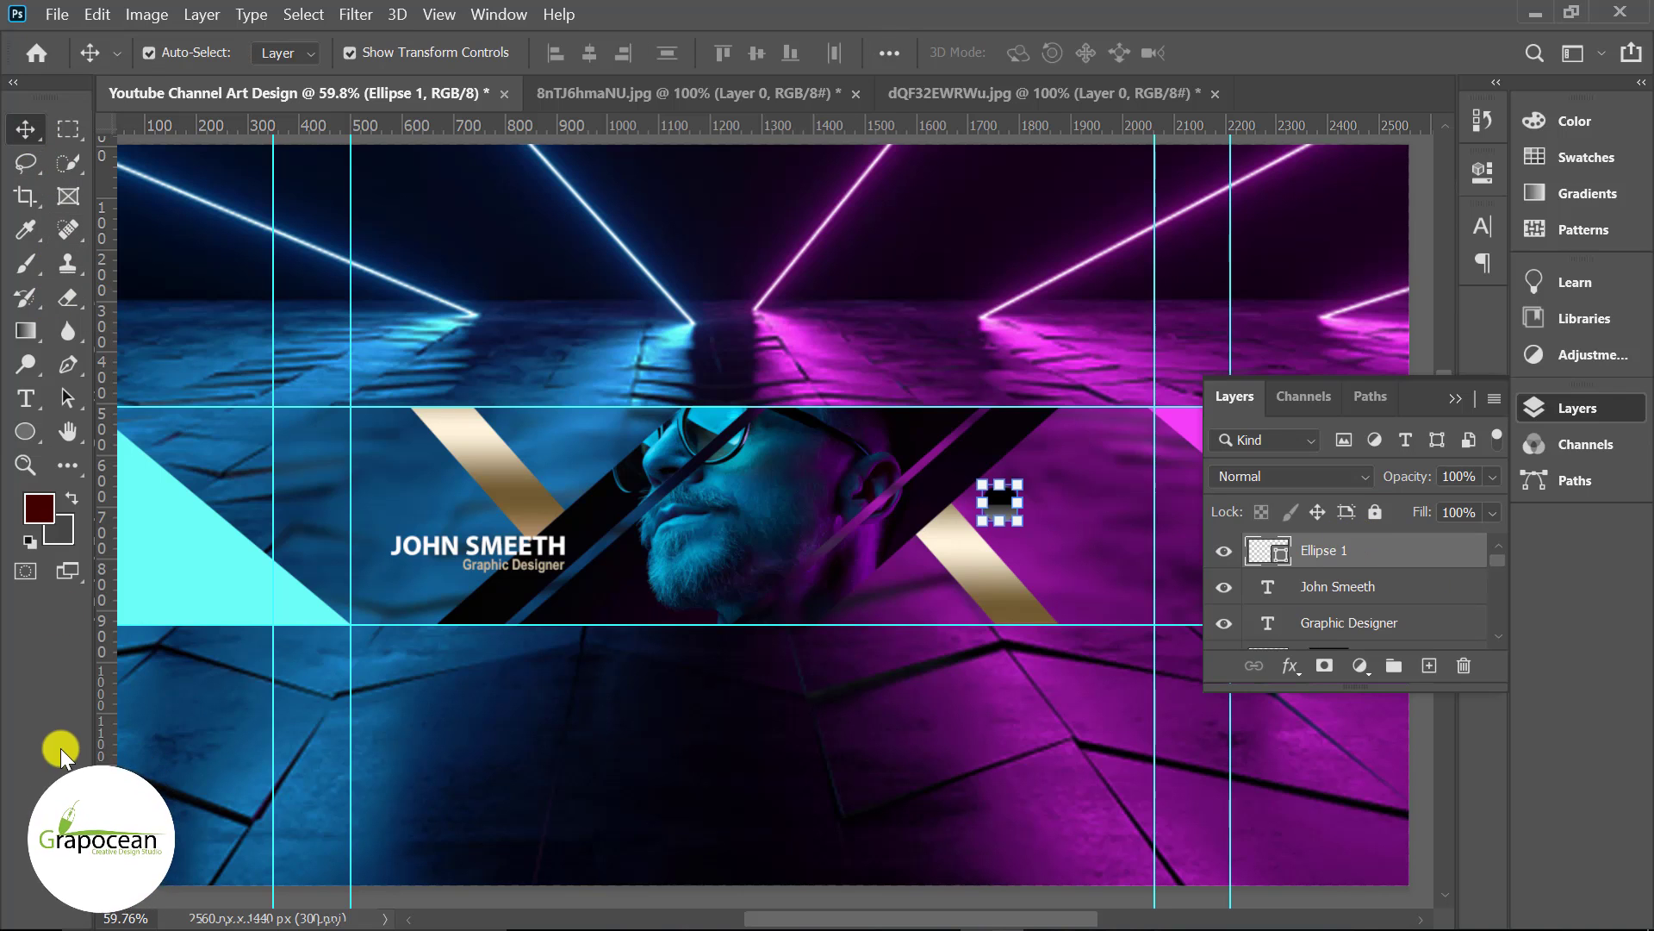
pyautogui.click(1456, 399)
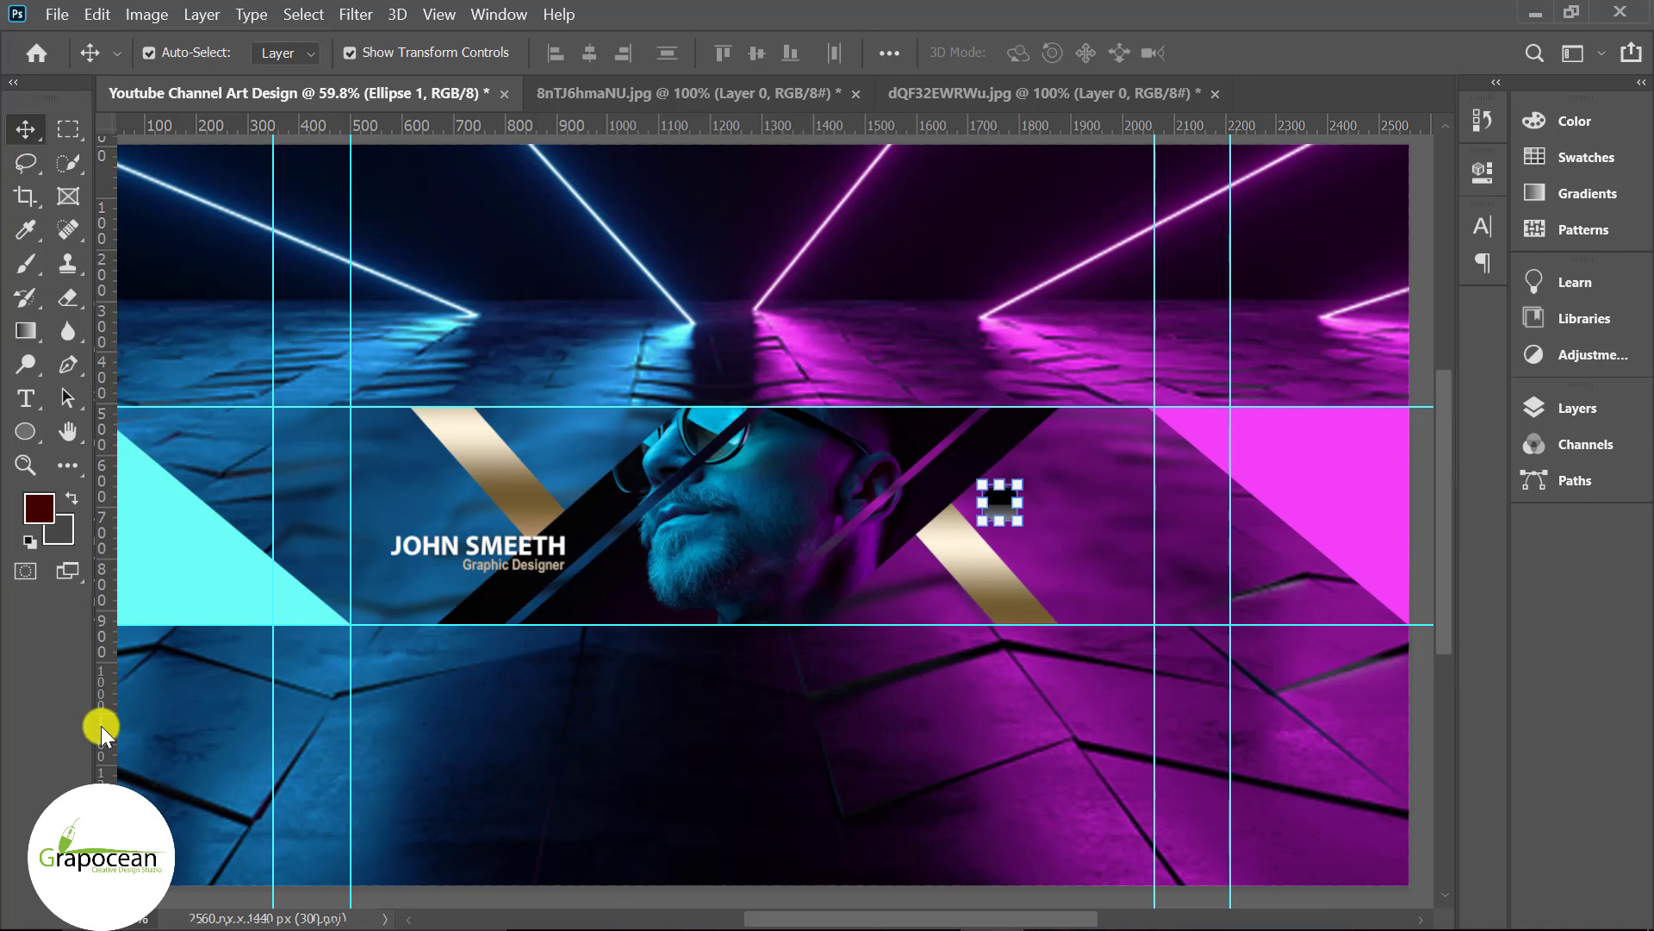
# Move the circle up and right and shrink it to about 49 px.
pyautogui.click(1300, 772)
pyautogui.scroll(2, 1023, 509)
pyautogui.scroll(3, 976, 479)
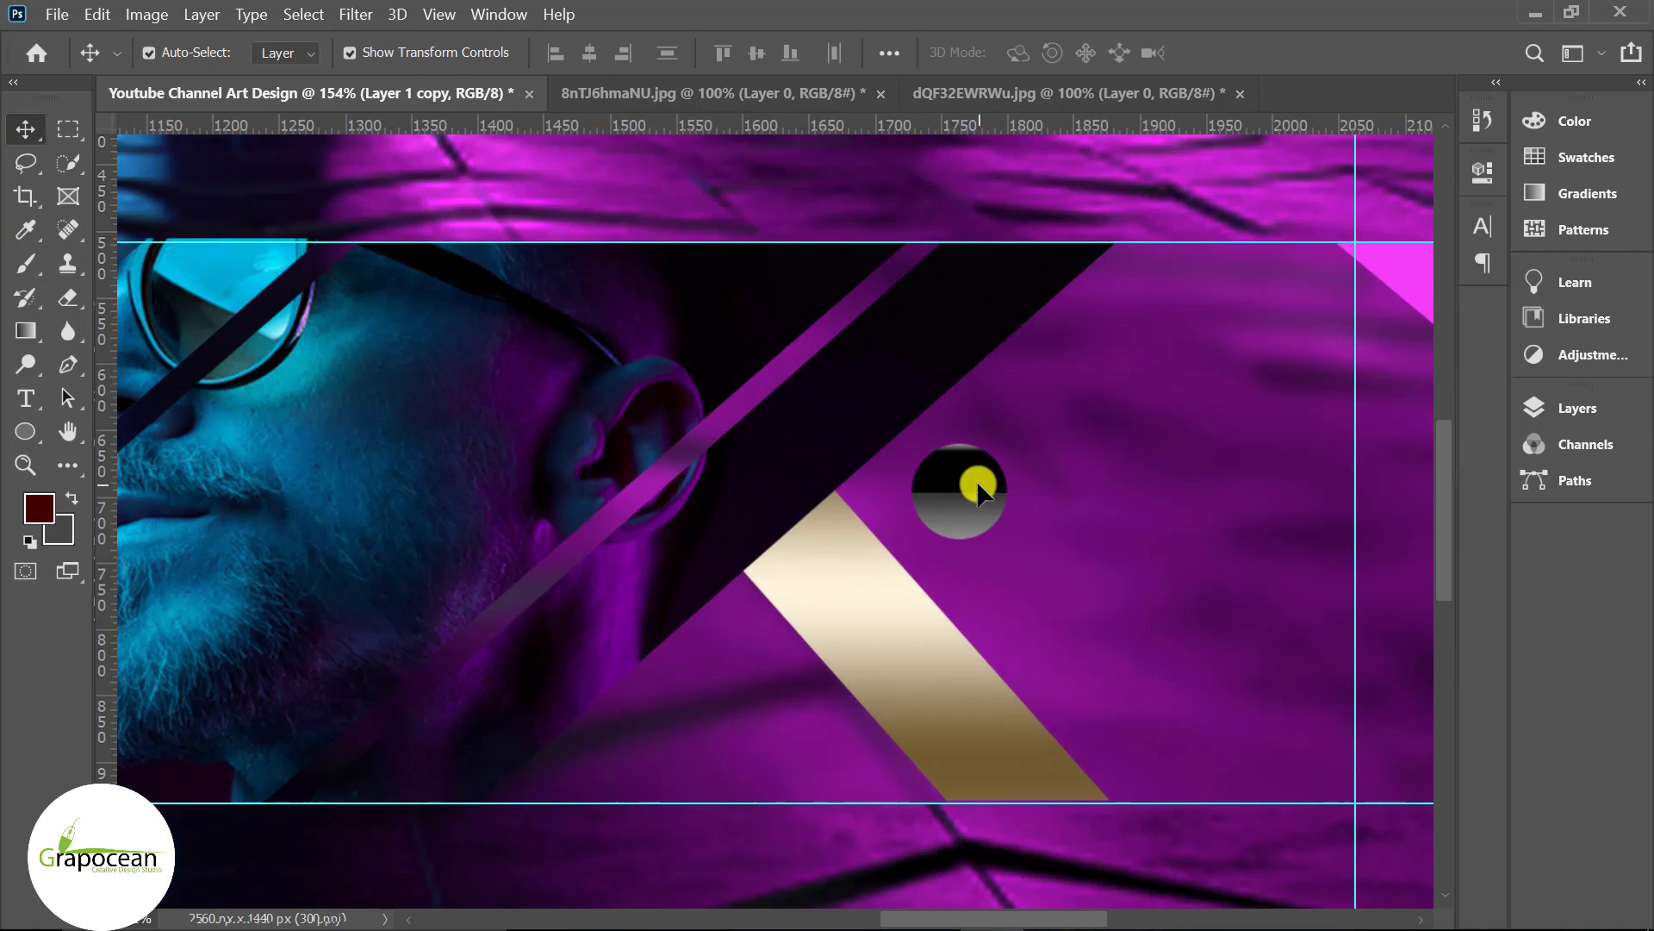
pyautogui.moveTo(976, 479); pyautogui.dragTo(1016, 446)
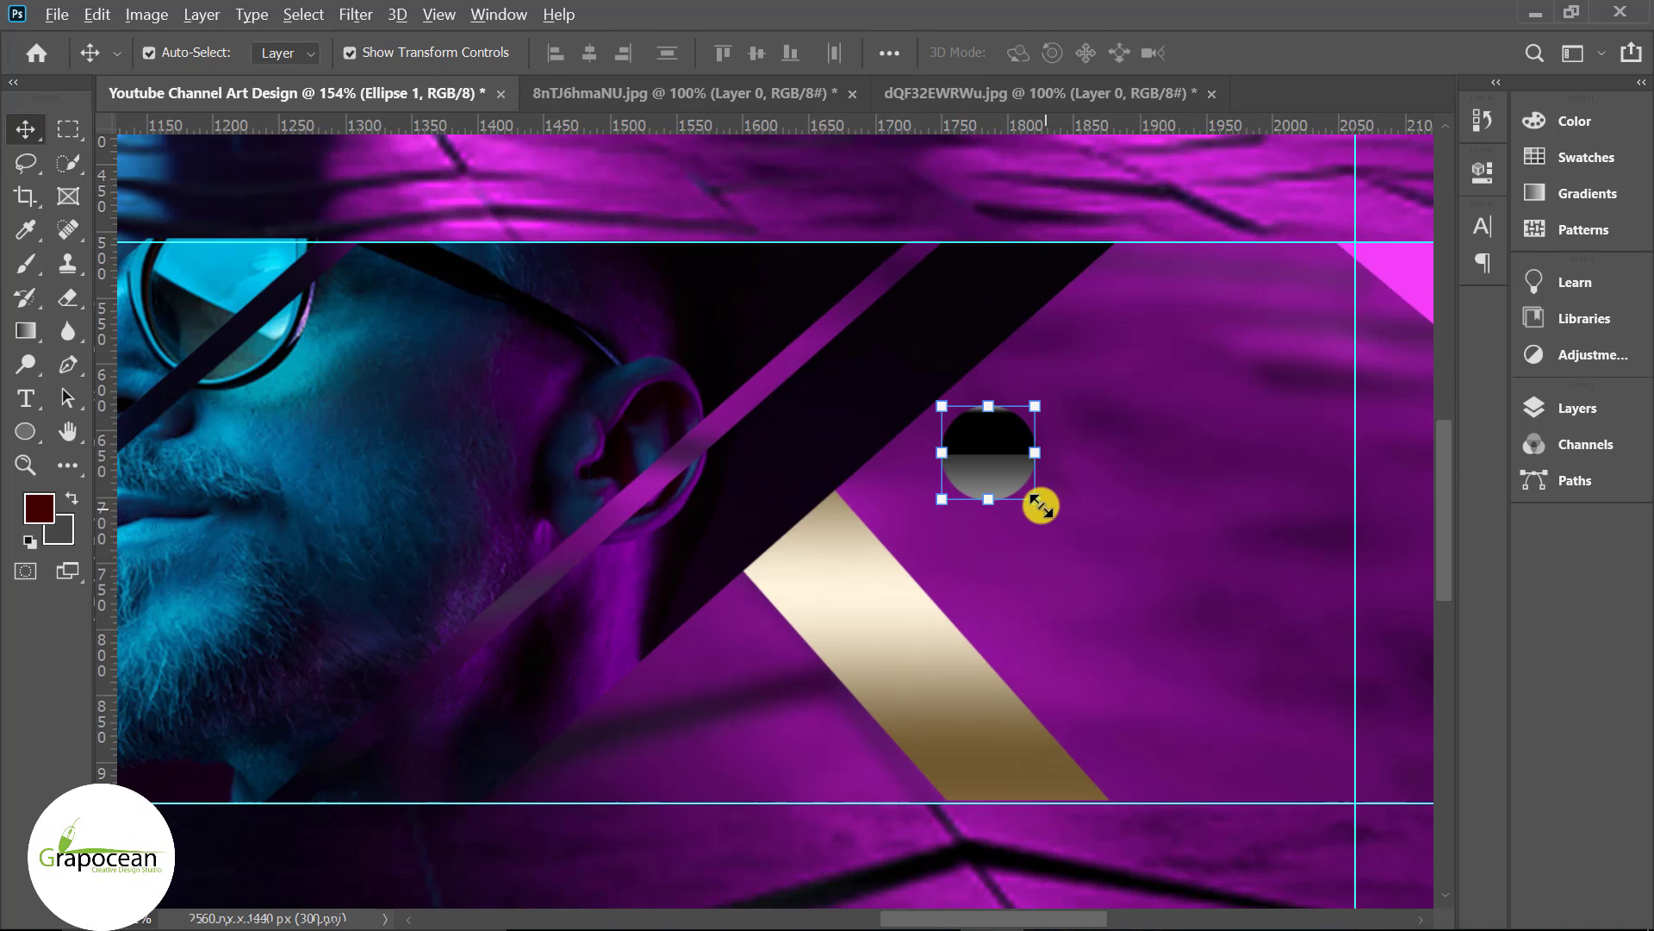
pyautogui.moveTo(1040, 505); pyautogui.dragTo(1023, 486)
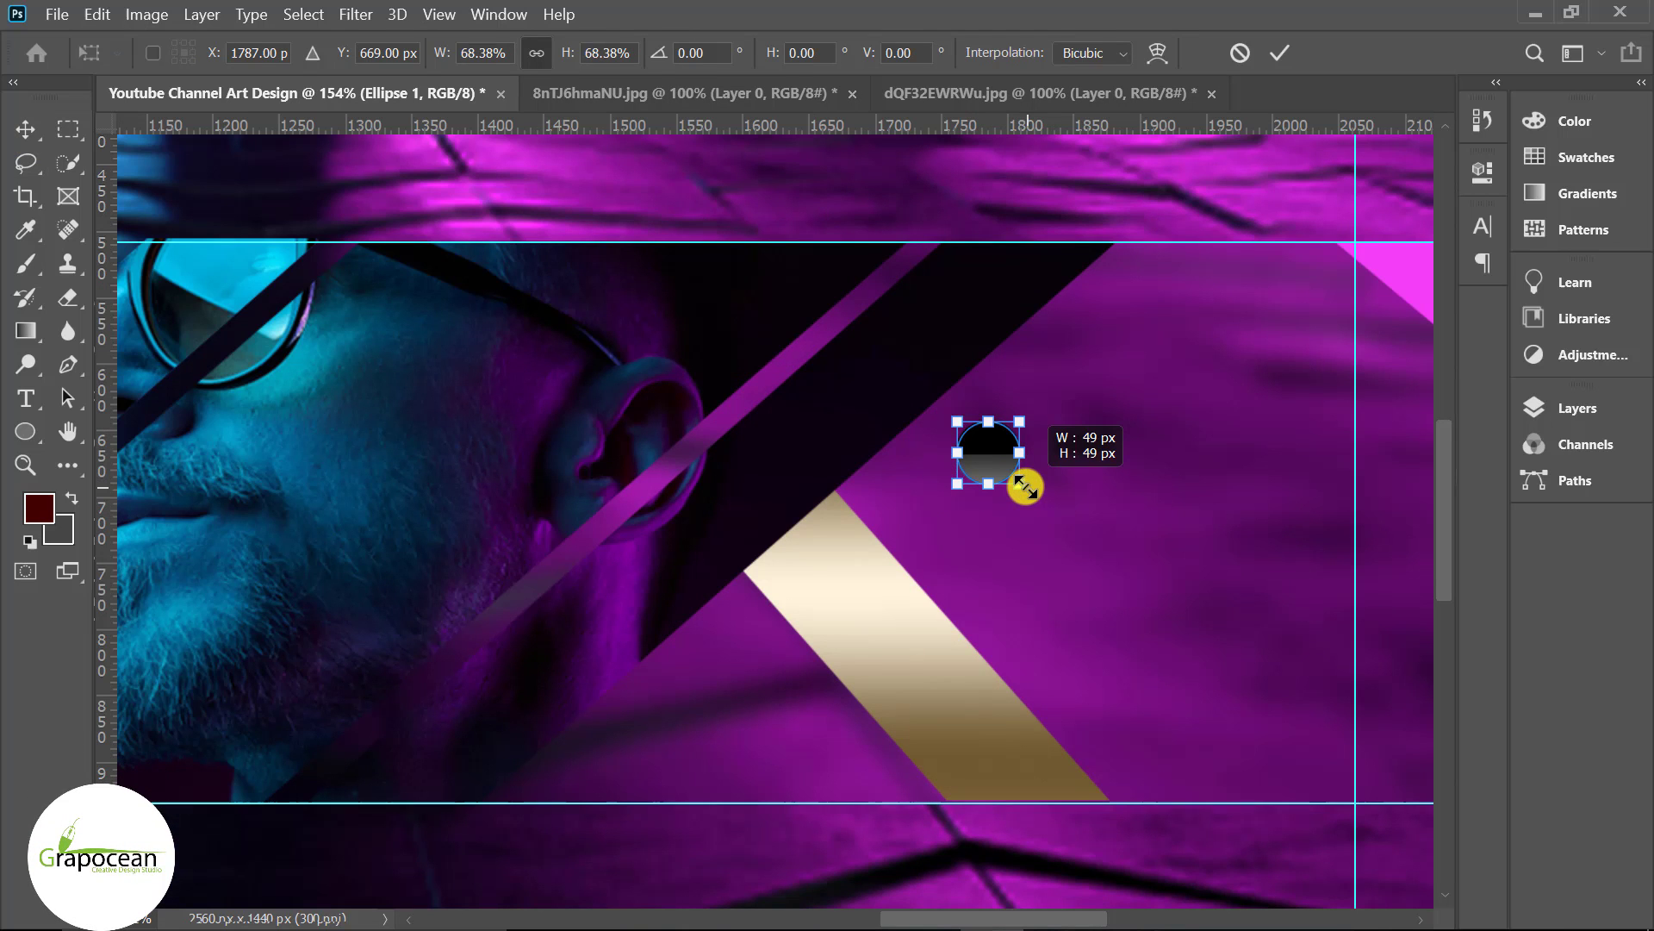
pyautogui.click(1279, 52)
# Resize the circle to about 46 px and deselect it.
pyautogui.scroll(-5, 979, 598)
pyautogui.scroll(5, 1008, 558)
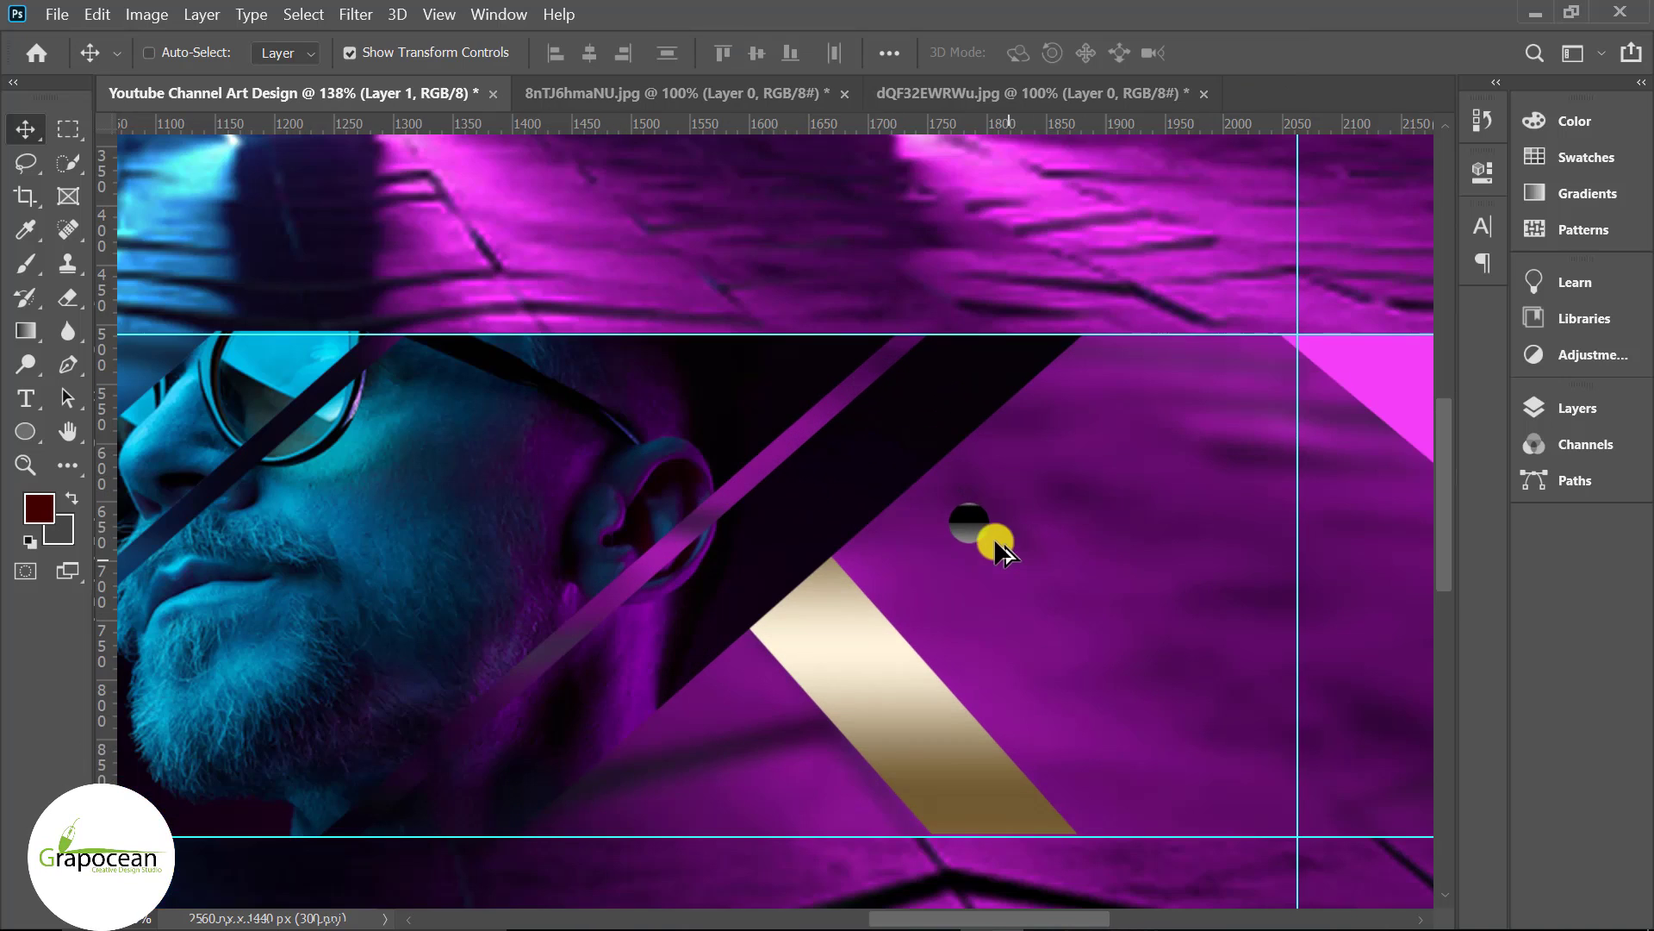
pyautogui.moveTo(930, 533); pyautogui.dragTo(954, 558)
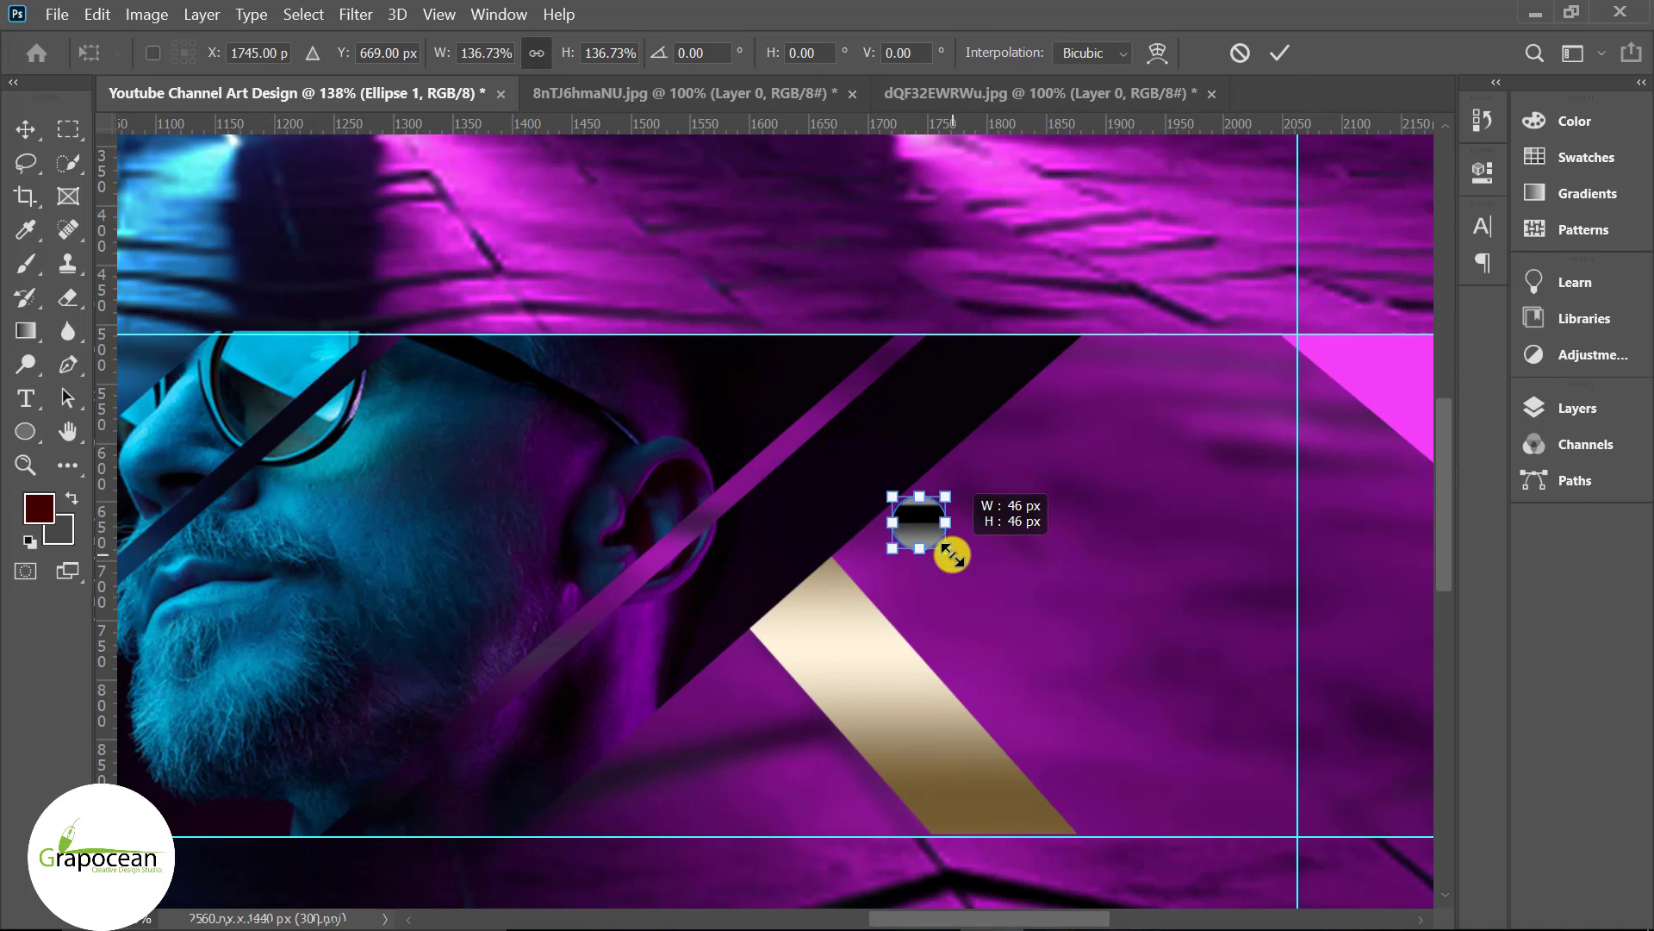
pyautogui.click(1280, 53)
pyautogui.click(923, 528)
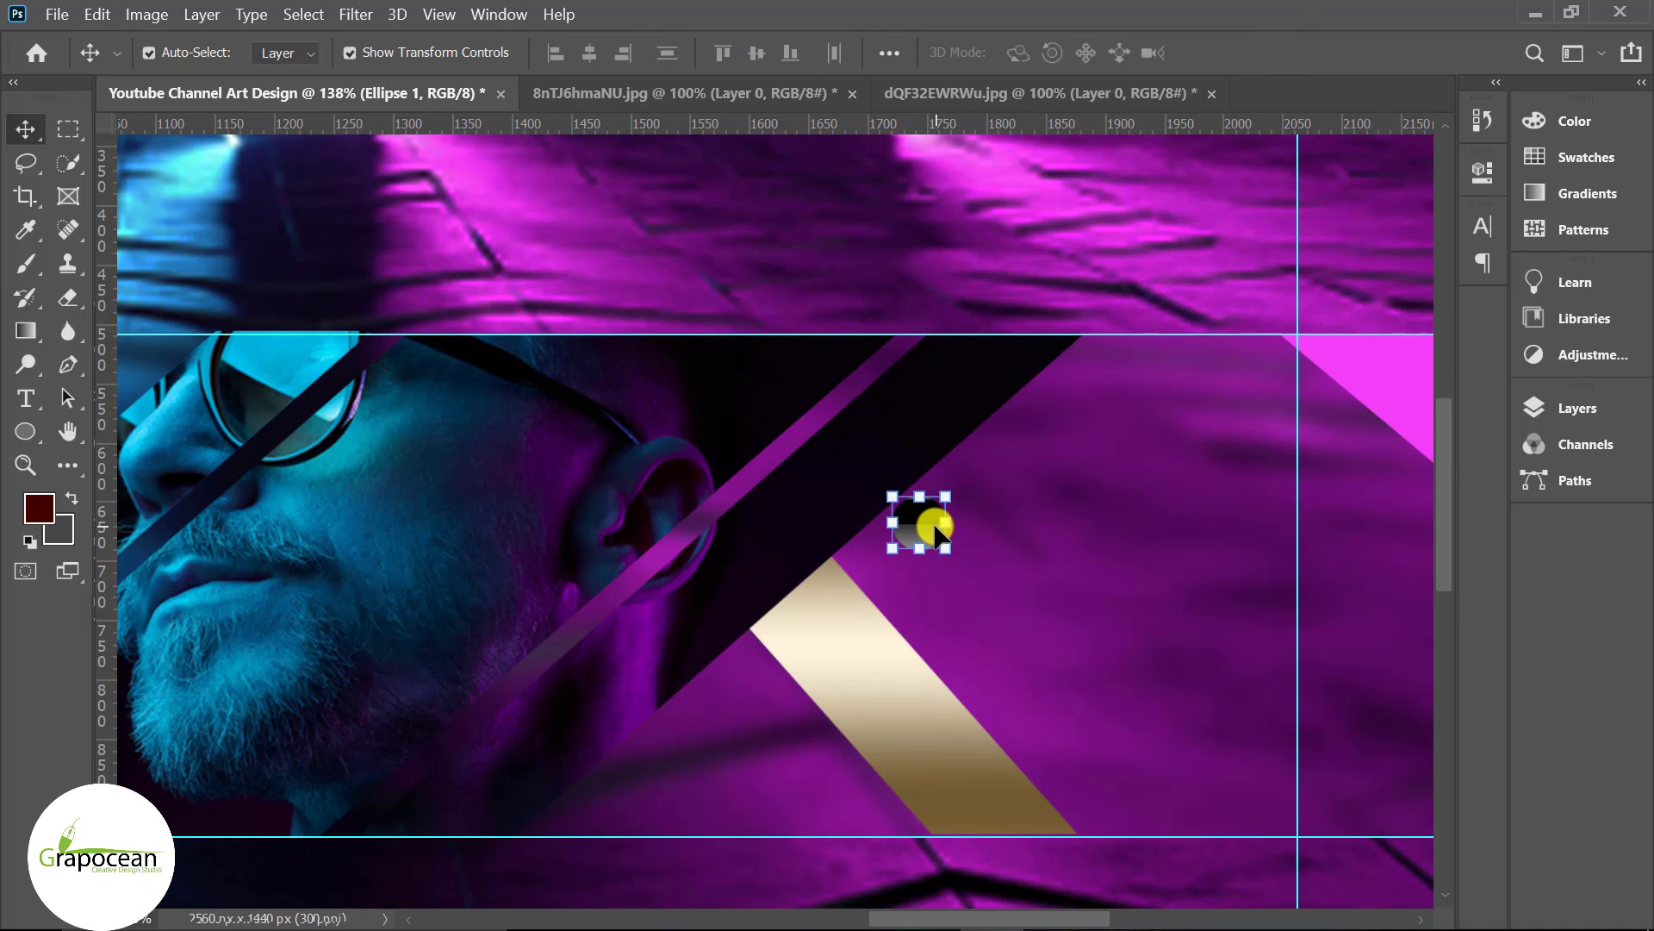
pyautogui.click(1029, 636)
pyautogui.scroll(-4, 1029, 636)
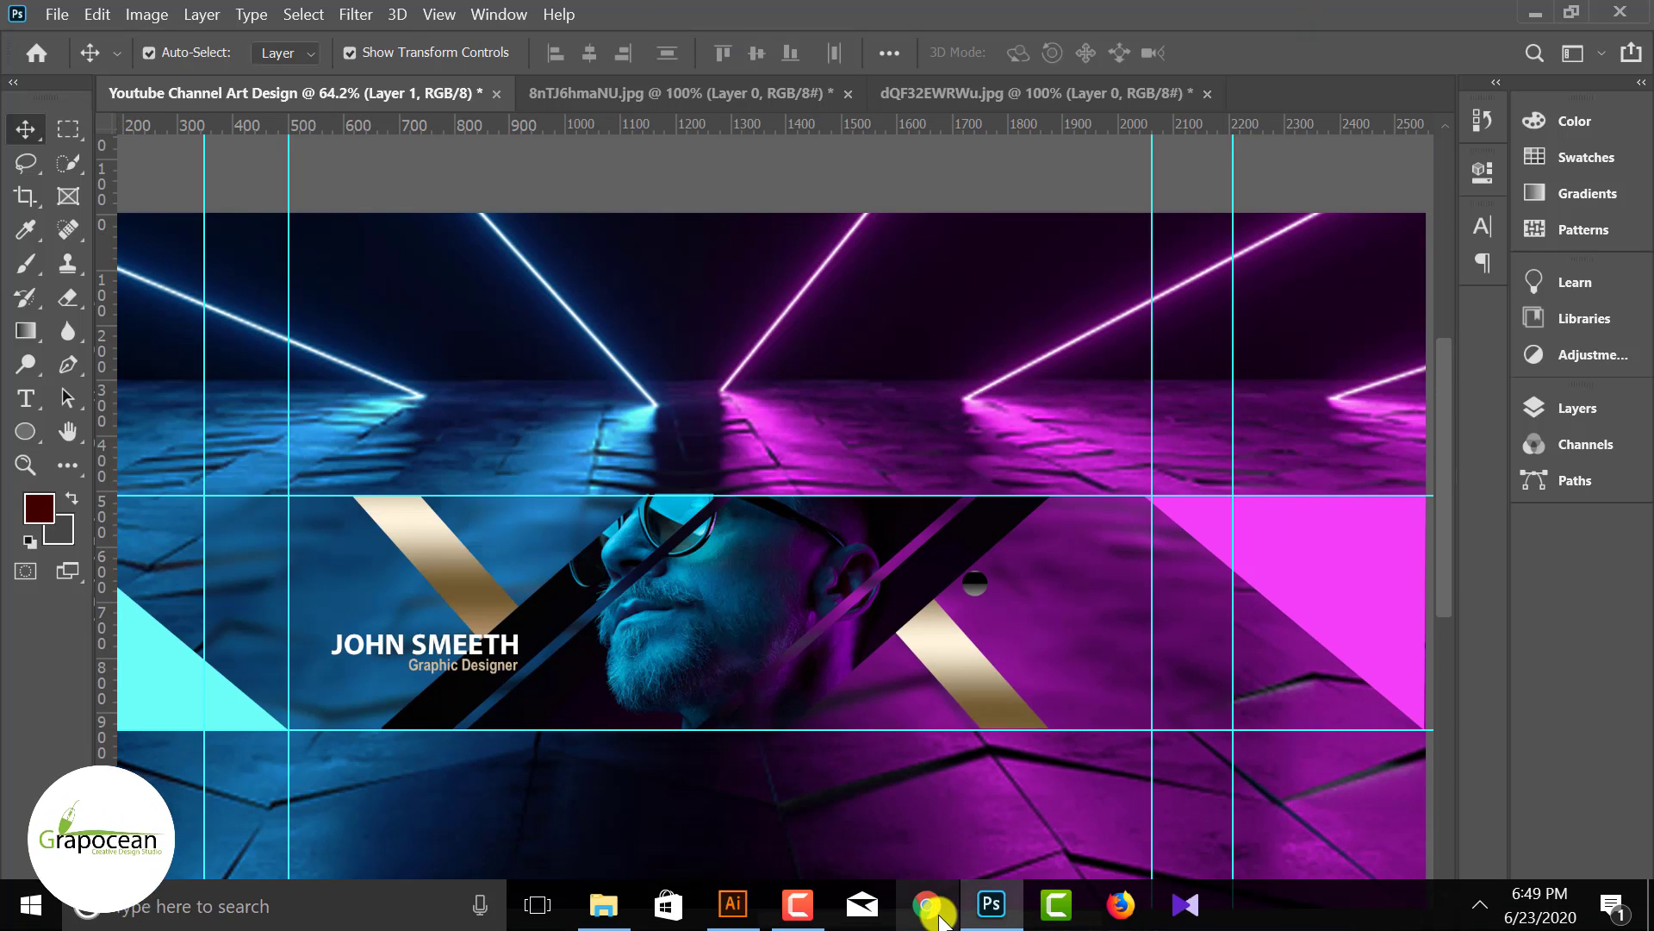
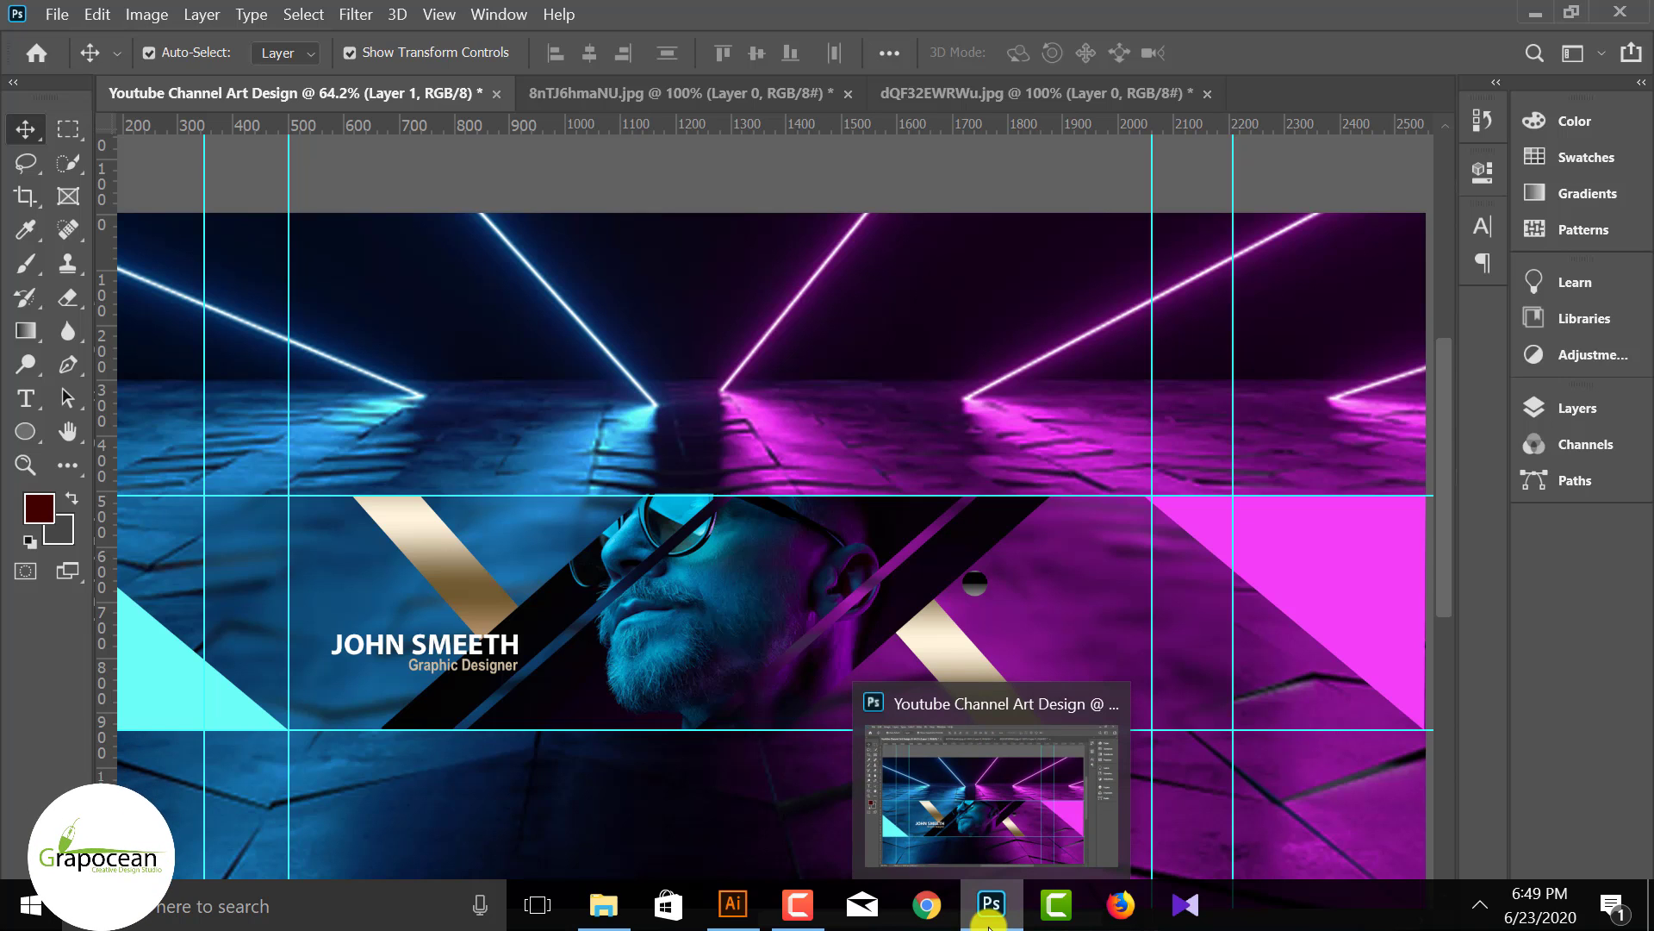
# Bring the Facebook f icon from Illustrator into the Photoshop banner and scale it down.
pyautogui.click(732, 905)
pyautogui.click(649, 700)
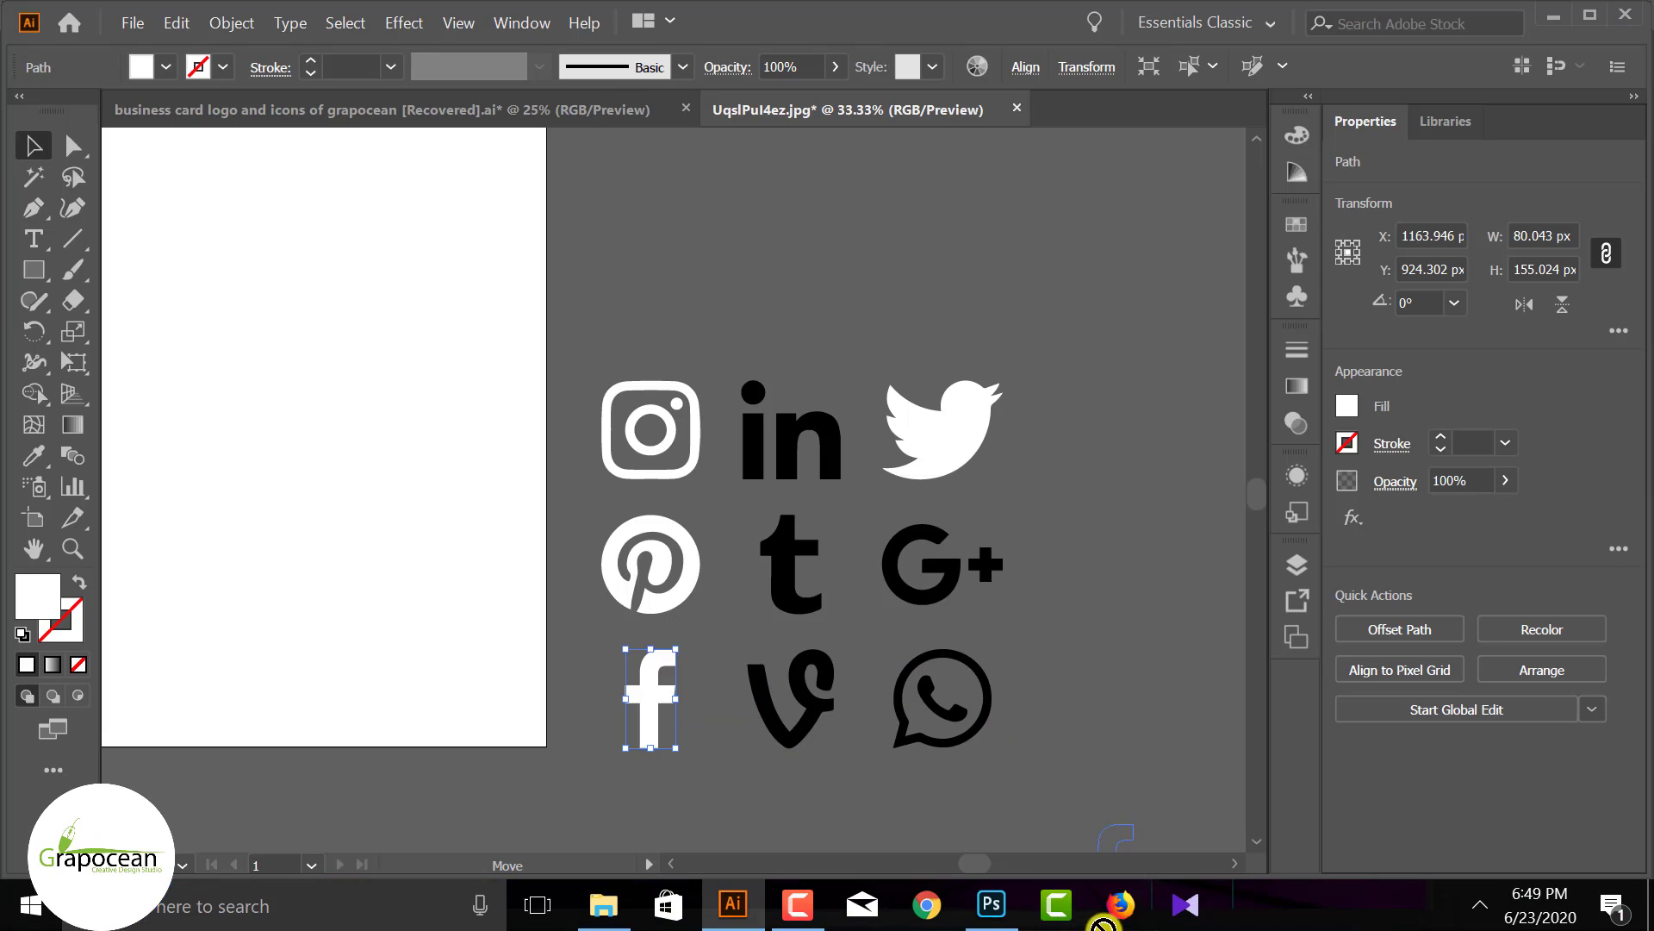
pyautogui.moveTo(1120, 699); pyautogui.dragTo(977, 587)
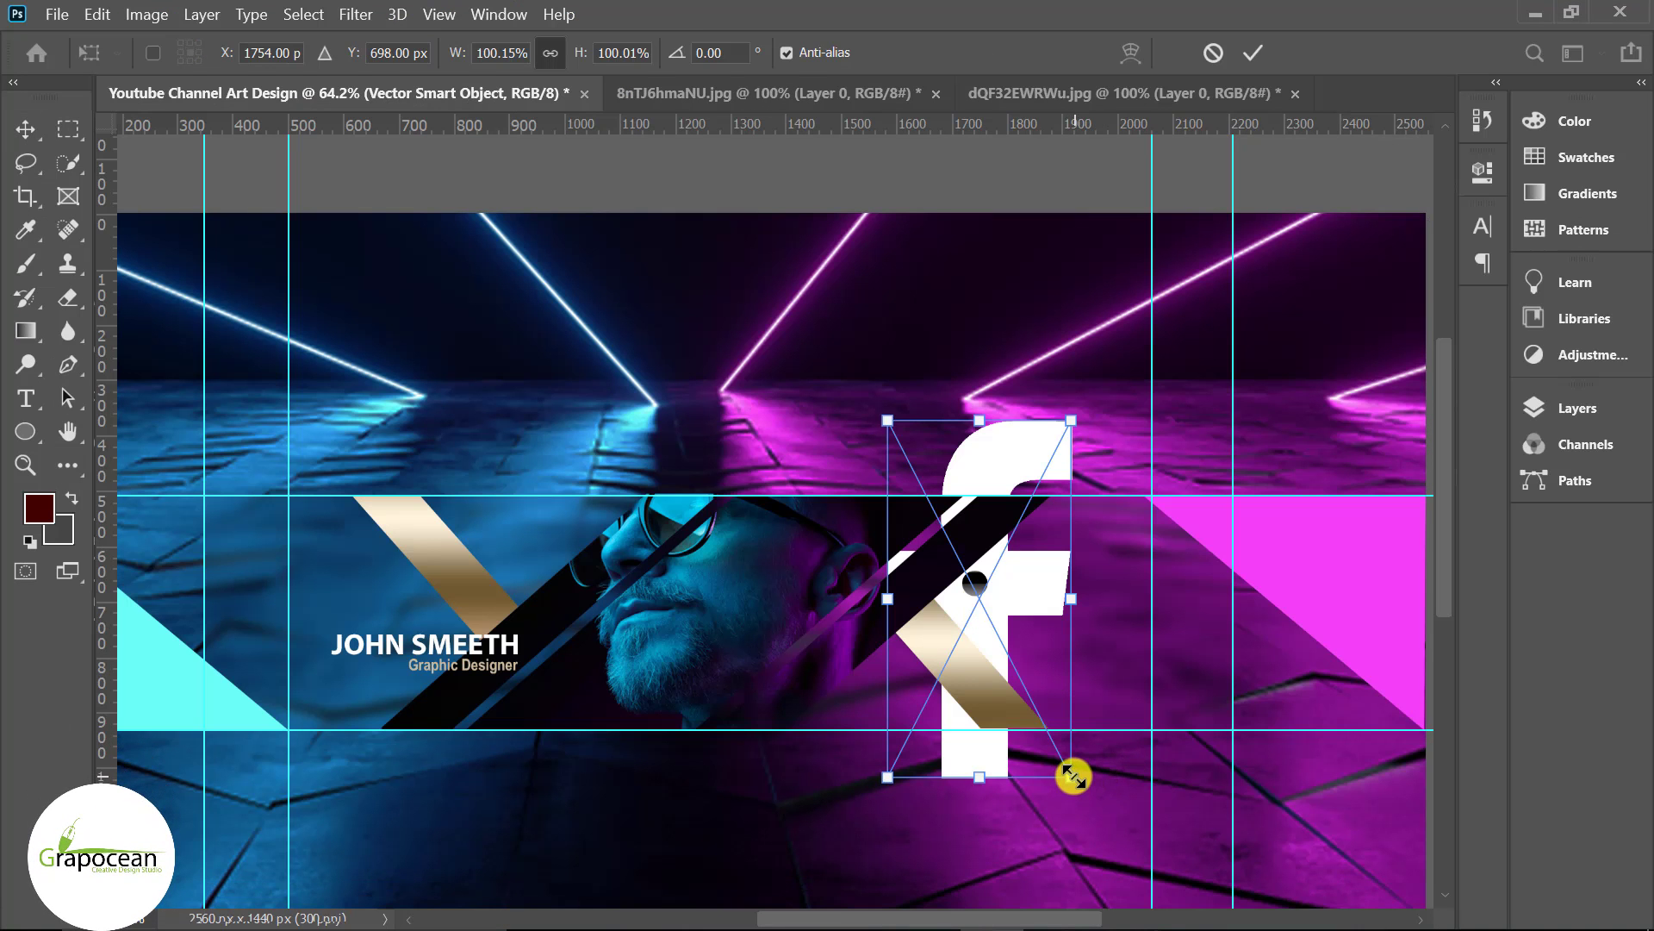
pyautogui.moveTo(1073, 776)
pyautogui.mouseDown()
pyautogui.moveTo(980, 685)
pyautogui.moveTo(997, 614)
pyautogui.mouseUp()
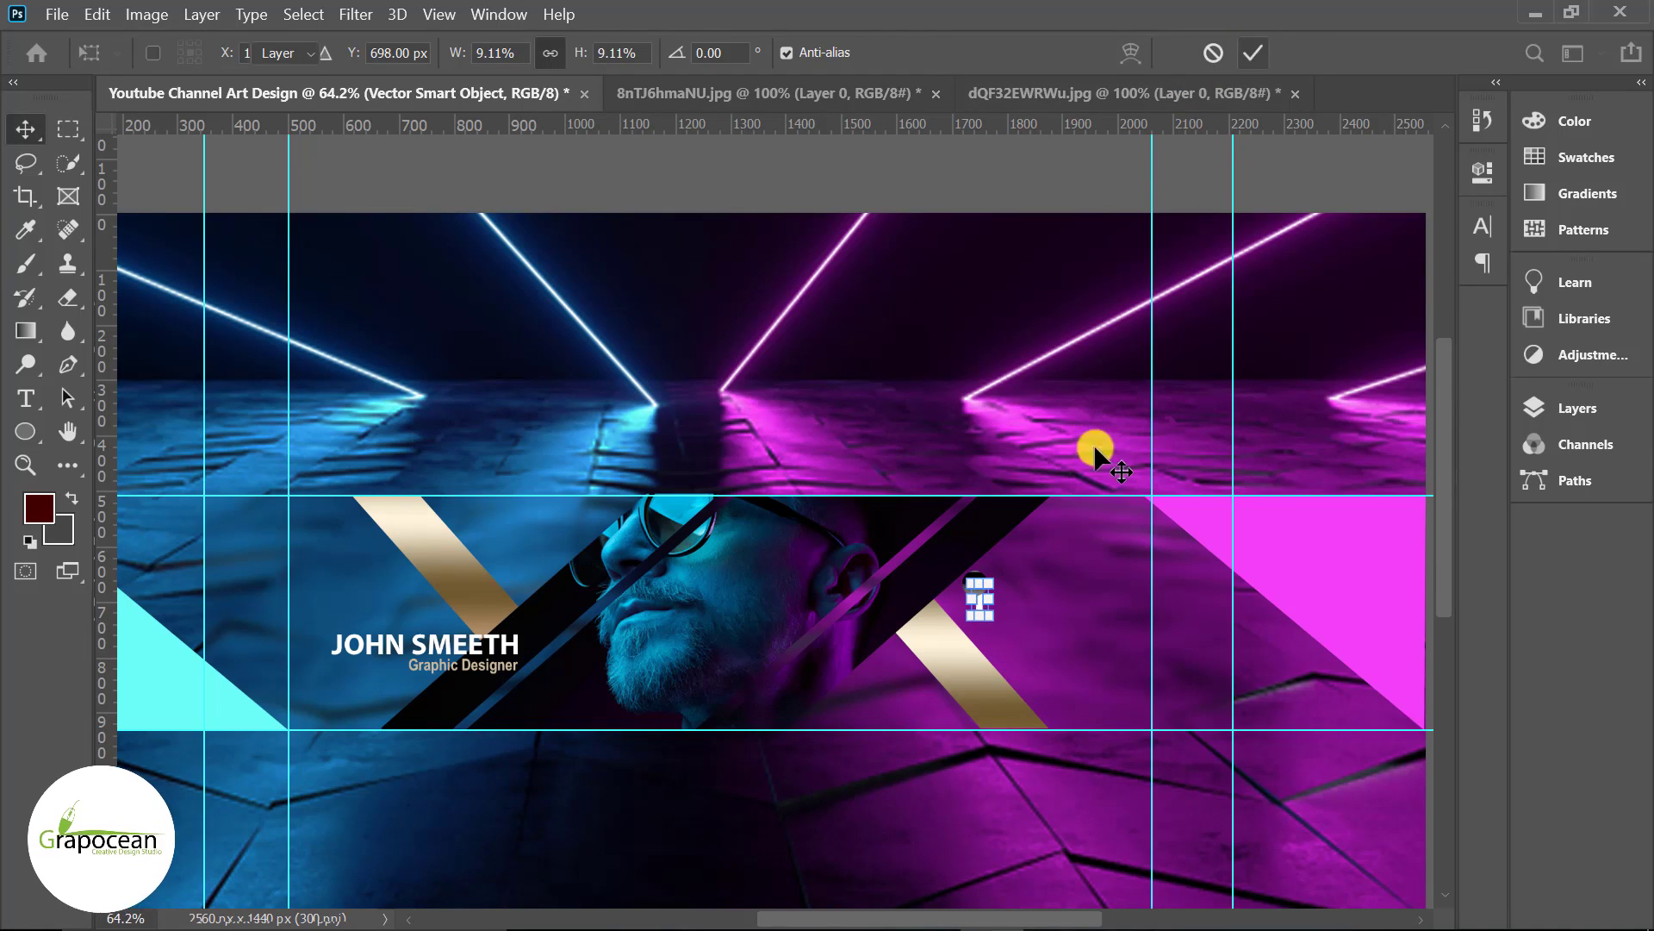
pyautogui.press('Return')
# Shrink the f icon further and center it inside the upper dark circle.
pyautogui.scroll(3, 956, 617)
pyautogui.scroll(5, 991, 560)
pyautogui.moveTo(1034, 554); pyautogui.dragTo(1006, 481)
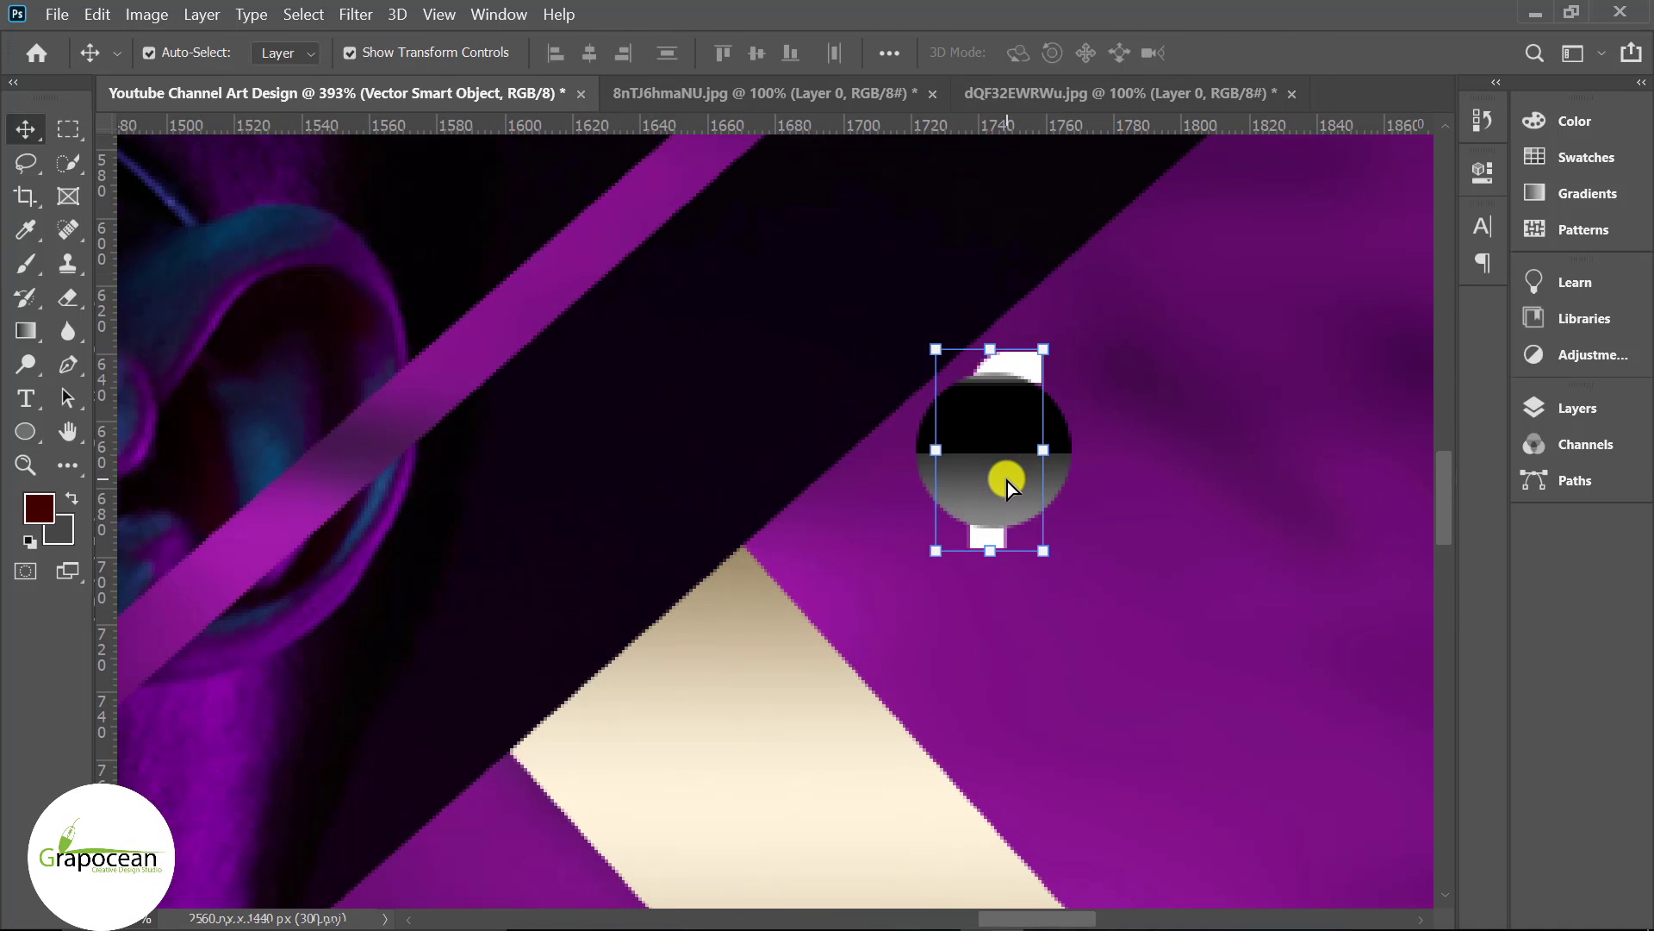
pyautogui.moveTo(1040, 553); pyautogui.dragTo(1020, 506)
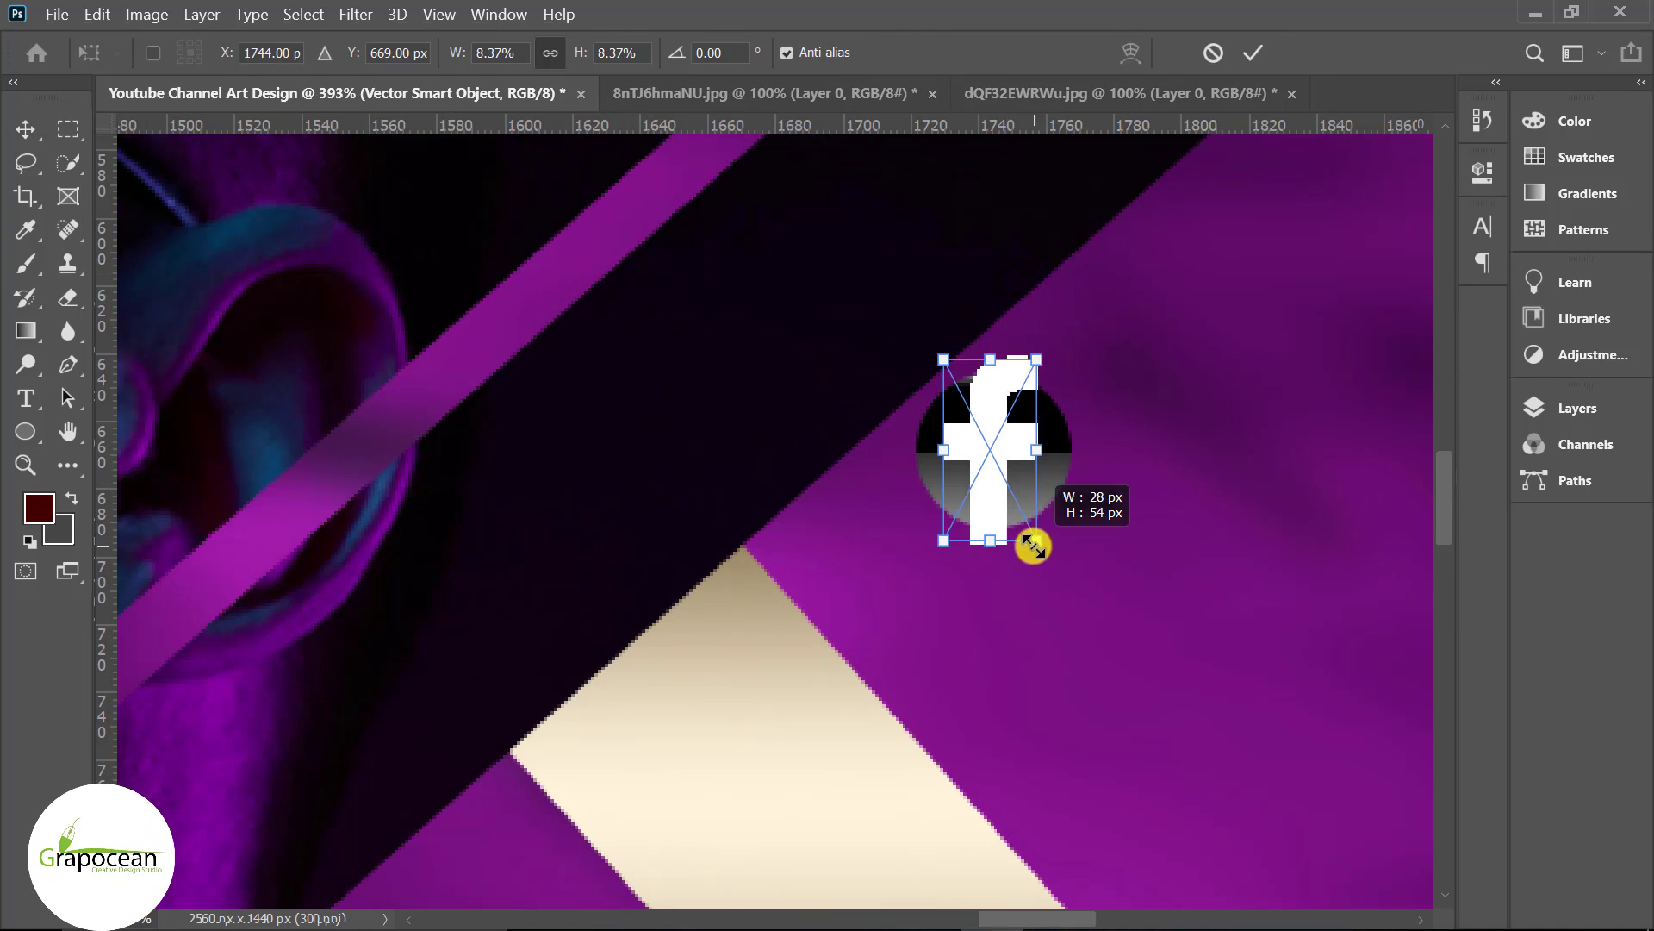
pyautogui.click(1274, 65)
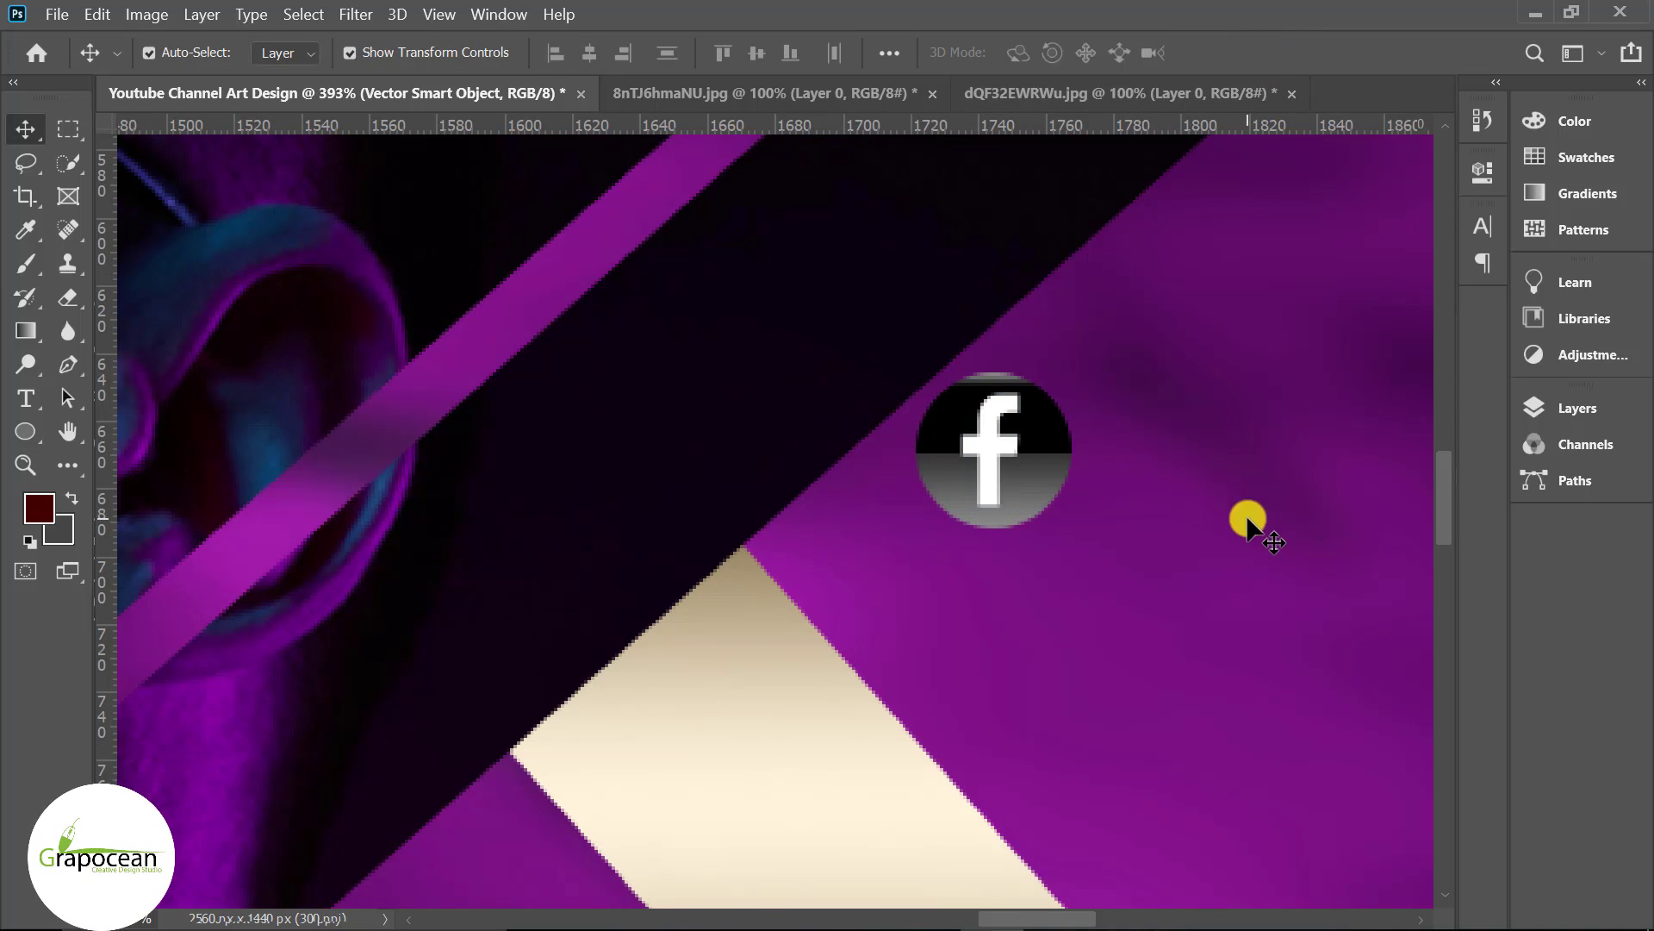
pyautogui.scroll(-3, 789, 614)
pyautogui.scroll(-3, 948, 646)
pyautogui.scroll(3, 905, 638)
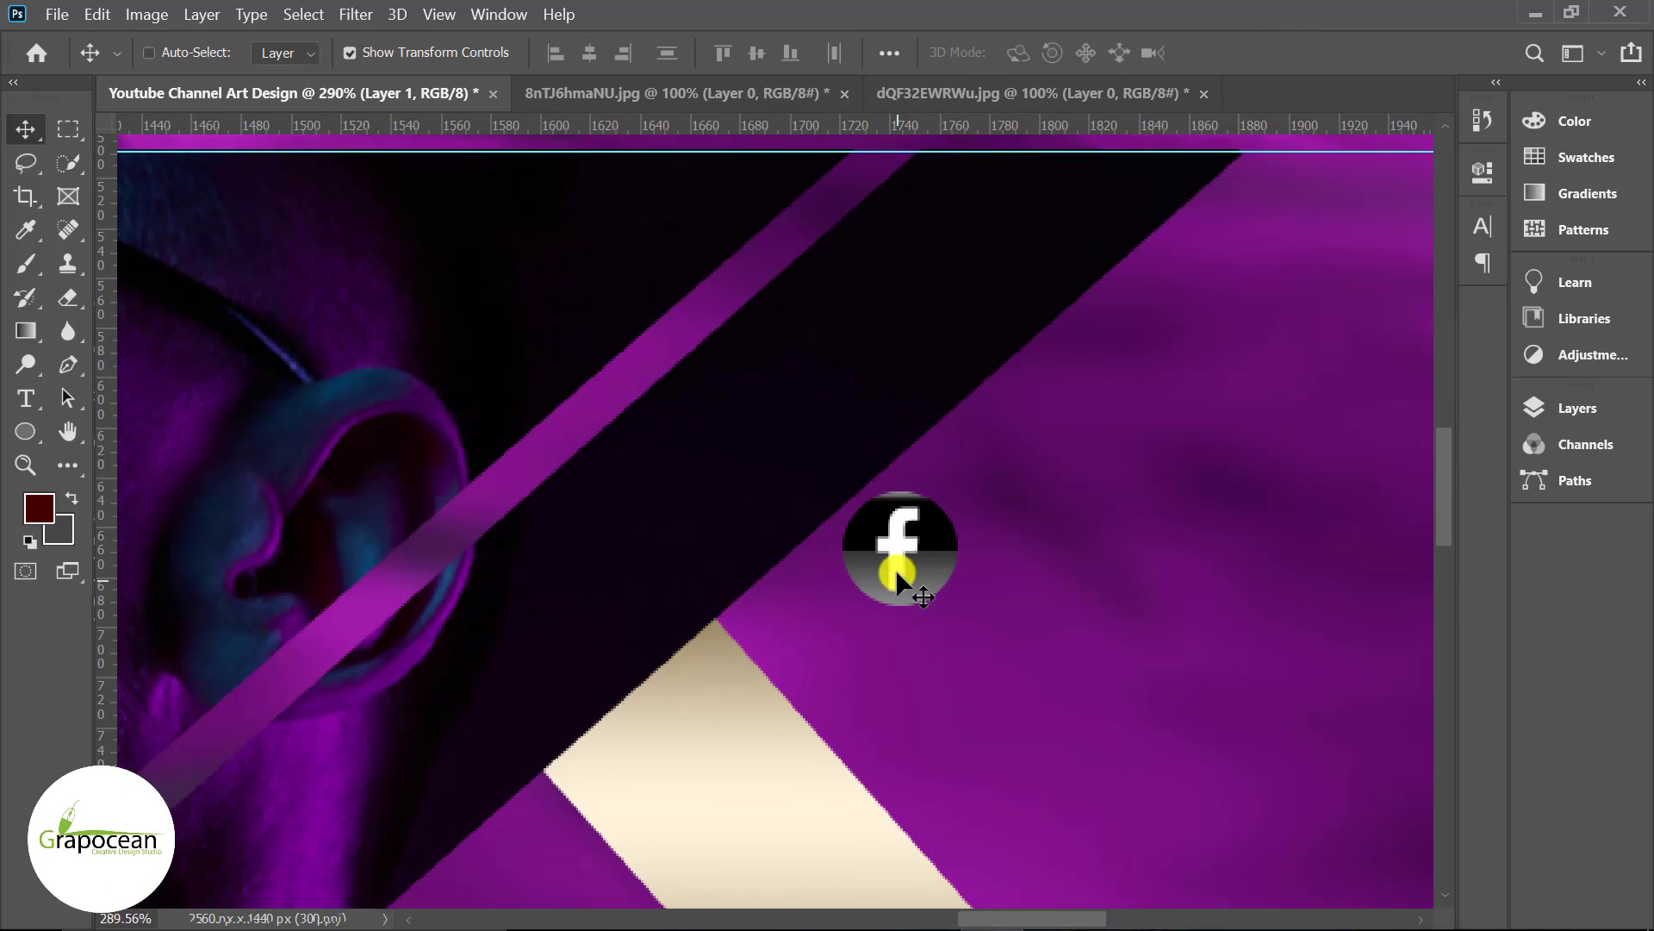
pyautogui.moveTo(917, 573)
pyautogui.mouseDown()
pyautogui.moveTo(907, 562)
pyautogui.moveTo(946, 685)
pyautogui.mouseUp()
pyautogui.click(1045, 687)
pyautogui.scroll(-5, 1045, 689)
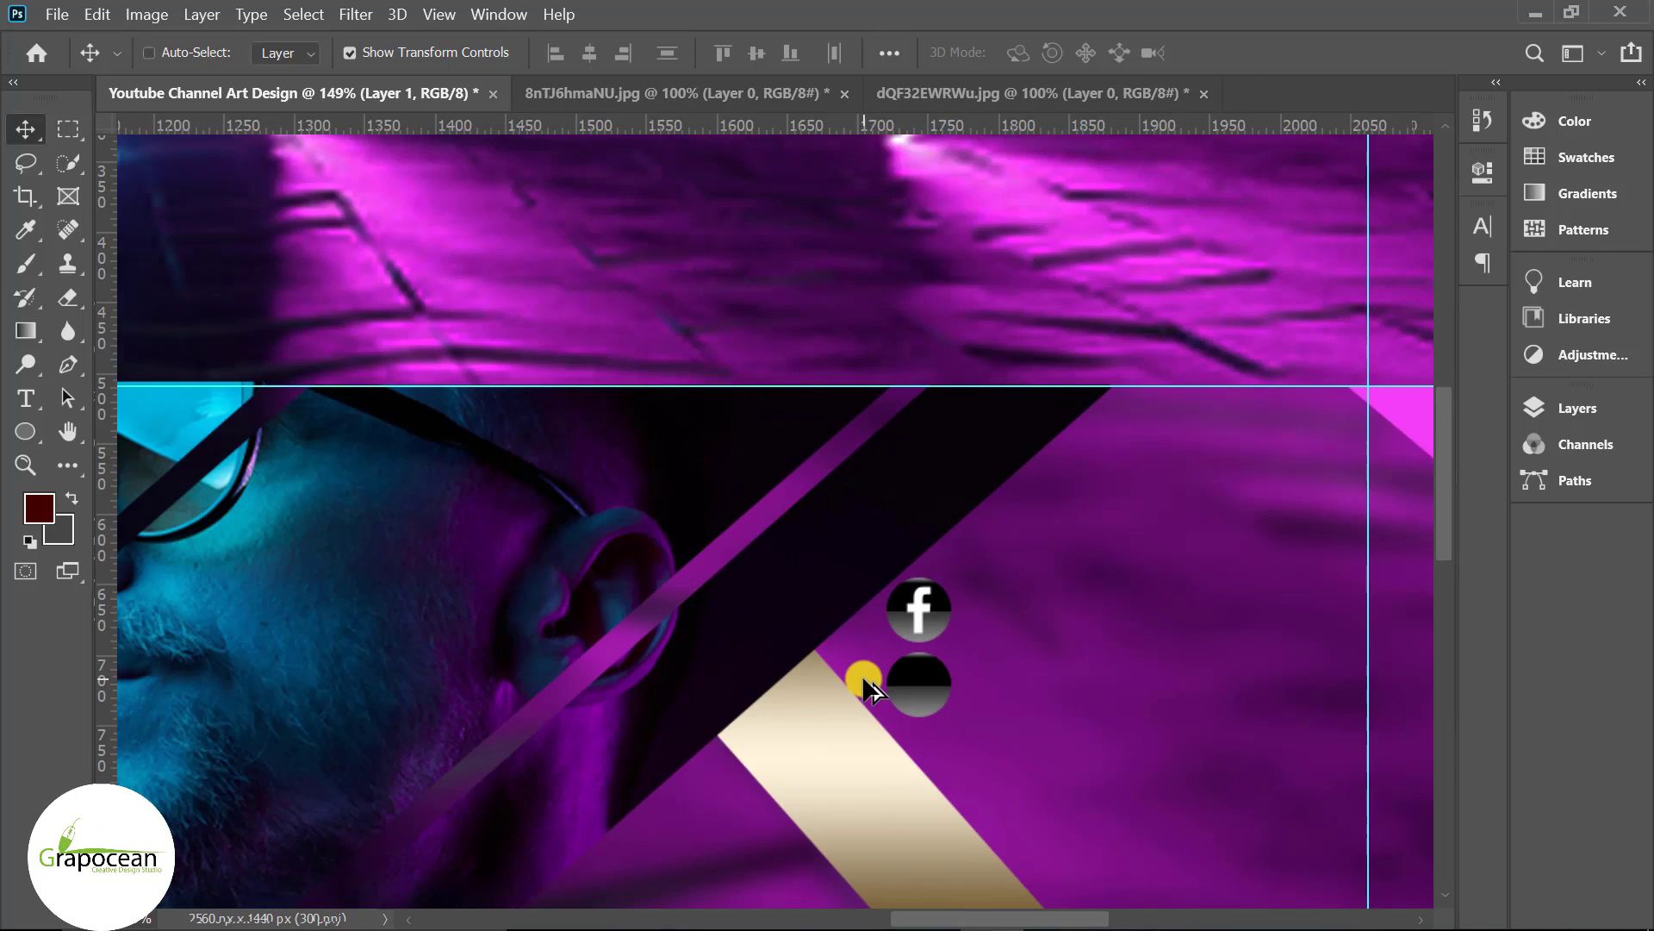
pyautogui.scroll(-1, 1052, 724)
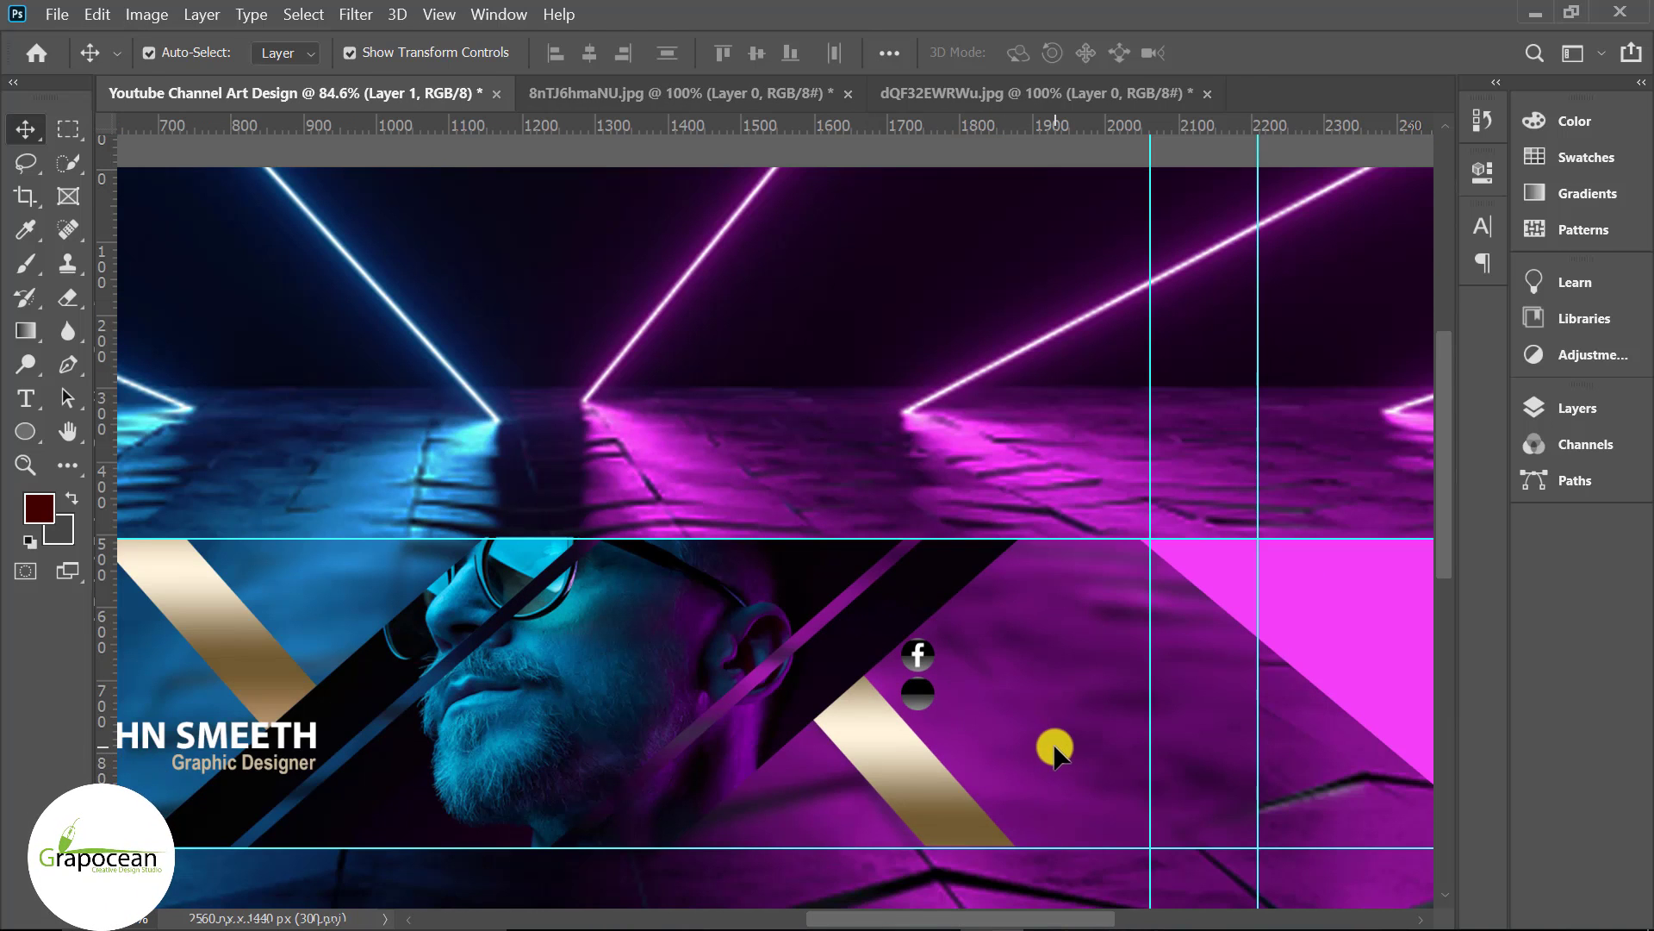
pyautogui.scroll(-2, 1053, 749)
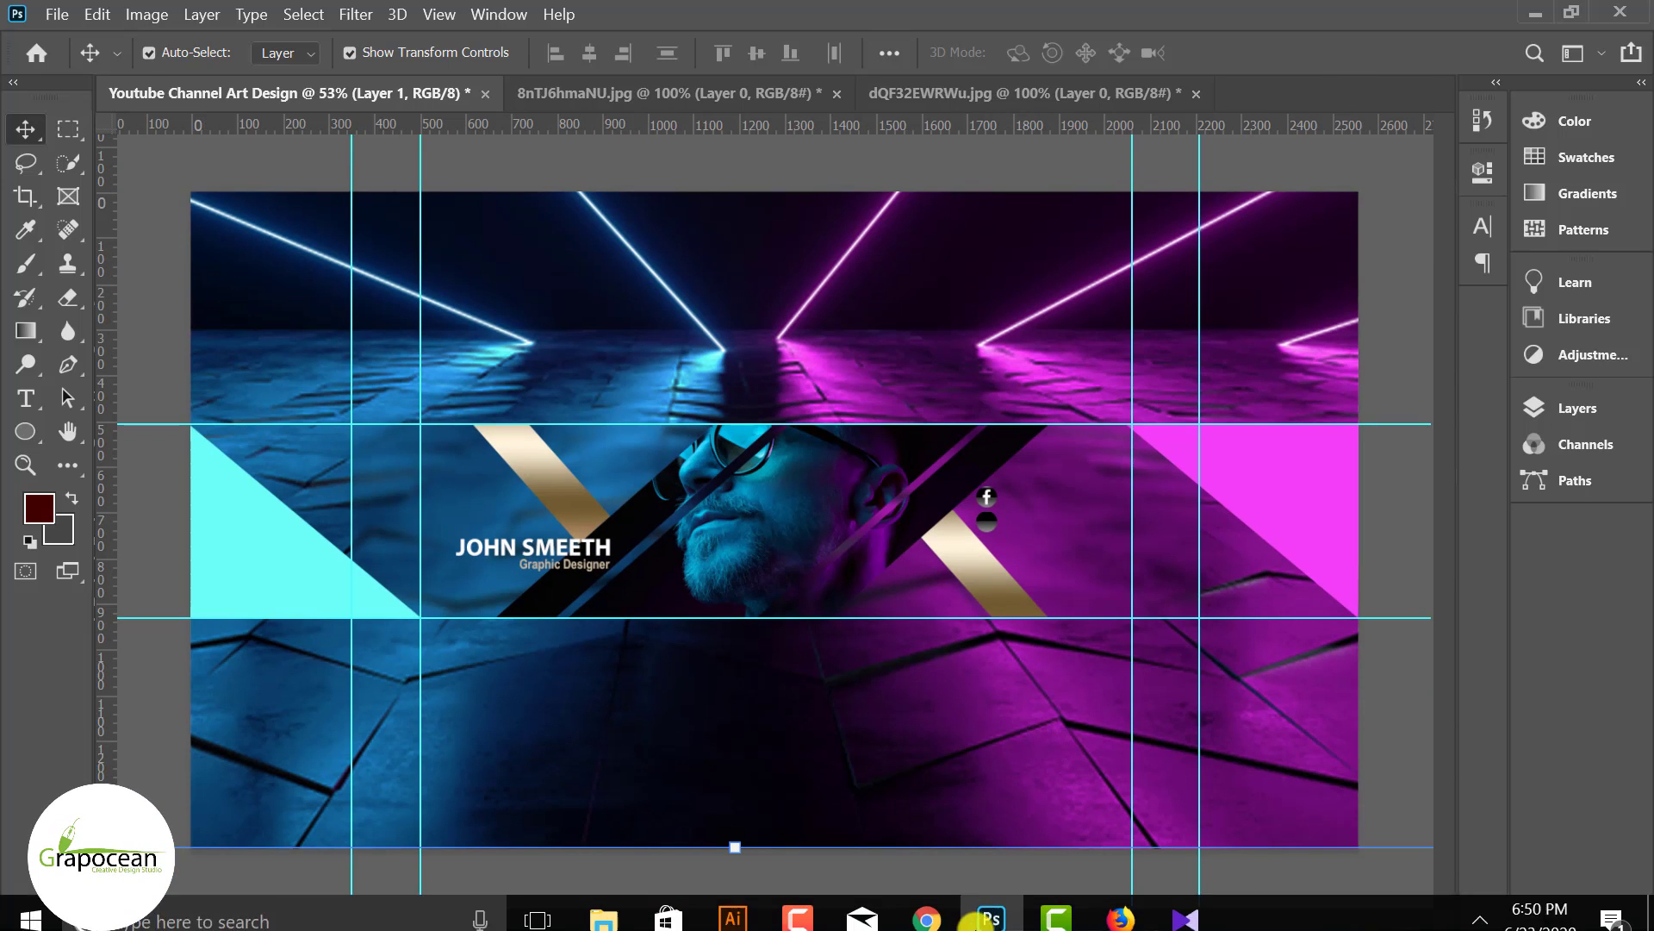
# Drag the Twitter bird icon from Illustrator onto the Photoshop banner.
pyautogui.click(734, 919)
pyautogui.click(945, 441)
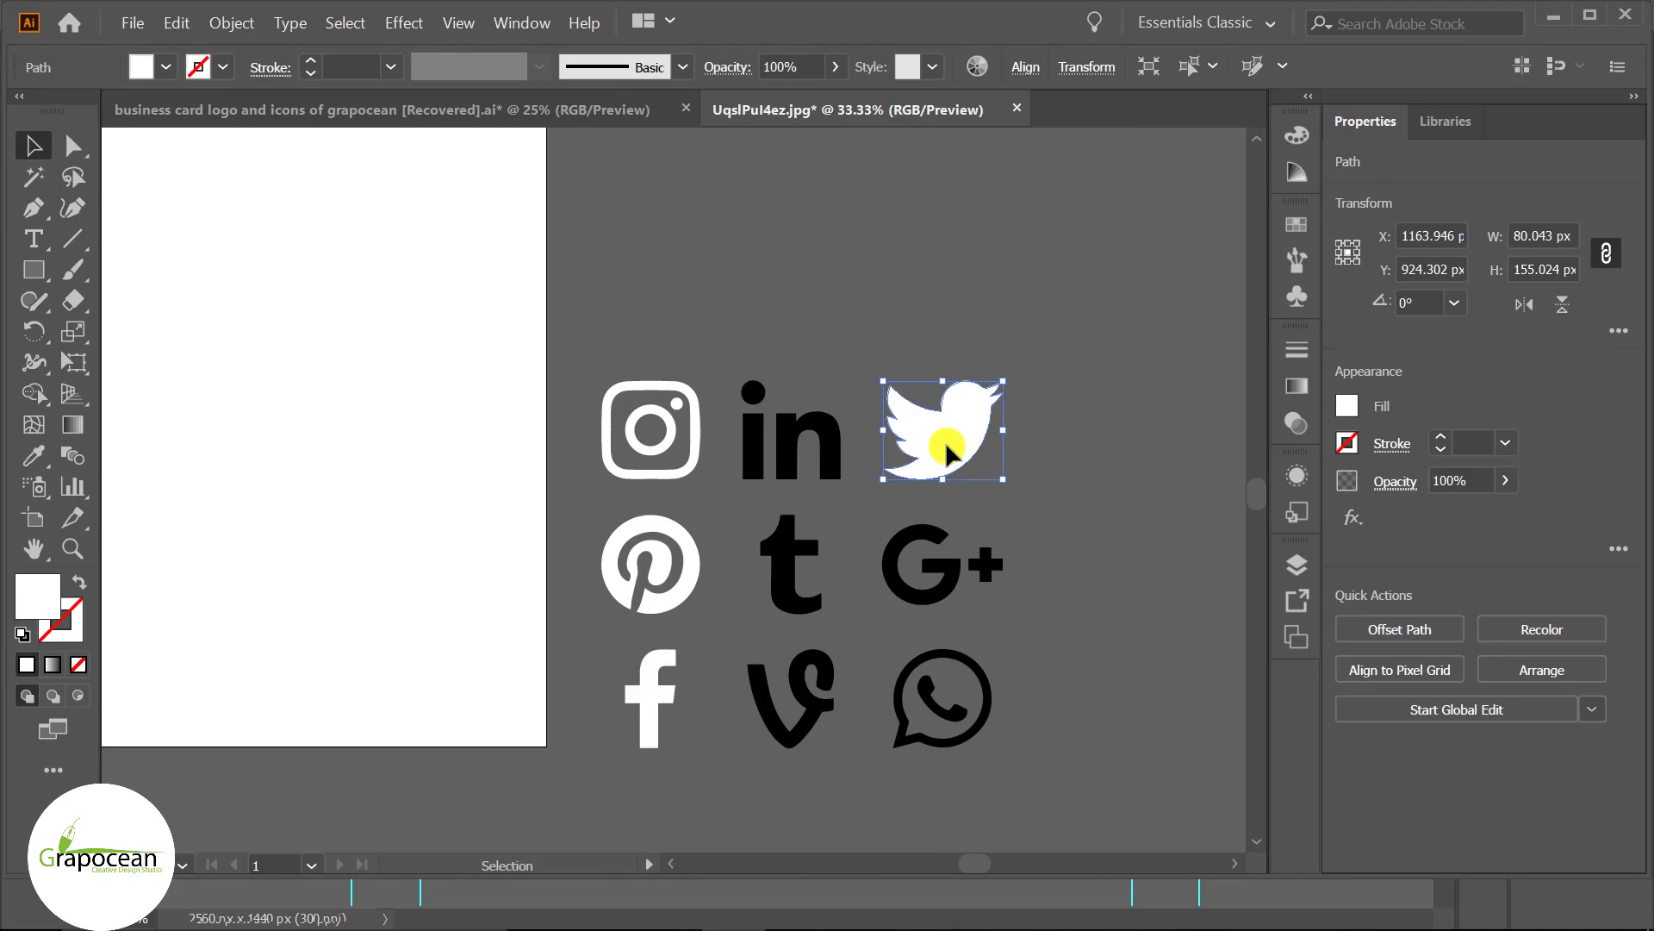
pyautogui.click(650, 433)
pyautogui.click(965, 433)
pyautogui.moveTo(957, 435); pyautogui.dragTo(1049, 651)
pyautogui.moveTo(1057, 728)
pyautogui.mouseDown()
pyautogui.moveTo(985, 921)
pyautogui.moveTo(1000, 528)
pyautogui.mouseUp()
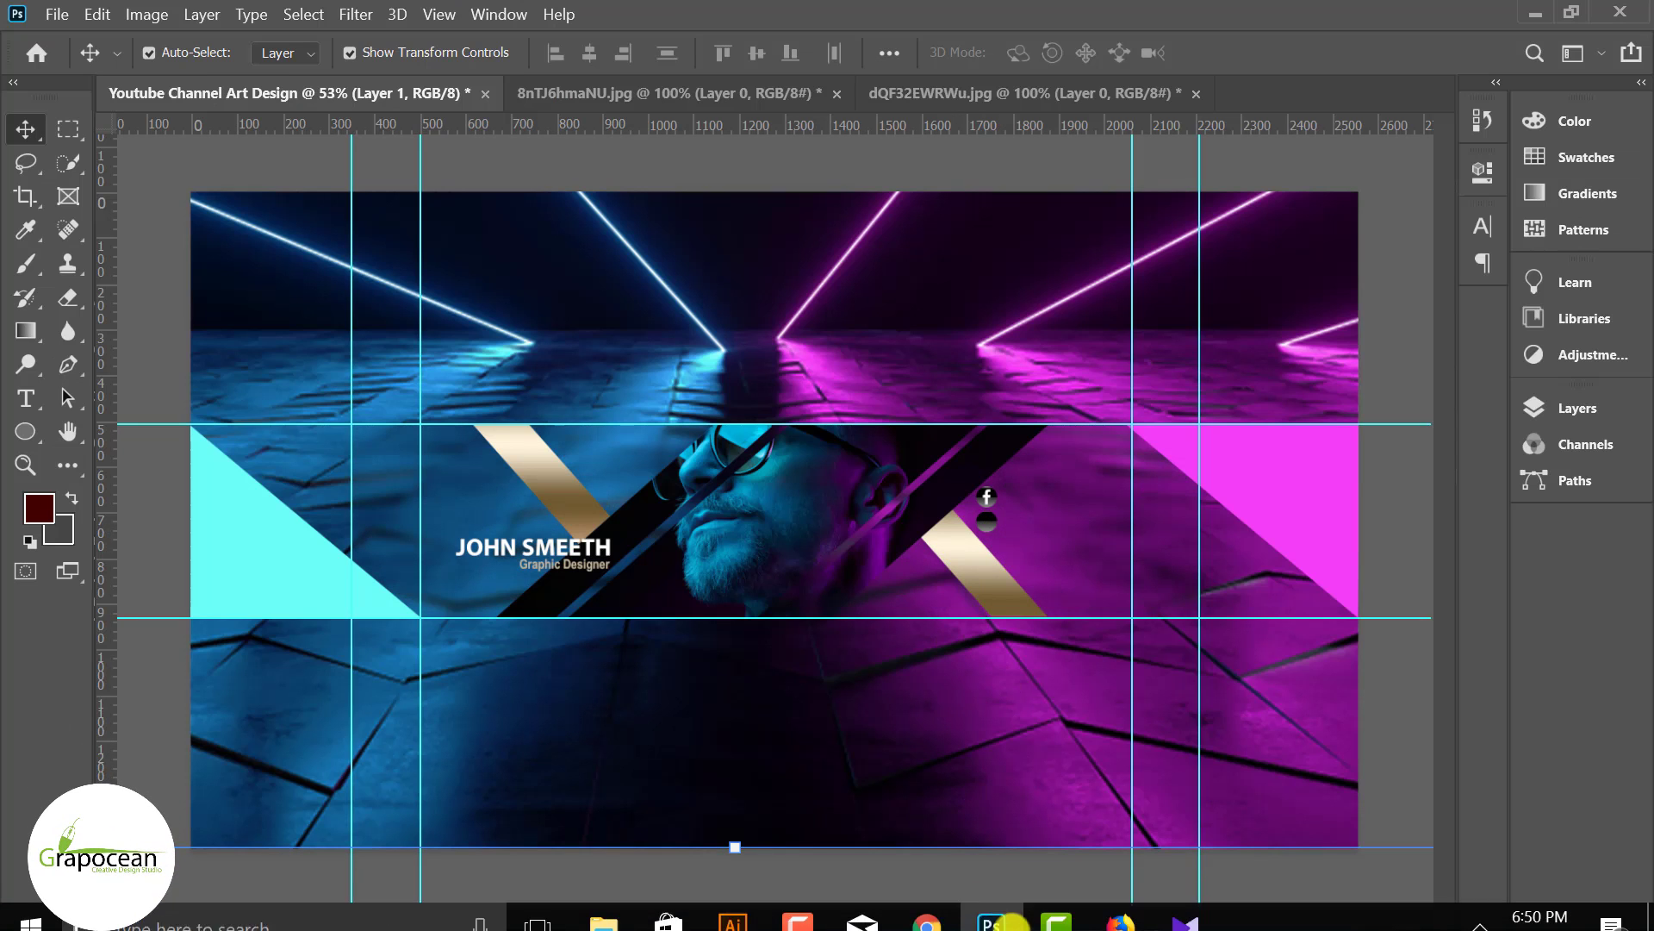
pyautogui.click(748, 903)
pyautogui.moveTo(965, 425)
pyautogui.mouseDown()
pyautogui.moveTo(1013, 917)
pyautogui.moveTo(995, 525)
pyautogui.mouseUp()
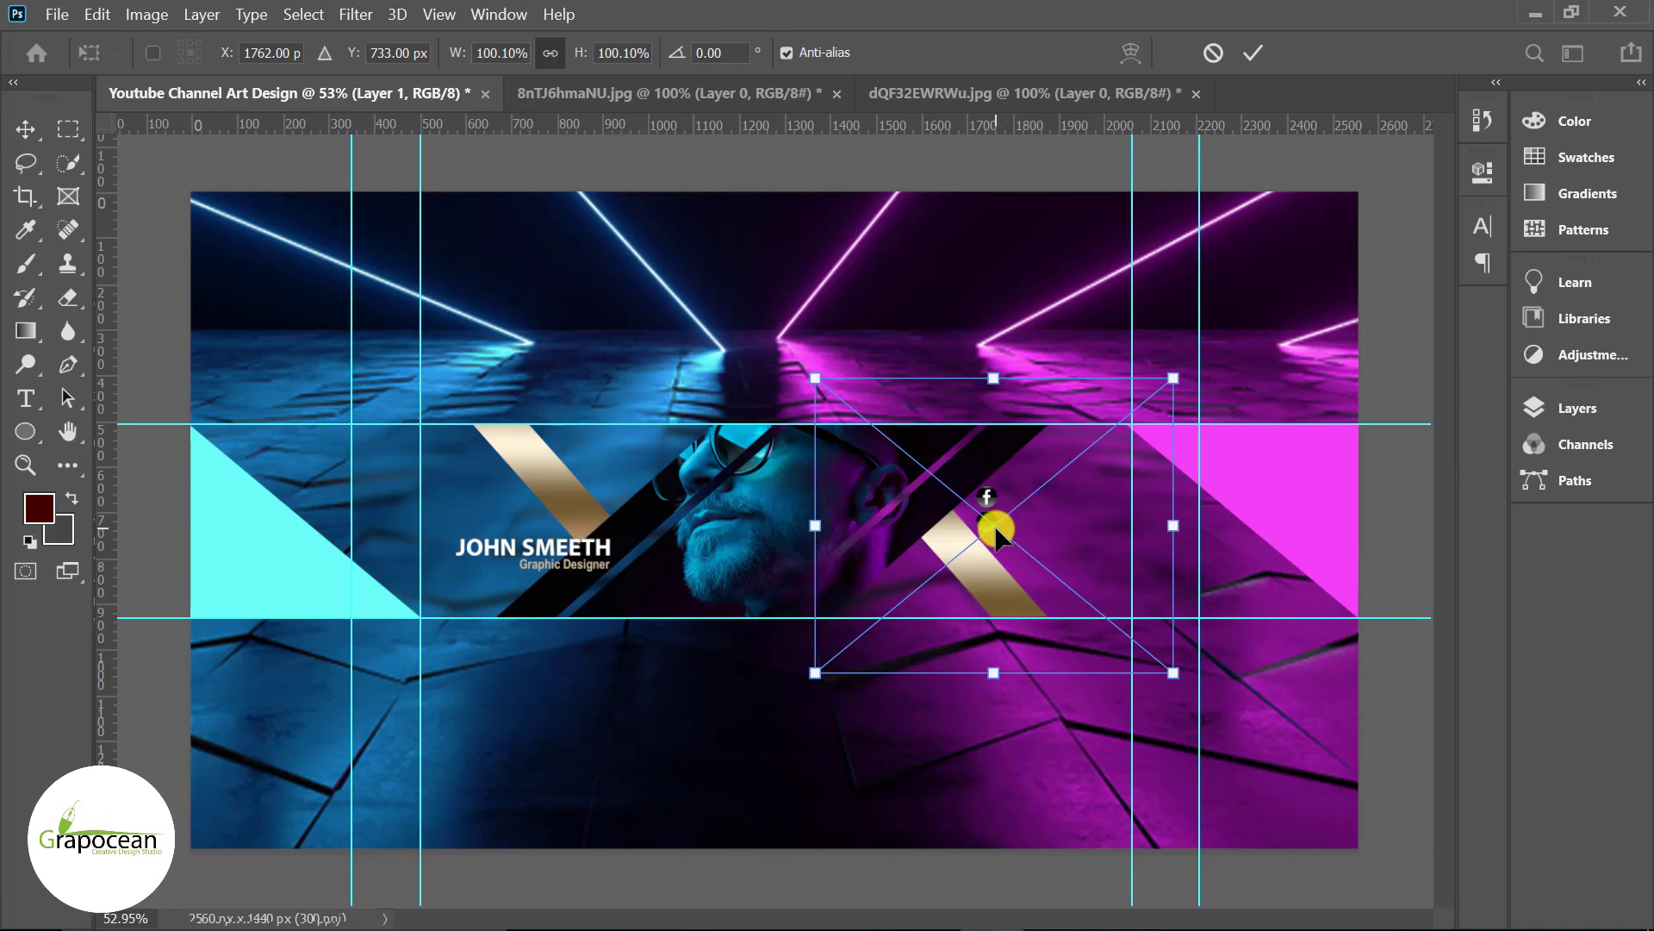
# Scale the Twitter bird down to sit in the lower circle beneath the Facebook icon.
pyautogui.moveTo(1177, 686); pyautogui.dragTo(898, 429)
pyautogui.scroll(2, 1043, 530)
pyautogui.scroll(5, 1057, 527)
pyautogui.scroll(3, 1049, 552)
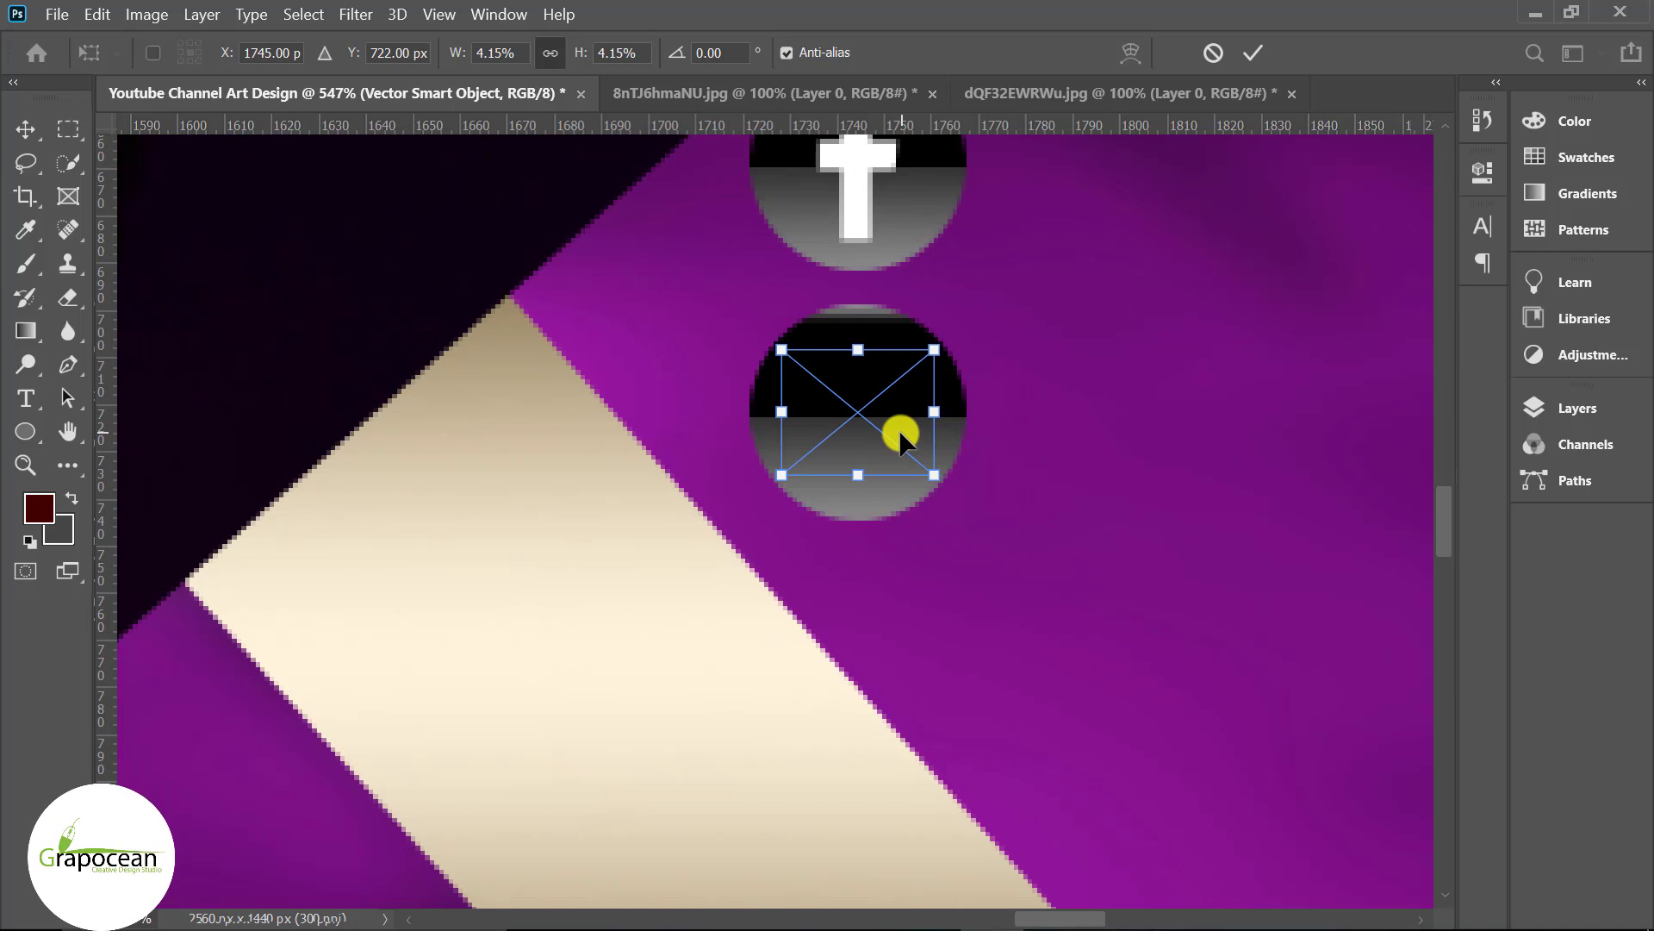
pyautogui.click(1253, 51)
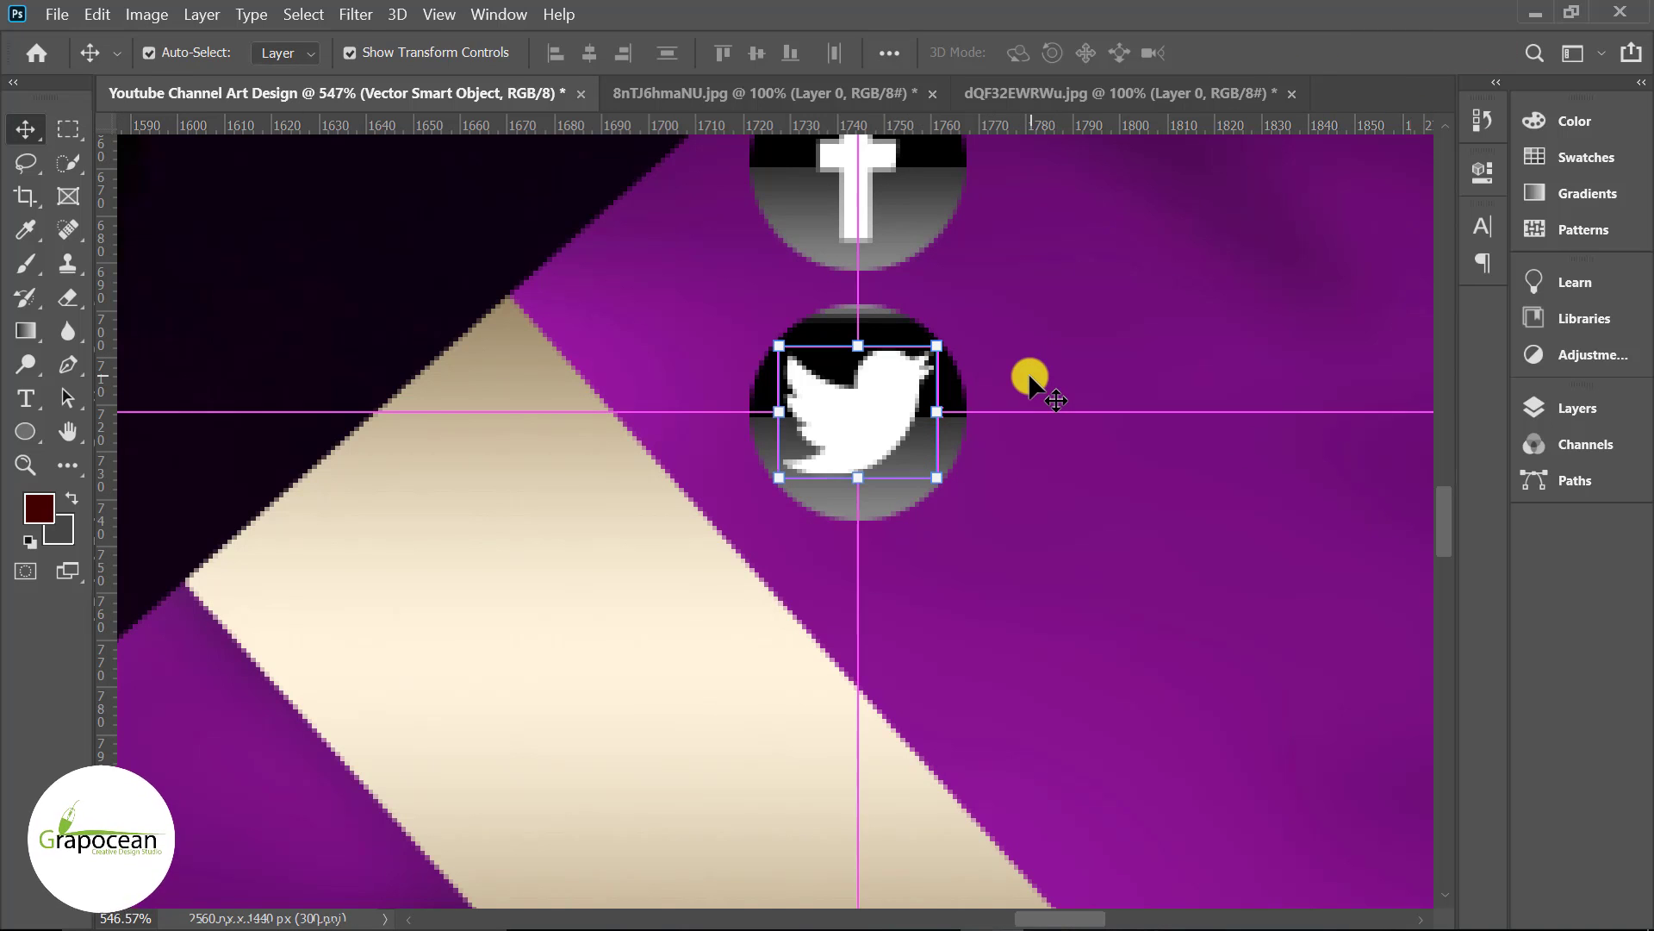
pyautogui.scroll(-3, 1030, 379)
pyautogui.scroll(-2, 956, 409)
pyautogui.scroll(-2, 1087, 492)
pyautogui.scroll(-2, 949, 530)
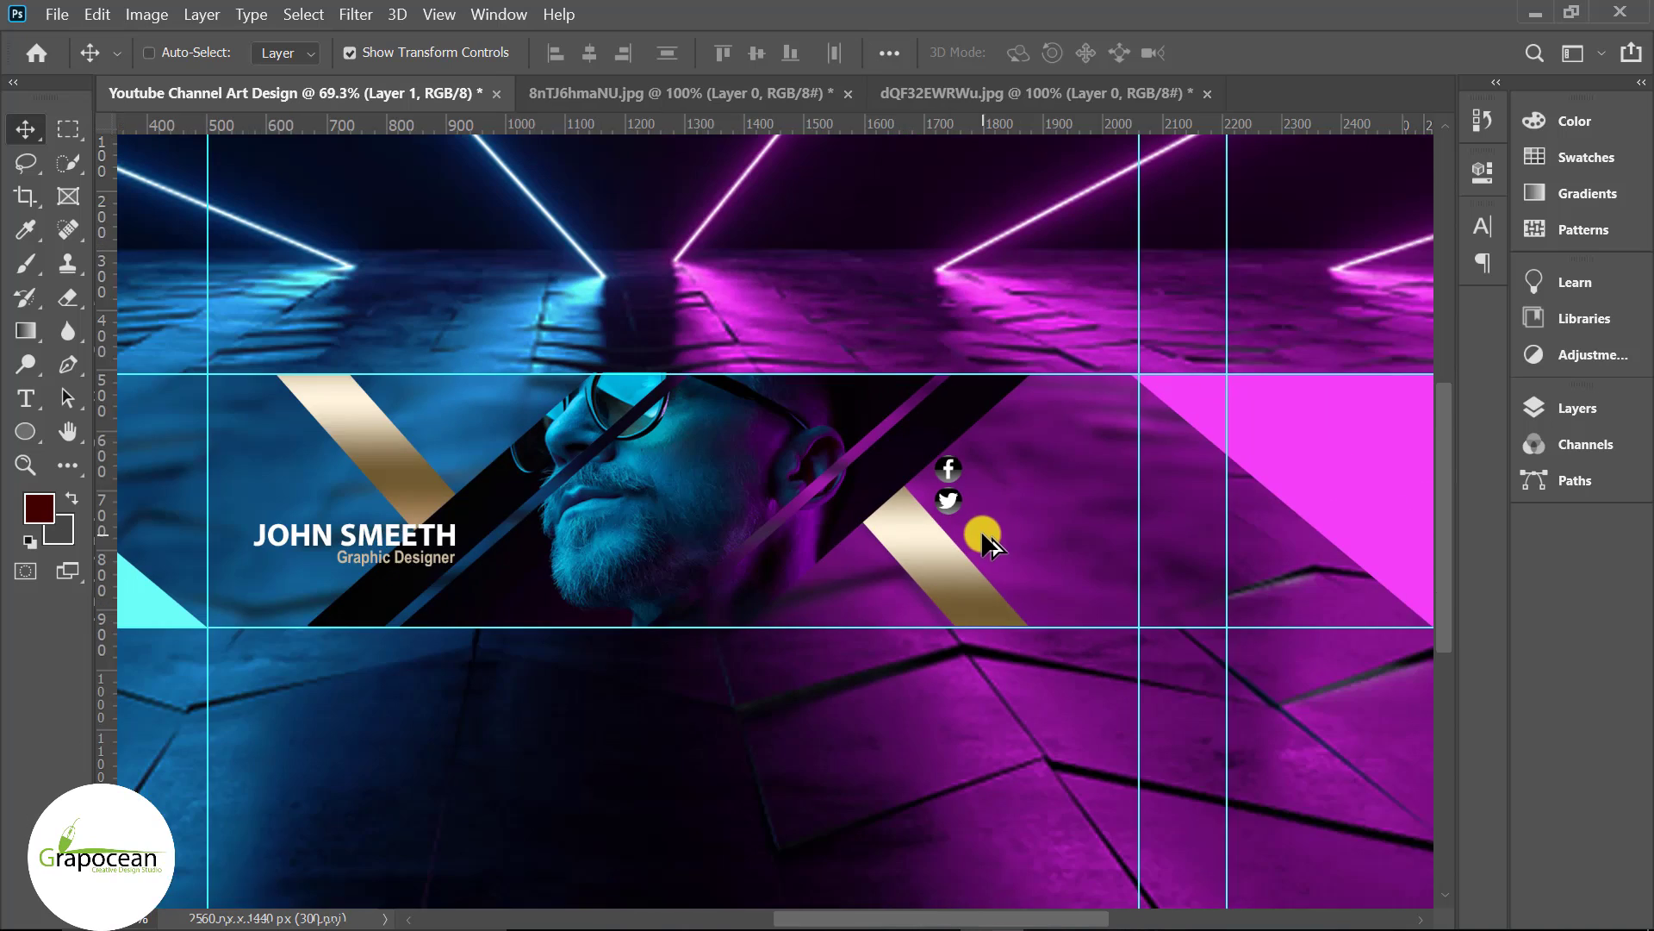
pyautogui.scroll(-1, 984, 534)
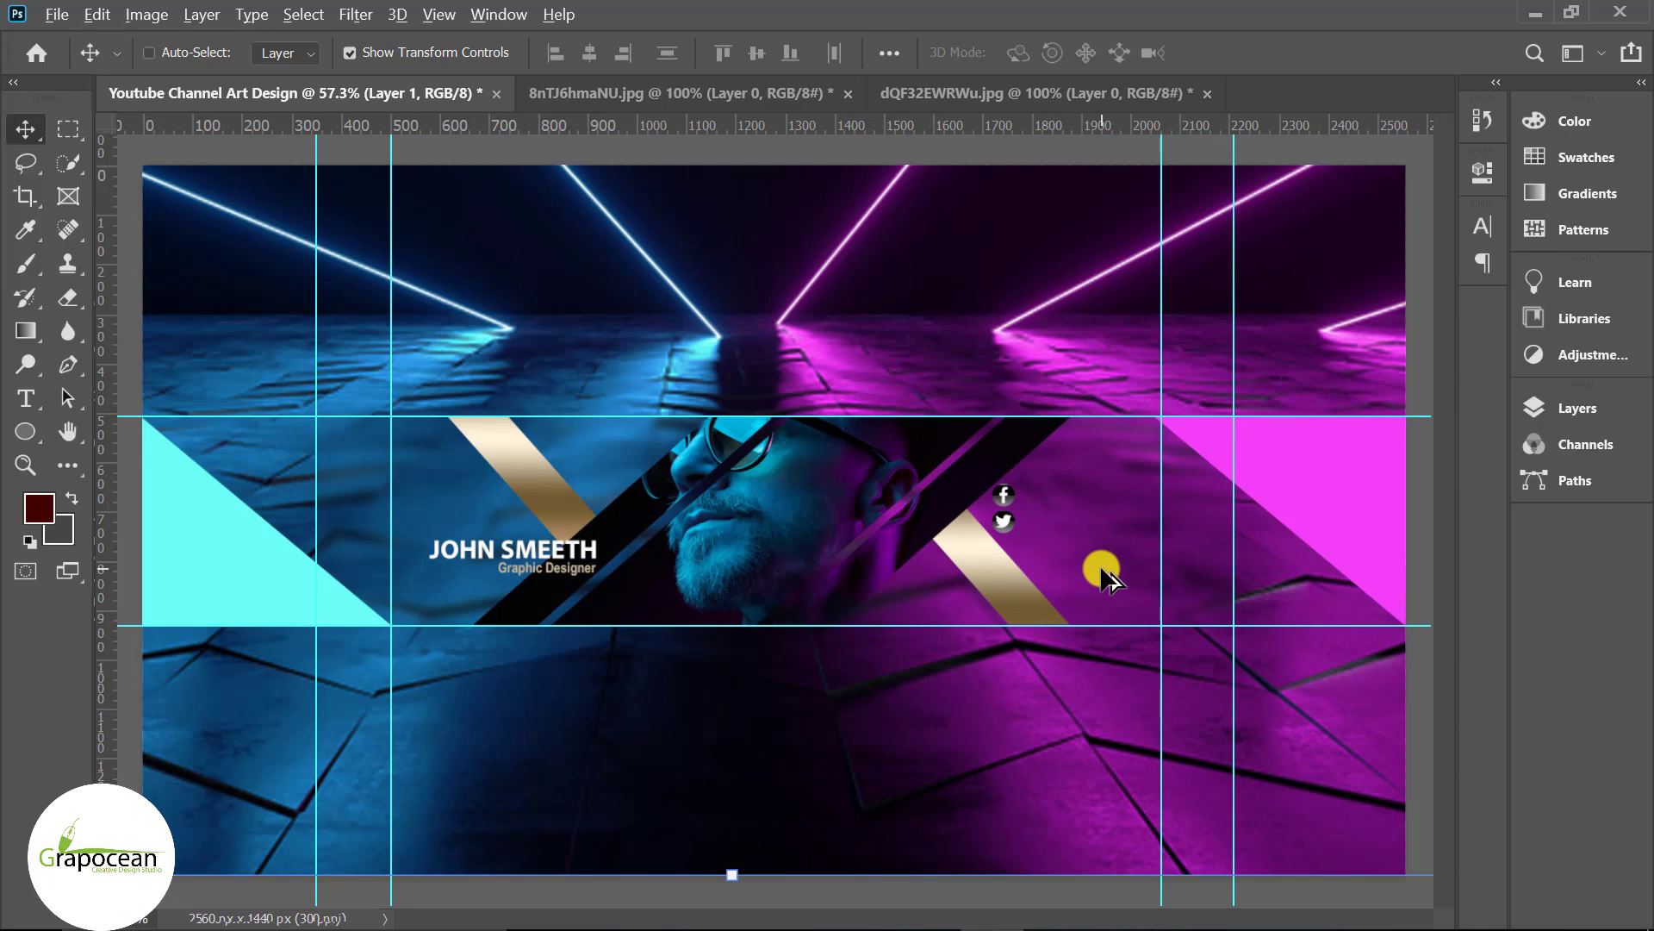
pyautogui.scroll(2, 1008, 480)
pyautogui.scroll(3, 927, 514)
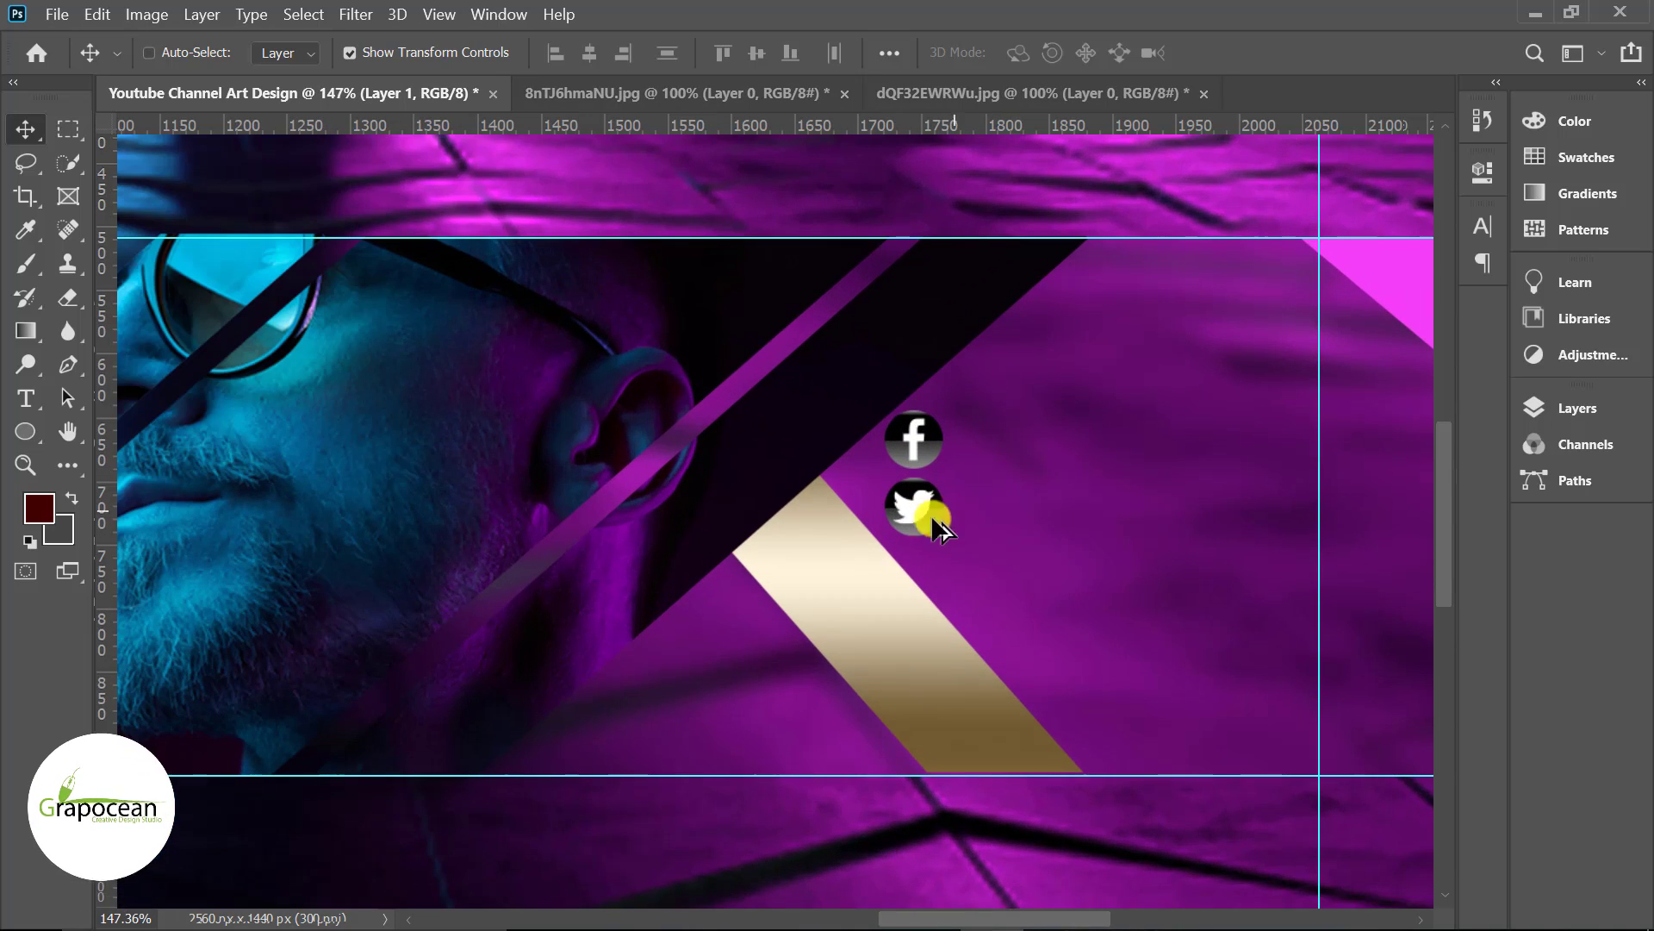
pyautogui.click(25, 398)
pyautogui.scroll(1, 1015, 458)
pyautogui.click(970, 444)
pyautogui.write('w')
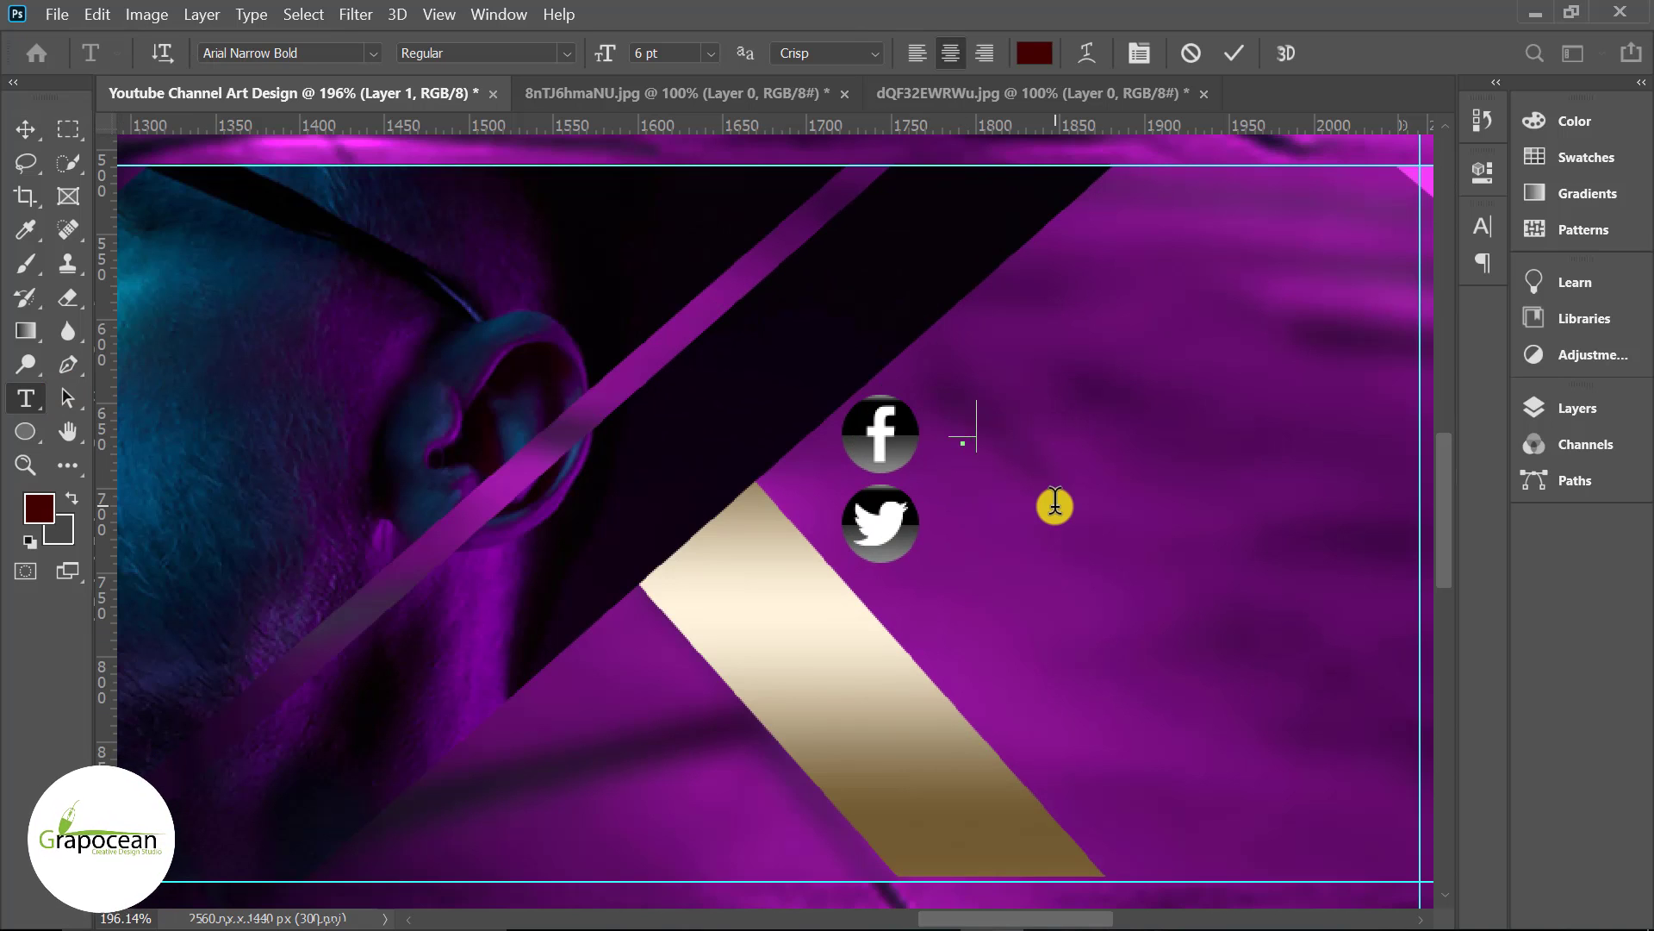
pyautogui.write('ww')
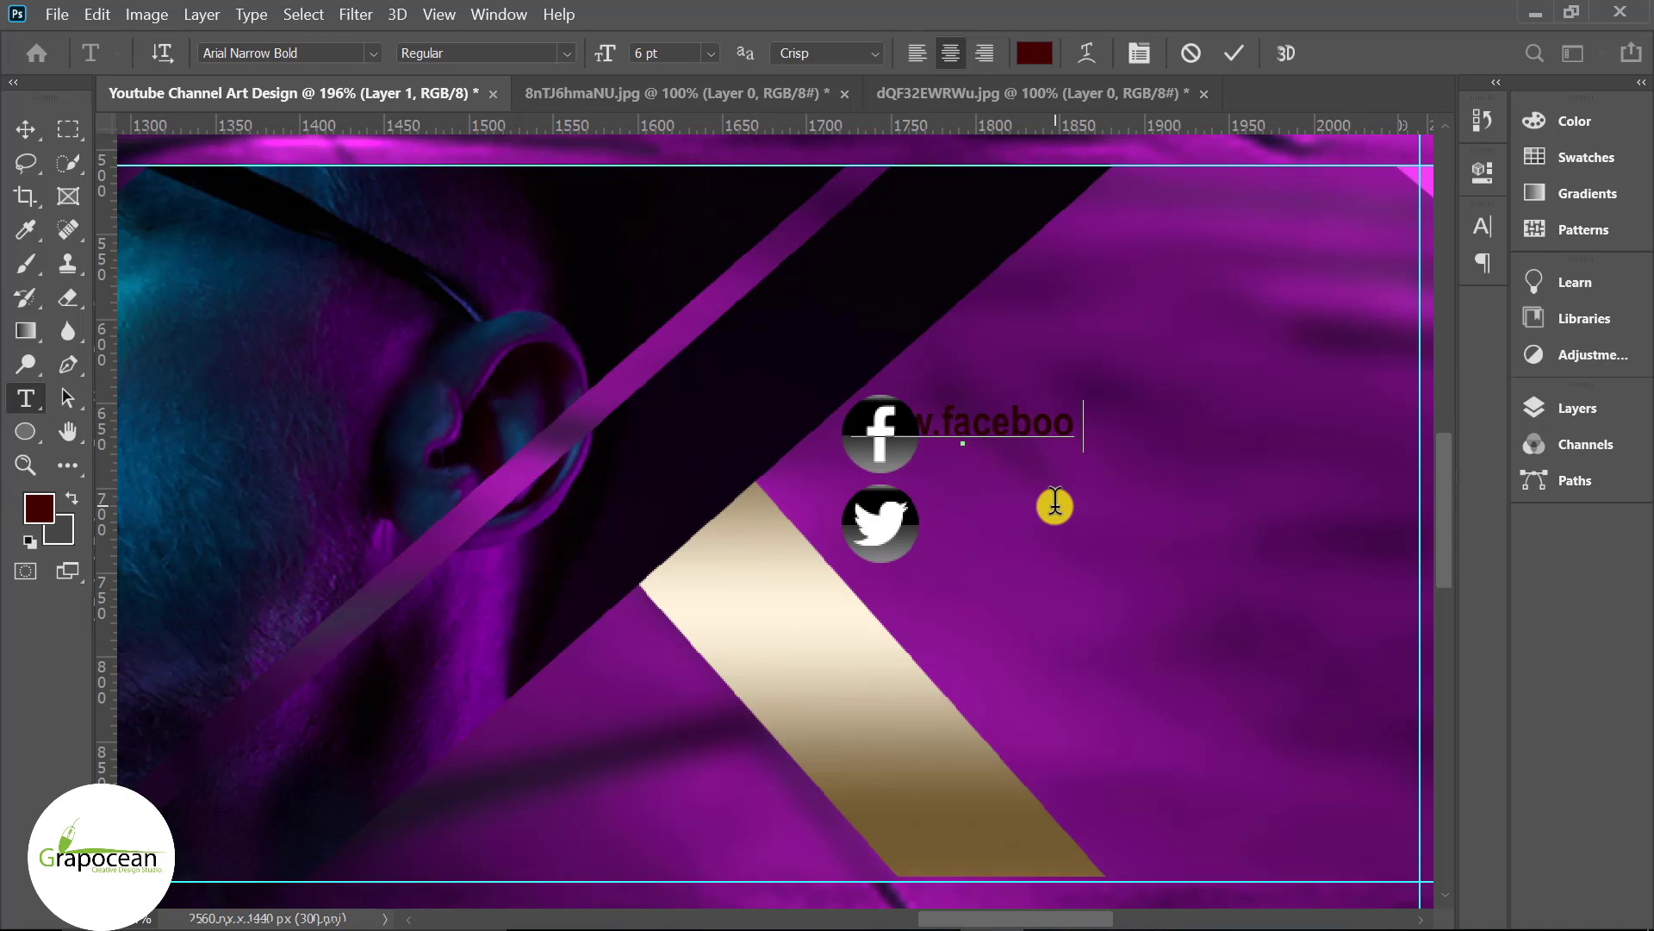
pyautogui.write('k.com')
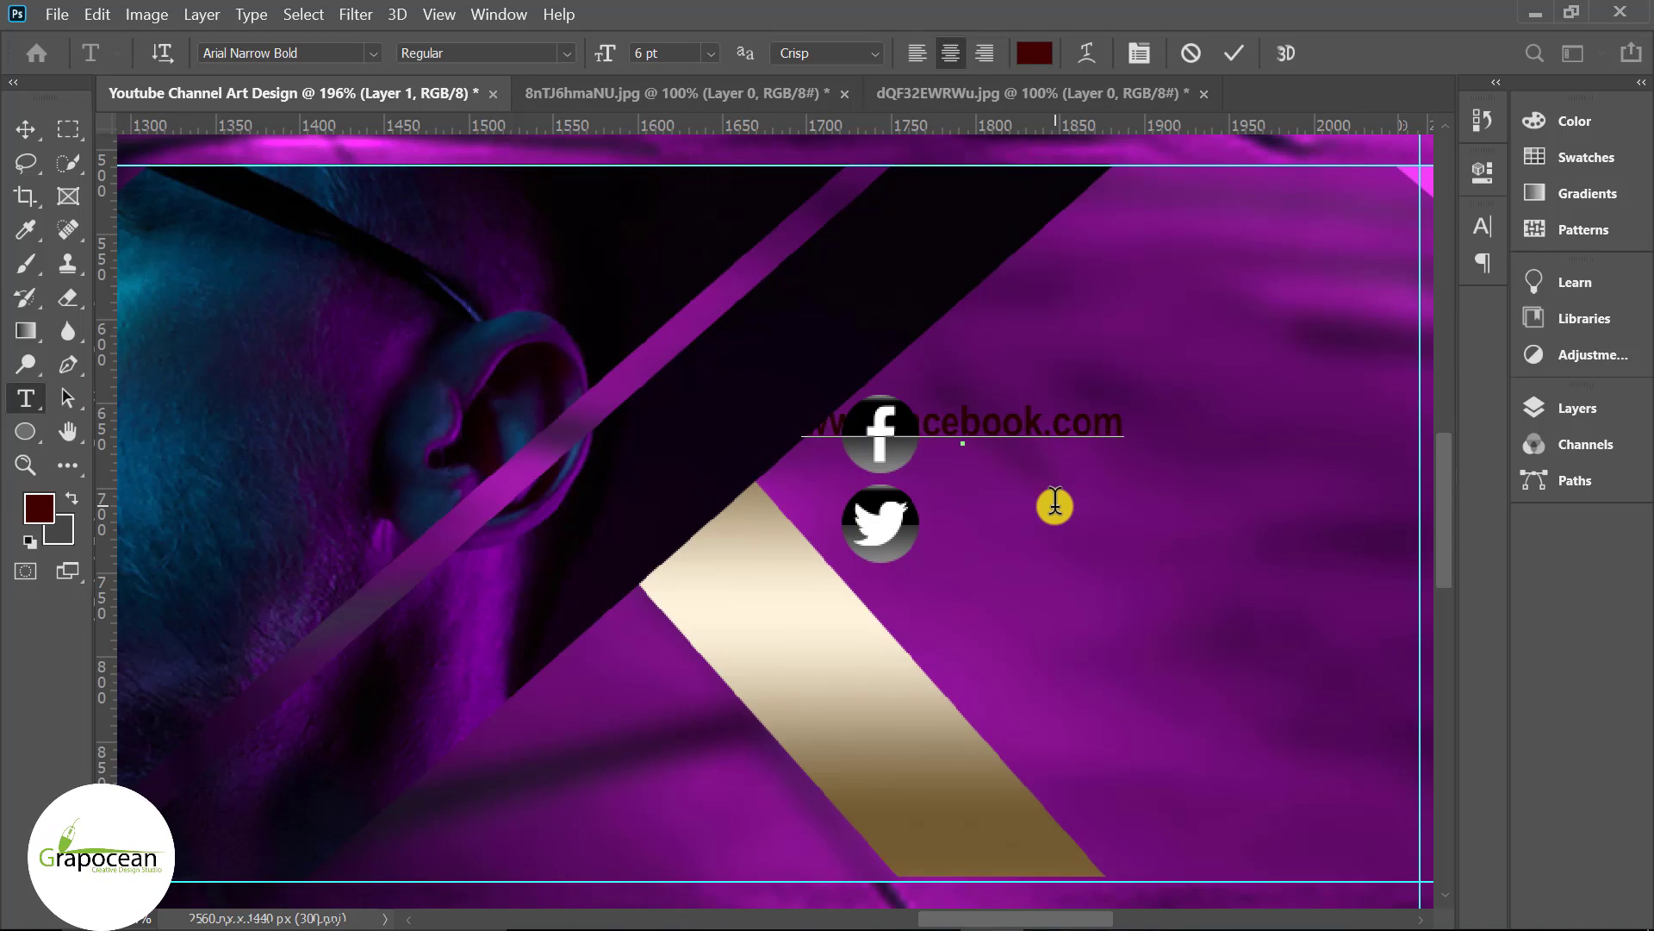
pyautogui.write('/grapocean')
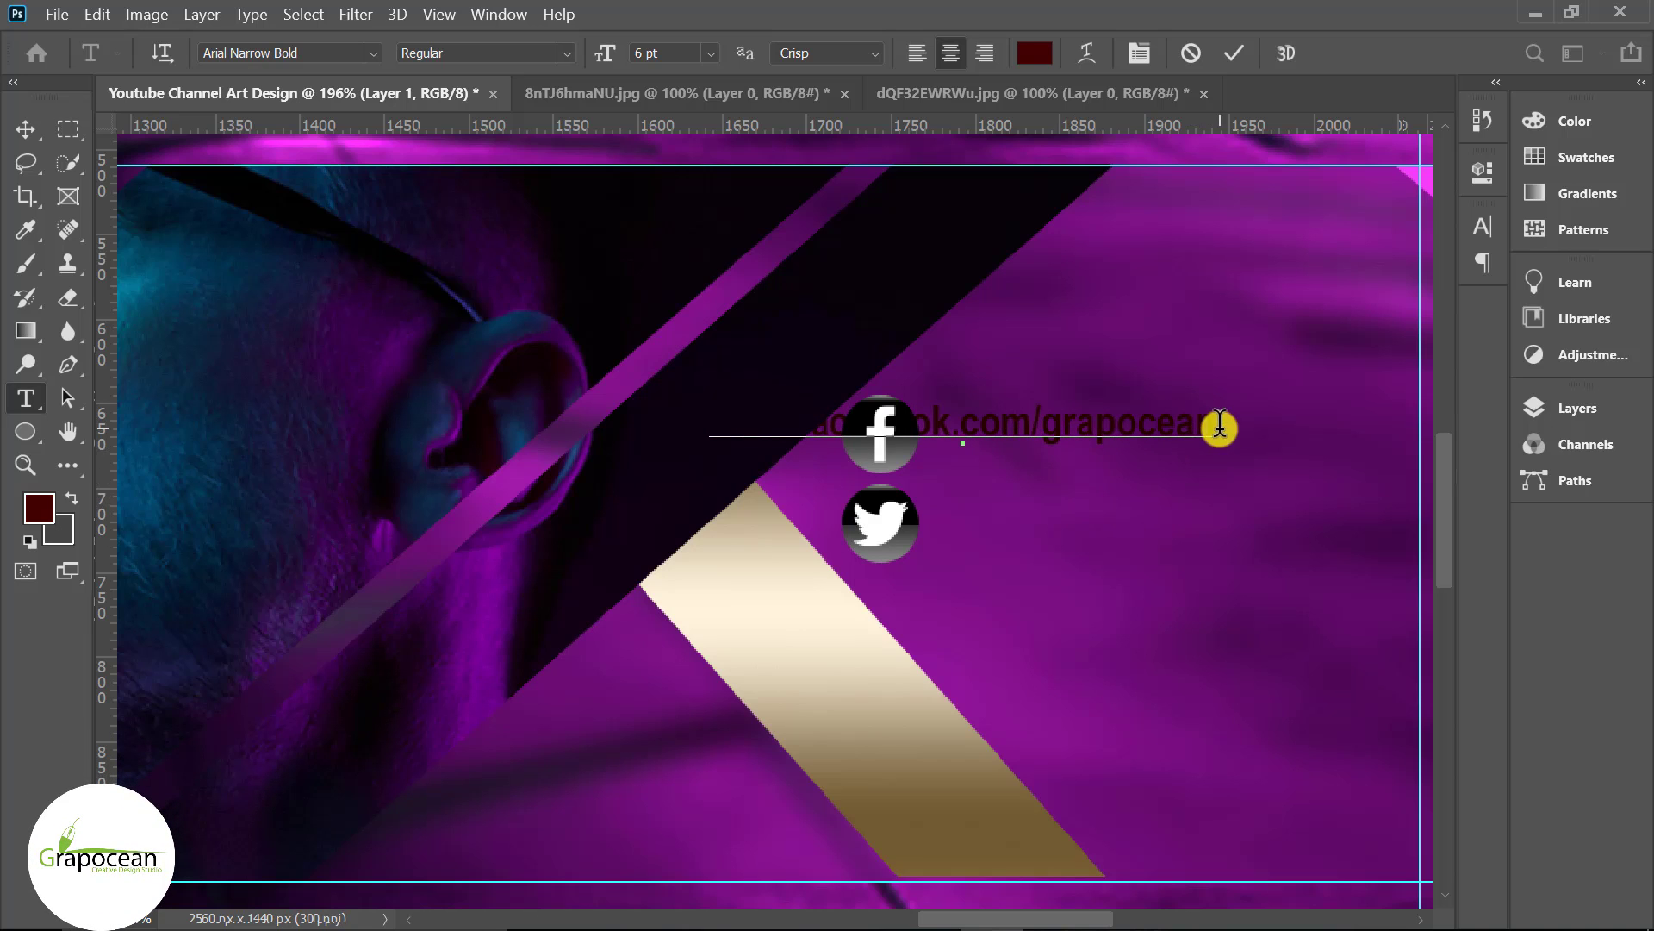
pyautogui.moveTo(1221, 425); pyautogui.dragTo(233, 373)
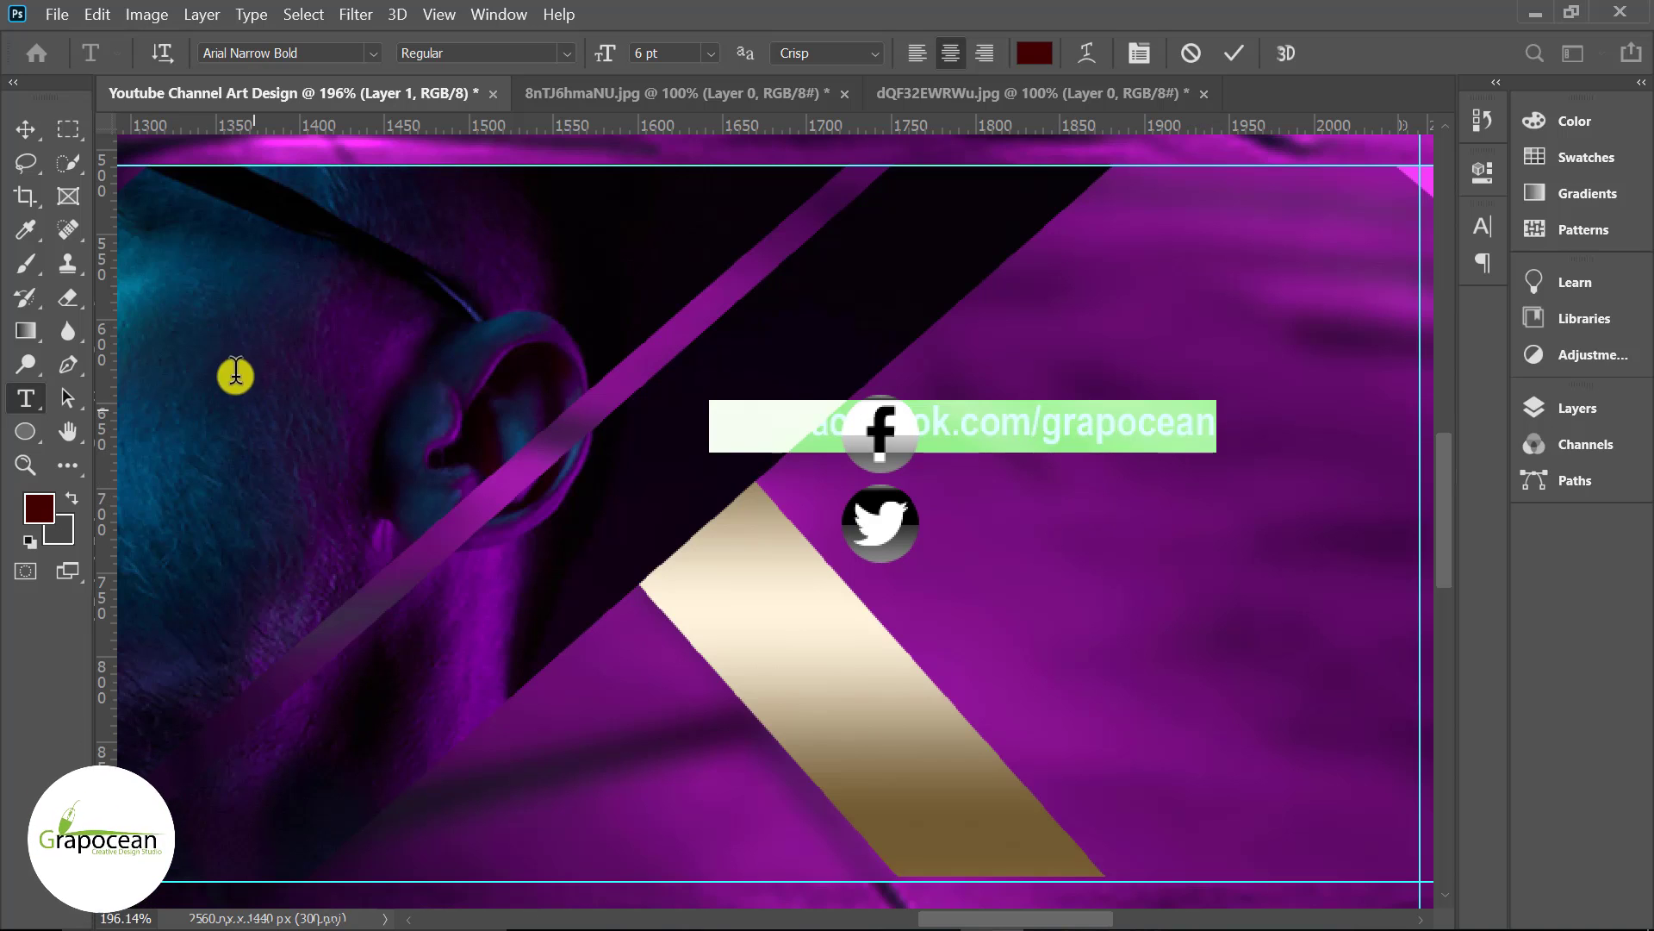
pyautogui.click(1034, 52)
pyautogui.click(829, 403)
pyautogui.click(1471, 405)
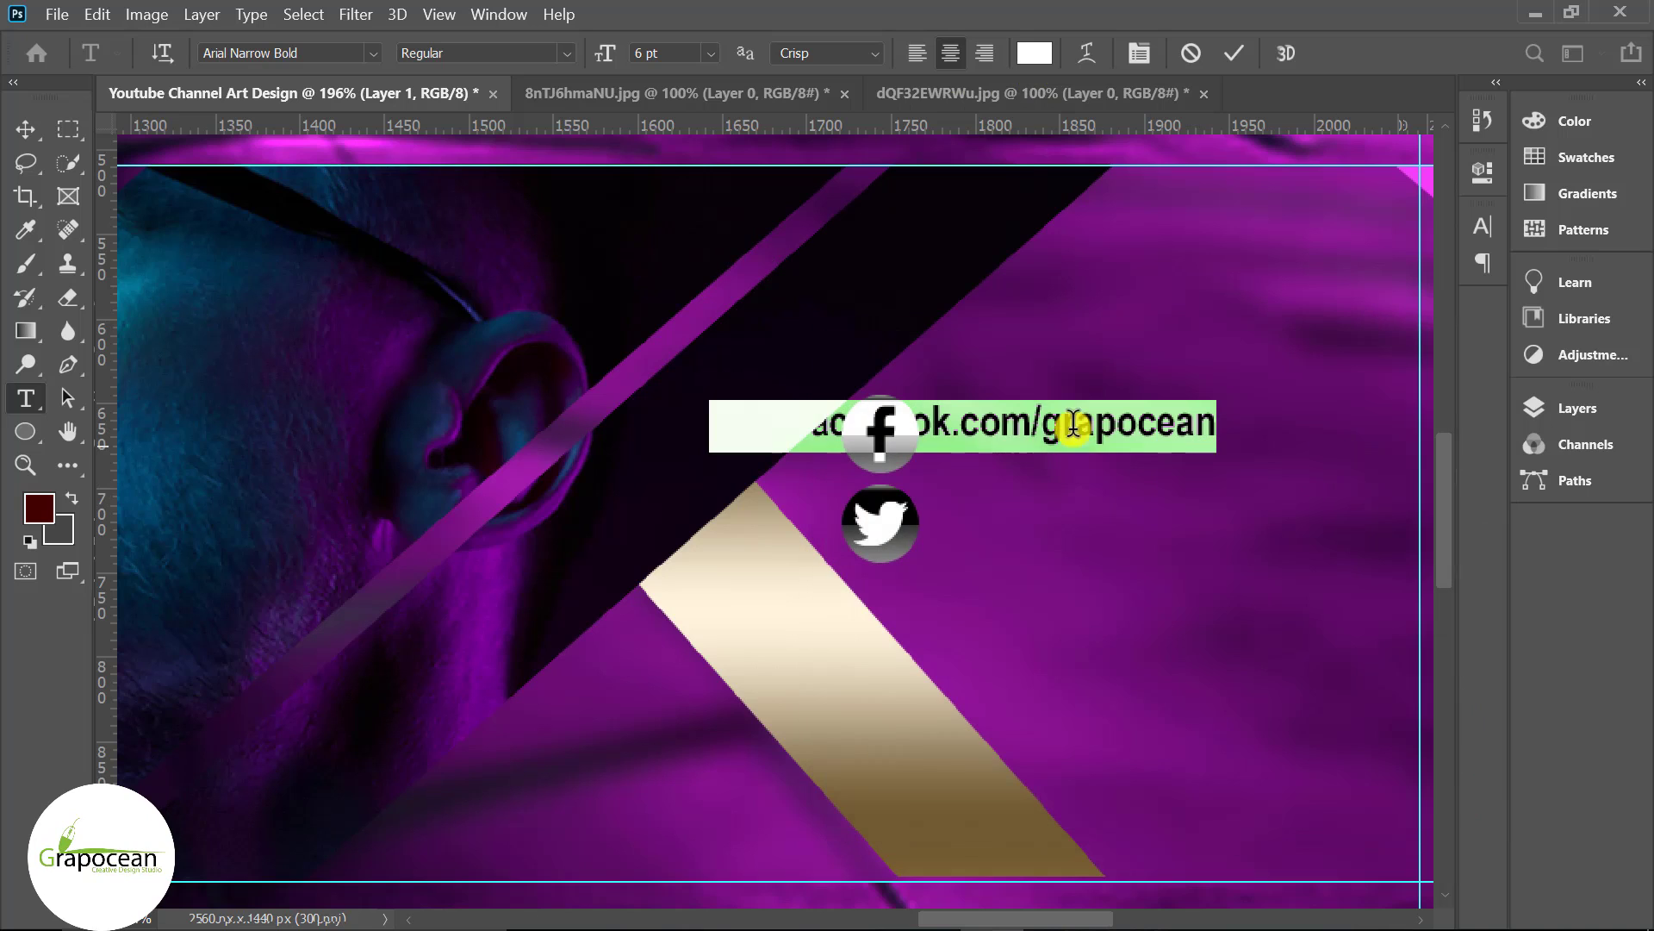
pyautogui.moveTo(628, 54); pyautogui.dragTo(609, 57)
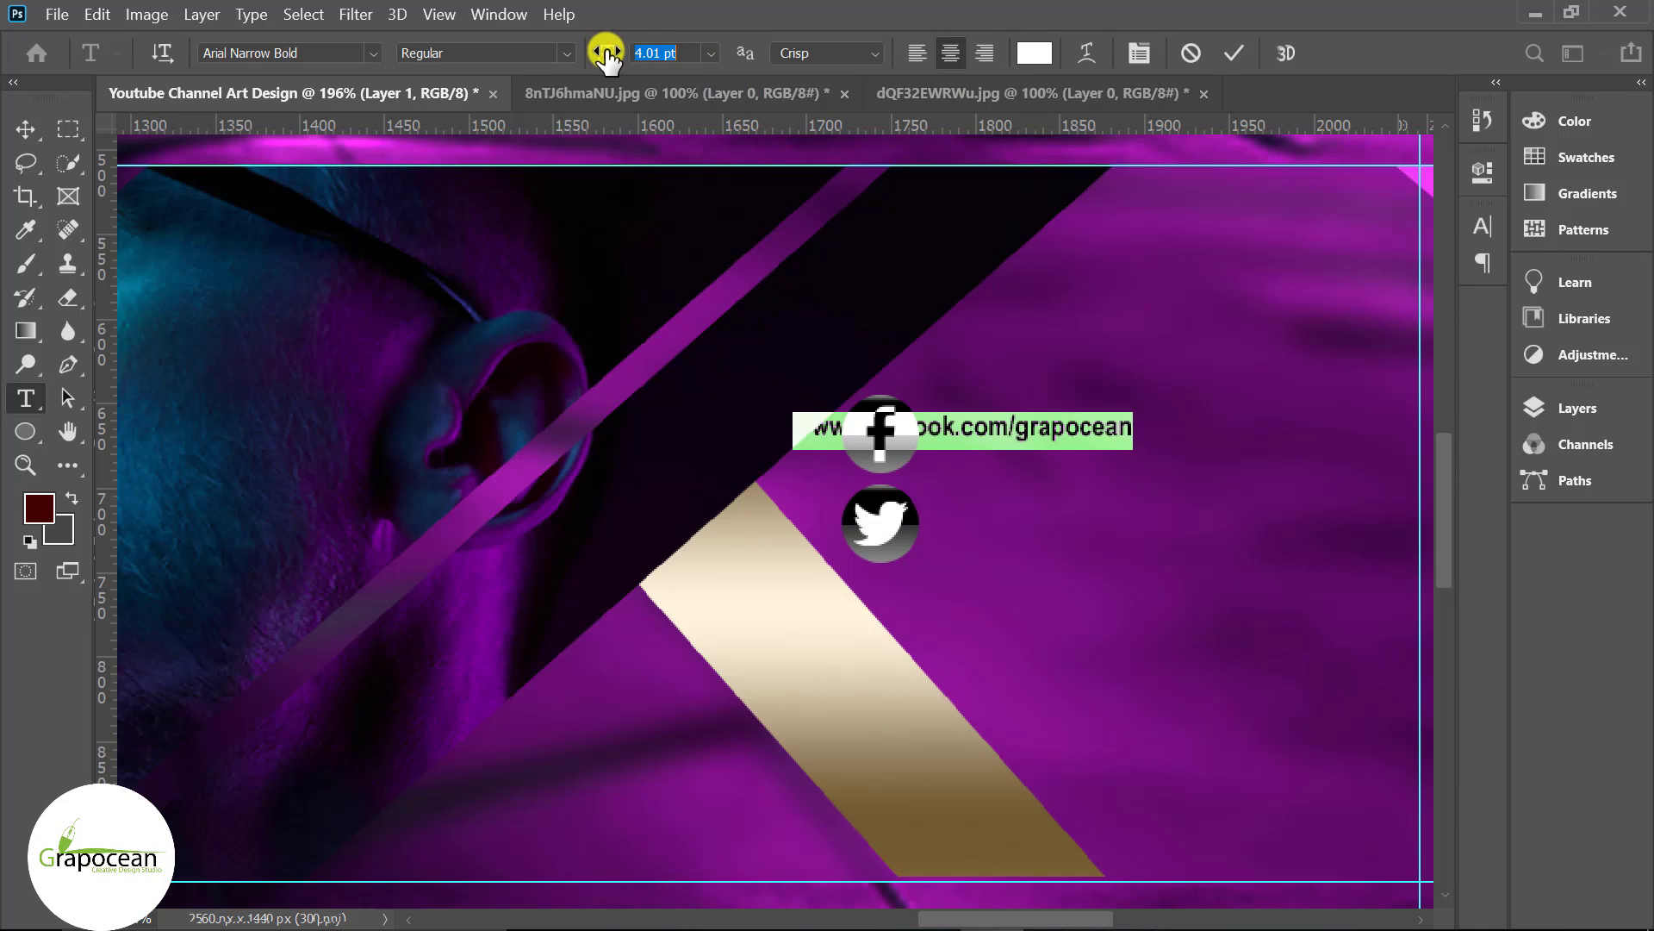
pyautogui.click(23, 128)
# Place the URL beside the Facebook icon and duplicate it beside the Twitter bird.
pyautogui.click(734, 648)
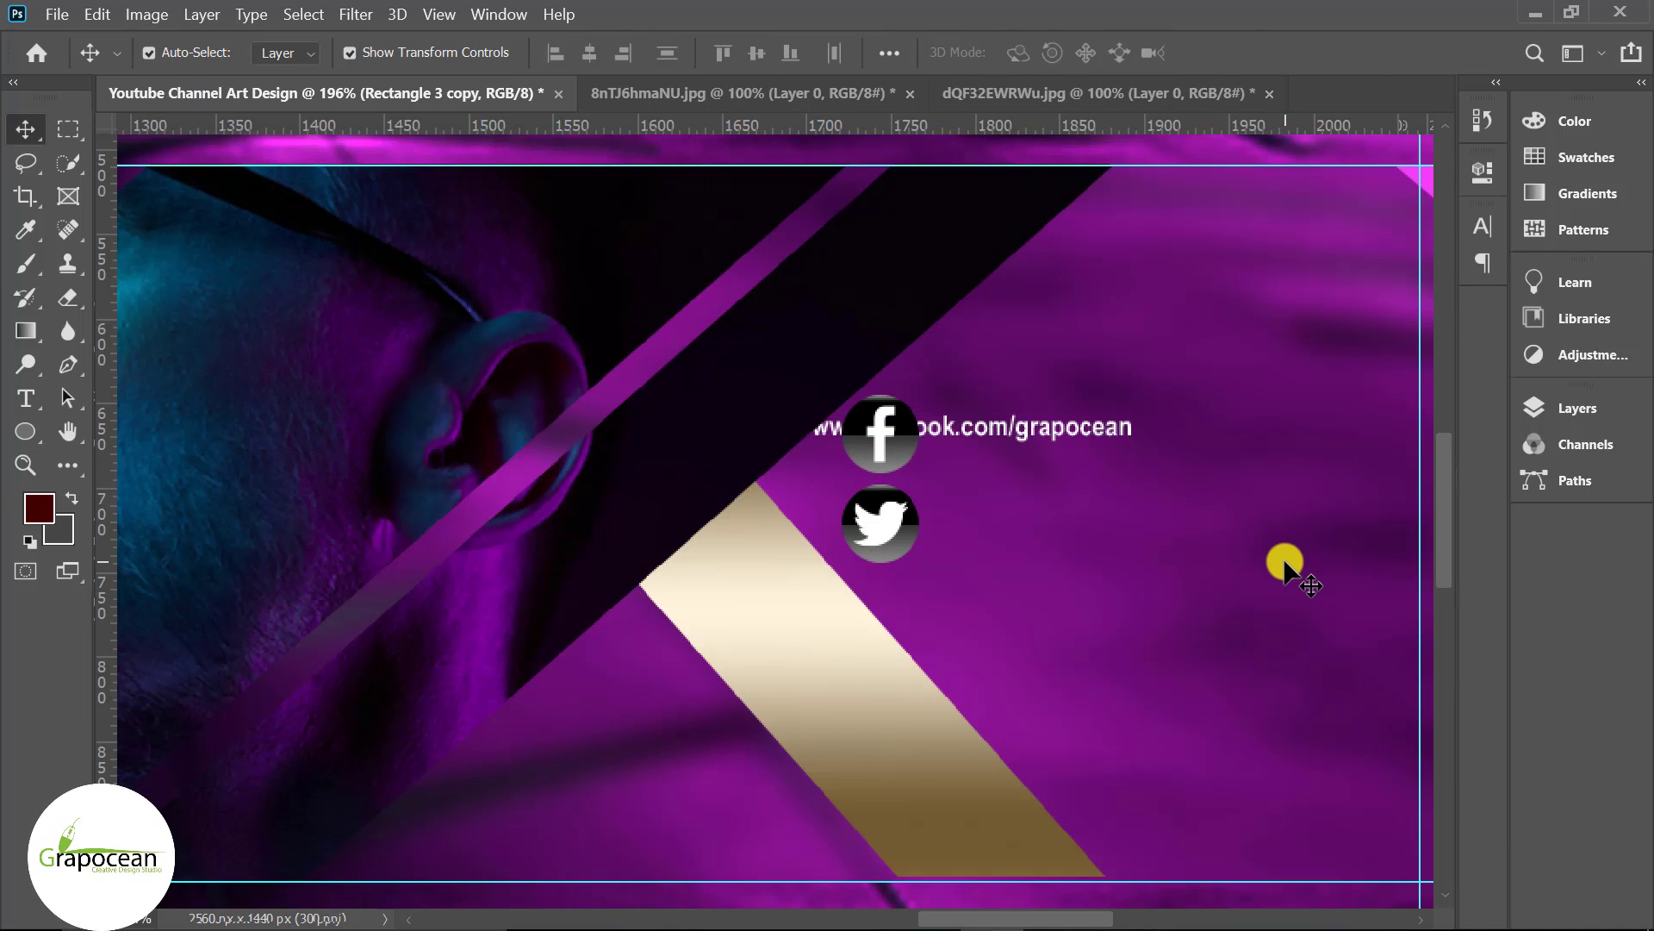
pyautogui.click(1285, 561)
pyautogui.moveTo(1082, 435); pyautogui.dragTo(1215, 432)
pyautogui.scroll(1, 1134, 428)
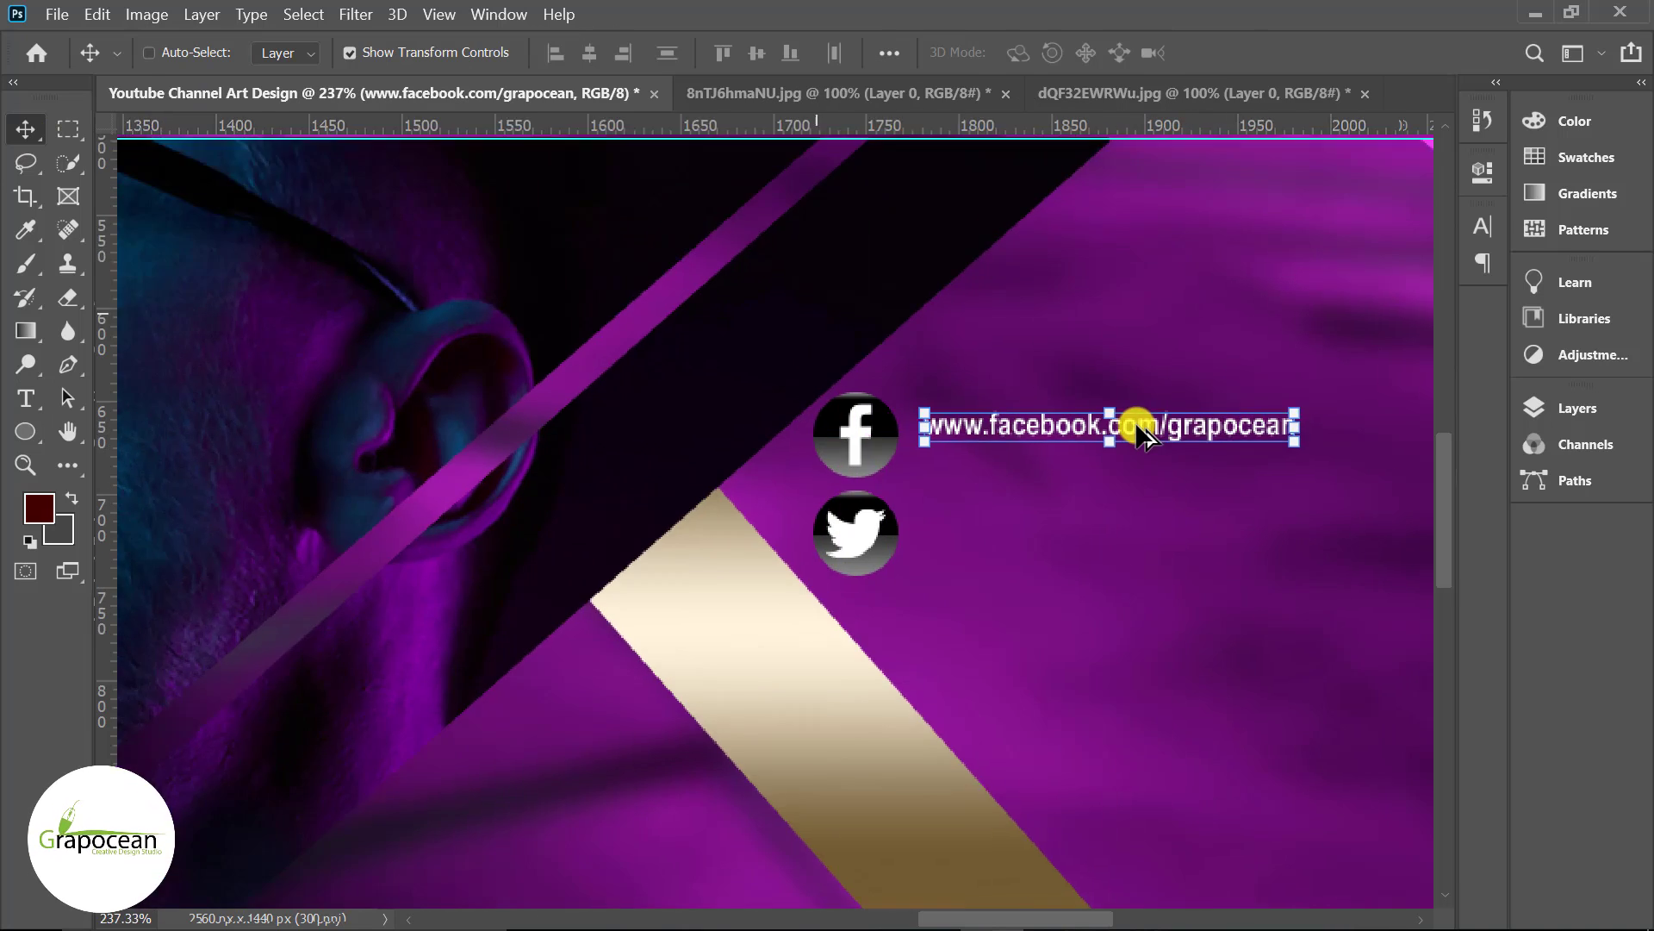
pyautogui.scroll(1, 1000, 426)
pyautogui.moveTo(1001, 427); pyautogui.dragTo(1020, 586)
pyautogui.press('t')
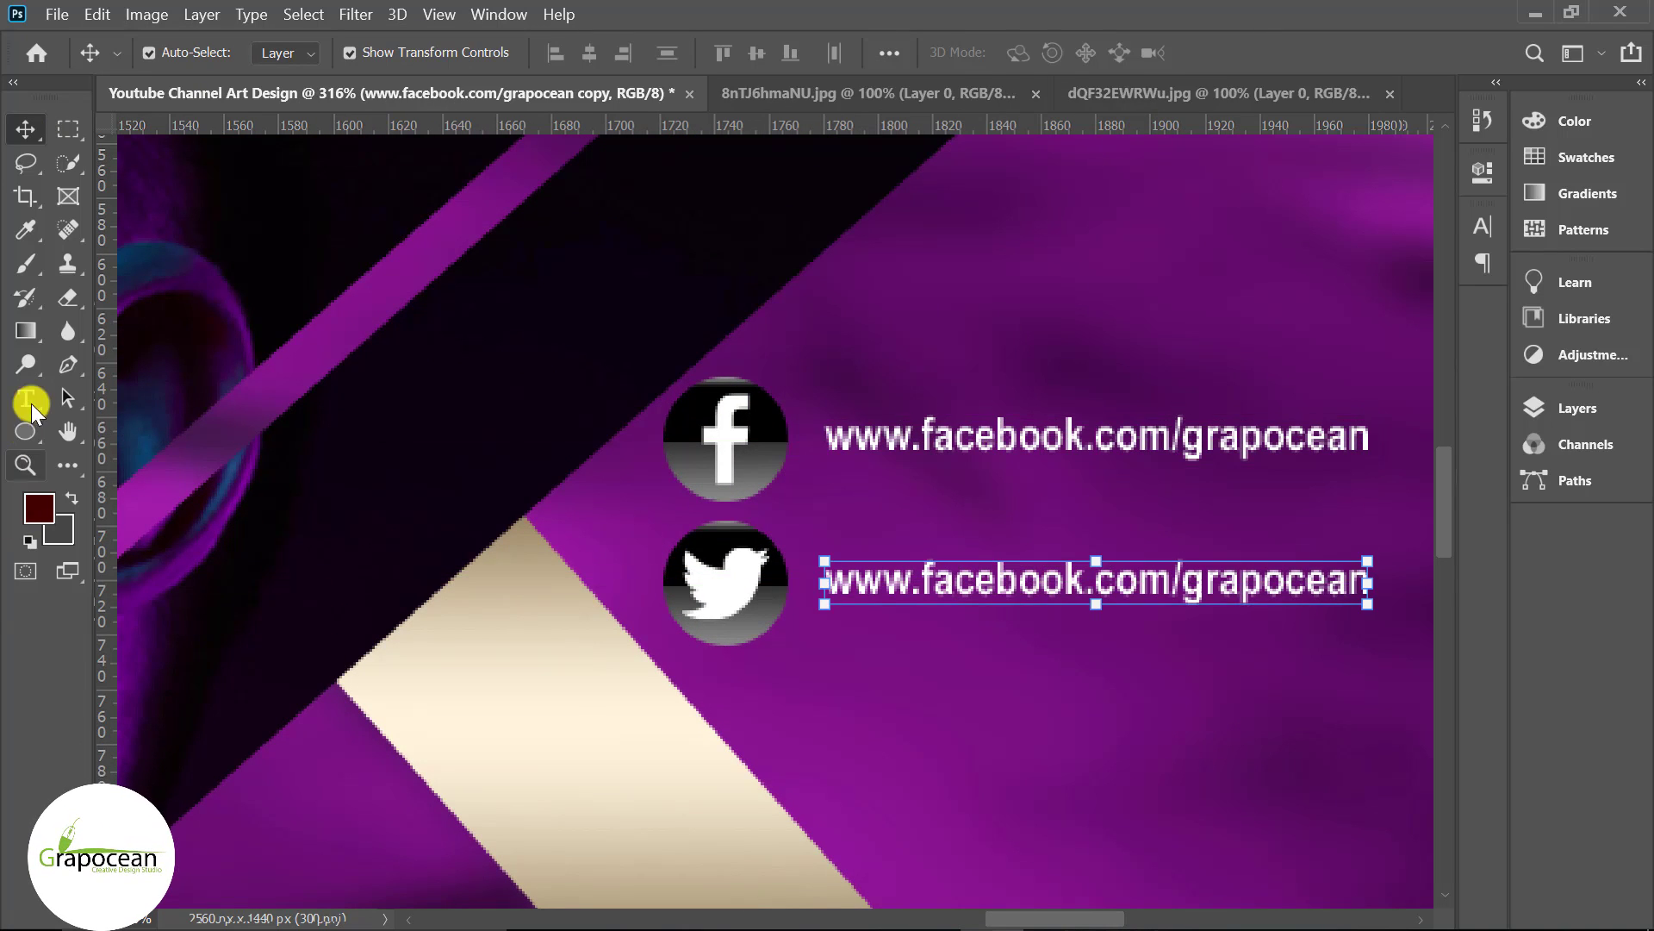
pyautogui.click(948, 614)
pyautogui.doubleClick(1078, 593)
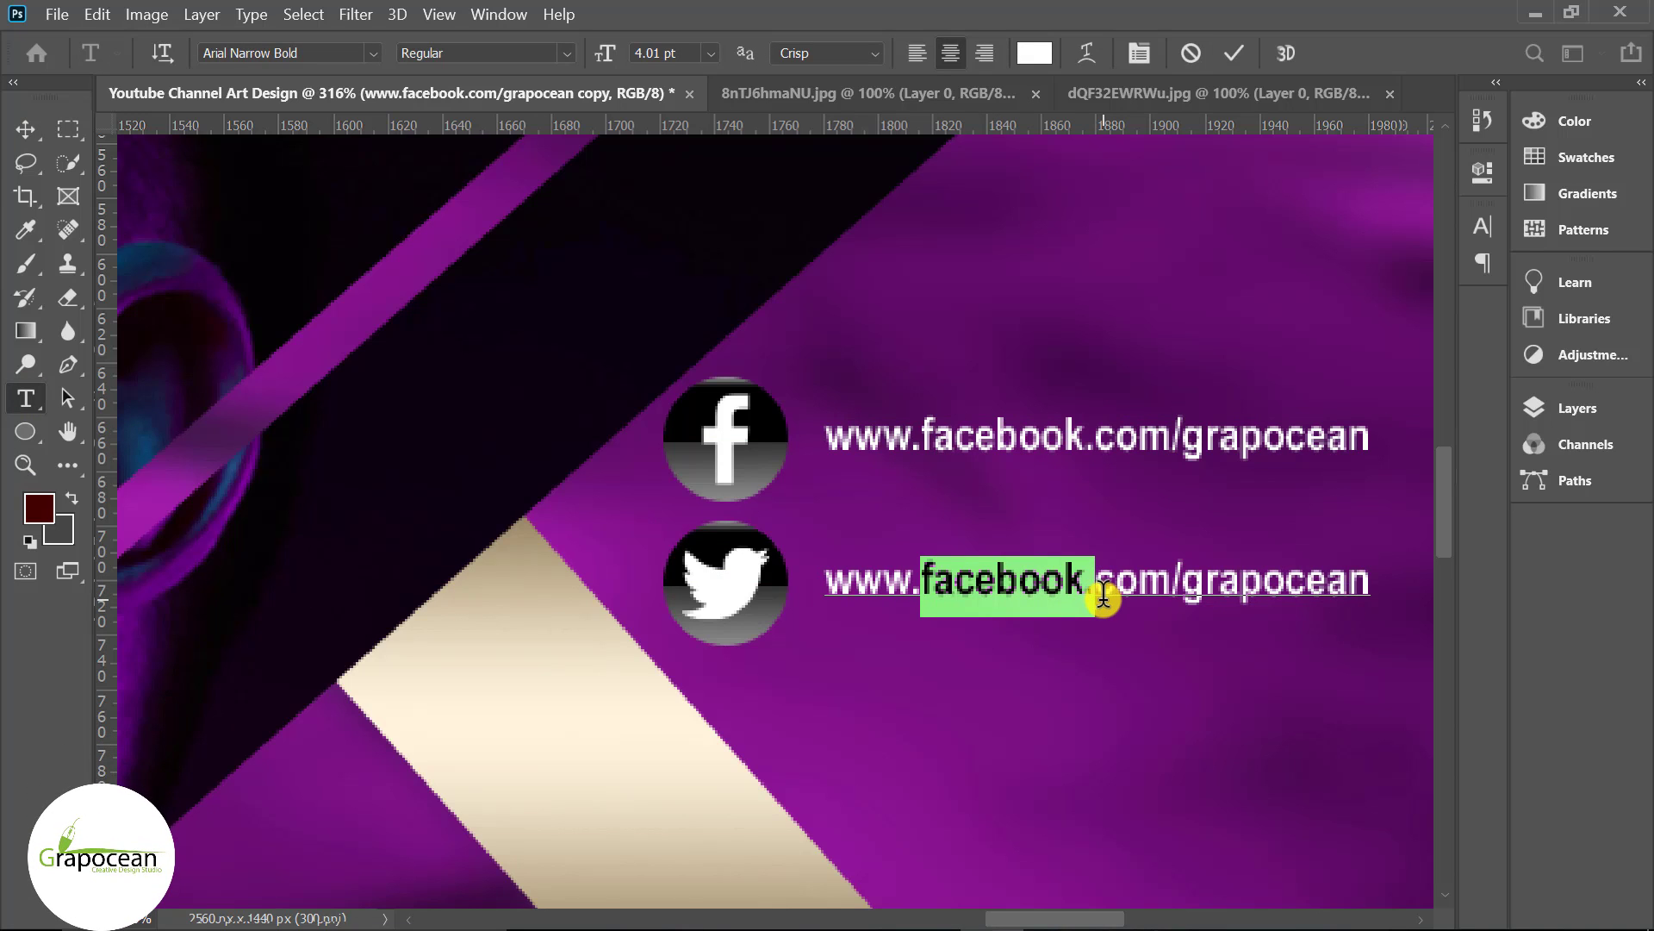
pyautogui.write('twitter')
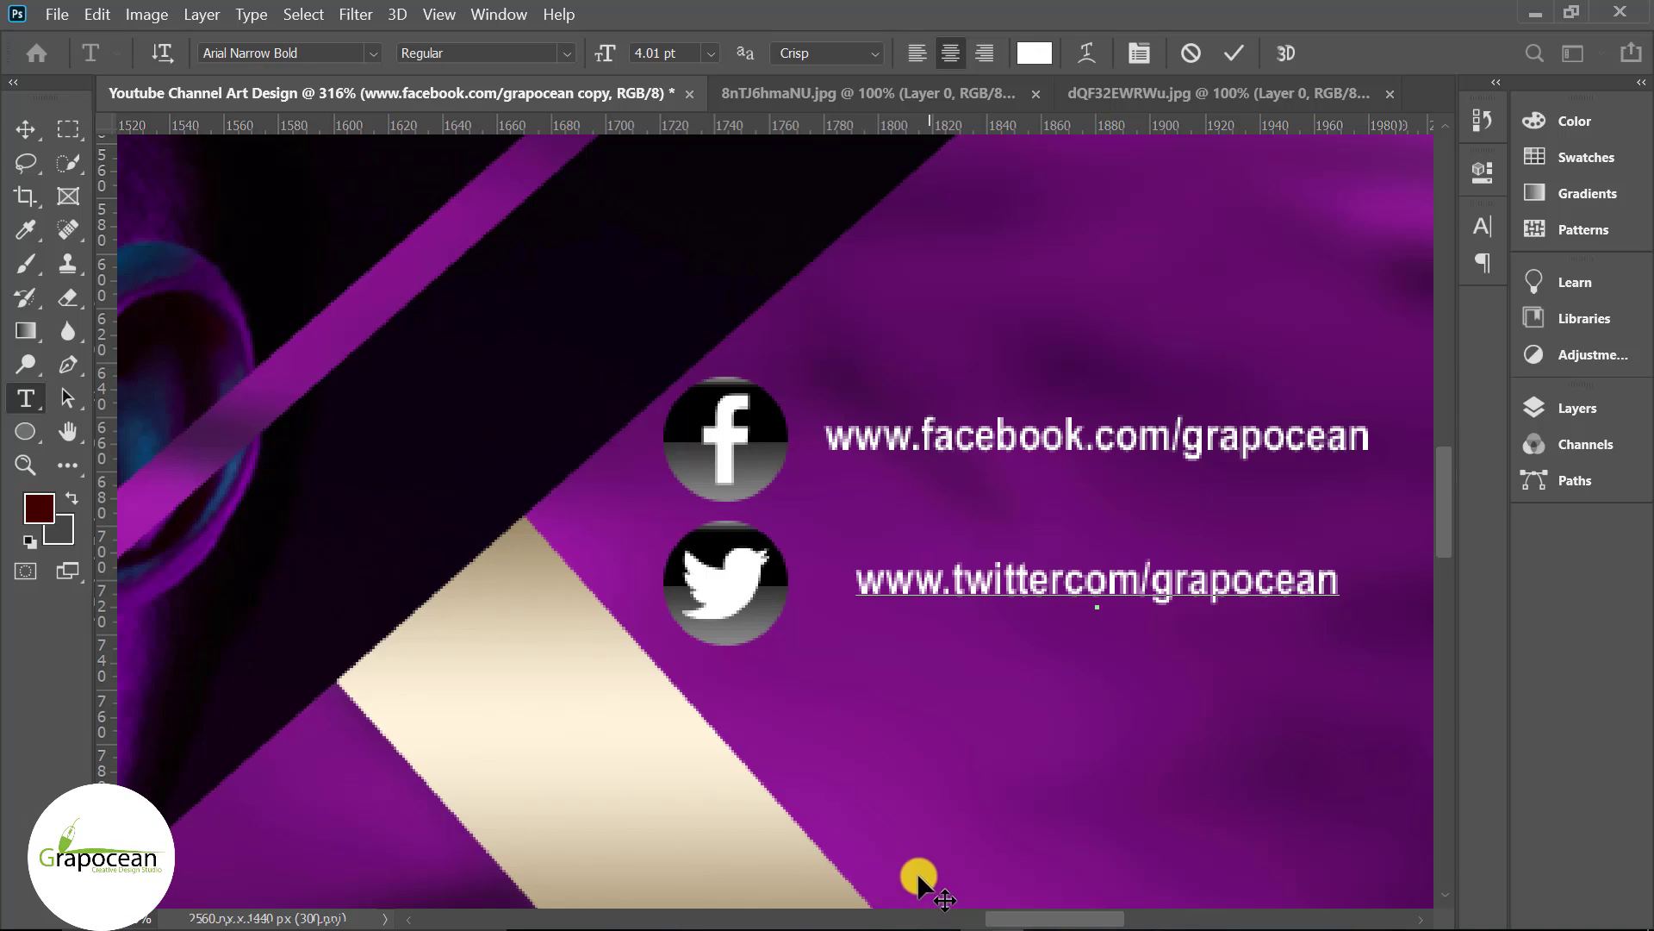
pyautogui.click(19, 129)
pyautogui.click(25, 398)
pyautogui.write('.')
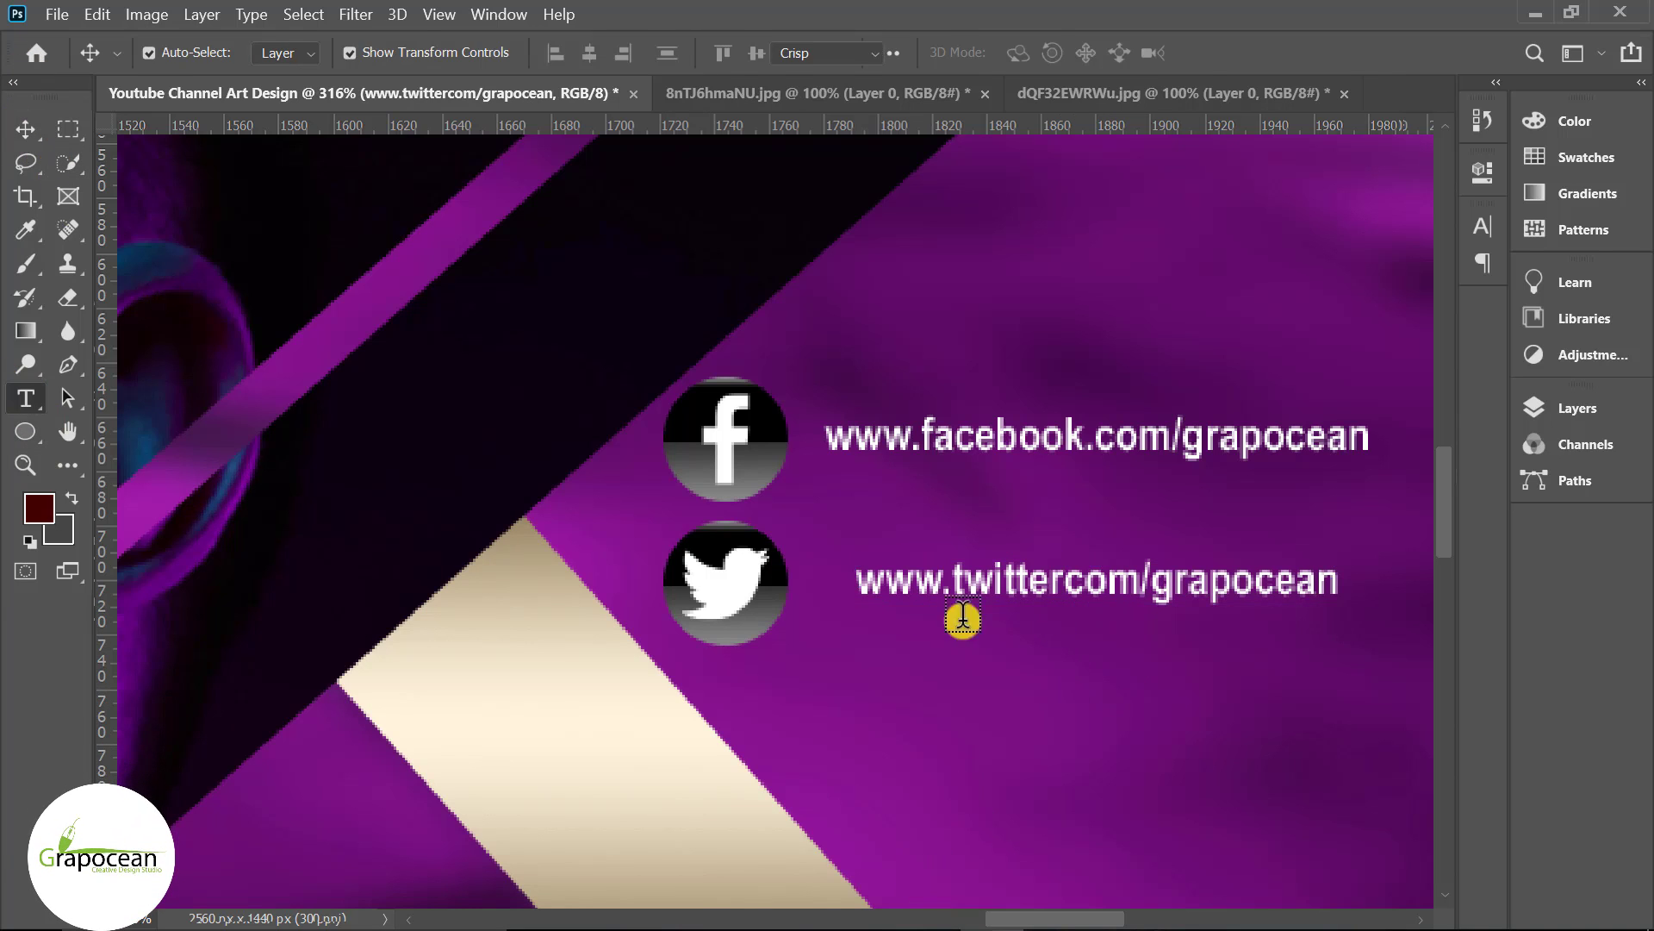
pyautogui.click(25, 129)
# Left-align the Twitter URL under the Facebook URL and fit the banner in the window.
pyautogui.click(916, 652)
pyautogui.moveTo(941, 593); pyautogui.dragTo(913, 590)
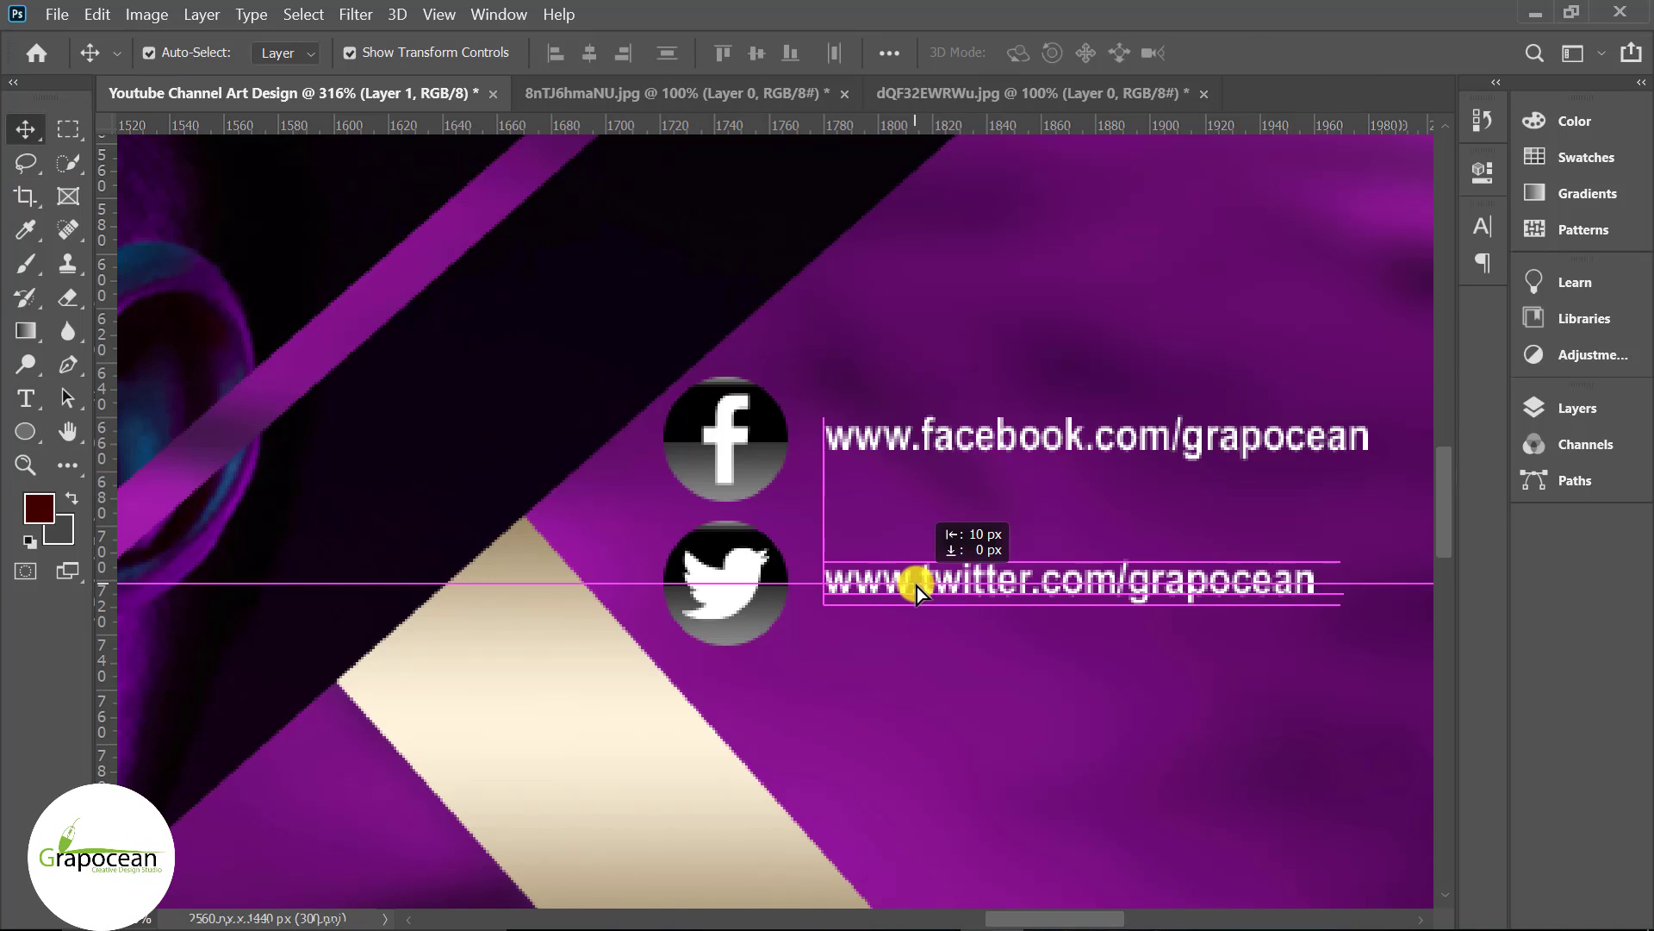
pyautogui.scroll(-5, 965, 716)
pyautogui.hotkey('ctrl', '0')
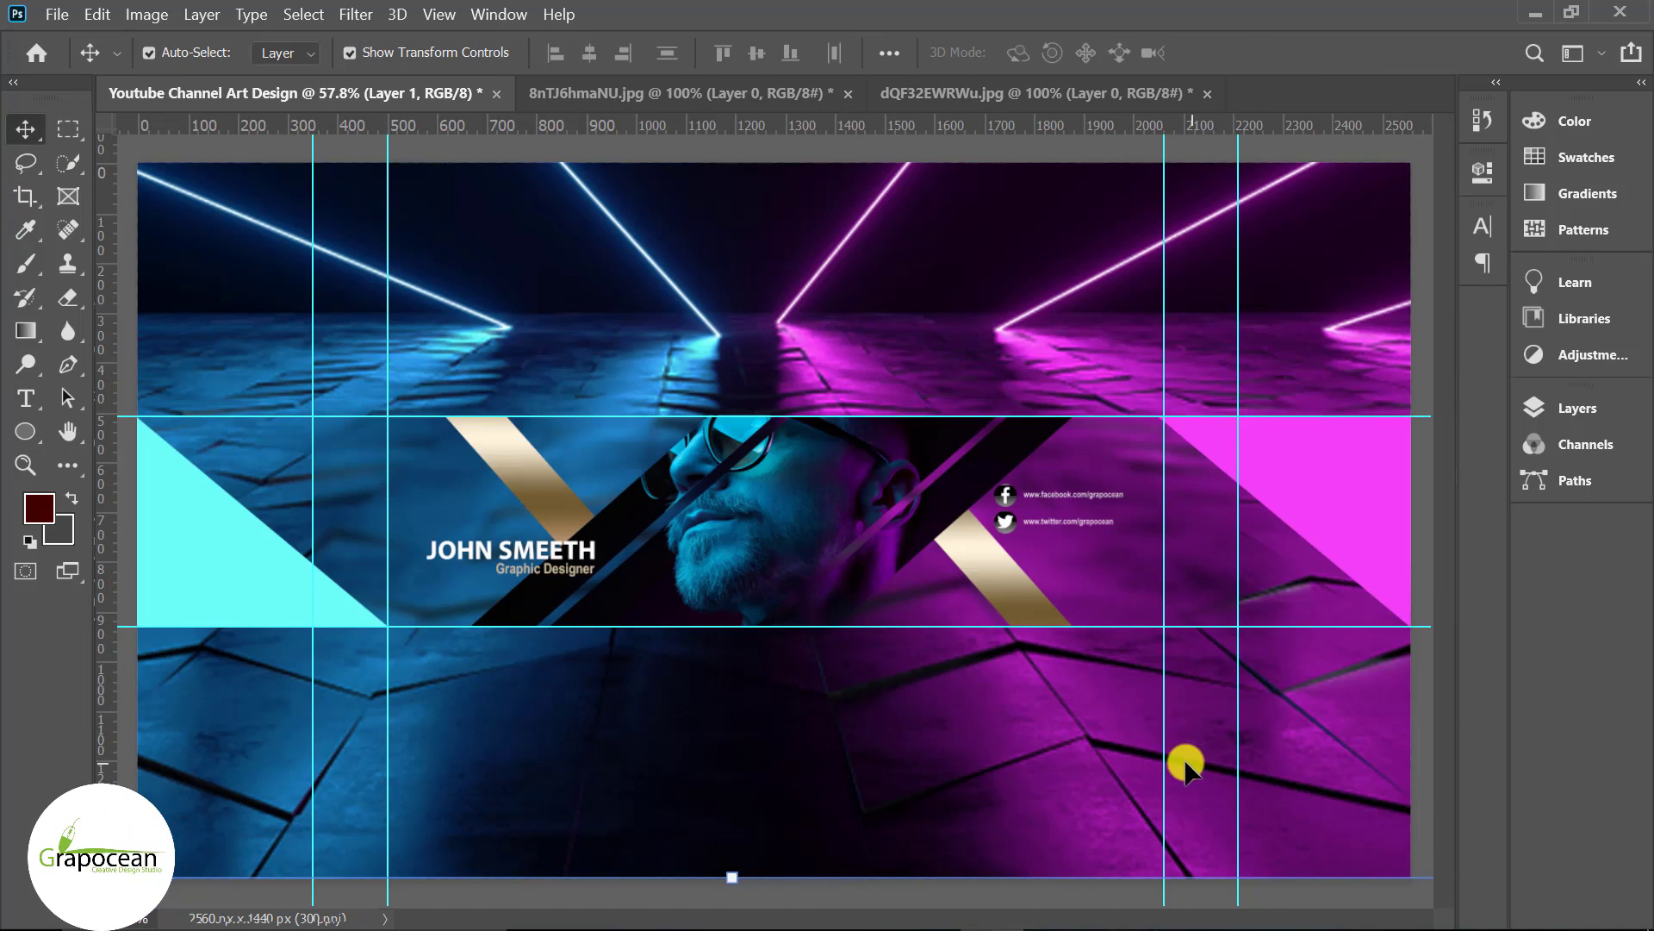
pyautogui.scroll(3, 1186, 764)
pyautogui.scroll(-2, 1059, 591)
pyautogui.scroll(-1, 1071, 636)
pyautogui.scroll(1, 1089, 636)
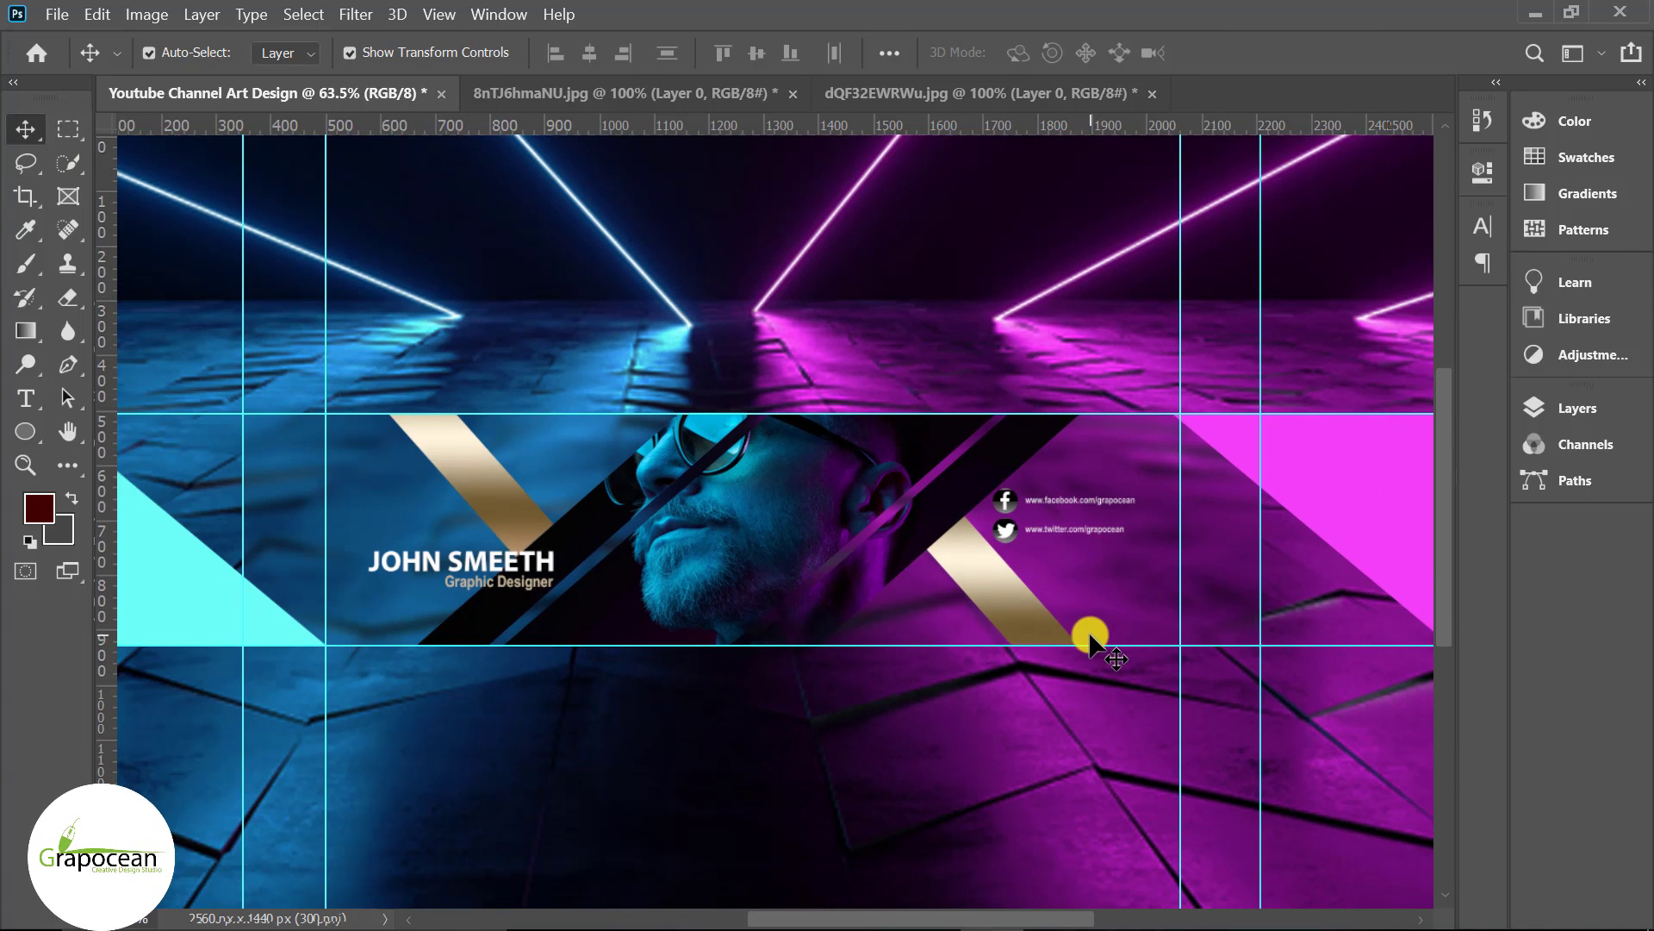
pyautogui.moveTo(991, 905)
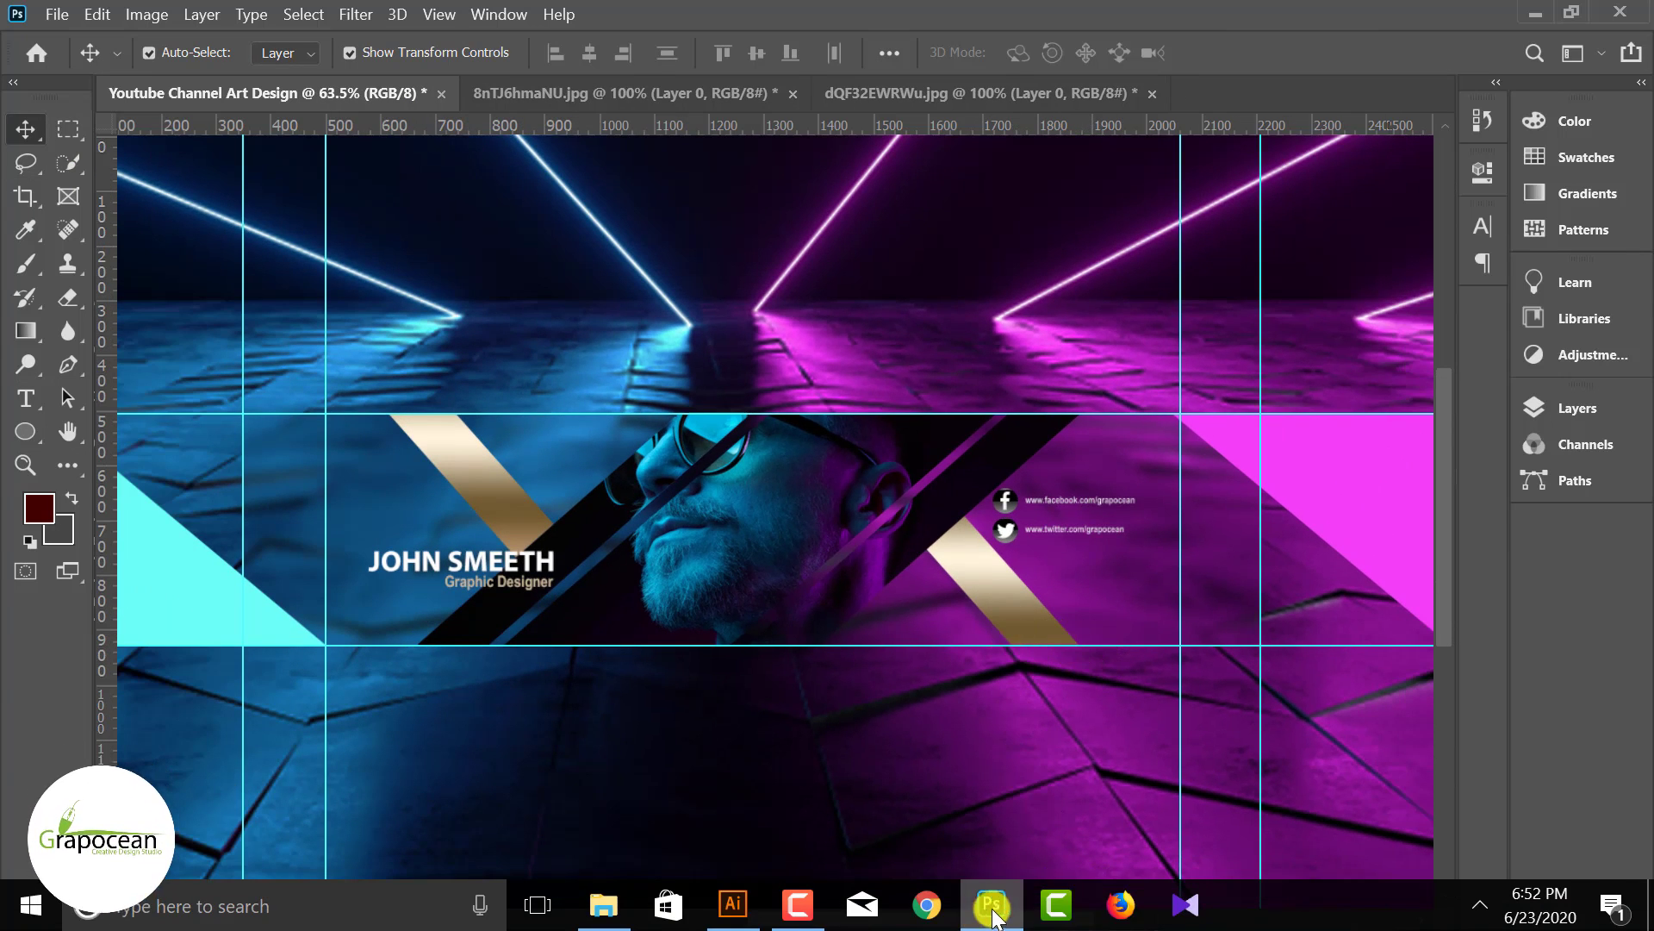
pyautogui.click(795, 913)
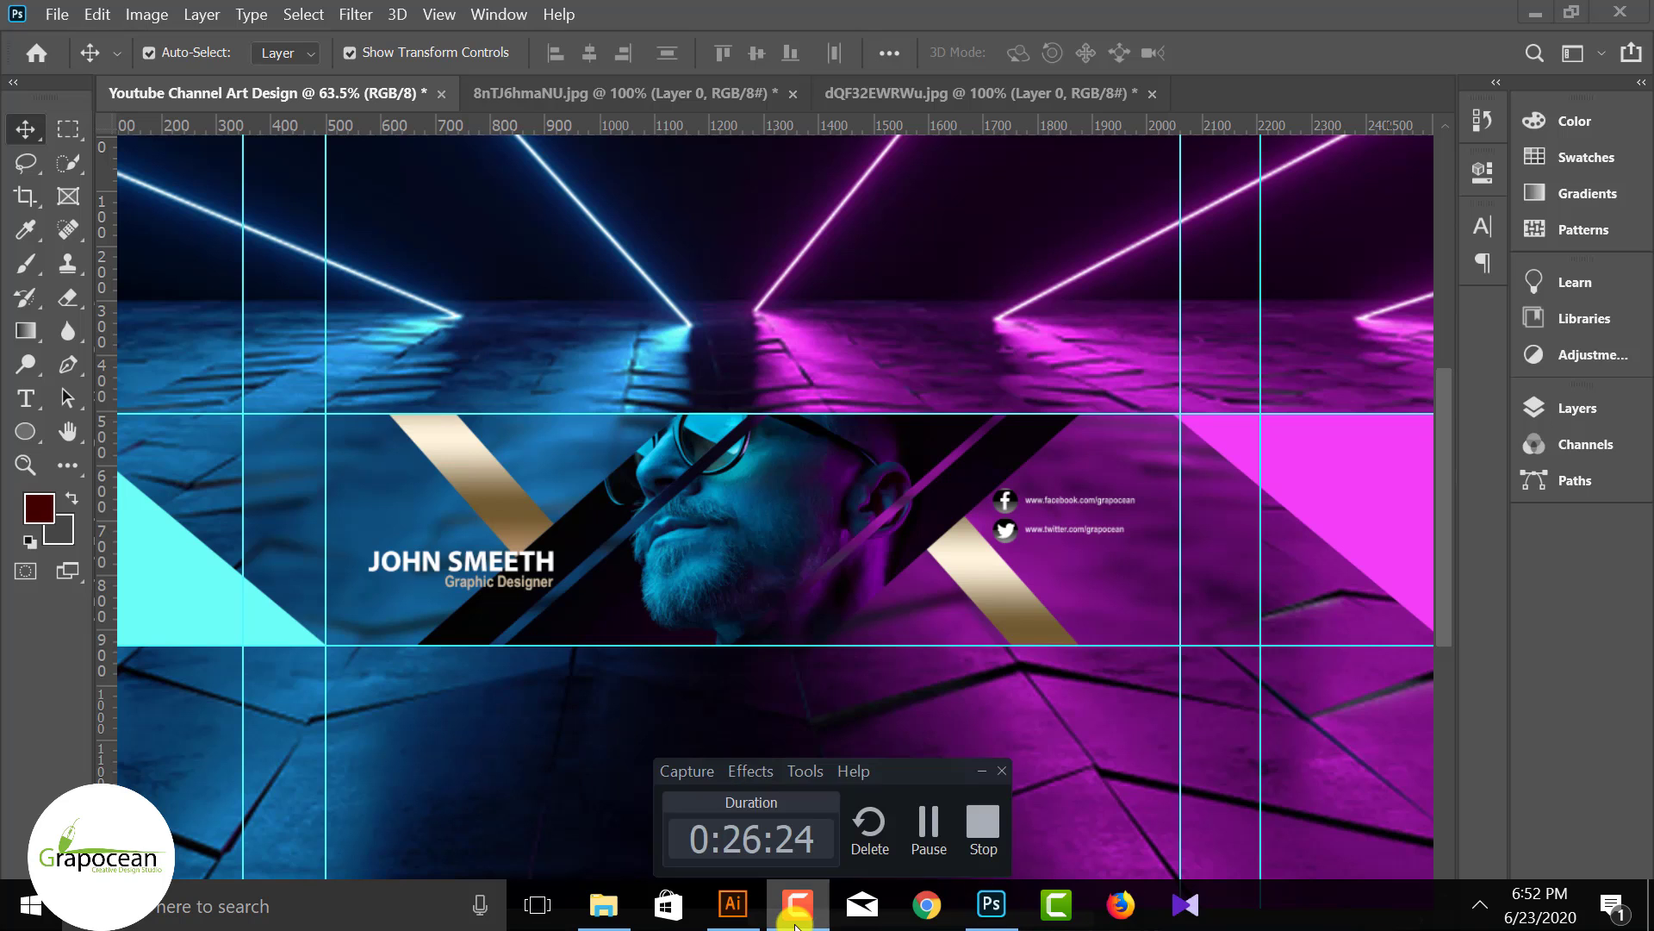
pyautogui.click(736, 909)
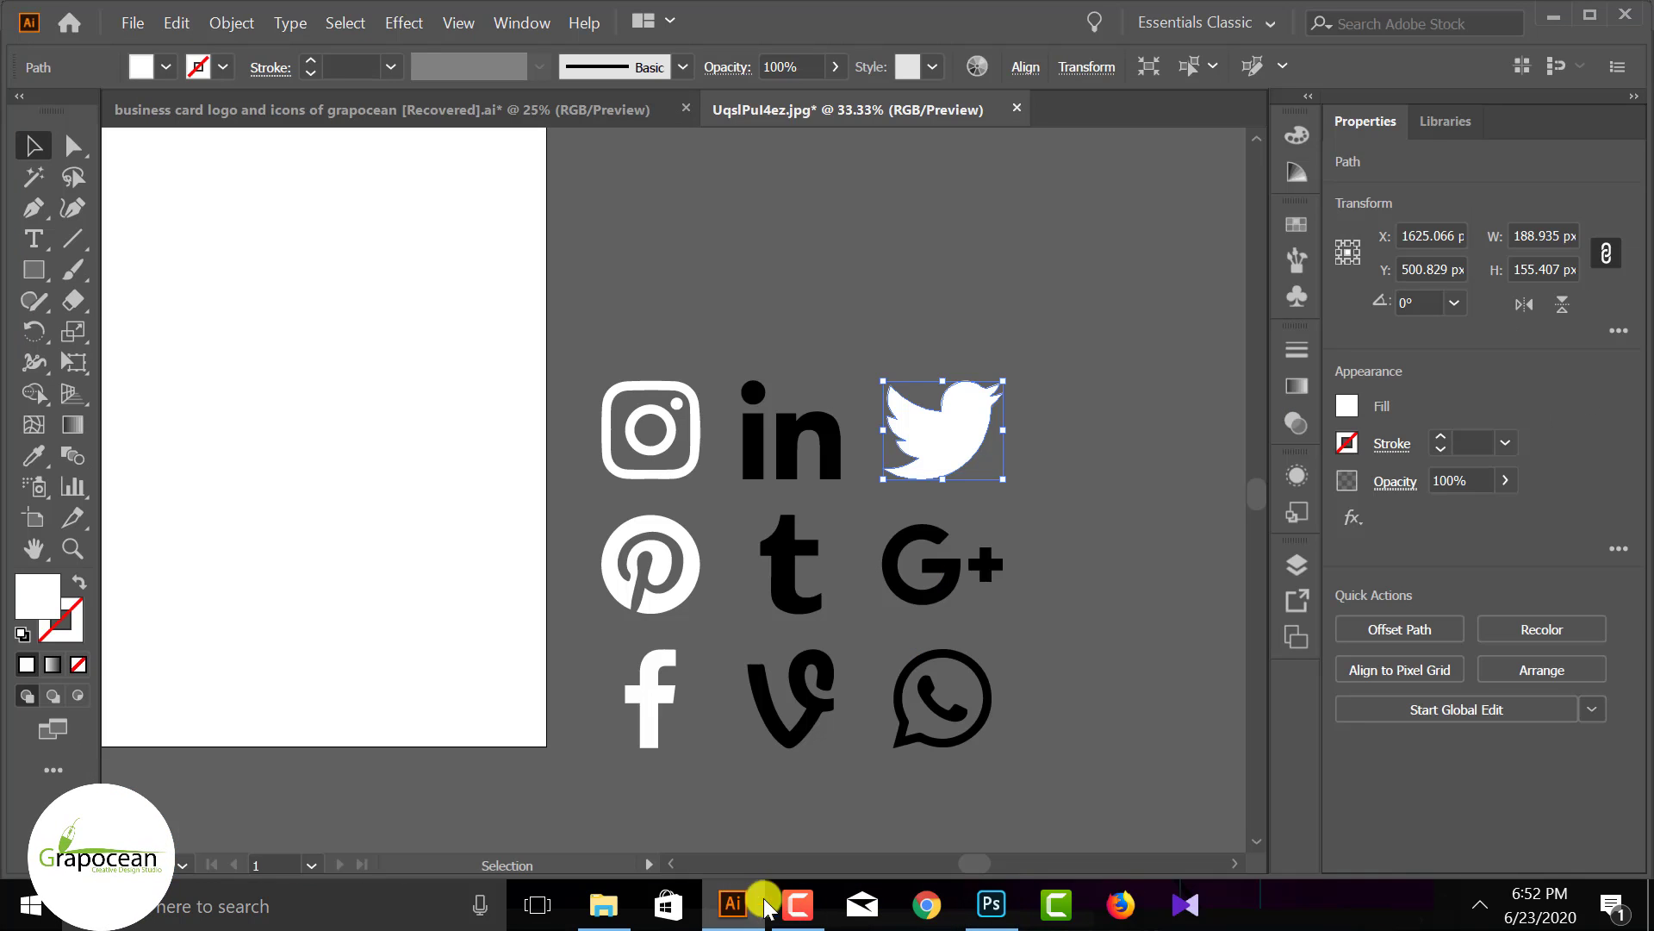
pyautogui.click(655, 570)
pyautogui.click(655, 571)
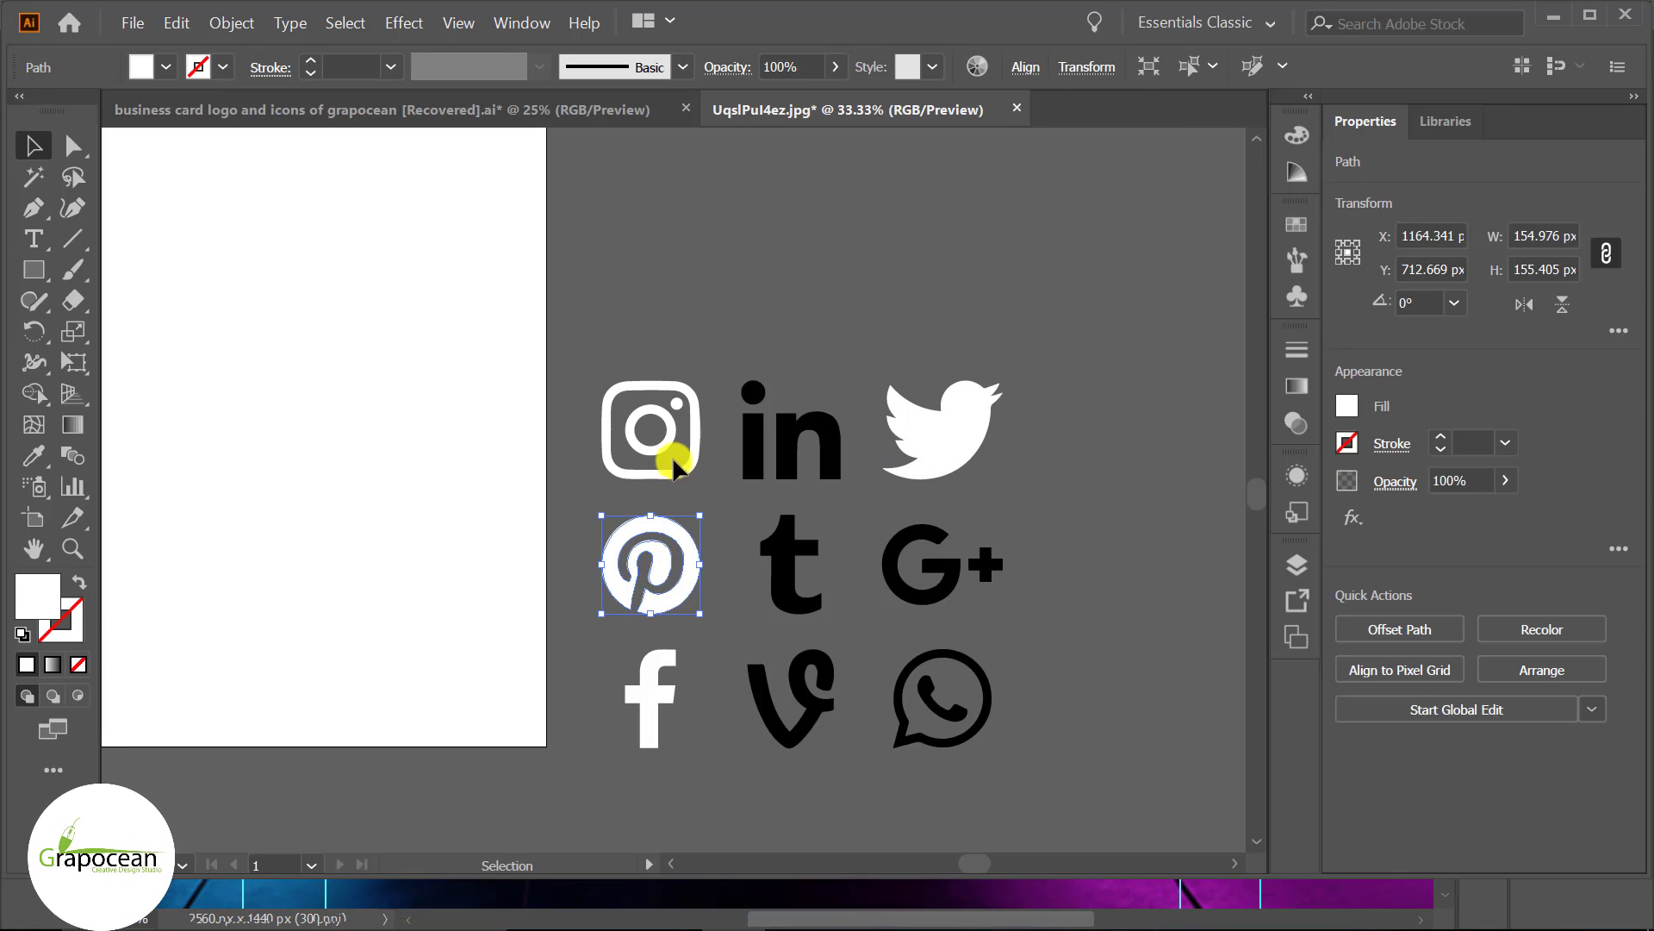
pyautogui.keyDown('shift'); pyautogui.click(651, 429); pyautogui.keyUp('shift')
pyautogui.scroll(-4, 941, 696)
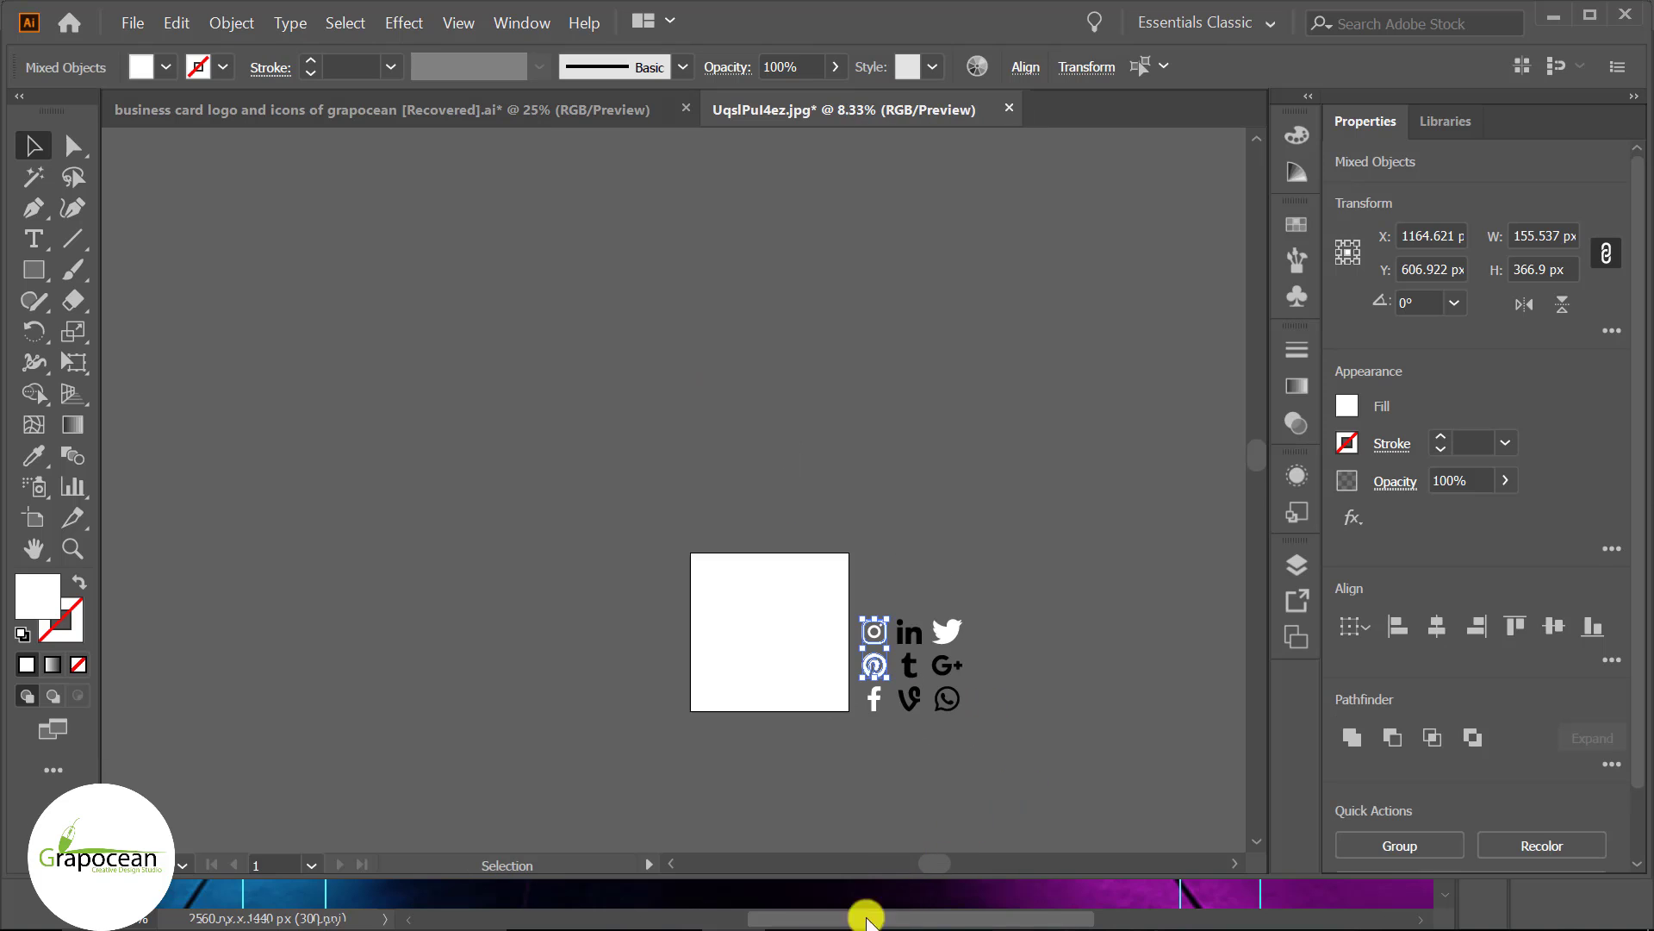
pyautogui.click(991, 905)
# Select the two icon circles and copy them to the banner's left side.
pyautogui.scroll(1, 535, 554)
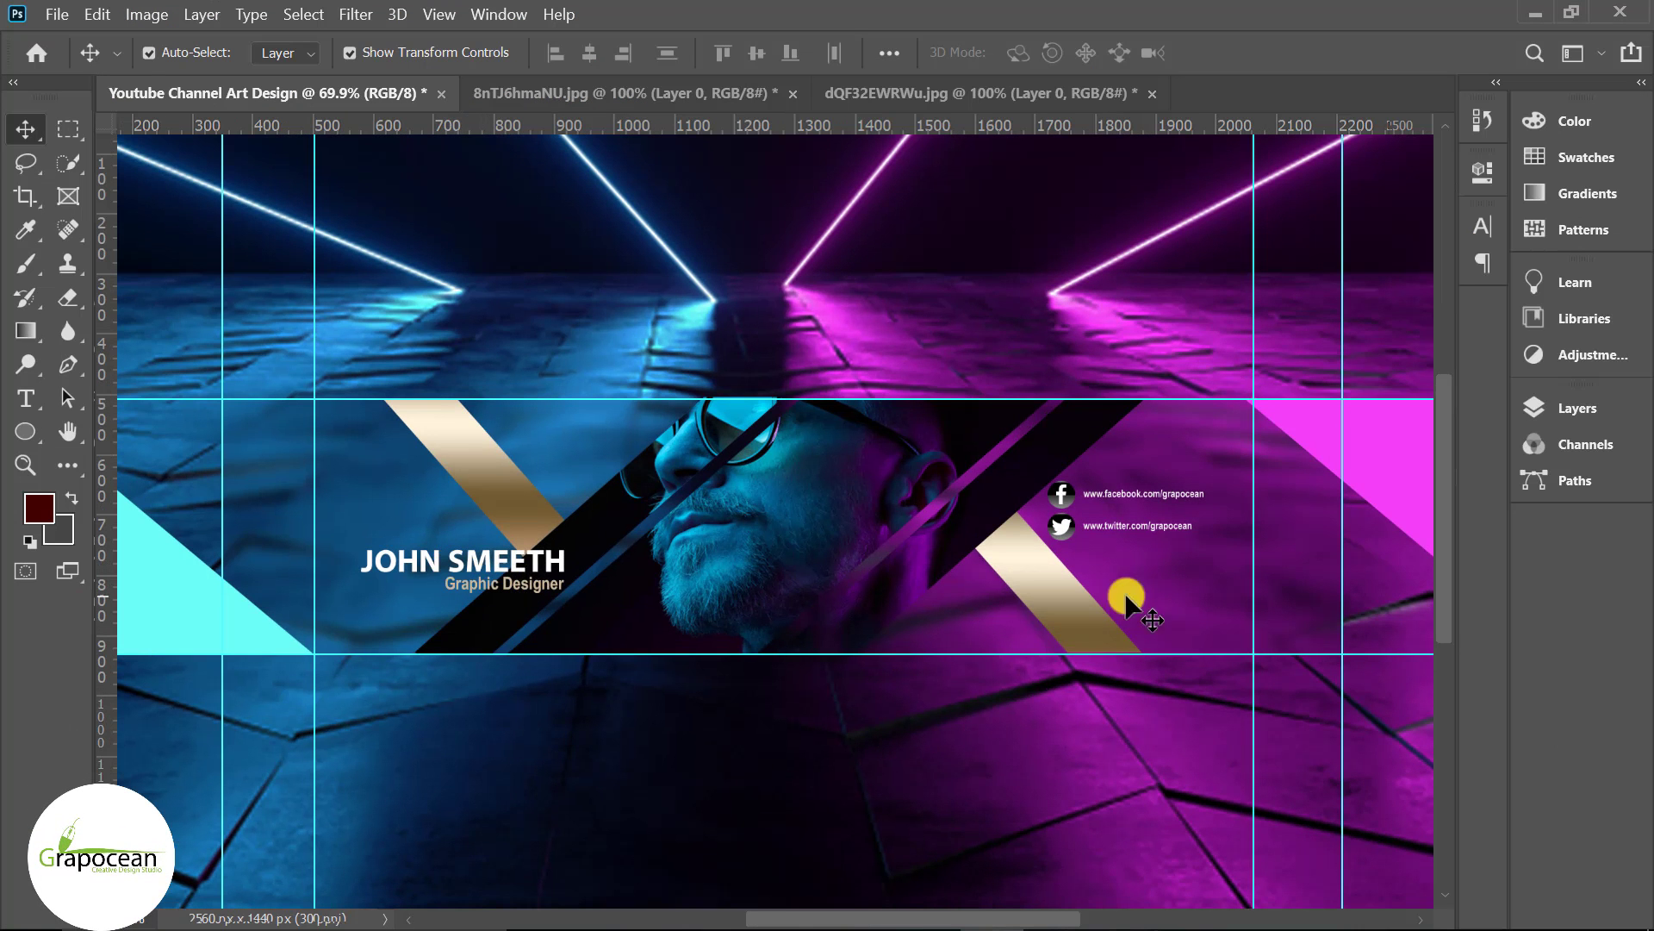
pyautogui.scroll(2, 1079, 499)
pyautogui.click(1060, 488)
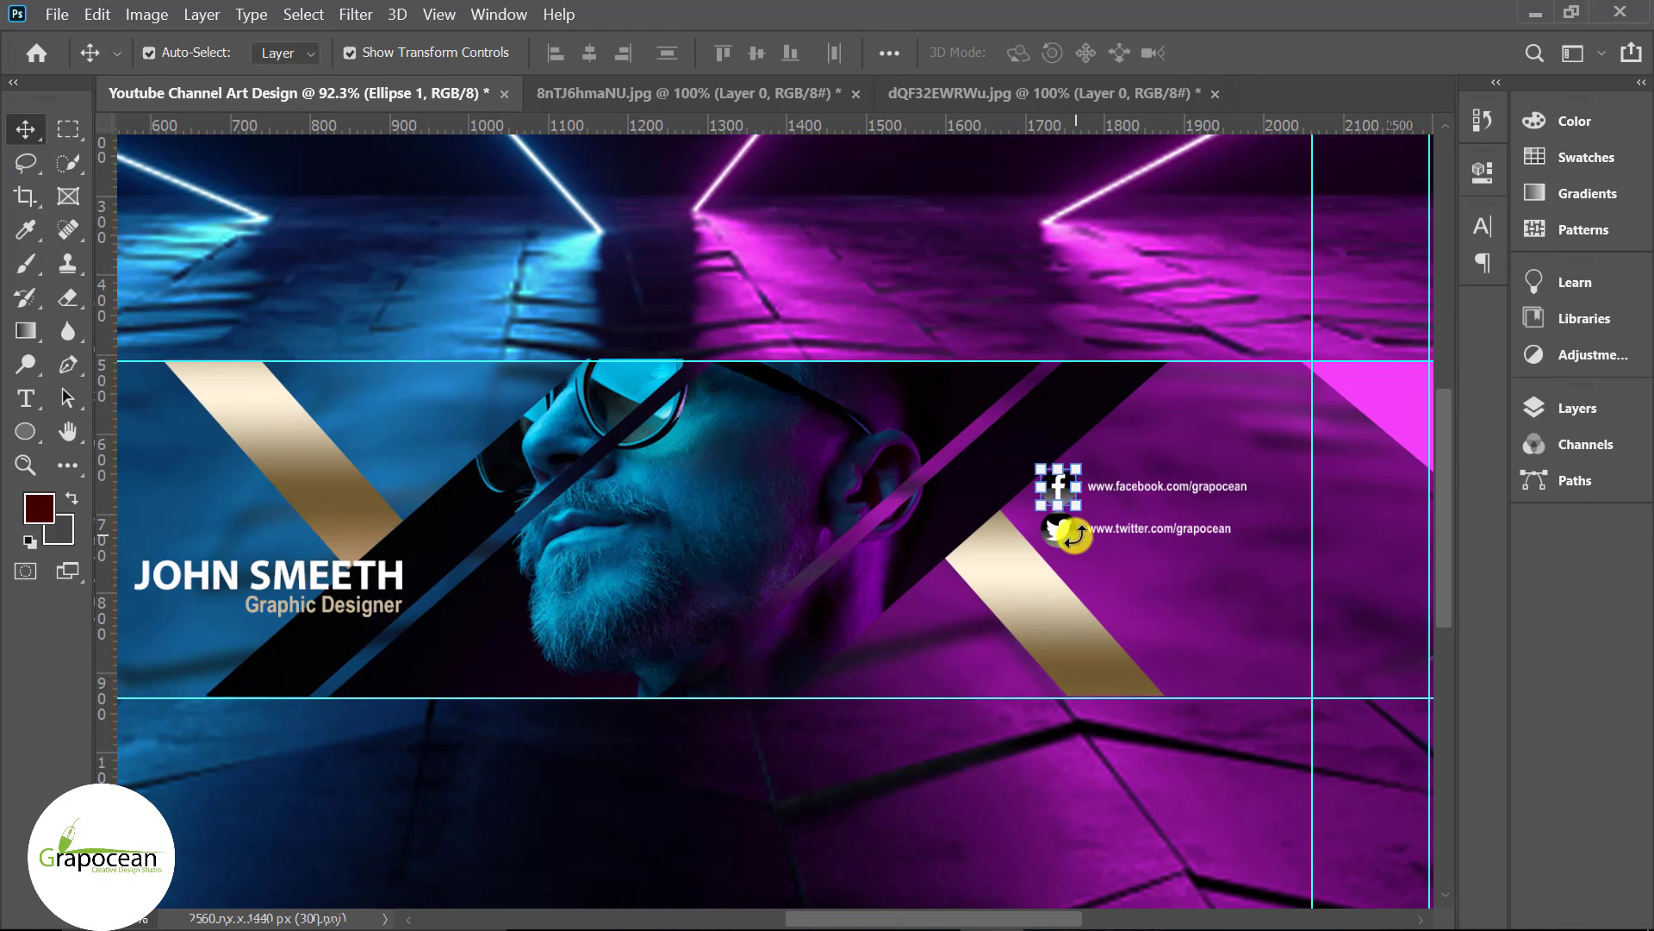
pyautogui.scroll(2, 1076, 534)
pyautogui.scroll(2, 1073, 517)
pyautogui.keyDown('shift'); pyautogui.click(1074, 517); pyautogui.keyUp('shift')
pyautogui.scroll(-4, 1083, 516)
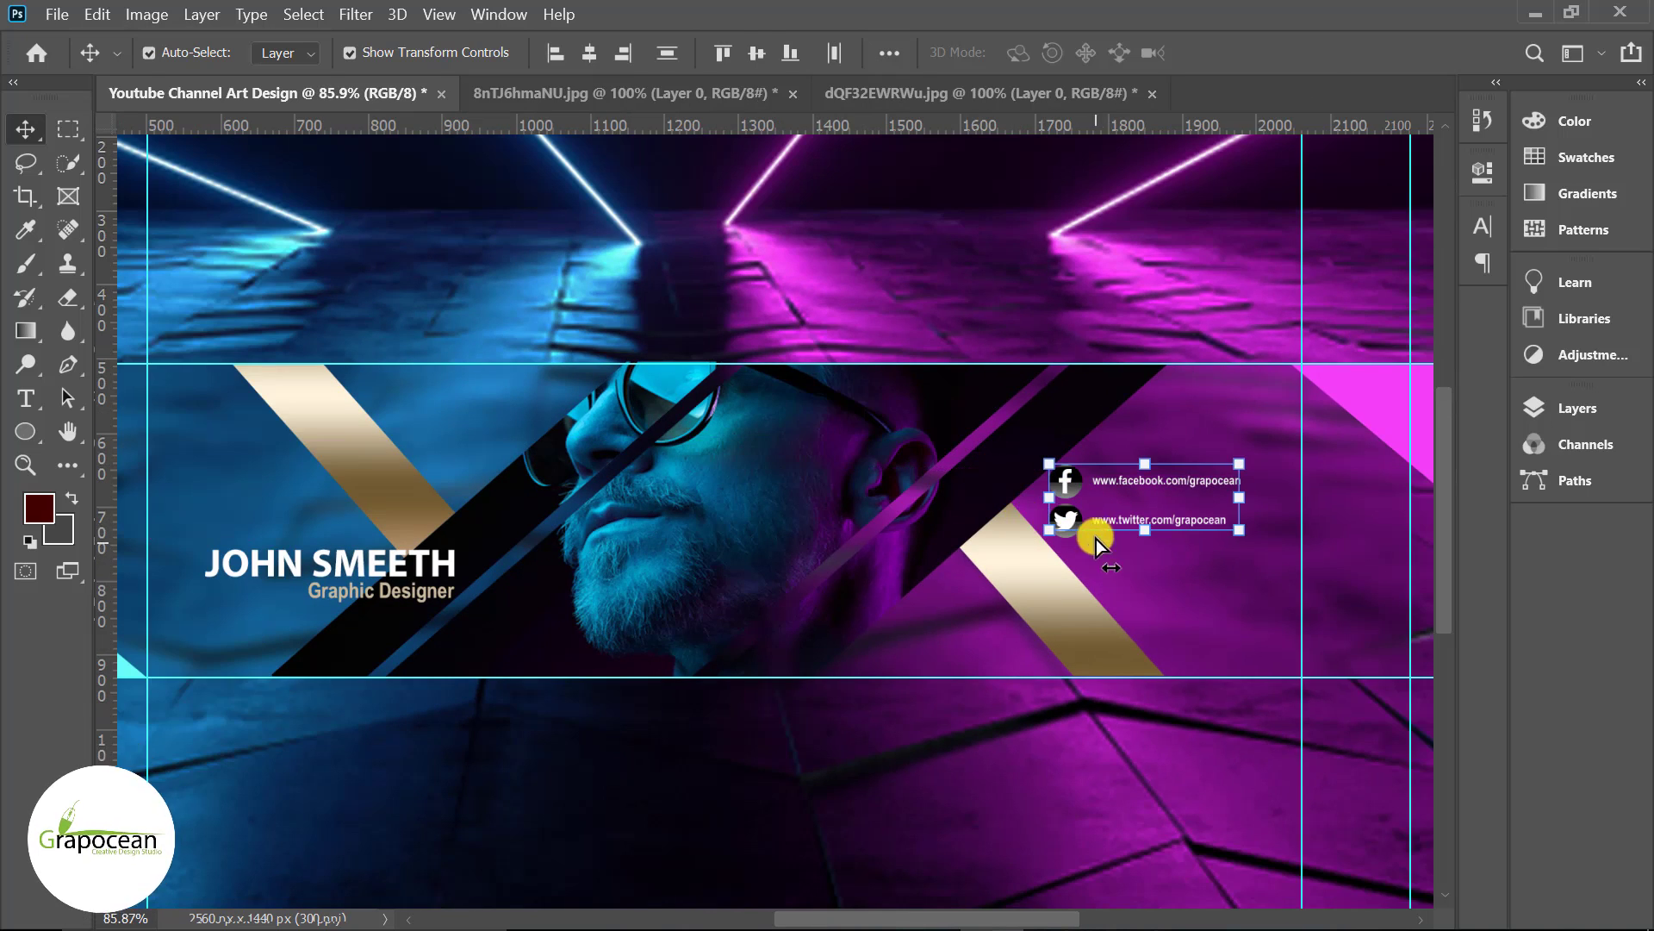
pyautogui.scroll(5, 1088, 509)
pyautogui.scroll(-3, 1127, 639)
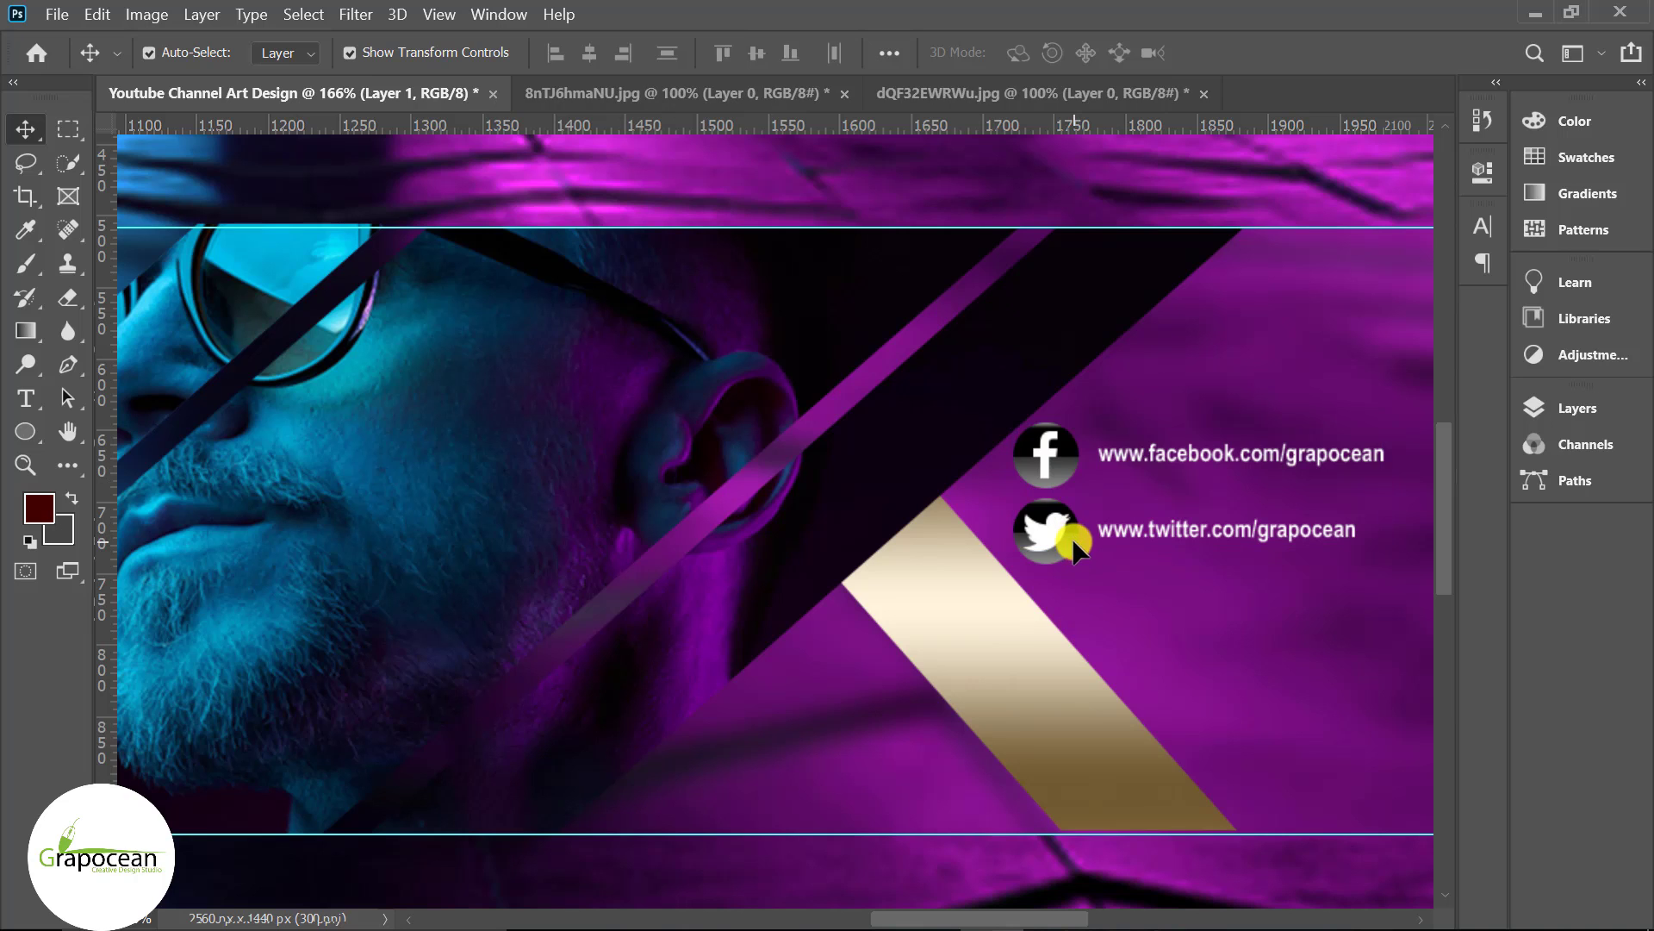
pyautogui.click(1065, 456)
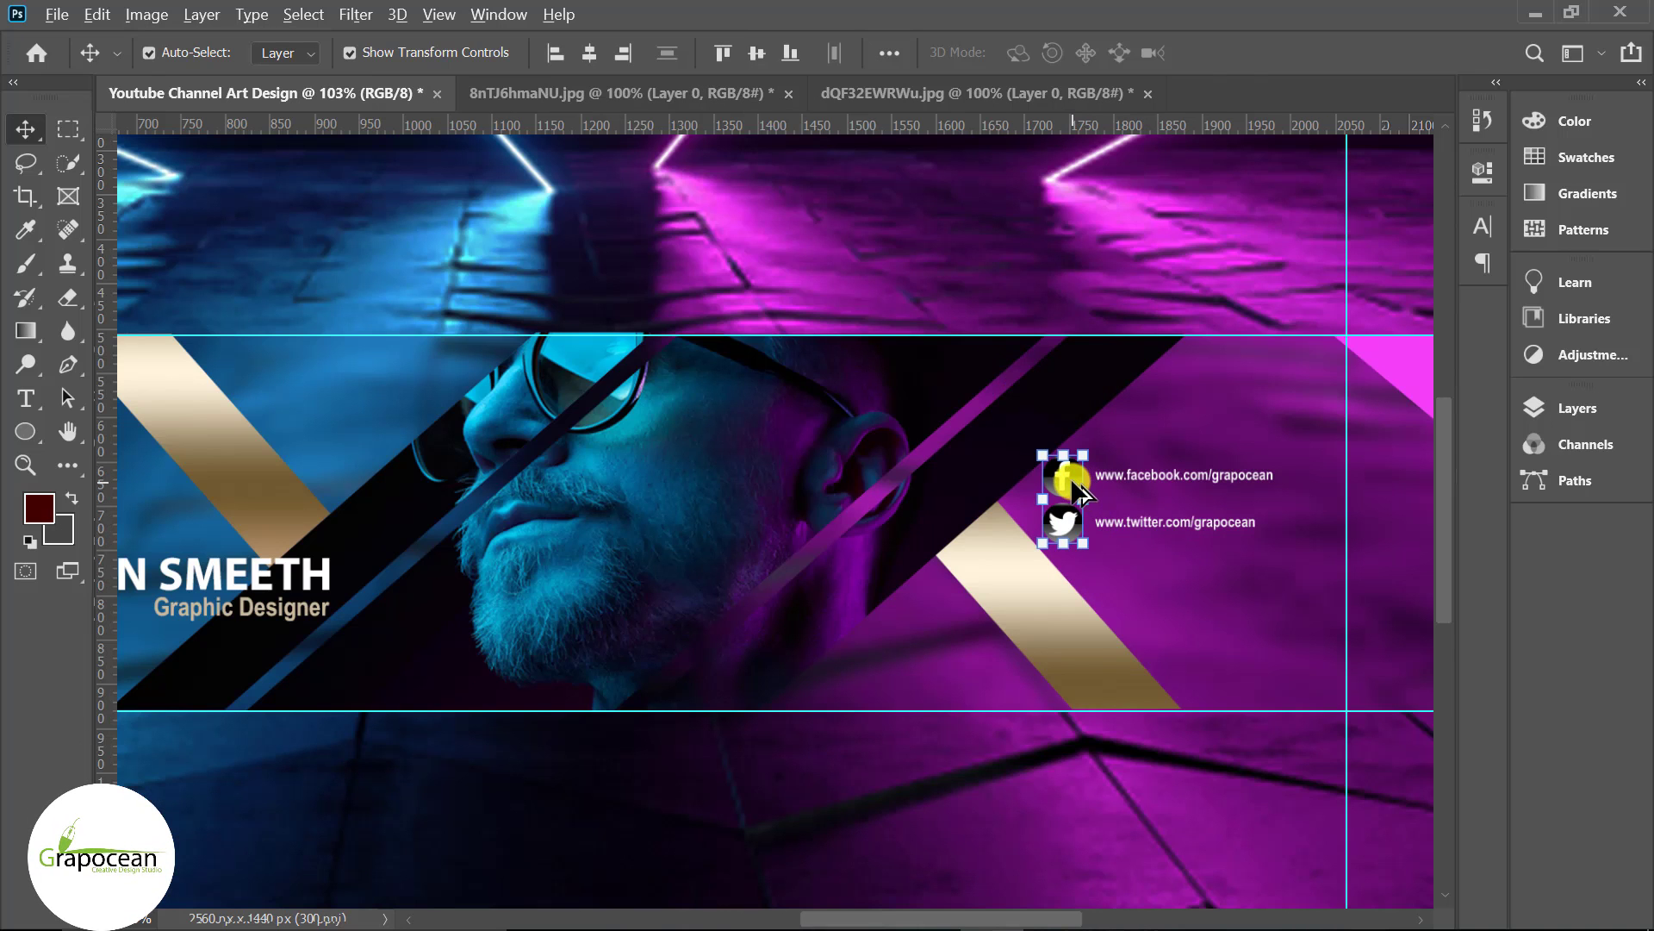
pyautogui.moveTo(981, 486); pyautogui.dragTo(190, 388)
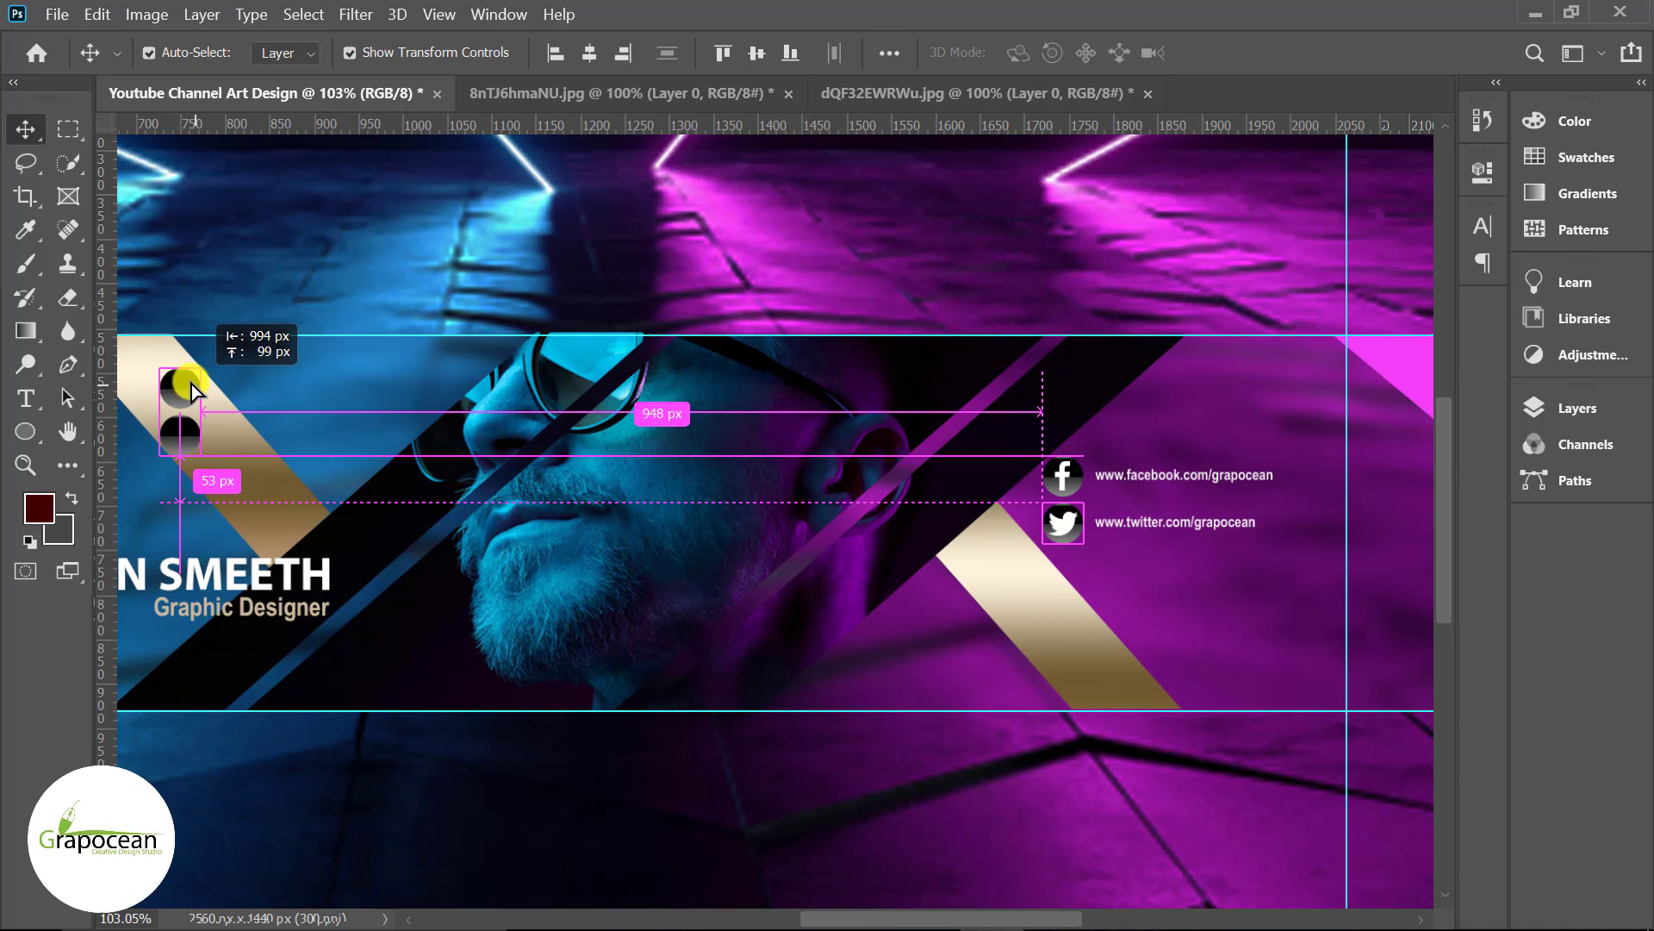
# Position the circle pair slightly above the JOHN SMEETH name.
pyautogui.scroll(-2, 765, 585)
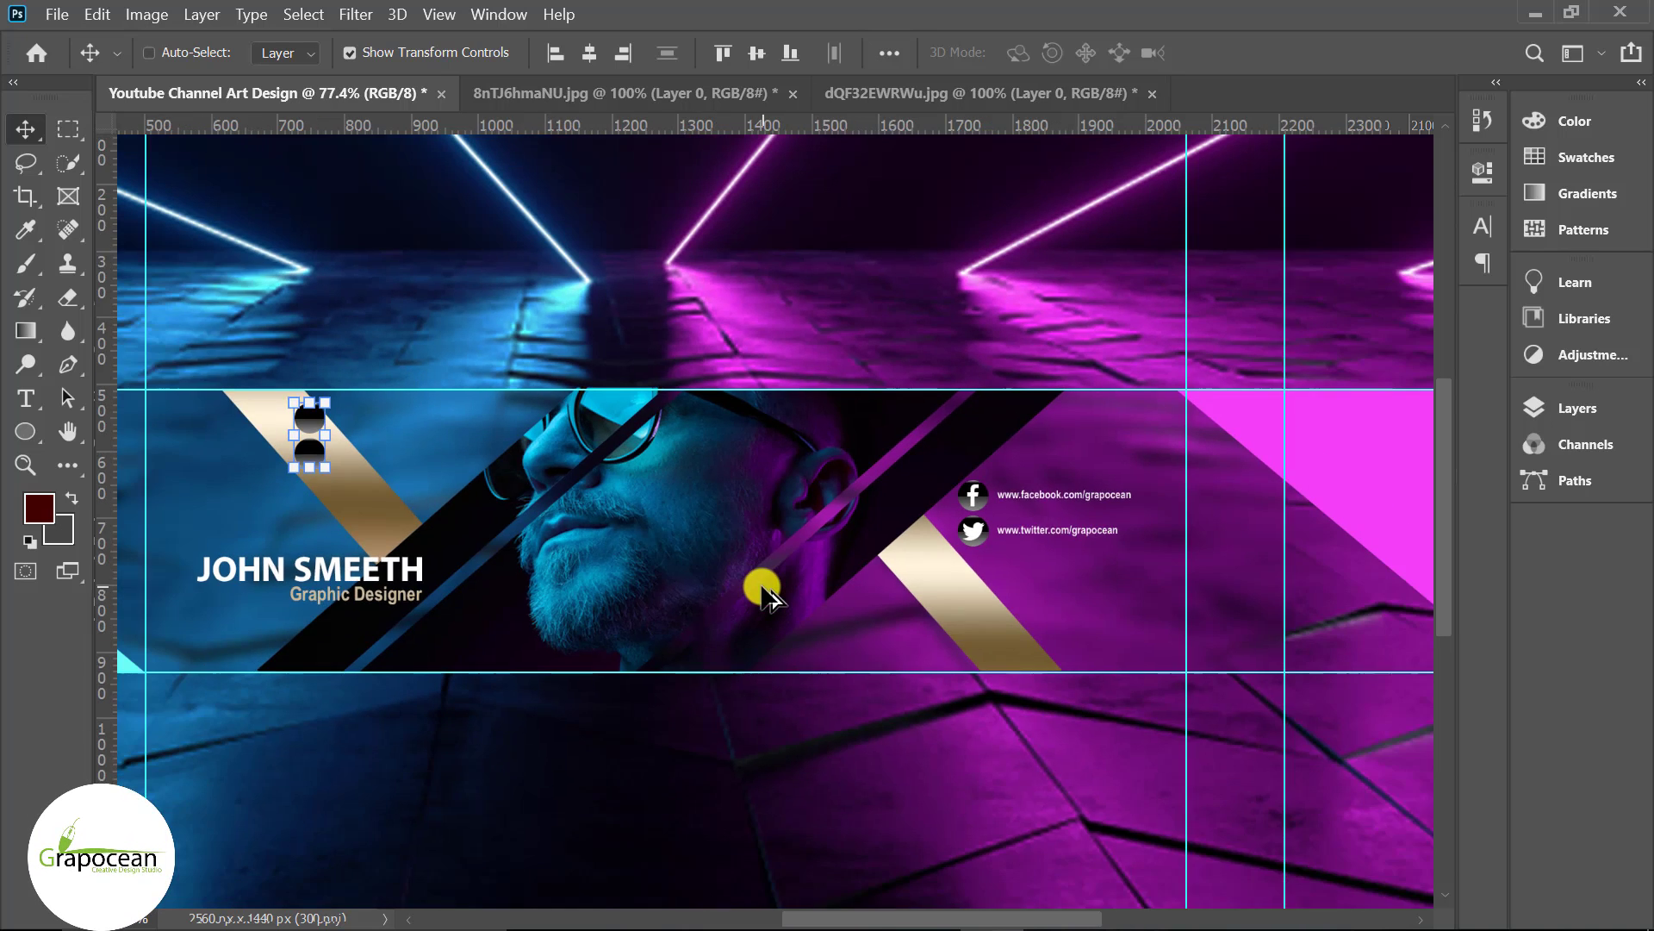
pyautogui.scroll(-2, 387, 484)
pyautogui.scroll(5, 574, 457)
pyautogui.moveTo(549, 411)
pyautogui.mouseDown()
pyautogui.moveTo(416, 411)
pyautogui.moveTo(542, 407)
pyautogui.mouseUp()
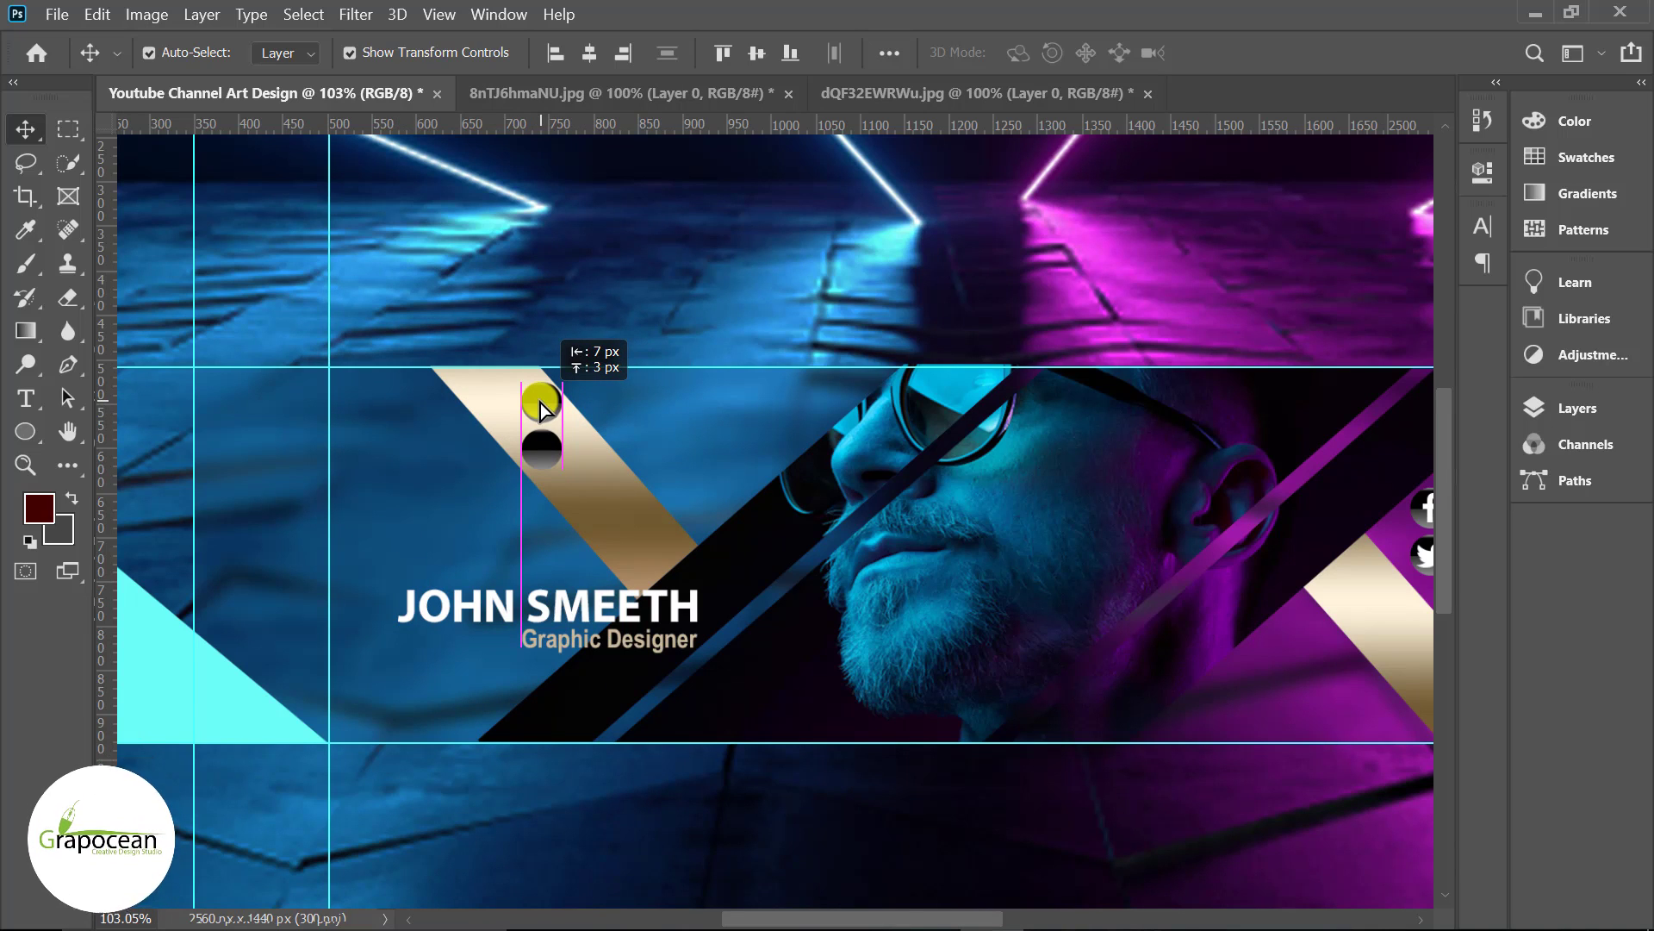
pyautogui.moveTo(540, 402); pyautogui.dragTo(764, 401)
pyautogui.hotkey('ctrl', '0')
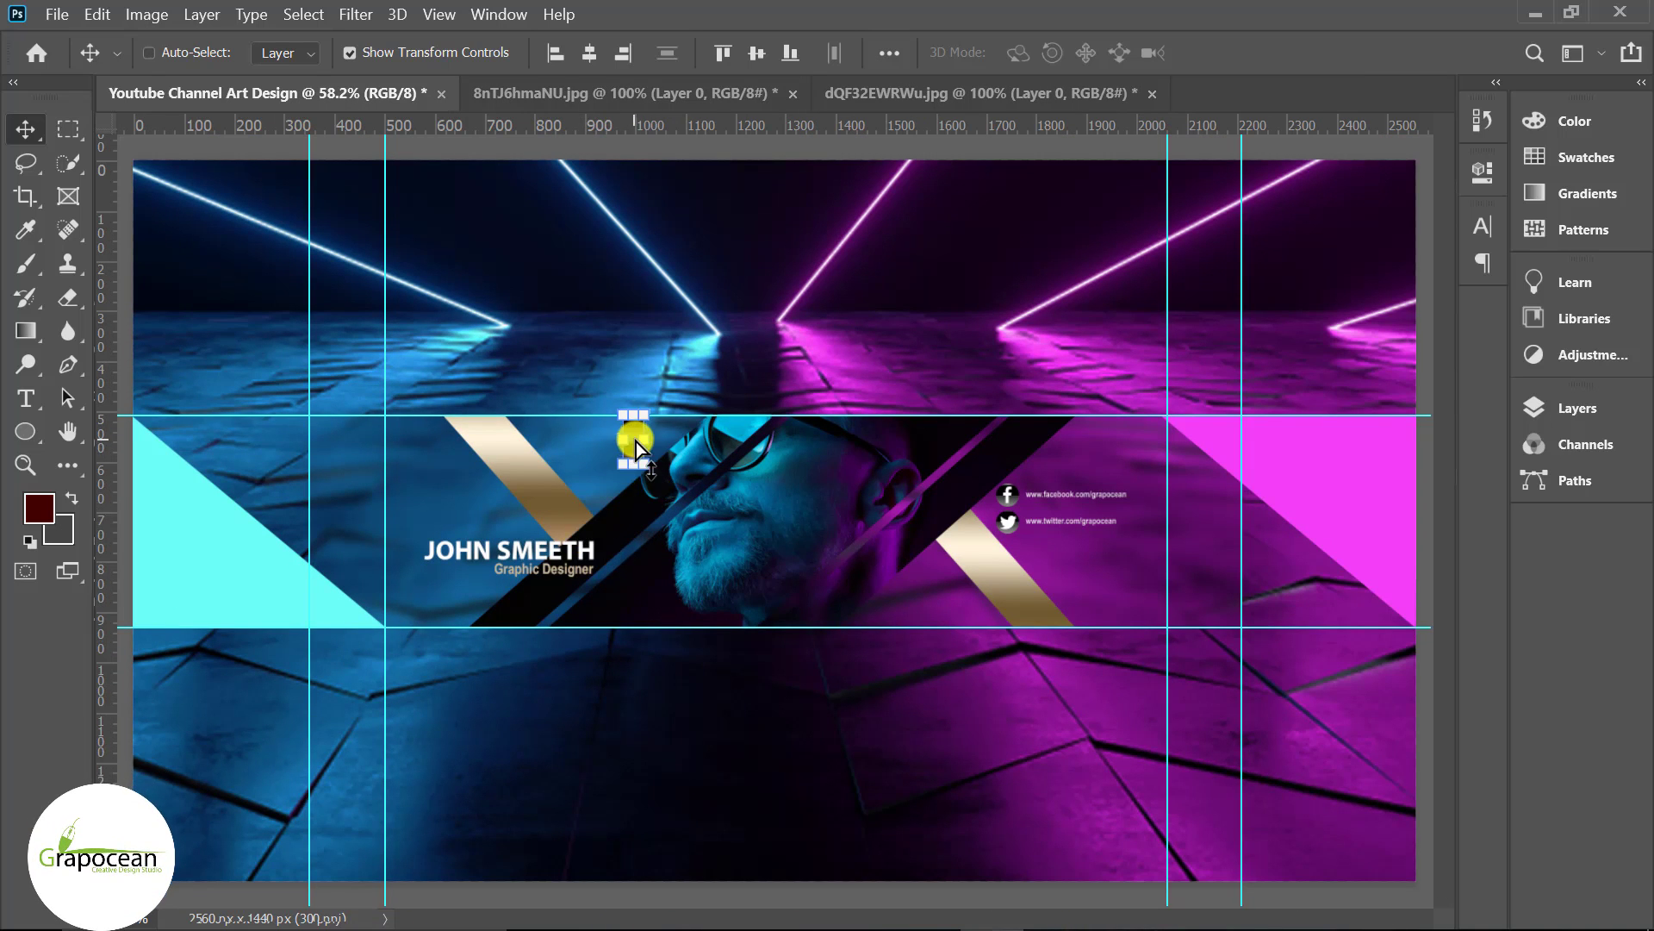
pyautogui.scroll(2, 638, 447)
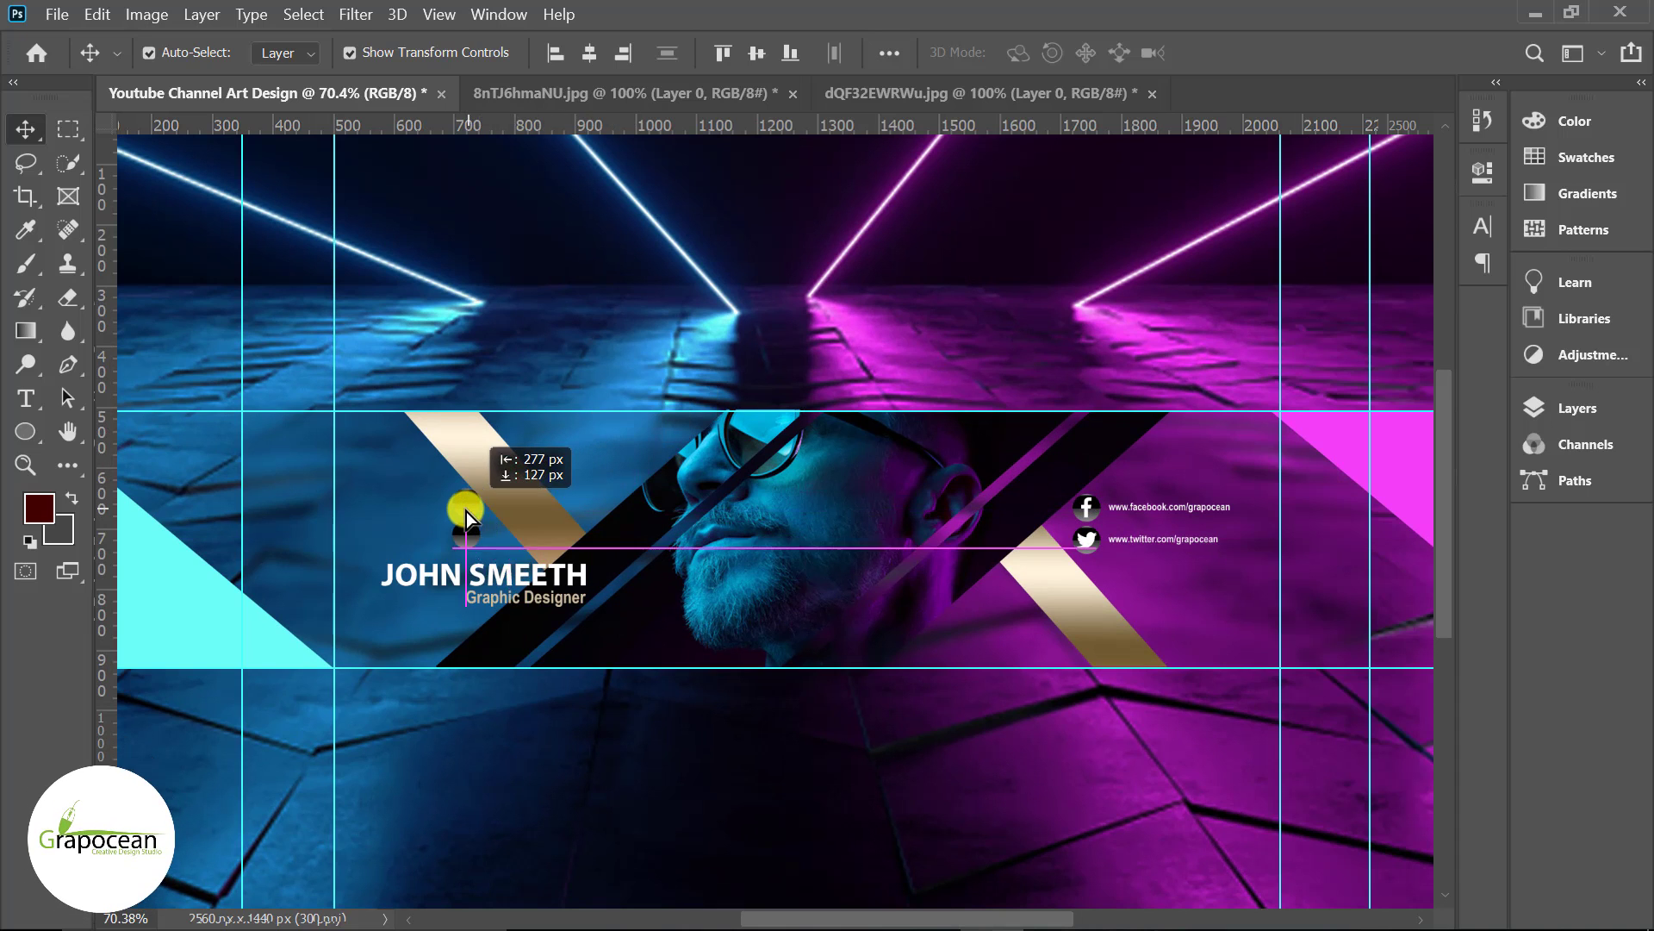
pyautogui.moveTo(609, 457); pyautogui.dragTo(443, 523)
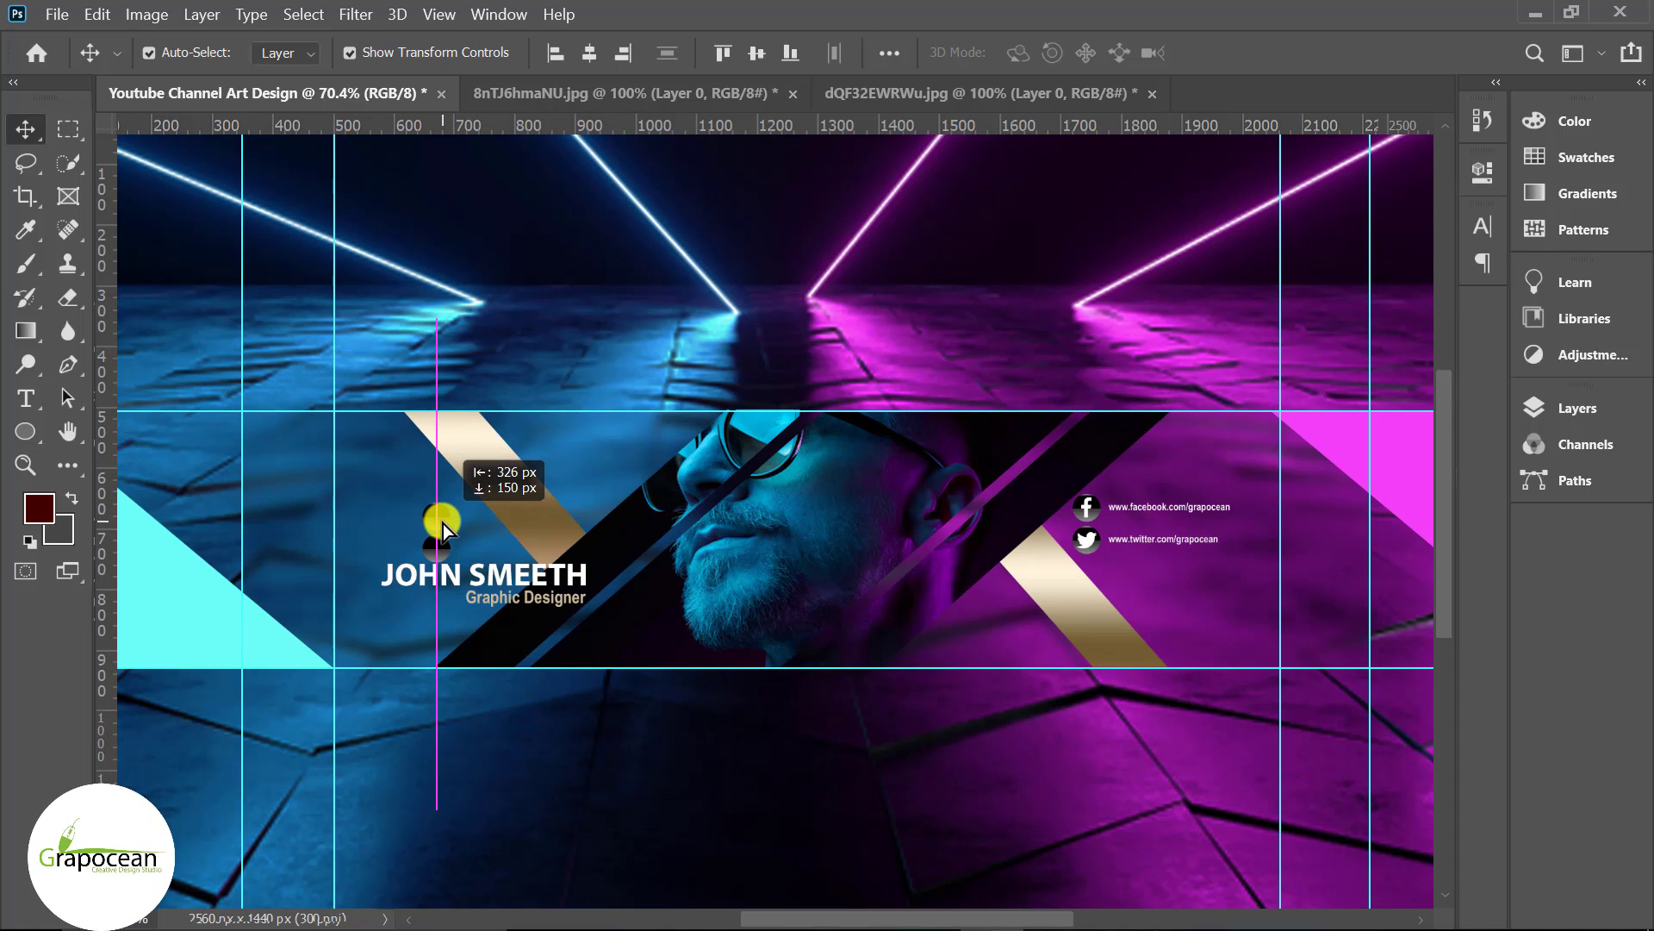
pyautogui.moveTo(443, 524); pyautogui.dragTo(450, 514)
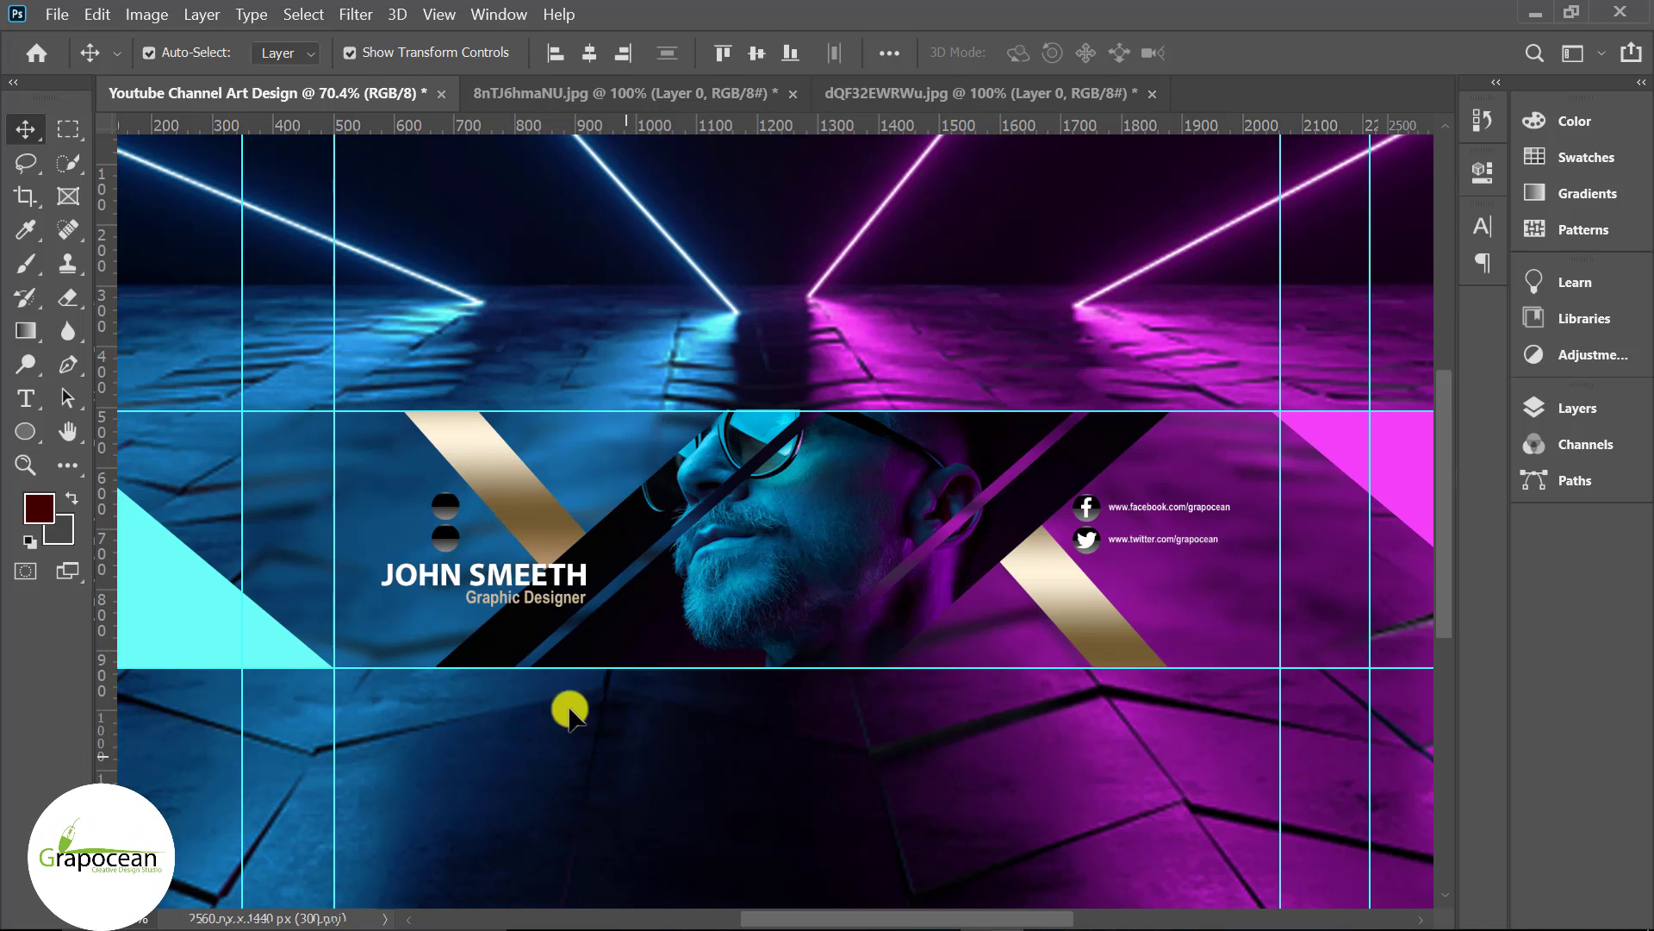
pyautogui.scroll(3, 520, 561)
# Move the JOHN SMEETH name and Graphic Designer title right of the portrait.
pyautogui.click(520, 561)
pyautogui.scroll(2, 565, 608)
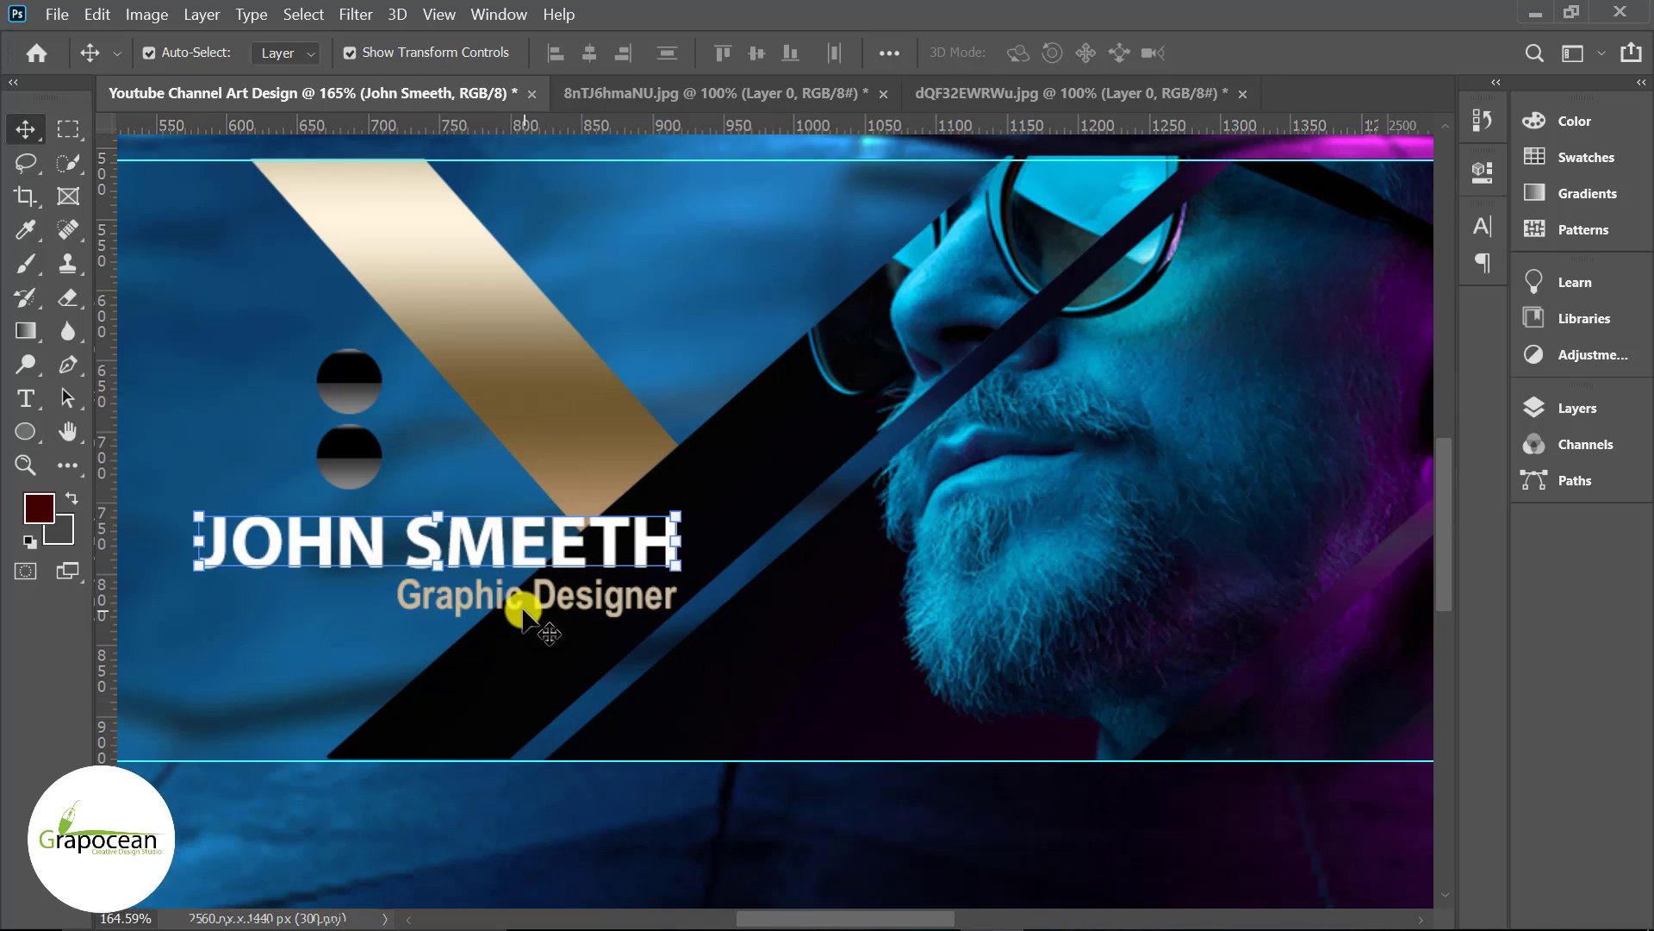
pyautogui.scroll(2, 523, 608)
pyautogui.scroll(2, 552, 572)
pyautogui.keyDown('shift'); pyautogui.click(541, 570); pyautogui.keyUp('shift')
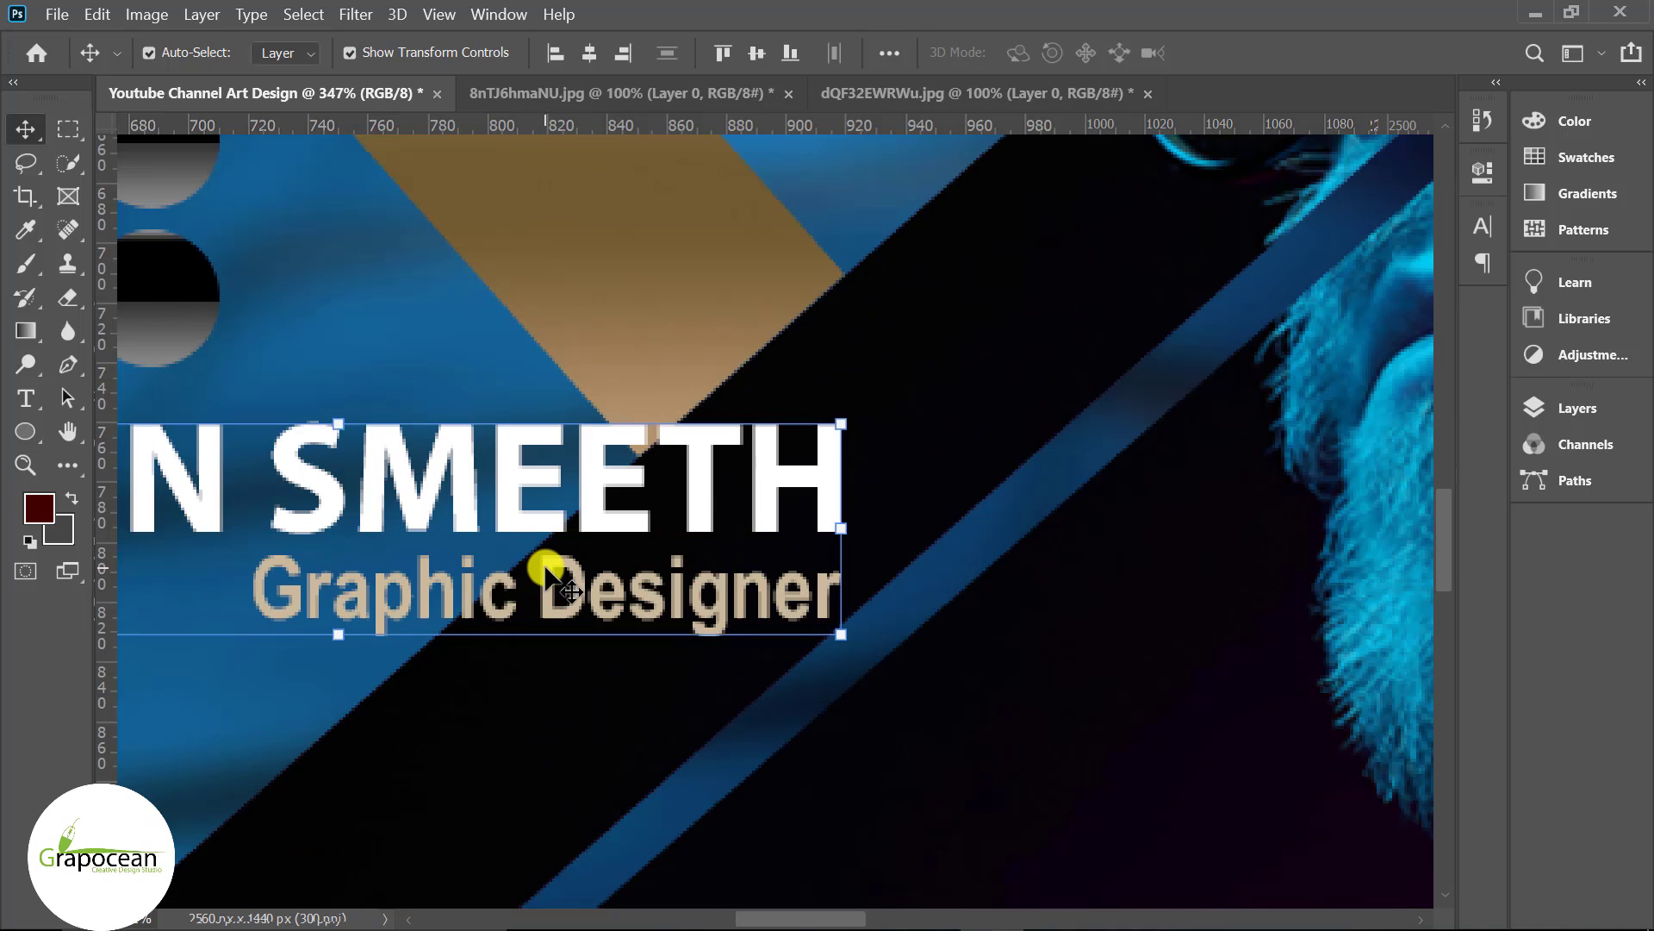
pyautogui.scroll(-3, 561, 569)
pyautogui.scroll(-2, 581, 555)
pyautogui.moveTo(630, 551); pyautogui.dragTo(1000, 591)
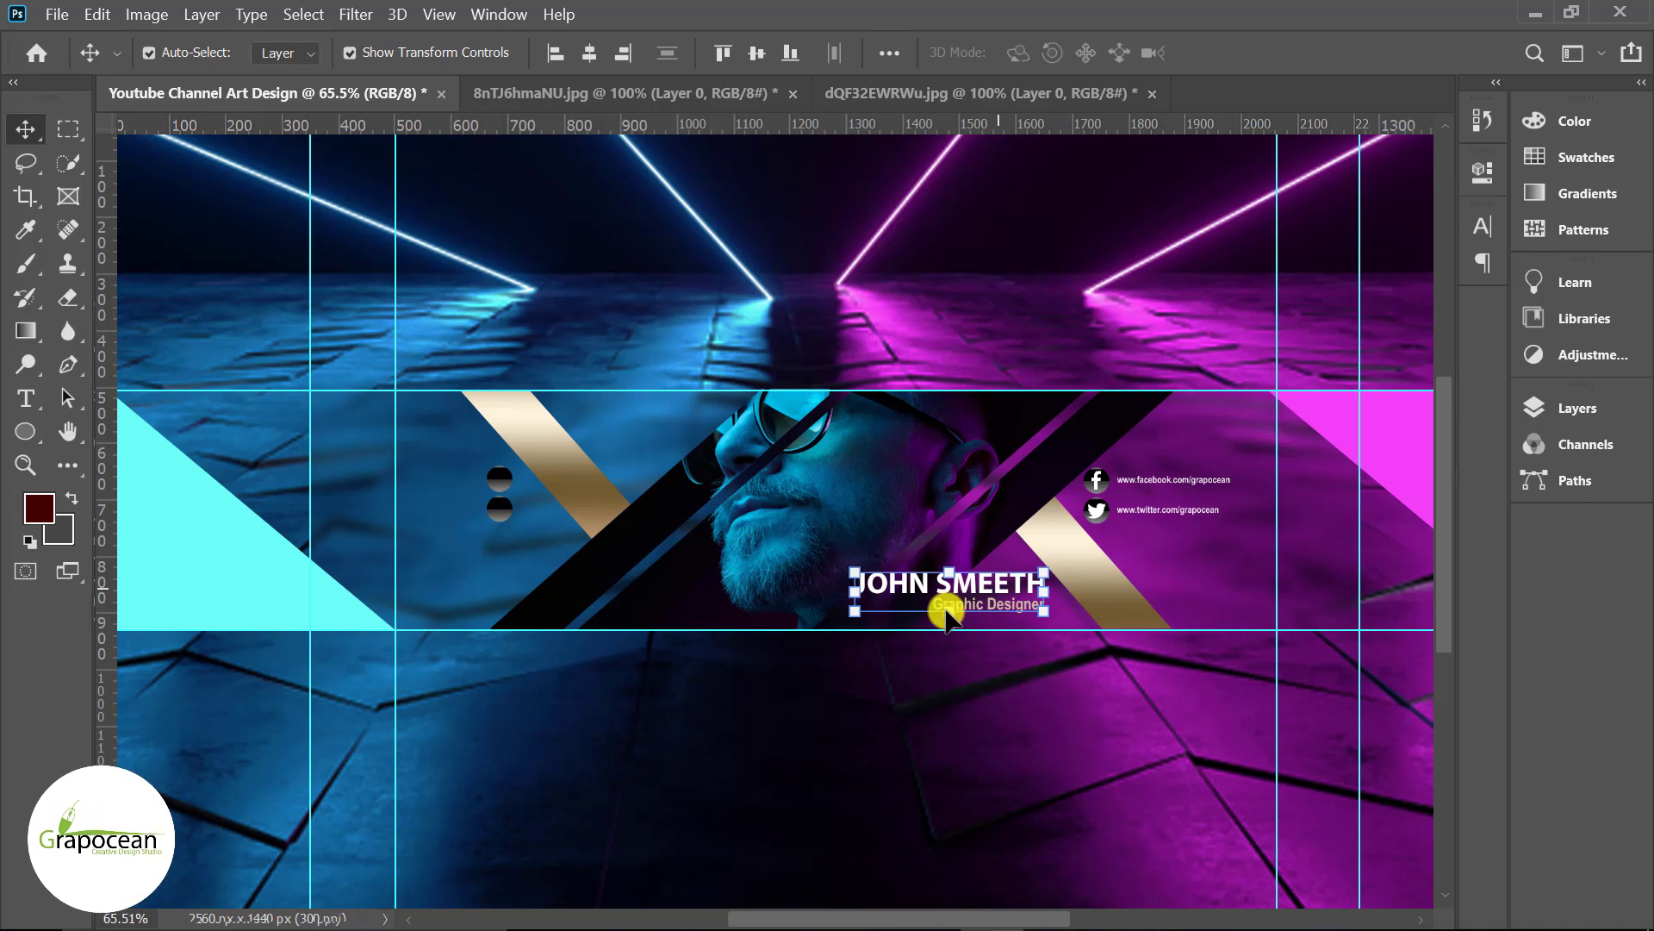
# Nudge both small circles slightly to the right.
pyautogui.scroll(2, 444, 511)
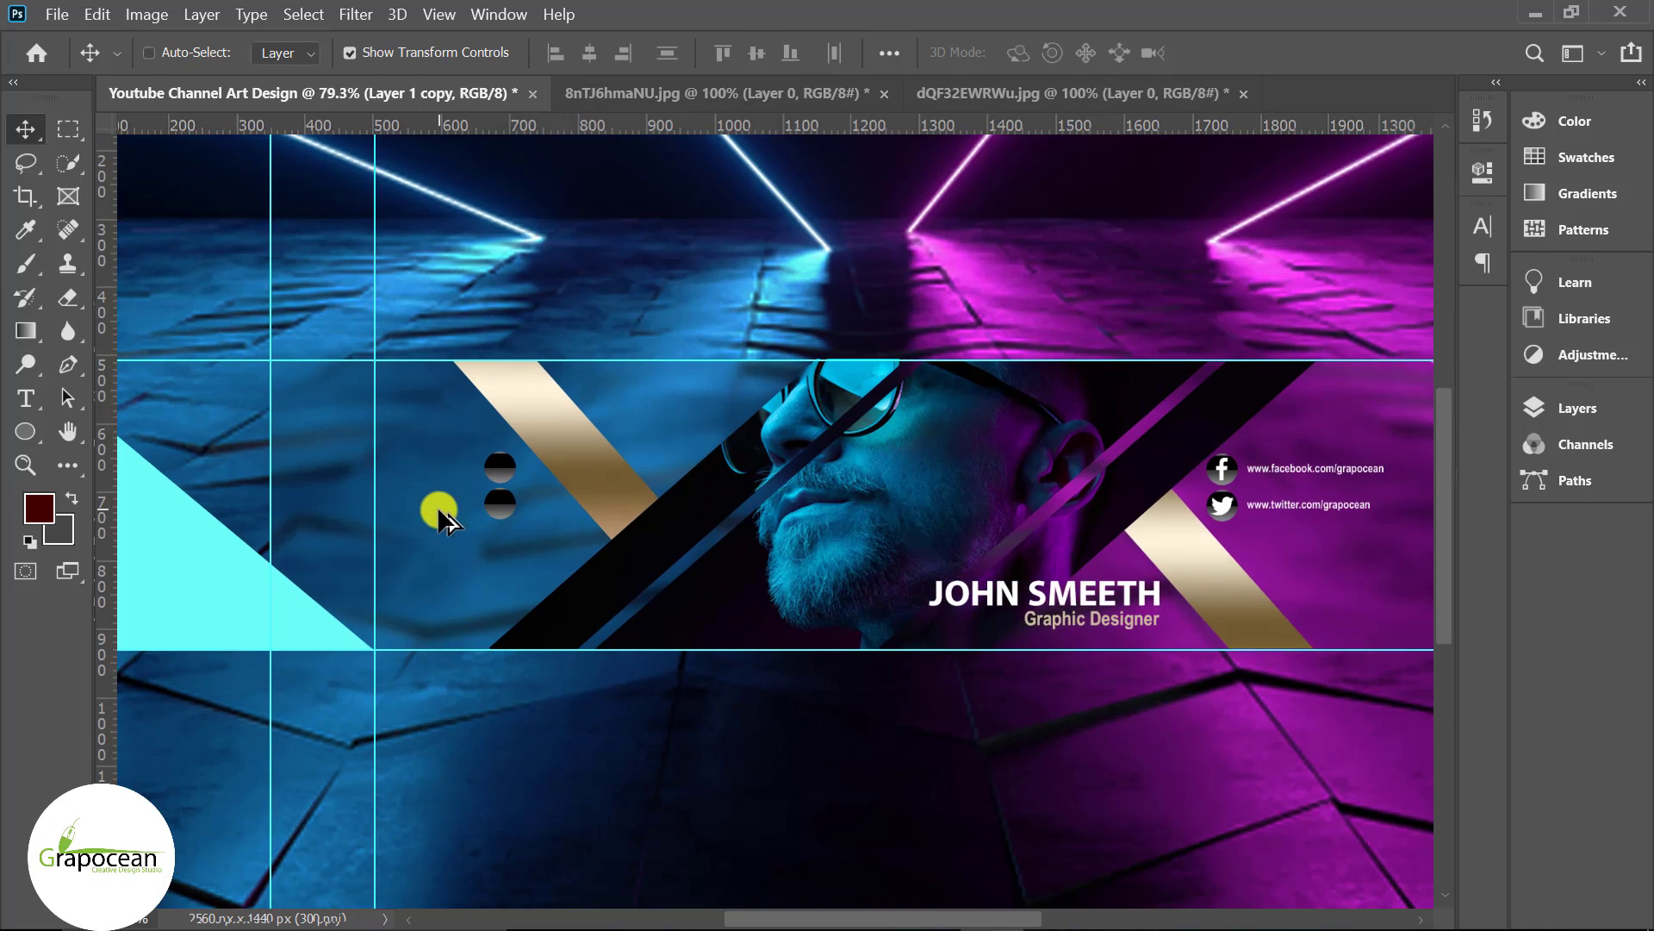
pyautogui.scroll(4, 550, 502)
pyautogui.click(549, 502)
pyautogui.keyDown('shift'); pyautogui.click(551, 429); pyautogui.keyUp('shift')
pyautogui.moveTo(551, 420); pyautogui.dragTo(687, 531)
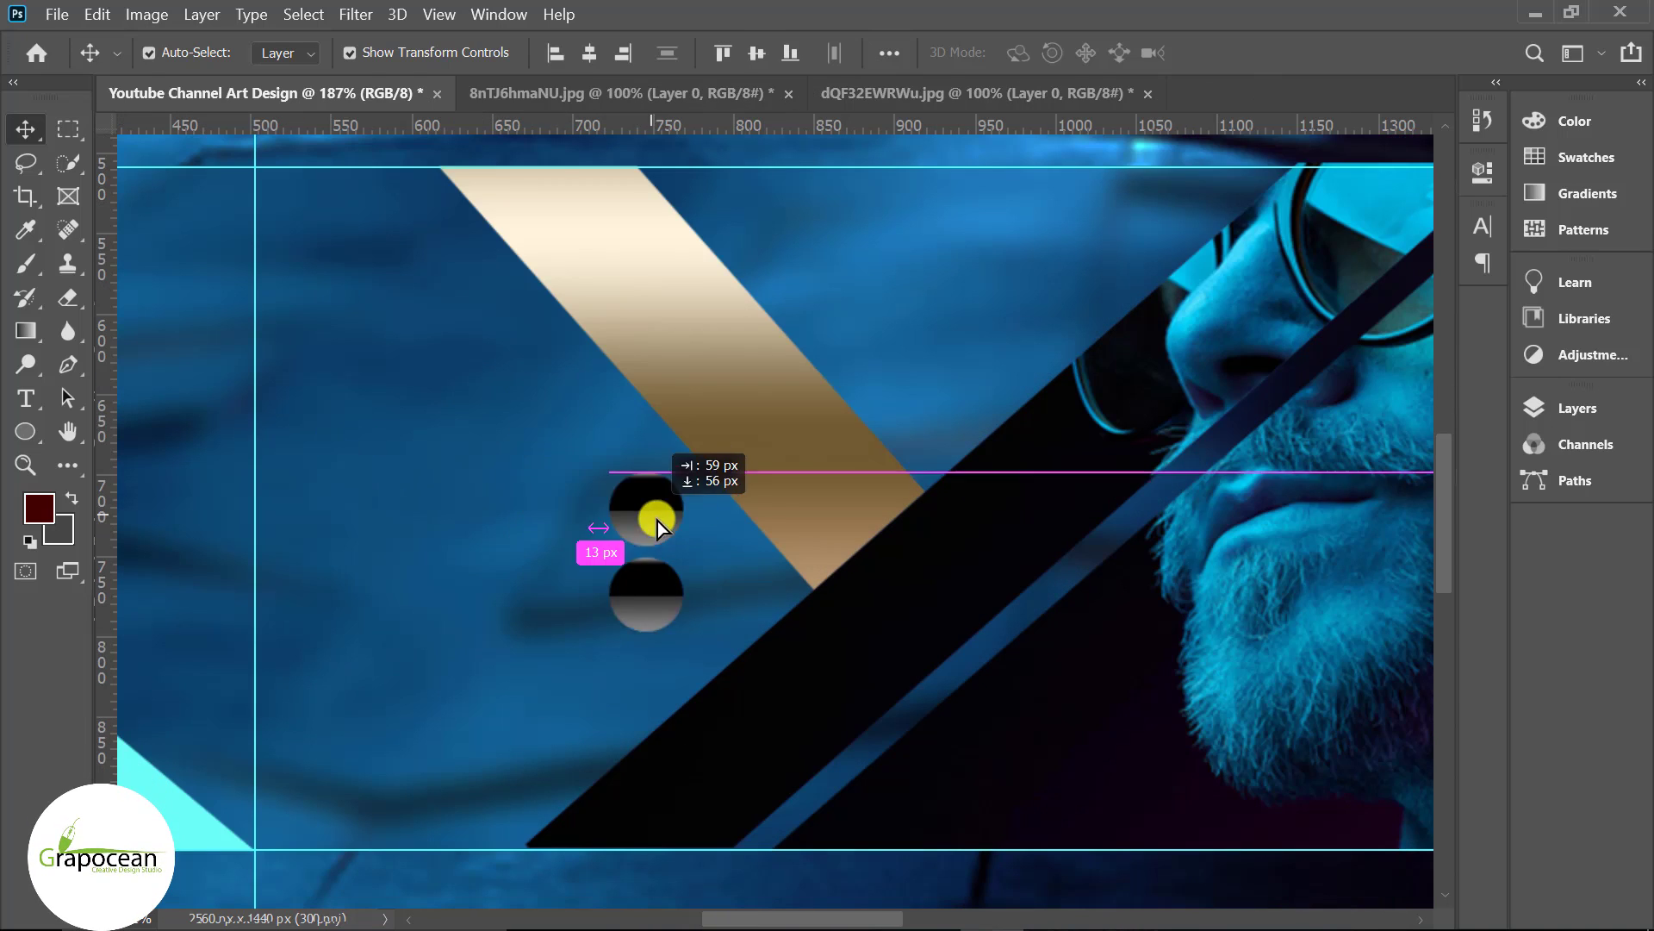
pyautogui.scroll(-5, 686, 644)
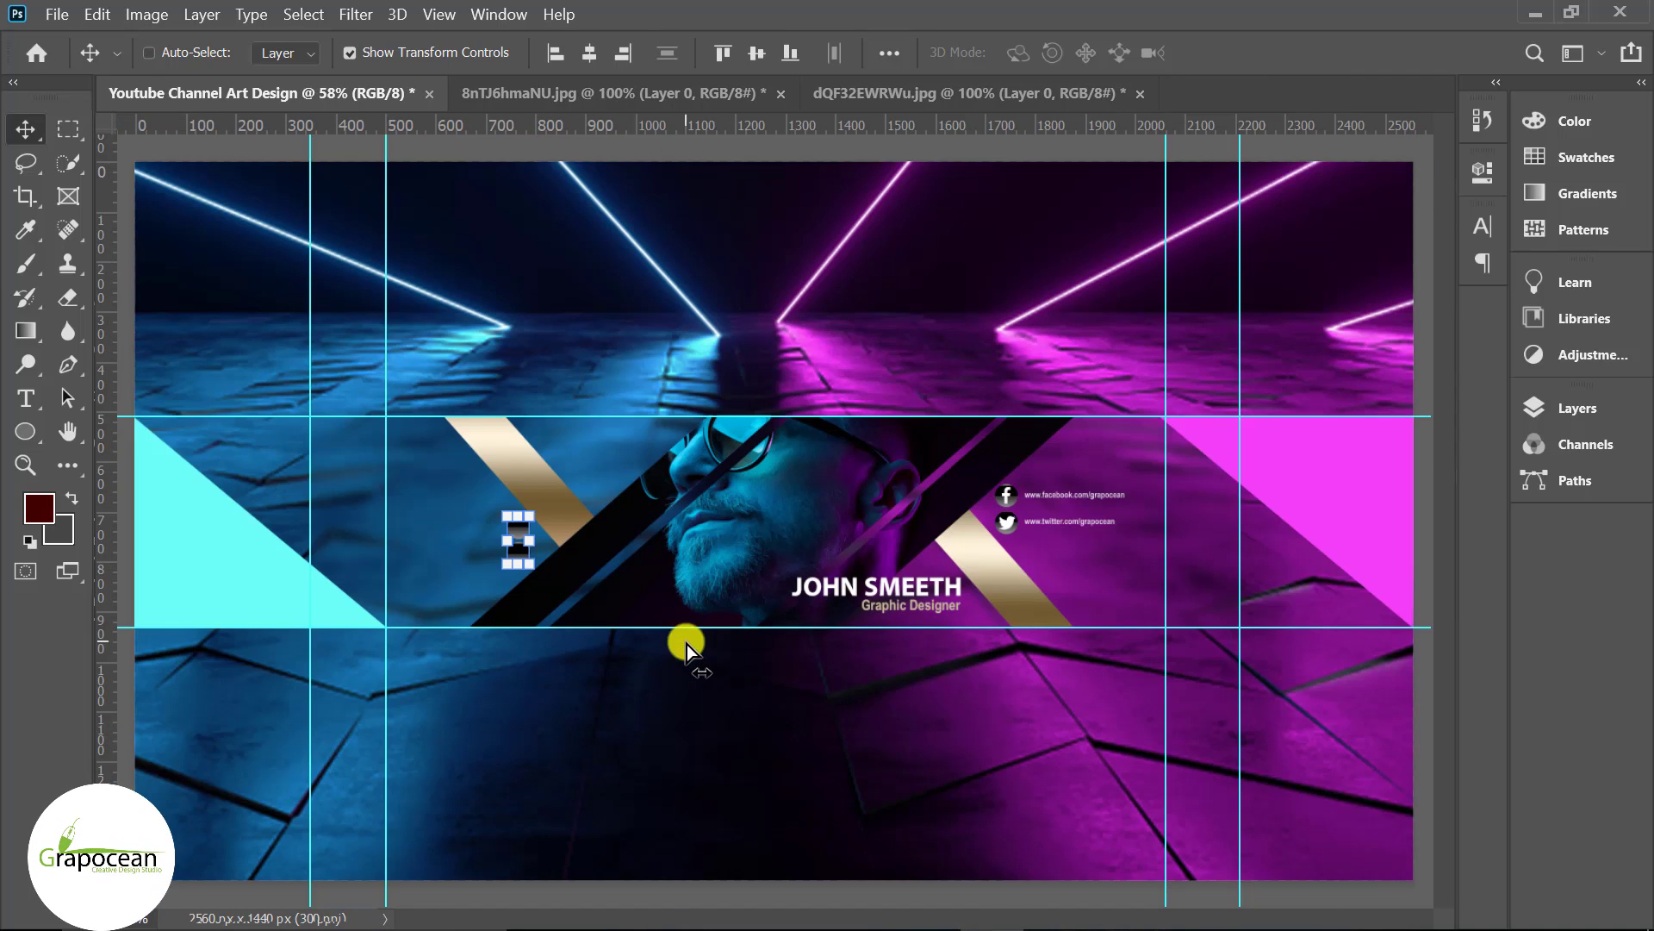
# Copy the facebook and twitter URL lines to the left side beside the circles.
pyautogui.keyDown('ctrl'); pyautogui.click(1079, 760); pyautogui.keyUp('ctrl')
pyautogui.scroll(2, 1065, 545)
pyautogui.keyDown('ctrl'); pyautogui.click(1068, 510); pyautogui.keyUp('ctrl')
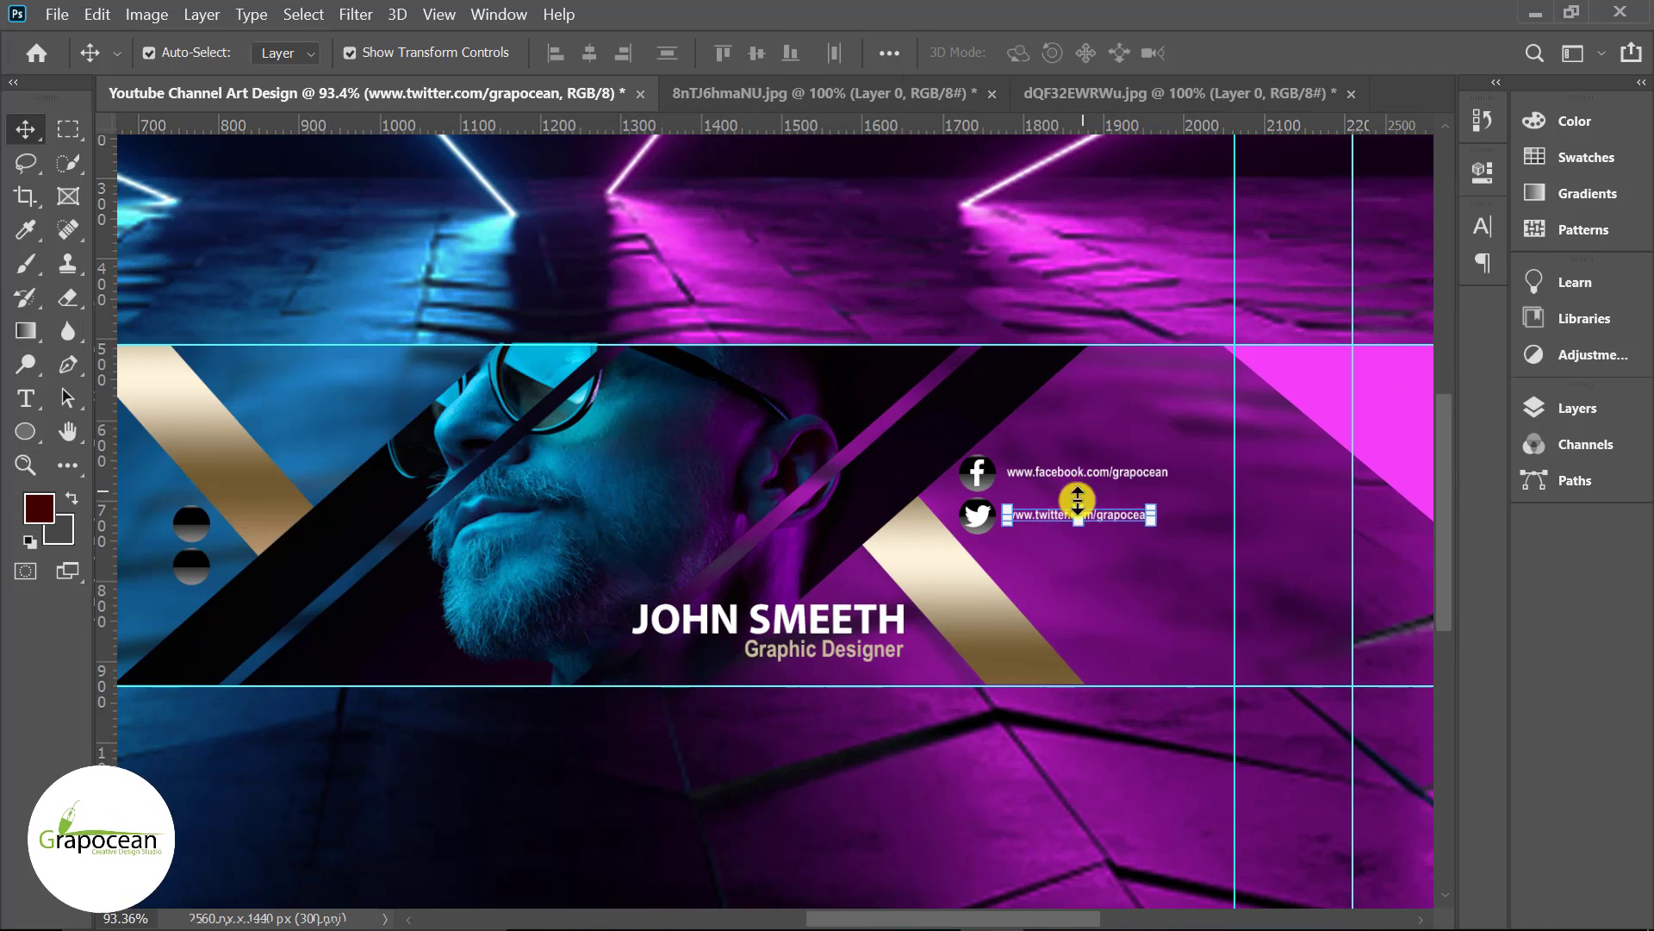
pyautogui.scroll(2, 1069, 510)
pyautogui.keyDown('ctrl'); pyautogui.keyDown('shift'); pyautogui.click(1069, 461); pyautogui.keyUp('shift'); pyautogui.keyUp('ctrl')
pyautogui.scroll(-2, 1071, 465)
pyautogui.scroll(-1, 1101, 509)
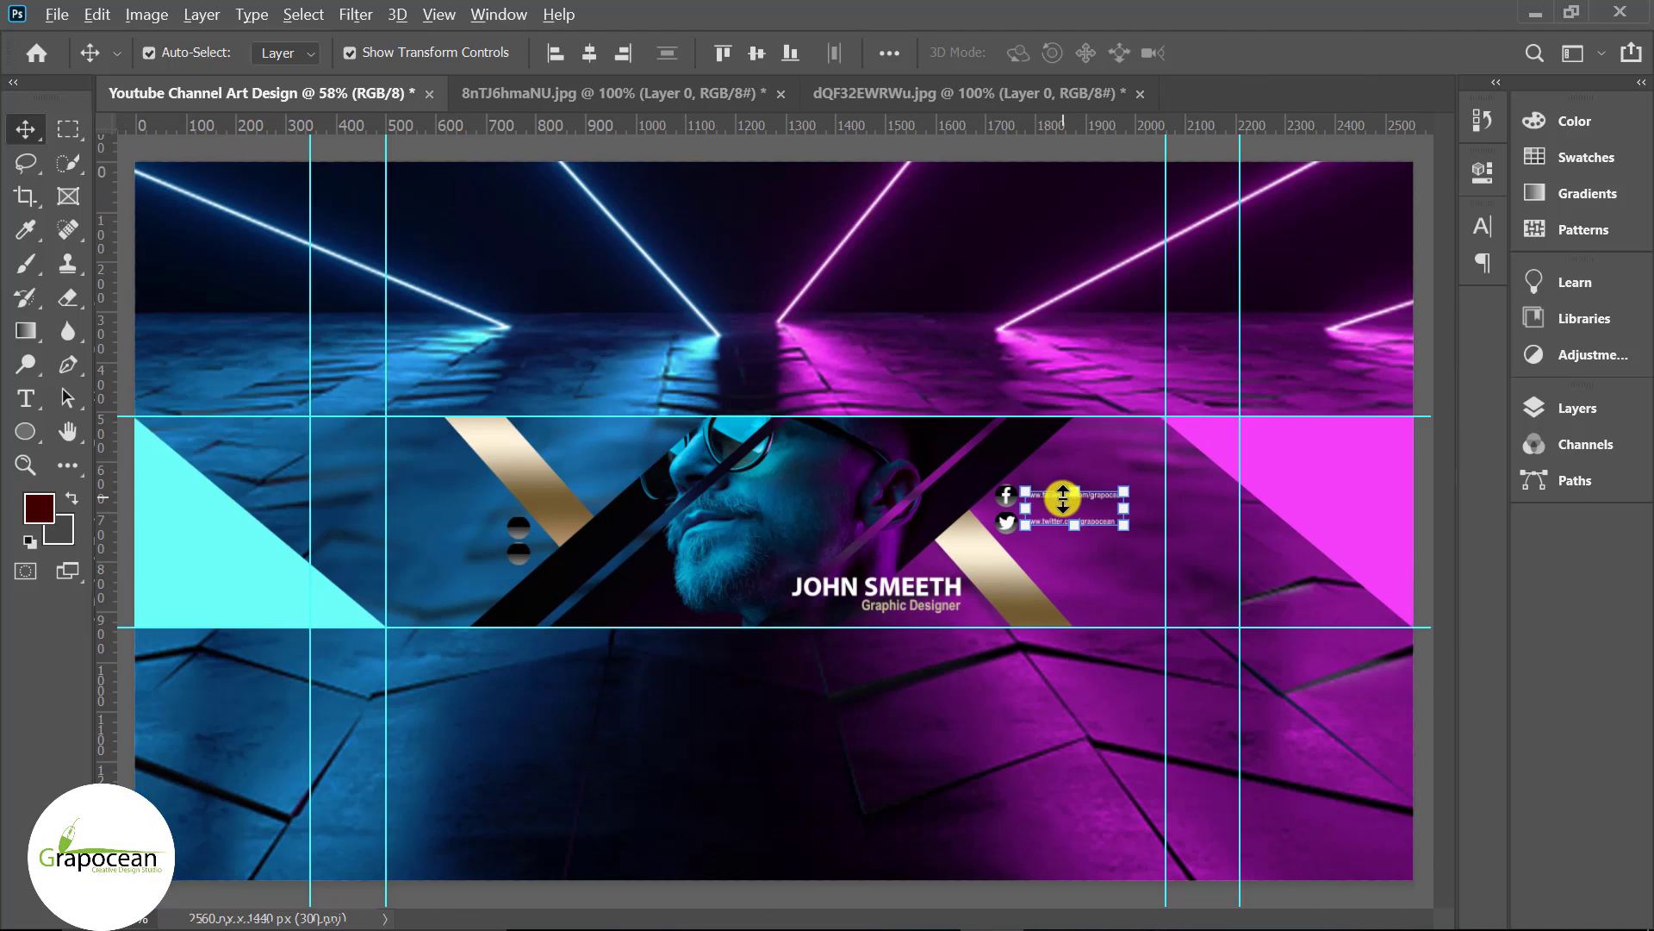
pyautogui.moveTo(1060, 491); pyautogui.dragTo(441, 531)
pyautogui.scroll(1, 442, 551)
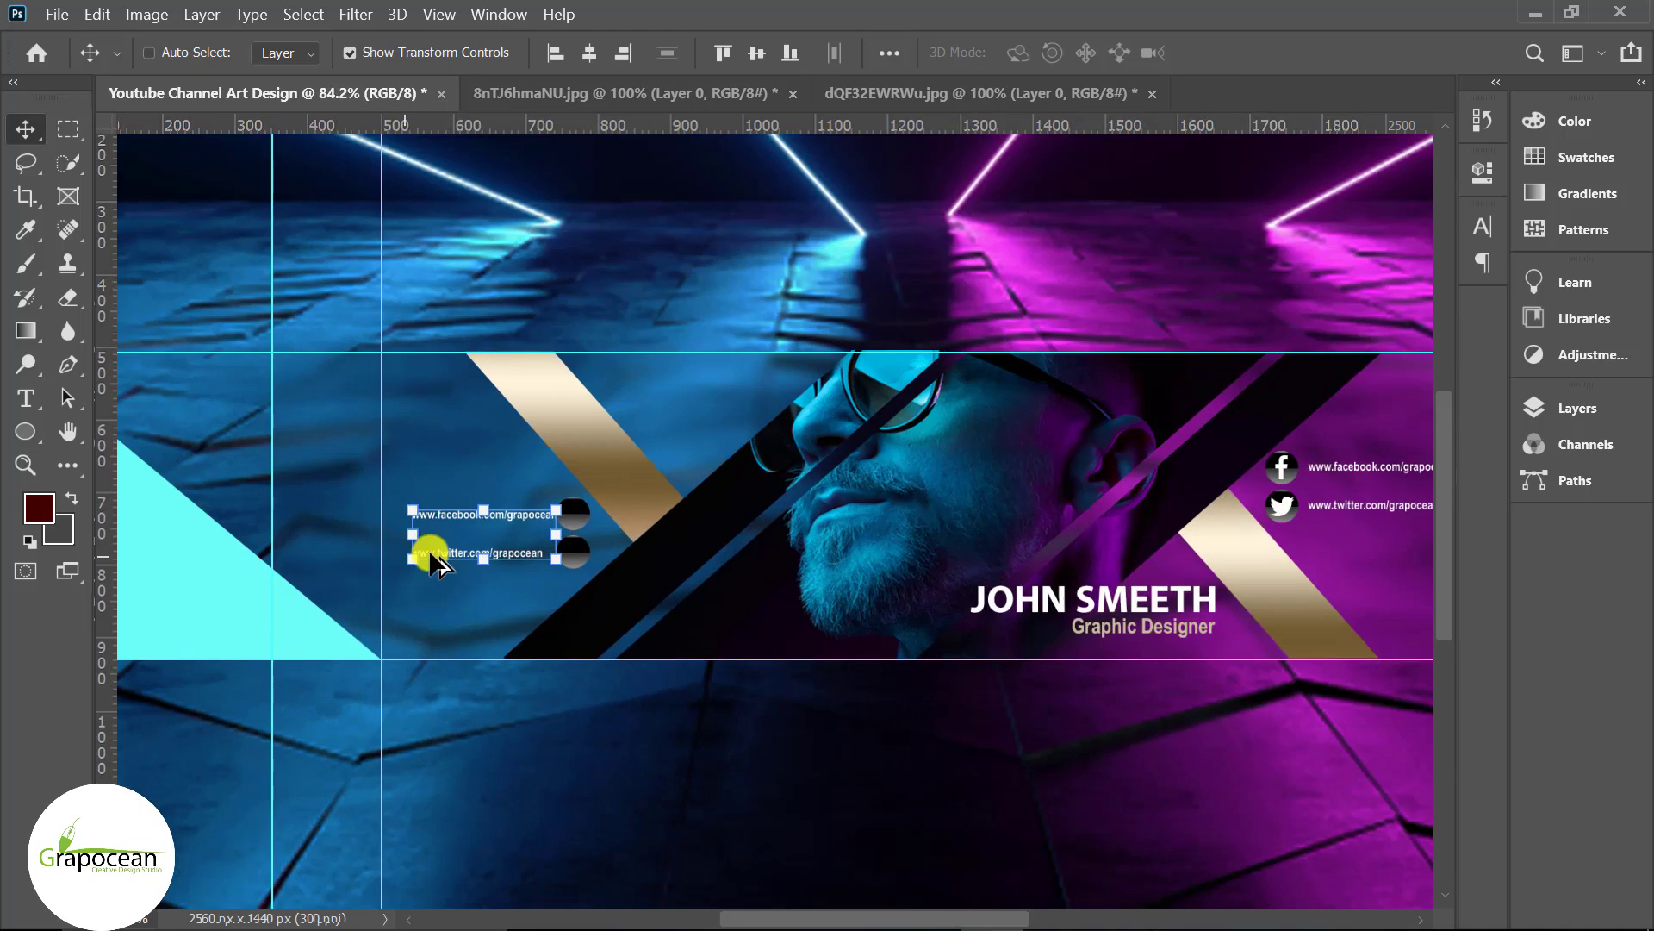
pyautogui.scroll(3, 517, 547)
pyautogui.scroll(-1, 540, 547)
pyautogui.scroll(-1, 443, 539)
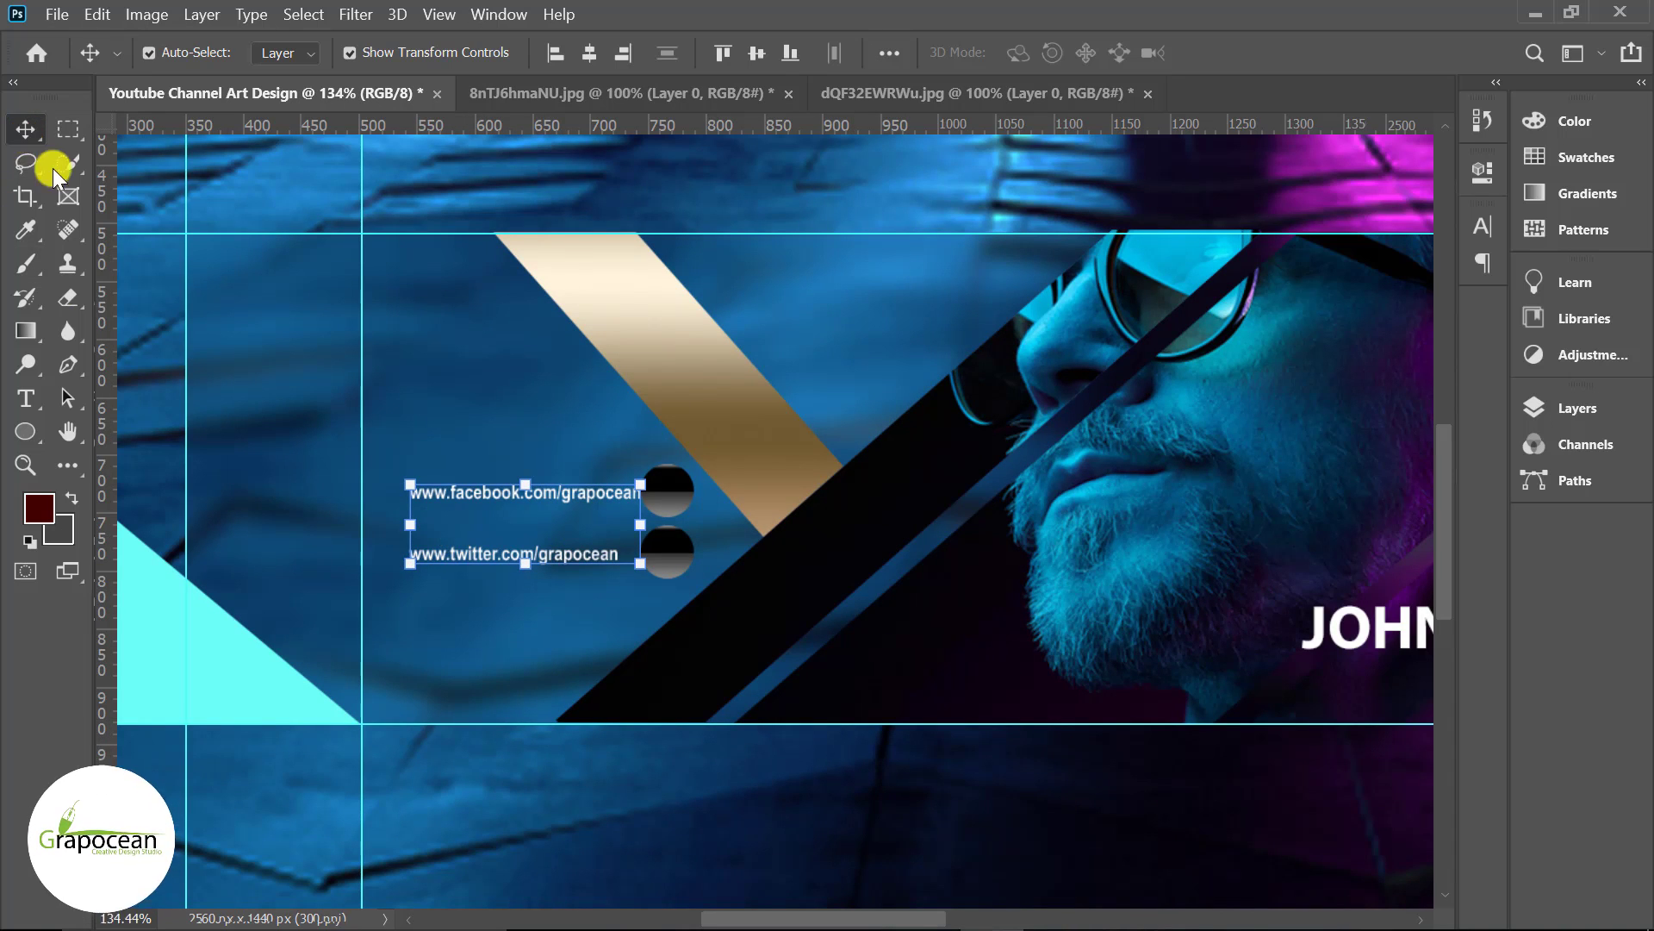
# Right-align the copied twitter and facebook URL lines next to their circles.
pyautogui.click(507, 601)
pyautogui.click(541, 554)
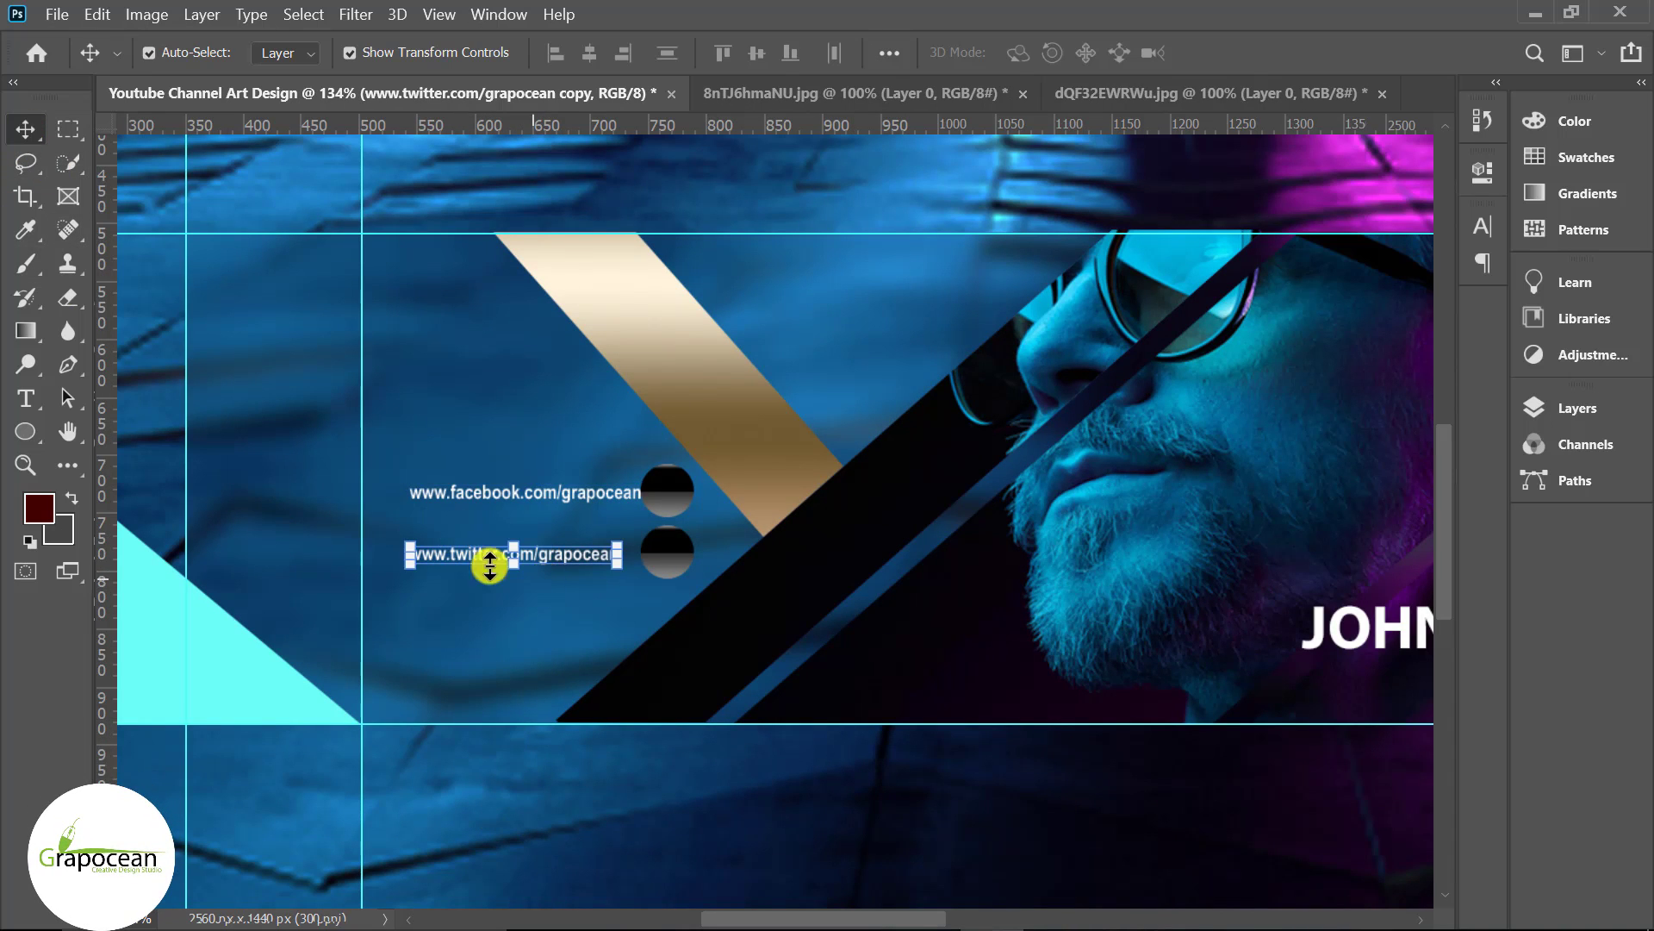
pyautogui.click(25, 399)
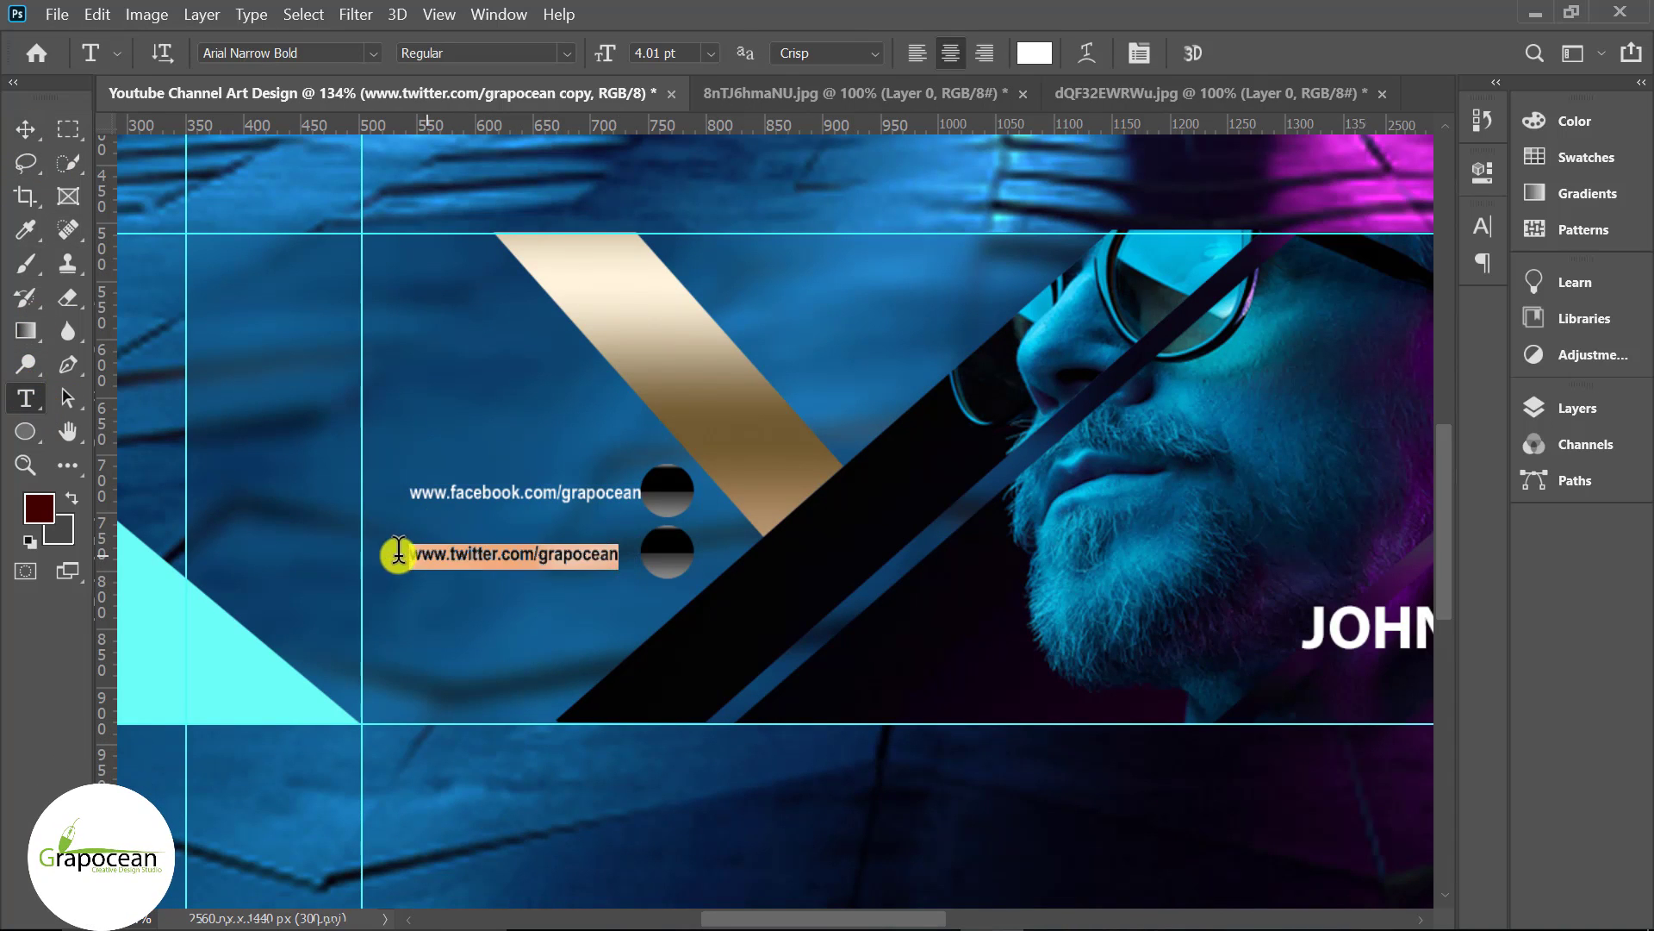
pyautogui.click(25, 129)
pyautogui.scroll(1, 571, 582)
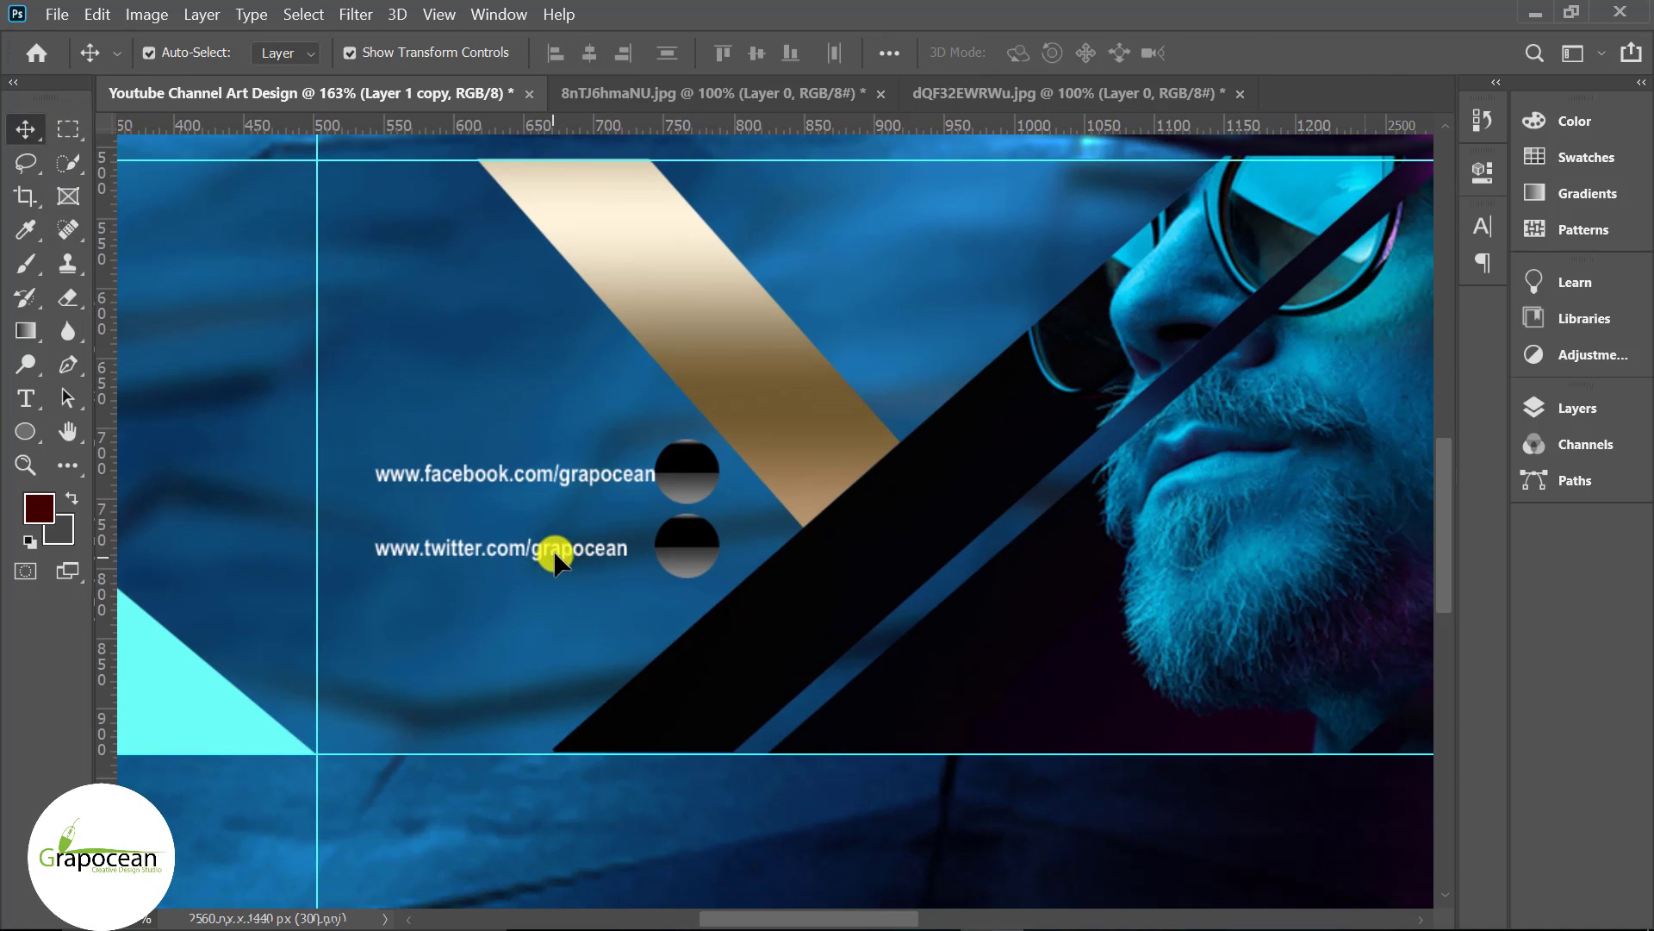
pyautogui.moveTo(548, 552); pyautogui.dragTo(568, 555)
pyautogui.moveTo(612, 473); pyautogui.dragTo(602, 474)
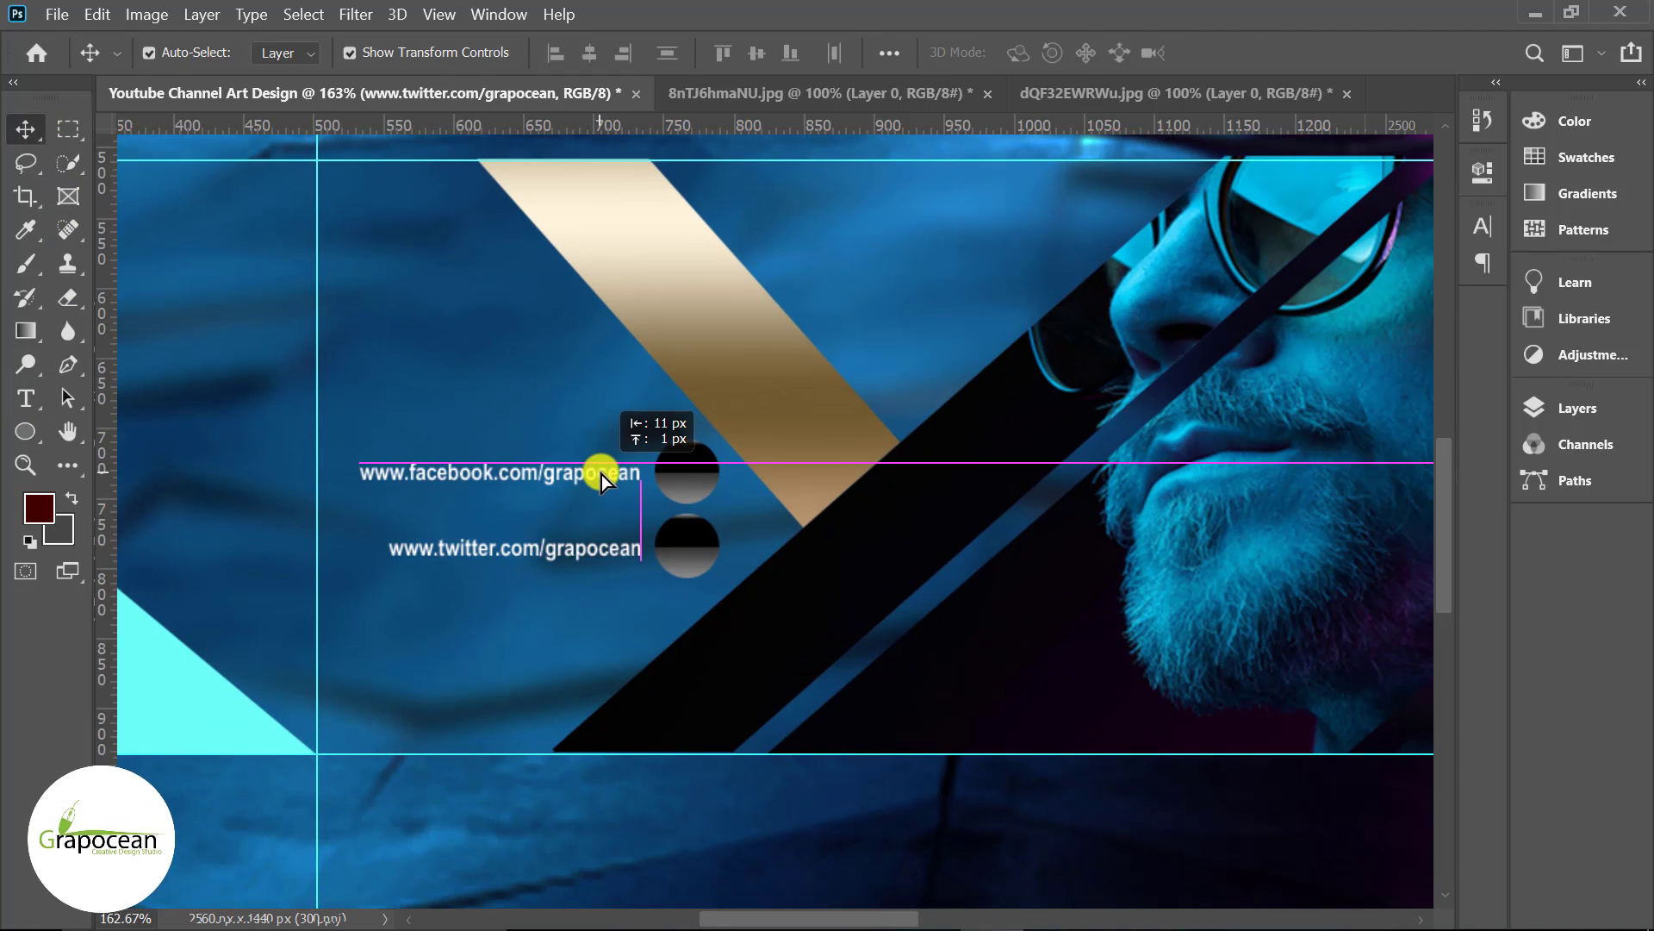
pyautogui.scroll(-5, 638, 780)
pyautogui.click(638, 784)
# Marquee-select the white Instagram icon in Illustrator and drag it onto the Photoshop banner.
pyautogui.scroll(-2, 659, 784)
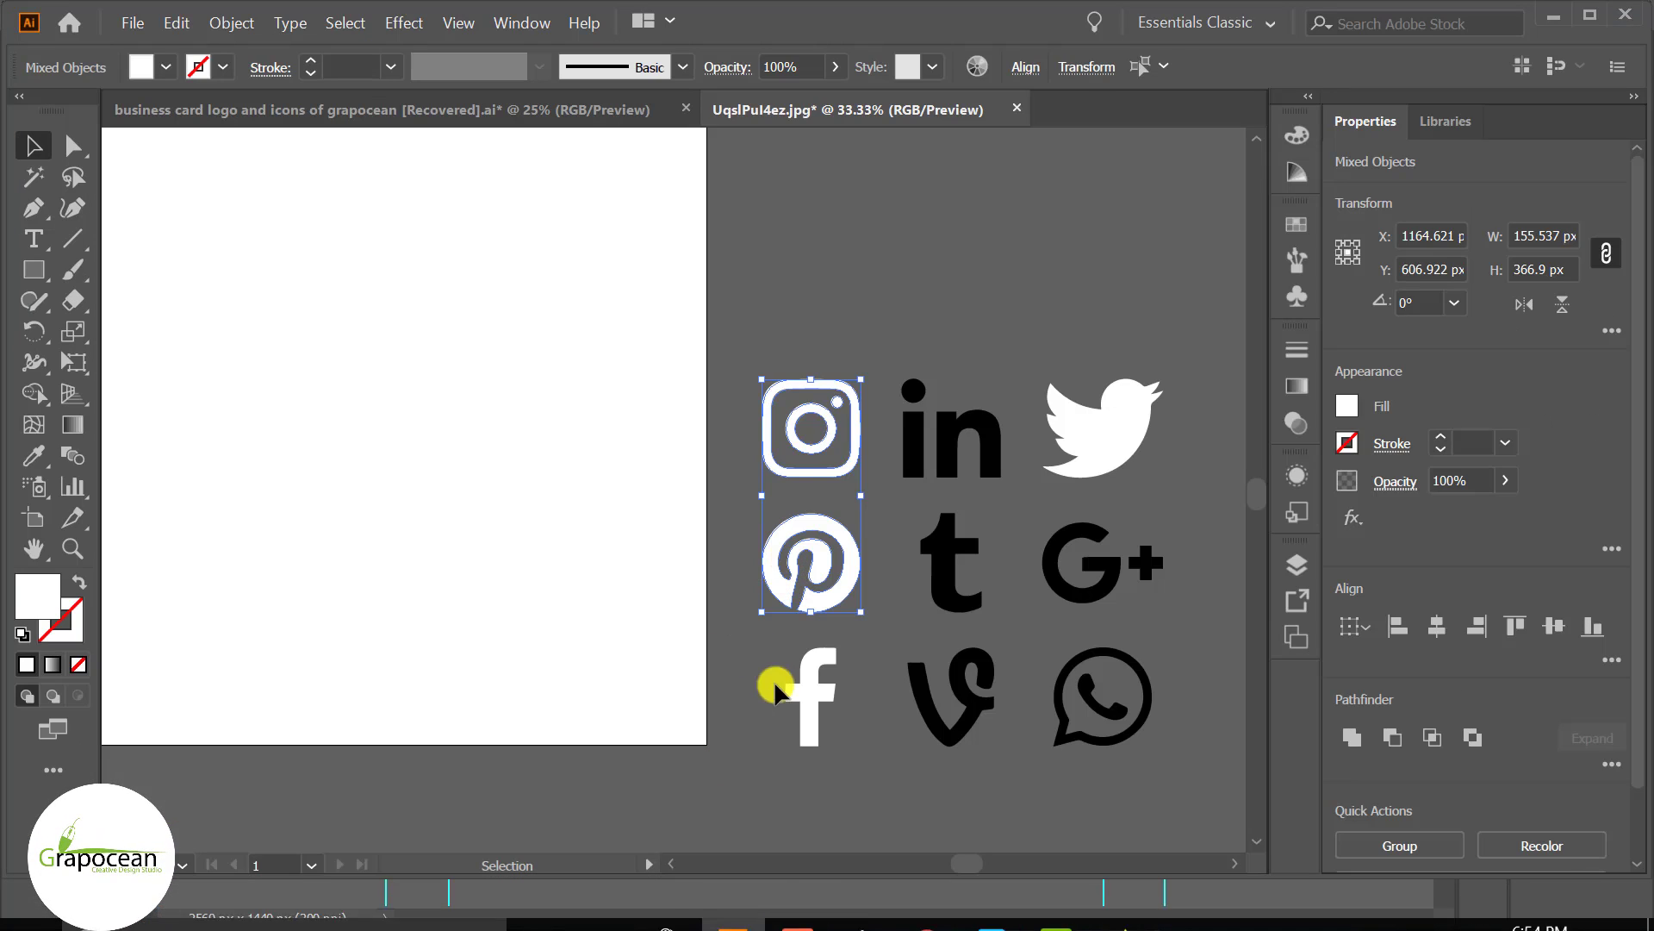
pyautogui.moveTo(755, 400); pyautogui.dragTo(858, 468)
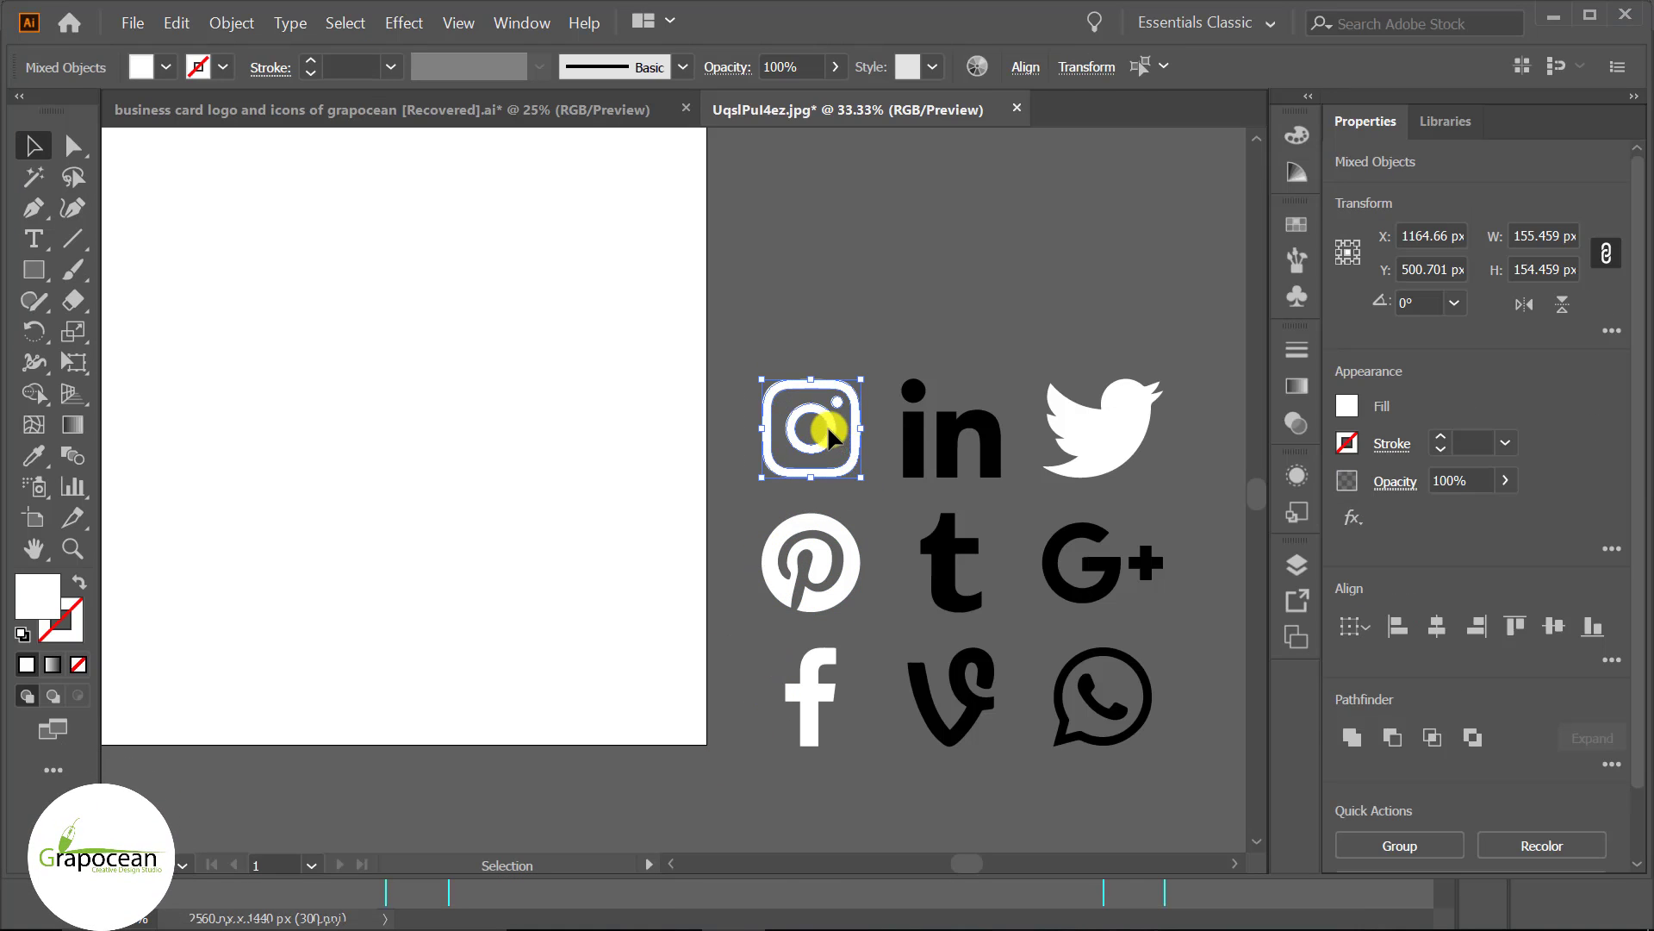
pyautogui.moveTo(711, 849); pyautogui.dragTo(555, 531)
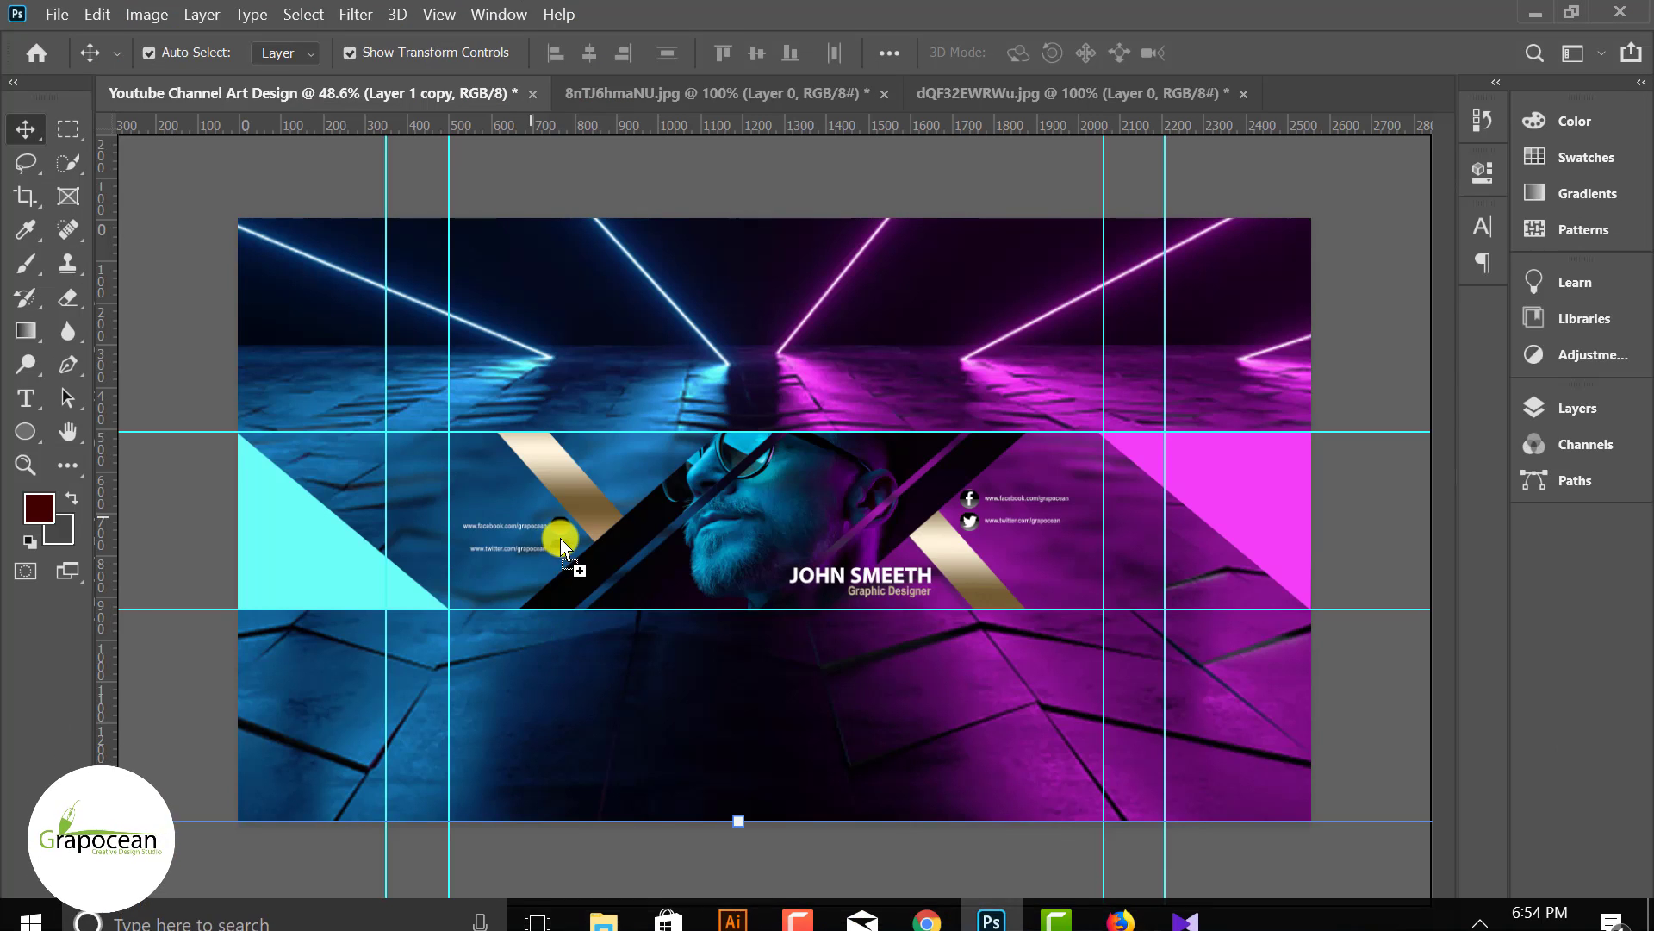
pyautogui.scroll(2, 555, 531)
# Commit the Instagram icon and scale it down to fit inside the upper-left circle.
pyautogui.scroll(2, 555, 531)
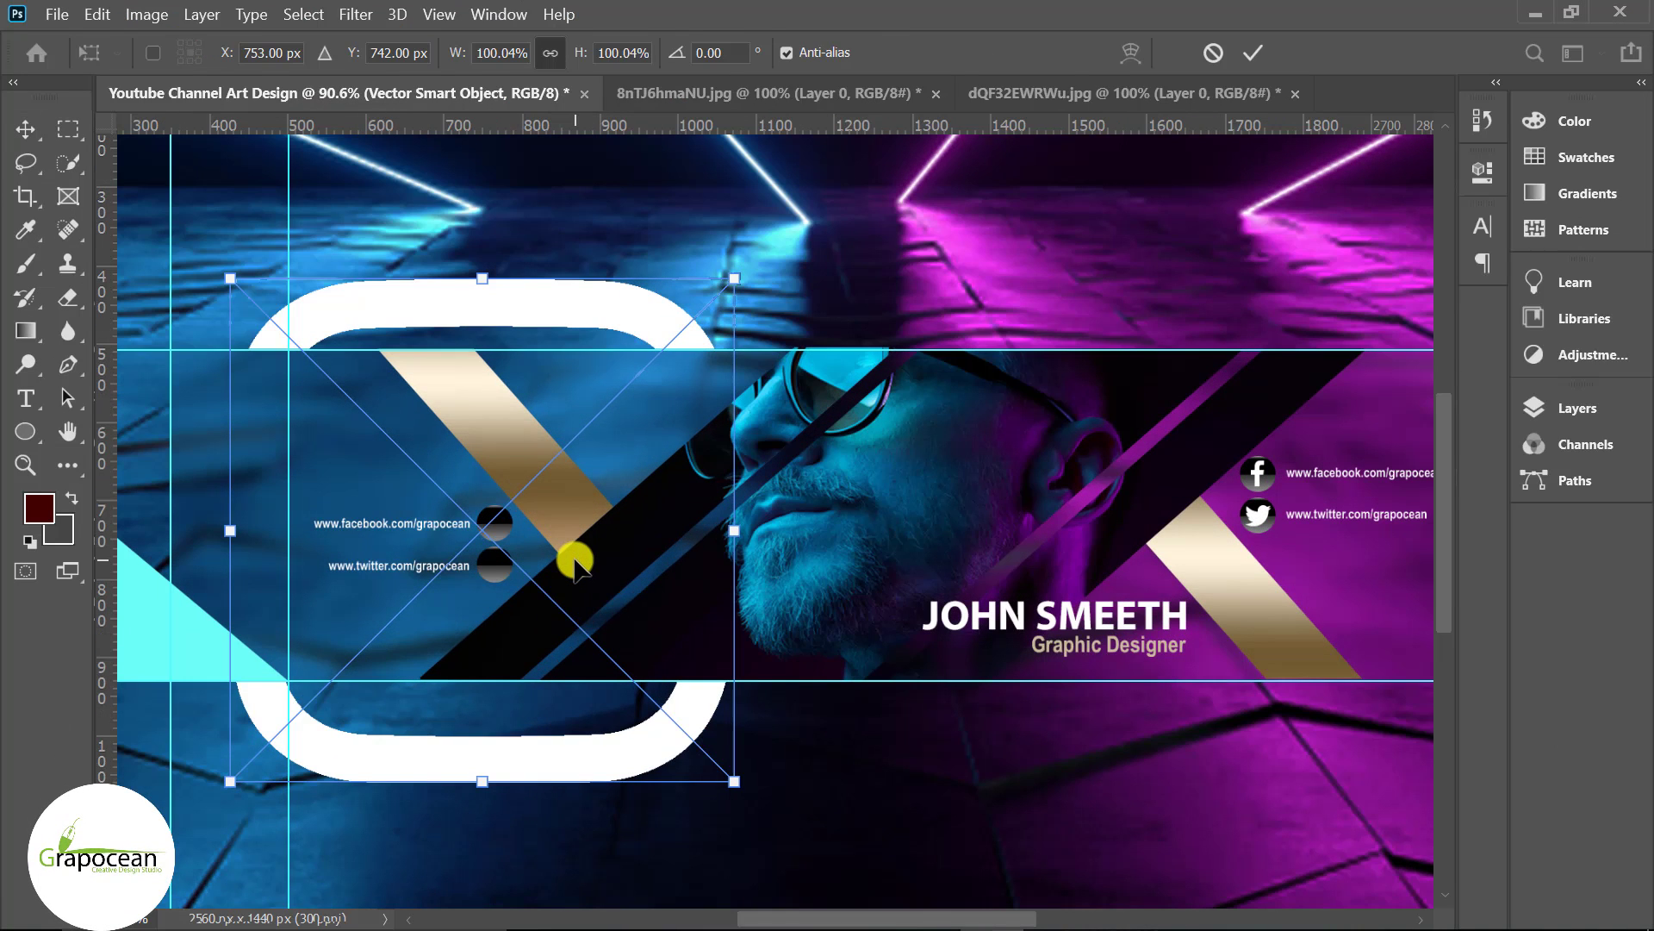
pyautogui.click(1253, 50)
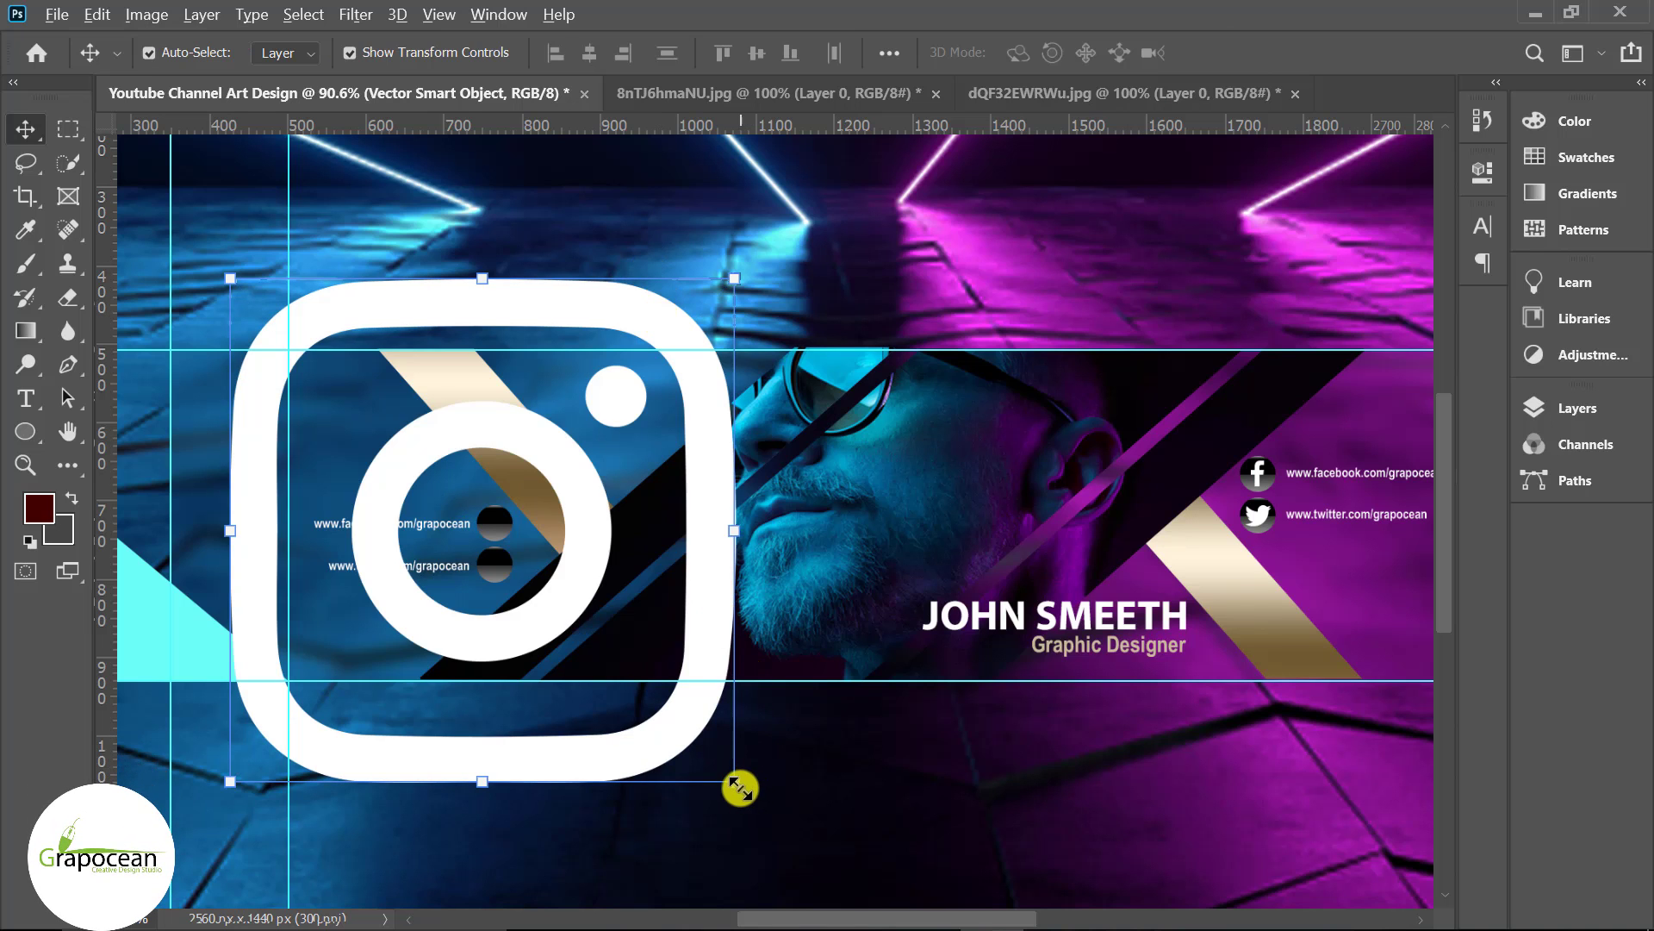
pyautogui.moveTo(739, 788)
pyautogui.mouseDown()
pyautogui.moveTo(496, 555)
pyautogui.moveTo(580, 478)
pyautogui.mouseUp()
pyautogui.scroll(2, 455, 556)
pyautogui.scroll(4, 455, 556)
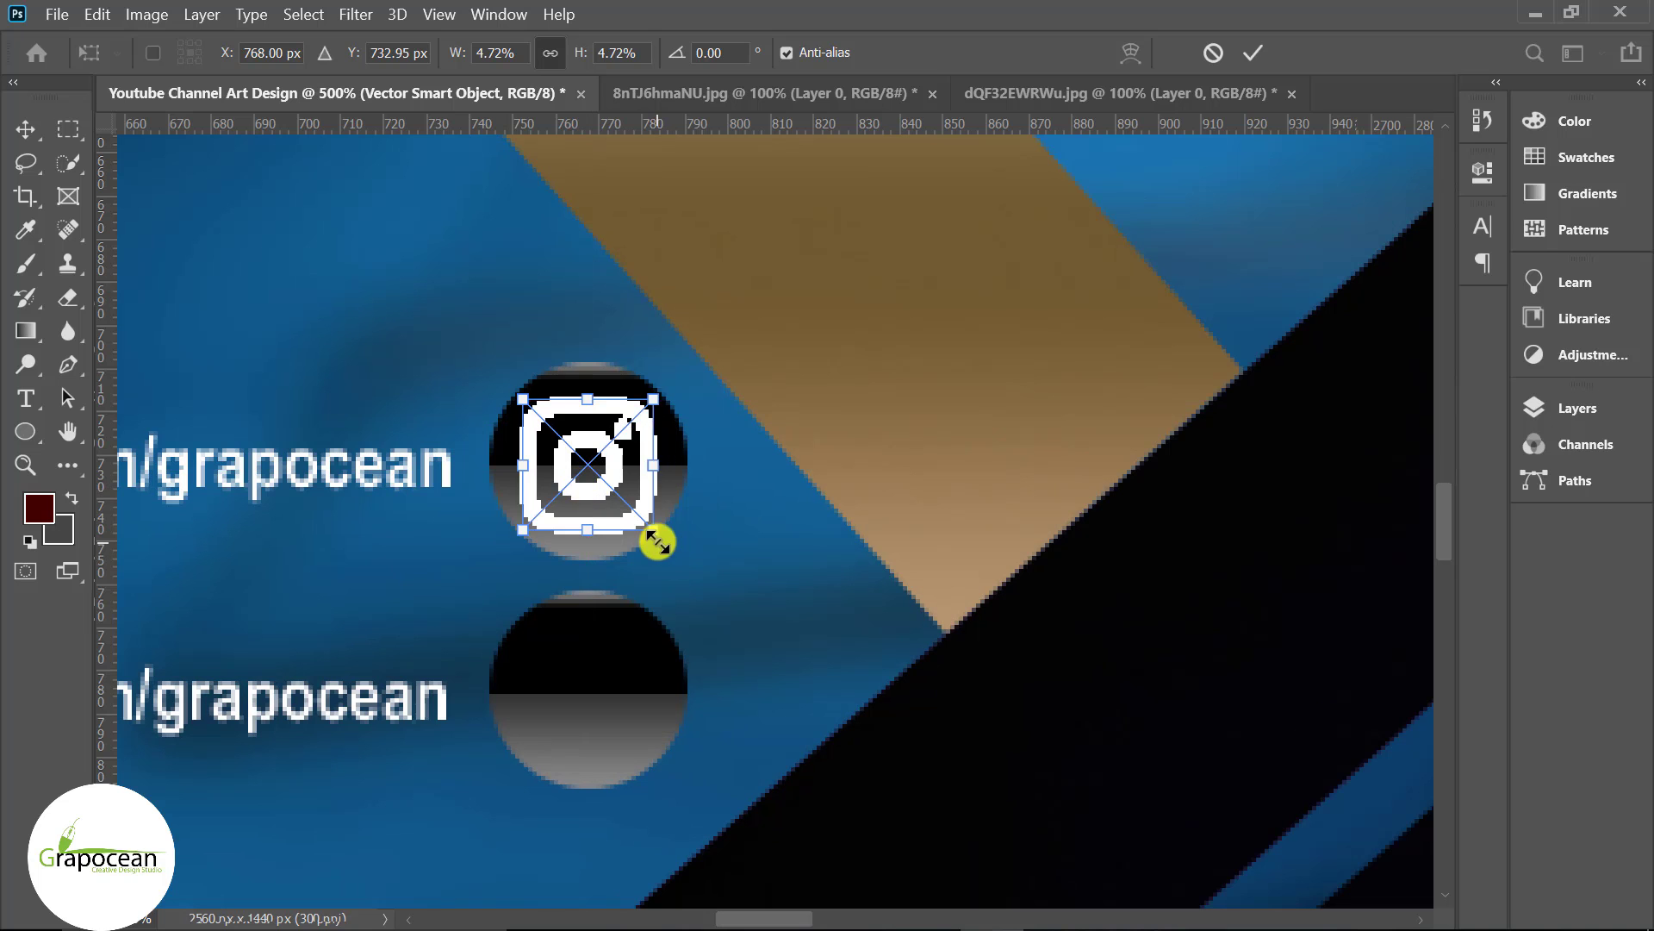
pyautogui.moveTo(657, 541); pyautogui.dragTo(649, 528)
pyautogui.click(1253, 53)
pyautogui.scroll(-2, 702, 595)
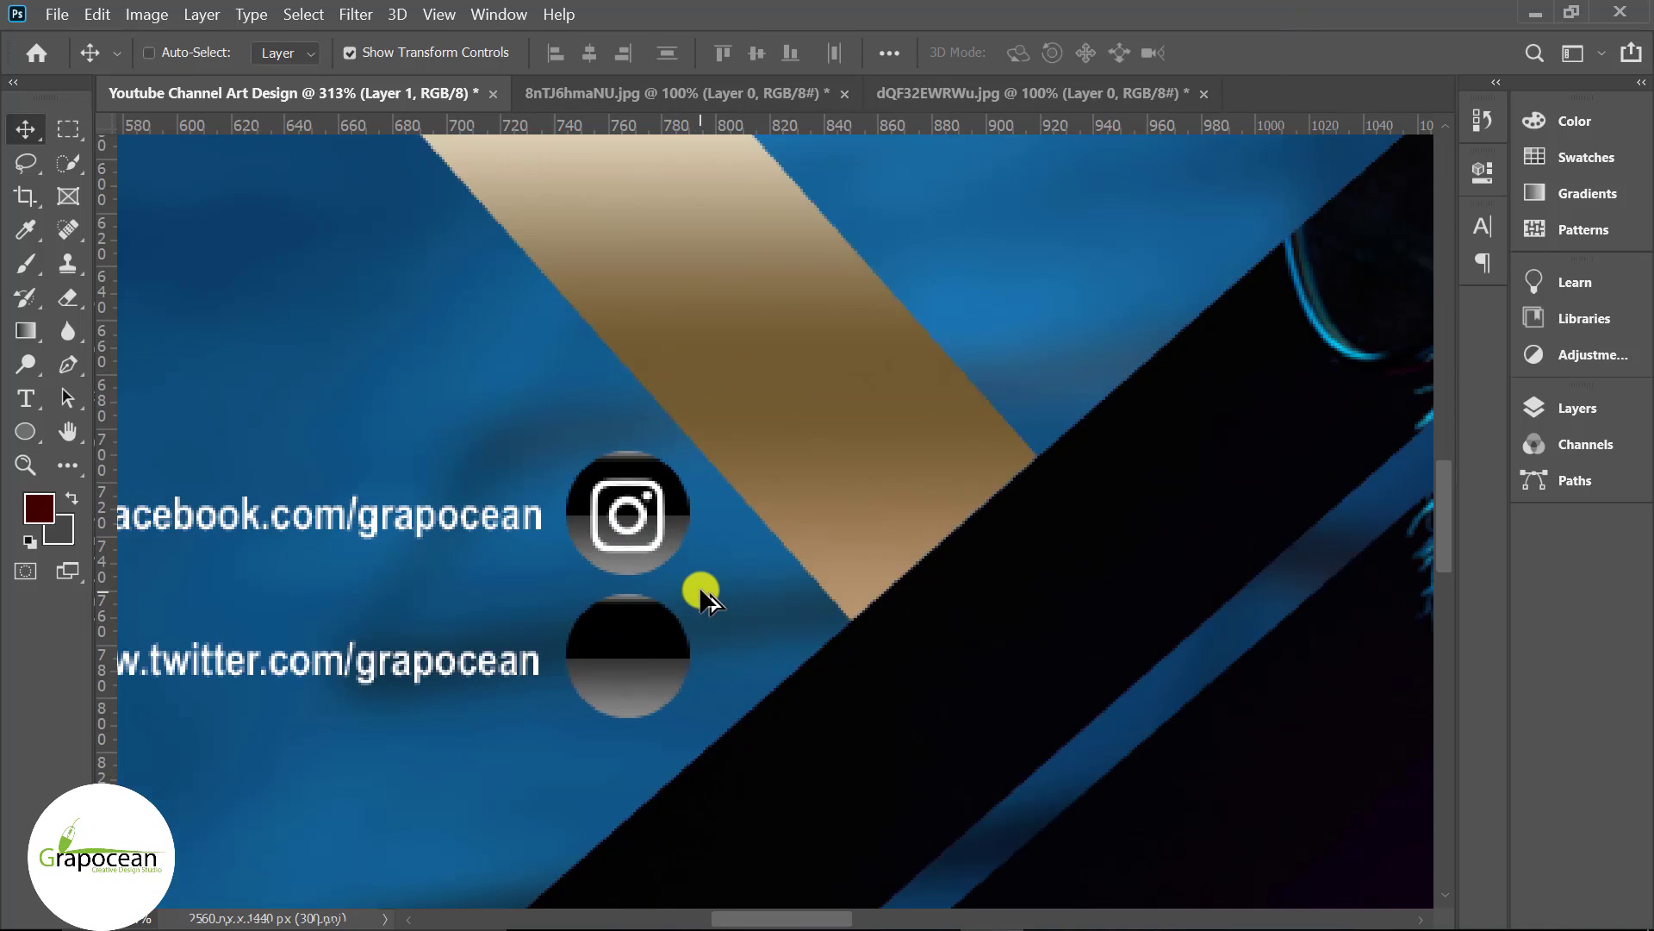
pyautogui.scroll(-5, 703, 594)
pyautogui.scroll(-2, 727, 617)
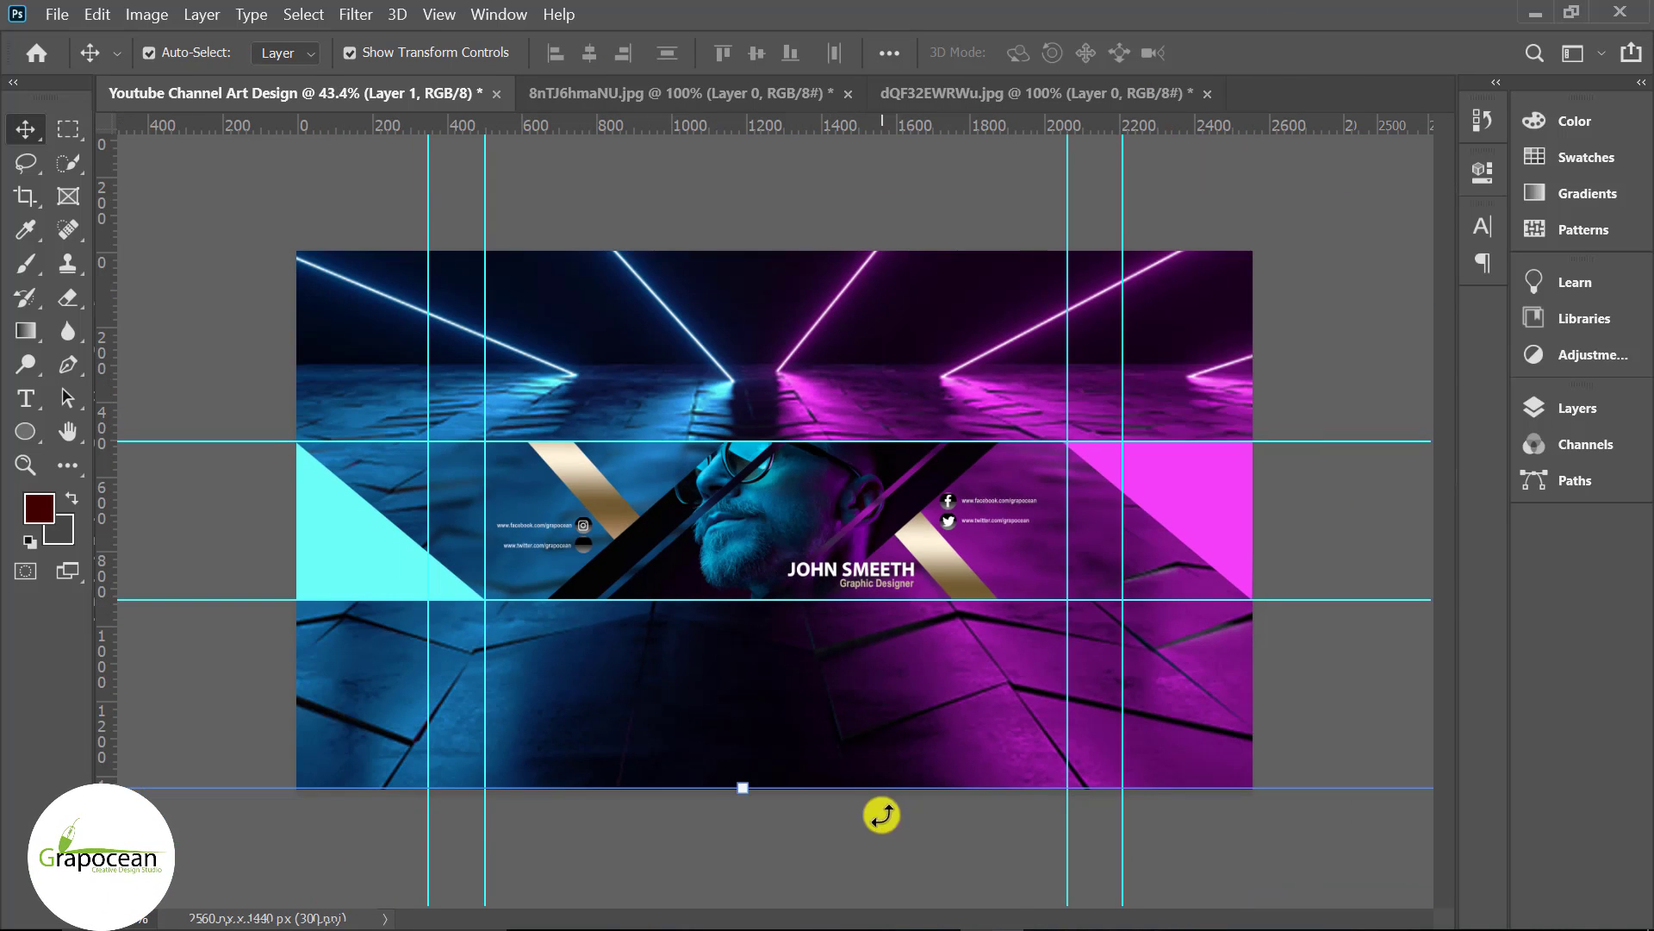
# Select the Pinterest icon on the Illustrator icon sheet, then return to the banner.
pyautogui.click(733, 905)
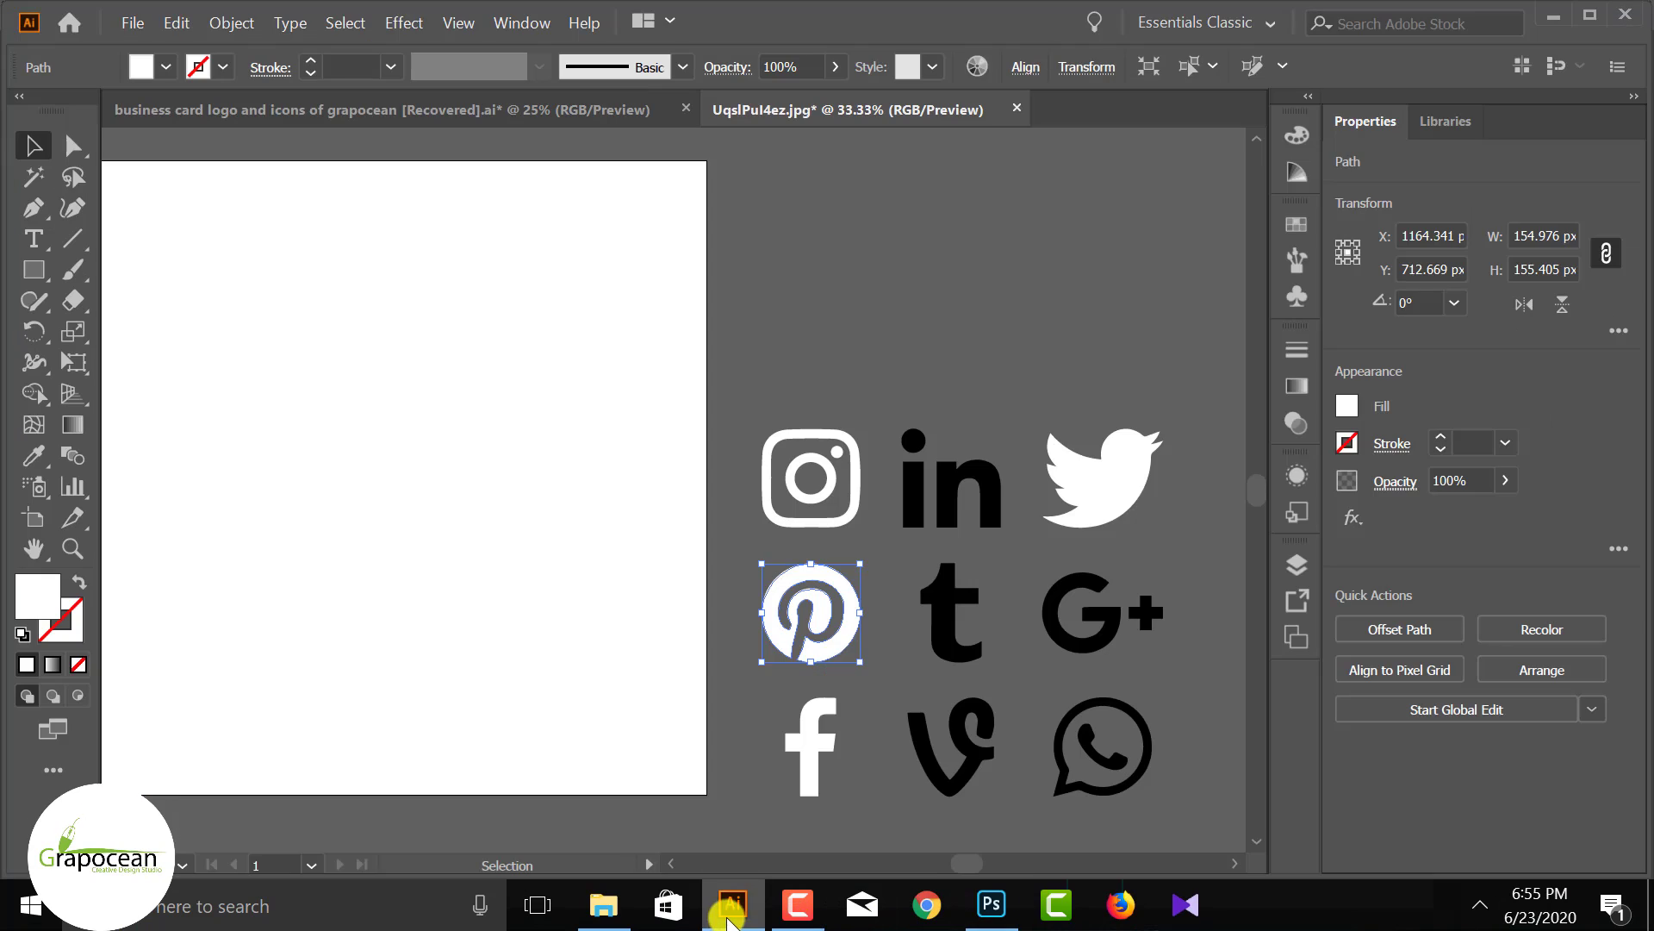
pyautogui.click(753, 691)
pyautogui.click(841, 603)
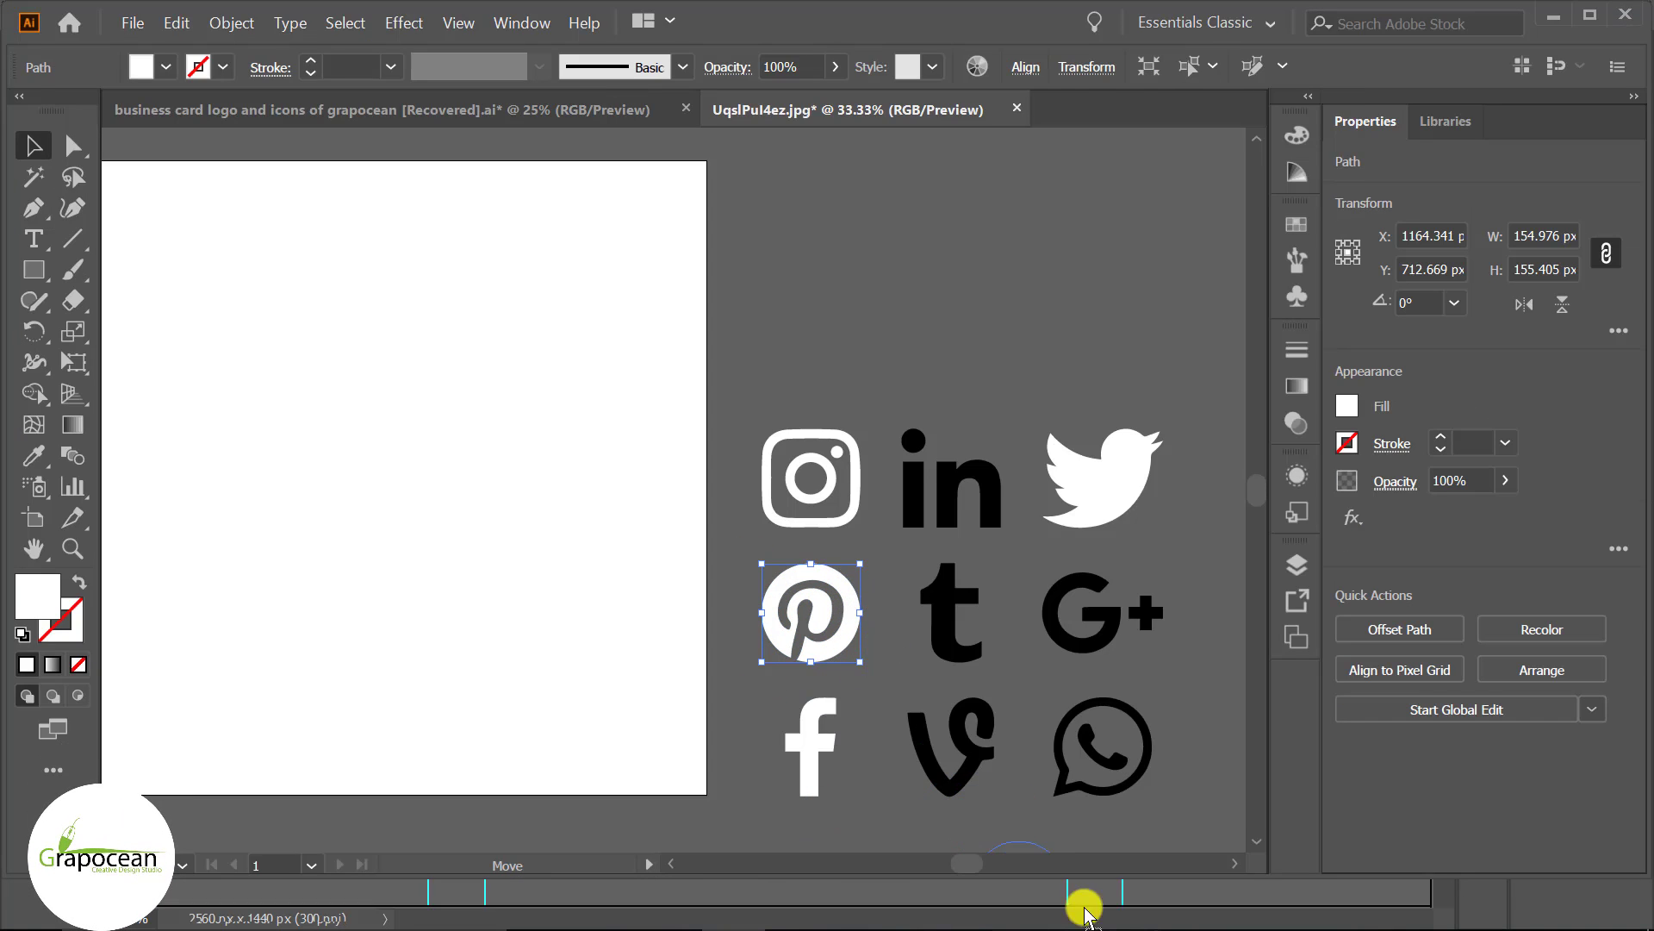
pyautogui.click(1001, 909)
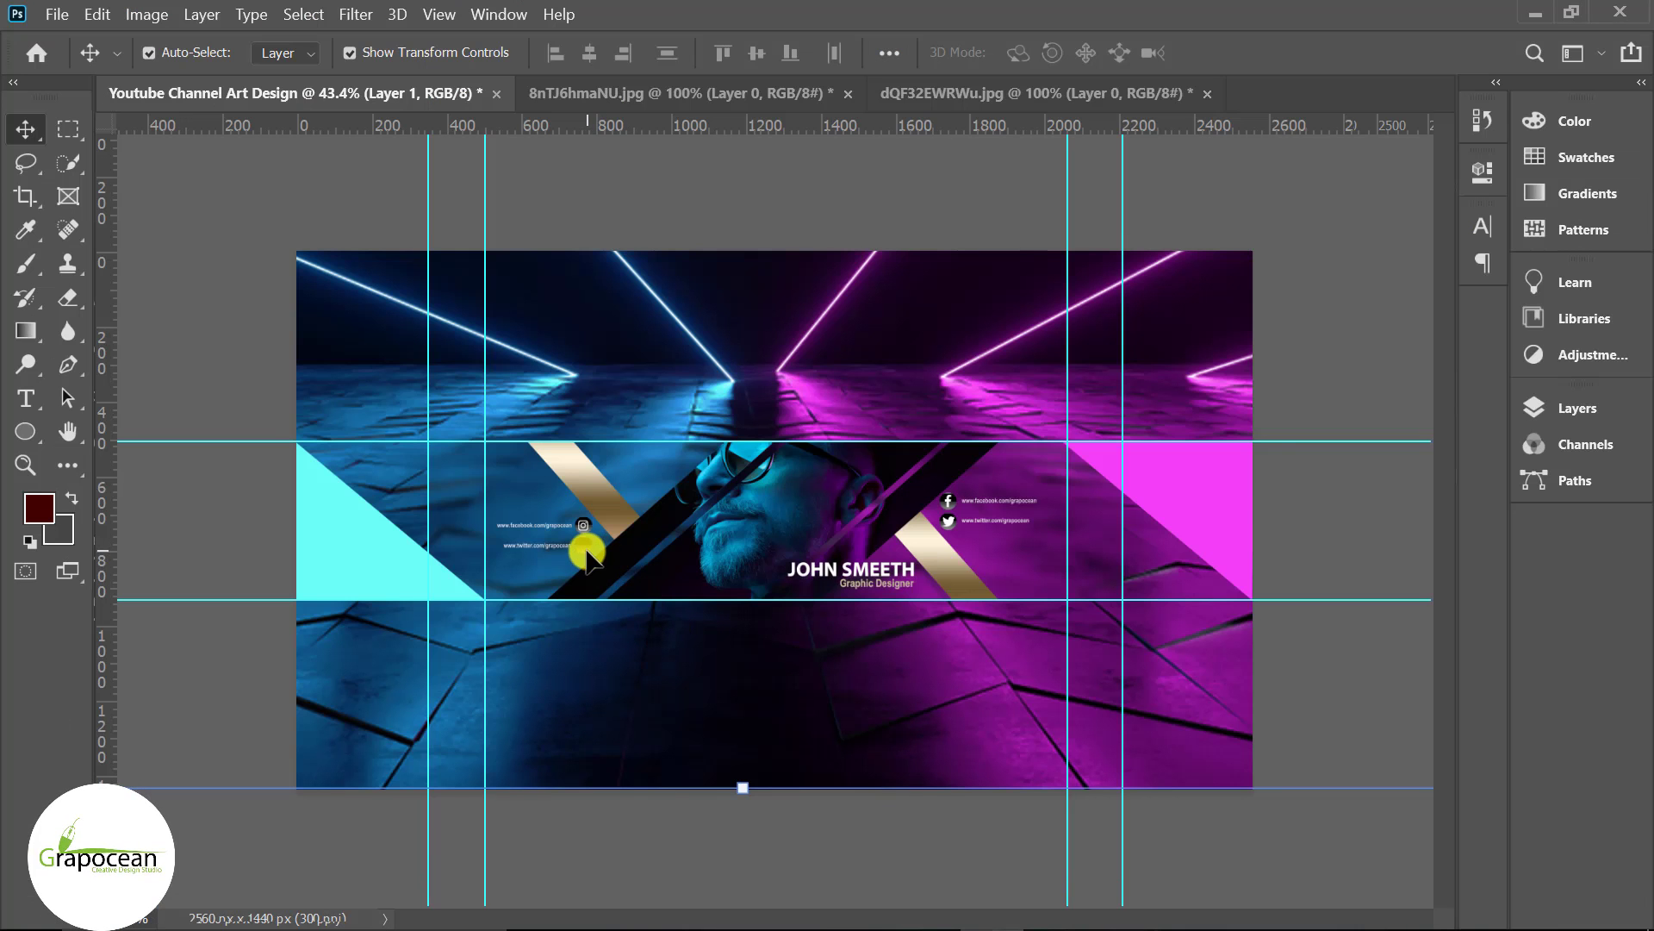
# Paste the Pinterest icon into the banner and shrink it to about 41 px square.
pyautogui.hotkey('ctrl', 'v')
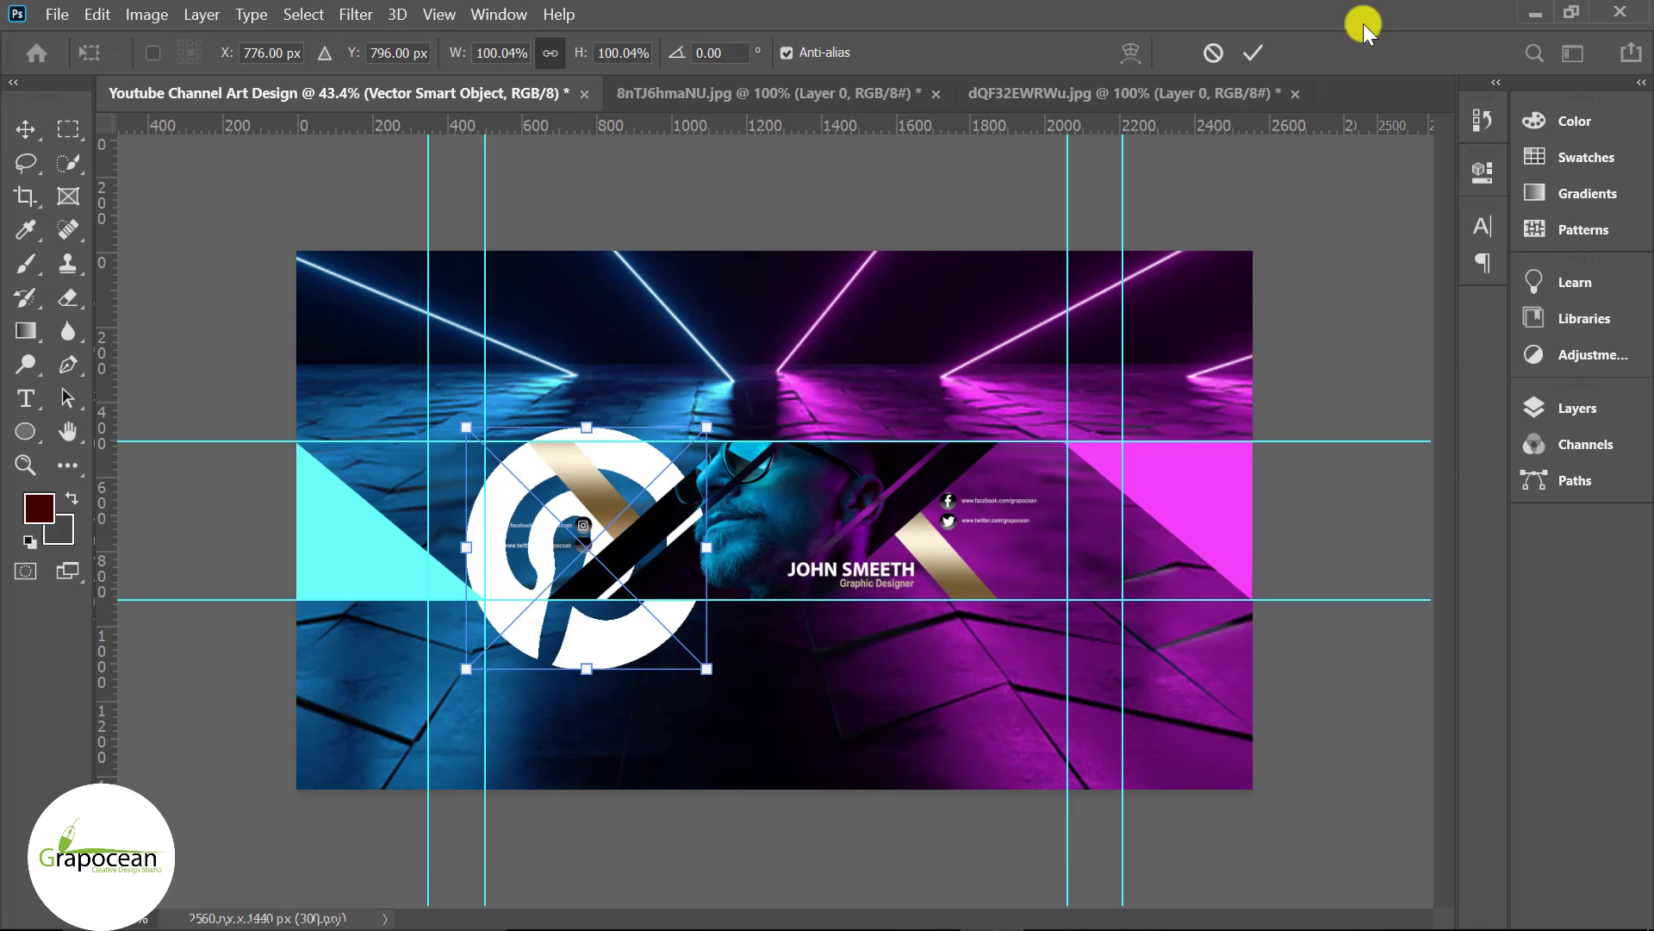
pyautogui.press('Return')
pyautogui.scroll(3, 598, 641)
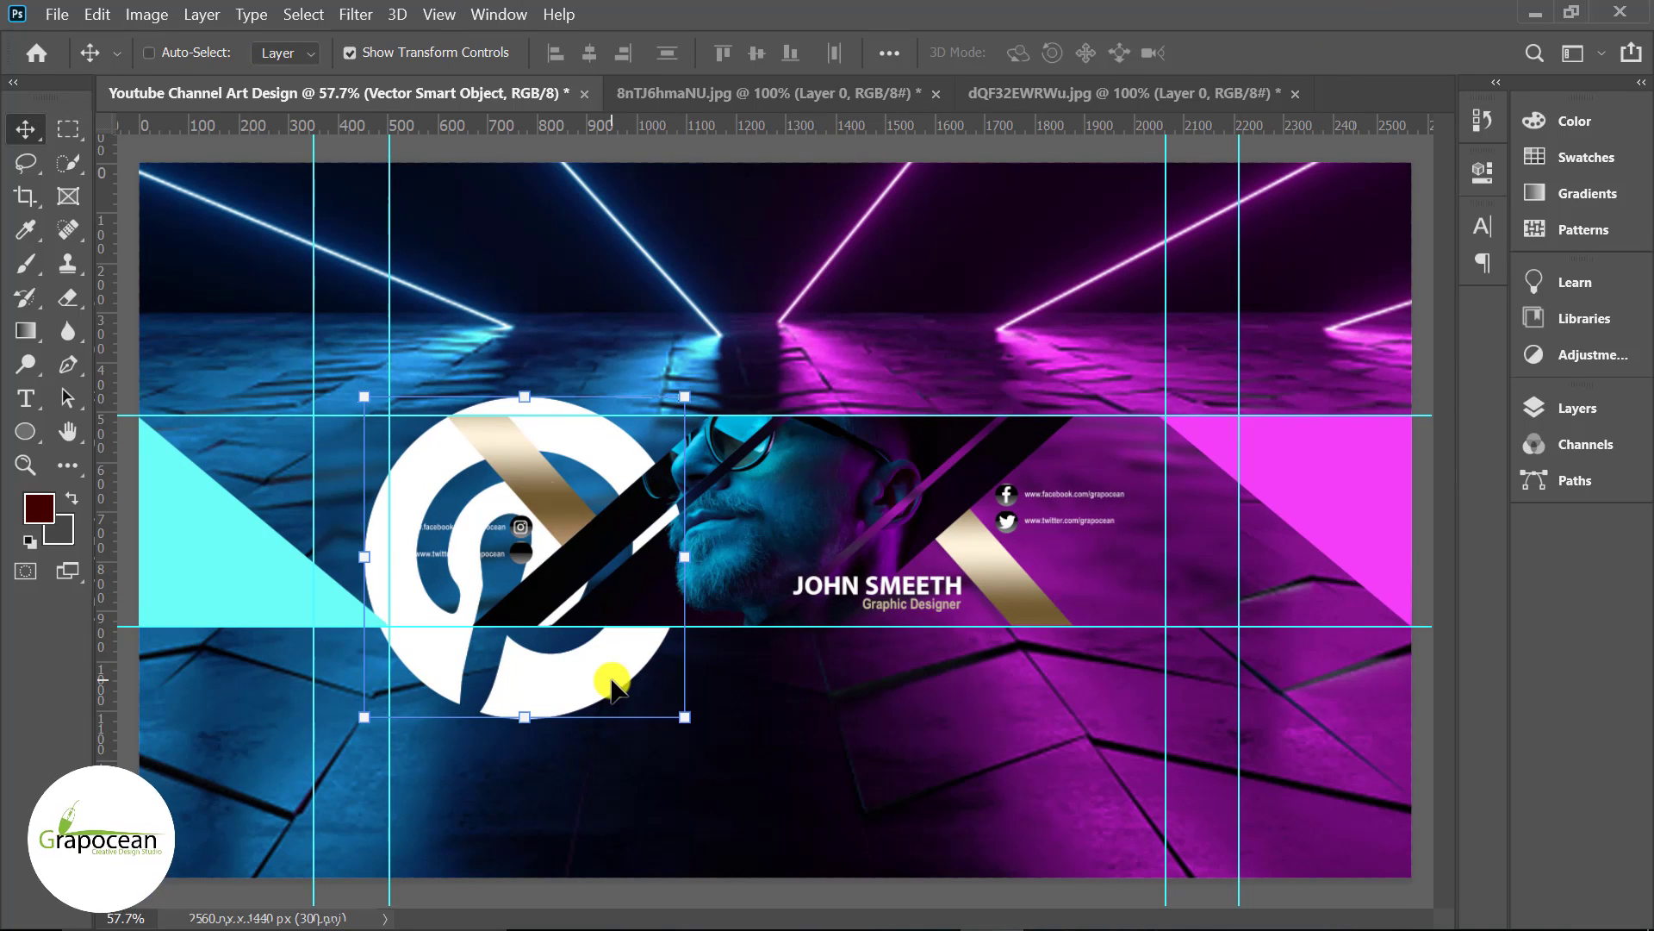
pyautogui.moveTo(685, 716); pyautogui.dragTo(538, 570)
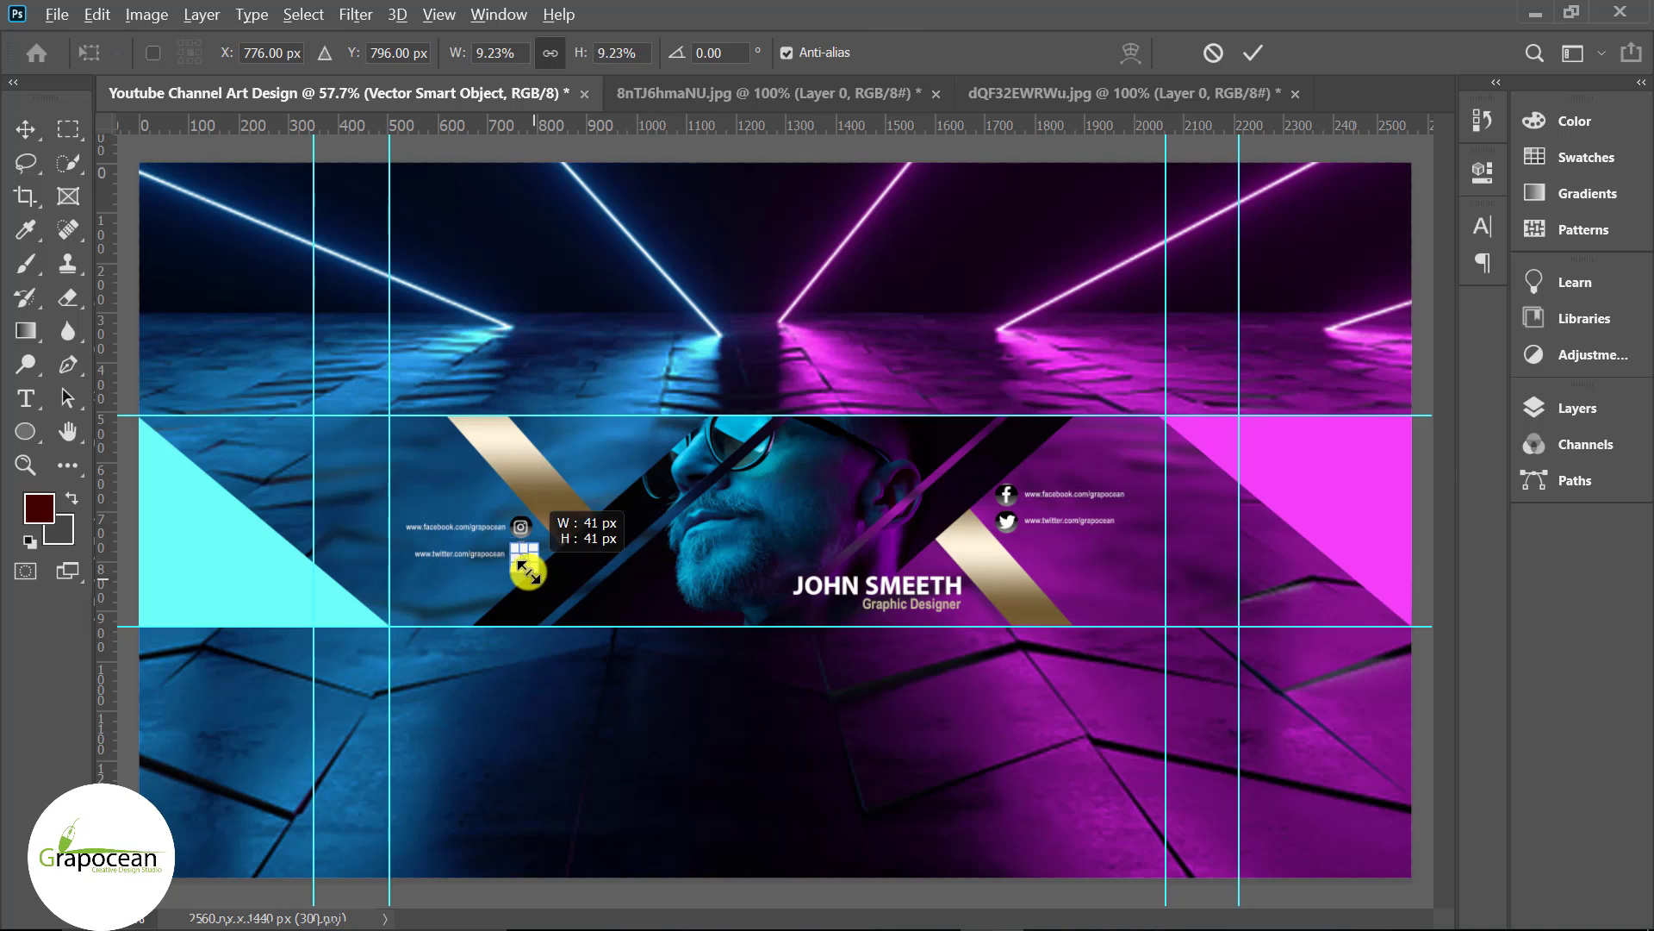
# Position the Pinterest icon in the lower-left circle, directly under the Instagram icon.
pyautogui.scroll(5, 513, 560)
pyautogui.scroll(5, 513, 550)
pyautogui.moveTo(609, 498); pyautogui.dragTo(591, 468)
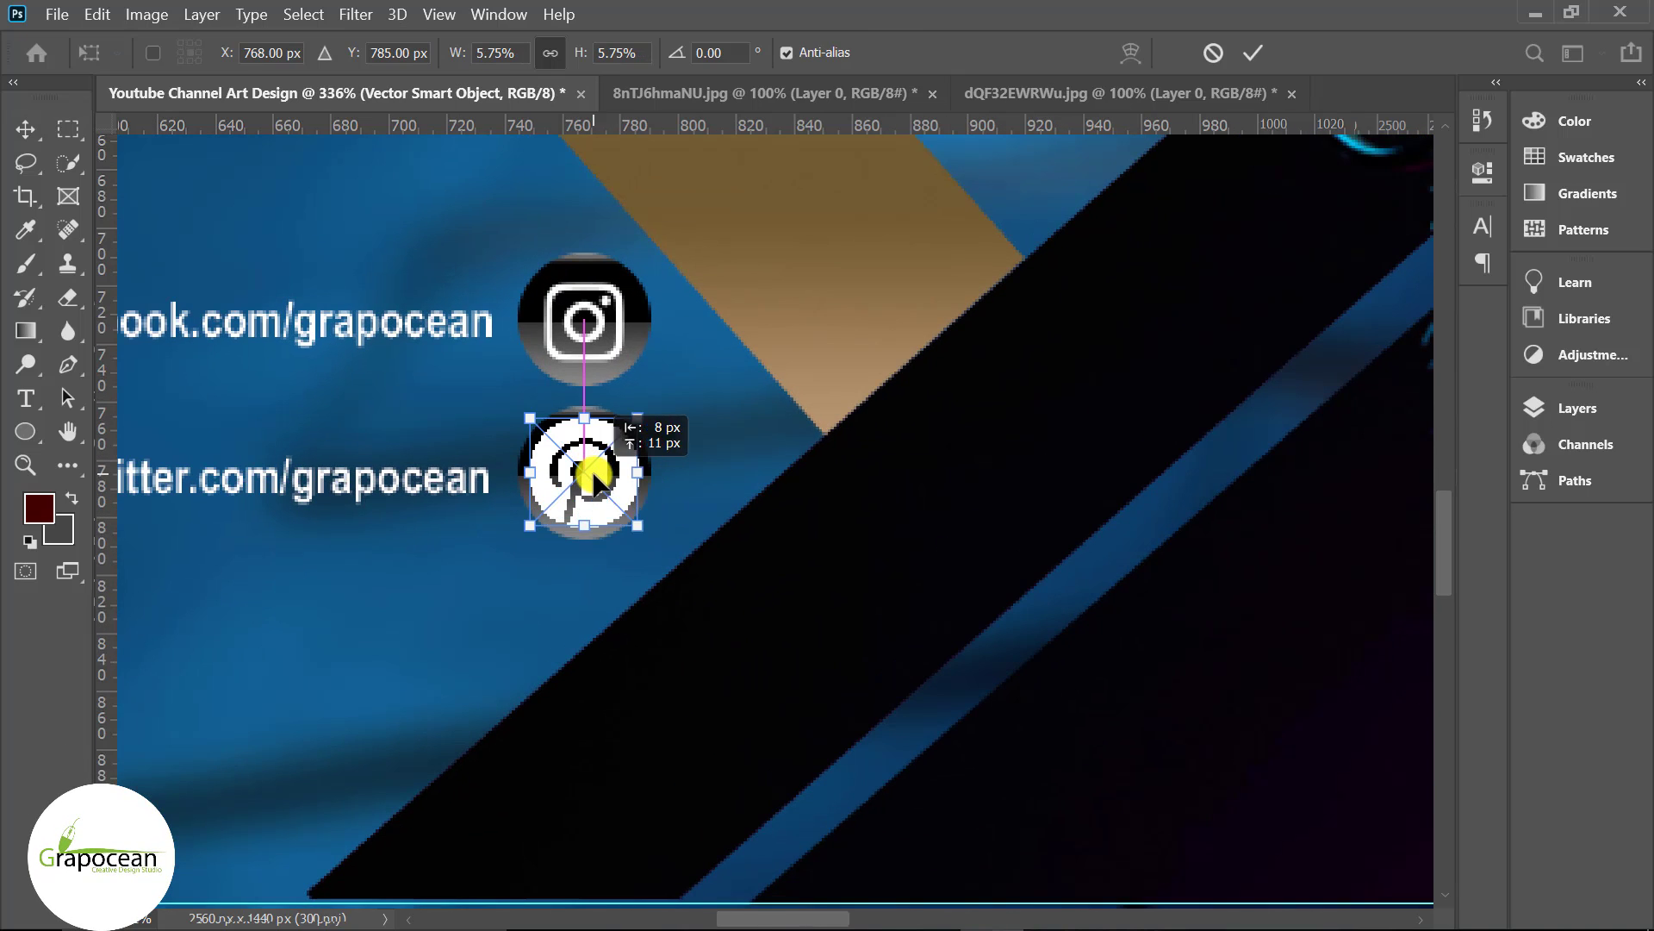
pyautogui.click(1253, 52)
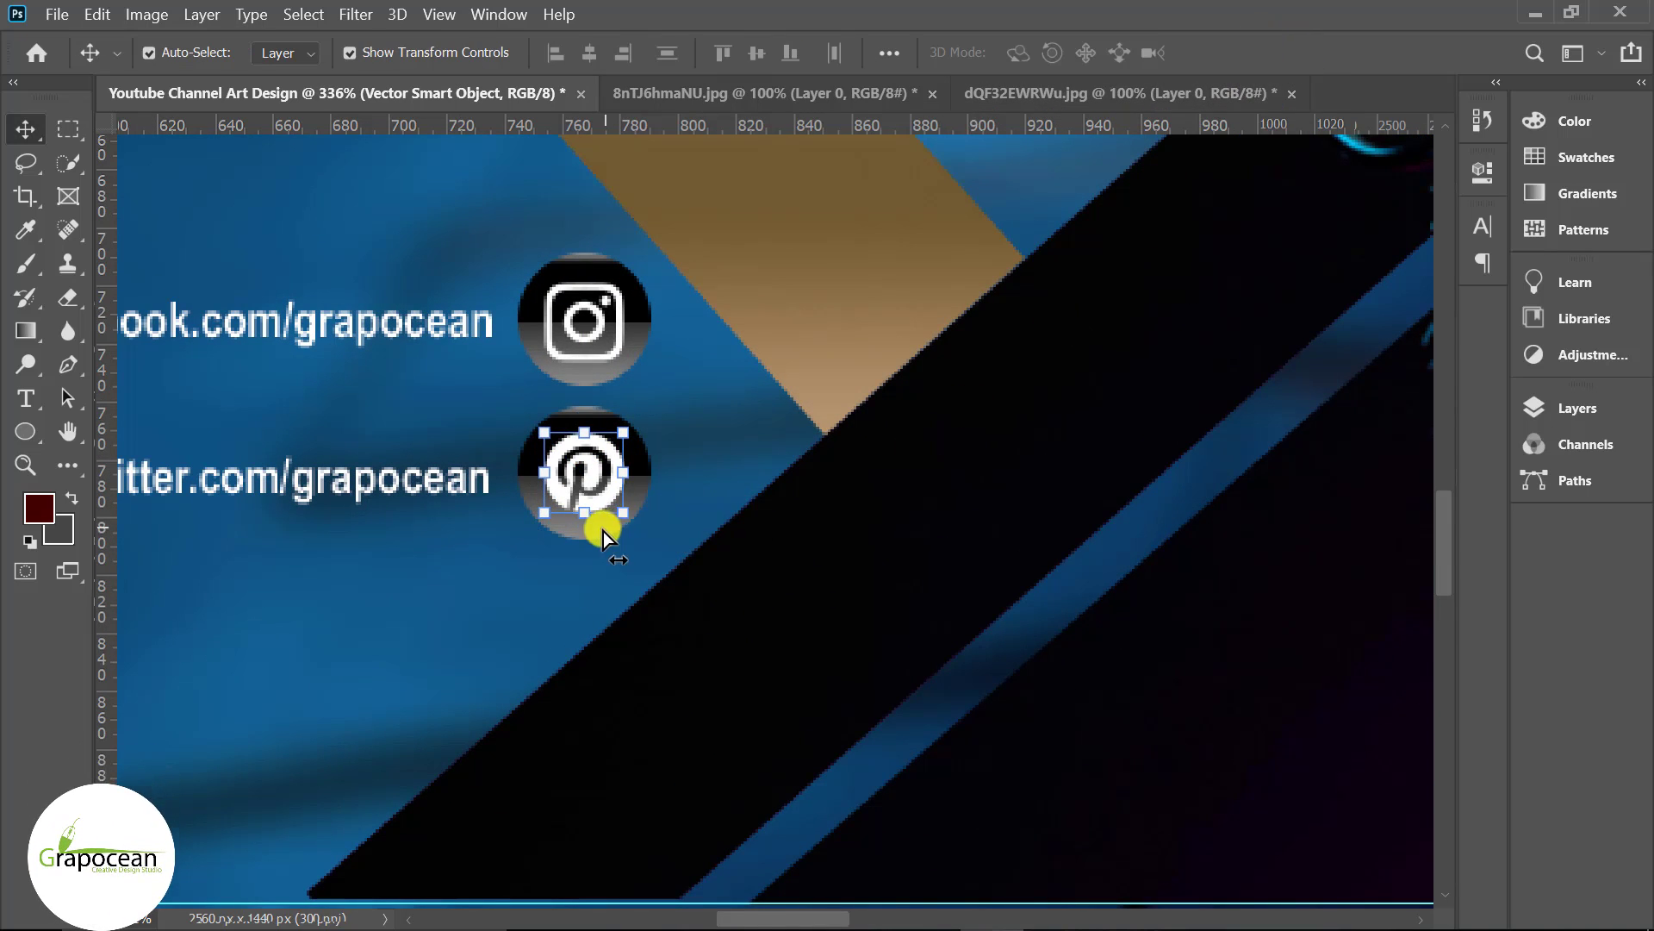
pyautogui.scroll(-5, 601, 525)
pyautogui.scroll(-2, 634, 638)
pyautogui.scroll(-2, 633, 703)
pyautogui.scroll(-1, 633, 702)
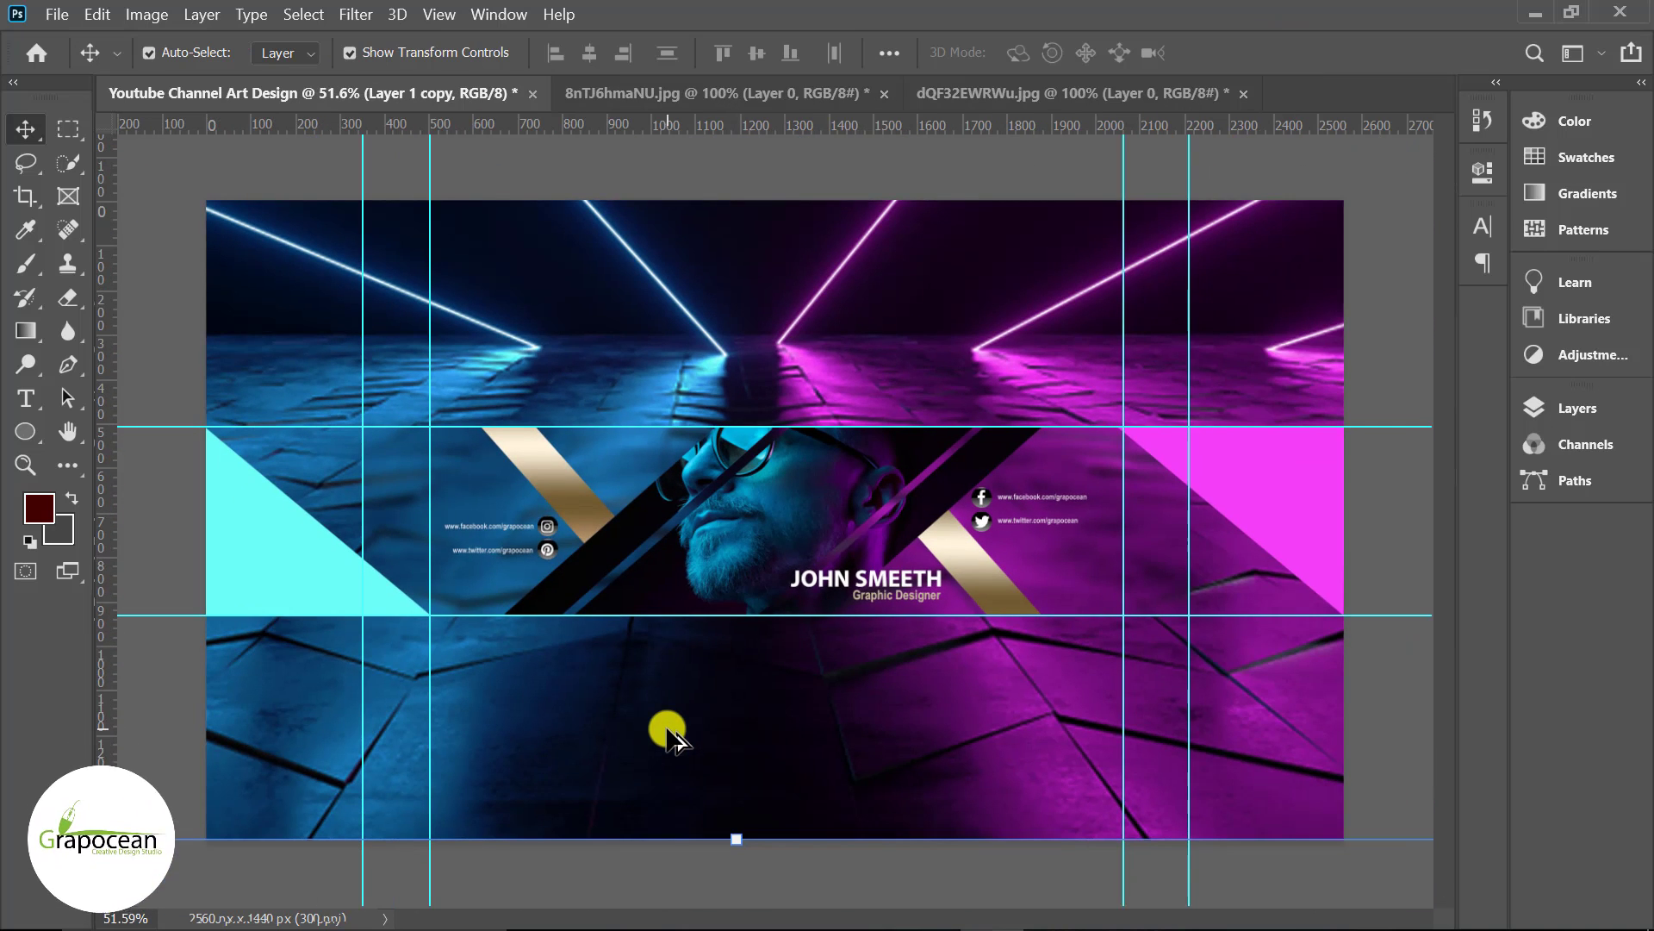
pyautogui.scroll(1, 571, 677)
pyautogui.scroll(2, 534, 655)
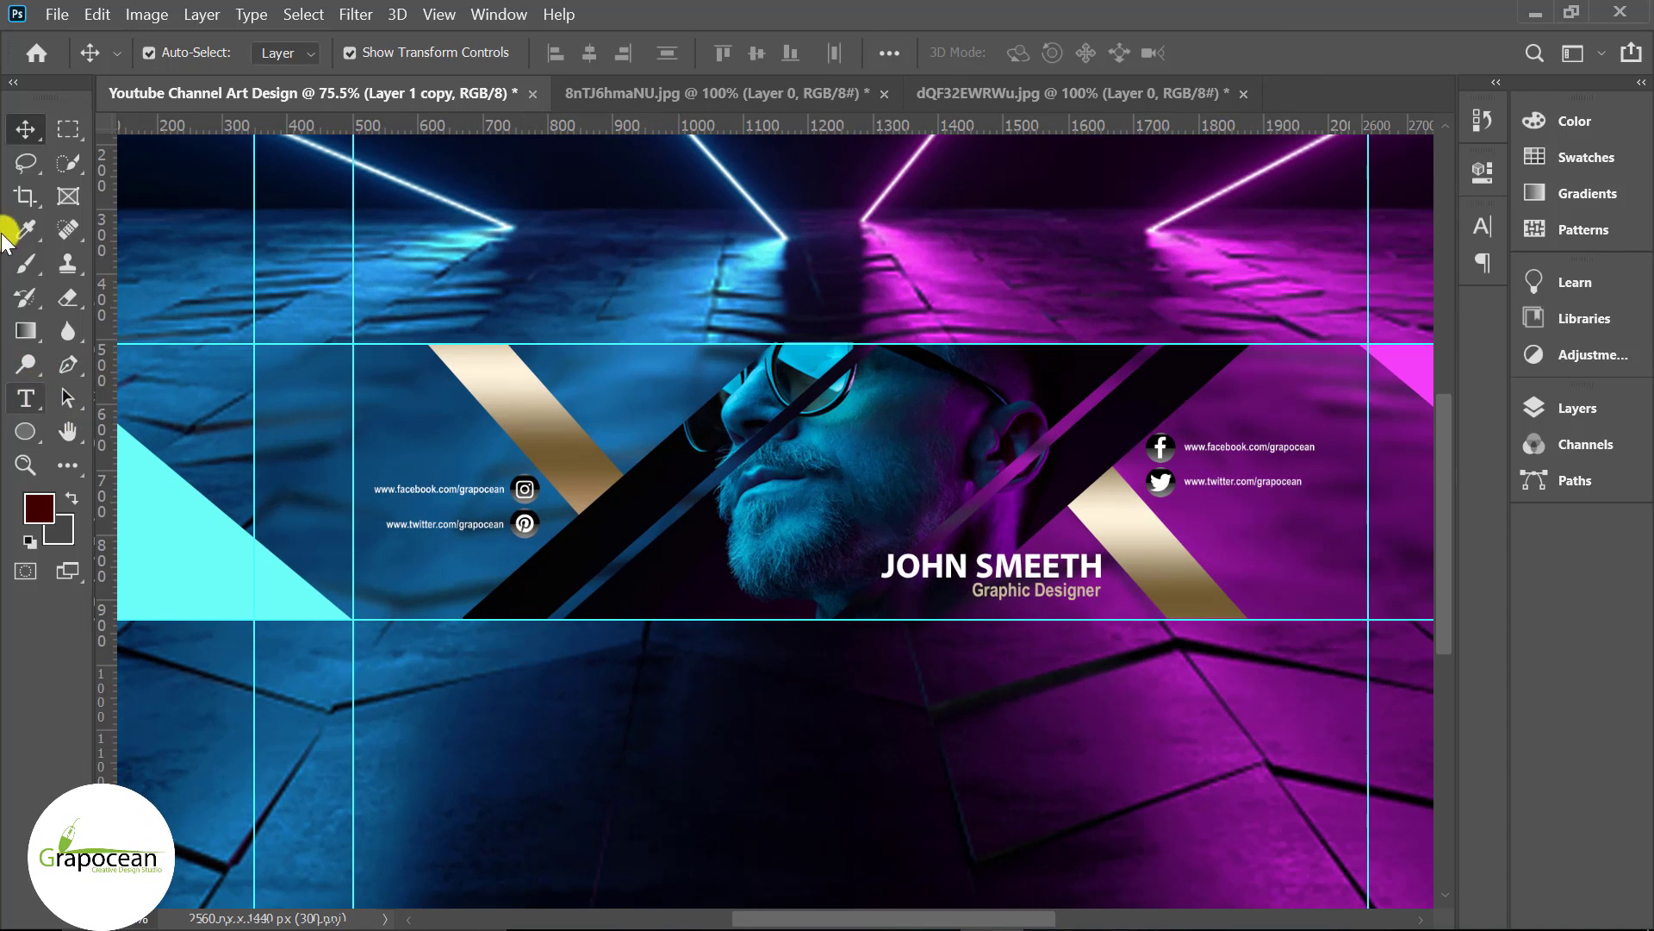
pyautogui.click(25, 399)
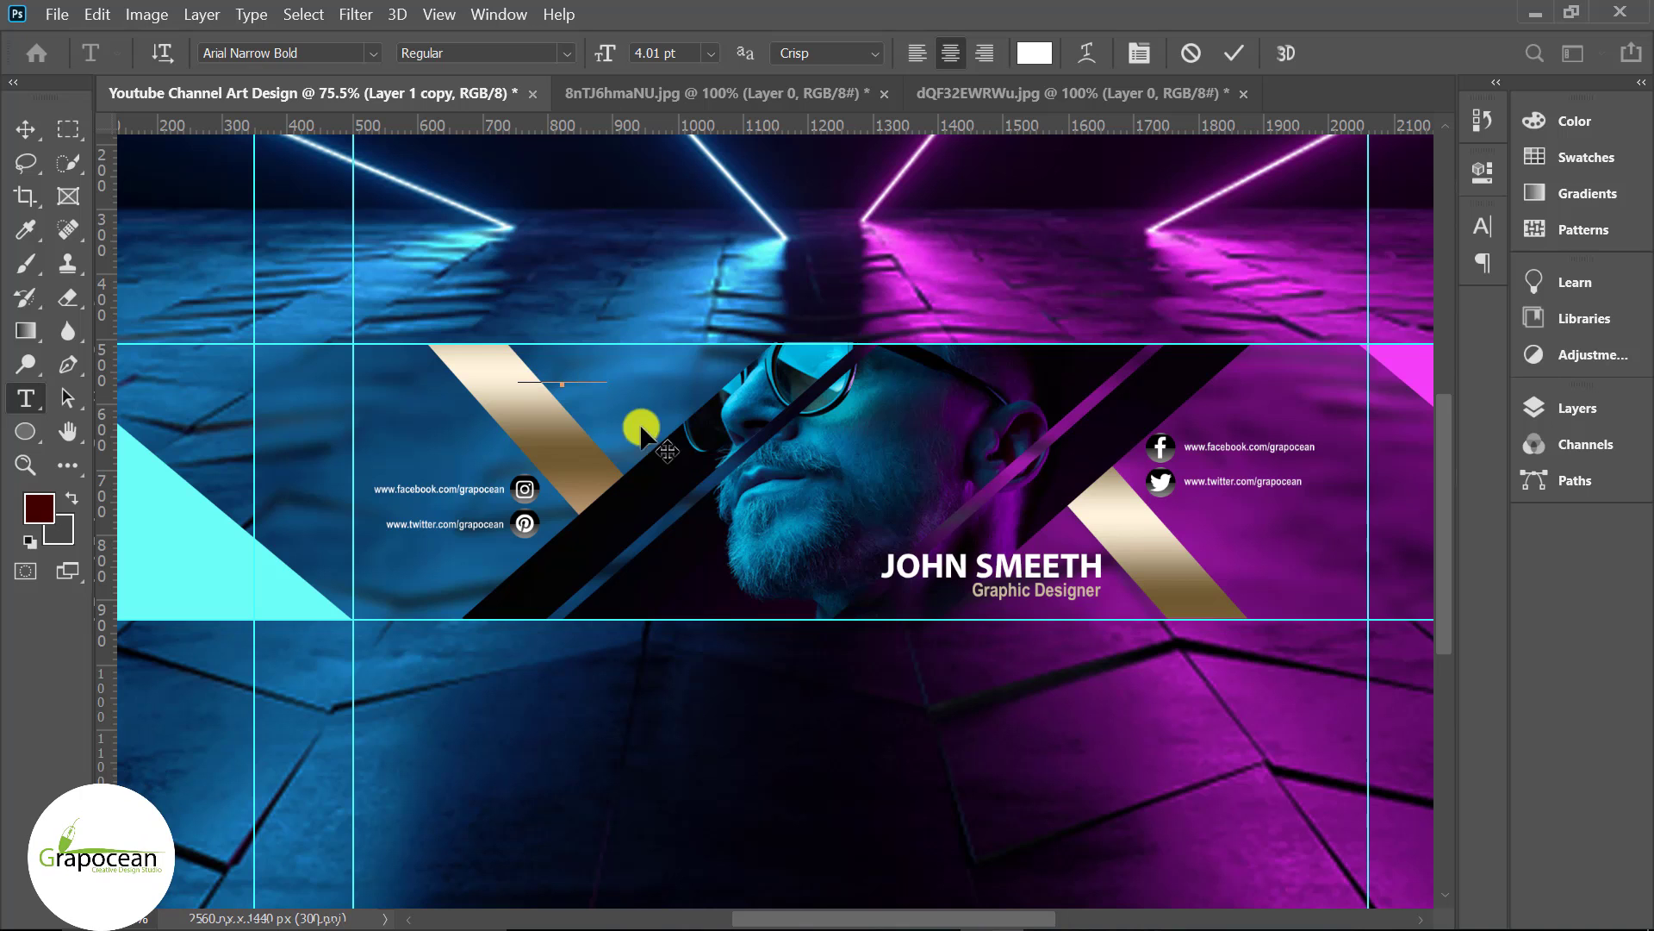
pyautogui.click(1029, 53)
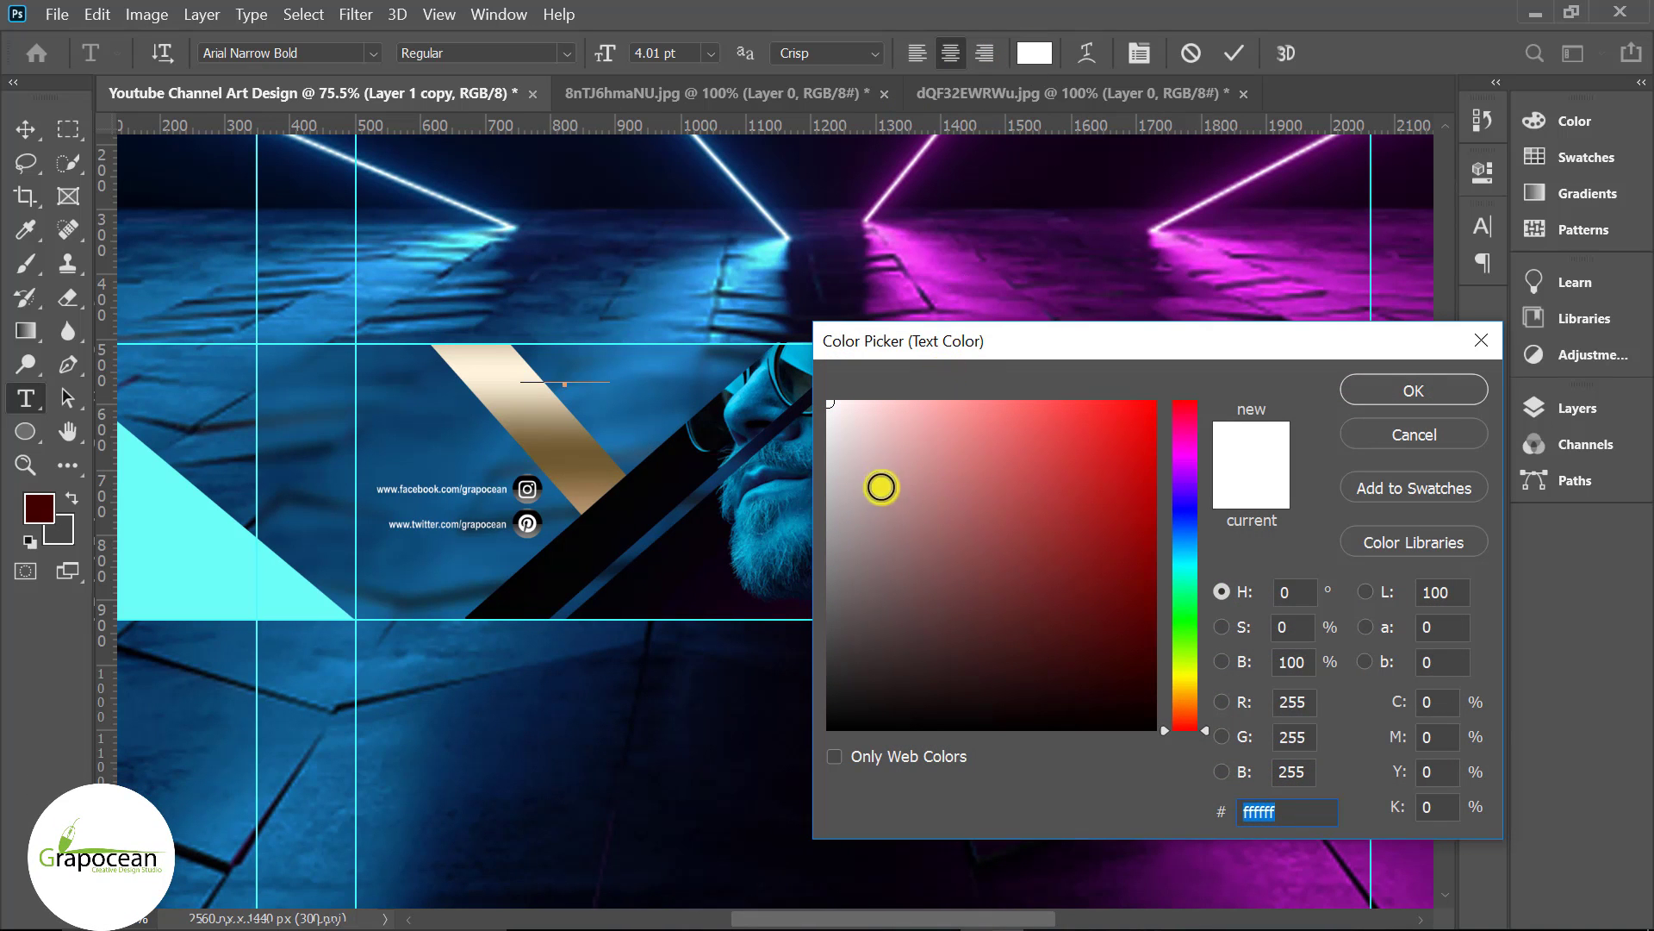
pyautogui.click(591, 456)
pyautogui.click(1369, 388)
# Move the website text layer to the top of the Layers panel.
pyautogui.click(1618, 412)
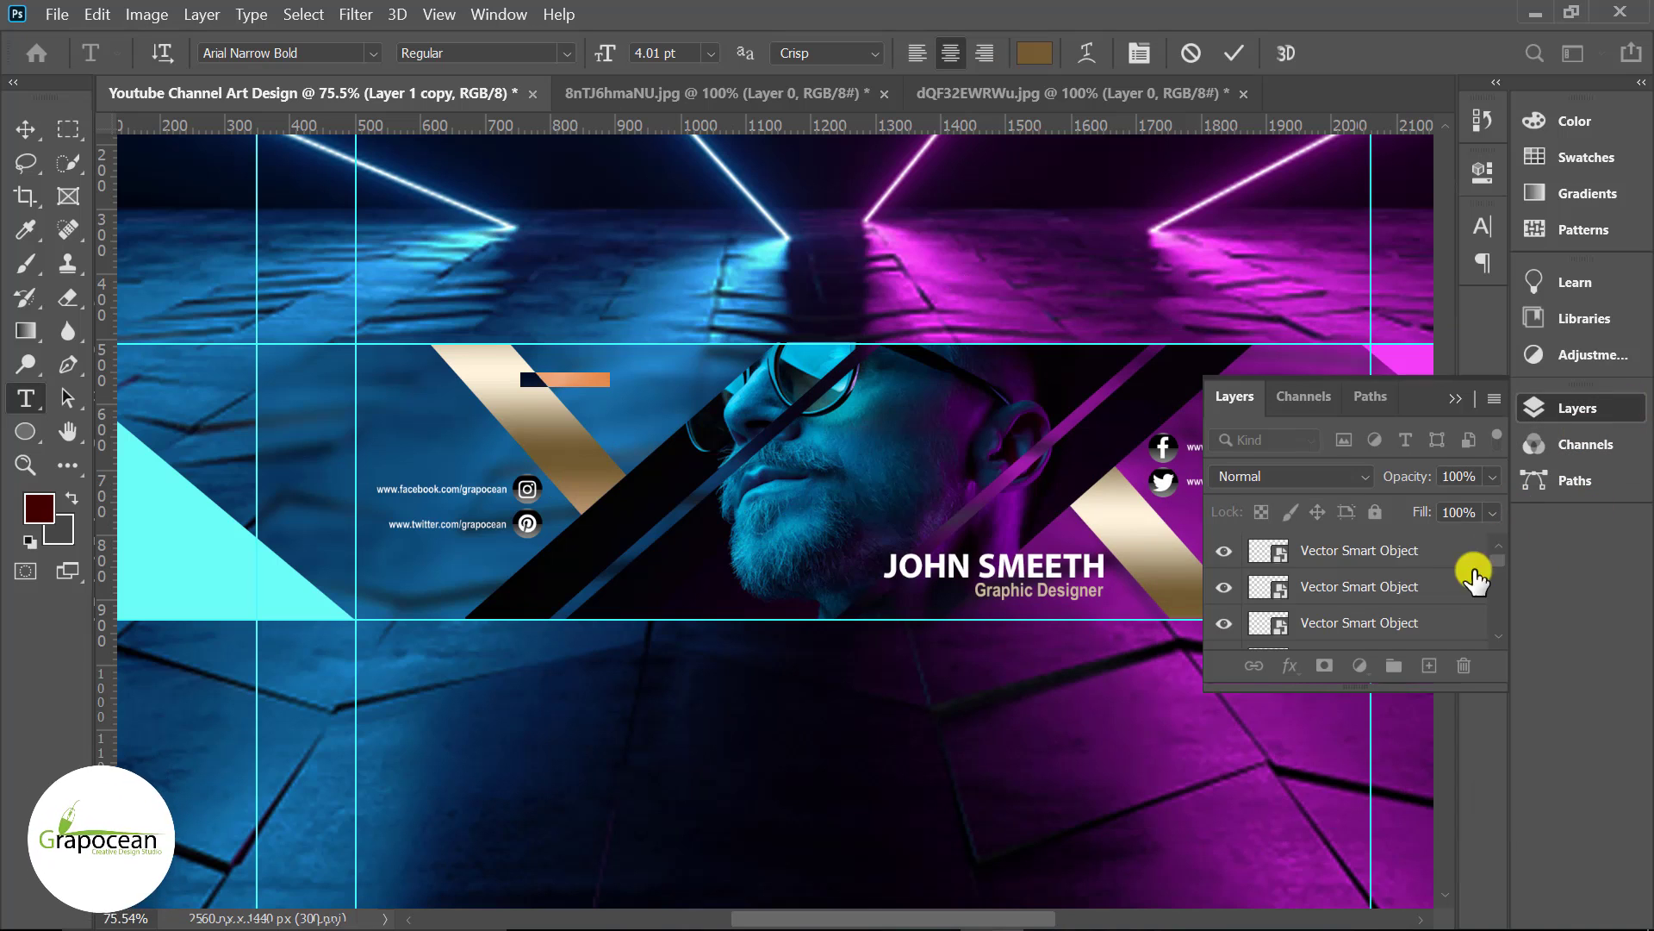
pyautogui.scroll(-5, 1475, 579)
pyautogui.scroll(-3, 1502, 582)
pyautogui.scroll(-3, 1502, 582)
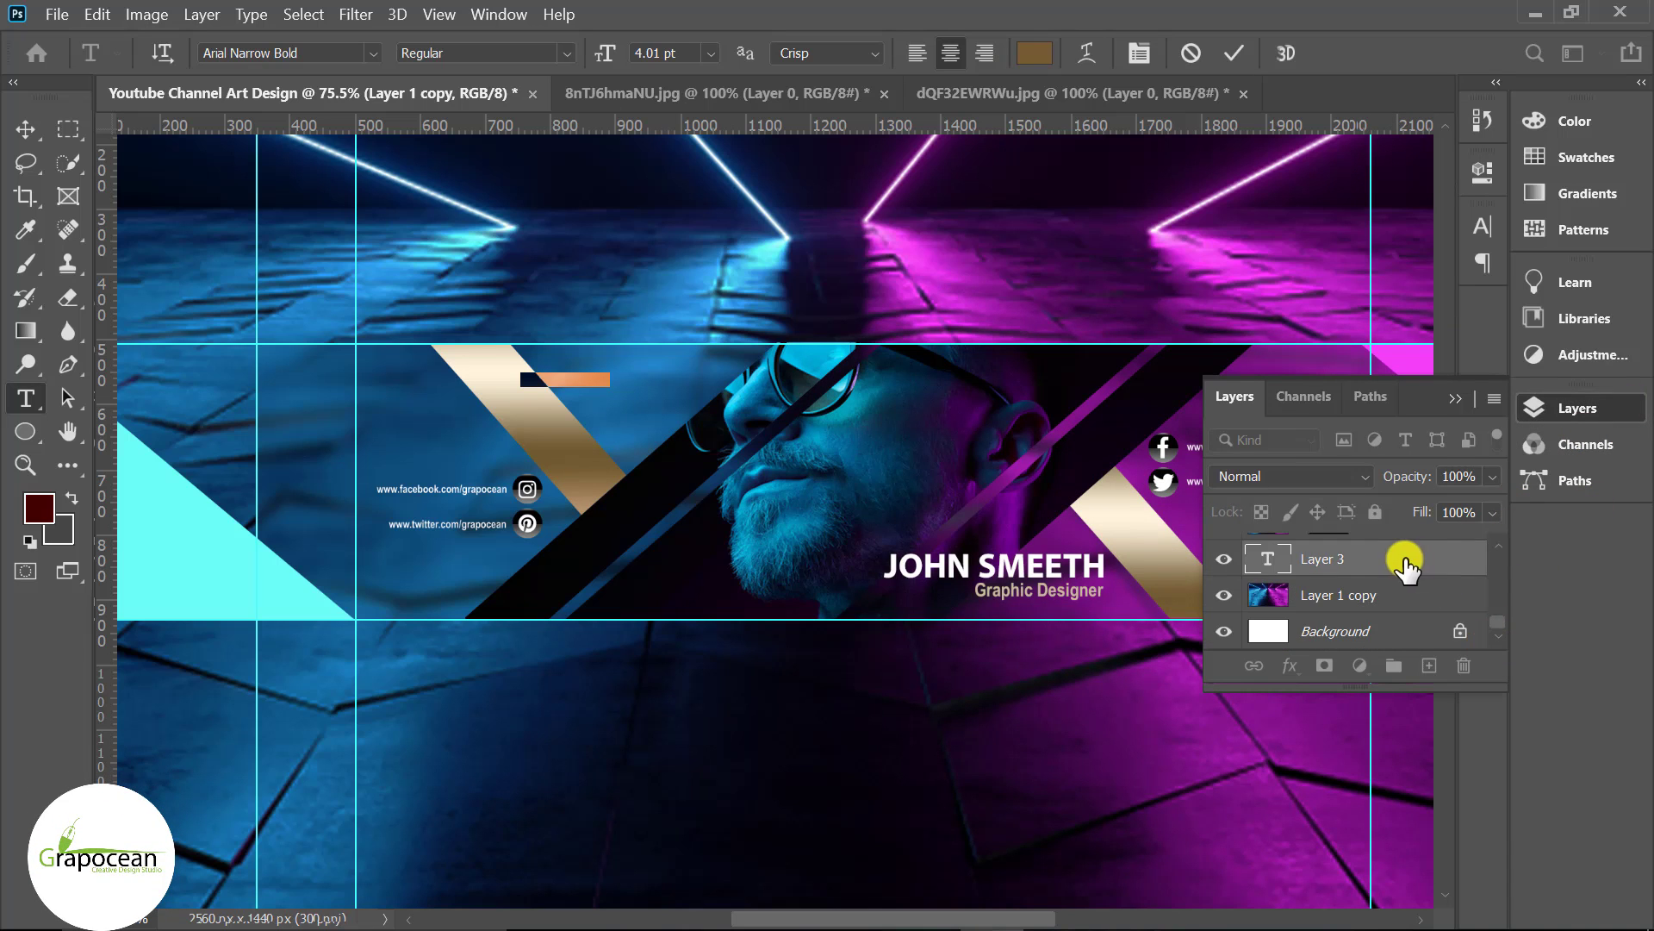
pyautogui.moveTo(1405, 569); pyautogui.dragTo(1385, 542)
pyautogui.scroll(4, 529, 443)
pyautogui.scroll(3, 591, 369)
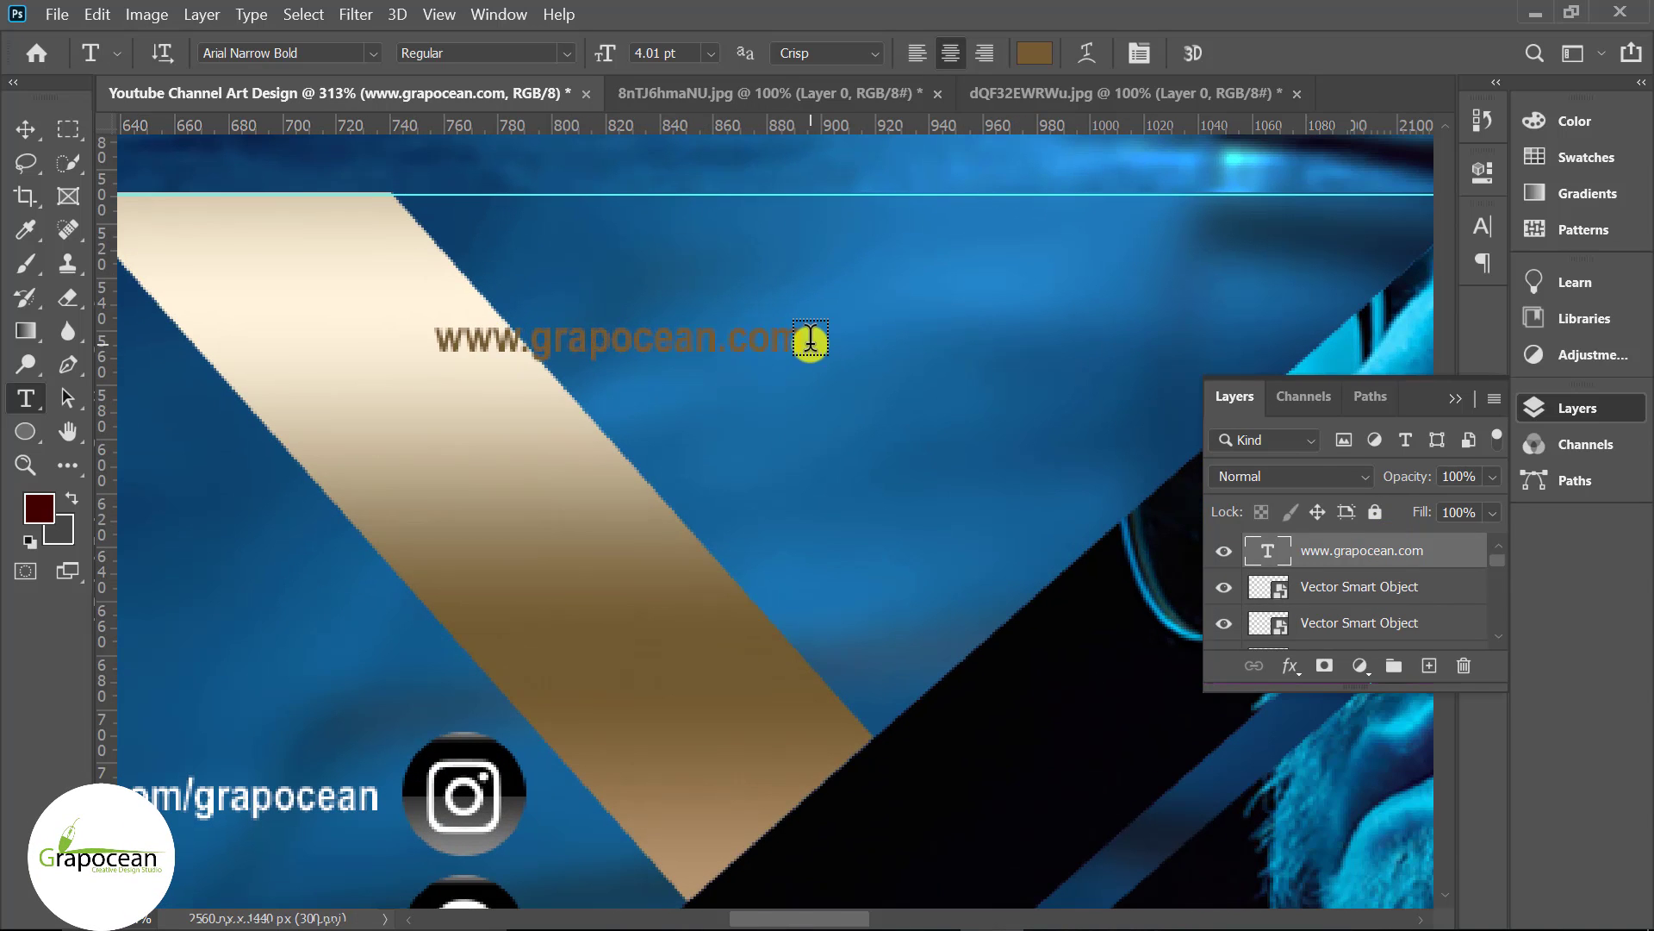
pyautogui.tripleClick(801, 339)
pyautogui.click(1034, 53)
pyautogui.click(359, 266)
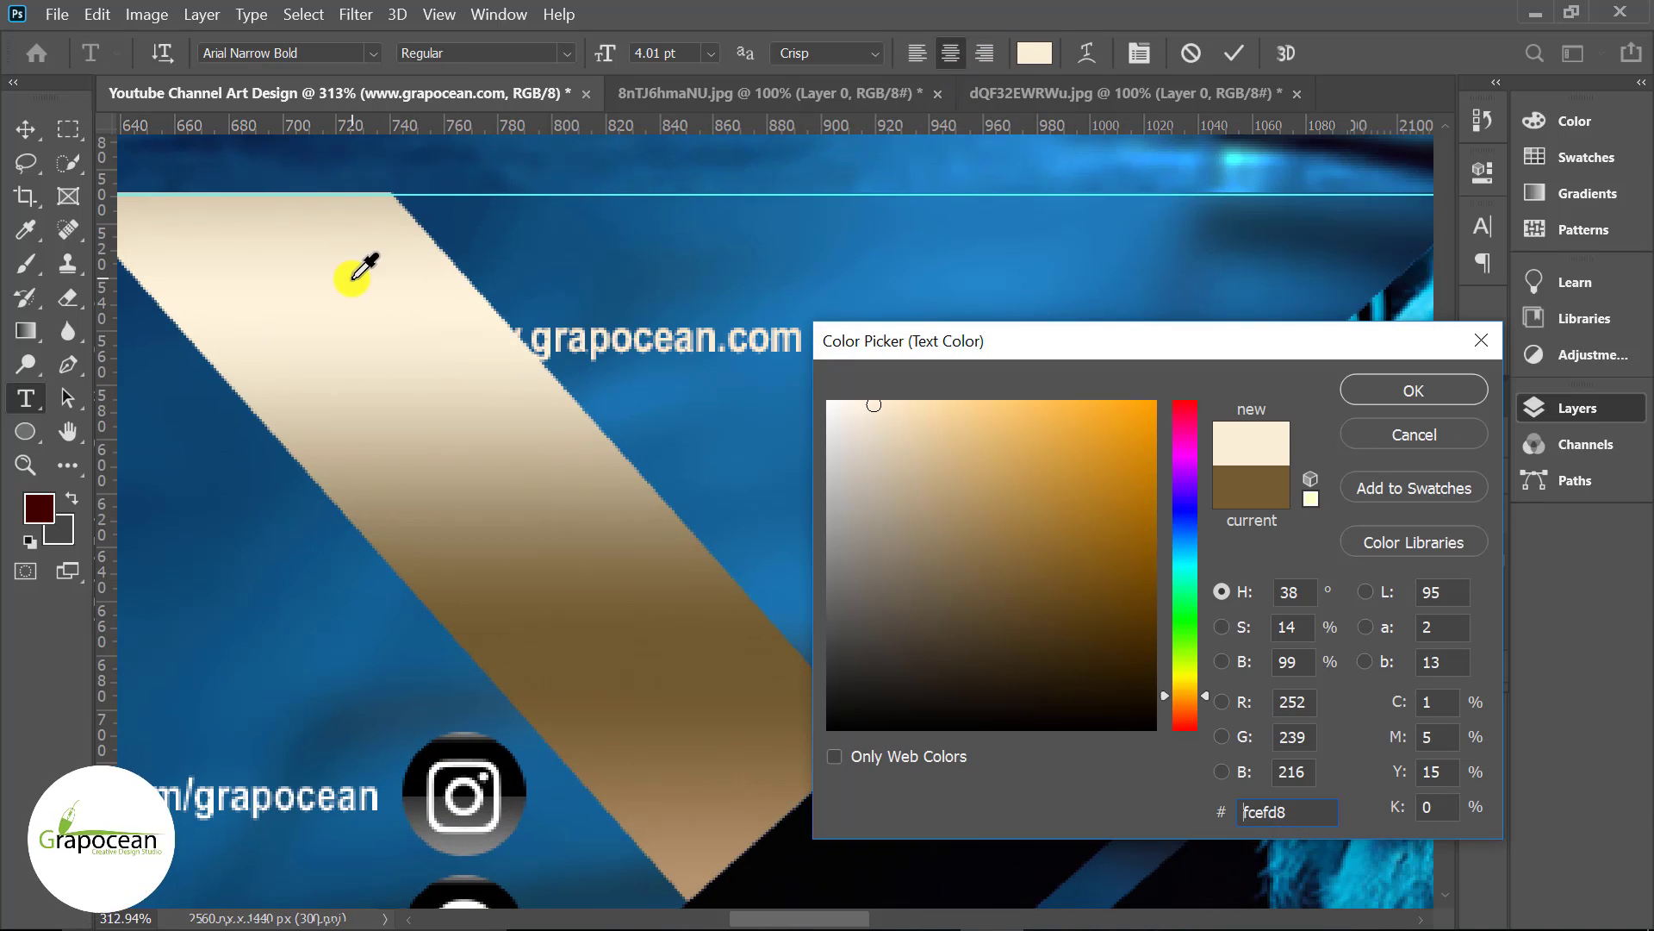
pyautogui.moveTo(931, 436); pyautogui.dragTo(546, 307)
pyautogui.click(1419, 395)
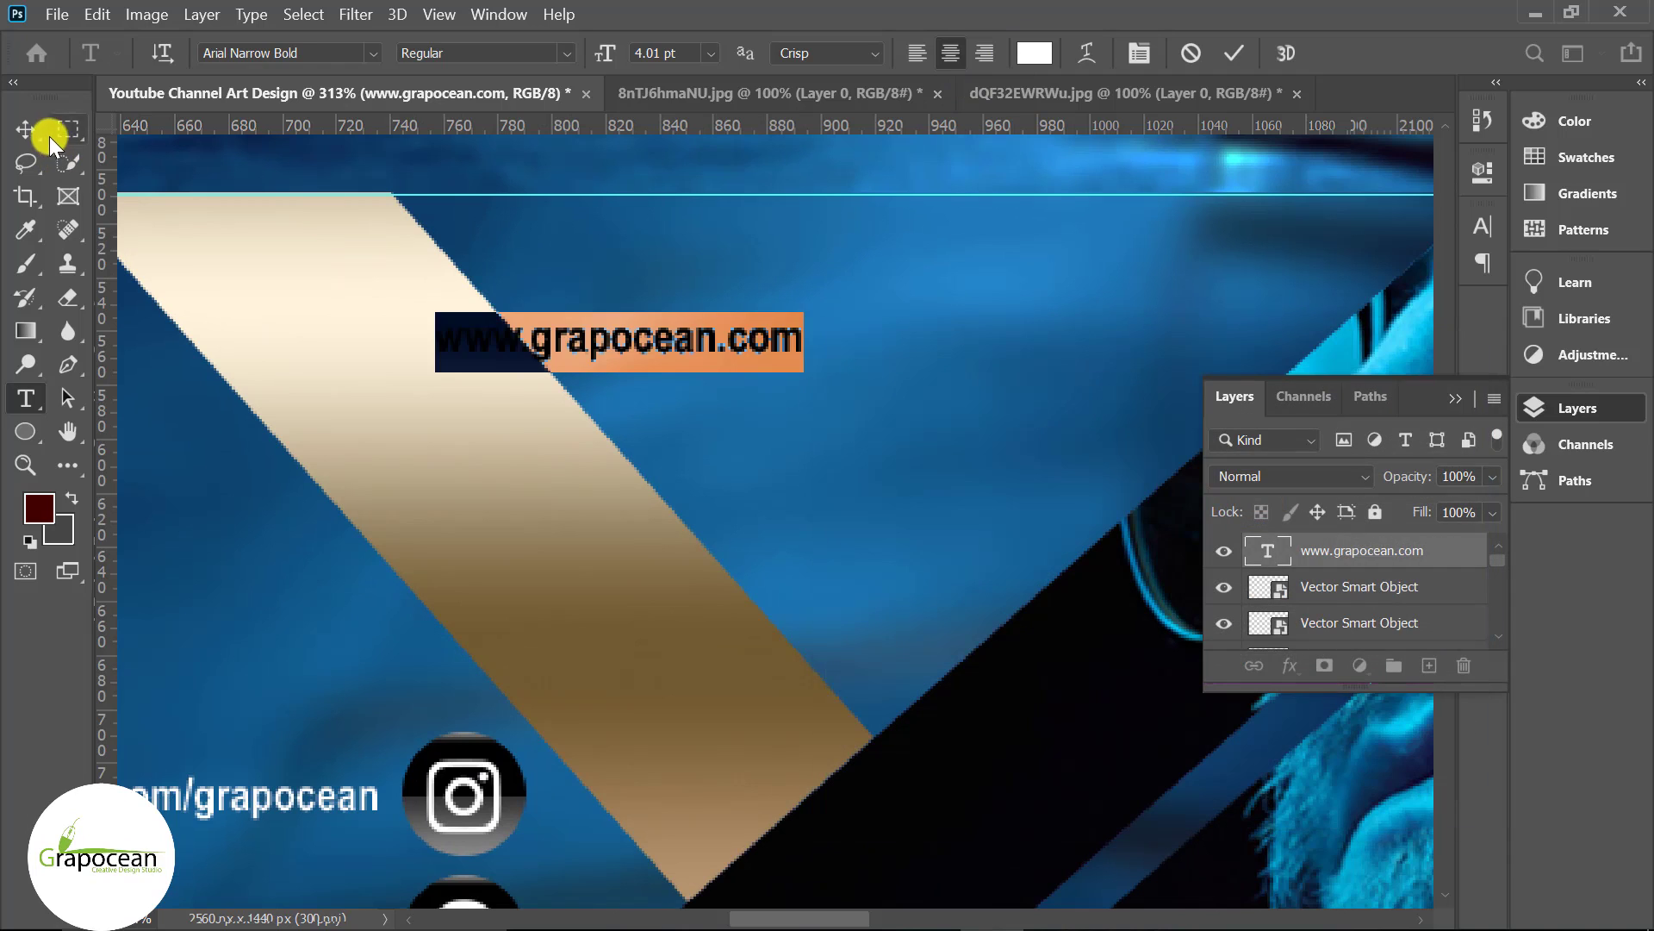
pyautogui.click(25, 128)
pyautogui.moveTo(731, 323)
pyautogui.mouseDown()
pyautogui.moveTo(985, 272)
pyautogui.moveTo(985, 294)
pyautogui.mouseUp()
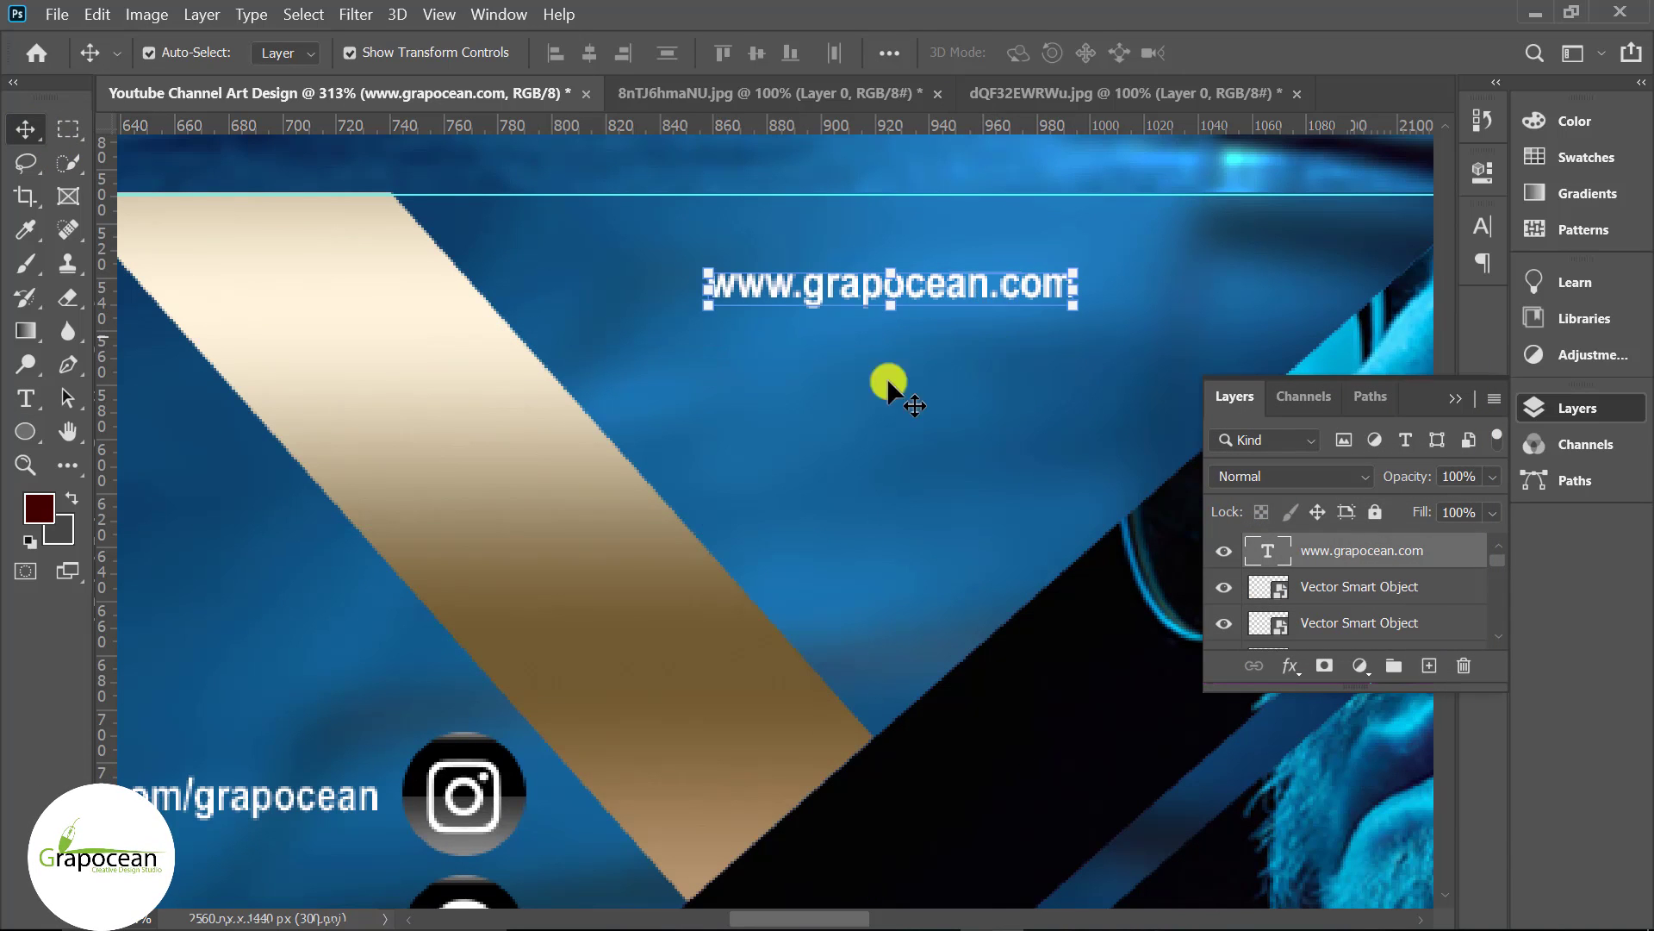
# Set the website text to 7 pt Myriad Pro.
pyautogui.click(25, 398)
pyautogui.doubleClick(1067, 285)
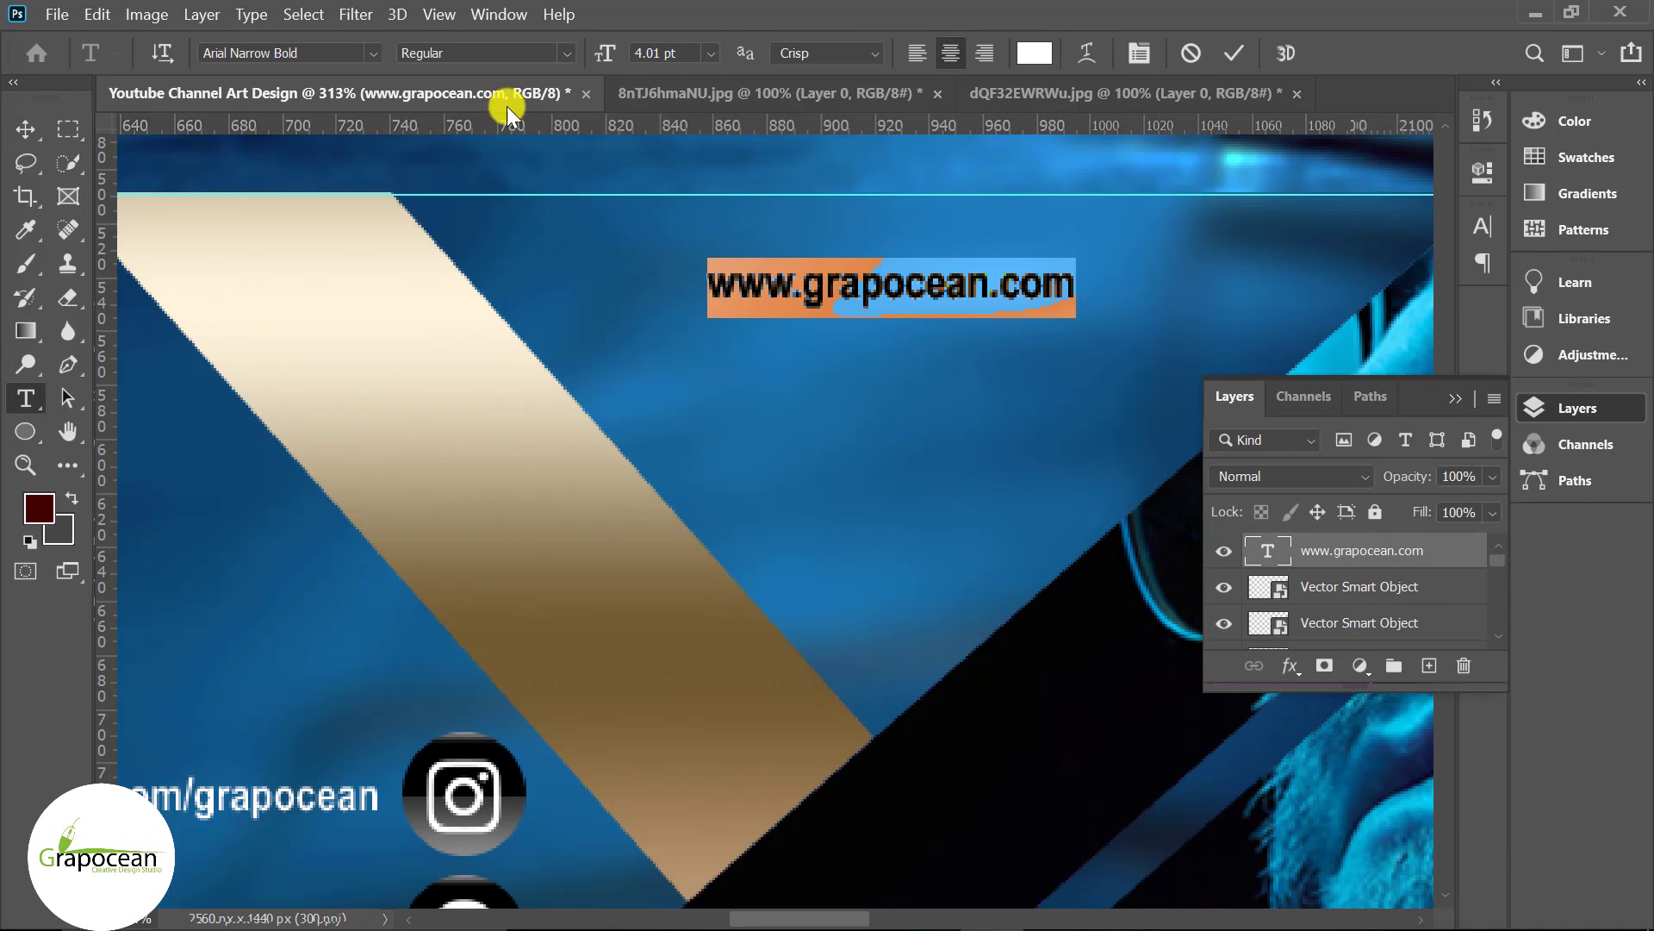
pyautogui.write('7')
pyautogui.press('Return')
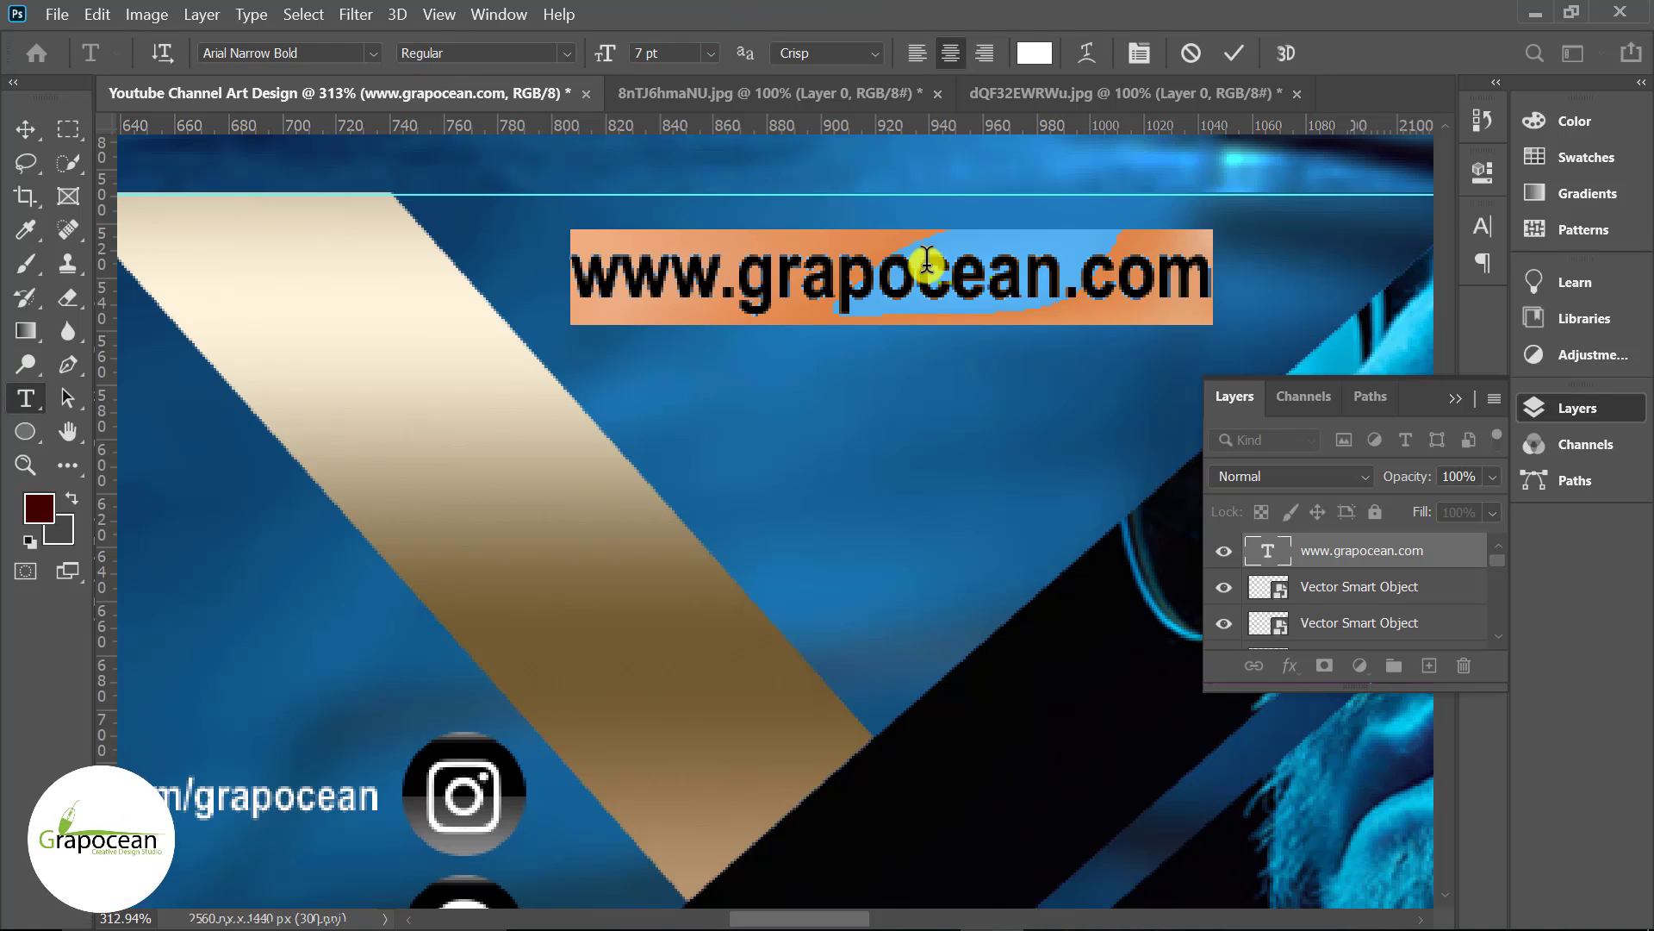
pyautogui.click(373, 52)
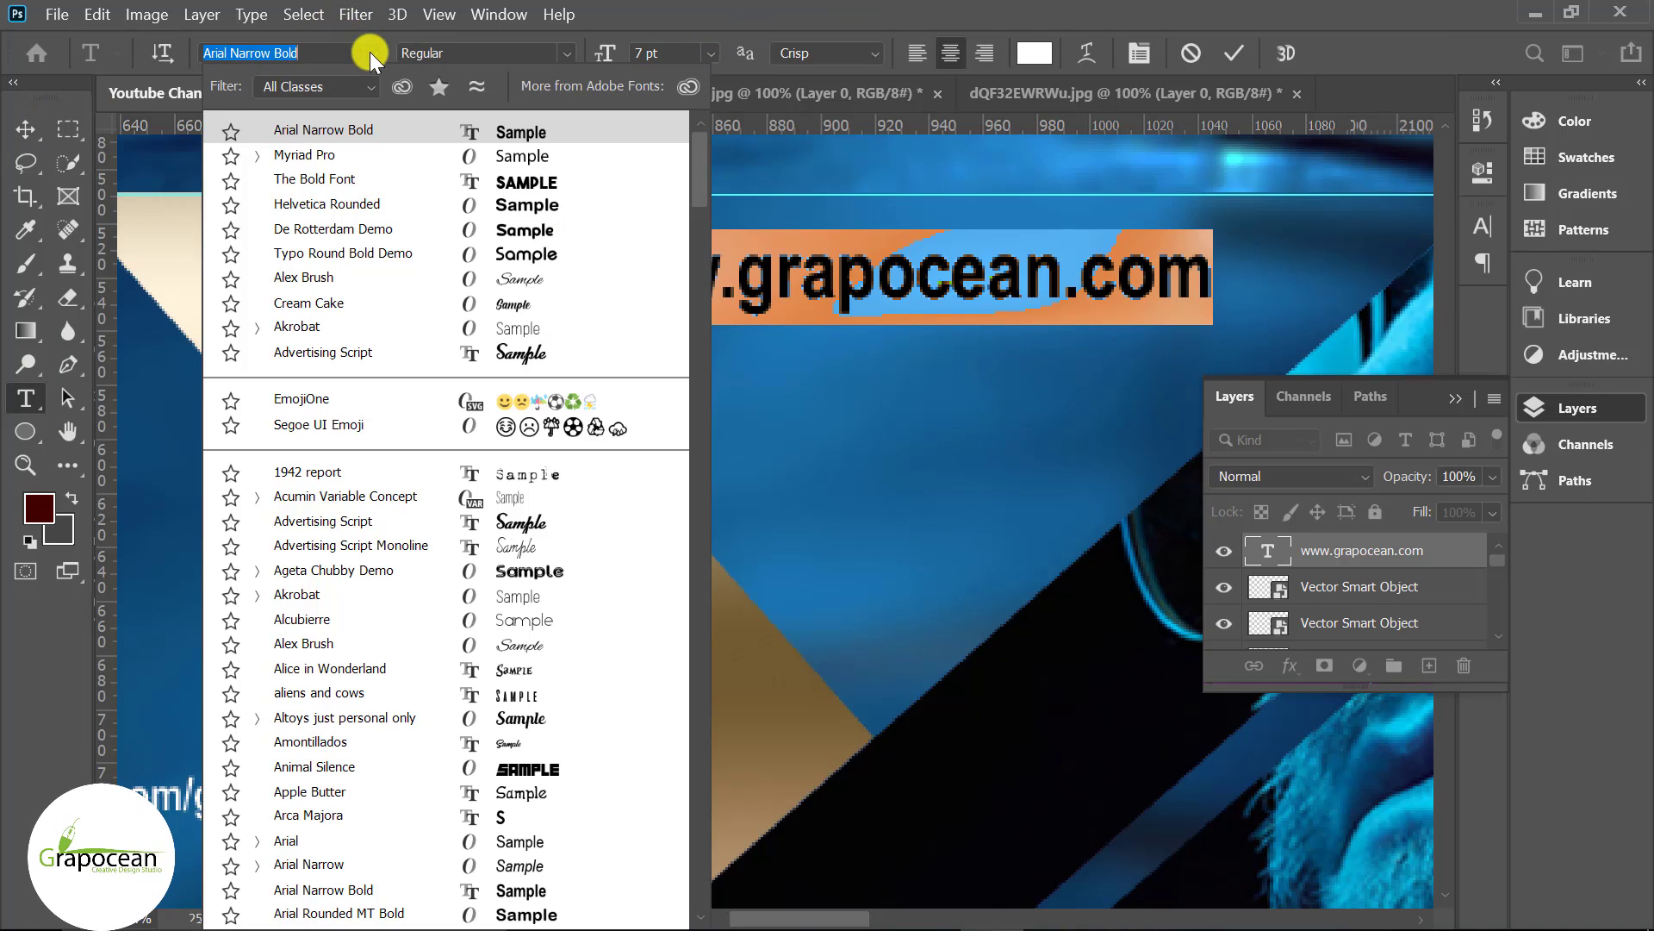
pyautogui.click(431, 155)
pyautogui.click(21, 129)
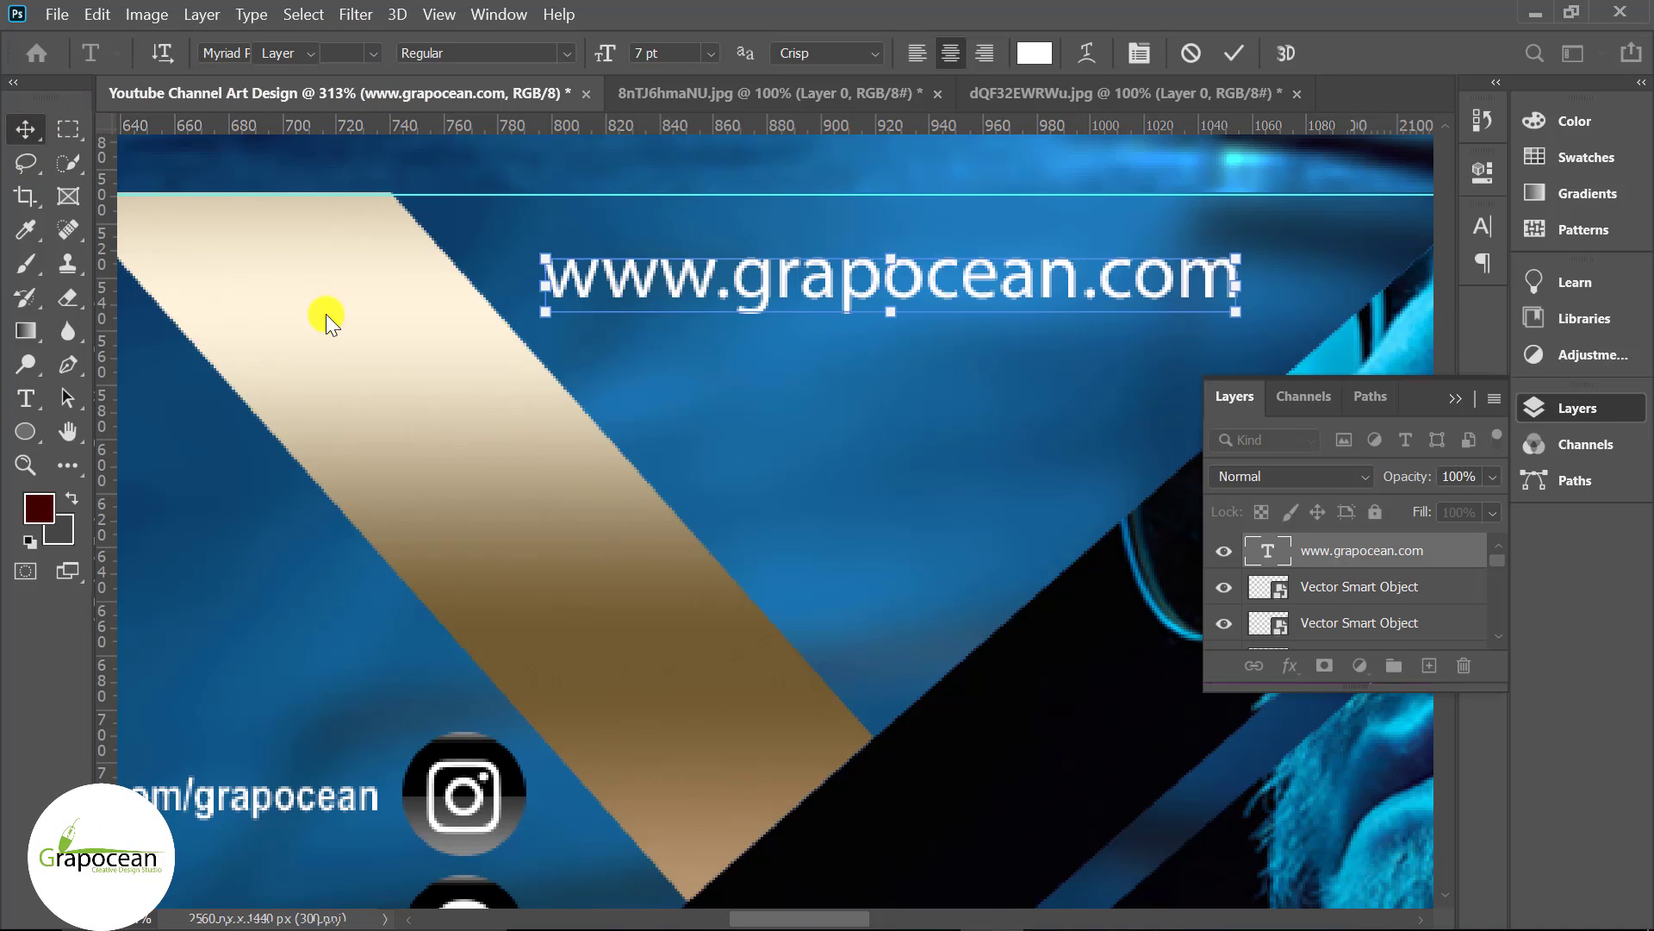
pyautogui.keyDown('ctrl'); pyautogui.click(345, 344); pyautogui.keyUp('ctrl')
pyautogui.scroll(-5, 350, 342)
pyautogui.scroll(-2, 681, 763)
pyautogui.keyDown('ctrl'); pyautogui.click(681, 767); pyautogui.keyUp('ctrl')
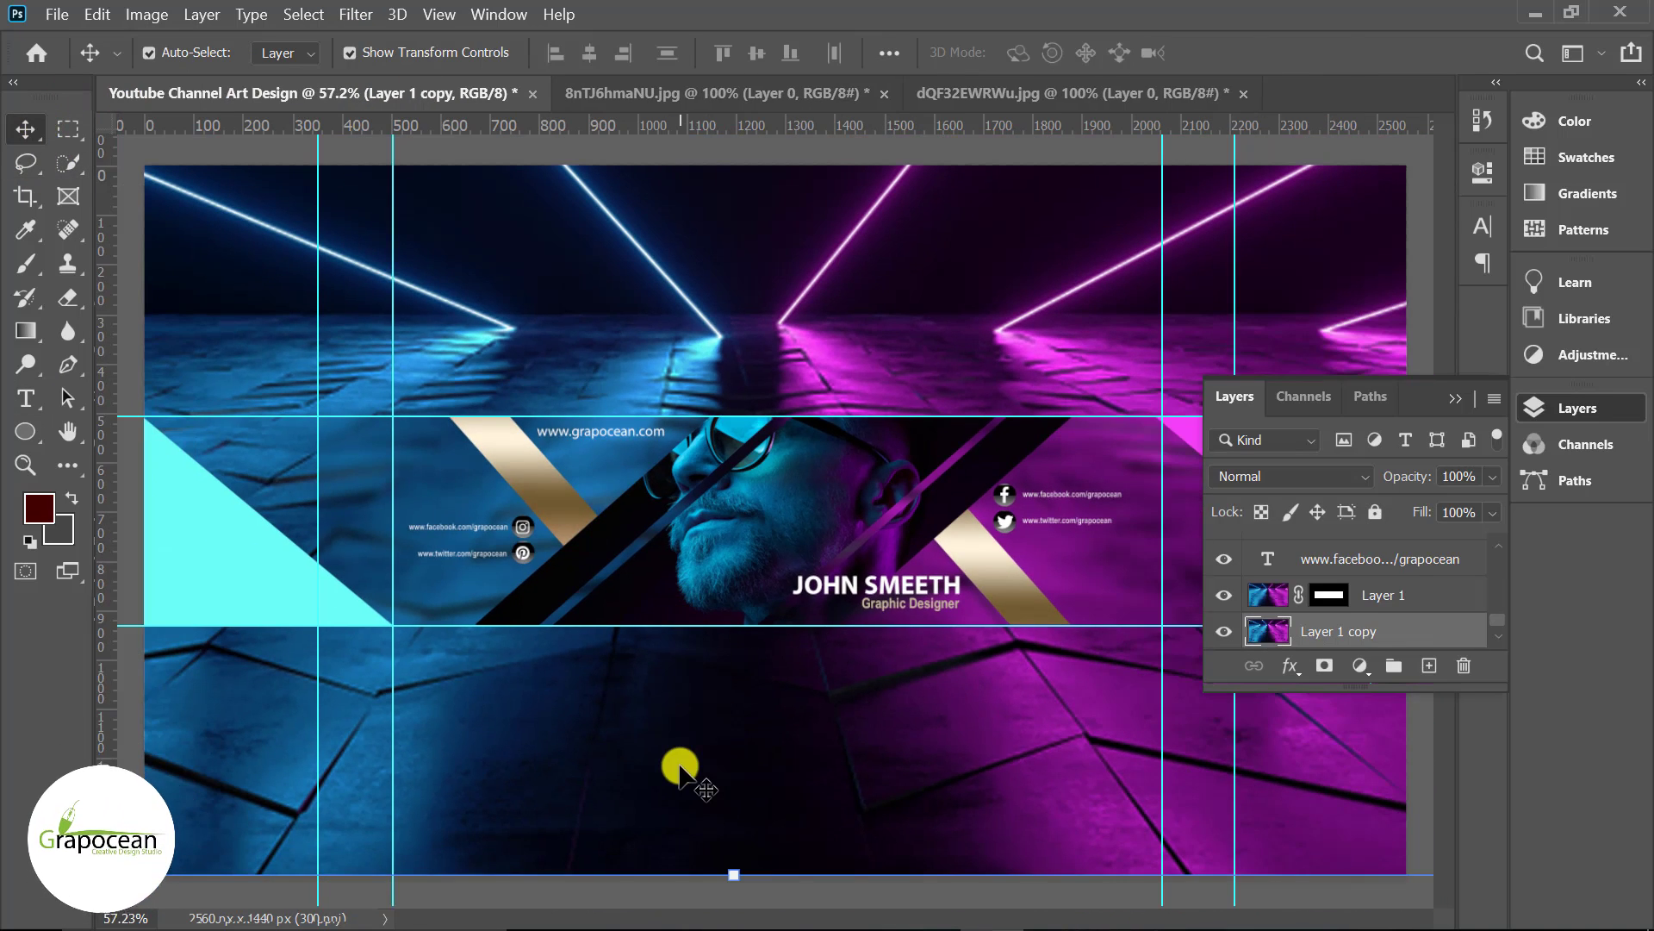
pyautogui.scroll(2, 643, 427)
pyautogui.scroll(1, 644, 428)
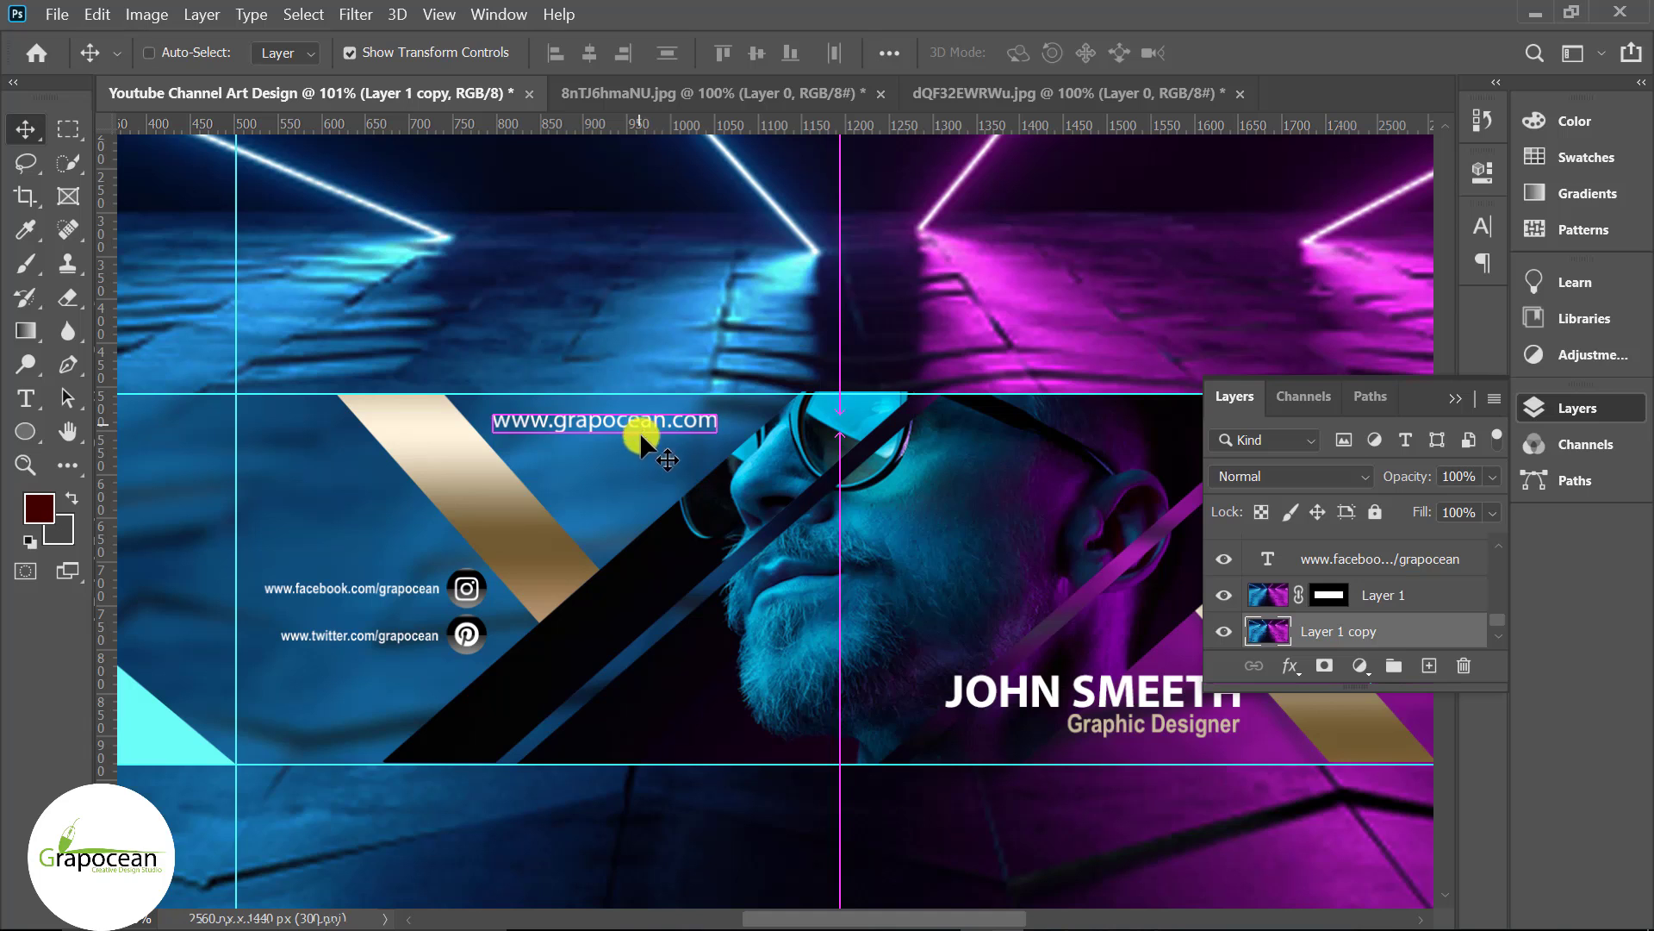
pyautogui.click(623, 458)
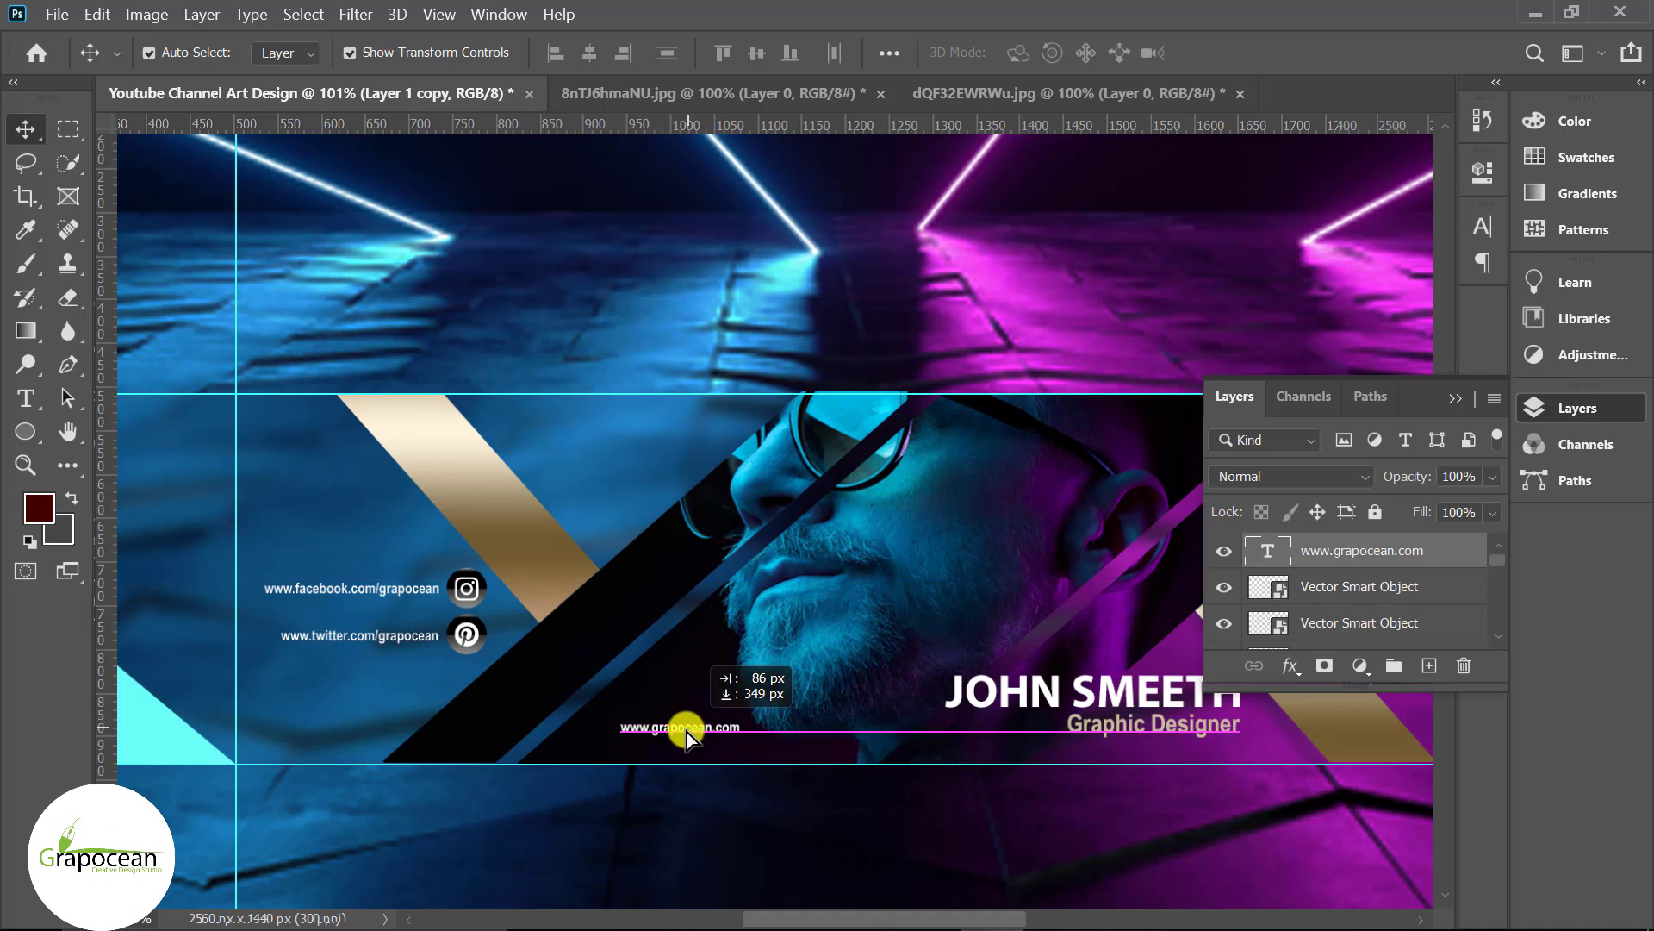
pyautogui.moveTo(686, 731); pyautogui.dragTo(672, 744)
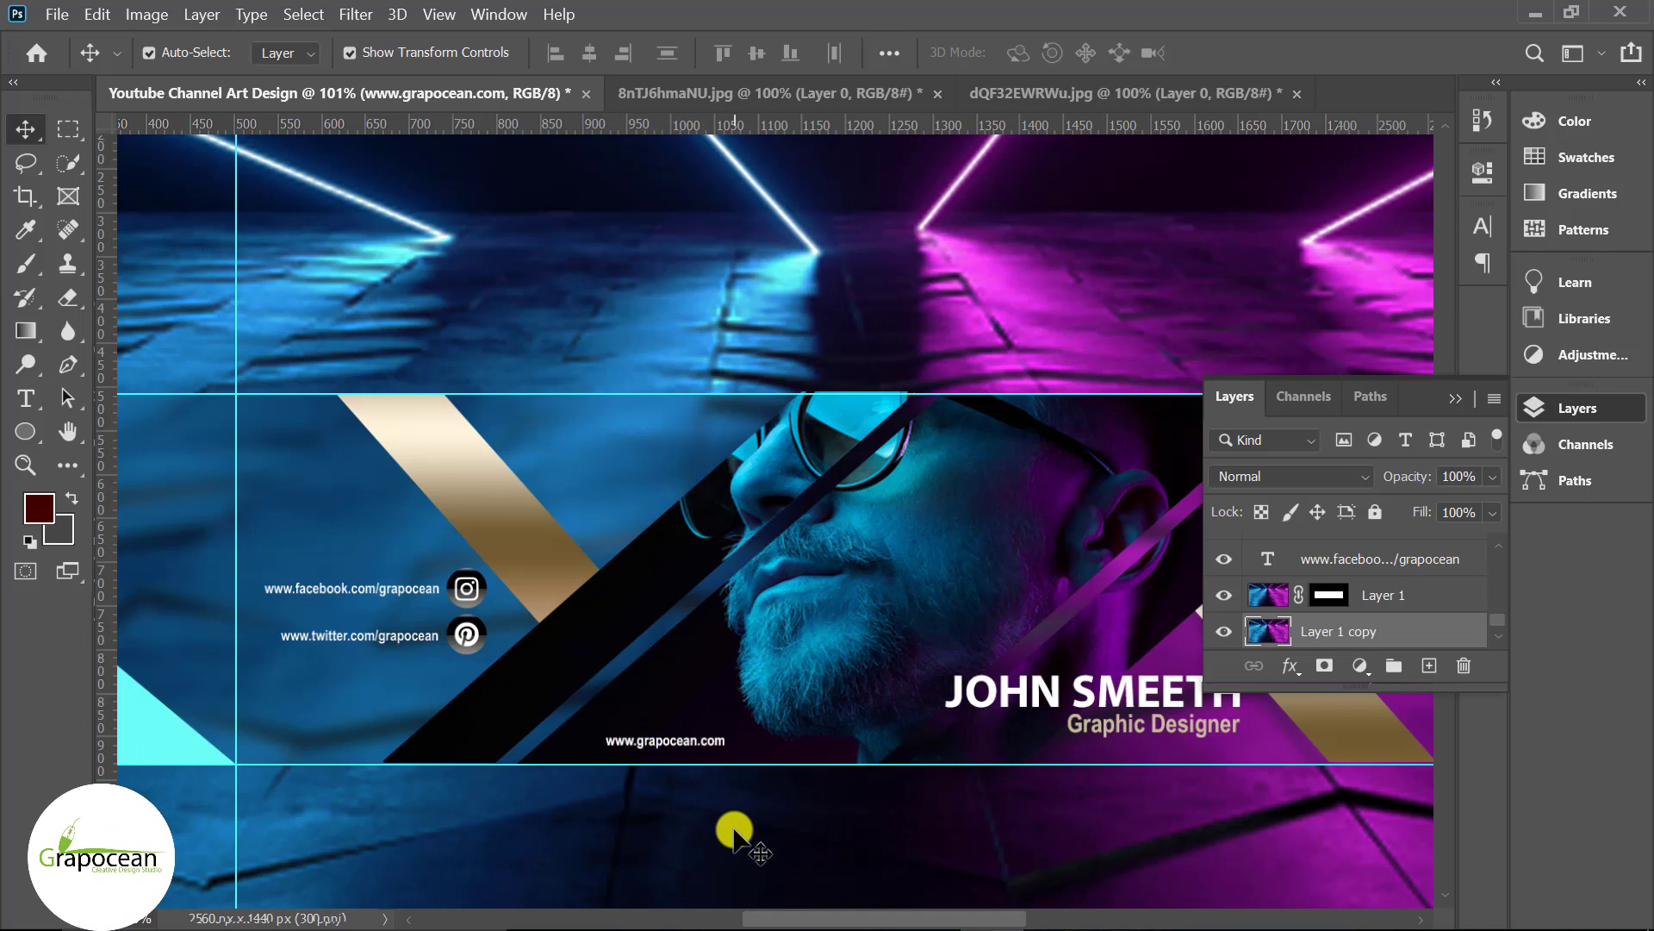
pyautogui.scroll(-3, 734, 832)
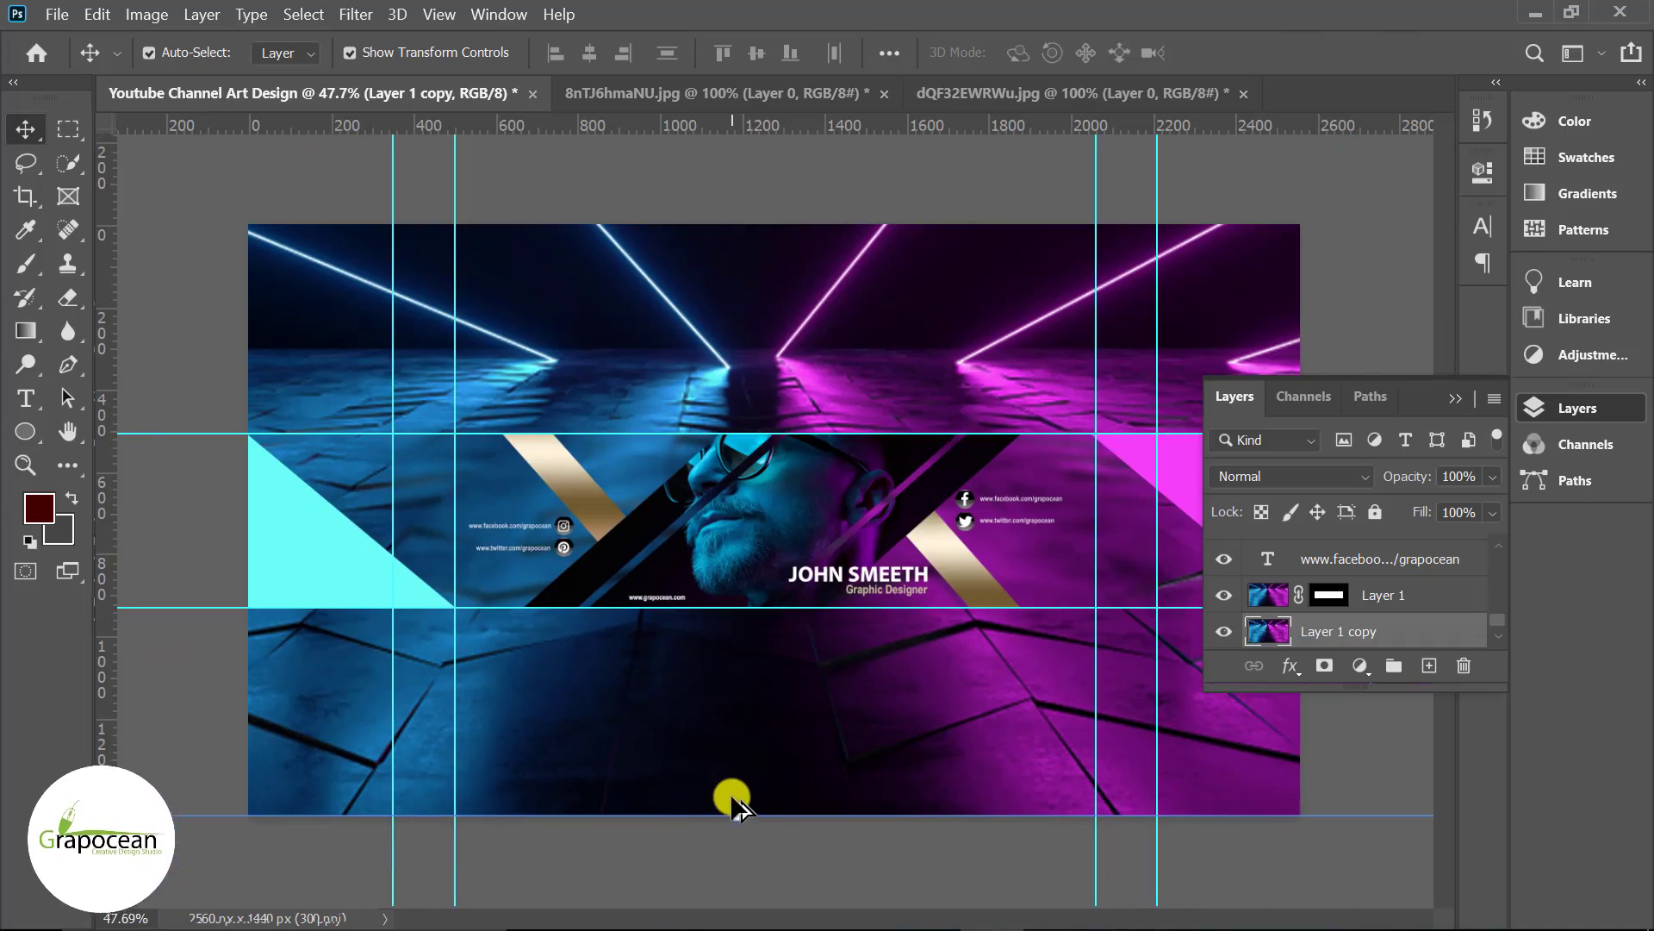